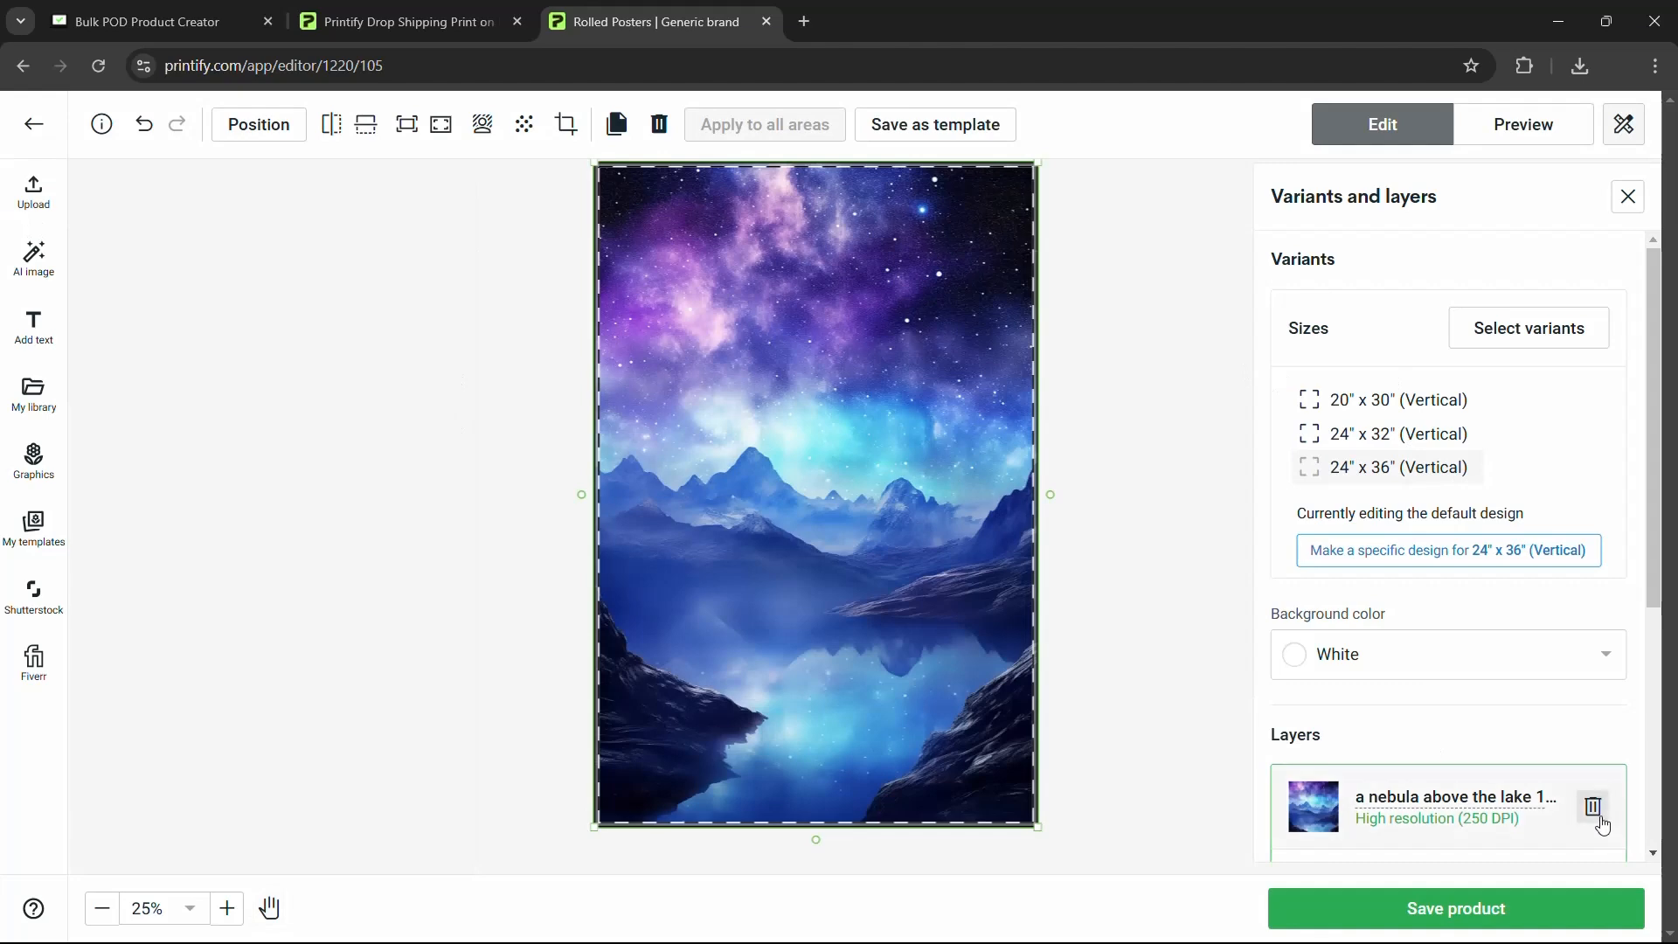
Step: Replace the poster's artwork with "a nebula above the lake 1" from the device and check it on the 24" x 32" and 24" x 36" sizes
{"action": "left_click", "coordinate": [1593, 807]}
{"action": "left_click", "coordinate": [46, 196]}
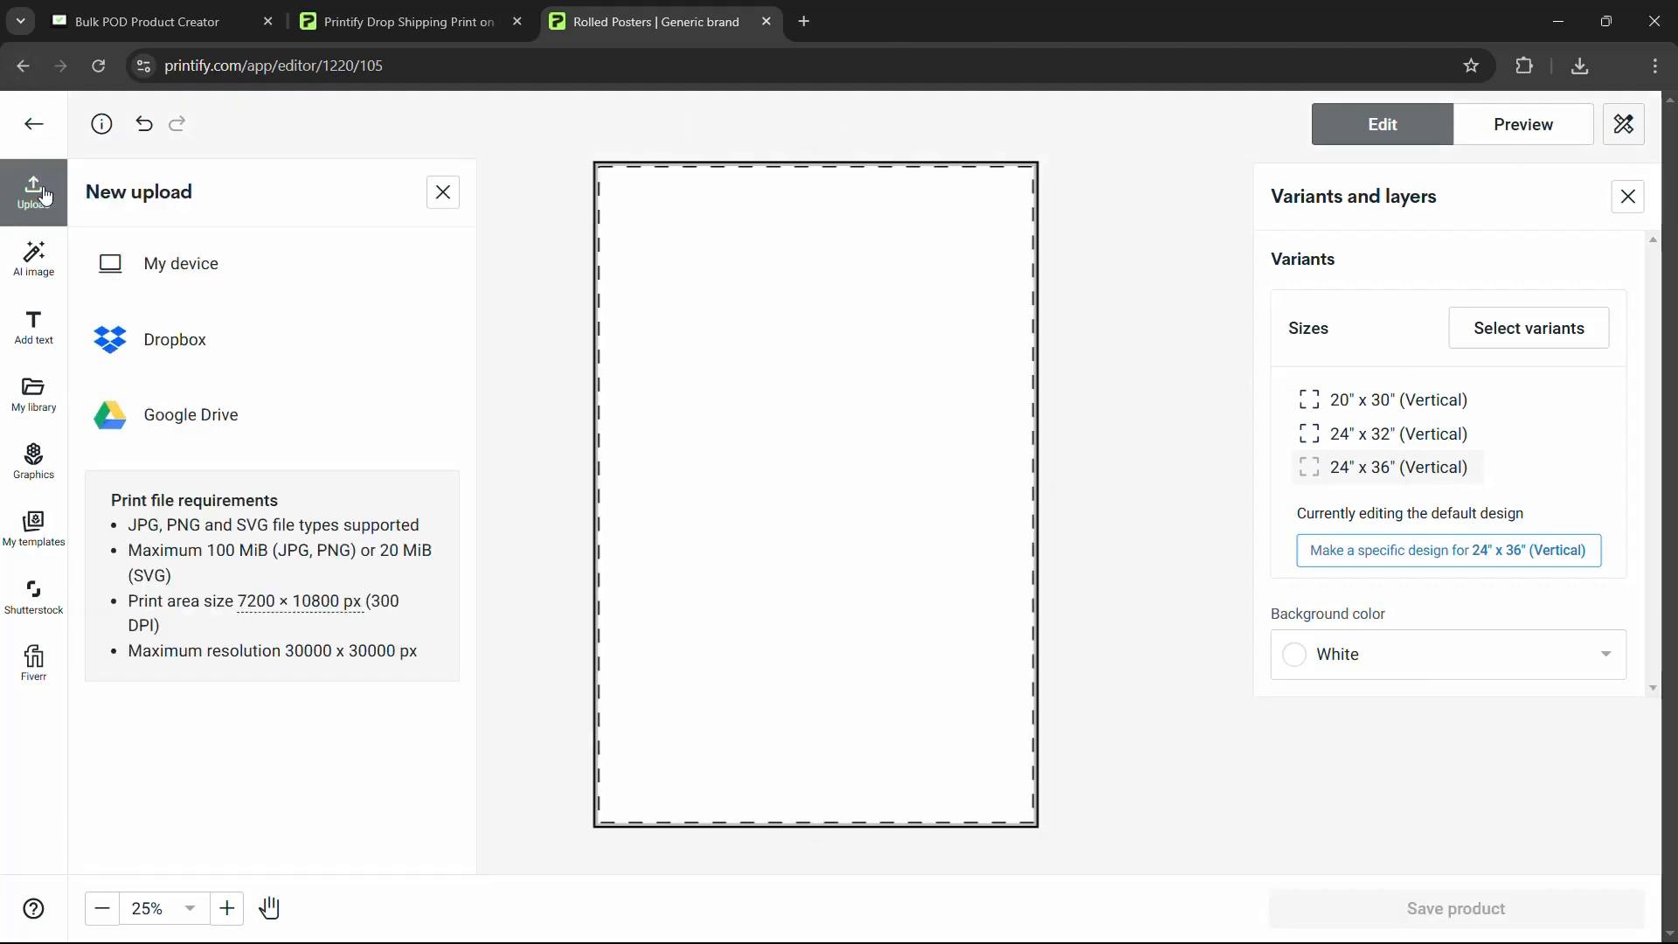
{"action": "left_click", "coordinate": [179, 274]}
{"action": "left_click", "coordinate": [737, 338]}
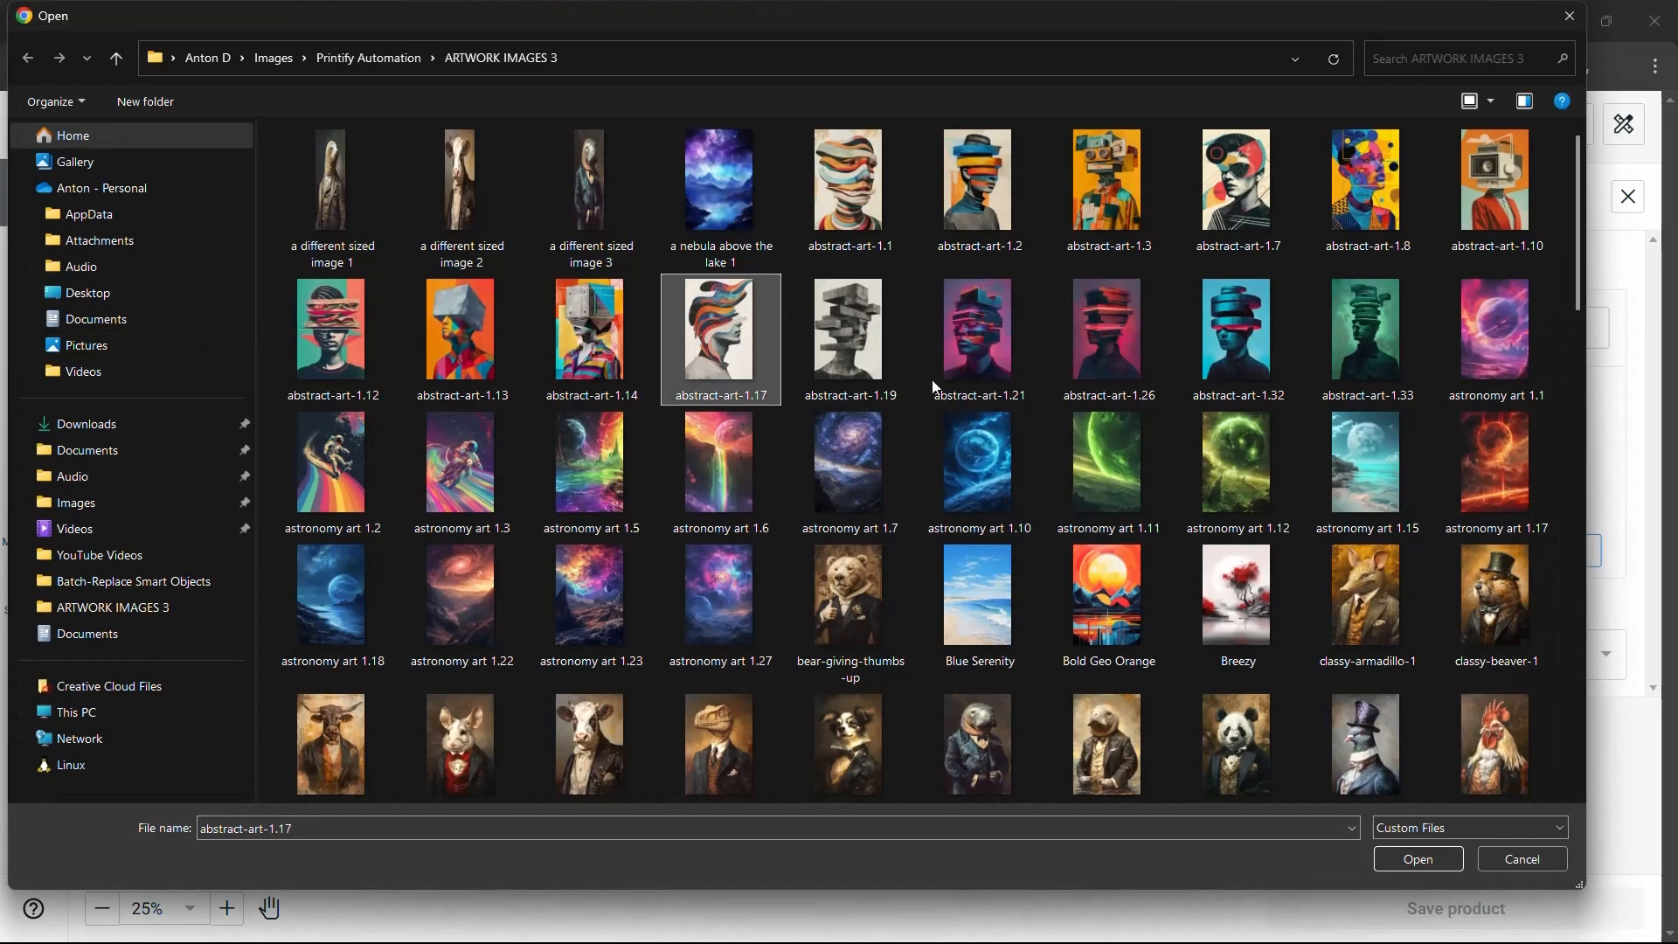
{"action": "double_click", "coordinate": [711, 187]}
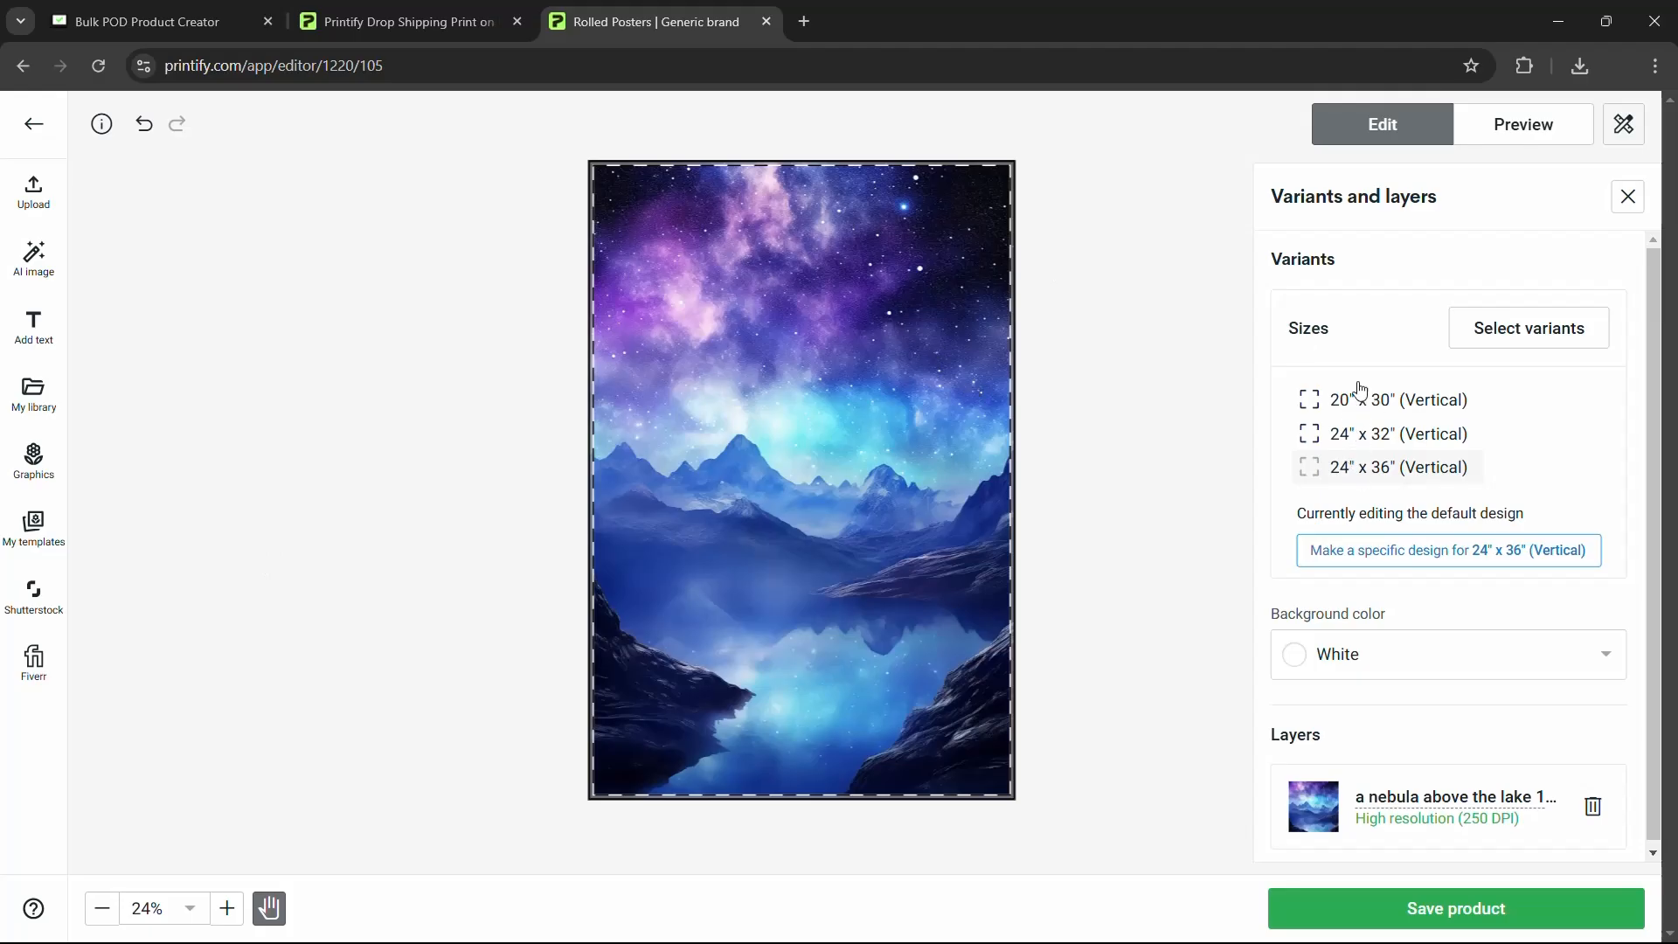
{"action": "left_click", "coordinate": [1354, 434]}
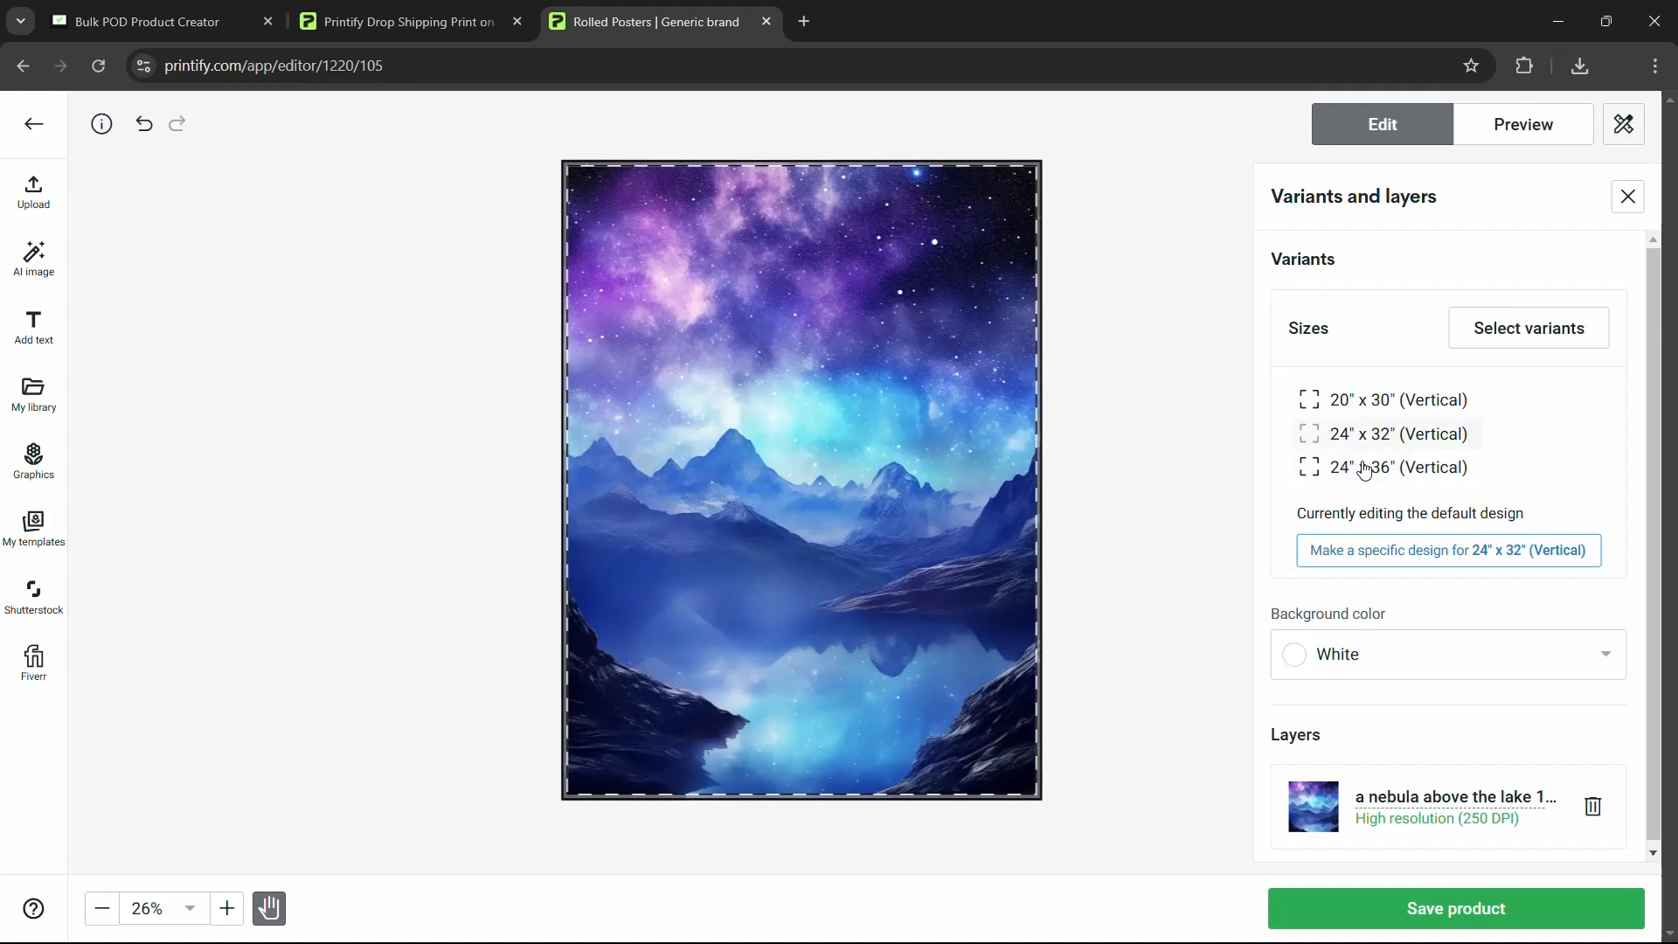
{"action": "left_click", "coordinate": [1368, 467]}
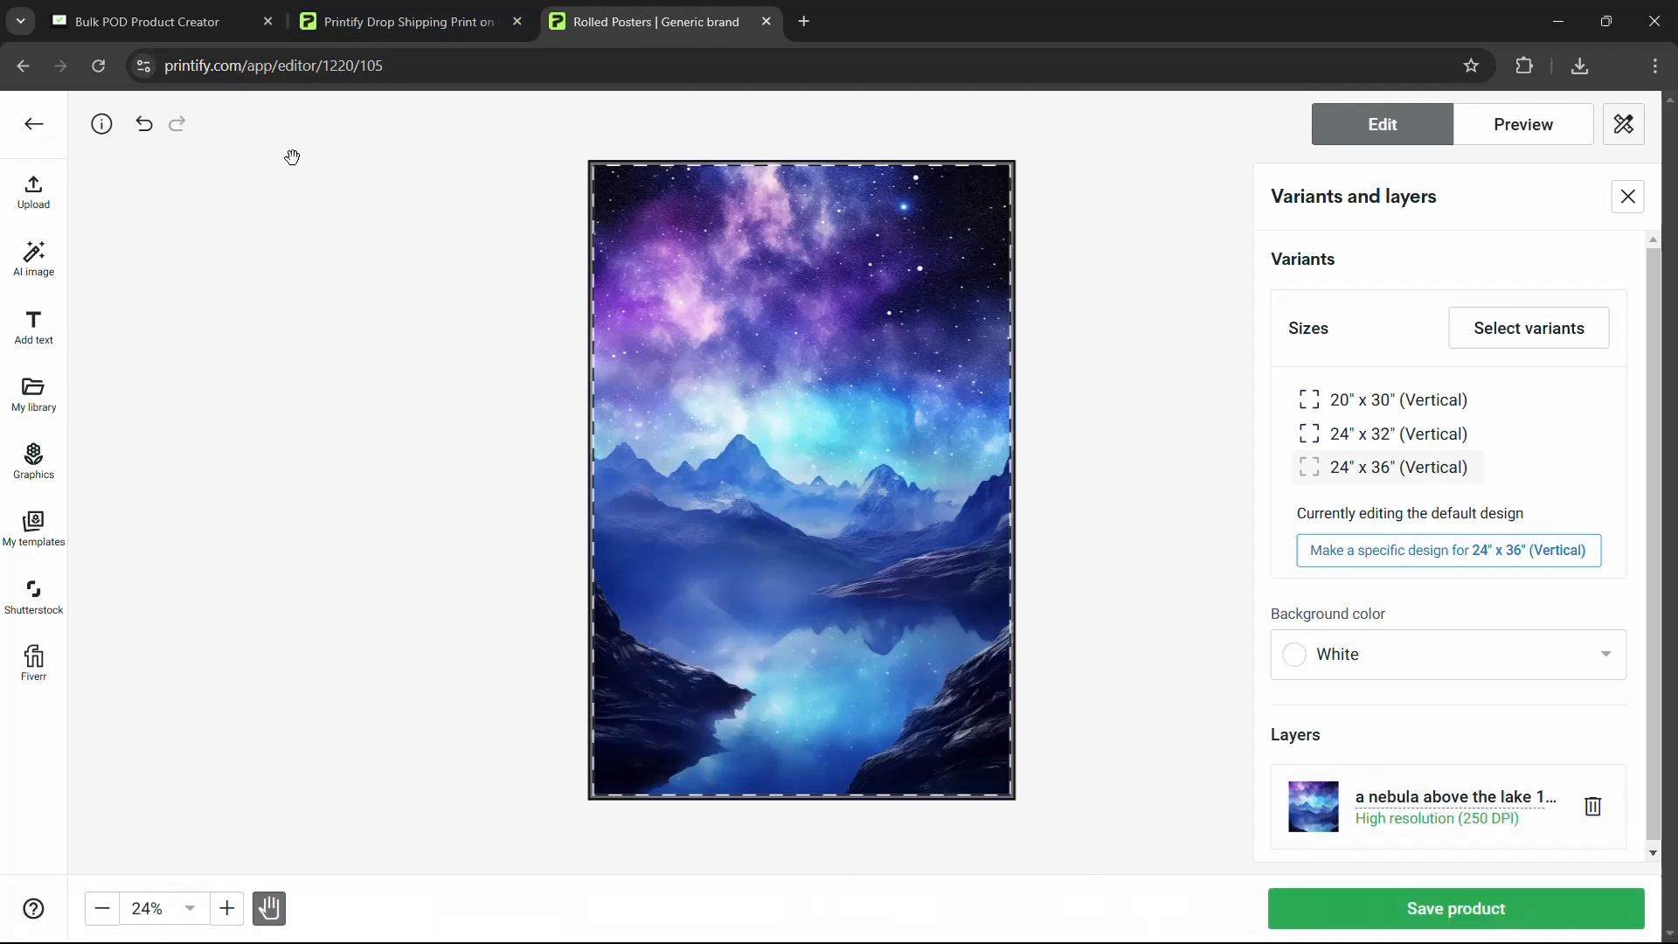
Step: Switch to Bulk POD Product Creator and look over its image, example product and product creation rule settings
{"action": "left_click", "coordinate": [201, 8]}
{"action": "scroll", "coordinate": [411, 407], "scroll_direction": "down", "scroll_amount": 6}
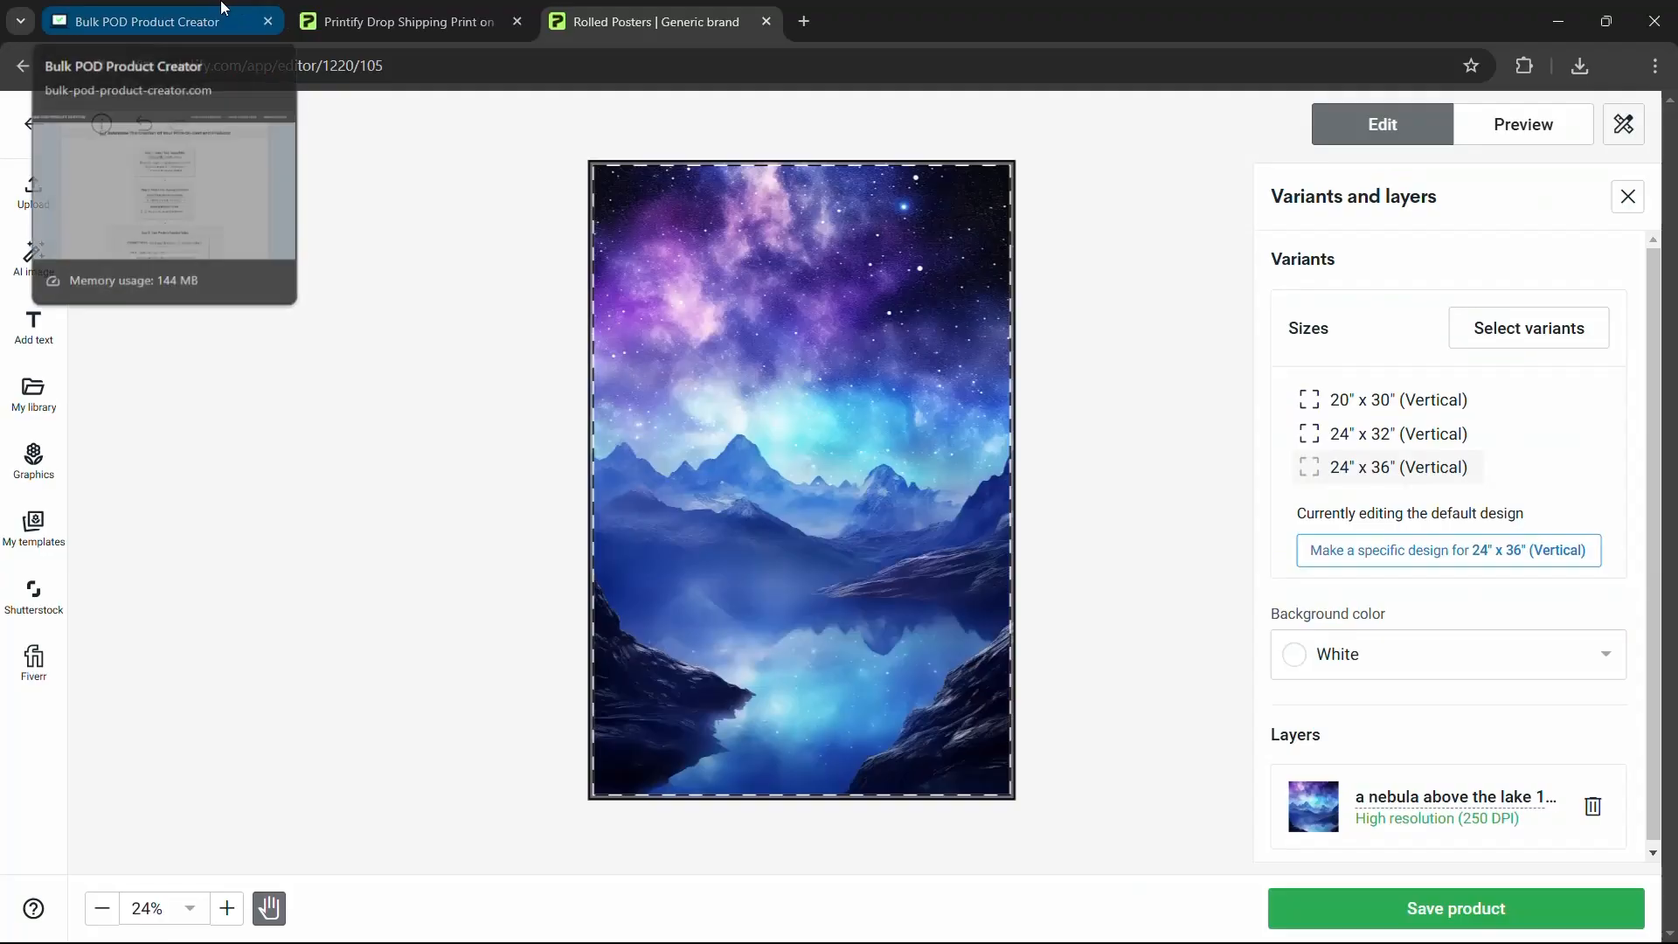
{"action": "left_click", "coordinate": [139, 21]}
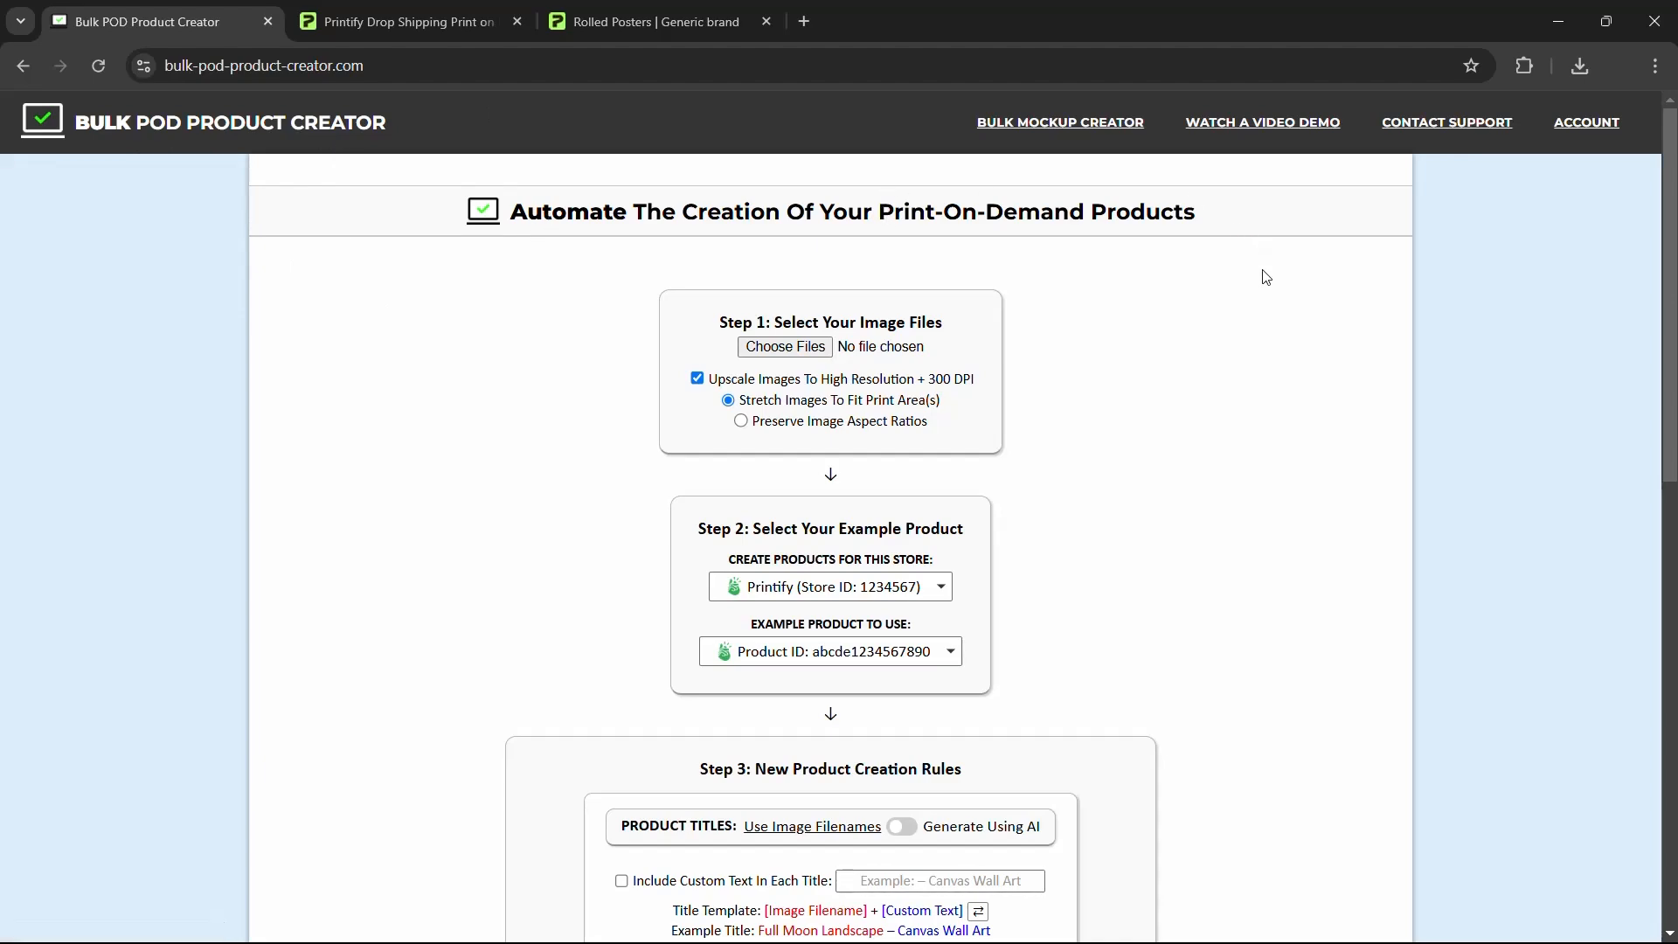
{"action": "scroll", "coordinate": [973, 488], "scroll_direction": "down", "scroll_amount": 5}
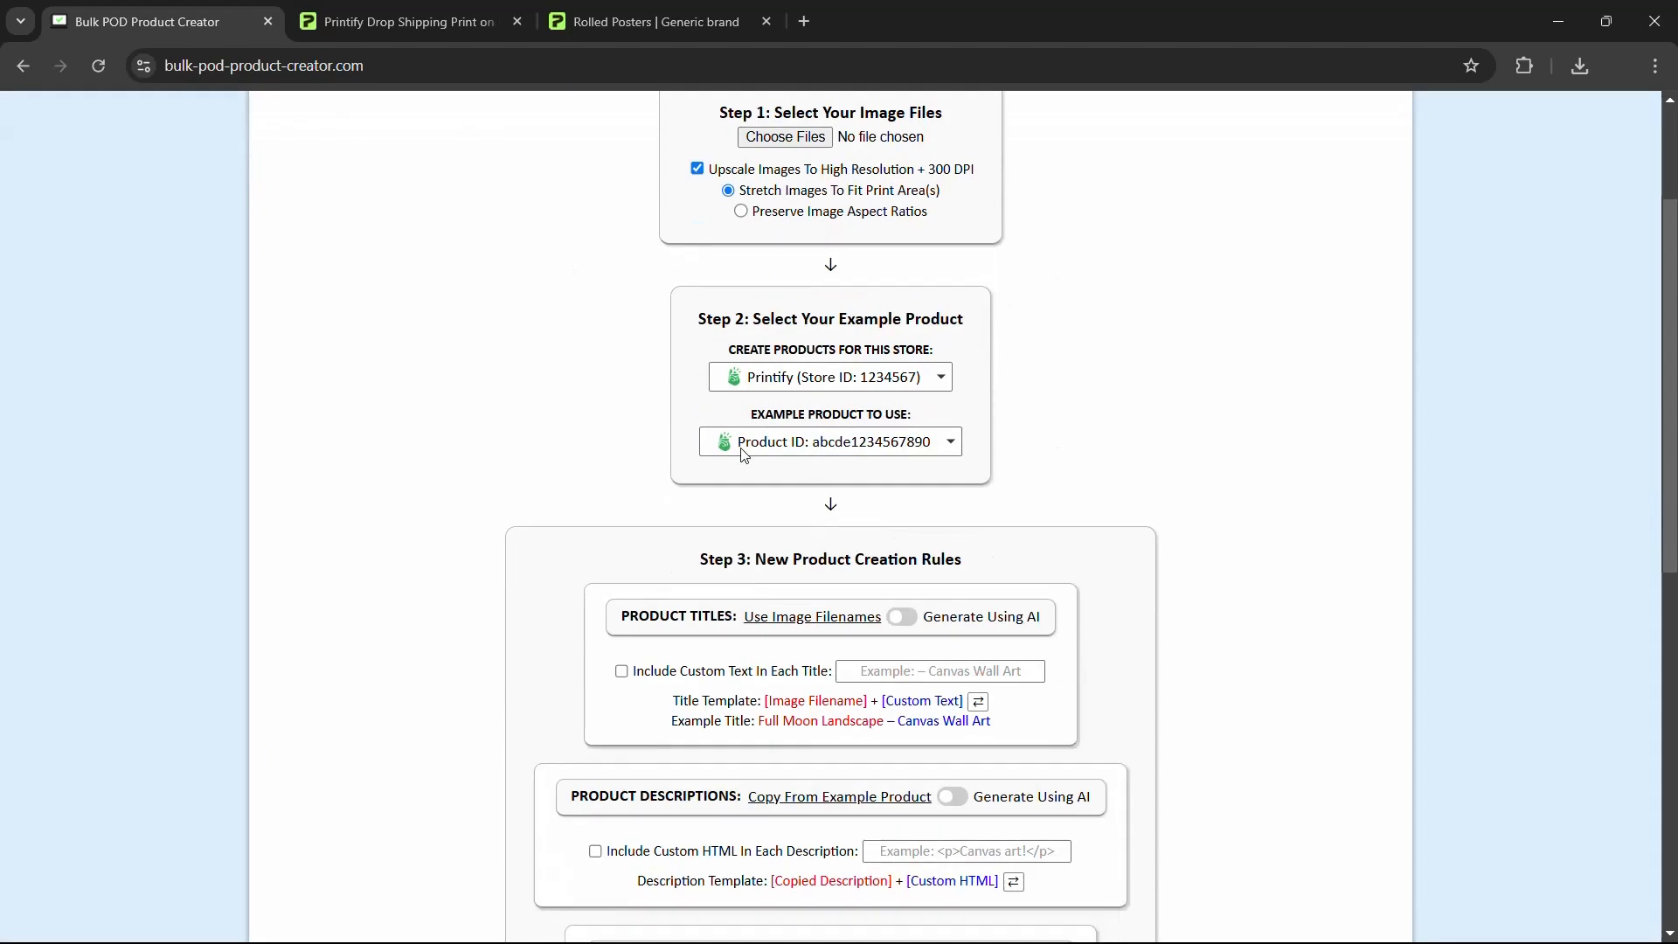
{"action": "scroll", "coordinate": [971, 408], "scroll_direction": "down", "scroll_amount": 3}
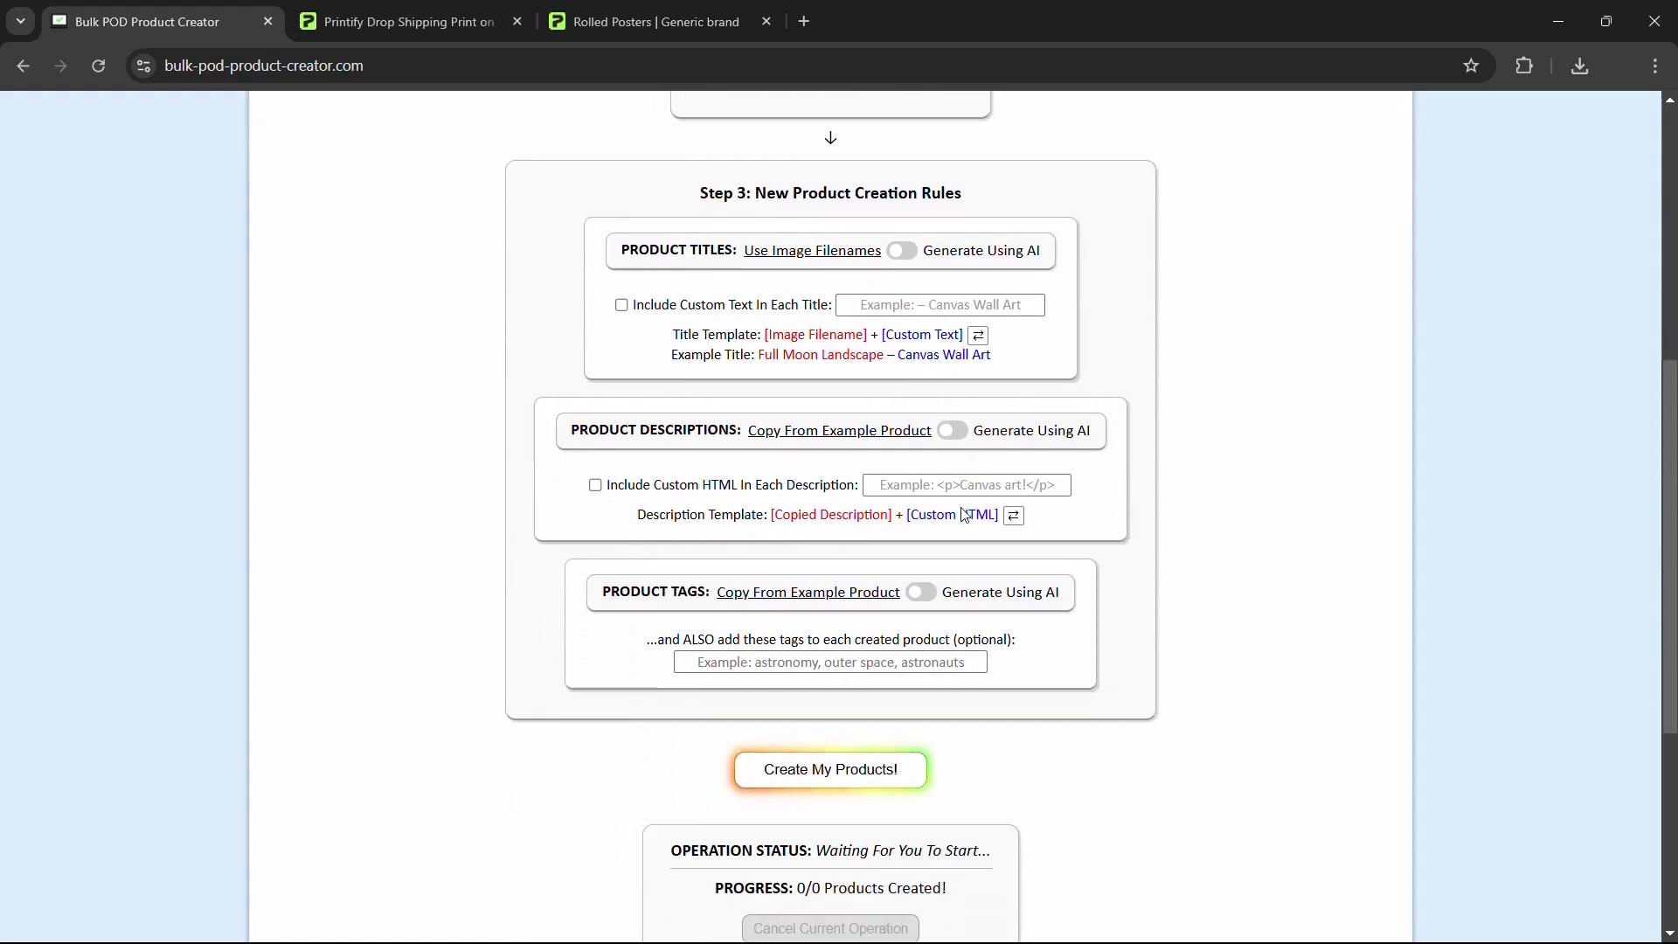
{"action": "scroll", "coordinate": [966, 511], "scroll_direction": "up", "scroll_amount": 8}
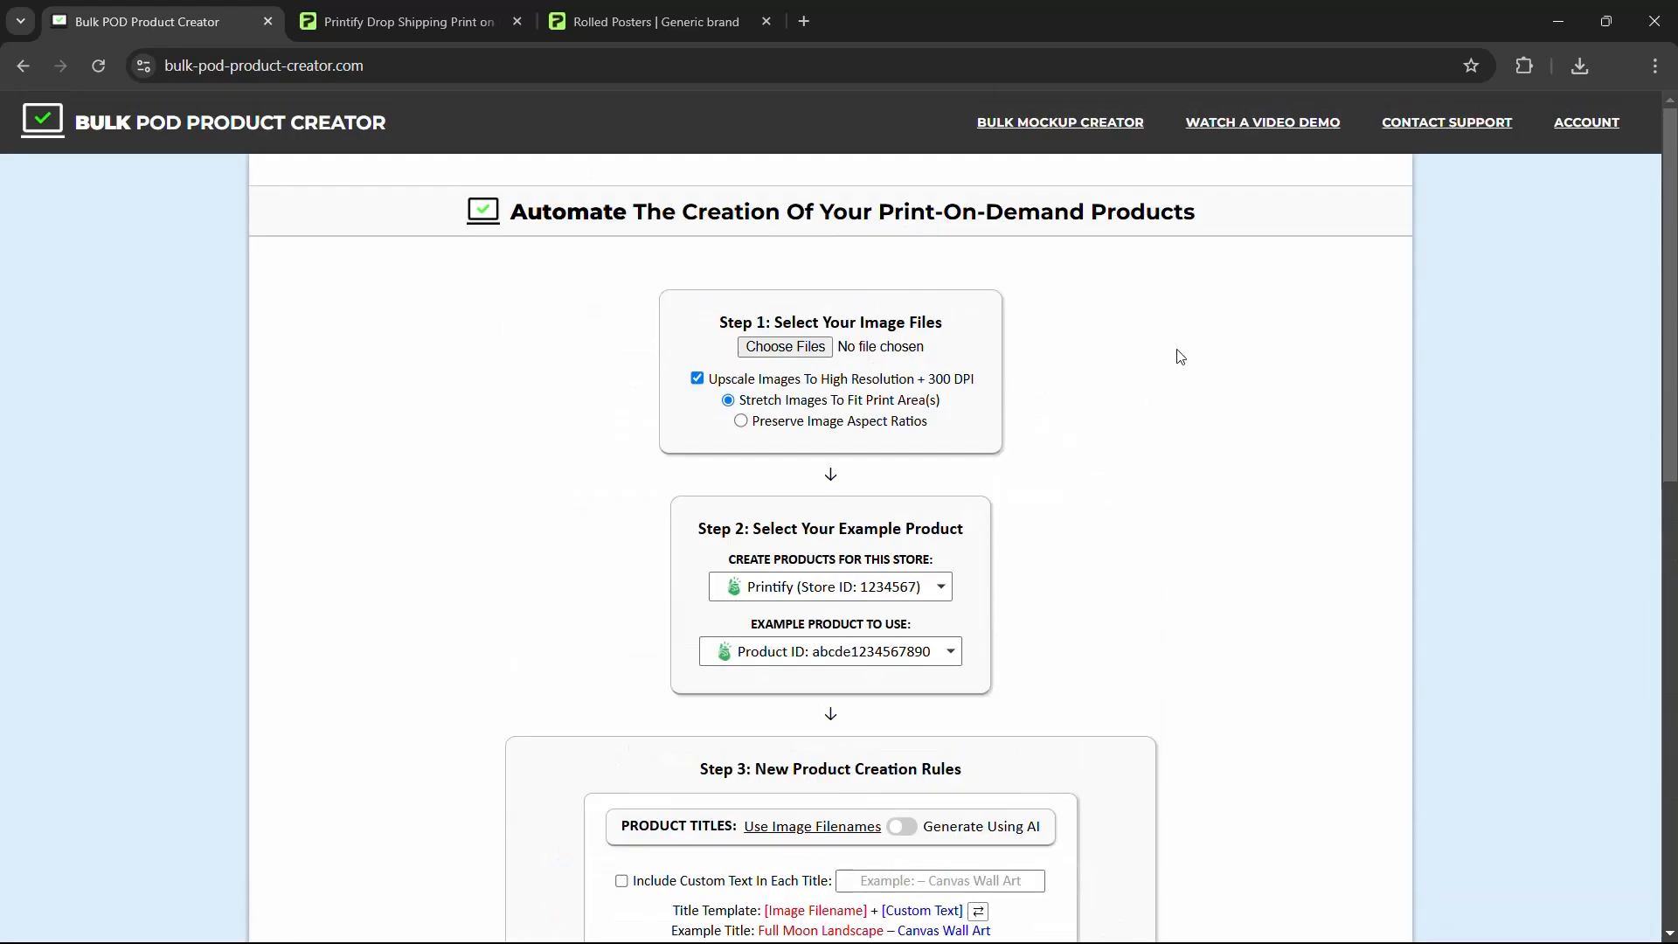
{"action": "left_click", "coordinate": [650, 8]}
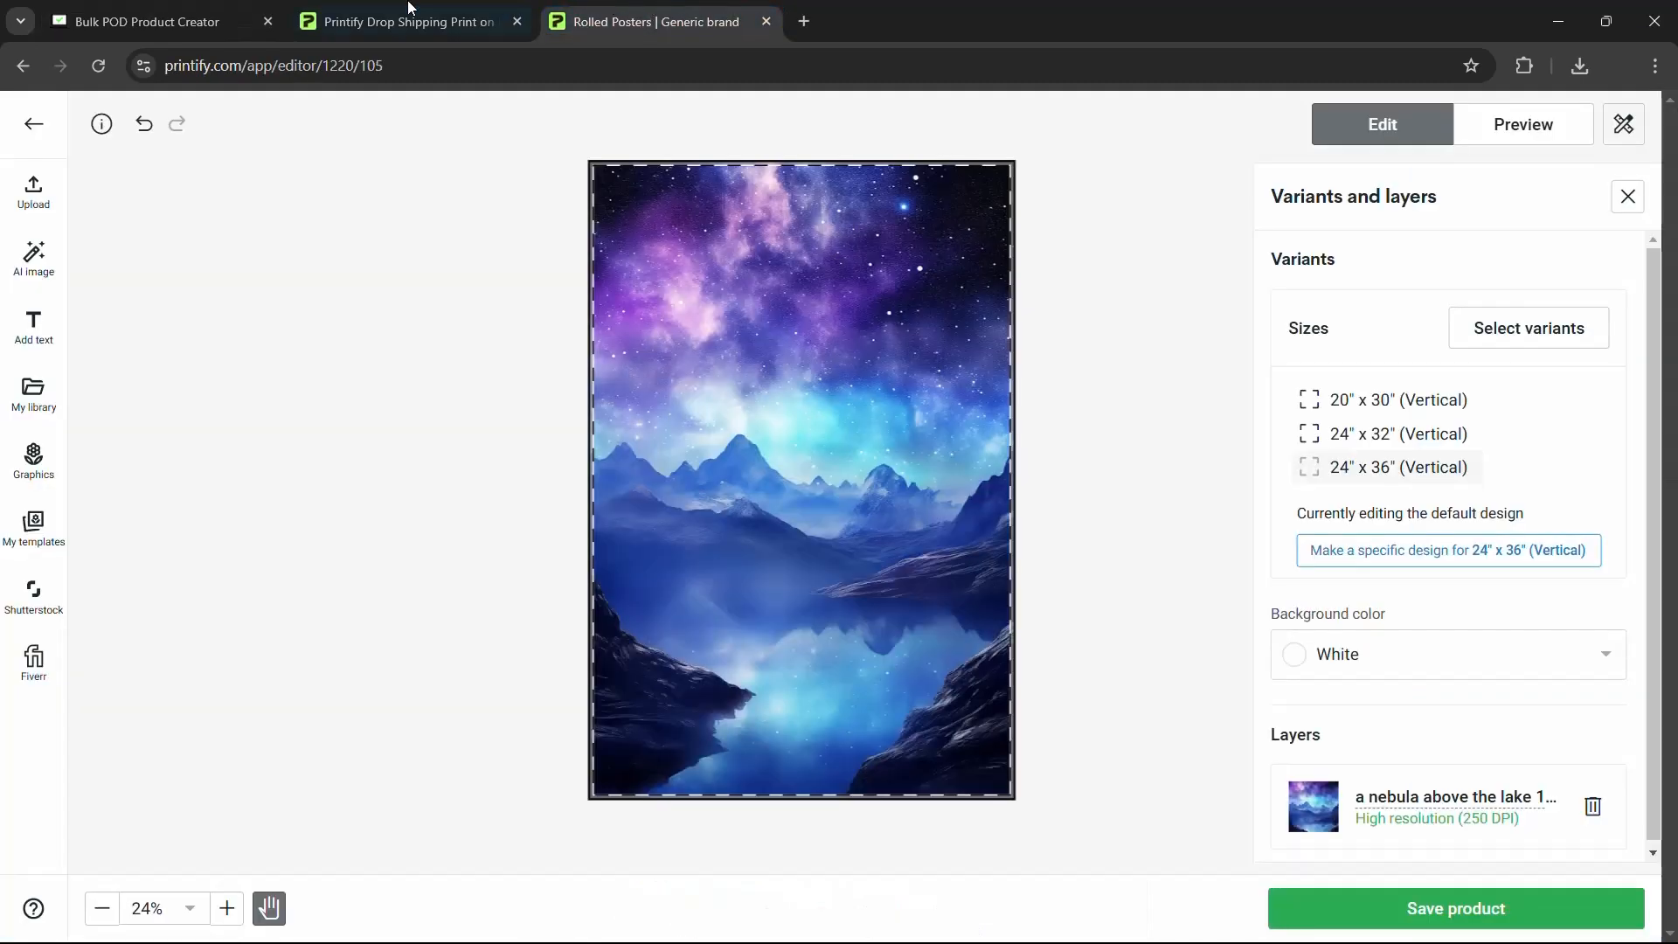
{"action": "left_click", "coordinate": [109, 12]}
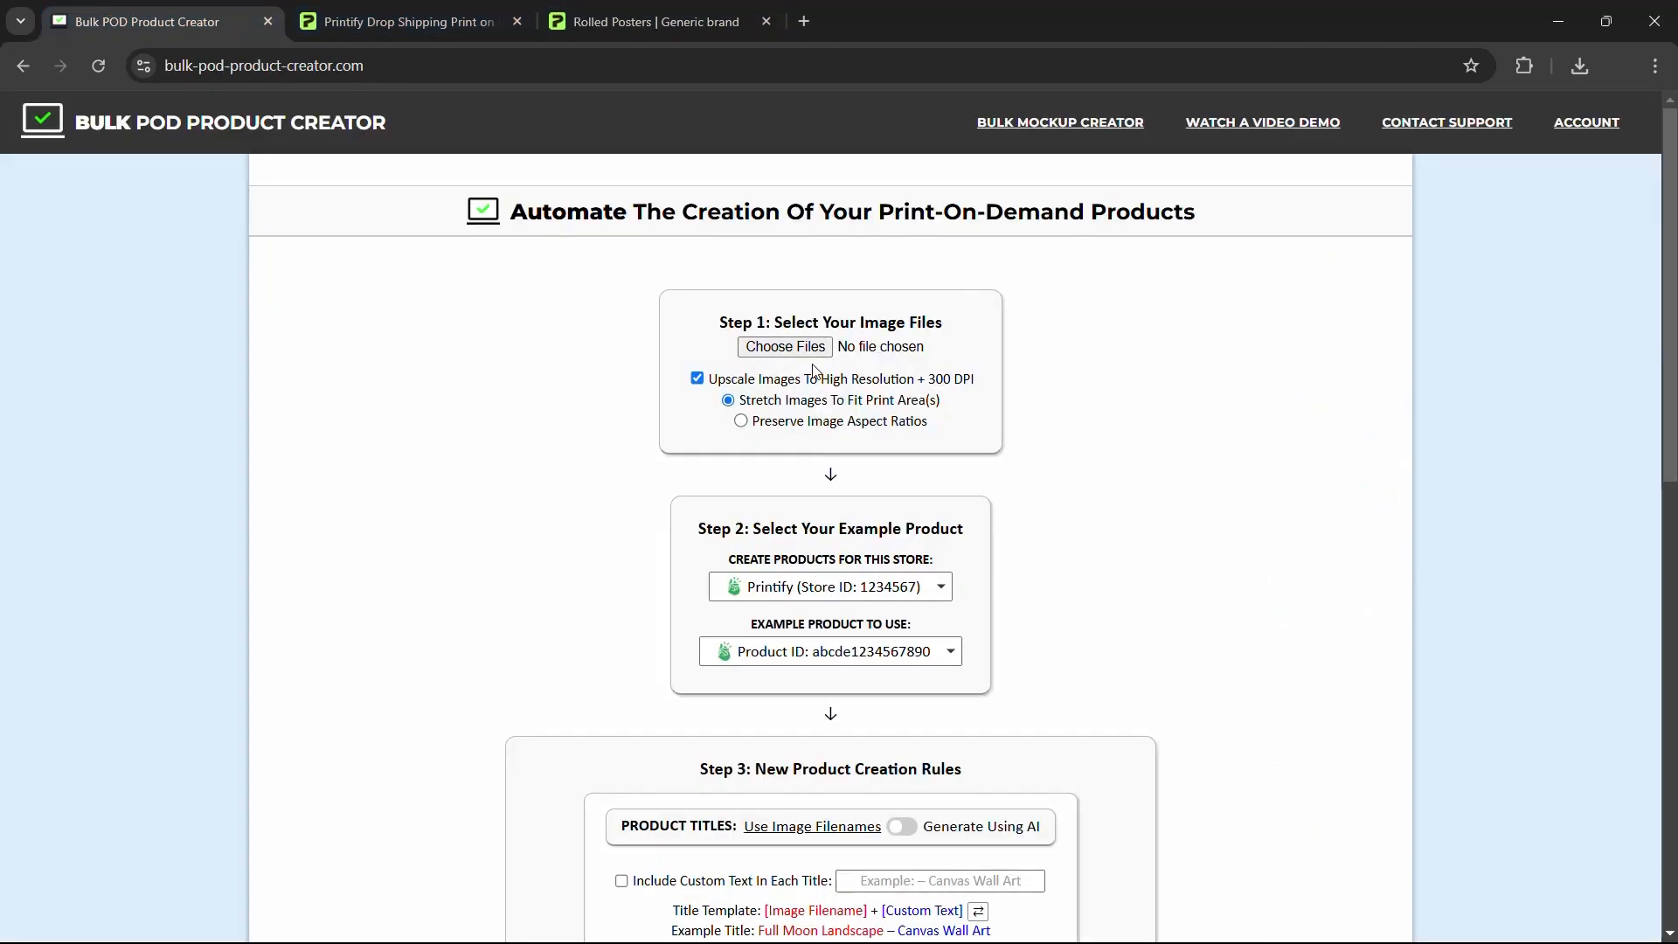
Step: Choose all the image files in the ARTWORK IMAGES 3 folder as the images for the new products
{"action": "key", "text": "ctrl+plus"}
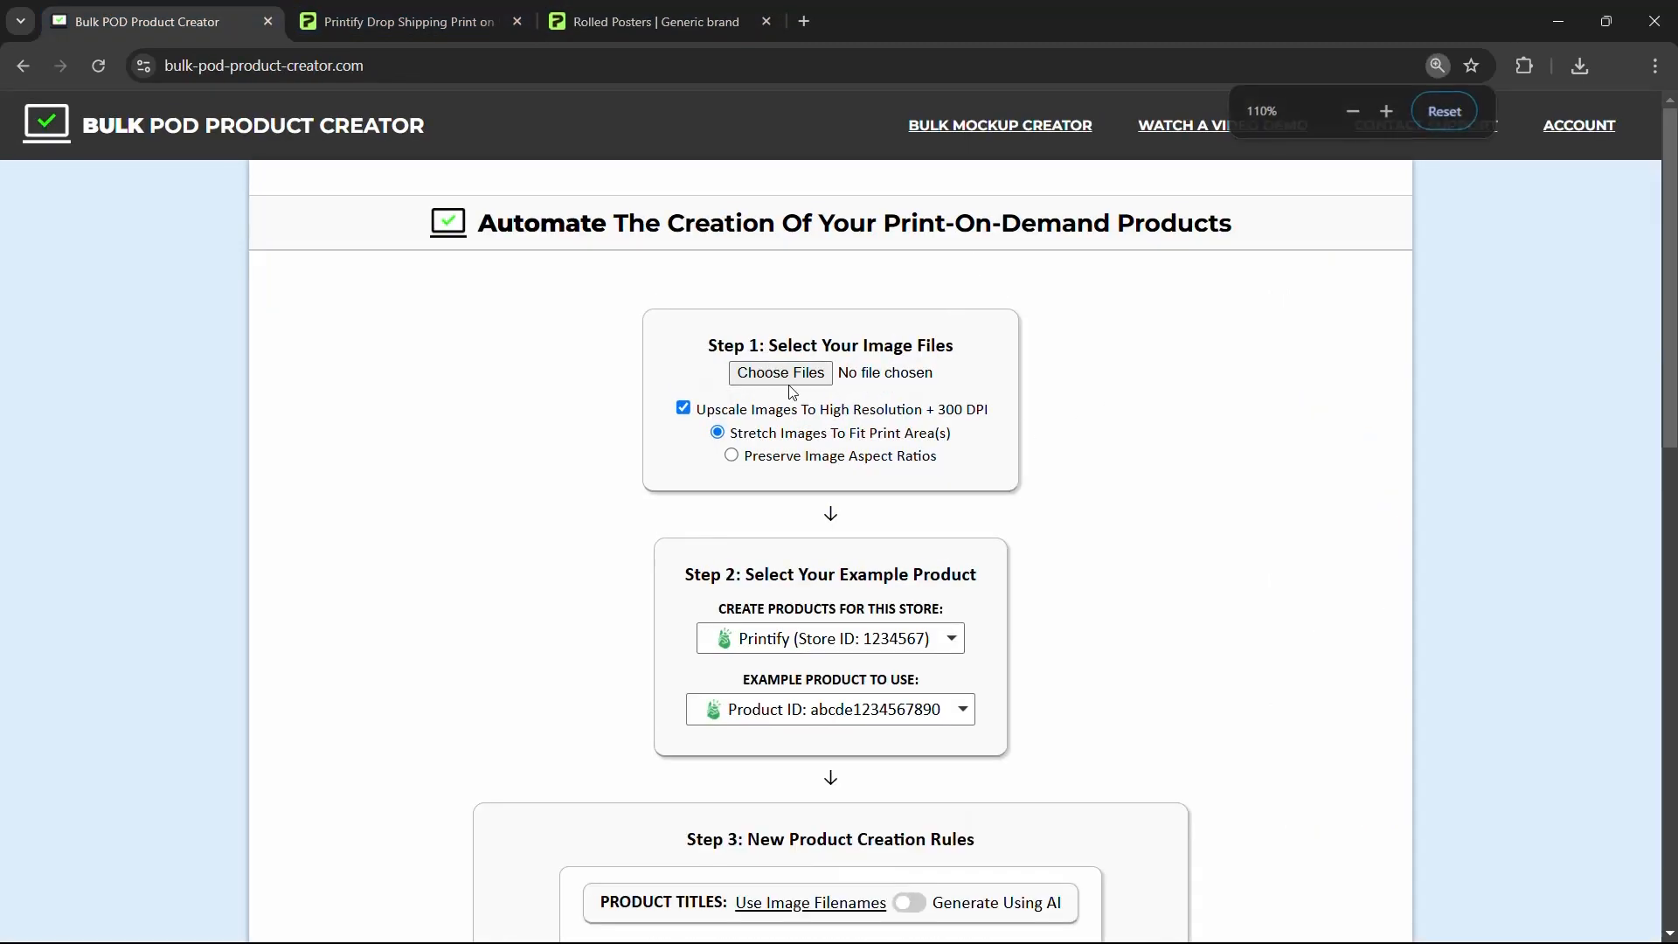
{"action": "left_click", "coordinate": [793, 382]}
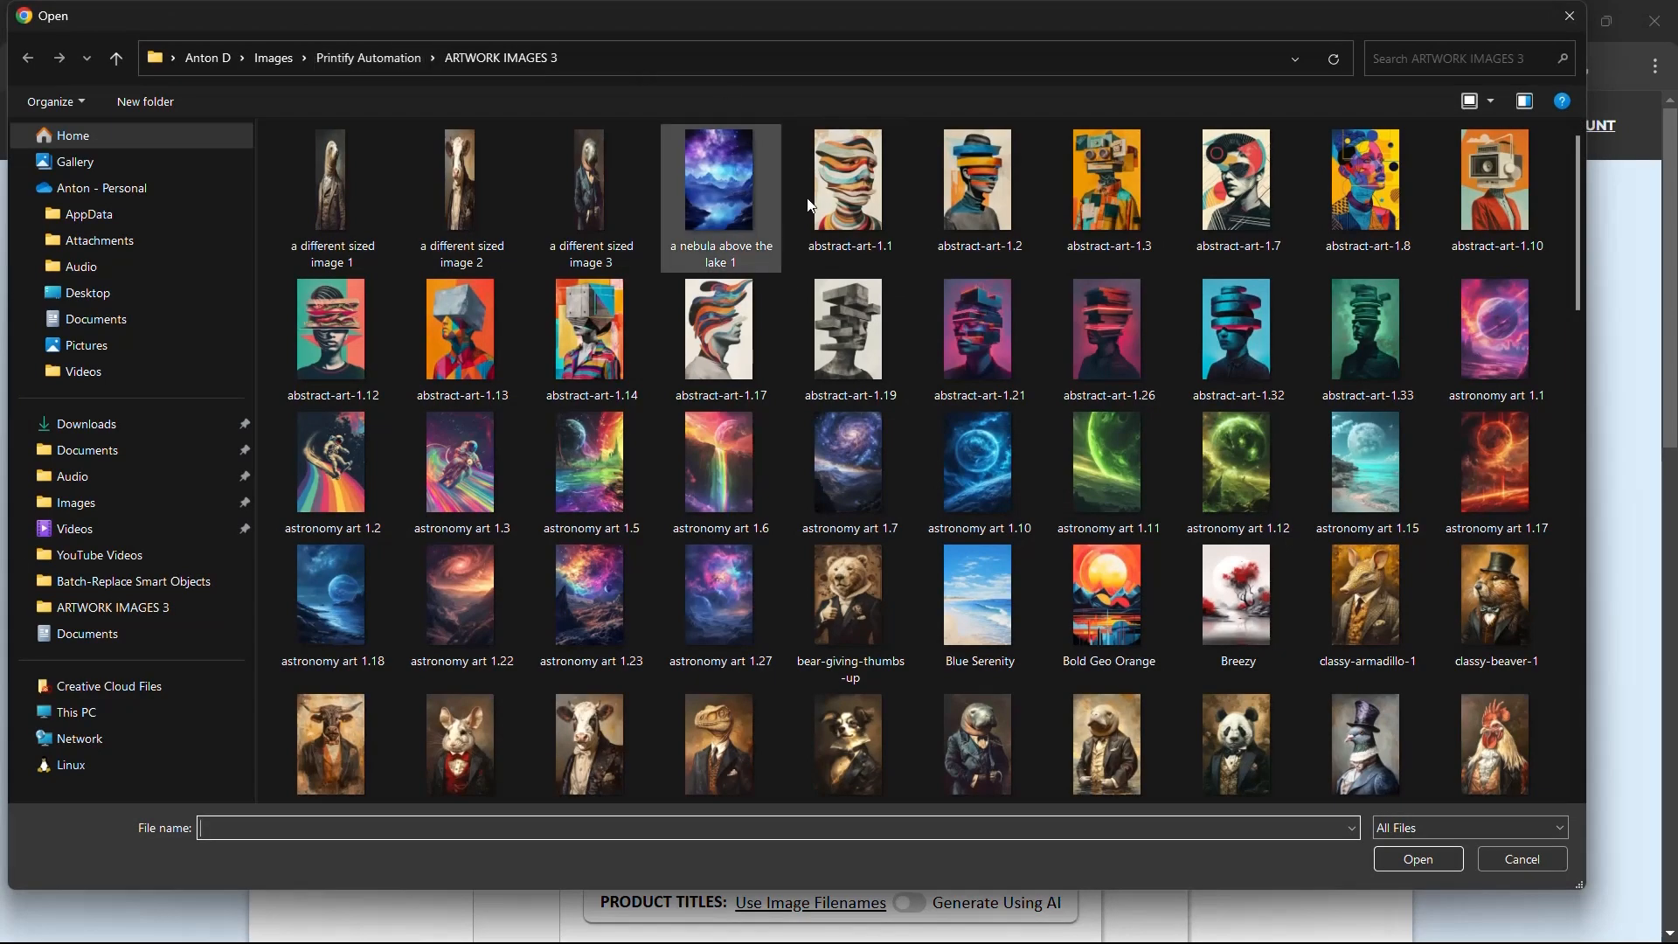
{"action": "scroll", "coordinate": [754, 431], "scroll_direction": "down", "scroll_amount": 20}
{"action": "scroll", "coordinate": [792, 568], "scroll_direction": "up", "scroll_amount": 20}
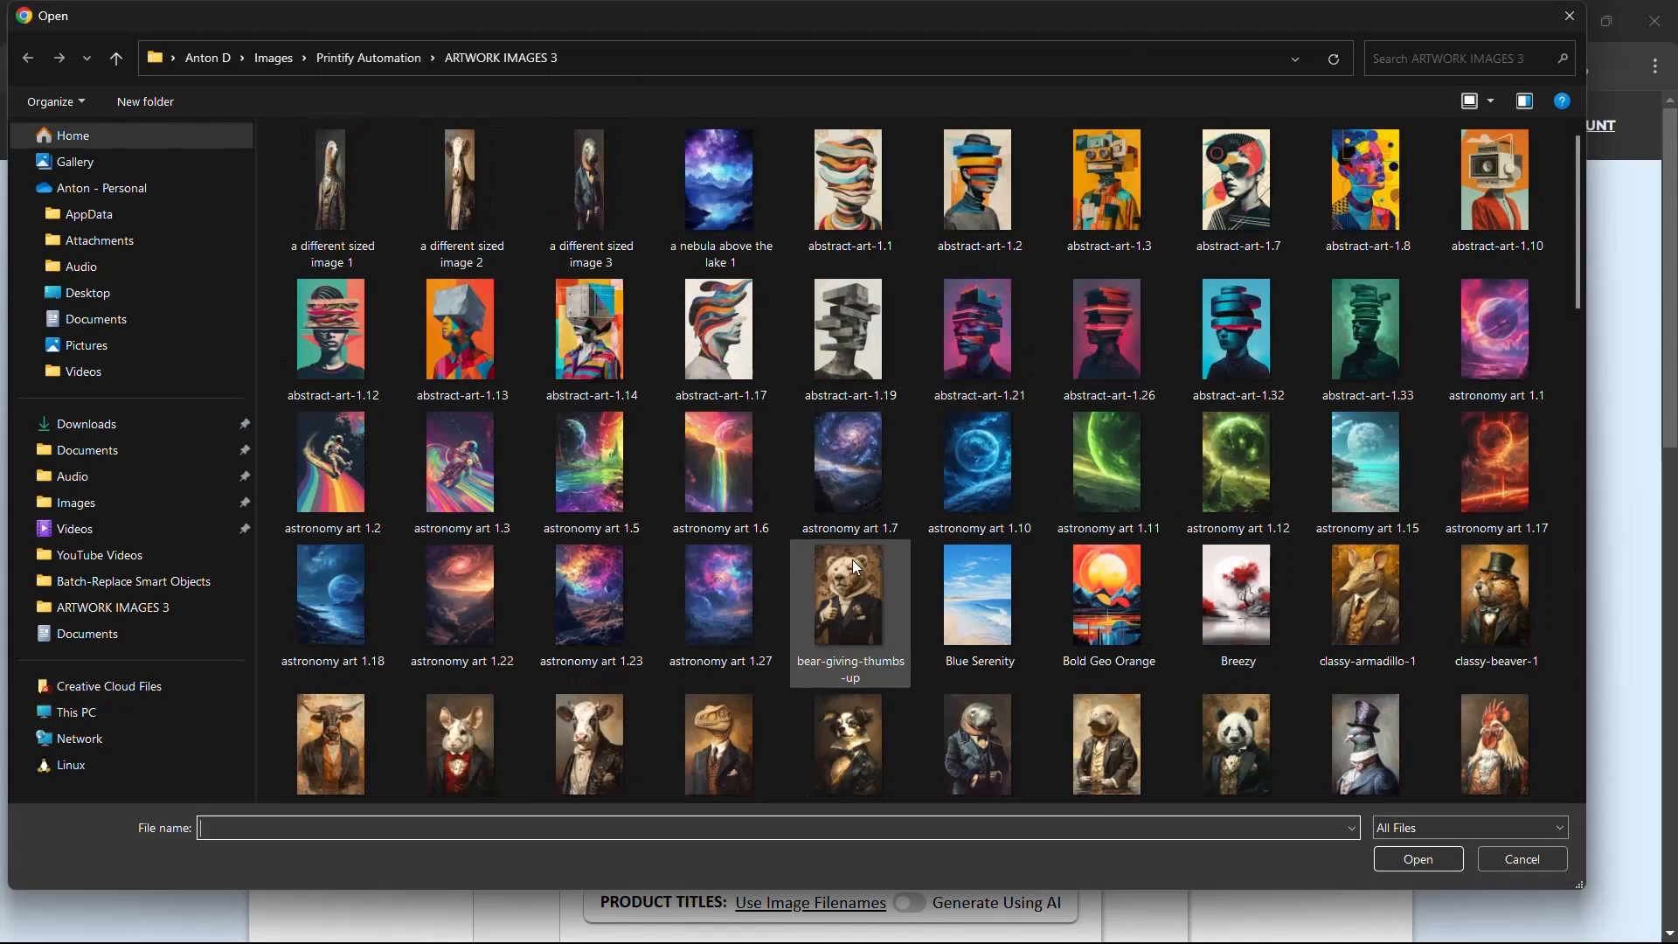
{"action": "left_click", "coordinate": [699, 344]}
{"action": "key", "text": "ctrl+a"}
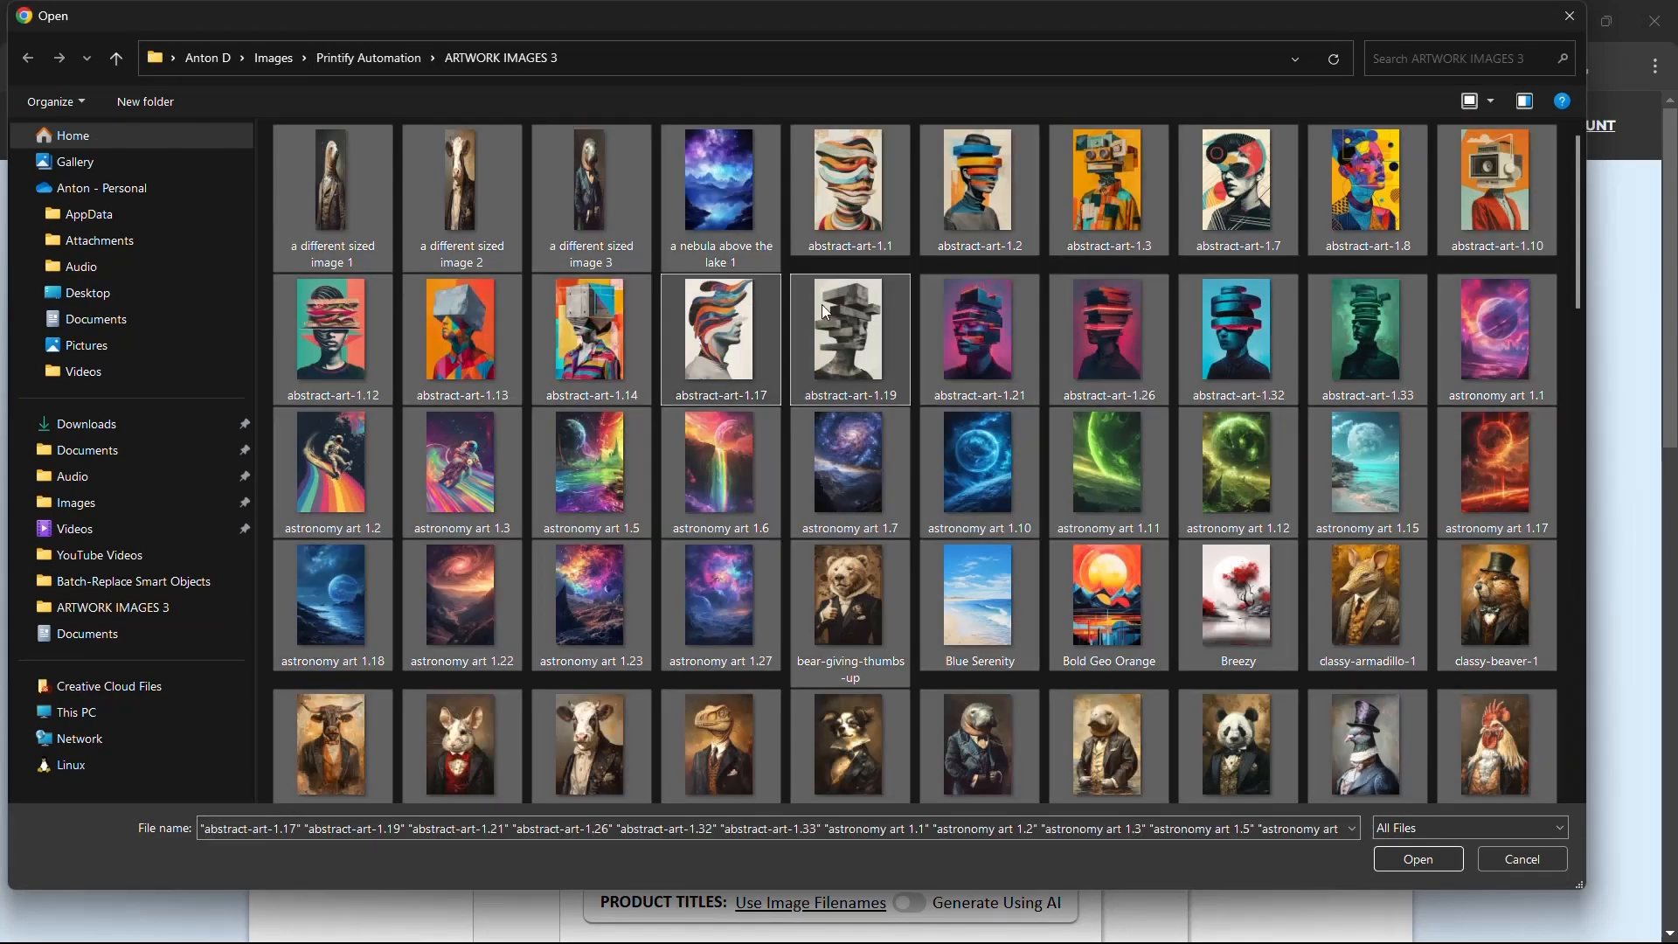
{"action": "left_click", "coordinate": [1418, 860]}
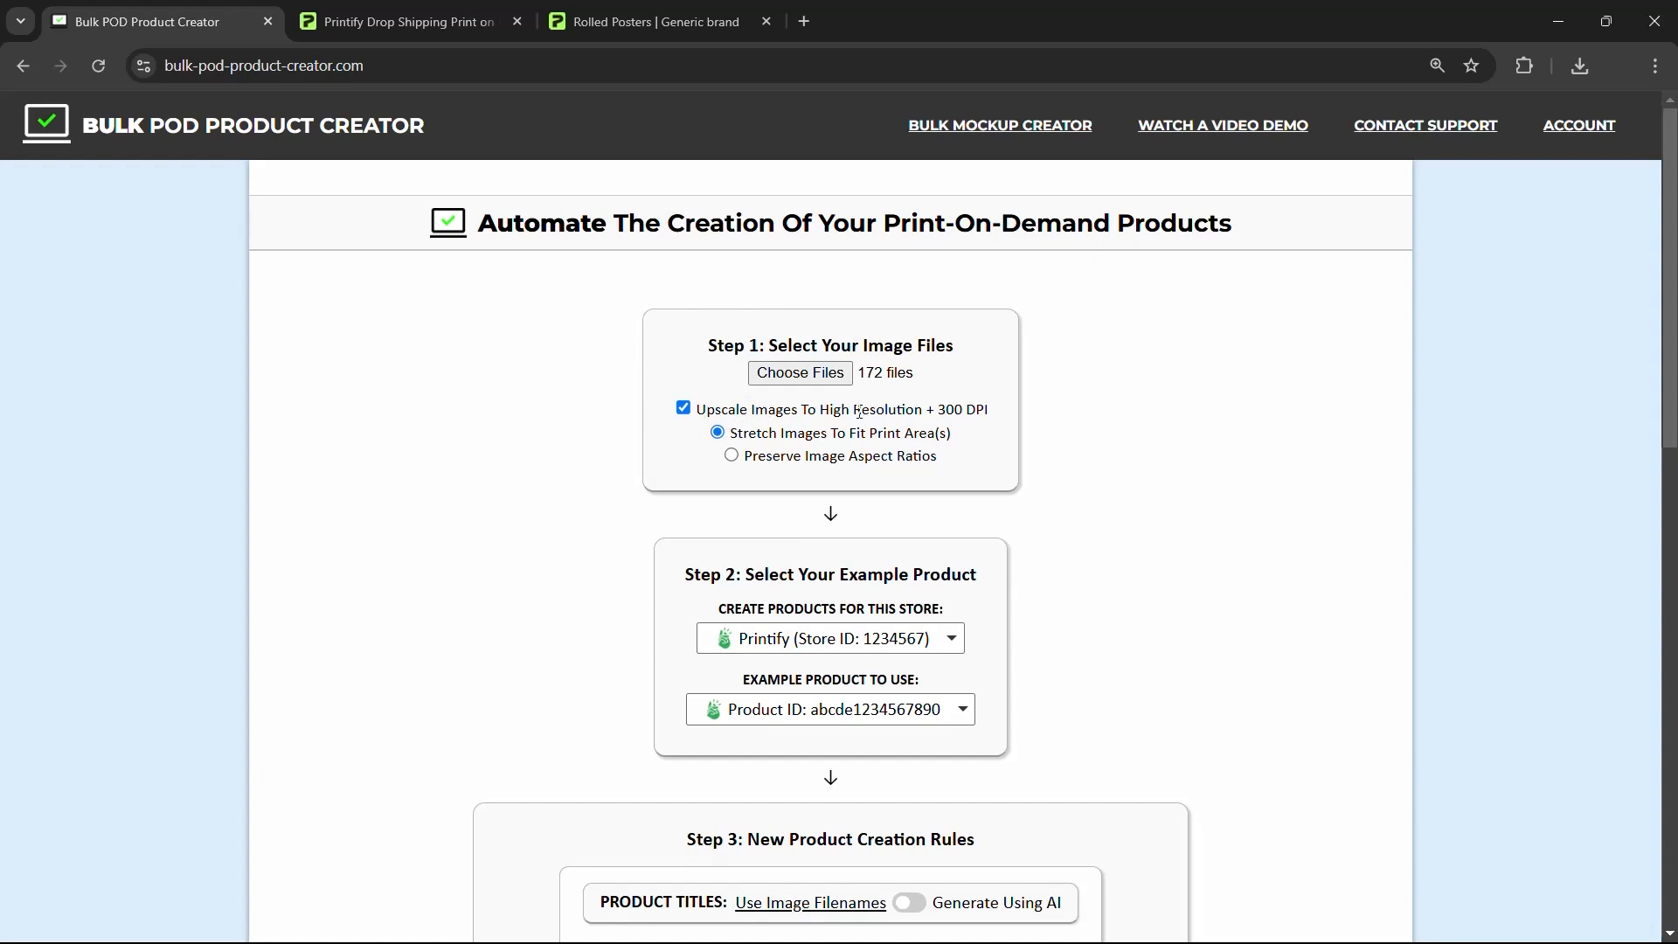
Step: Switch to the Printify editor and replace the poster's nebula artwork with abstract-art-1.3 from the device
{"action": "left_click", "coordinate": [651, 21]}
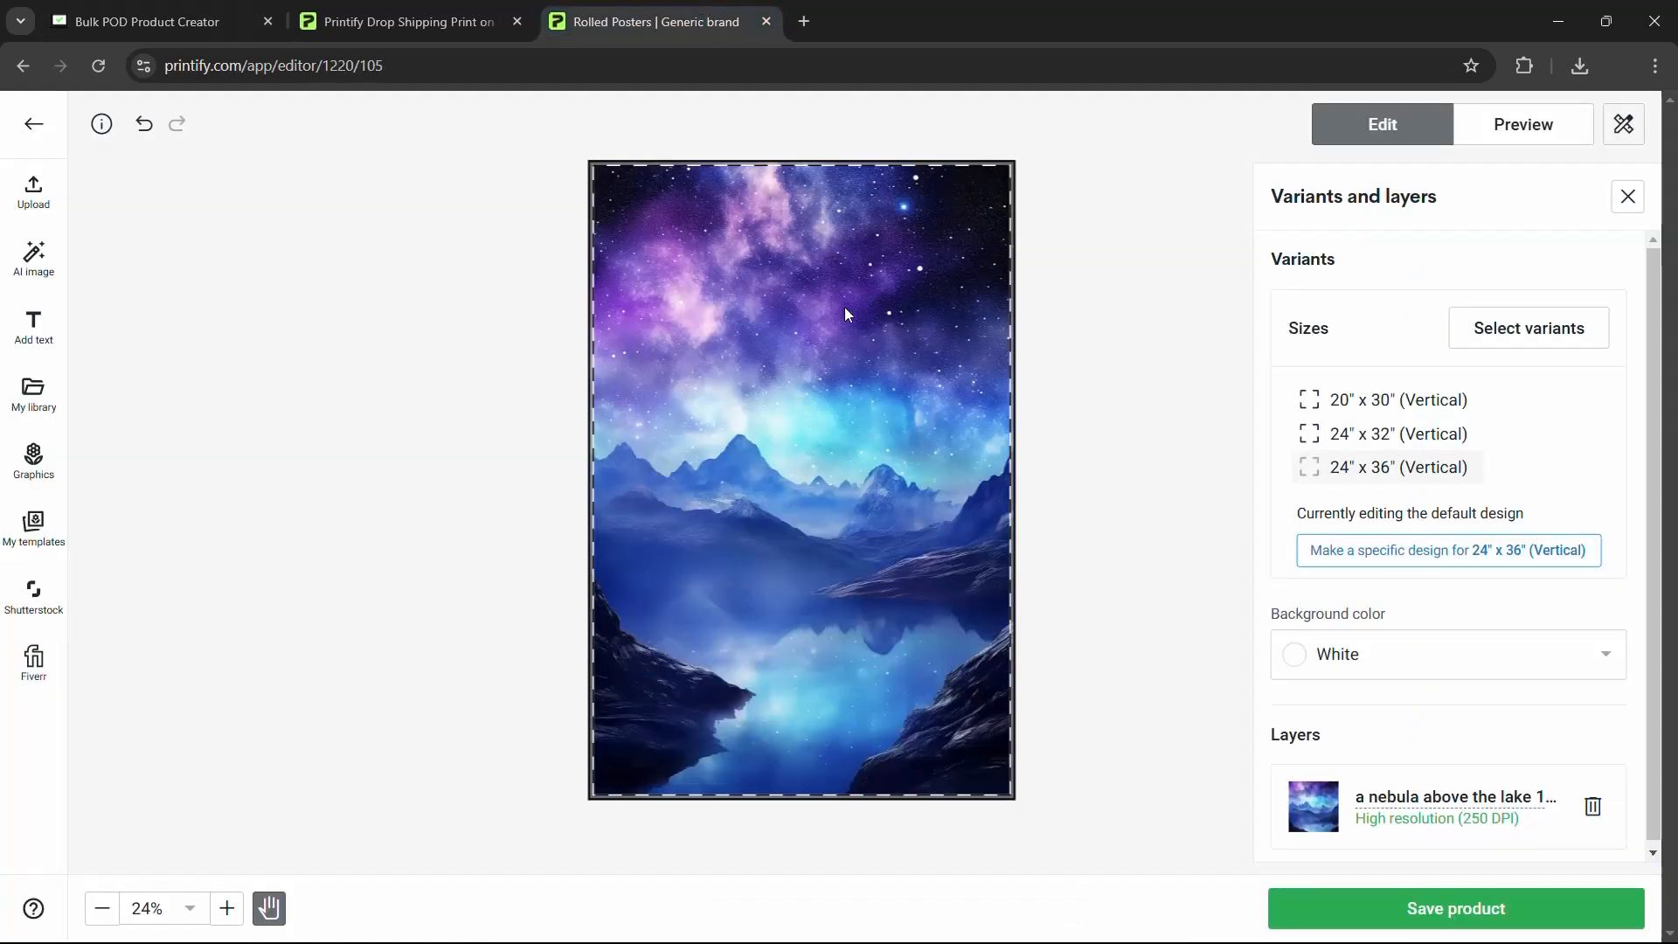
{"action": "left_click", "coordinate": [1595, 806]}
{"action": "left_click", "coordinate": [33, 191]}
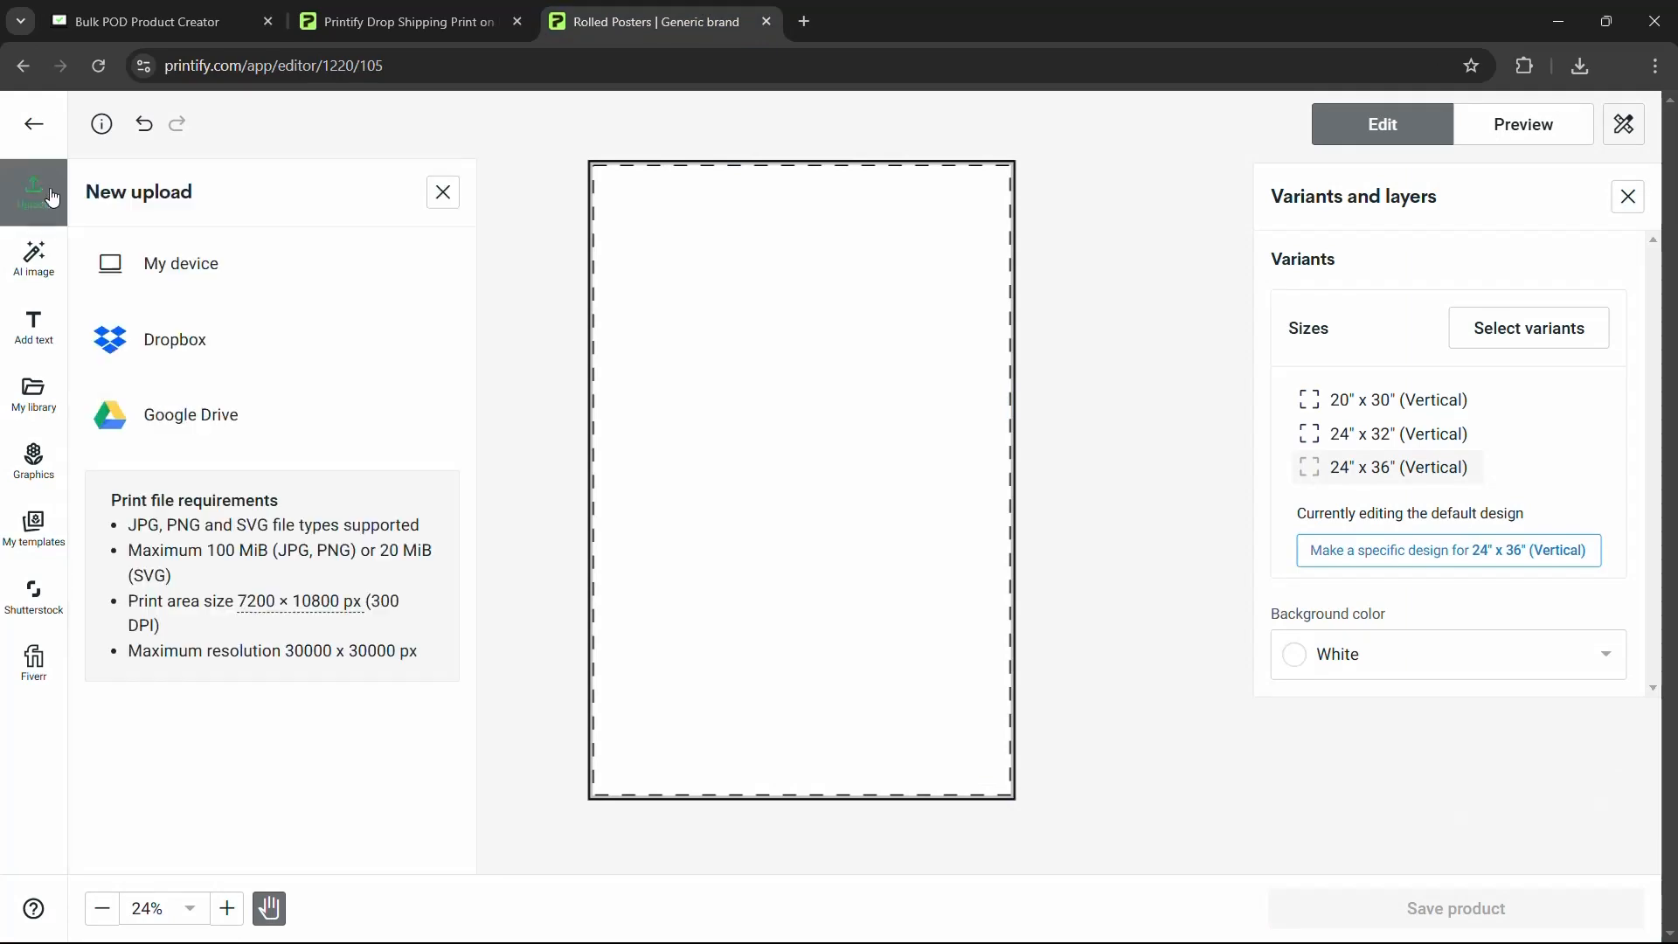
{"action": "left_click", "coordinate": [266, 277]}
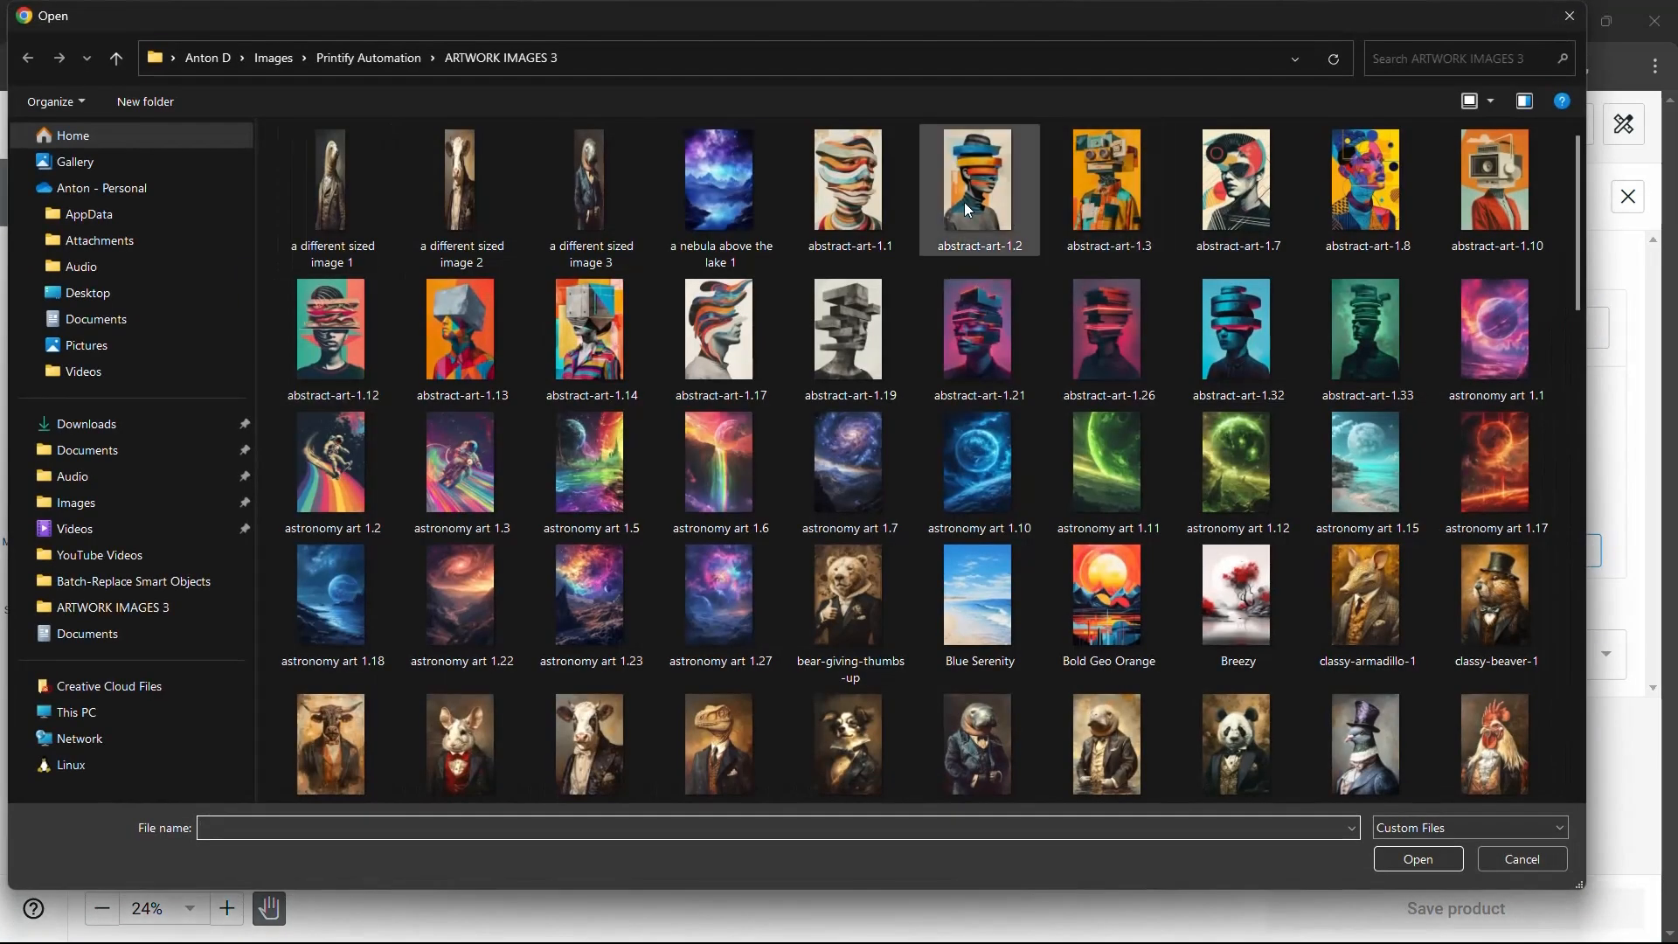
{"action": "double_click", "coordinate": [1087, 182]}
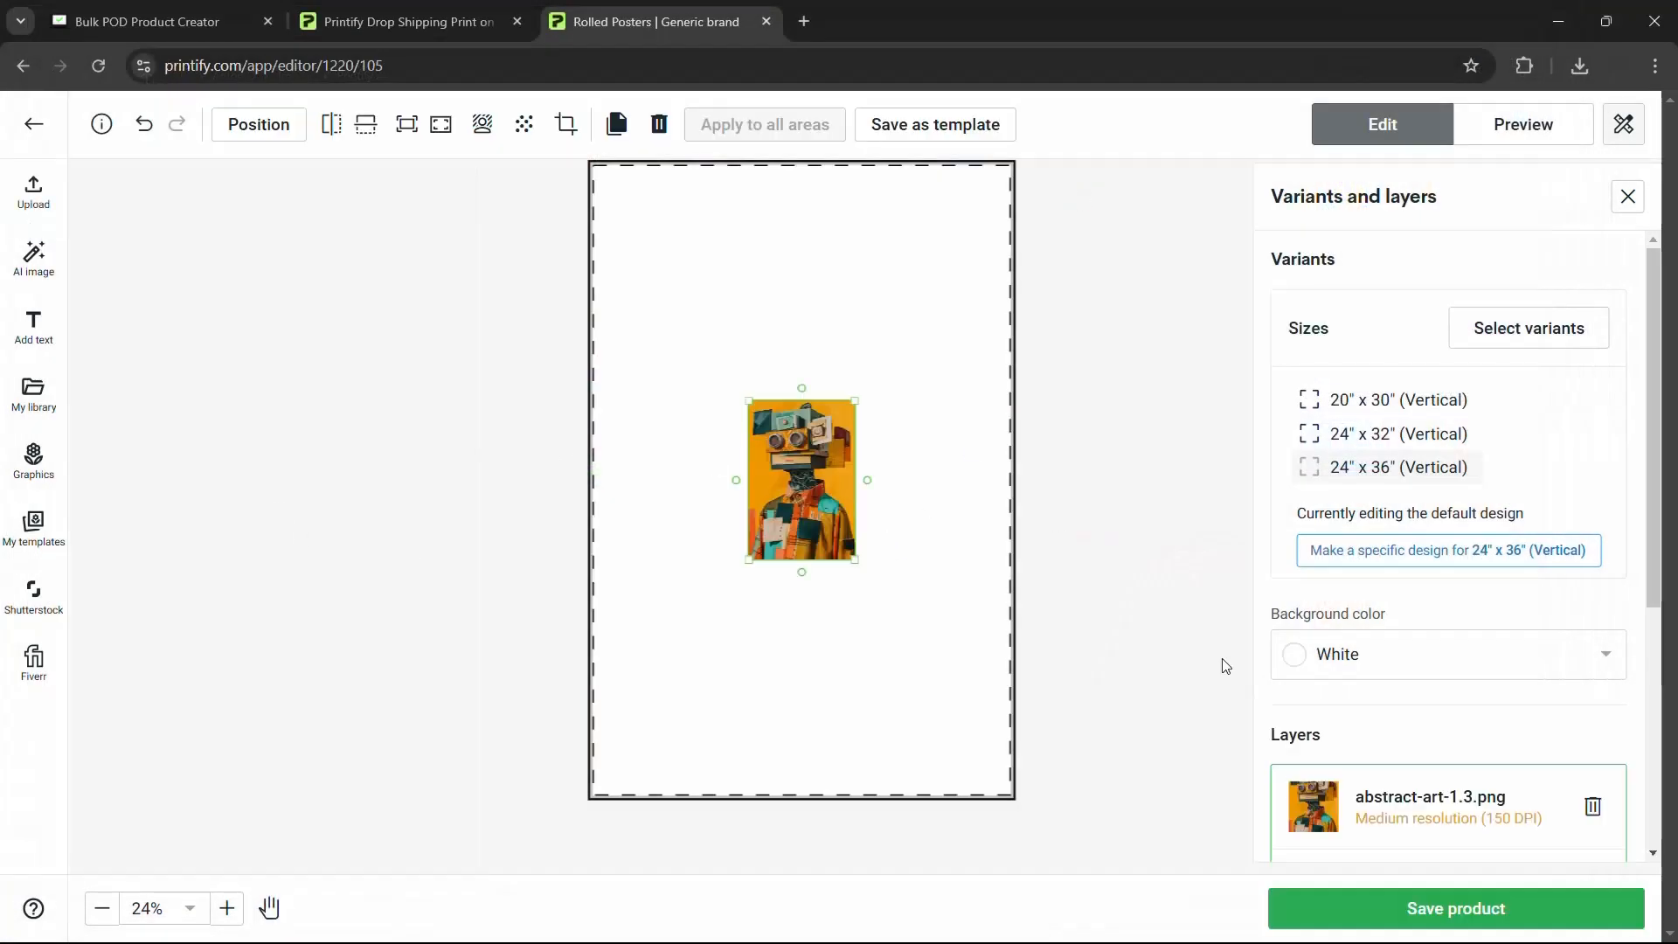
Step: Enlarge the abstract-art-1.3 artwork to about 17 x 25.4 in and centre it on the poster
{"action": "left_click", "coordinate": [1505, 808]}
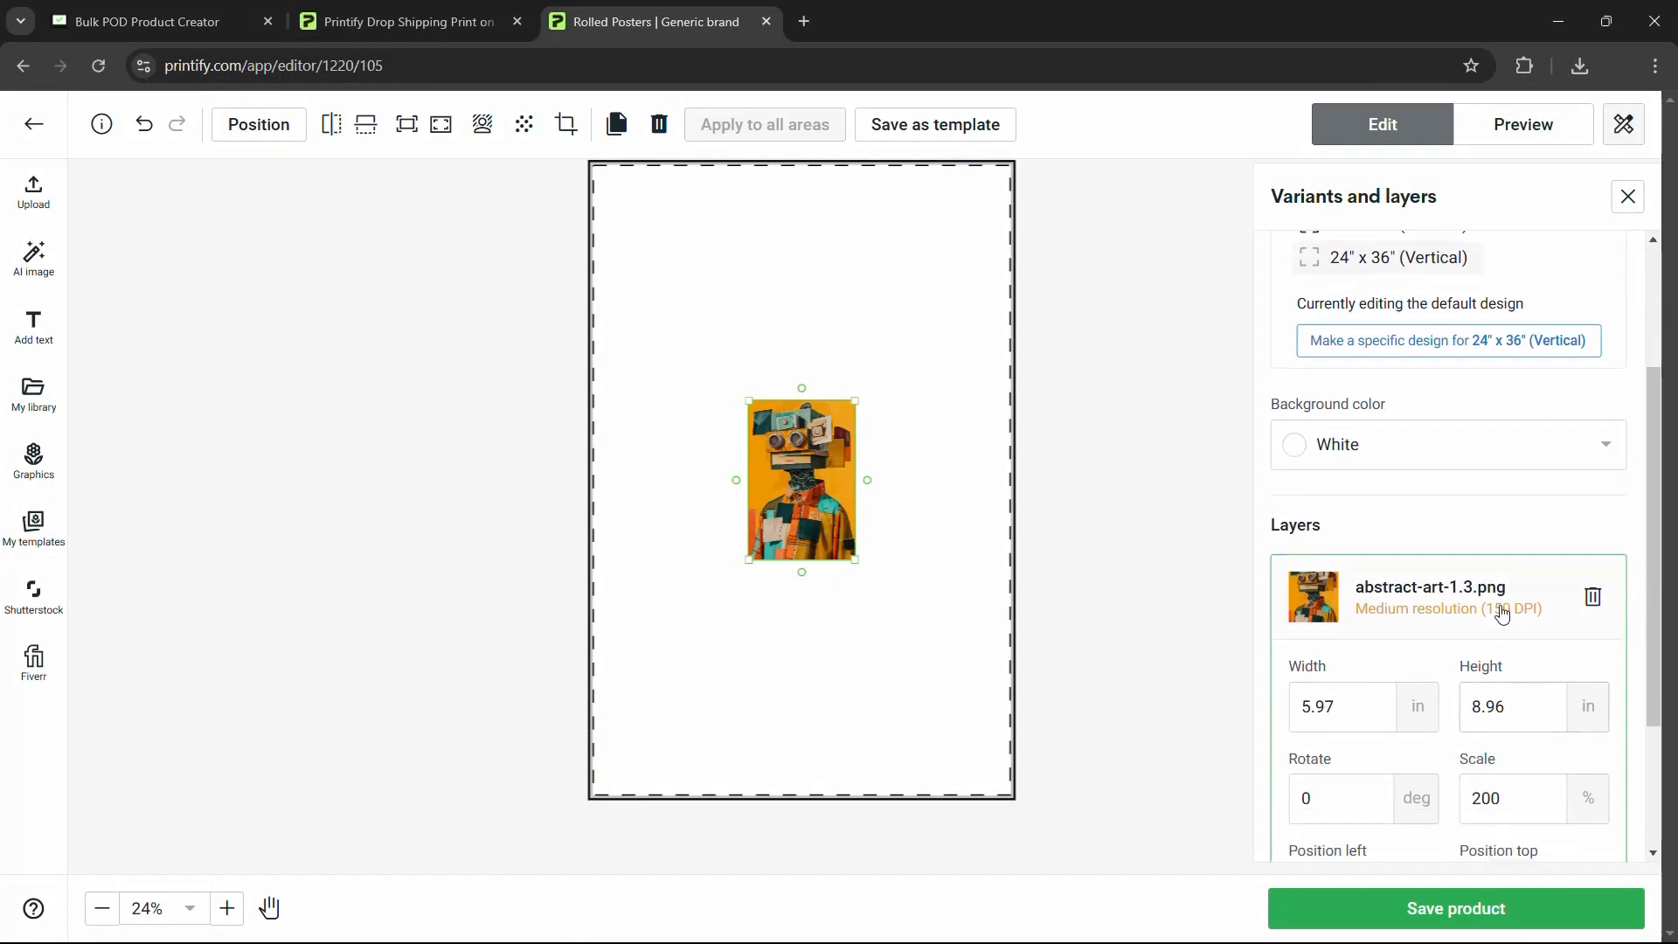
{"action": "scroll", "coordinate": [1093, 542], "scroll_direction": "up", "scroll_amount": 1}
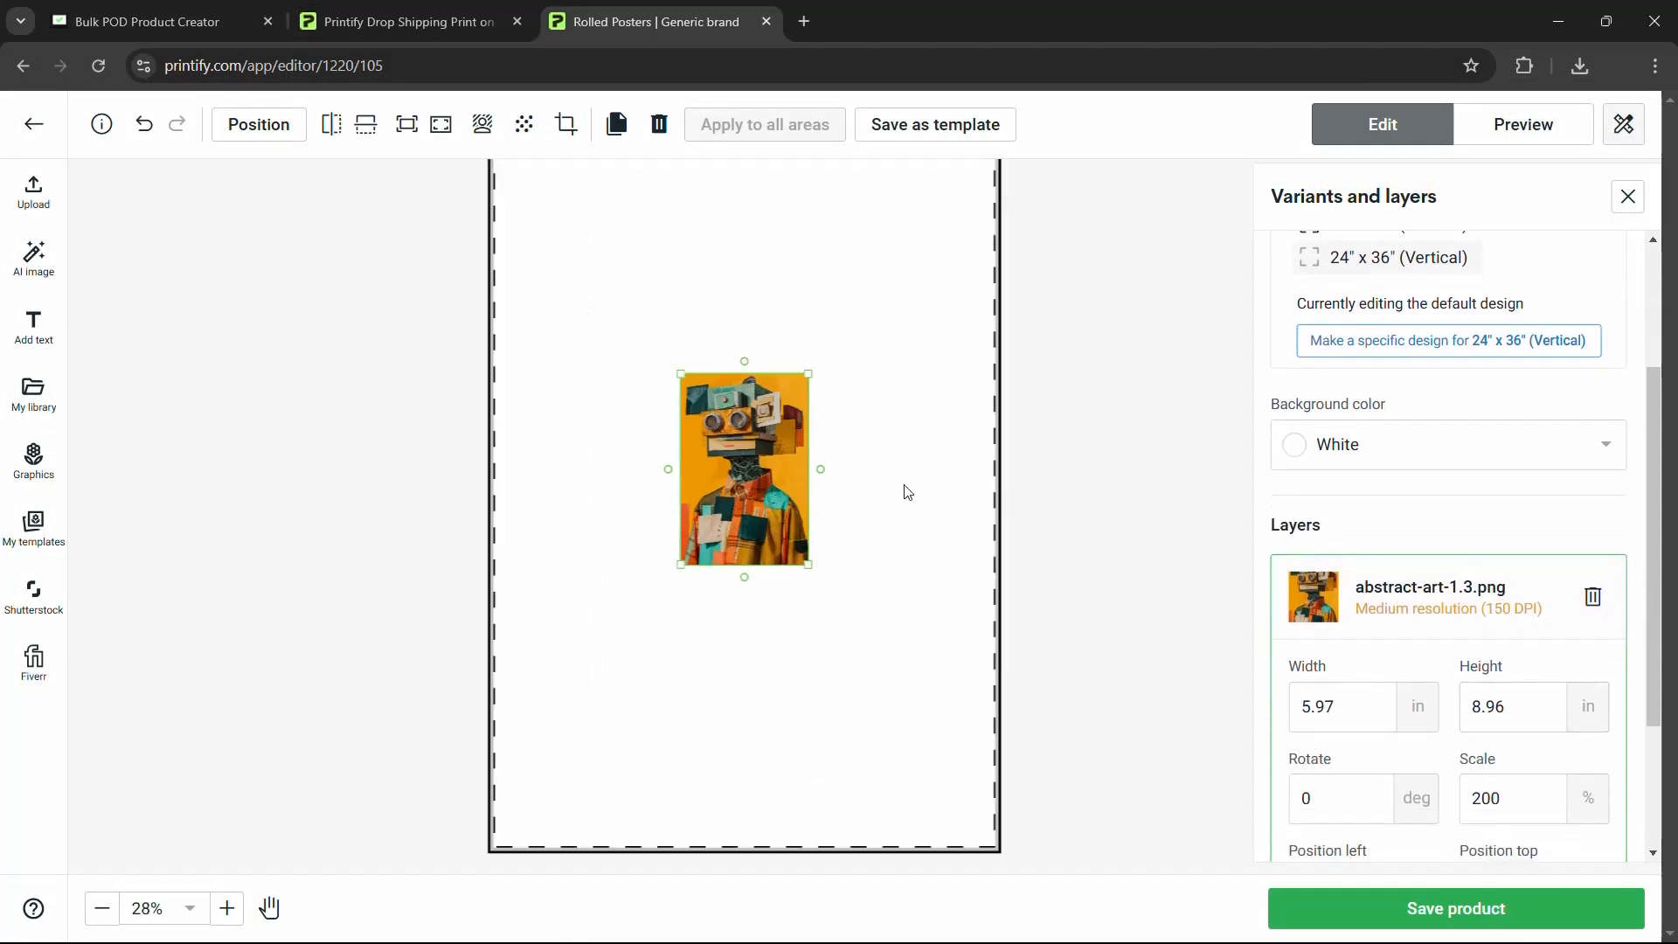
{"action": "scroll", "coordinate": [909, 492], "scroll_direction": "down", "scroll_amount": 1}
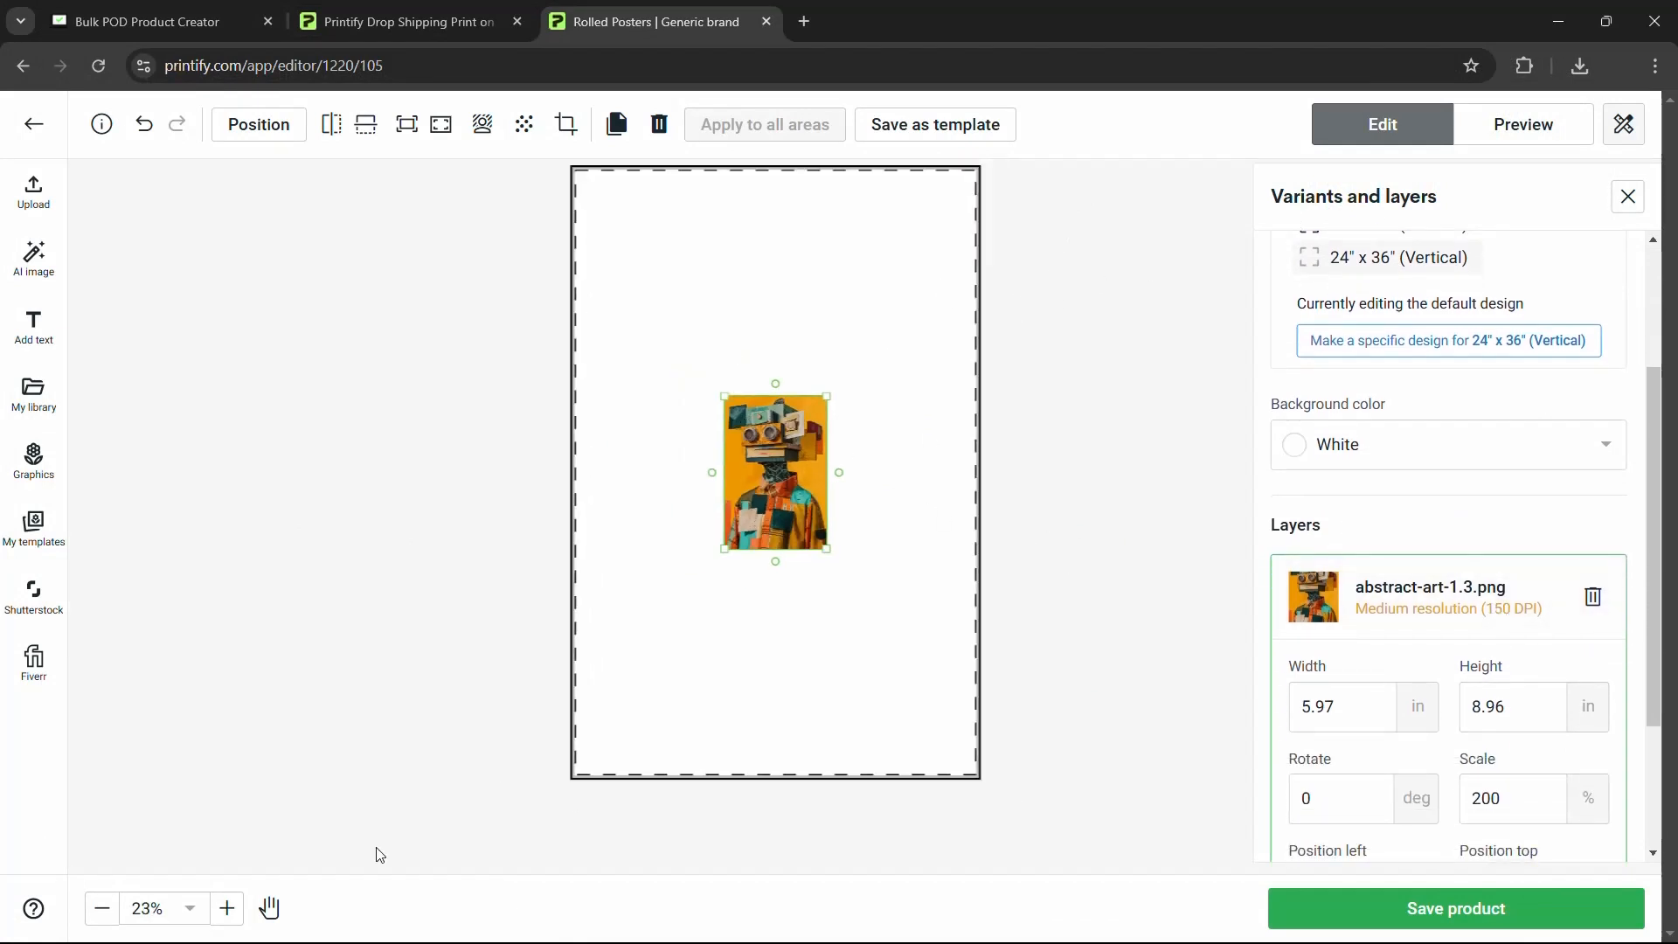
{"action": "left_click", "coordinate": [269, 909]}
{"action": "mouse_move", "coordinate": [408, 482]}
{"action": "left_mouse_down"}
{"action": "mouse_move", "coordinate": [370, 554]}
{"action": "mouse_move", "coordinate": [402, 483]}
{"action": "left_mouse_up"}
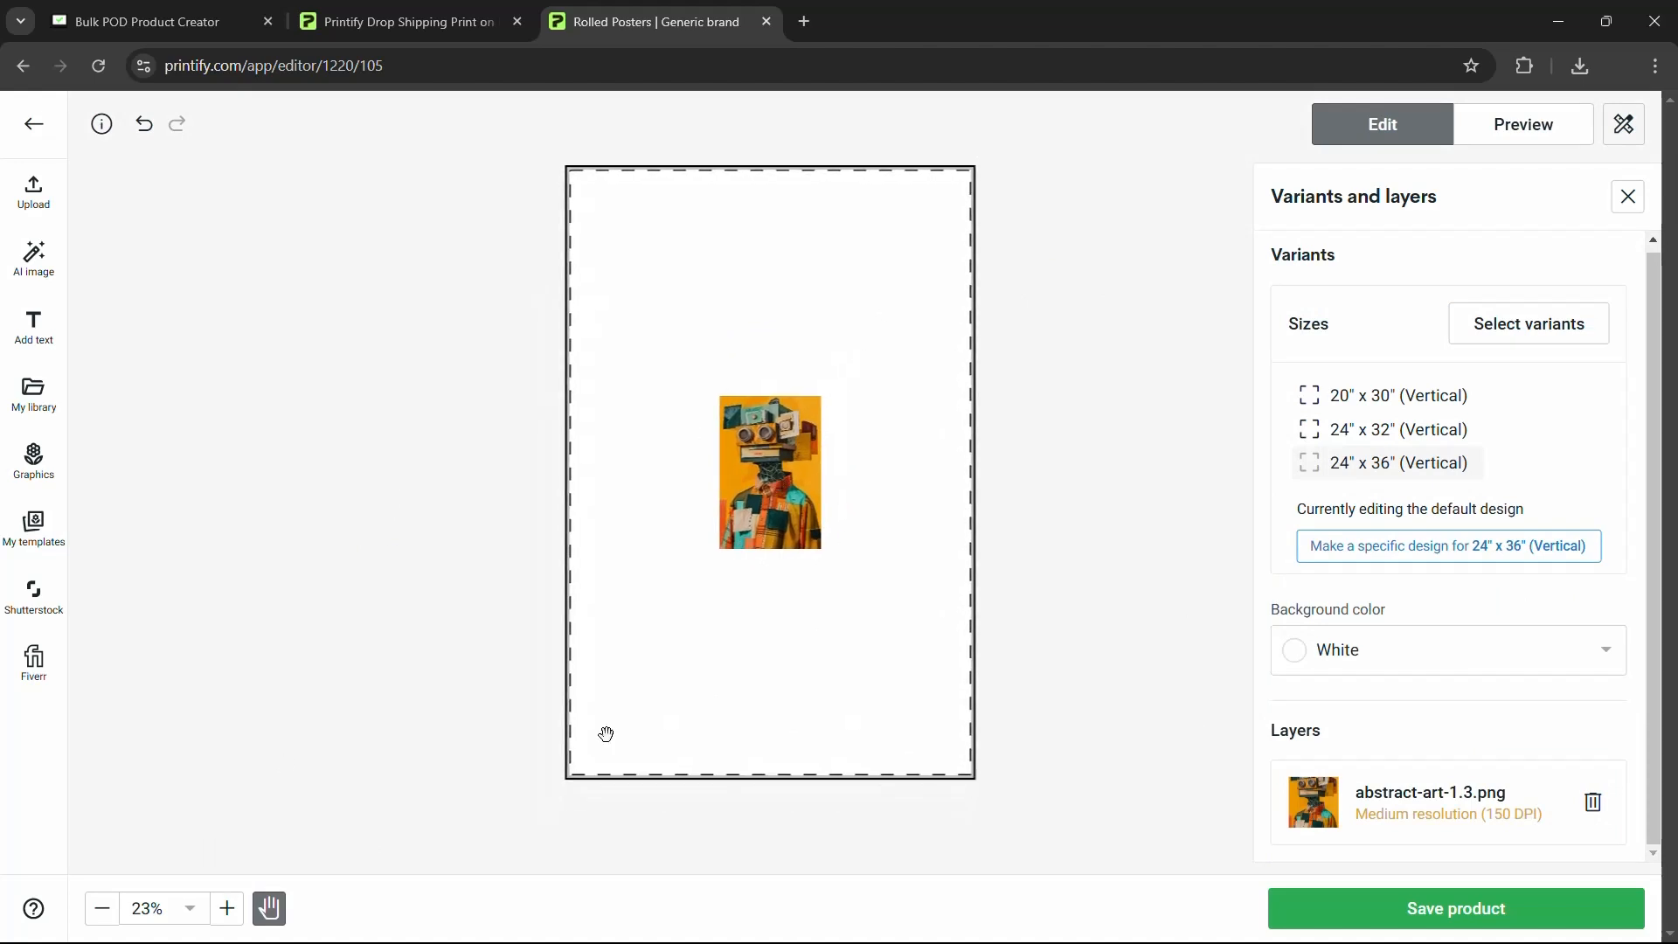
{"action": "left_click", "coordinate": [1422, 797]}
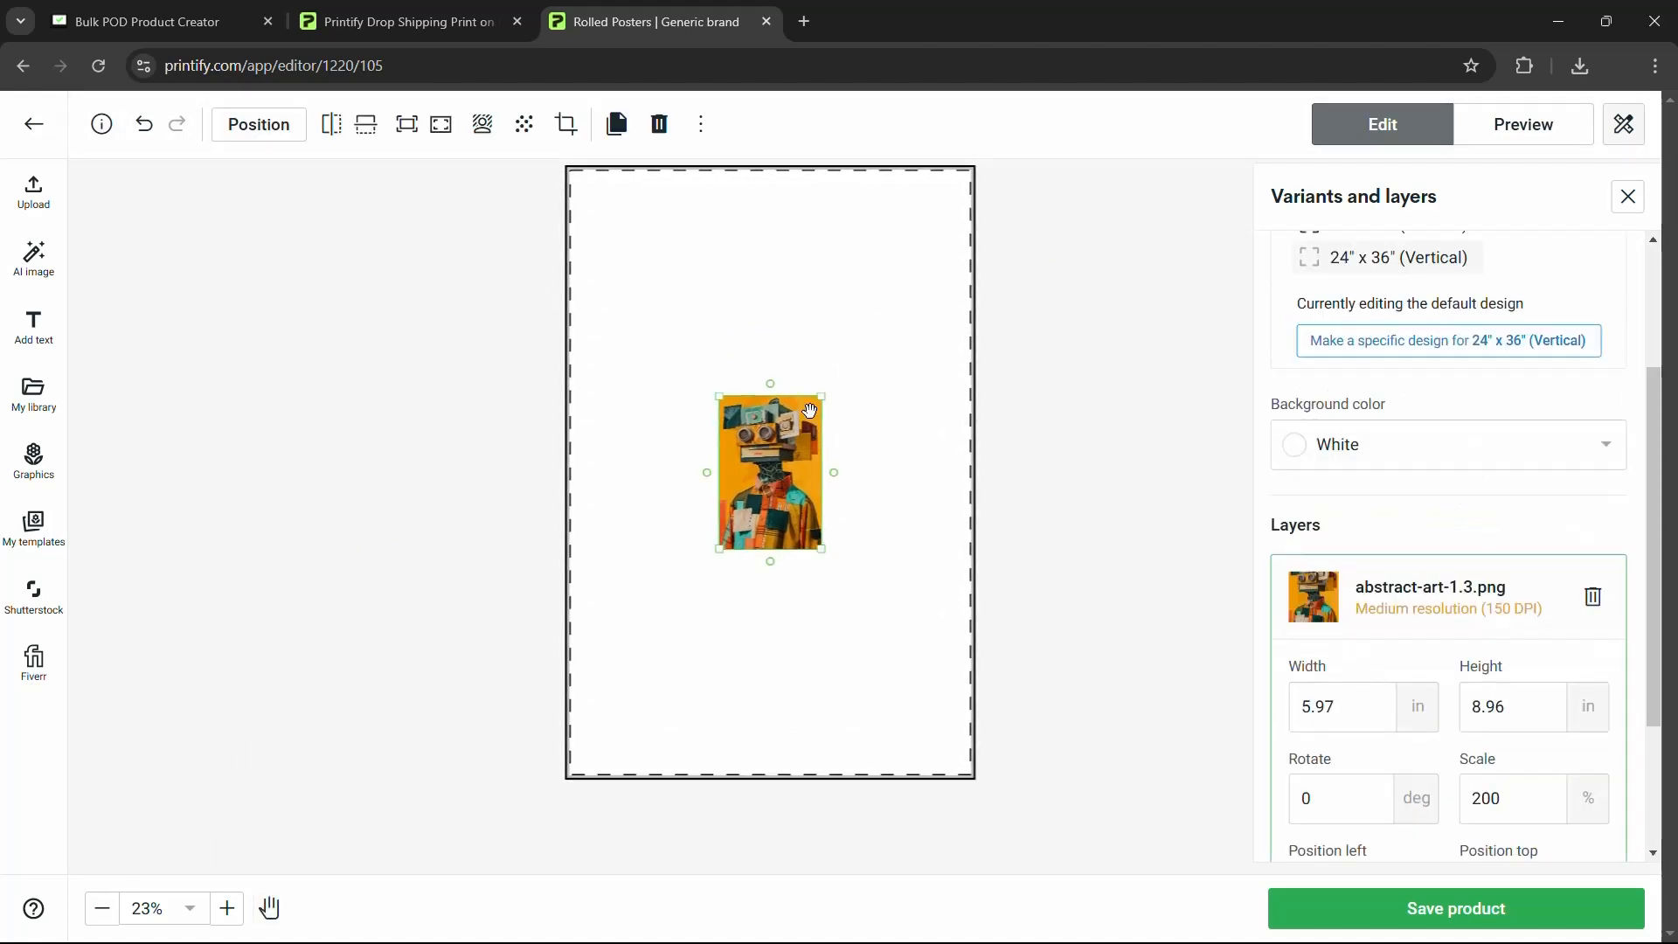
{"action": "left_click_drag", "start_coordinate": [821, 396], "coordinate": [955, 171]}
{"action": "left_click_drag", "start_coordinate": [885, 355], "coordinate": [821, 460]}
{"action": "left_click_drag", "start_coordinate": [891, 299], "coordinate": [944, 214]}
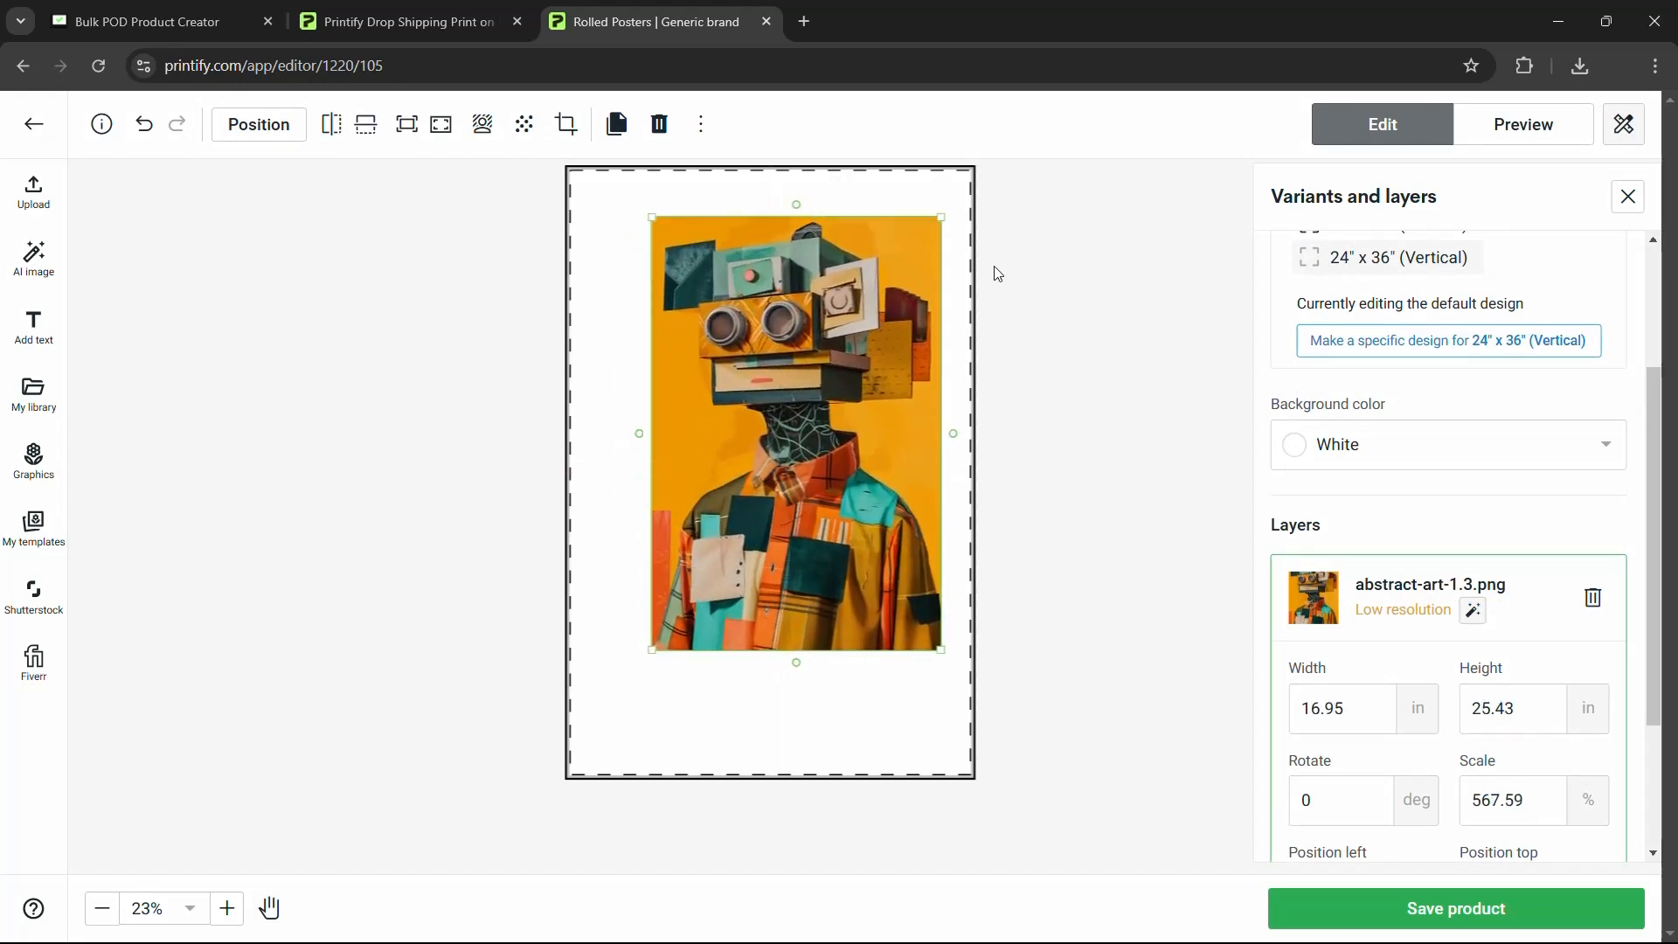
{"action": "left_click_drag", "start_coordinate": [847, 412], "coordinate": [821, 451]}
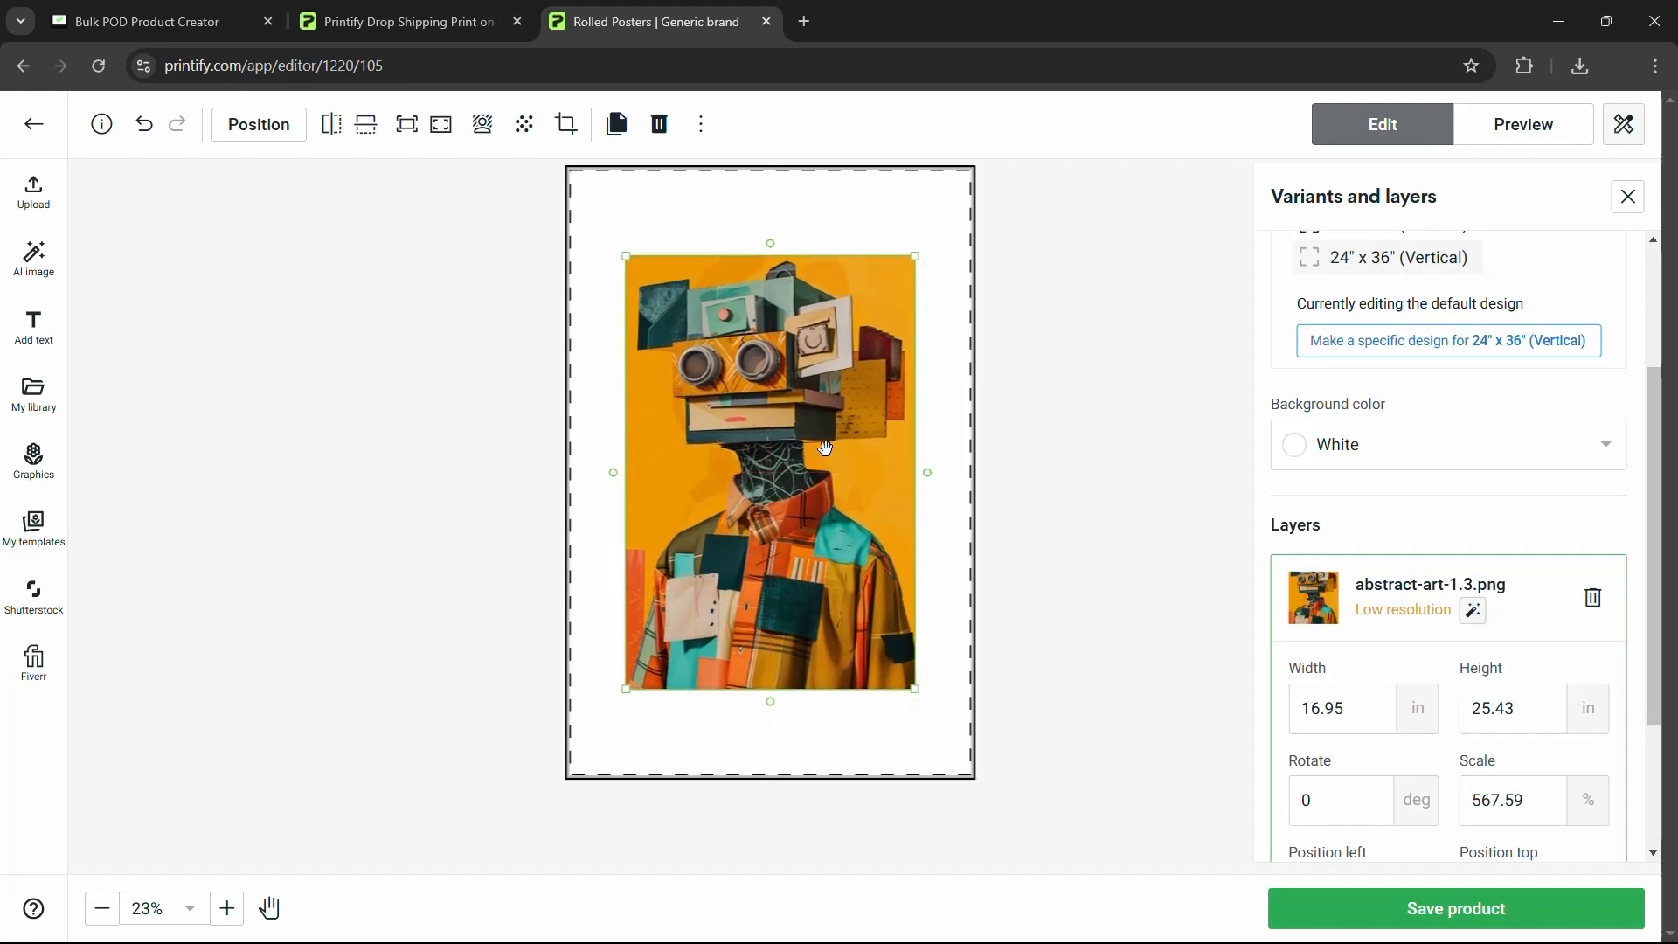
Step: Compare the upscaling options in Bulk POD Product Creator with the artwork layer's resolution, size and position settings in Printify
{"action": "left_click", "coordinate": [168, 23]}
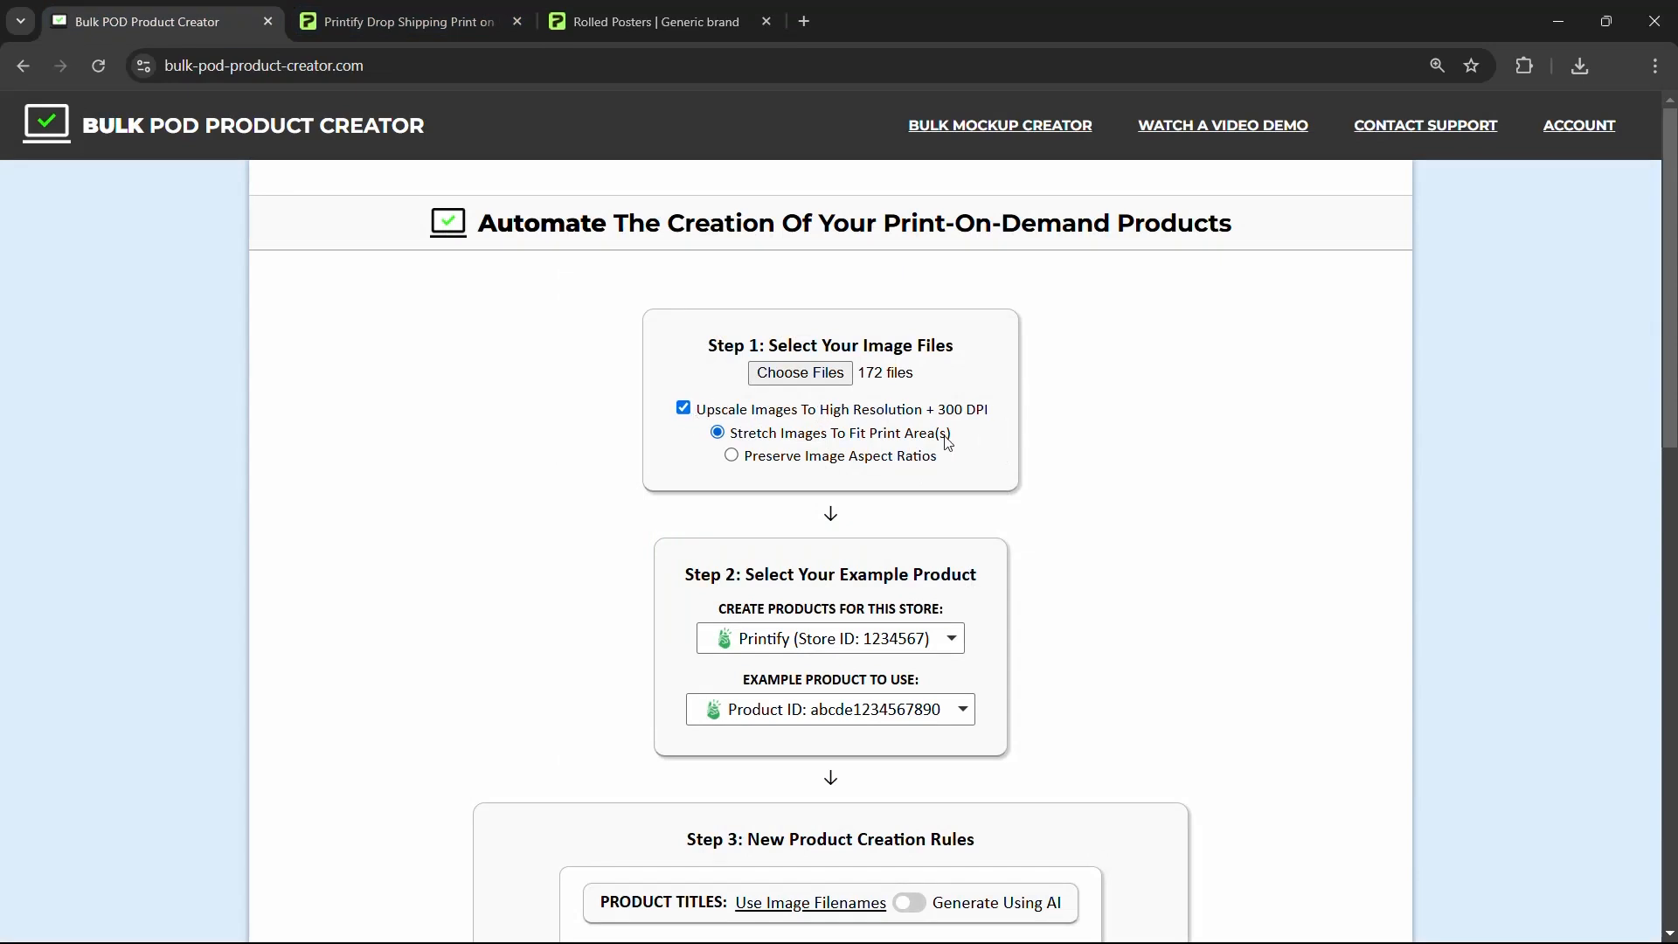
{"action": "left_click", "coordinate": [668, 23]}
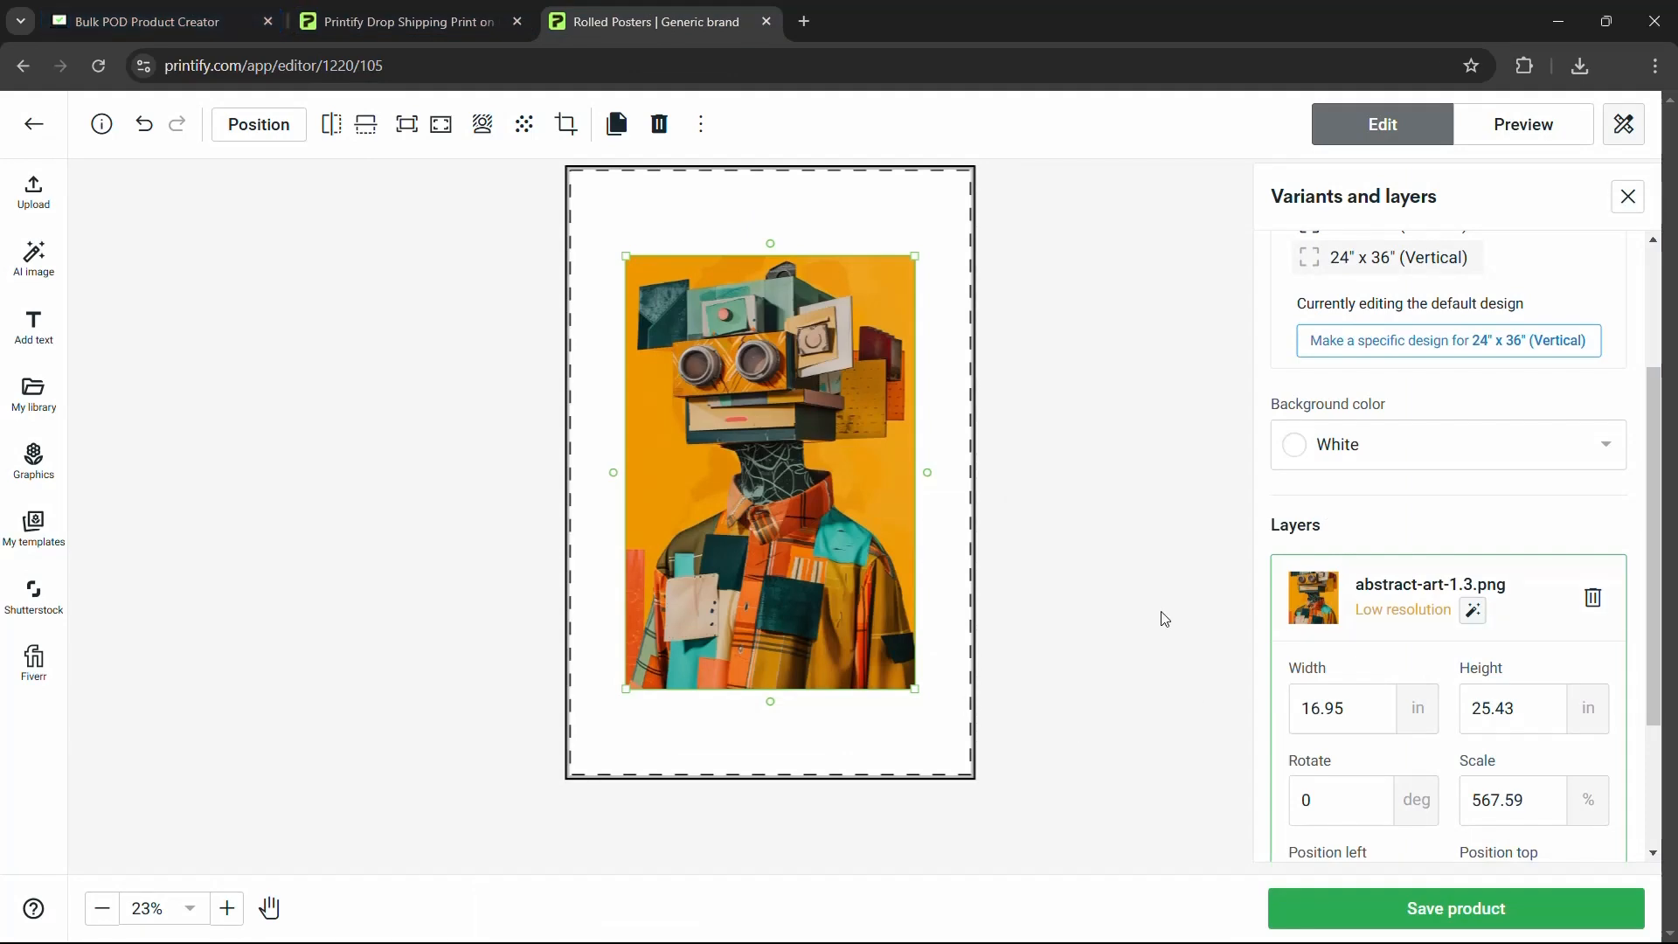
{"action": "left_click", "coordinate": [166, 21]}
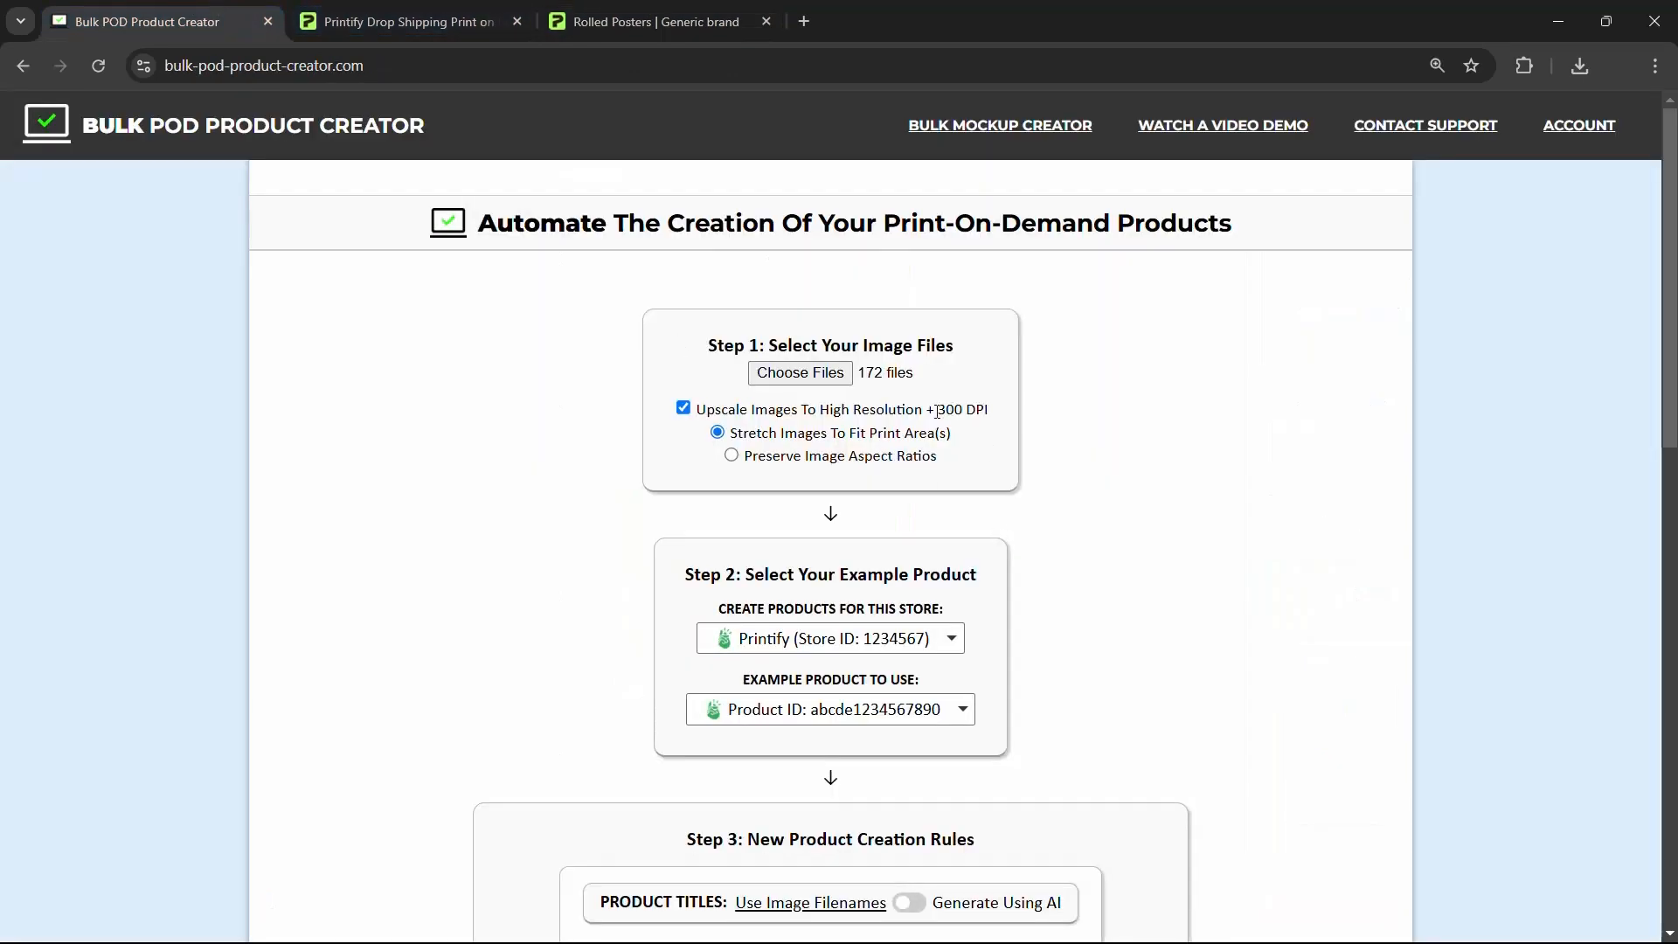
{"action": "left_click", "coordinate": [719, 10]}
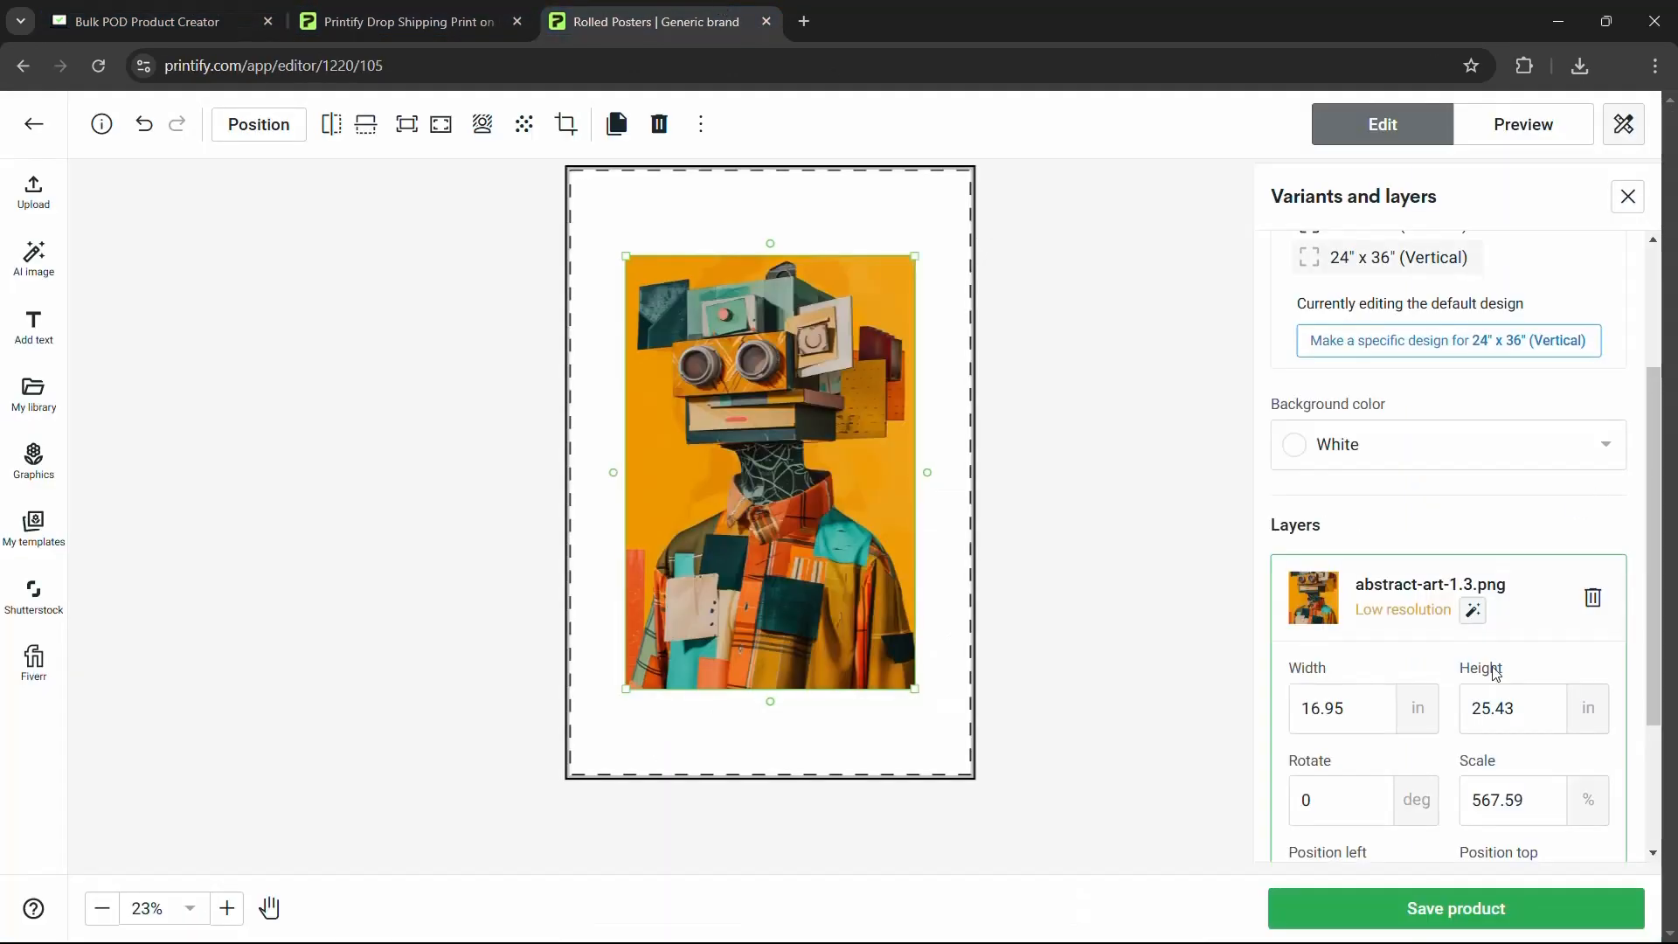
{"action": "scroll", "coordinate": [1493, 670], "scroll_direction": "down", "scroll_amount": 1}
{"action": "scroll", "coordinate": [1493, 659], "scroll_direction": "down", "scroll_amount": 1}
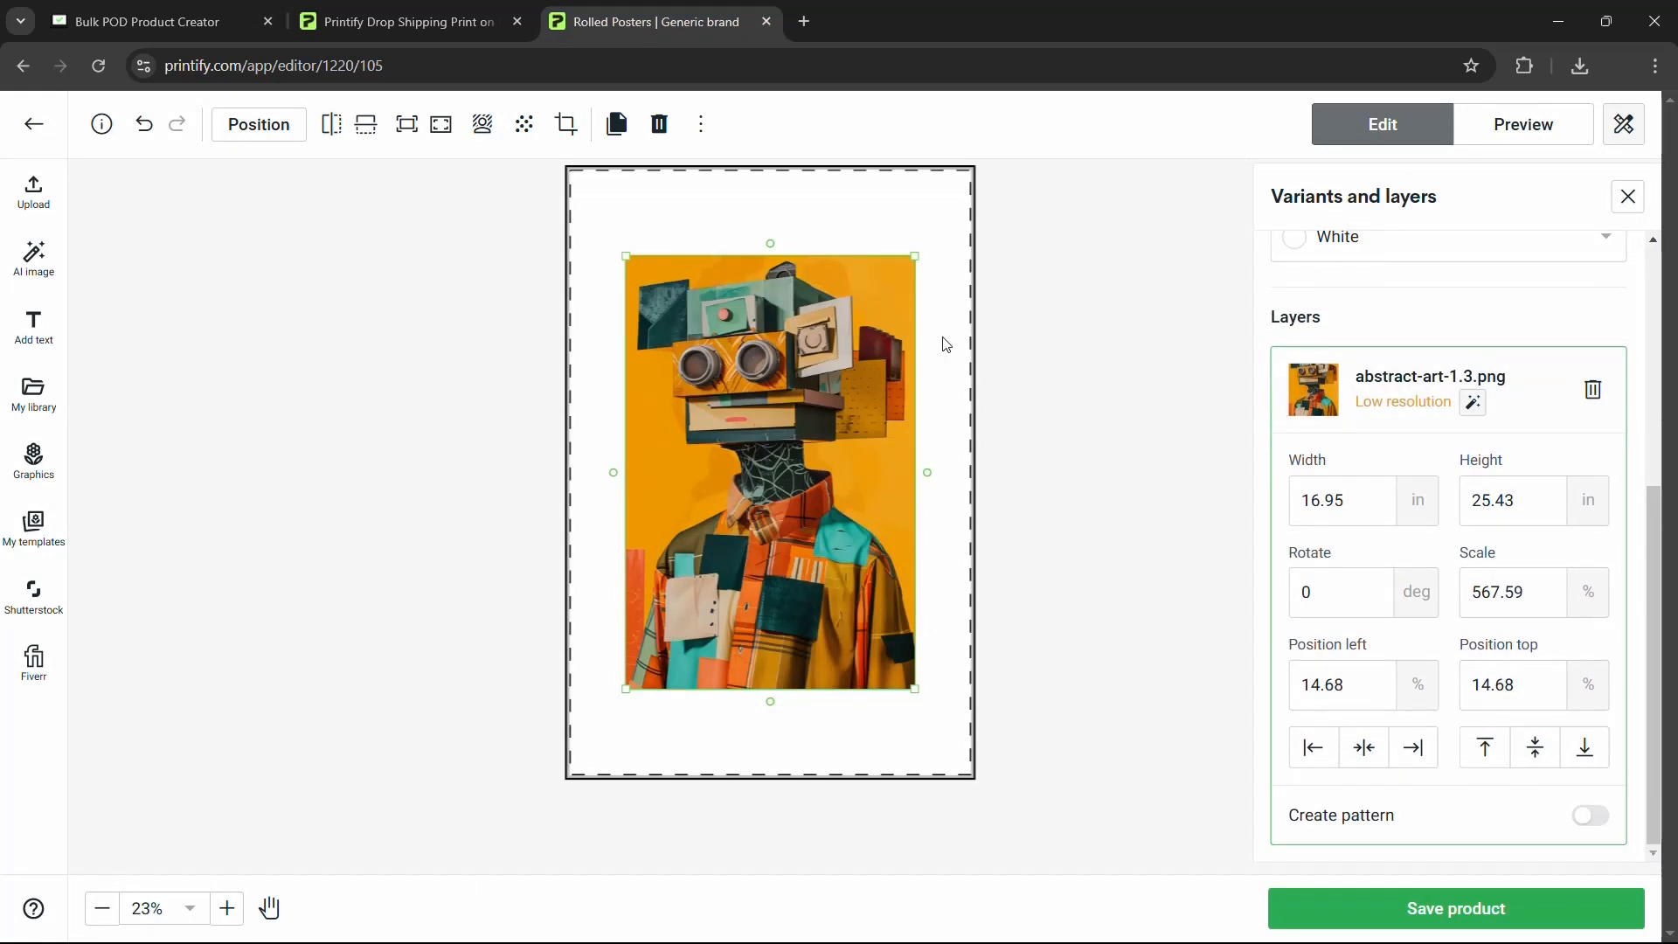
Step: Set Bulk POD Product Creator to stretch images to fit the print areas, and return to the Printify editor
{"action": "key", "text": "ctrl+shift+Tab"}
{"action": "key", "text": "ctrl+shift+Tab"}
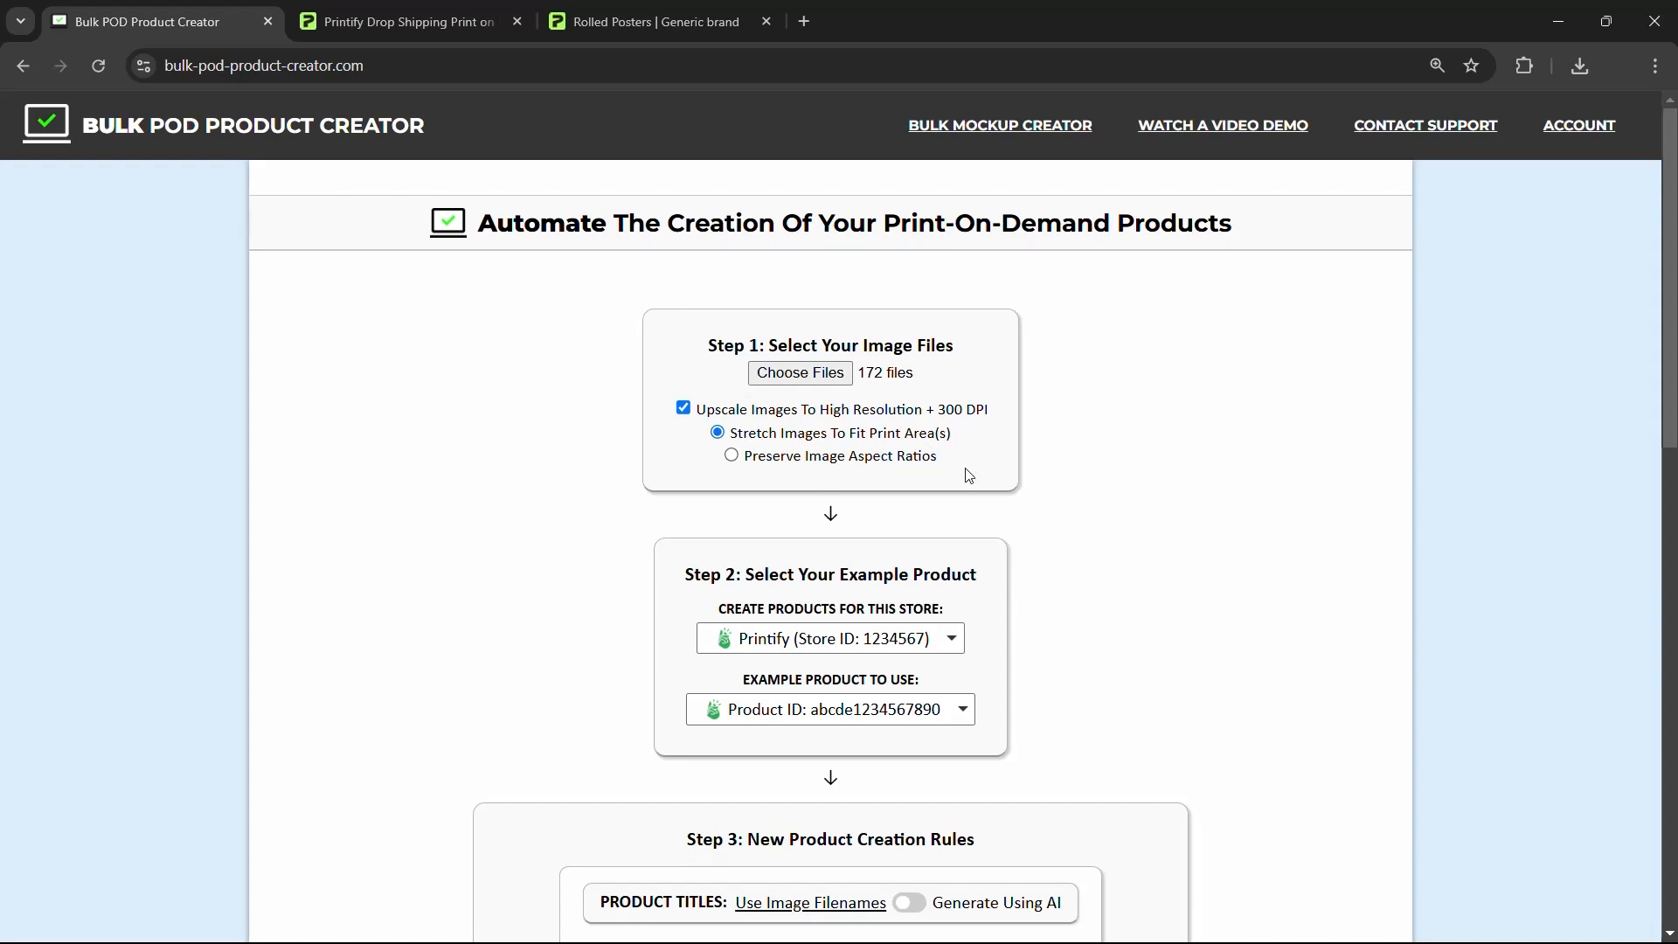
{"action": "left_click", "coordinate": [782, 439]}
{"action": "left_click", "coordinate": [714, 11]}
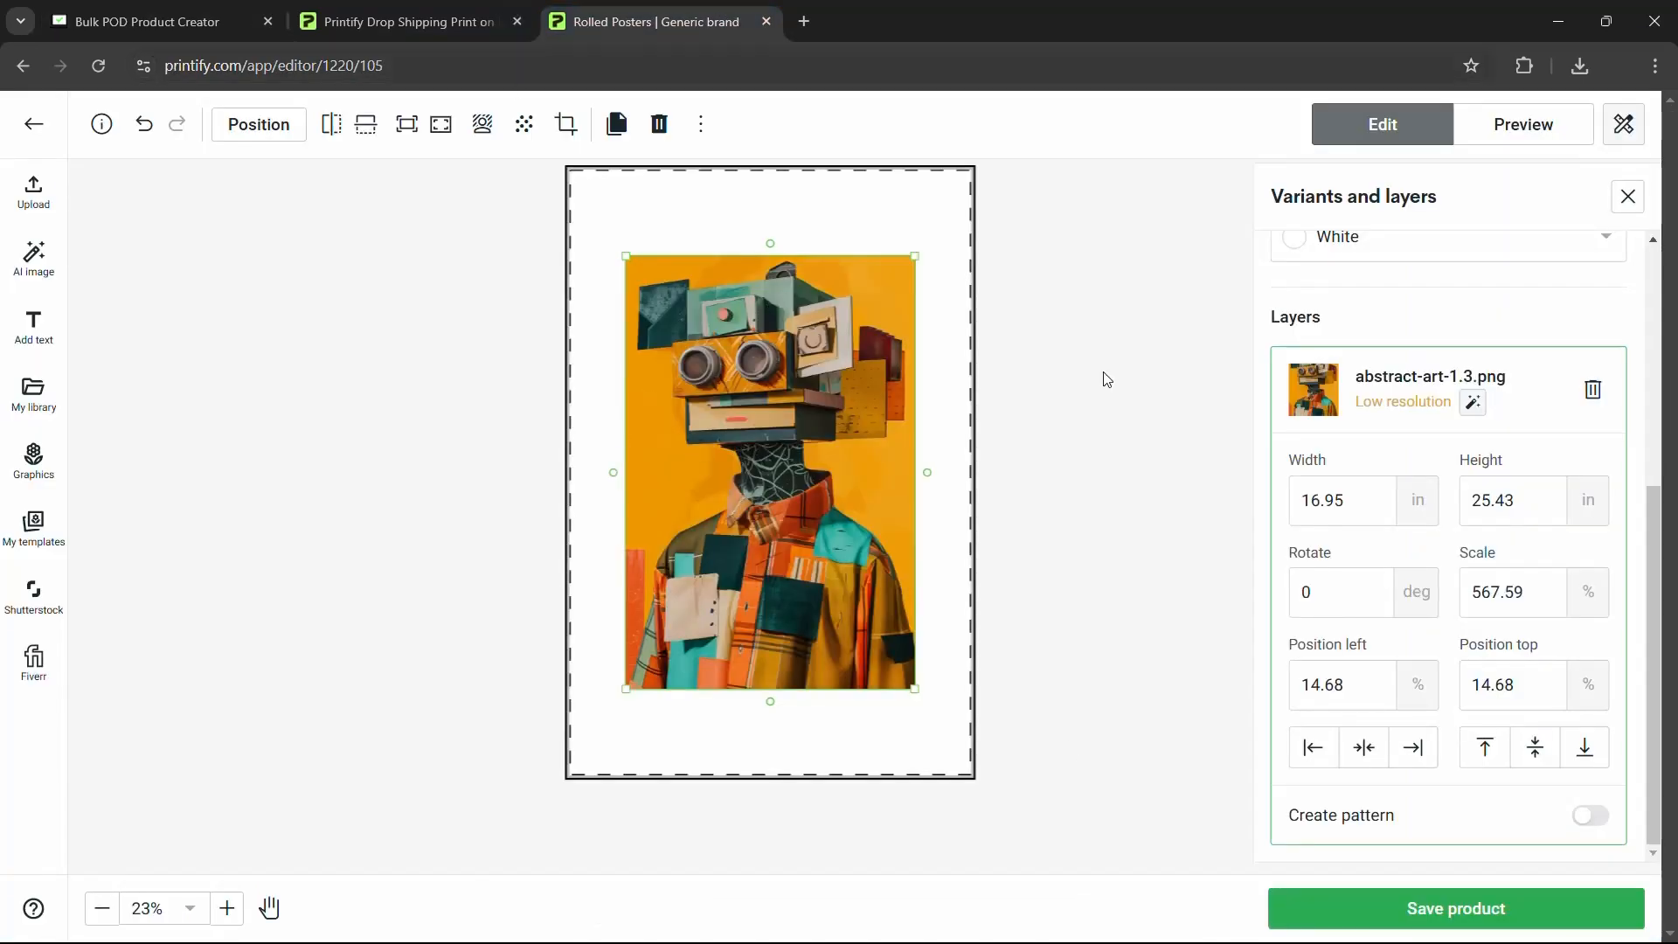
Step: Enlarge the abstract-art-1.3 artwork to about 23.4 x 35.1 in and position it across the poster's print area
{"action": "scroll", "coordinate": [1015, 708], "scroll_direction": "up", "scroll_amount": 1}
{"action": "scroll", "coordinate": [850, 528], "scroll_direction": "down", "scroll_amount": 1}
{"action": "left_click", "coordinate": [989, 378]}
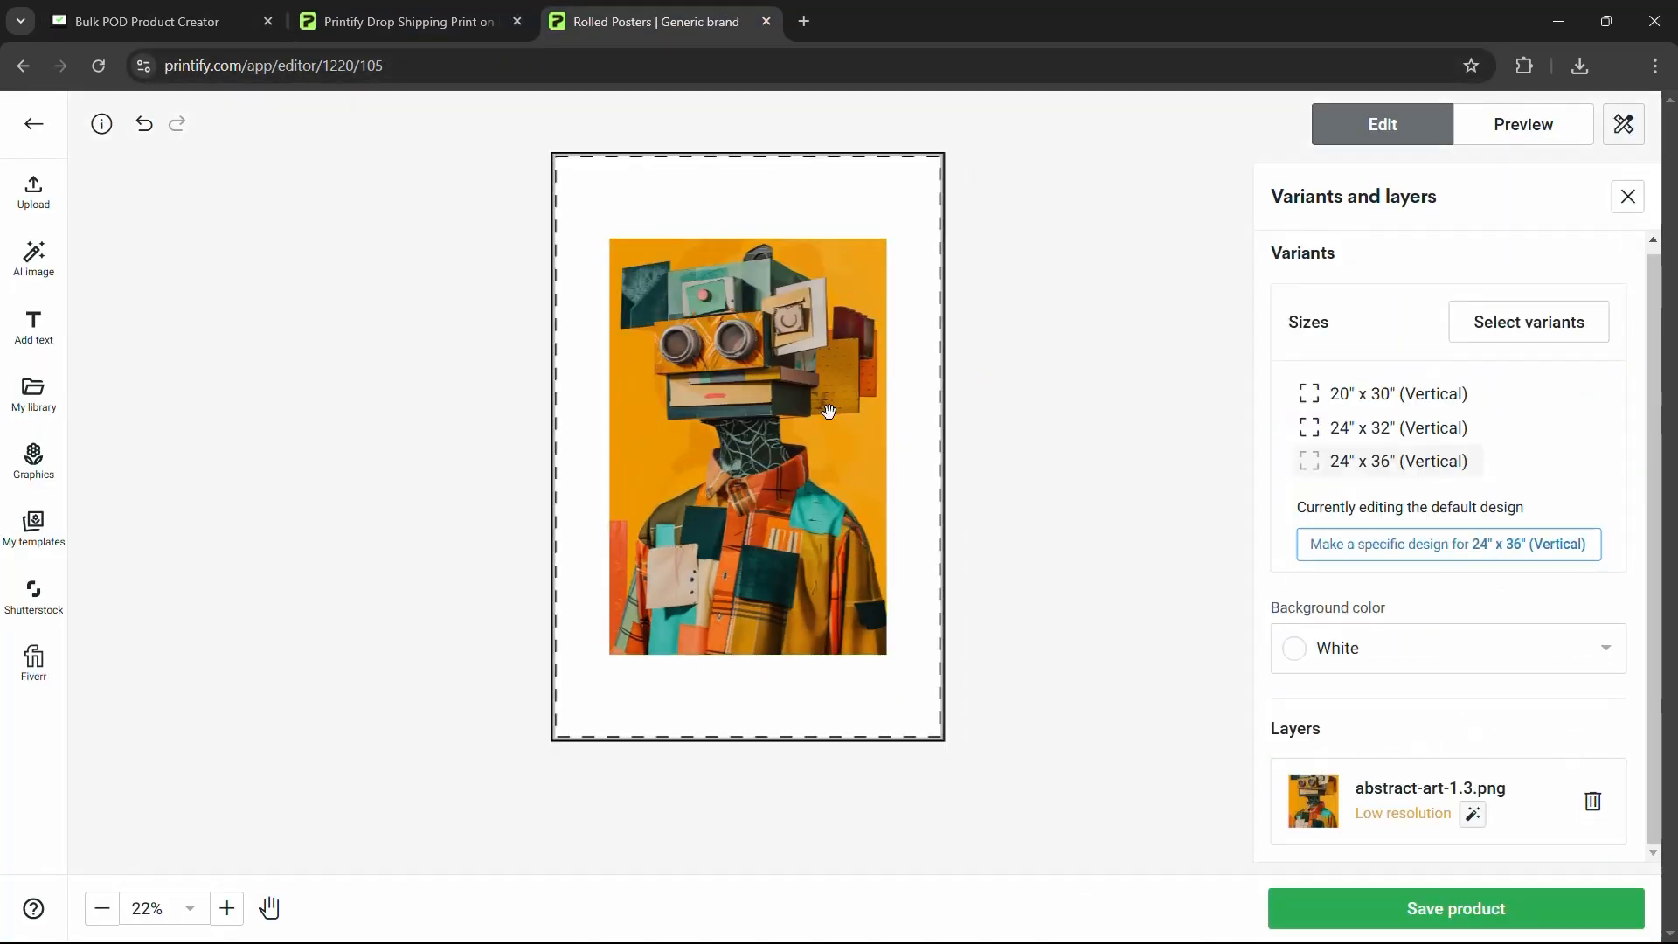
{"action": "left_click_drag", "start_coordinate": [808, 273], "coordinate": [808, 202]}
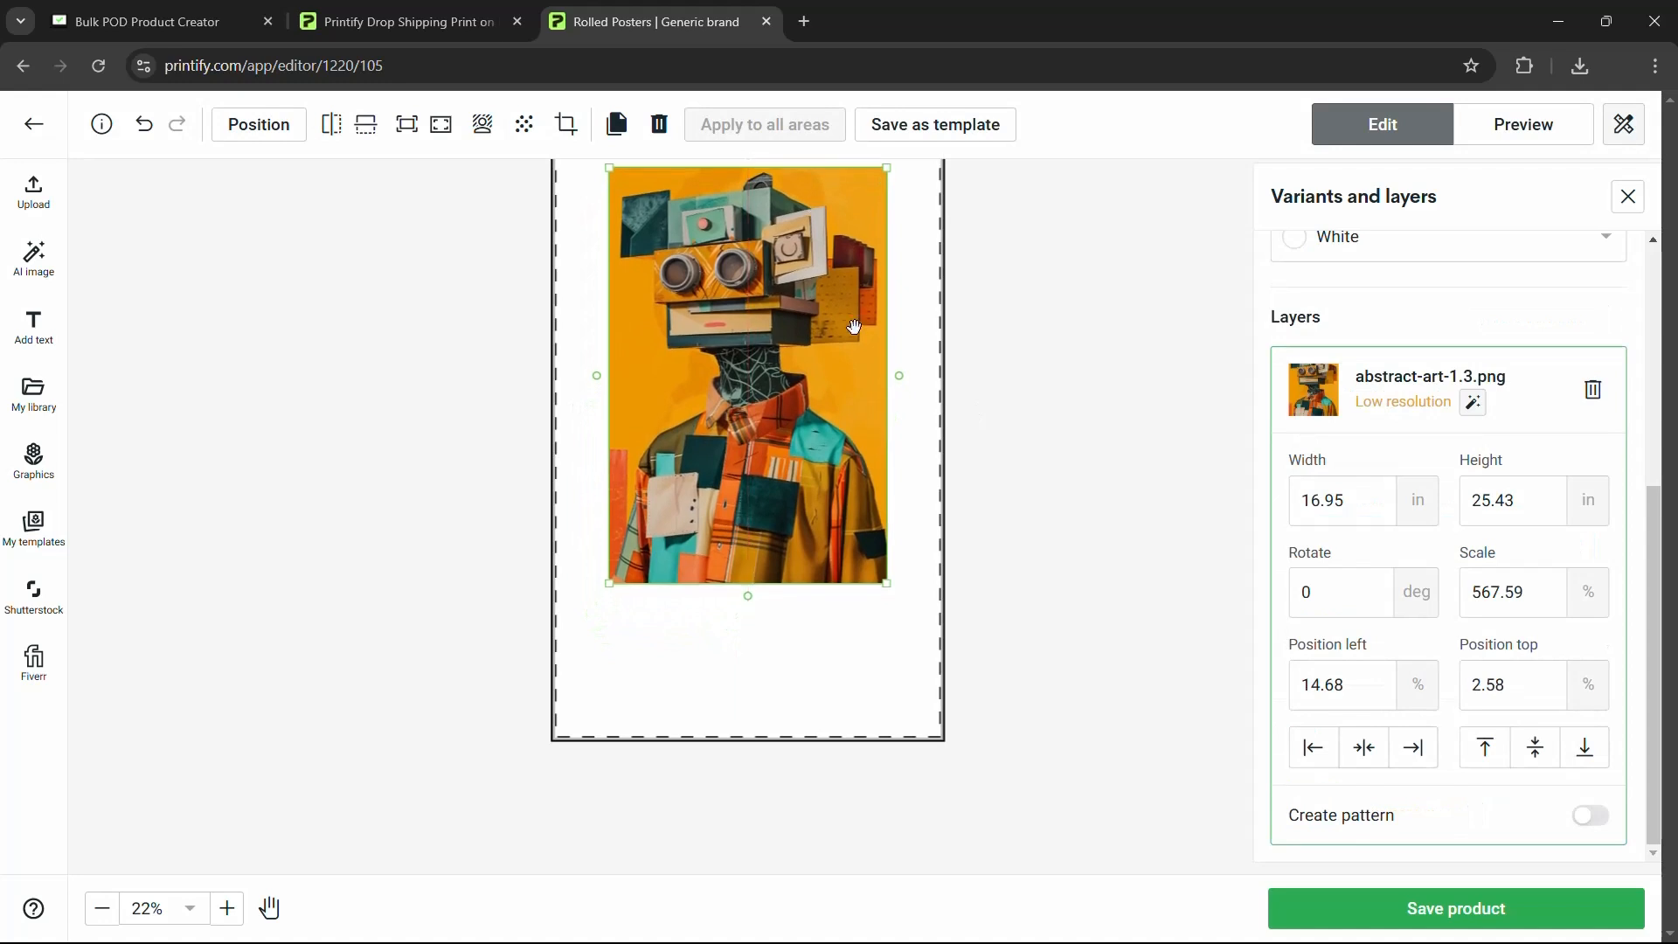
{"action": "left_click_drag", "start_coordinate": [885, 585], "coordinate": [989, 743]}
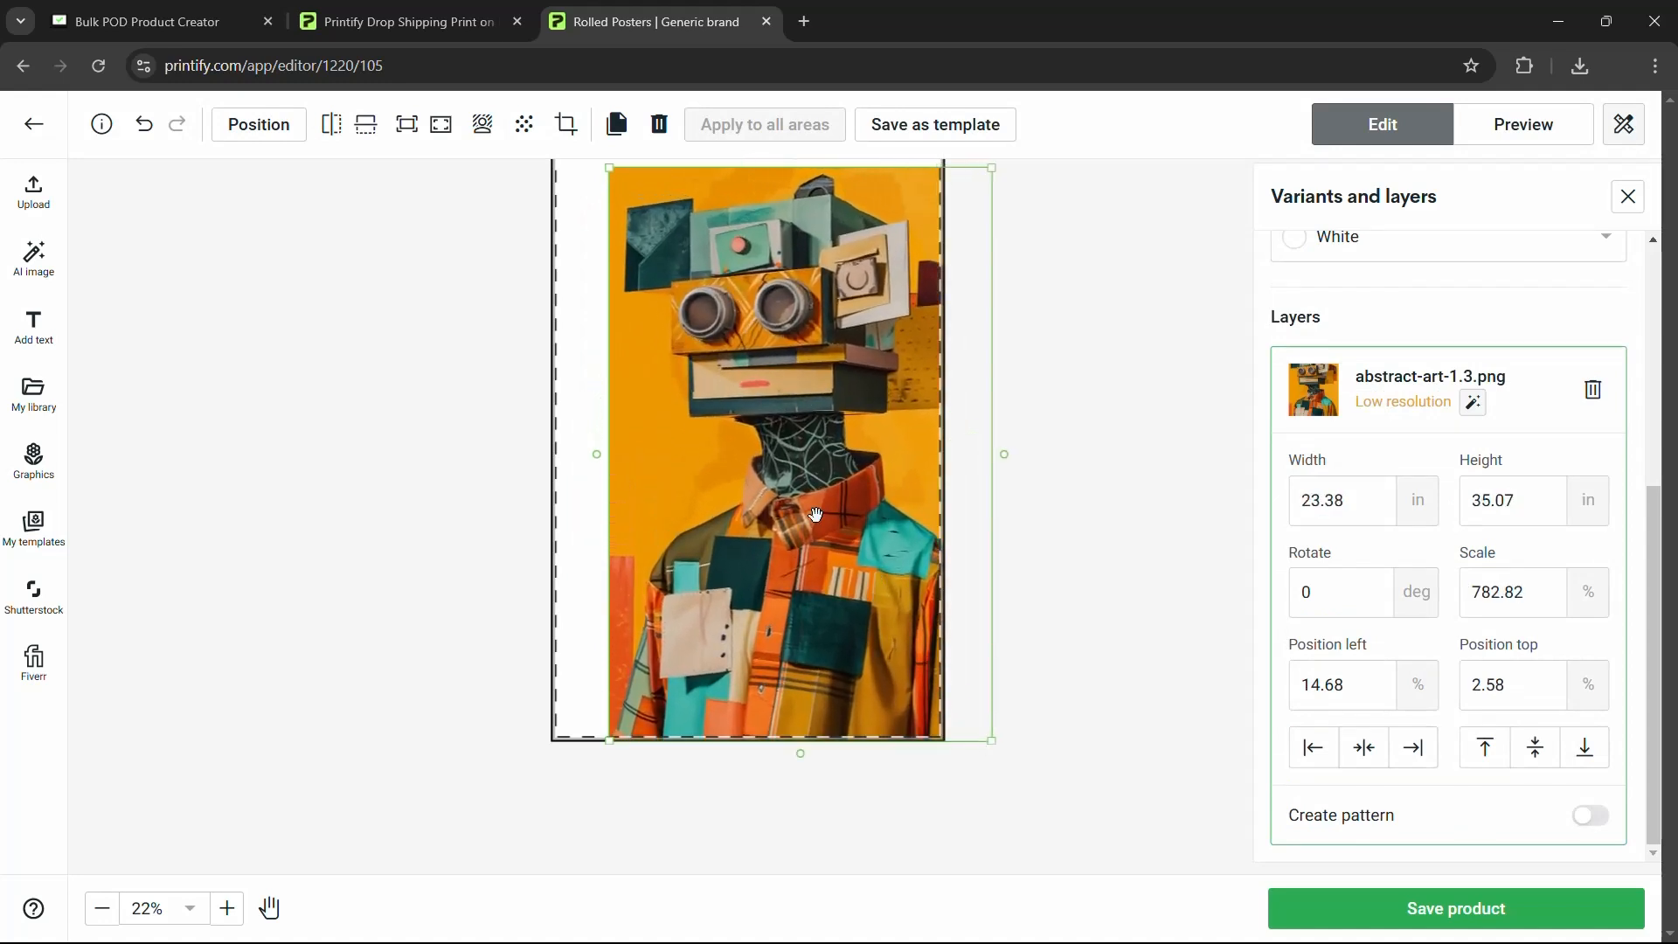
{"action": "left_click_drag", "start_coordinate": [806, 499], "coordinate": [753, 479]}
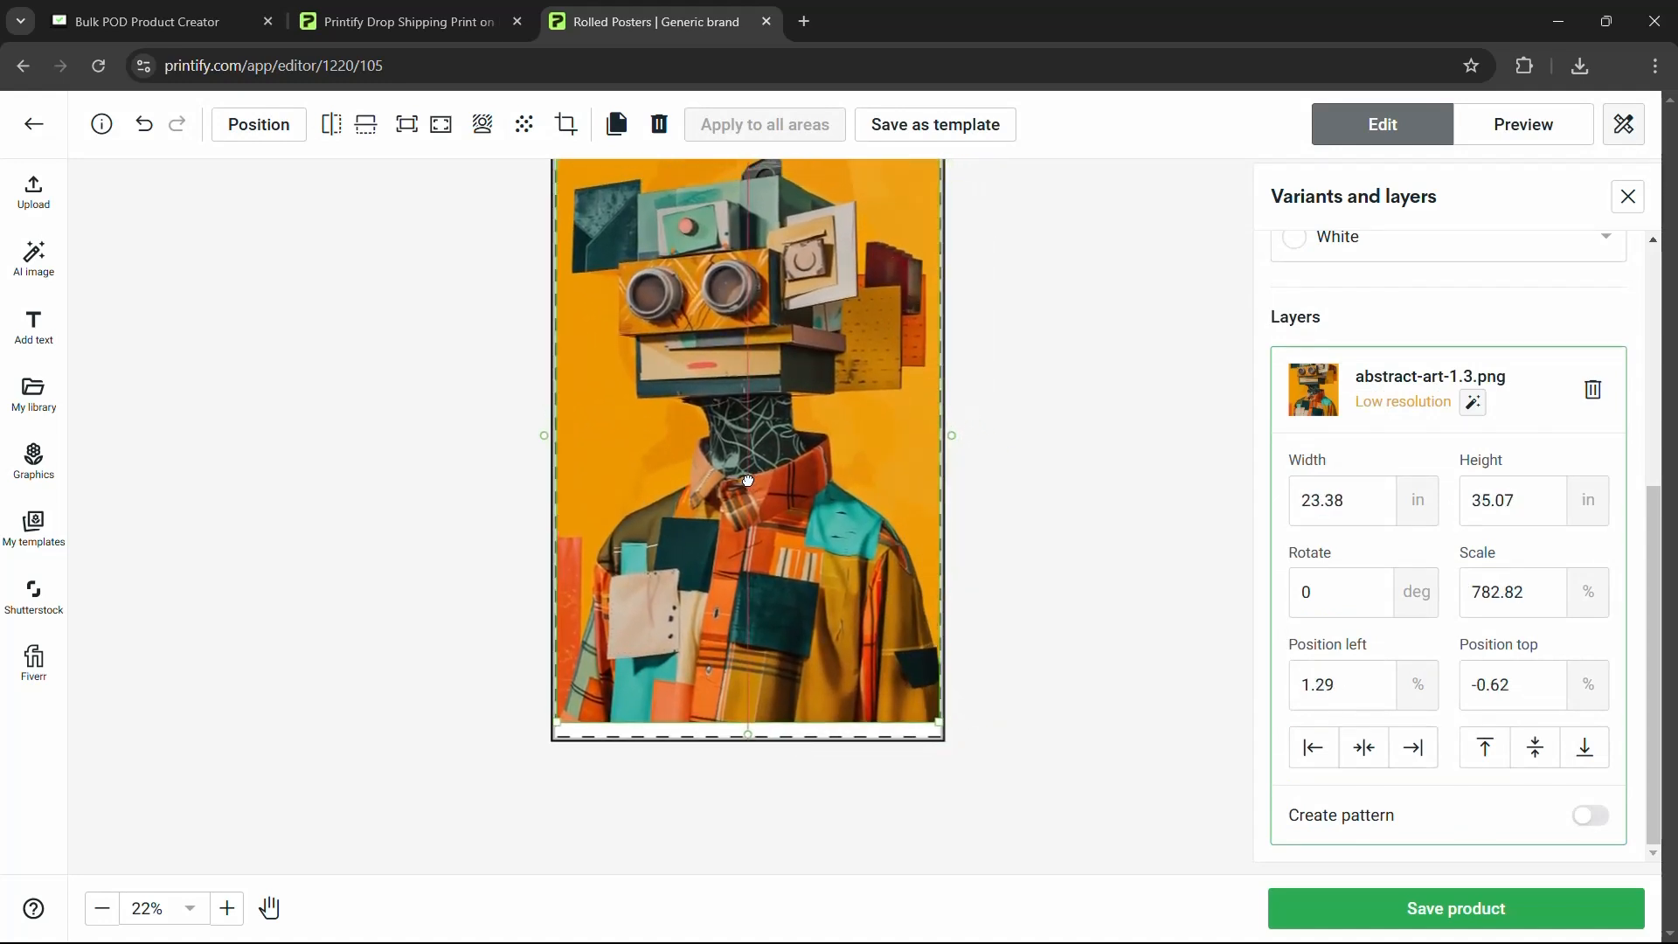
{"action": "left_click", "coordinate": [271, 909]}
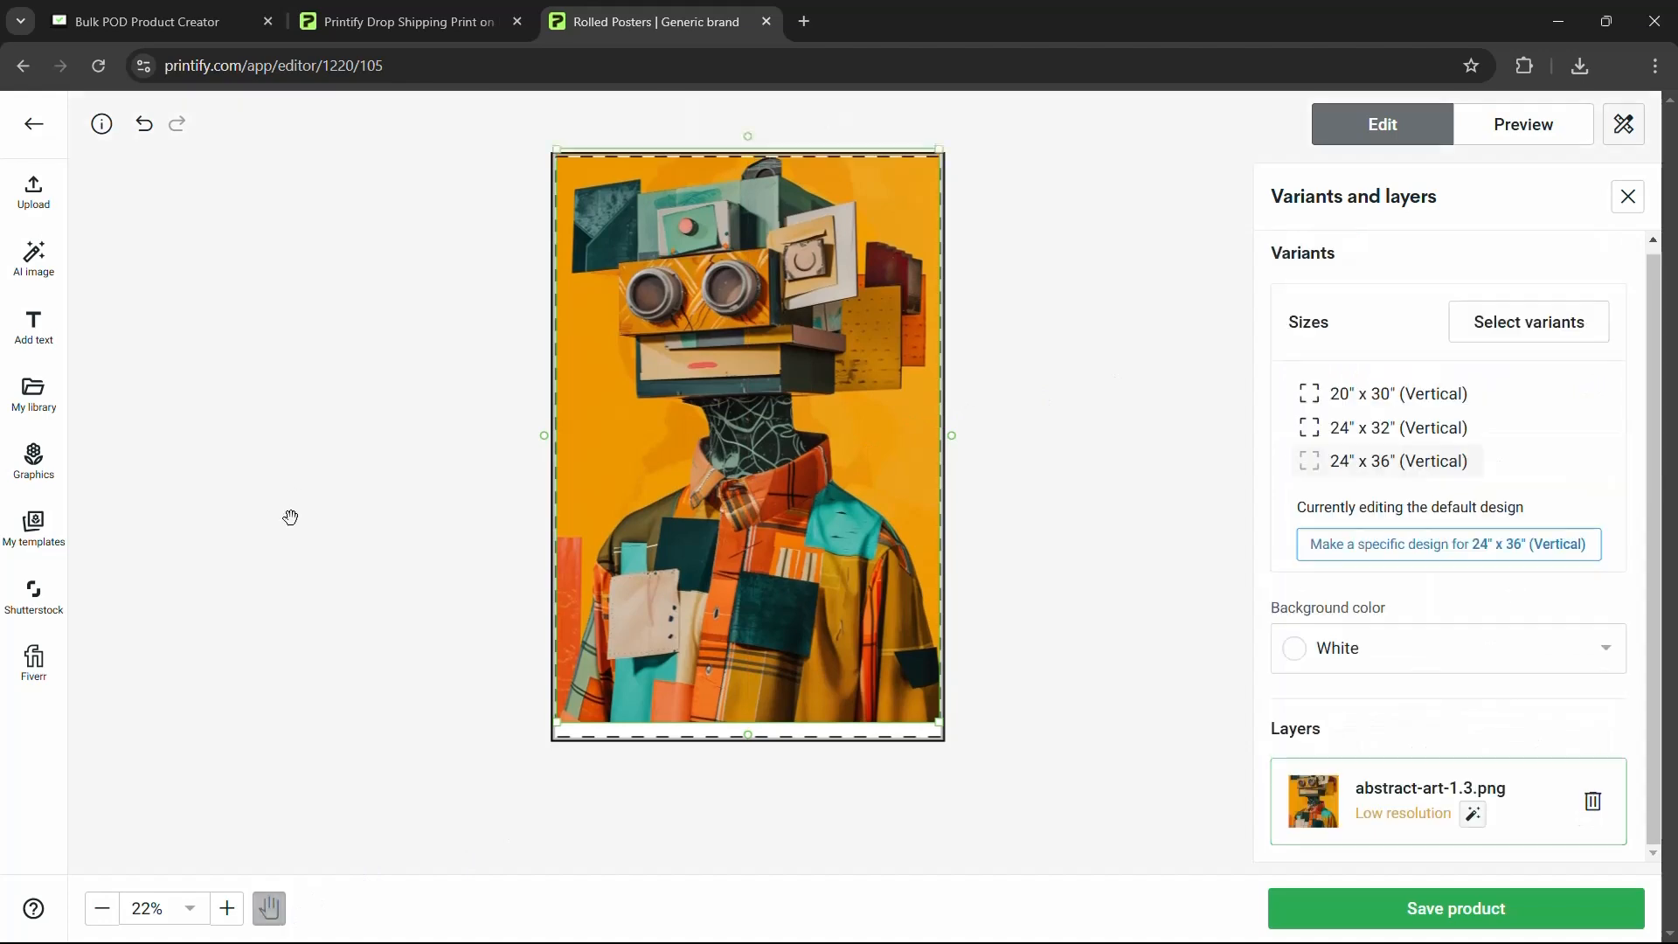
{"action": "left_click_drag", "start_coordinate": [290, 498], "coordinate": [290, 550]}
Step: Compare the artwork's fit on the 20" x 30", 24" x 32" and 24" x 36" posters with Bulk POD Product Creator's stretch and aspect-ratio options
{"action": "left_click", "coordinate": [175, 11]}
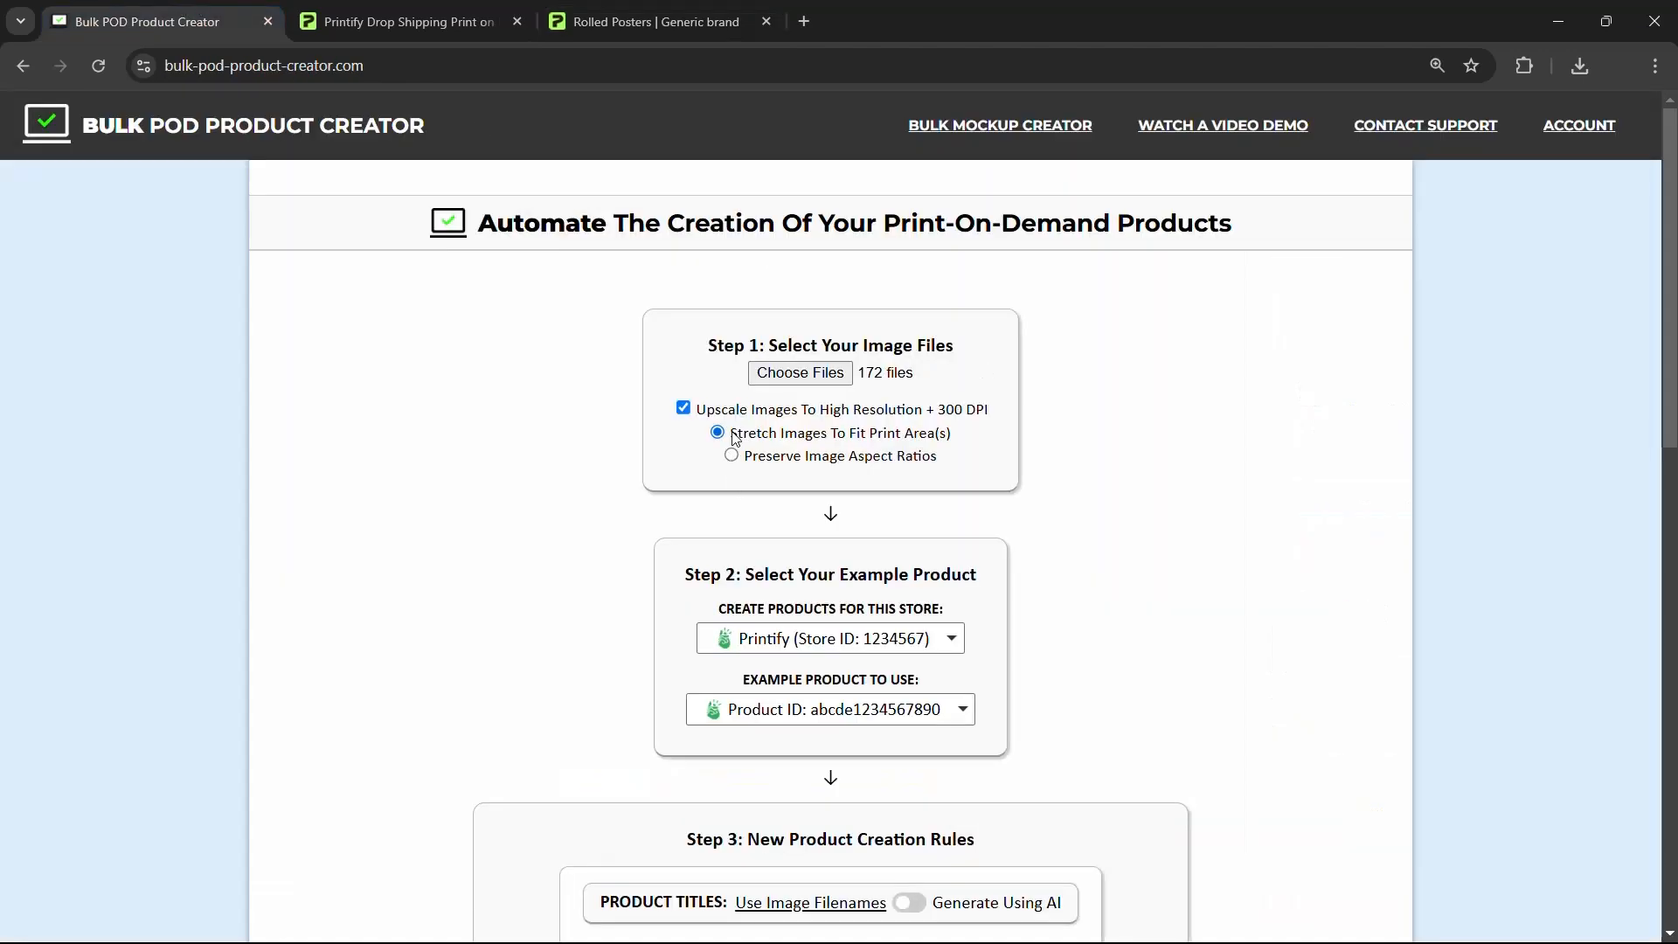
{"action": "left_click", "coordinate": [656, 21]}
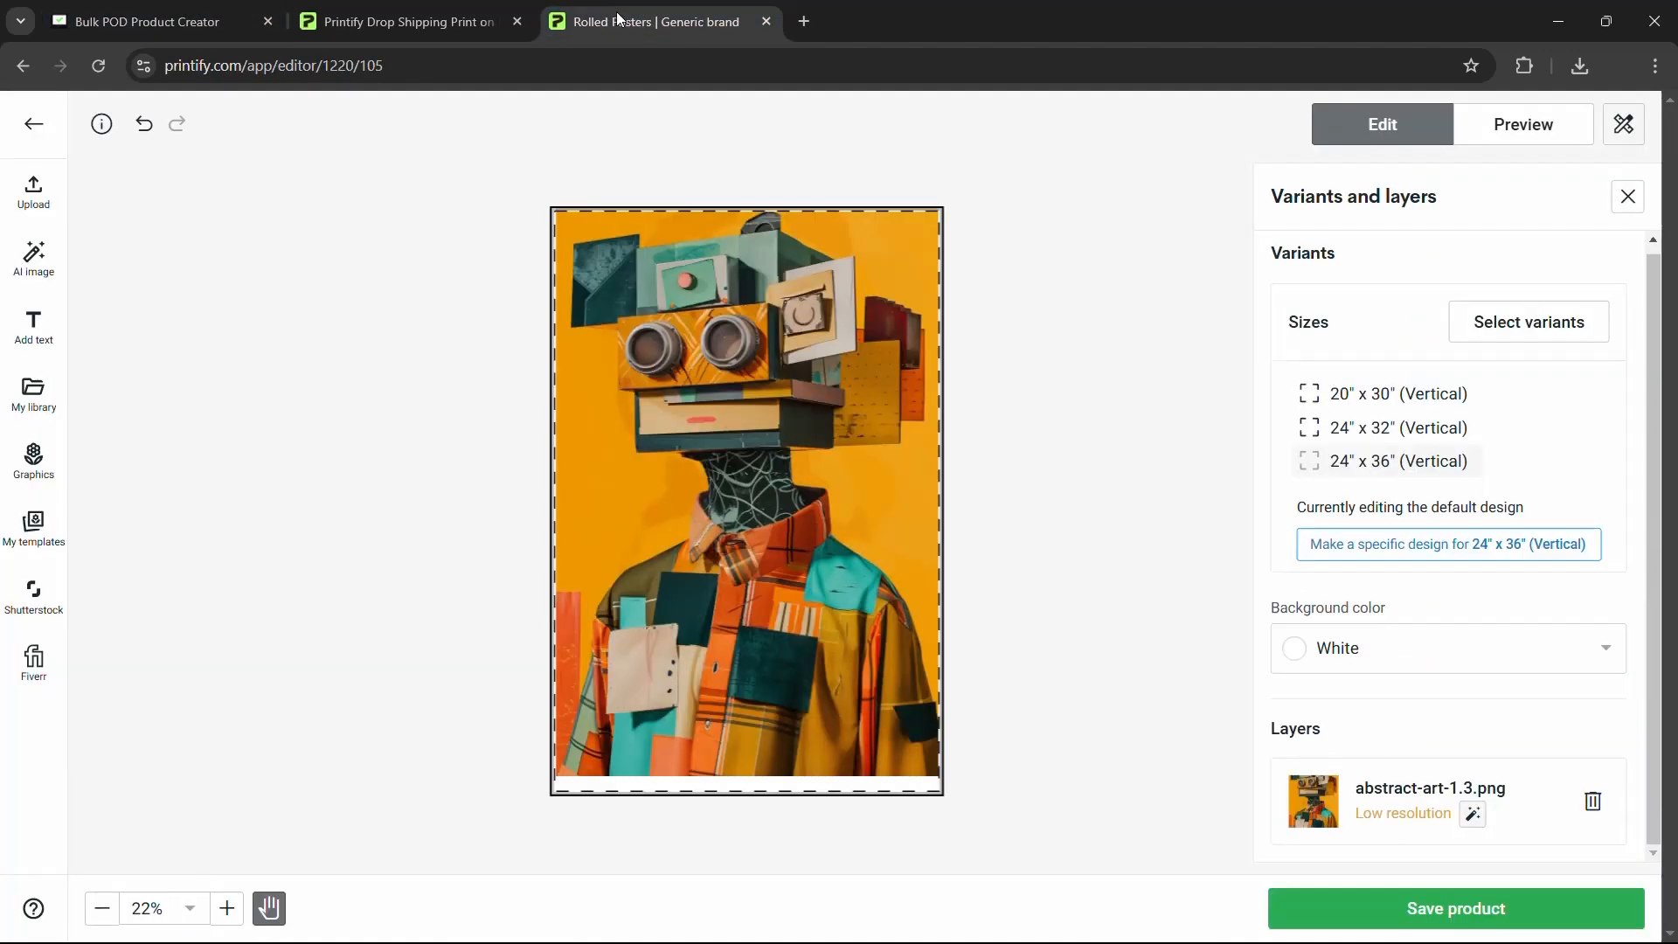
{"action": "left_click", "coordinate": [1368, 428]}
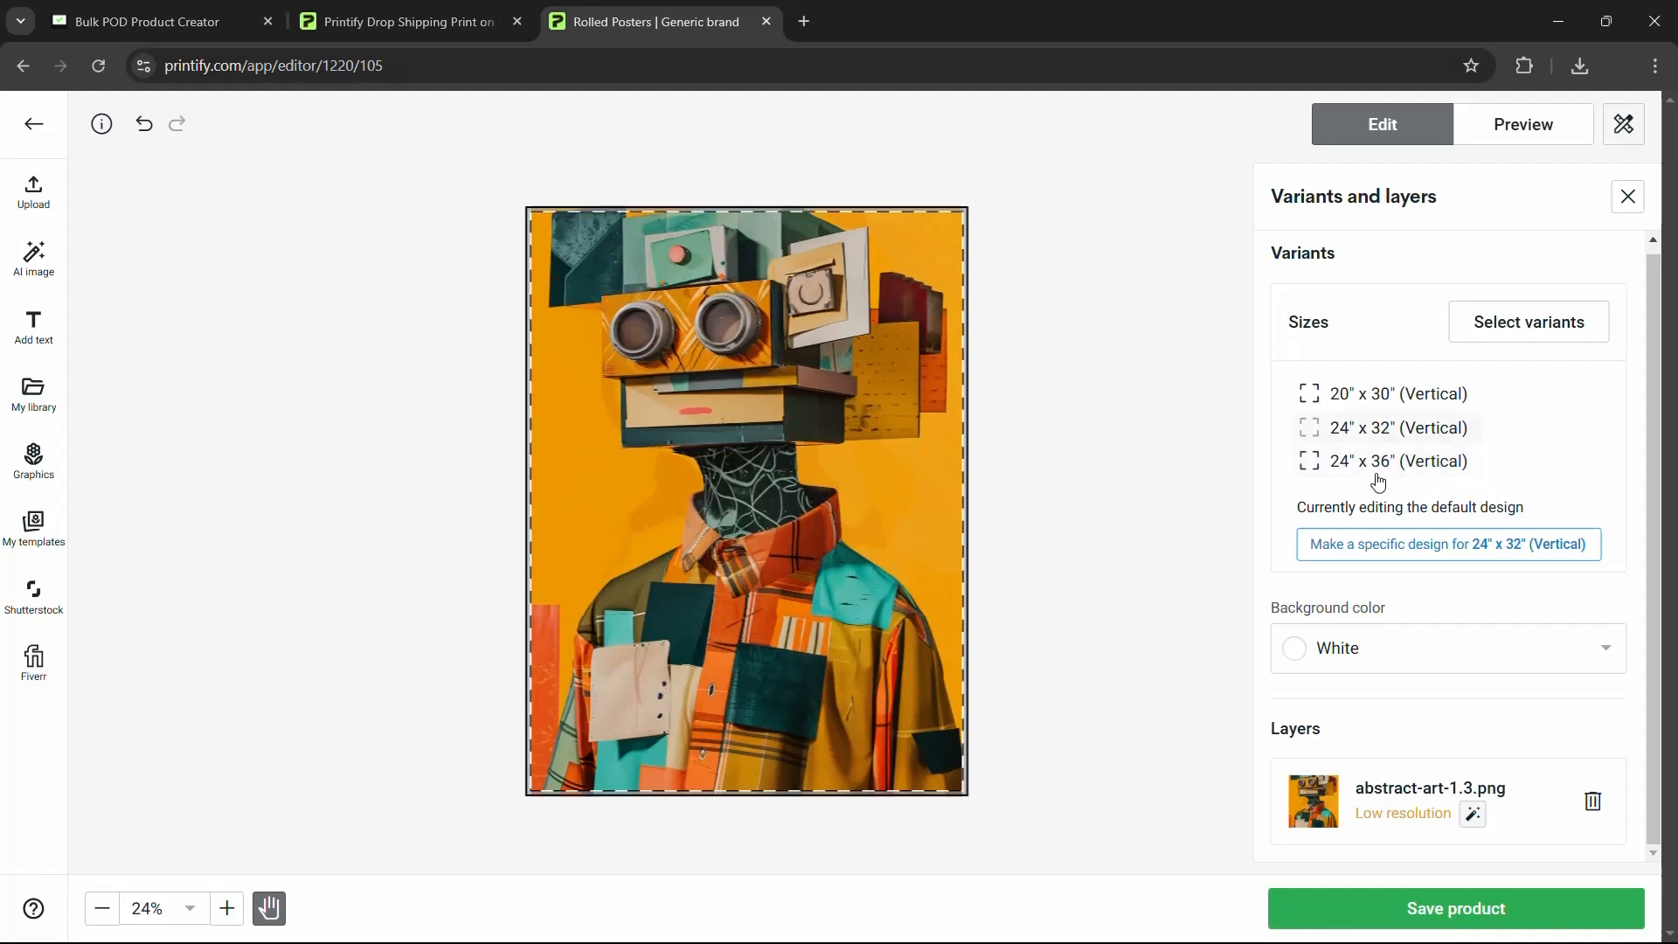
{"action": "left_click", "coordinate": [1372, 428]}
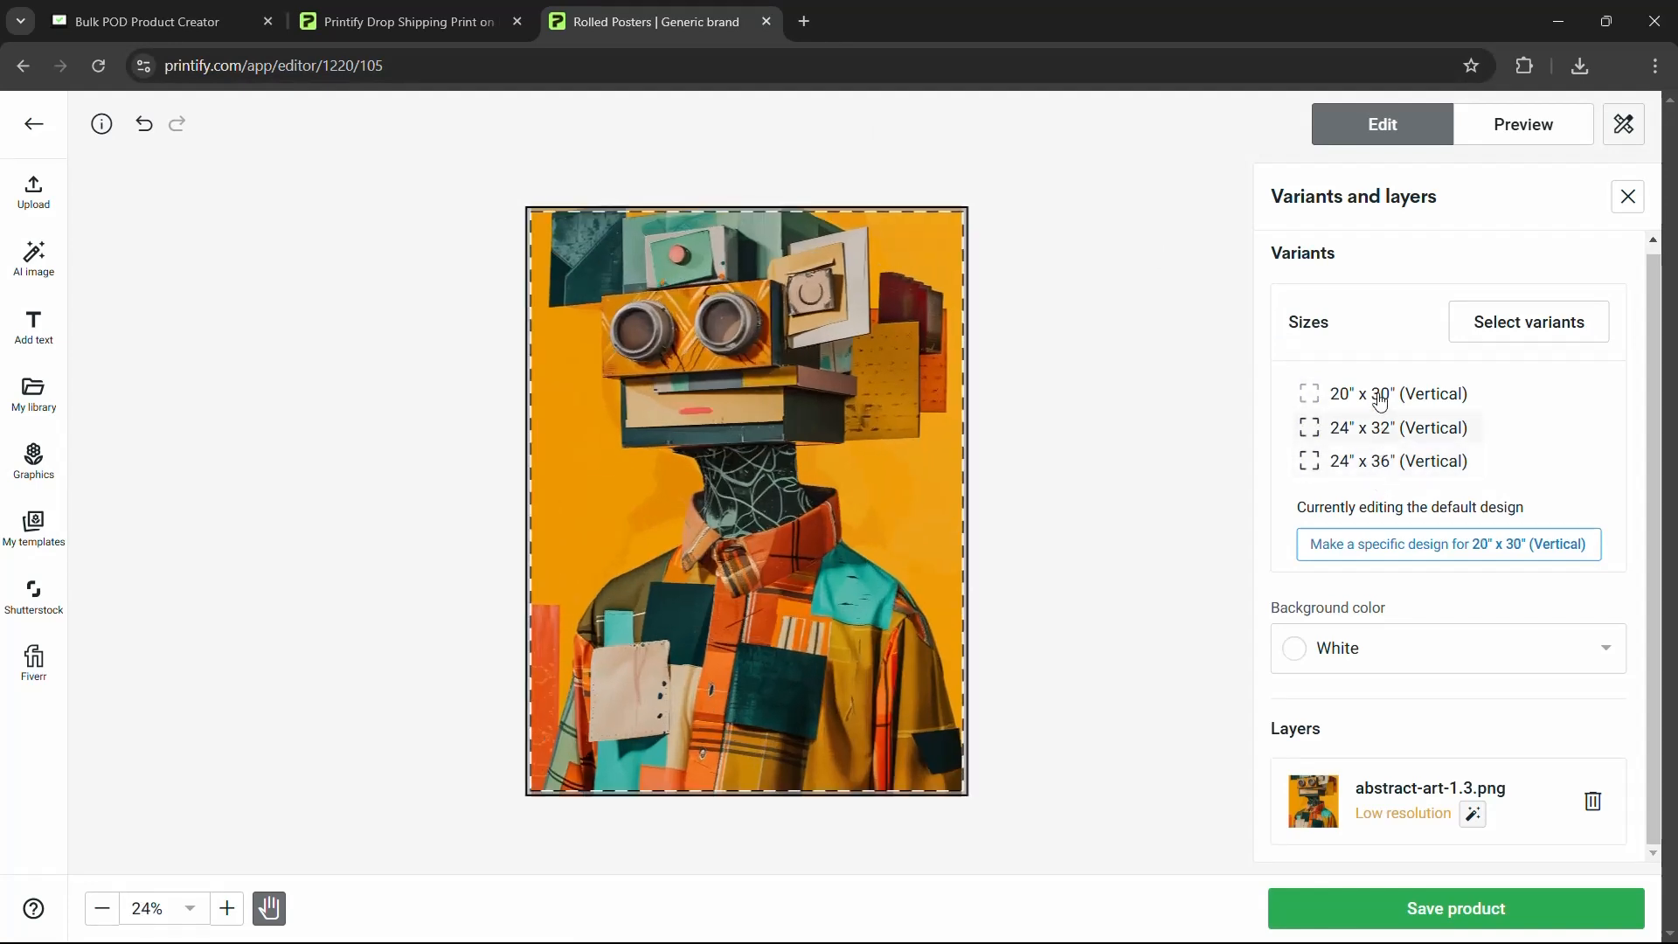
{"action": "left_click", "coordinate": [1402, 463]}
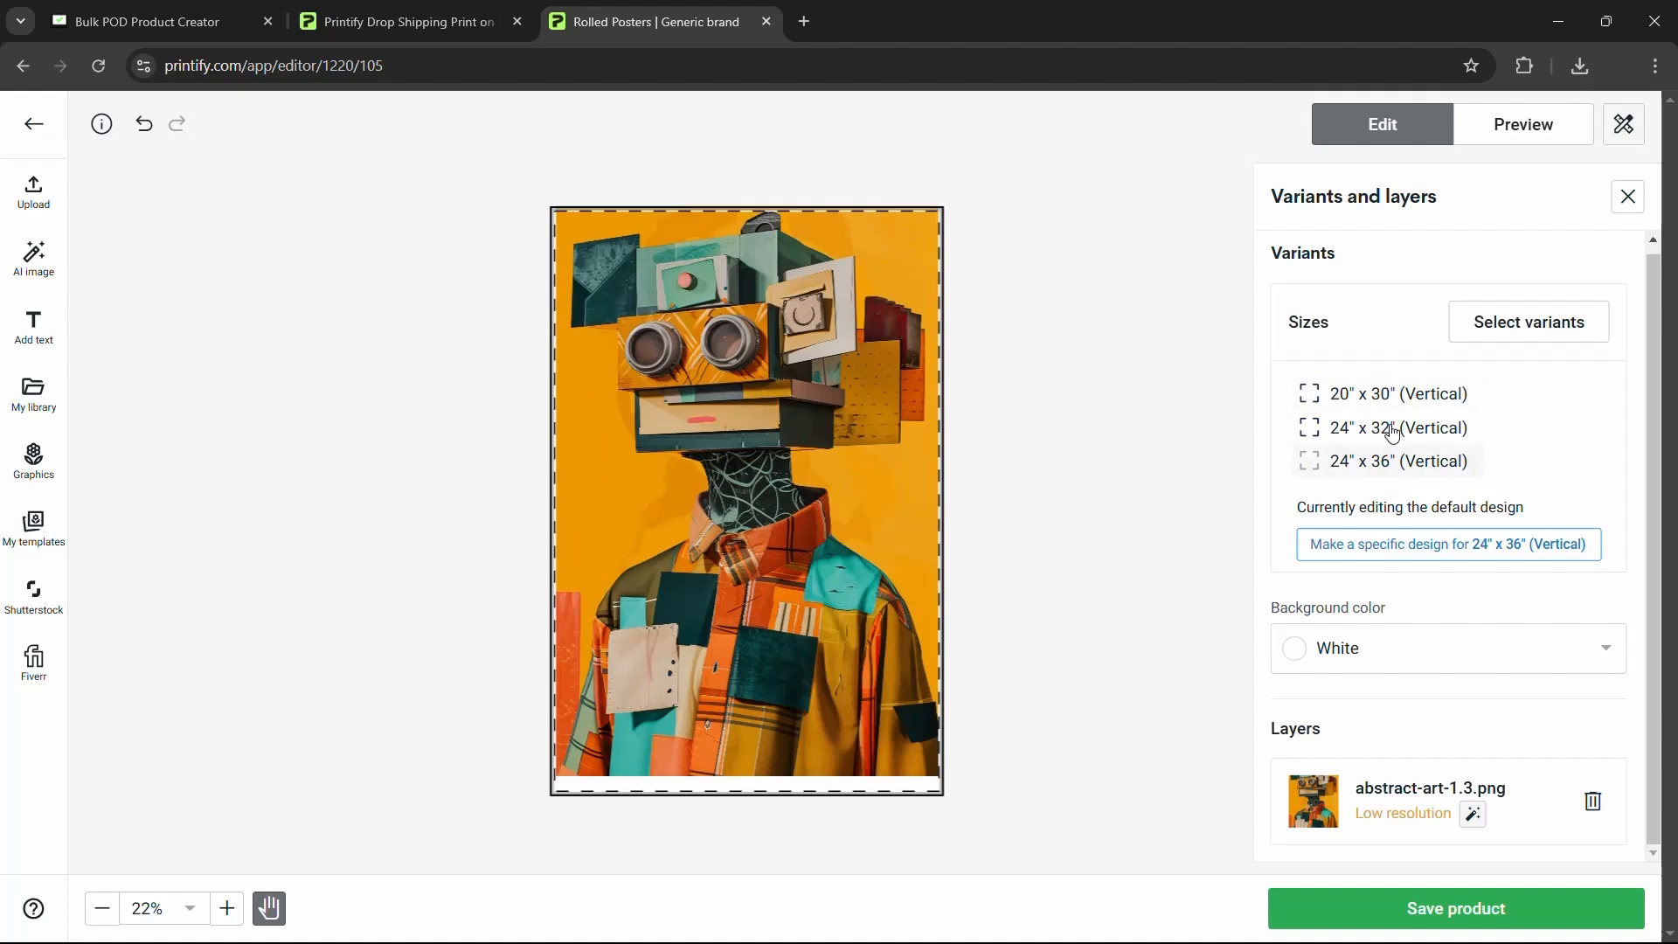
{"action": "left_click", "coordinate": [1393, 432]}
{"action": "left_click", "coordinate": [149, 21]}
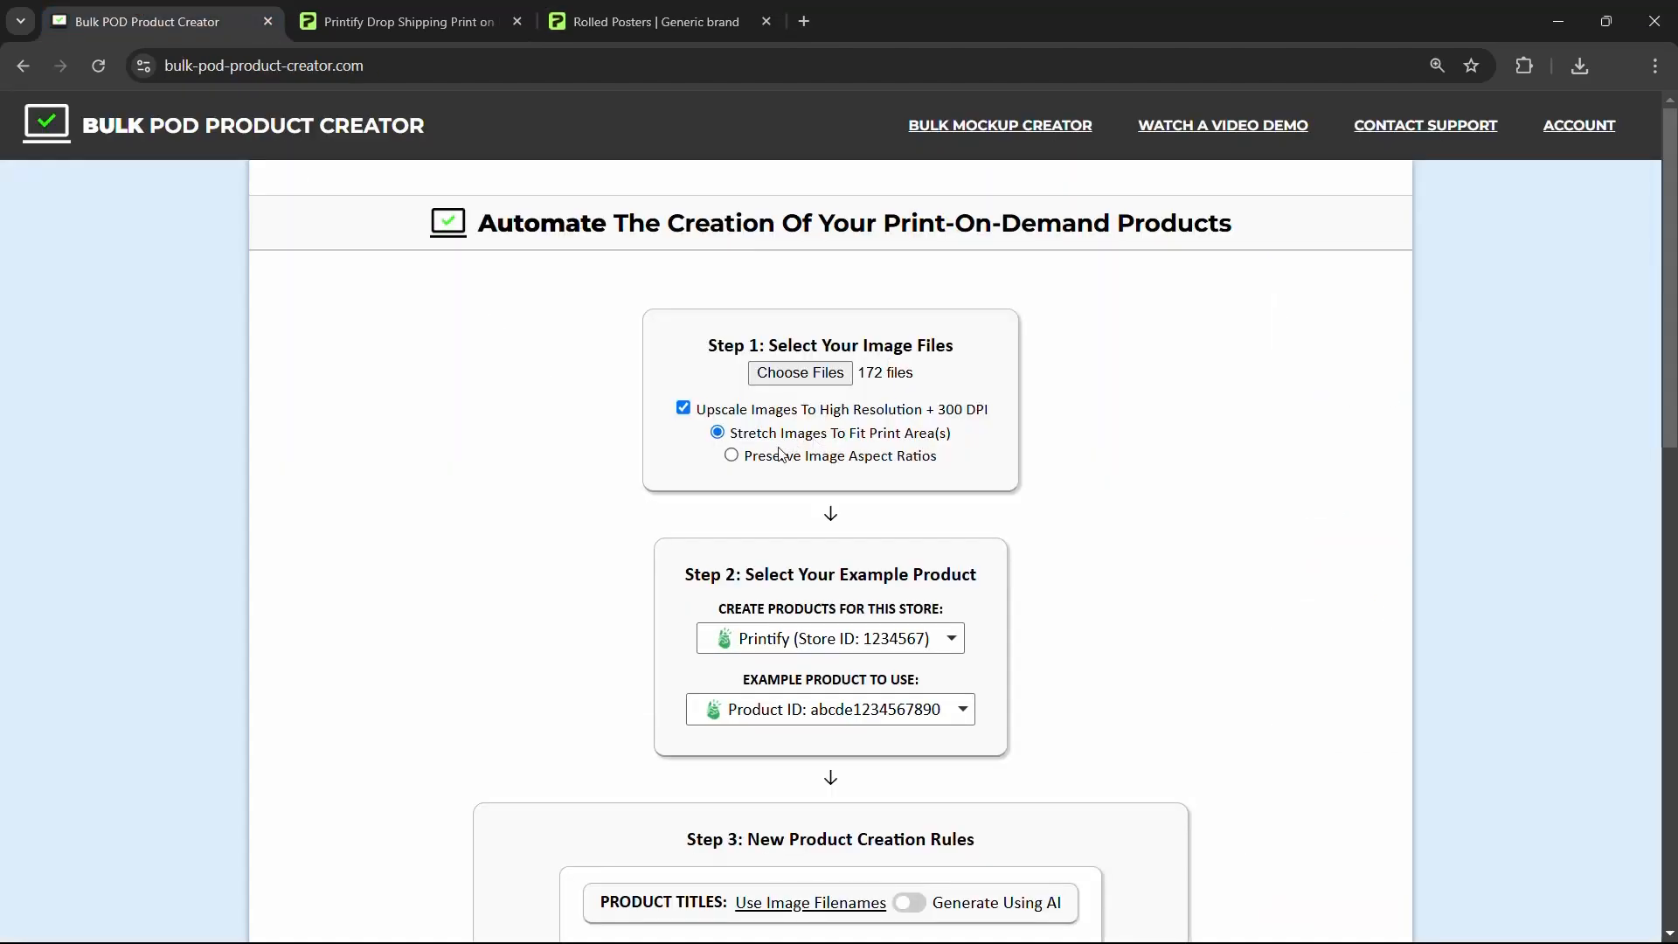
{"action": "left_click", "coordinate": [655, 21]}
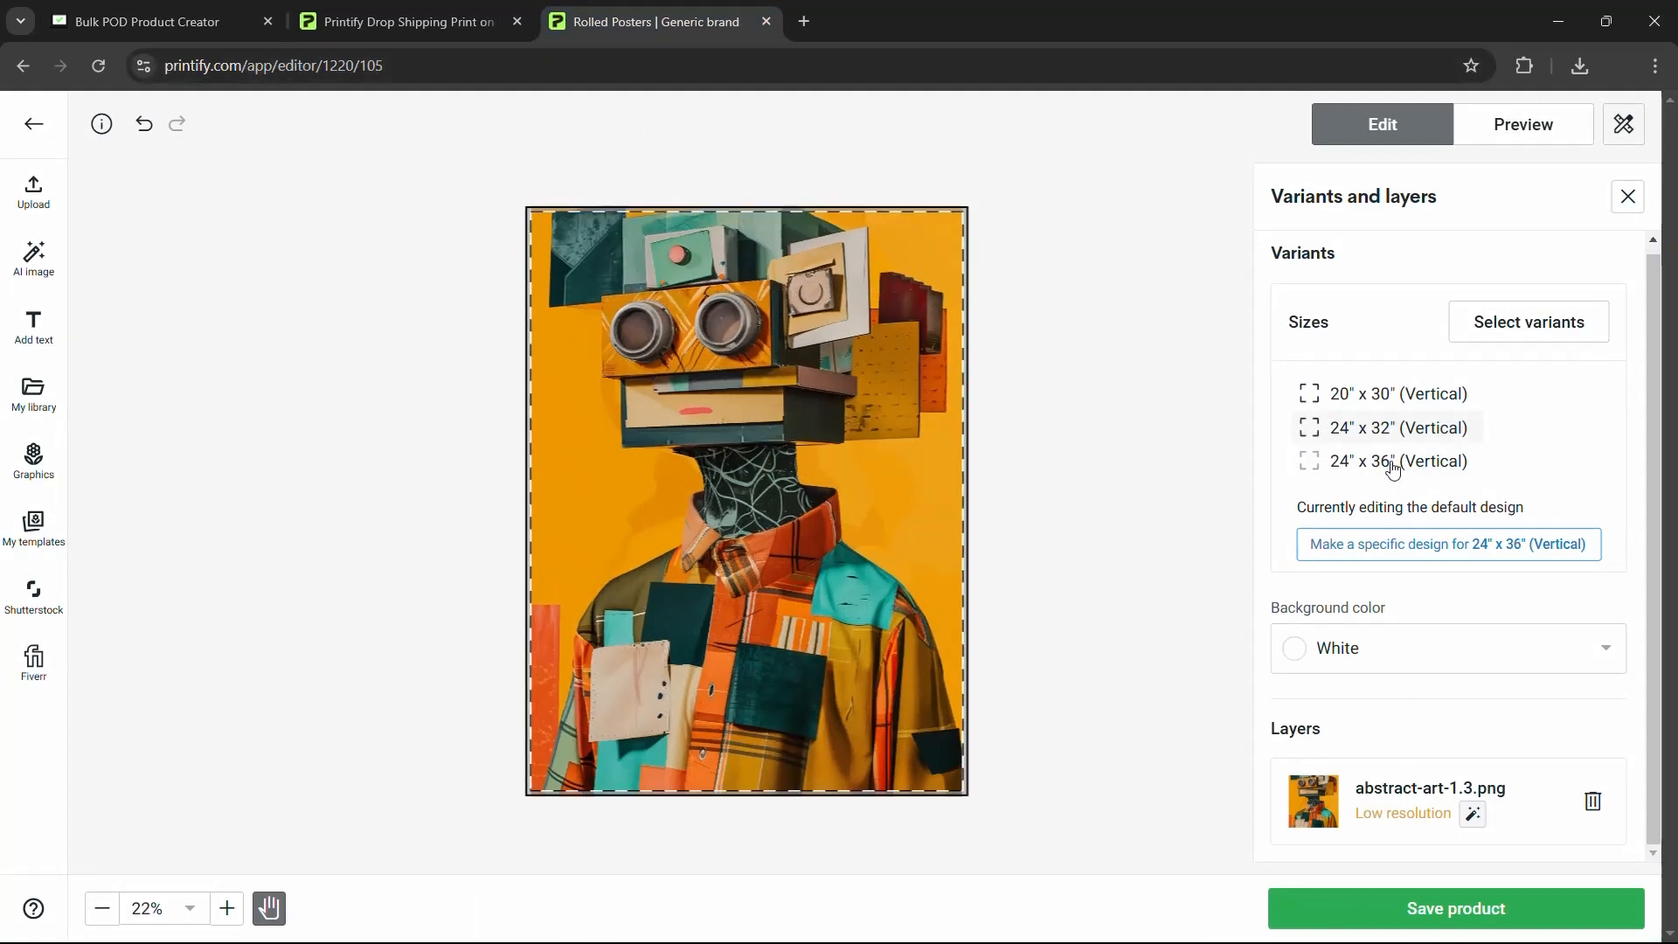
Step: Switch to Bulk POD Product Creator, start connecting a new Printify store, and open the link for finding the API key
{"action": "key", "text": "ctrl+1"}
{"action": "scroll", "coordinate": [1122, 405], "scroll_direction": "down", "scroll_amount": 2}
{"action": "scroll", "coordinate": [1122, 402], "scroll_direction": "down", "scroll_amount": 2}
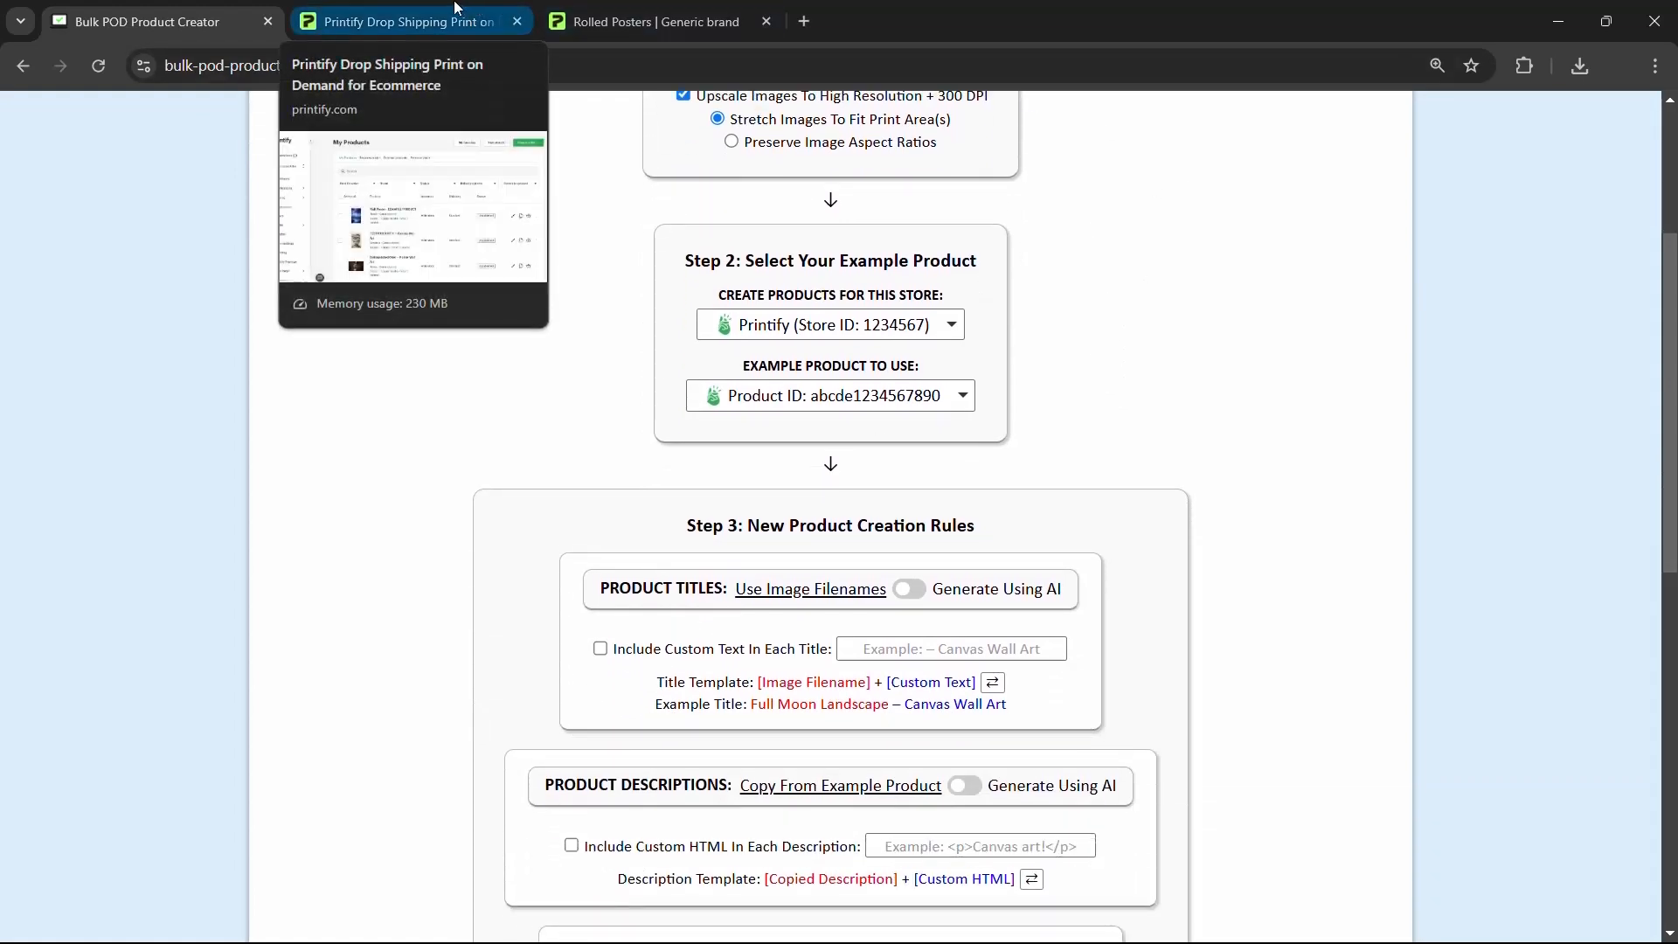
{"action": "left_click", "coordinate": [866, 329]}
{"action": "left_click", "coordinate": [837, 396]}
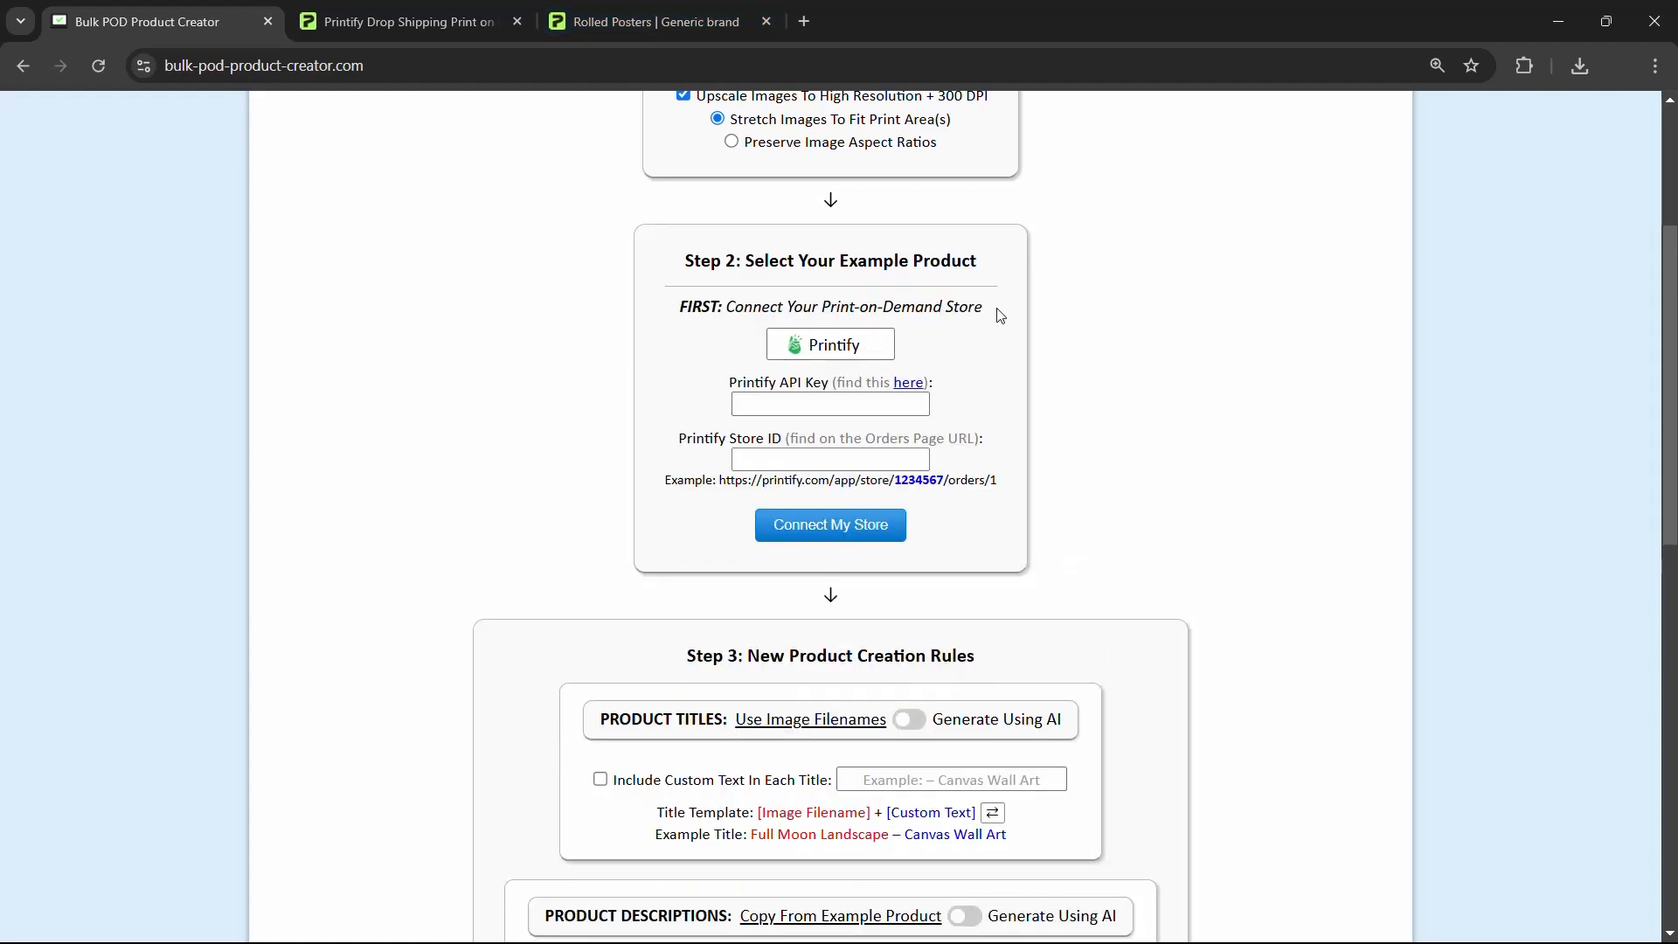
{"action": "left_click", "coordinate": [817, 406]}
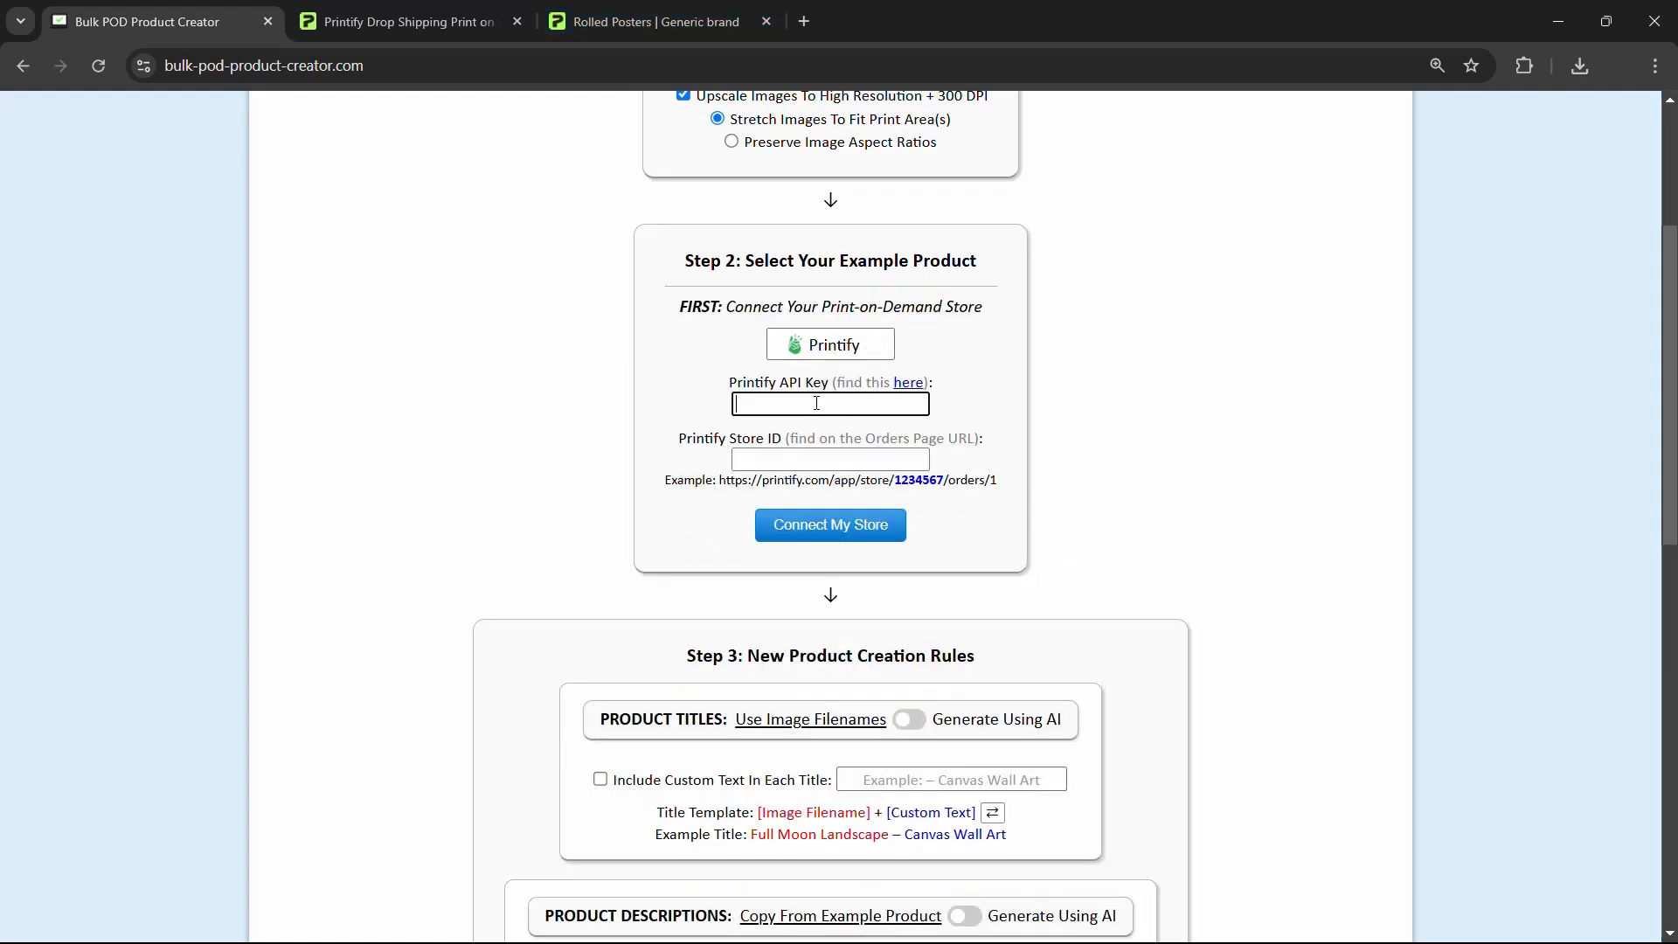
{"action": "left_click", "coordinate": [906, 385]}
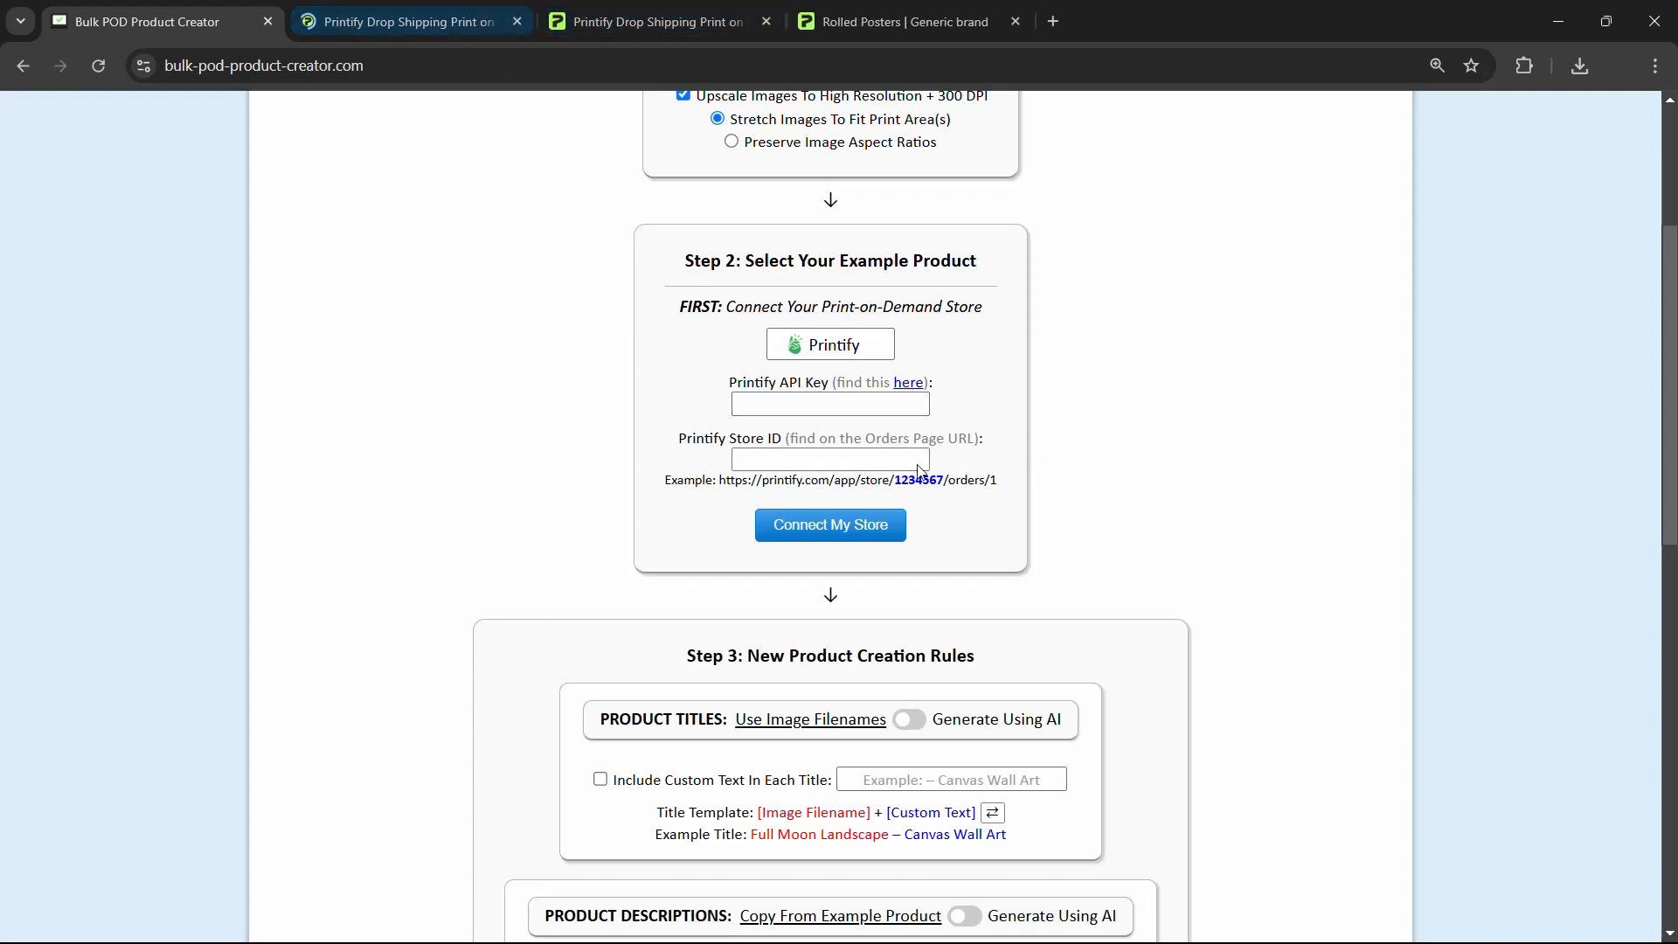
Step: Switch to the newly opened Printify page and open the account's Connections page with the API tokens
{"action": "left_click", "coordinate": [367, 21]}
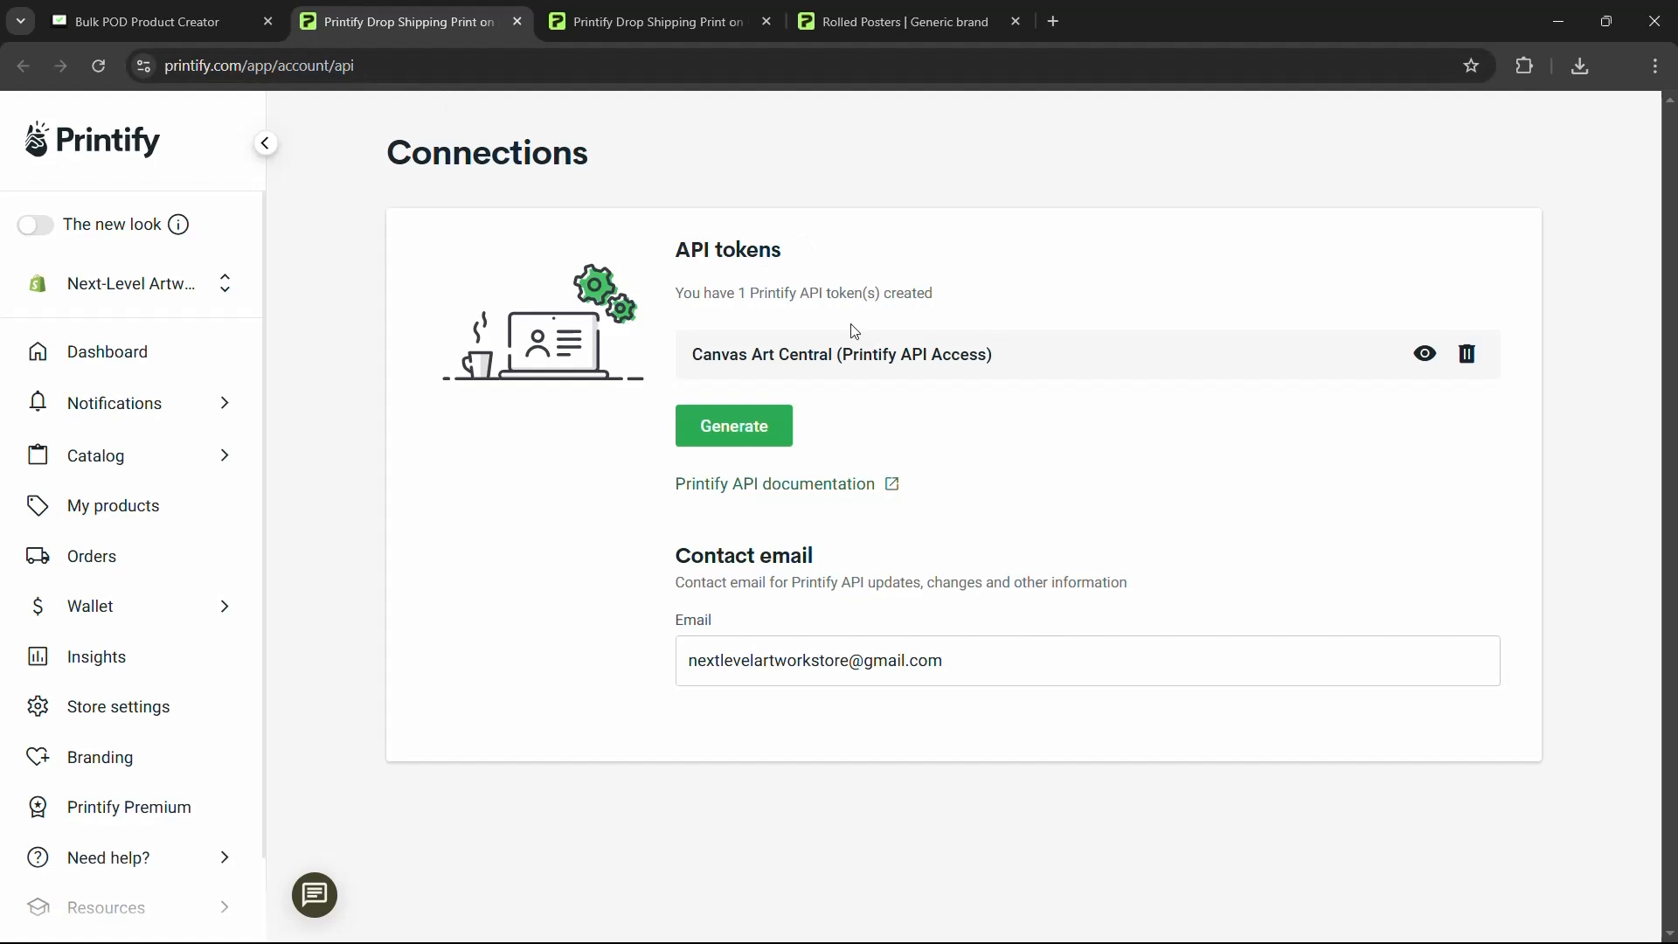
{"action": "scroll", "coordinate": [138, 611], "scroll_direction": "down", "scroll_amount": 1}
{"action": "left_click", "coordinate": [164, 909]}
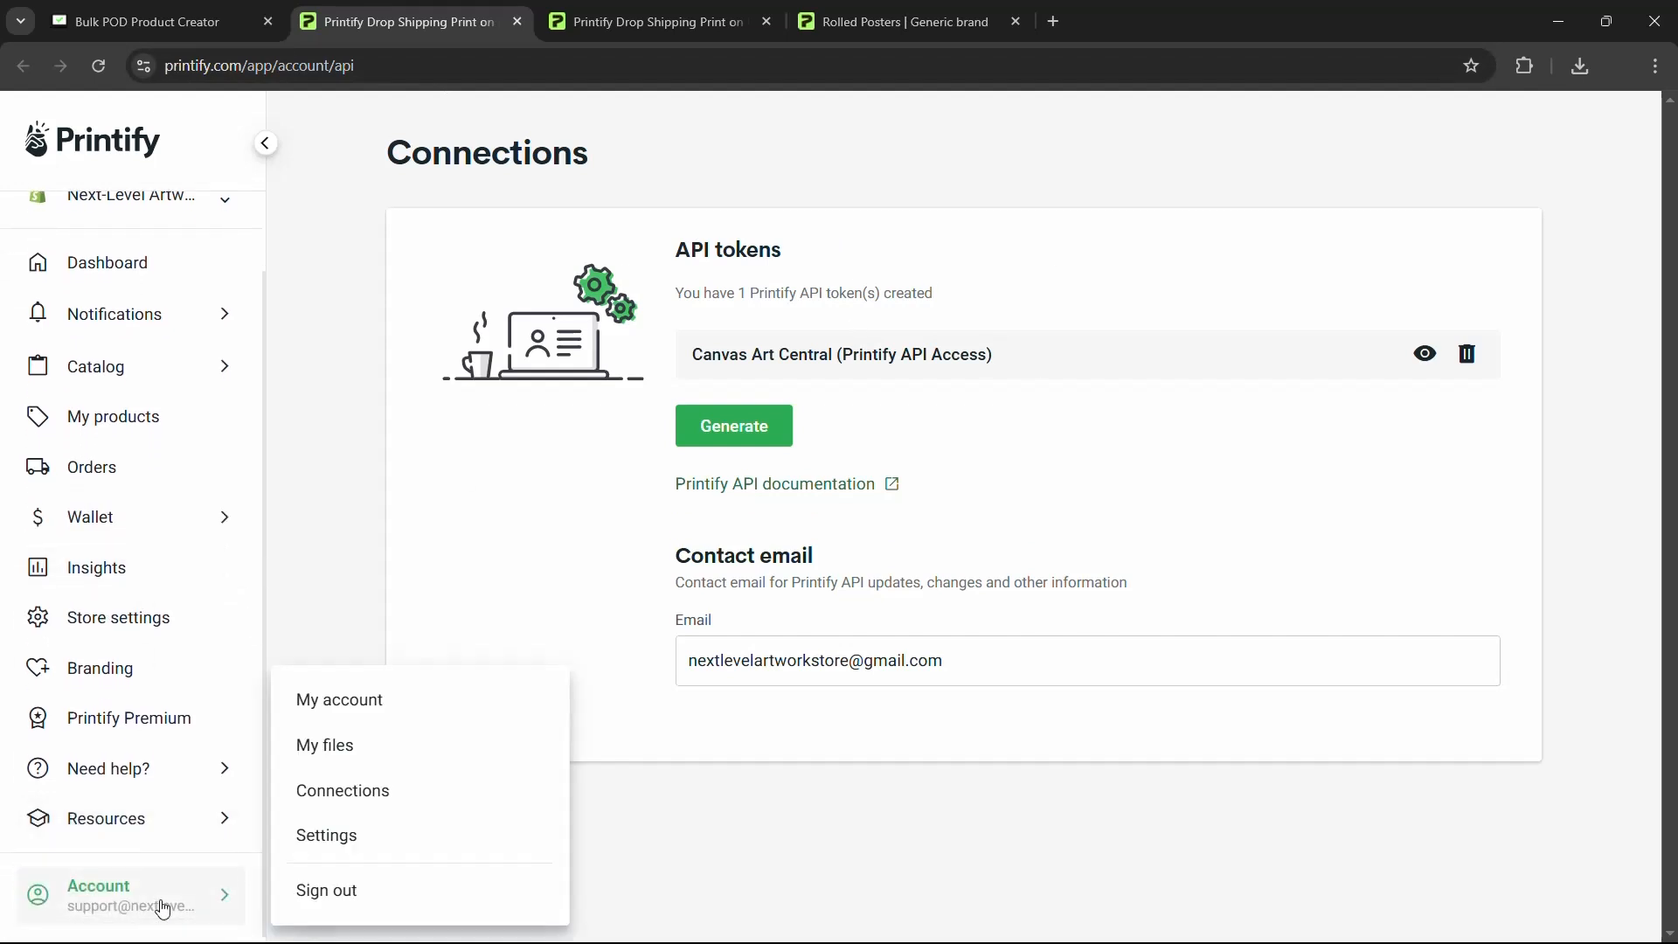
{"action": "left_click", "coordinate": [353, 790]}
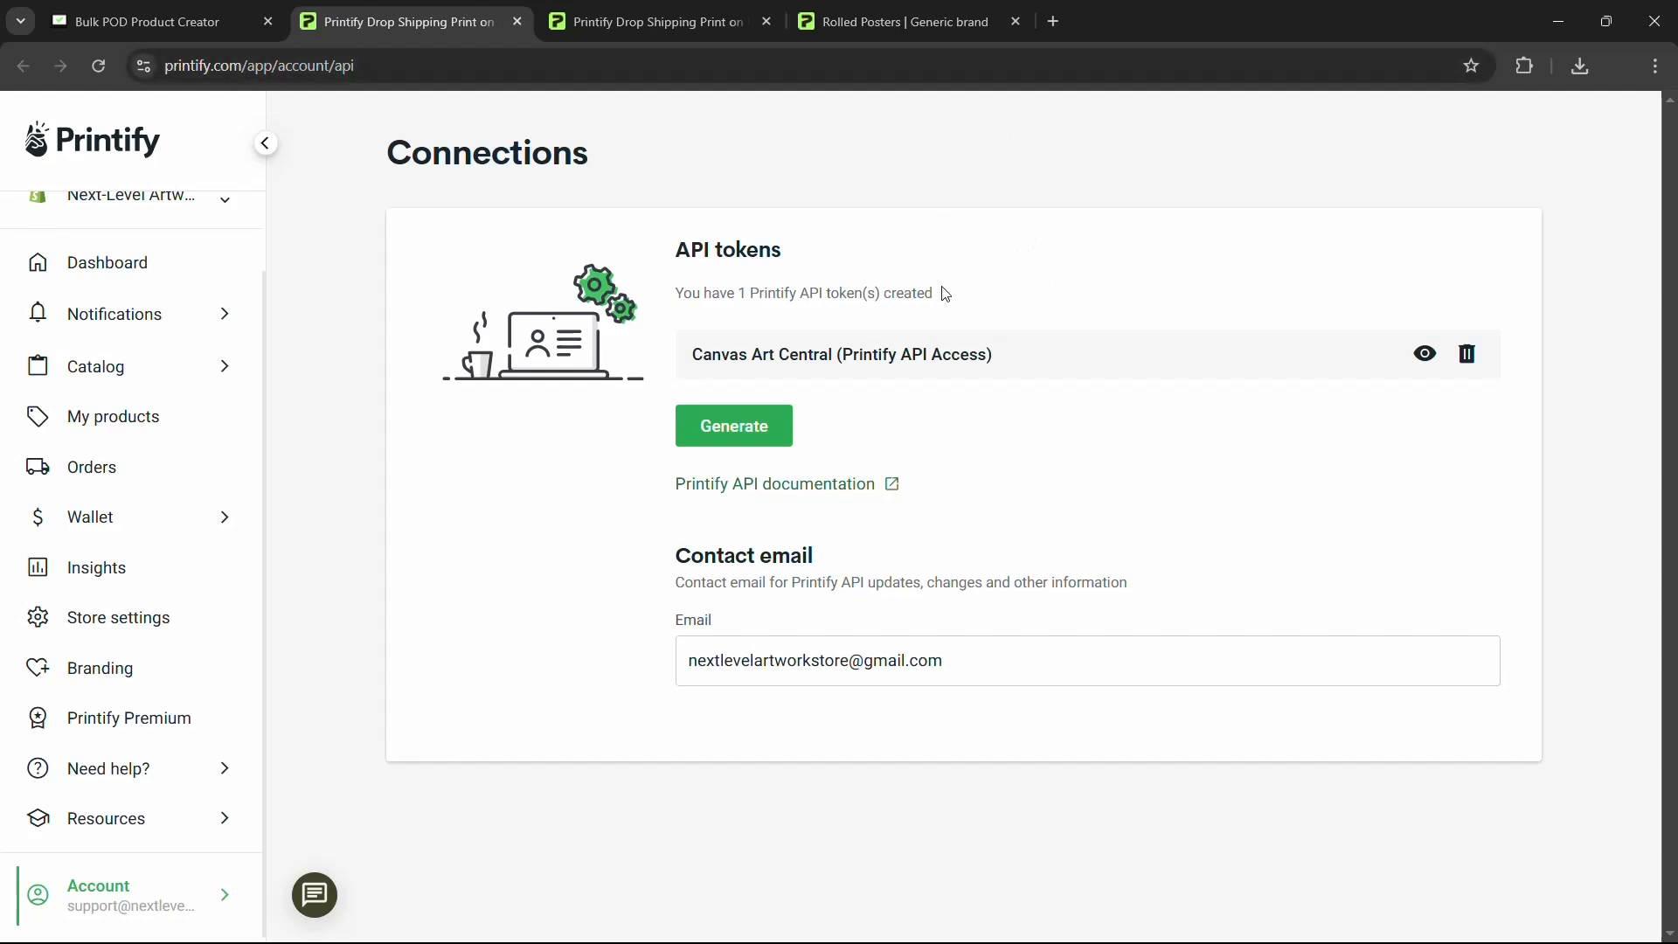
{"action": "left_click", "coordinate": [842, 12]}
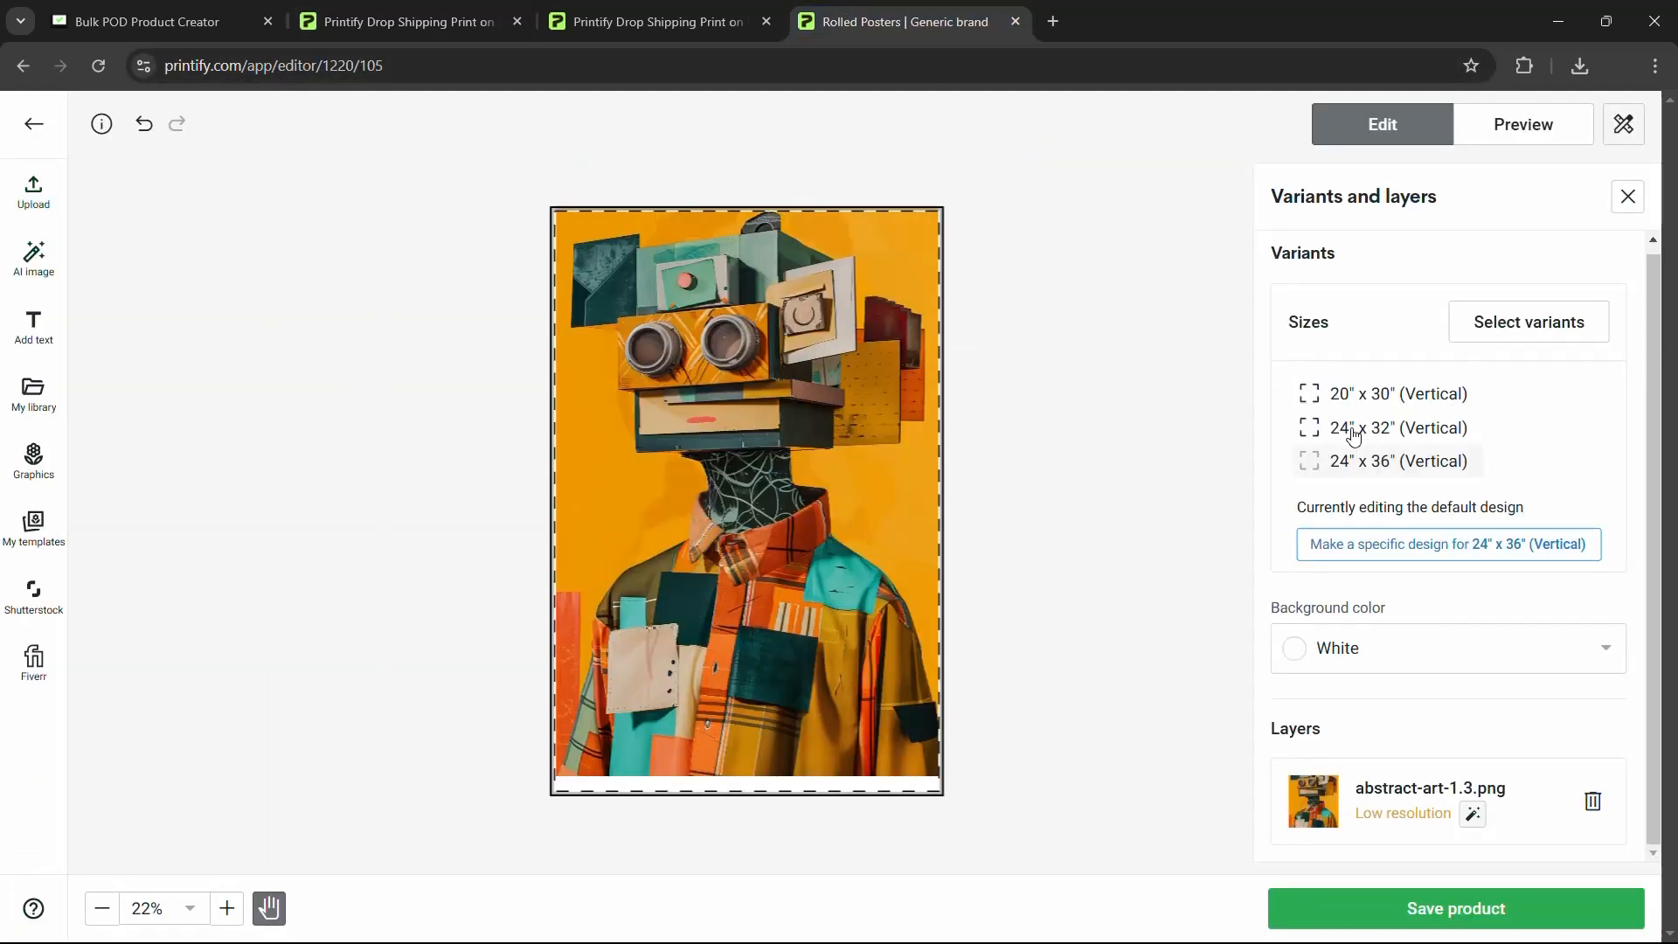
{"action": "left_click", "coordinate": [657, 14]}
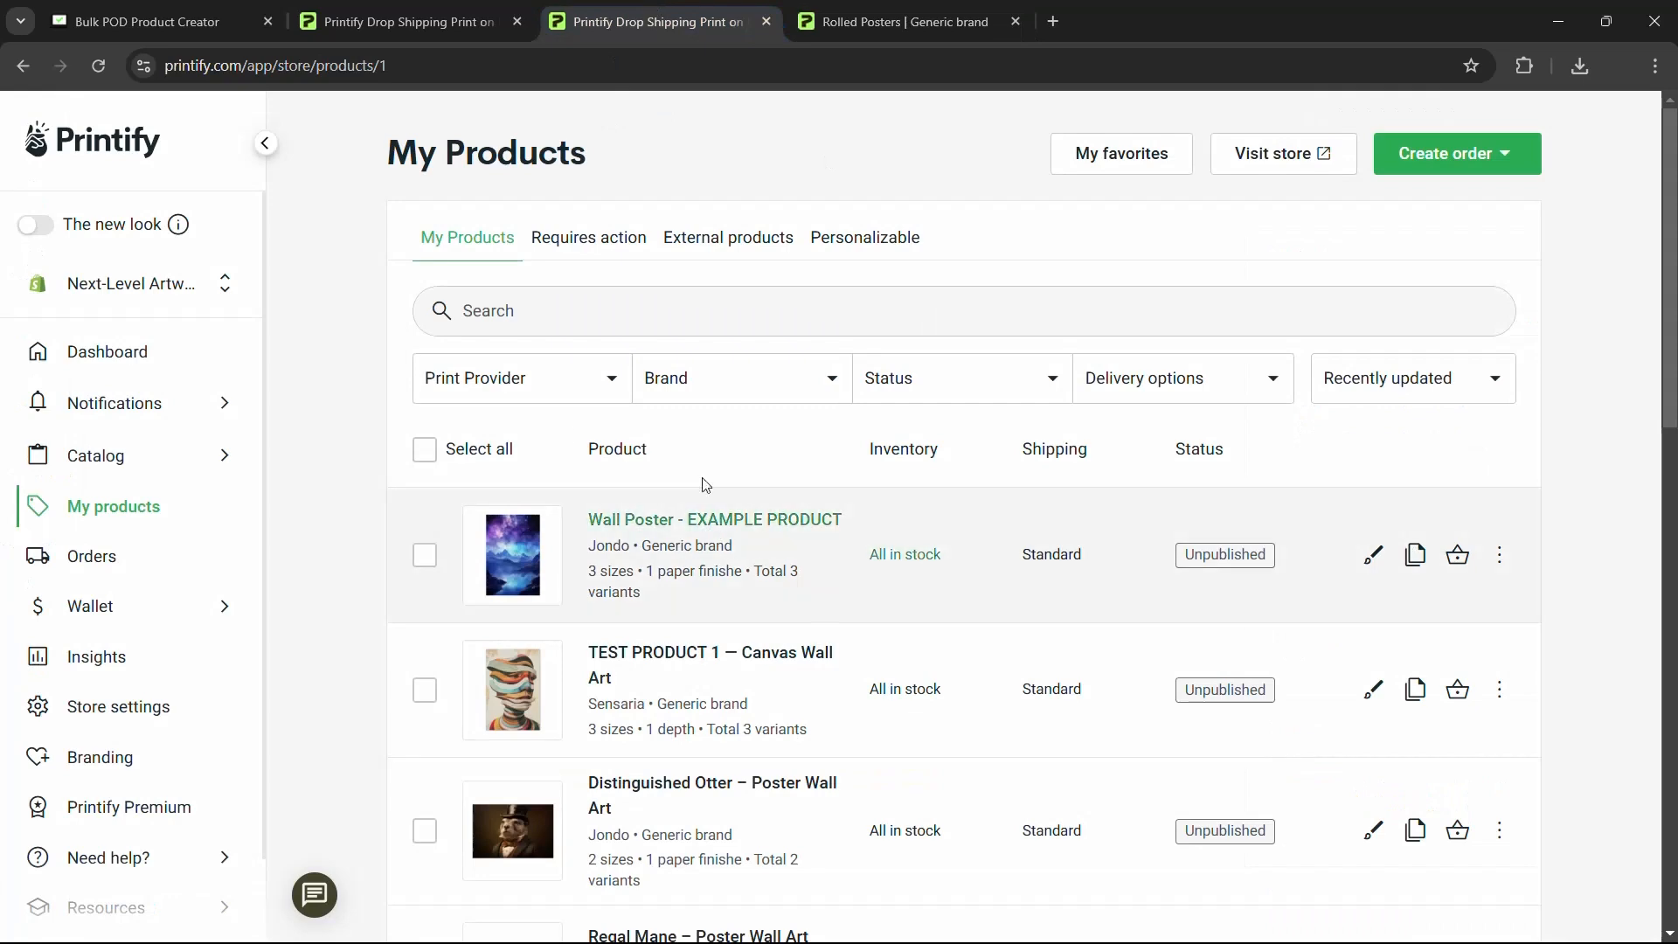
{"action": "left_click", "coordinate": [874, 21]}
{"action": "left_click", "coordinate": [714, 19]}
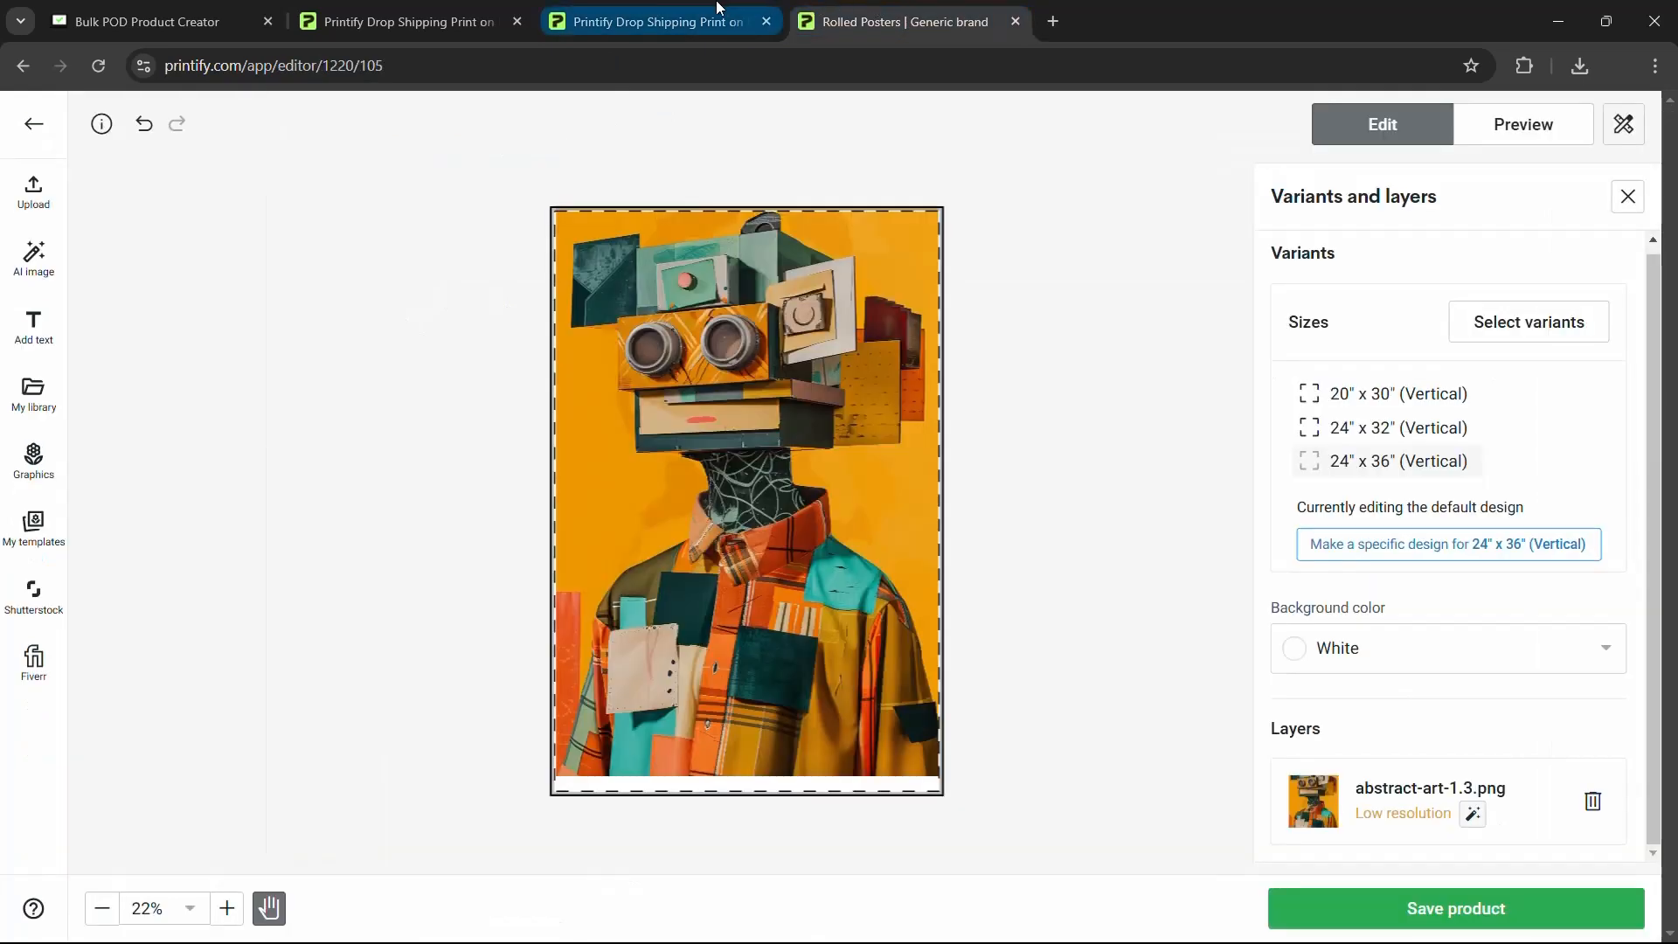
{"action": "left_click", "coordinate": [451, 14]}
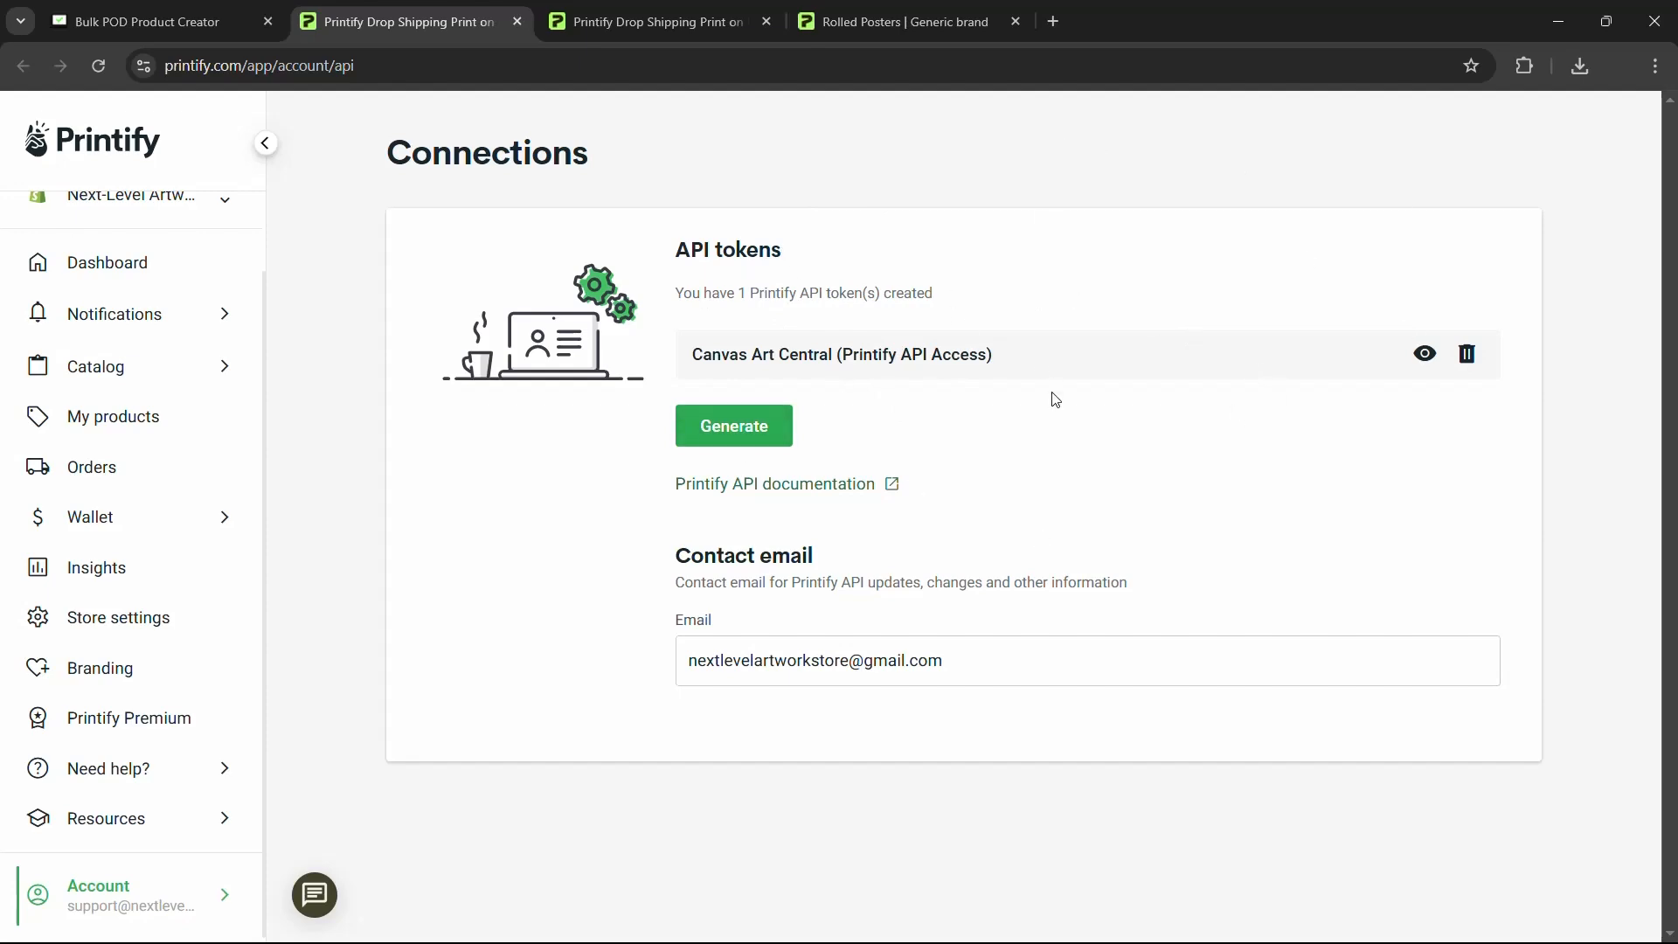
Step: Return to Bulk POD Product Creator and paste the API key into the Printify API Key field
{"action": "left_click", "coordinate": [248, 9]}
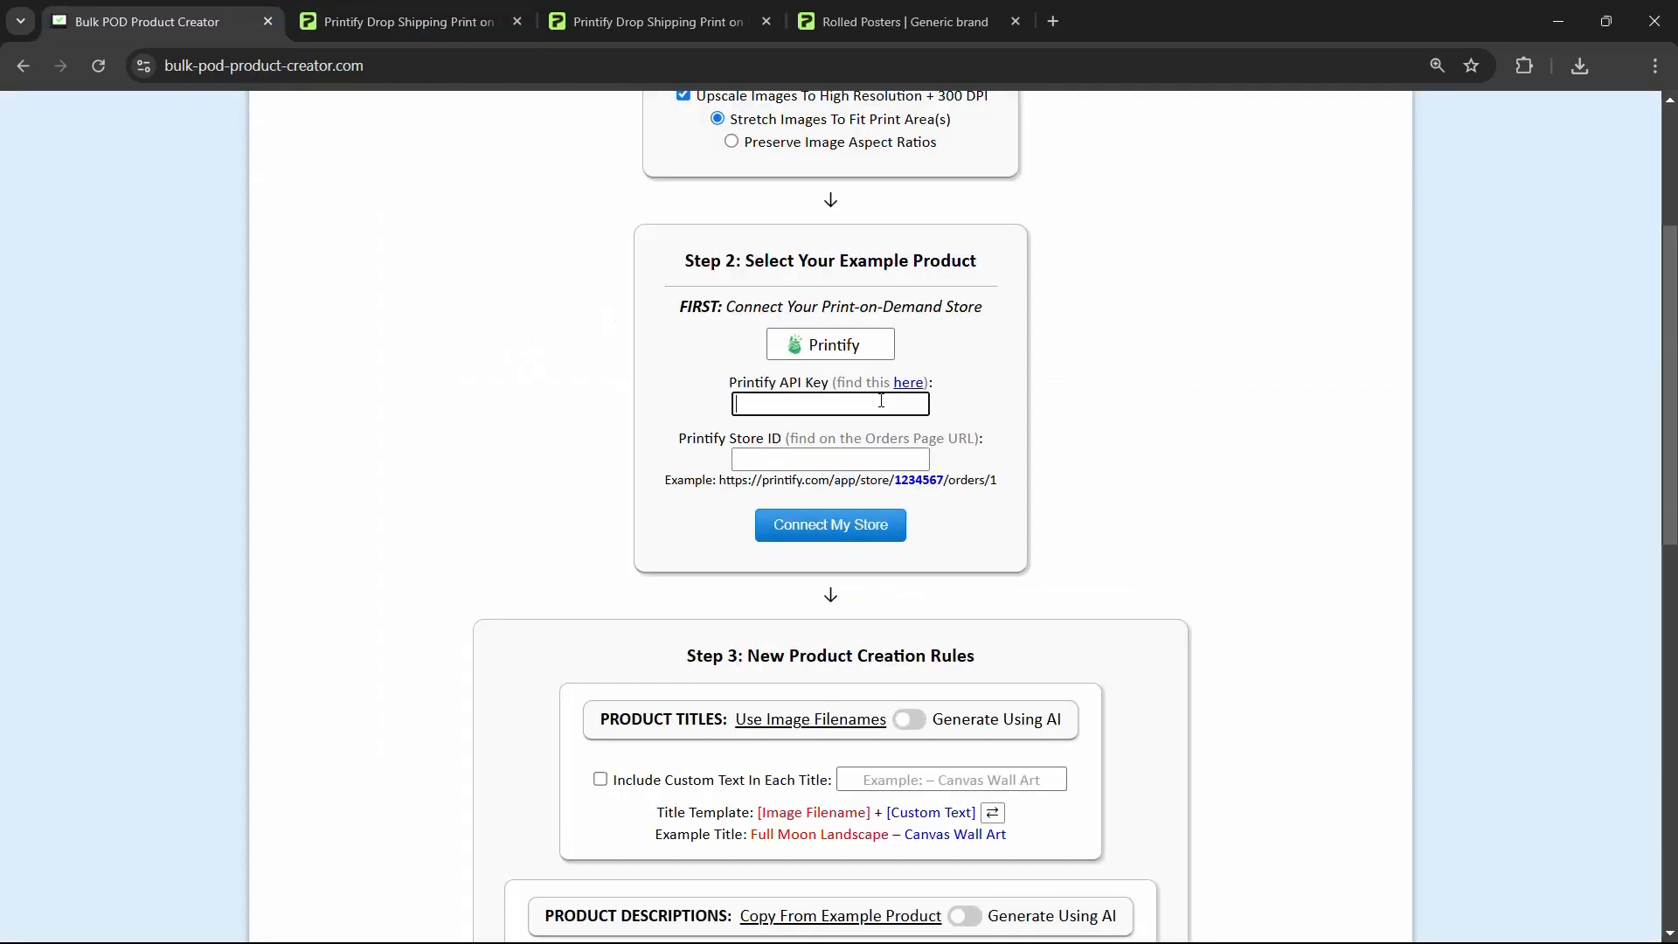
{"action": "scroll", "coordinate": [1201, 419], "scroll_direction": "up", "scroll_amount": 2}
{"action": "scroll", "coordinate": [1142, 516], "scroll_direction": "down", "scroll_amount": 1}
{"action": "left_click", "coordinate": [655, 13]}
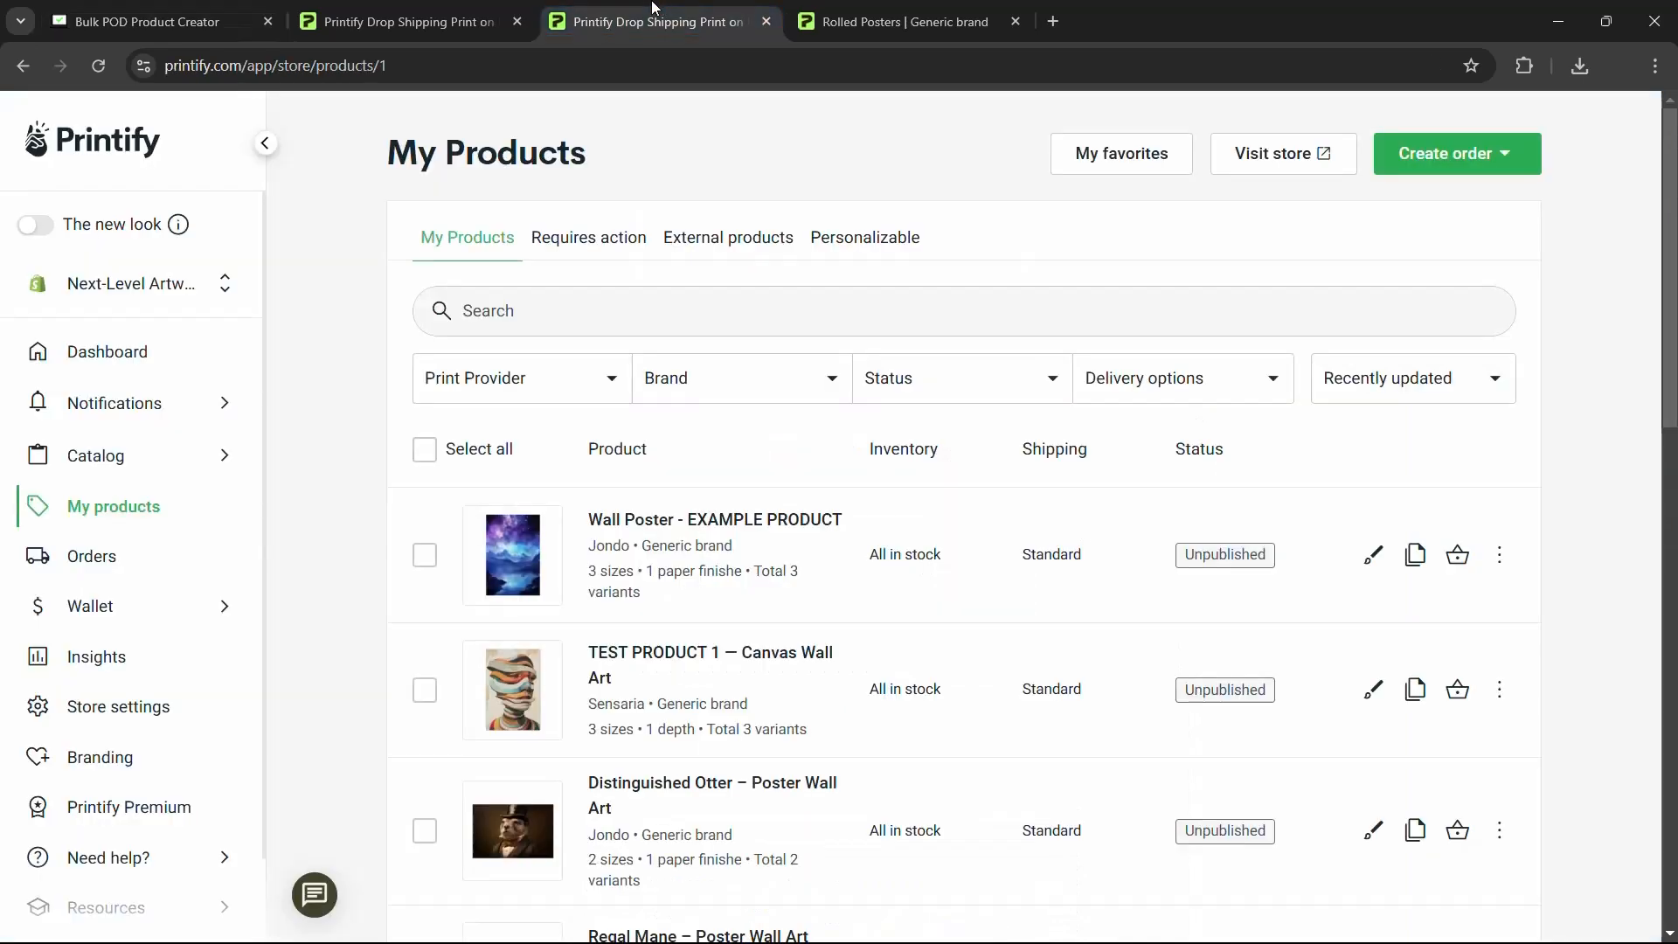
{"action": "left_click", "coordinate": [476, 10]}
{"action": "left_click", "coordinate": [85, 7]}
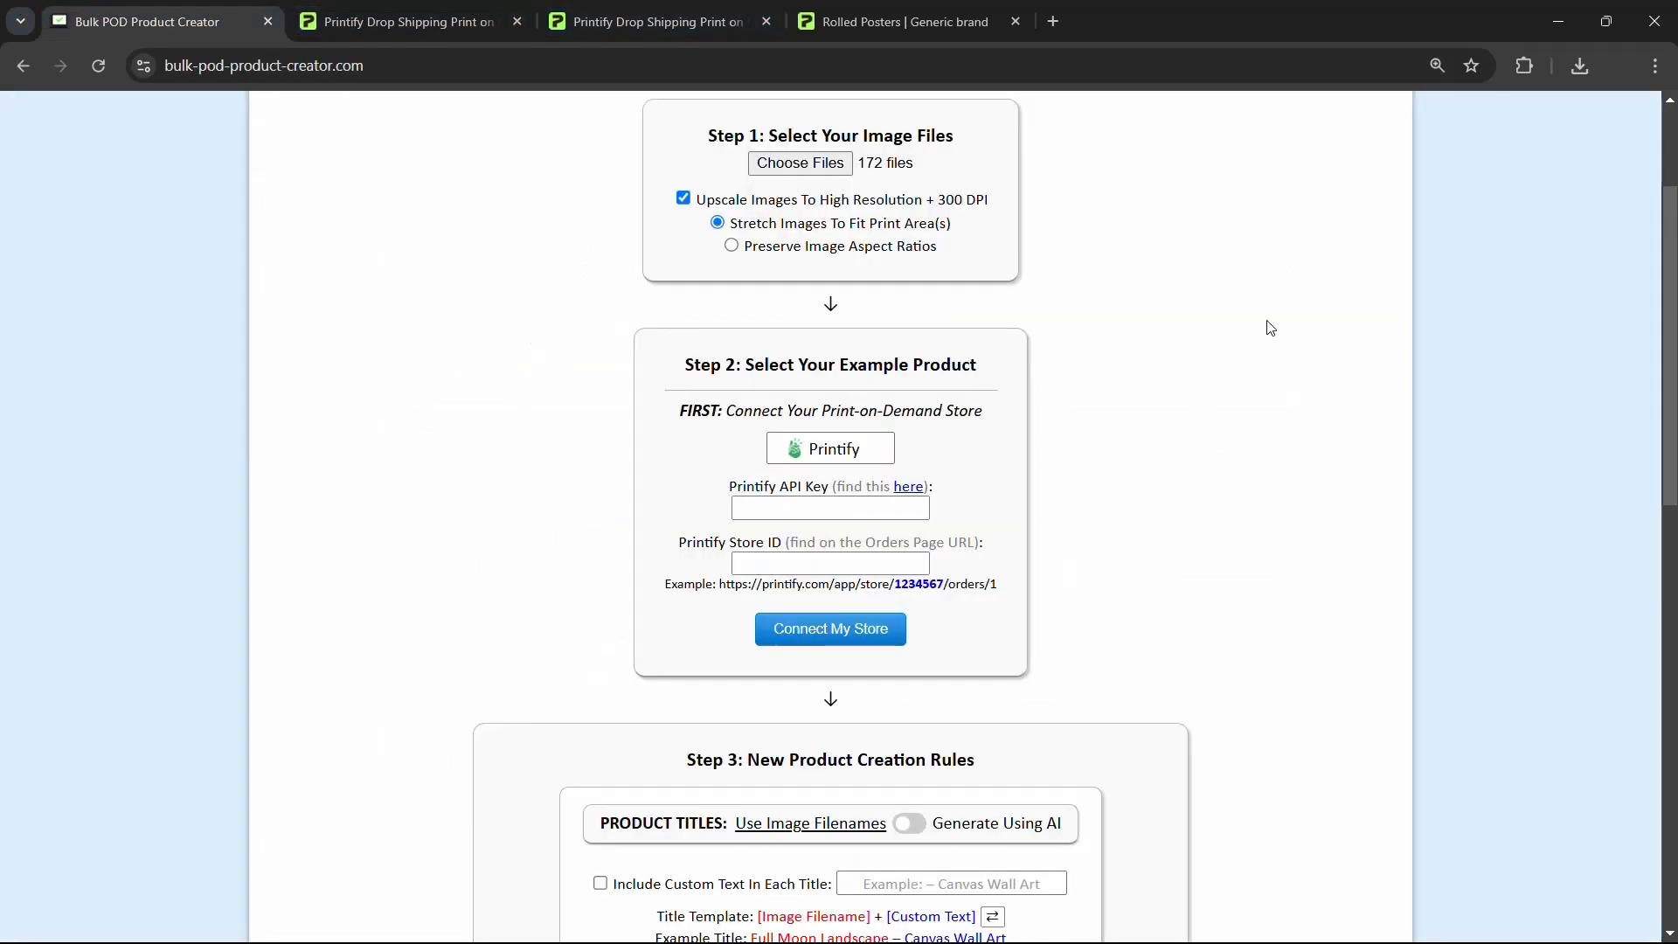
{"action": "key", "text": "ctrl+v"}
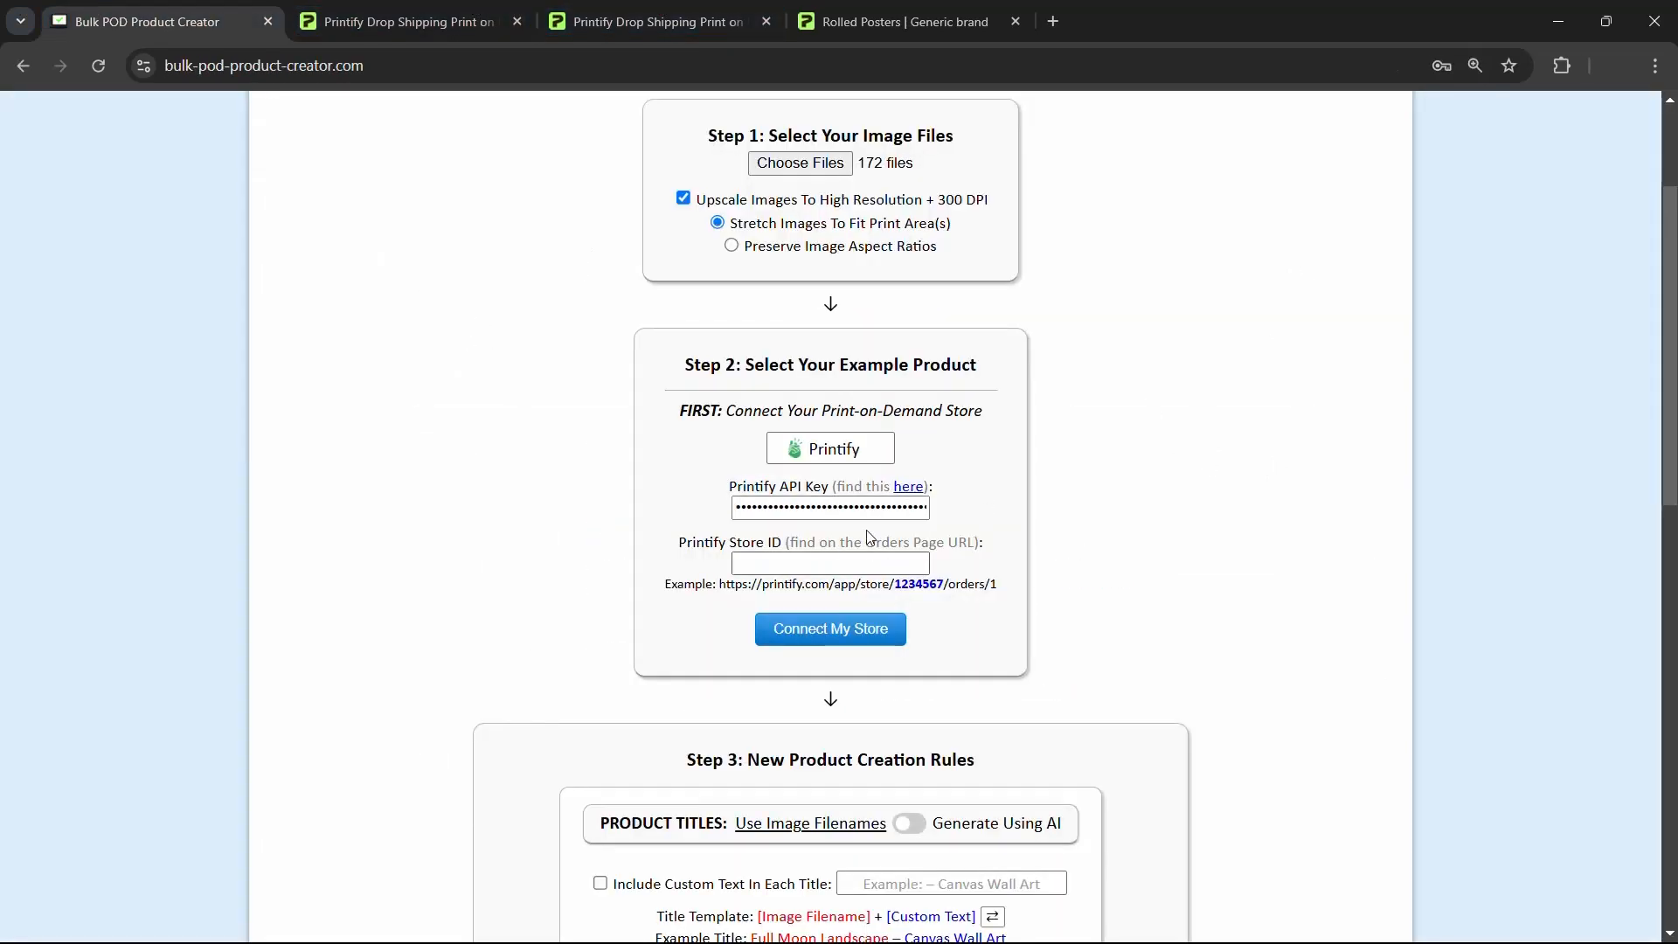
Step: Open the Orders page in Printify and copy the store ID from its URL
{"action": "left_click", "coordinate": [914, 566]}
{"action": "left_click", "coordinate": [402, 21]}
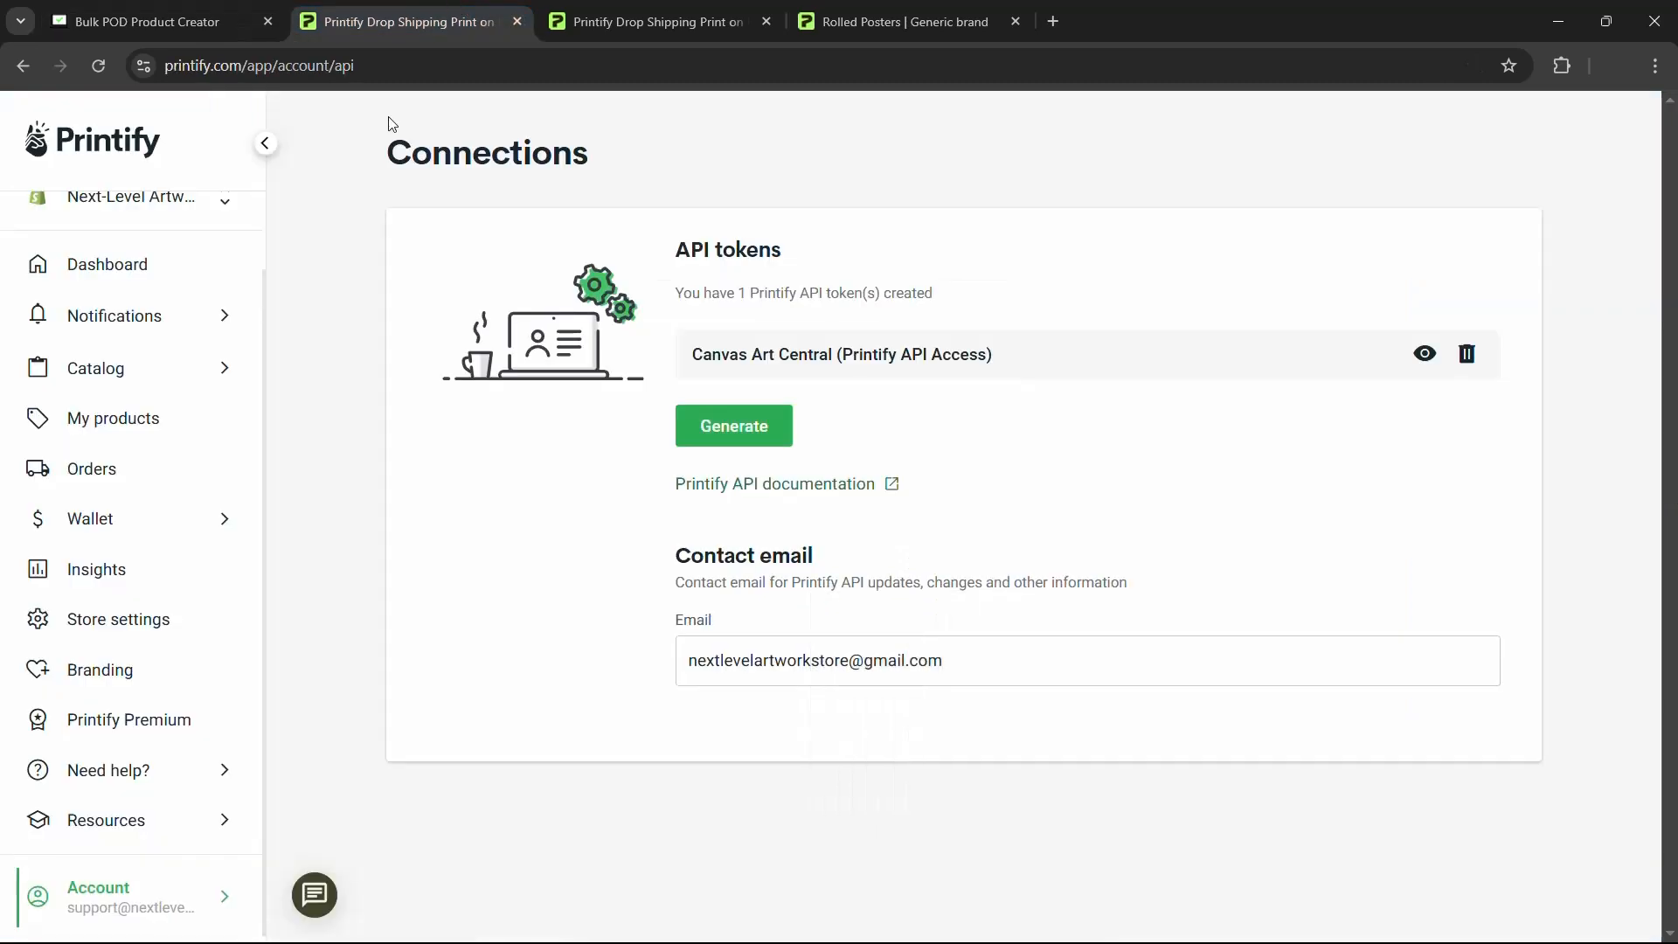
{"action": "left_click", "coordinate": [91, 469]}
{"action": "left_click", "coordinate": [397, 65]}
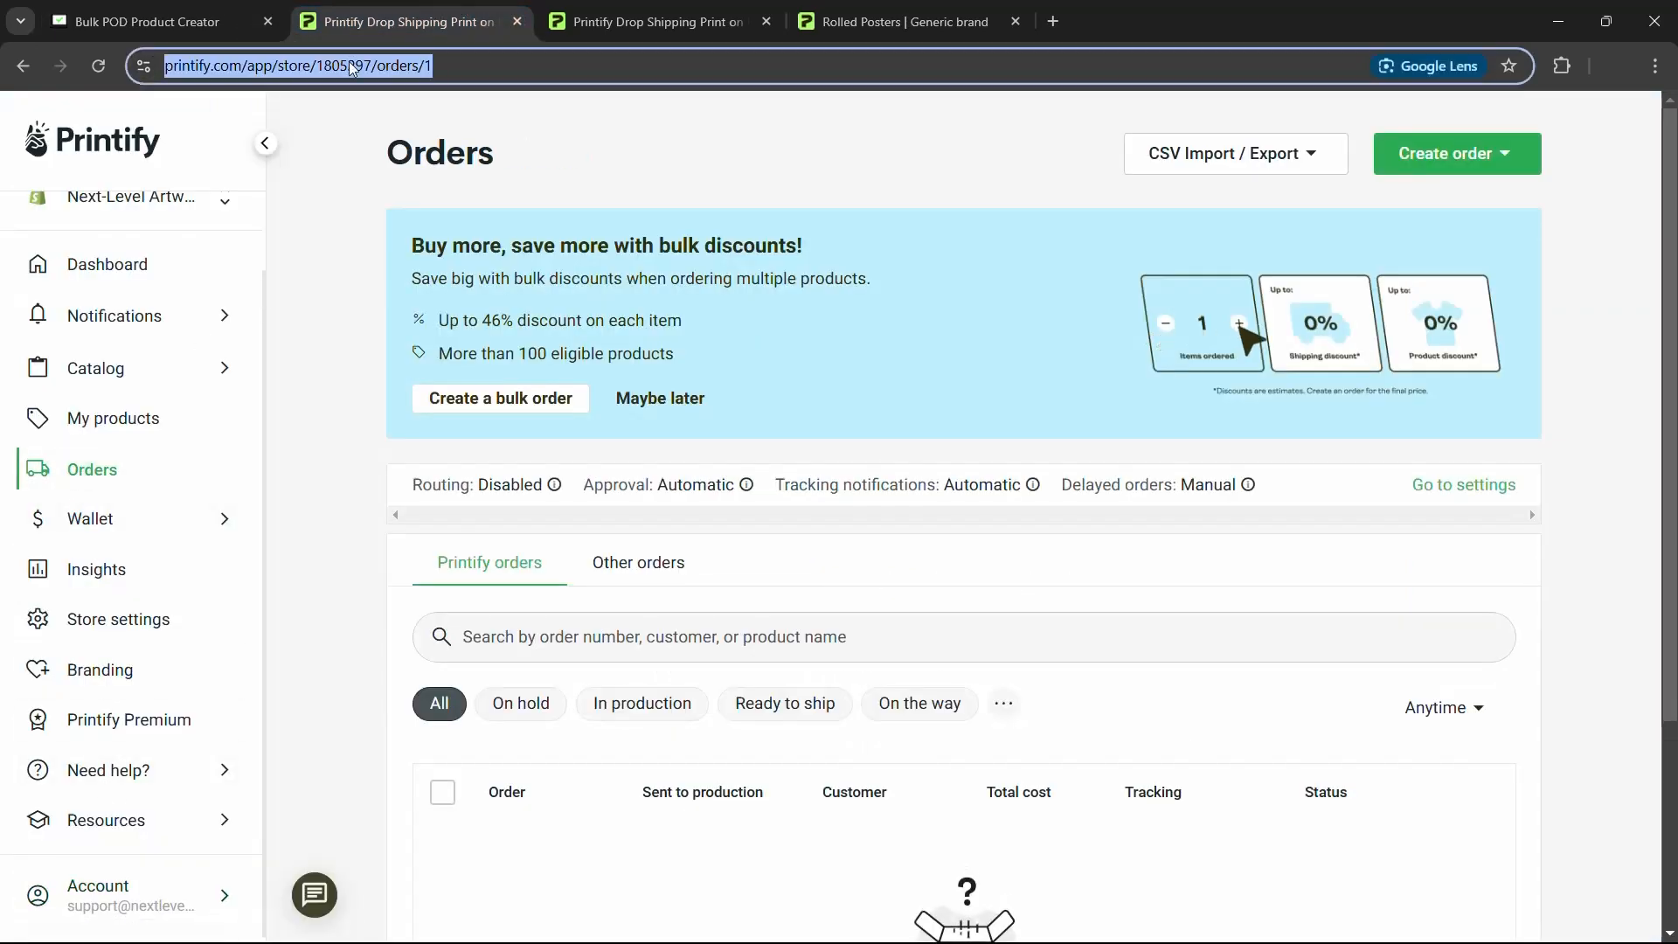
{"action": "double_click", "coordinate": [391, 66]}
{"action": "key", "text": "ctrl+c"}
Step: Paste the store ID into Bulk POD Product Creator's Printify Store ID field and connect the store
{"action": "left_click", "coordinate": [144, 21]}
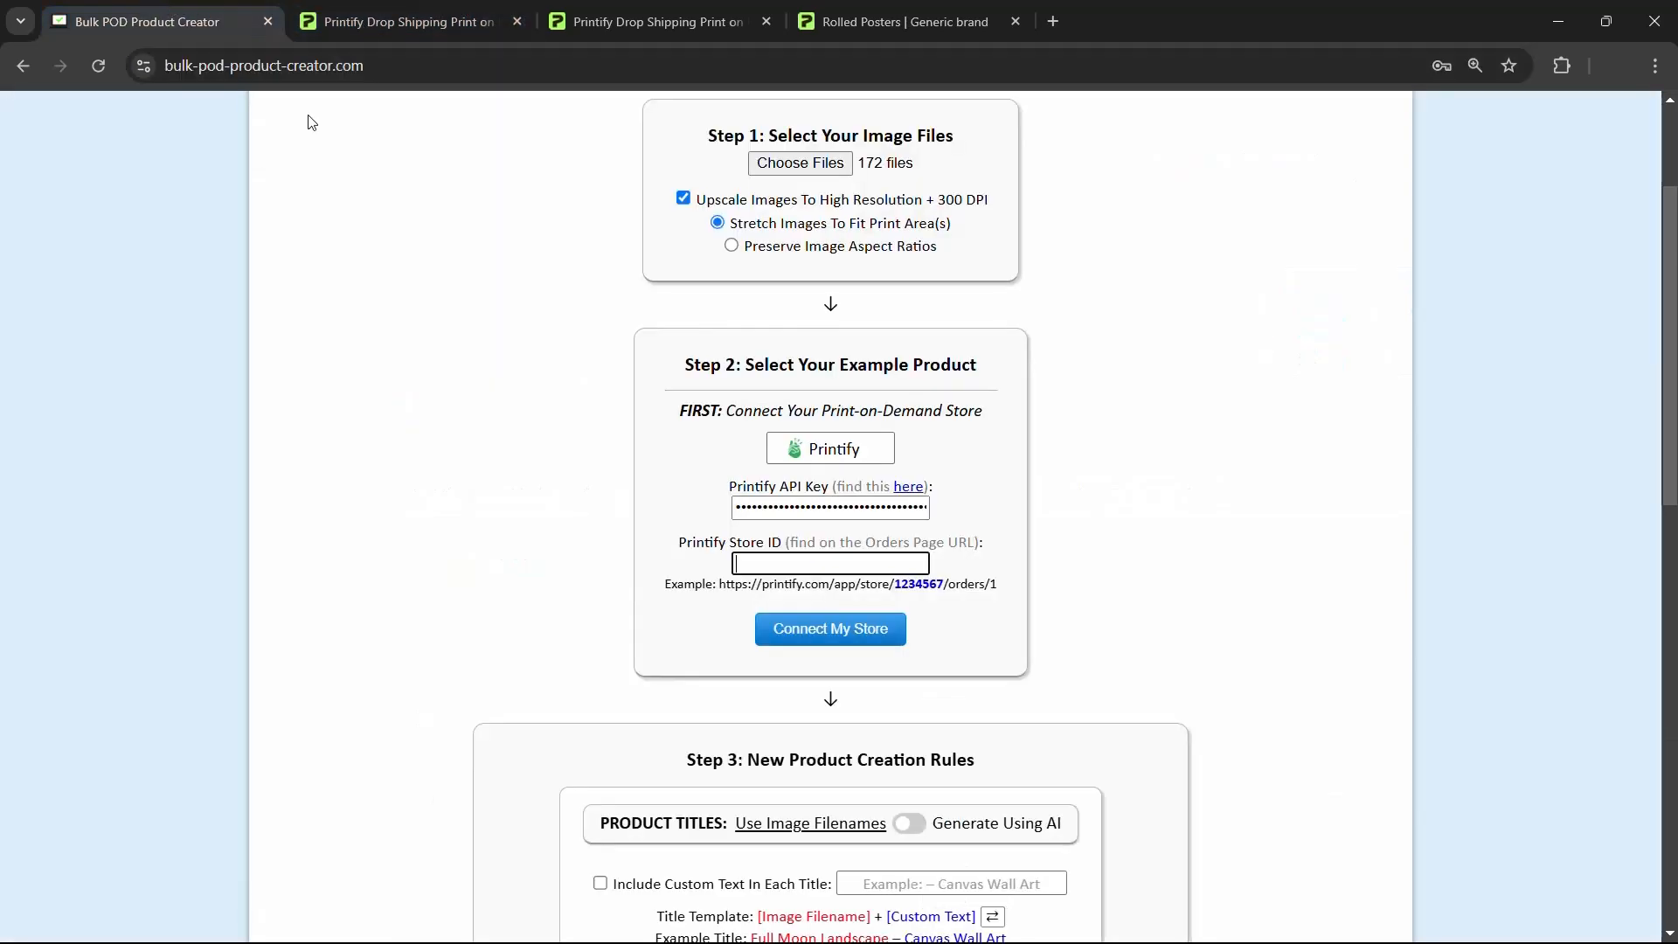
{"action": "key", "text": "ctrl+v"}
{"action": "left_click", "coordinate": [656, 635]}
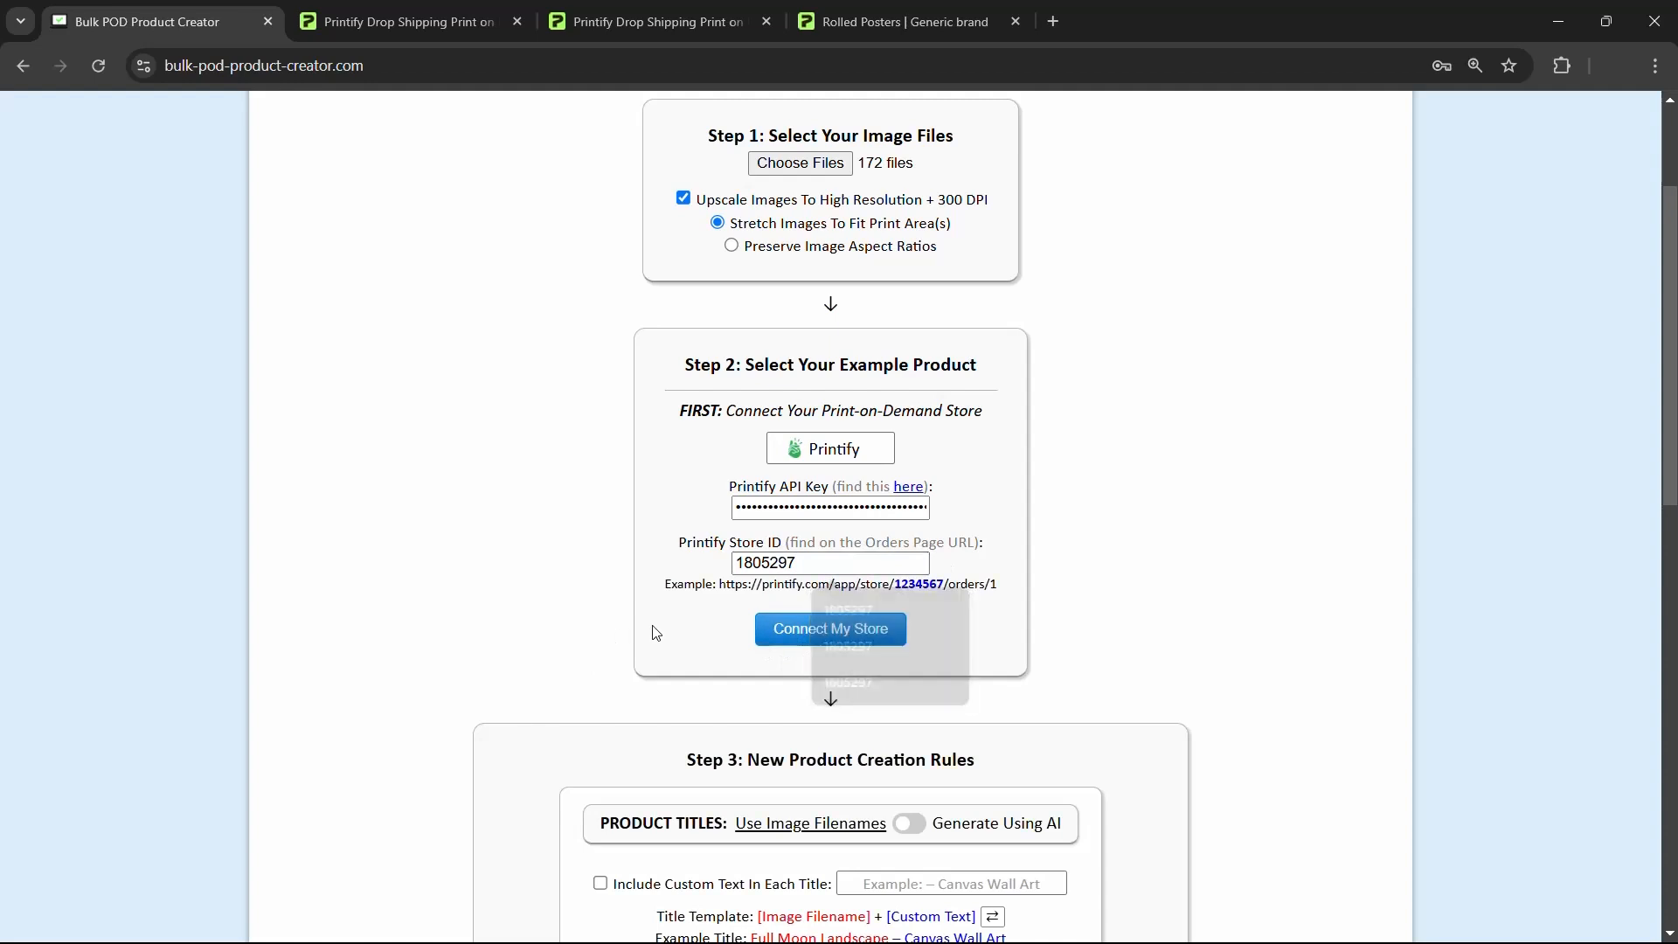
{"action": "left_click", "coordinate": [774, 636]}
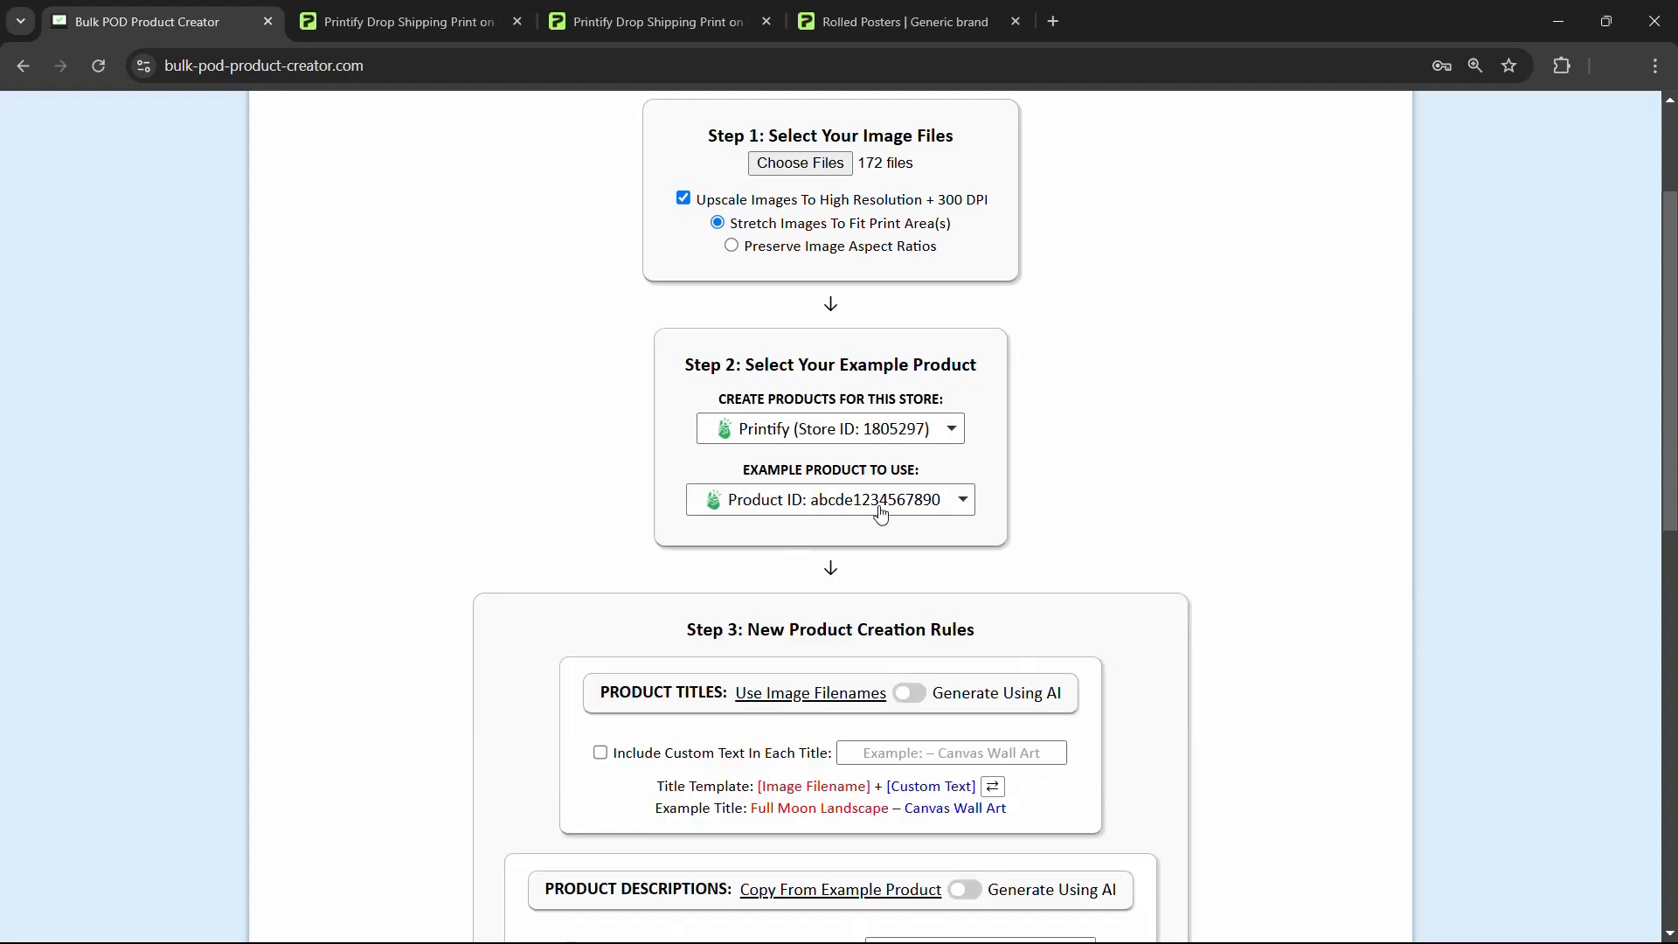
Step: Check the My Products list in Printify, and return to the image file settings in Bulk POD Product Creator
{"action": "left_click", "coordinate": [673, 12]}
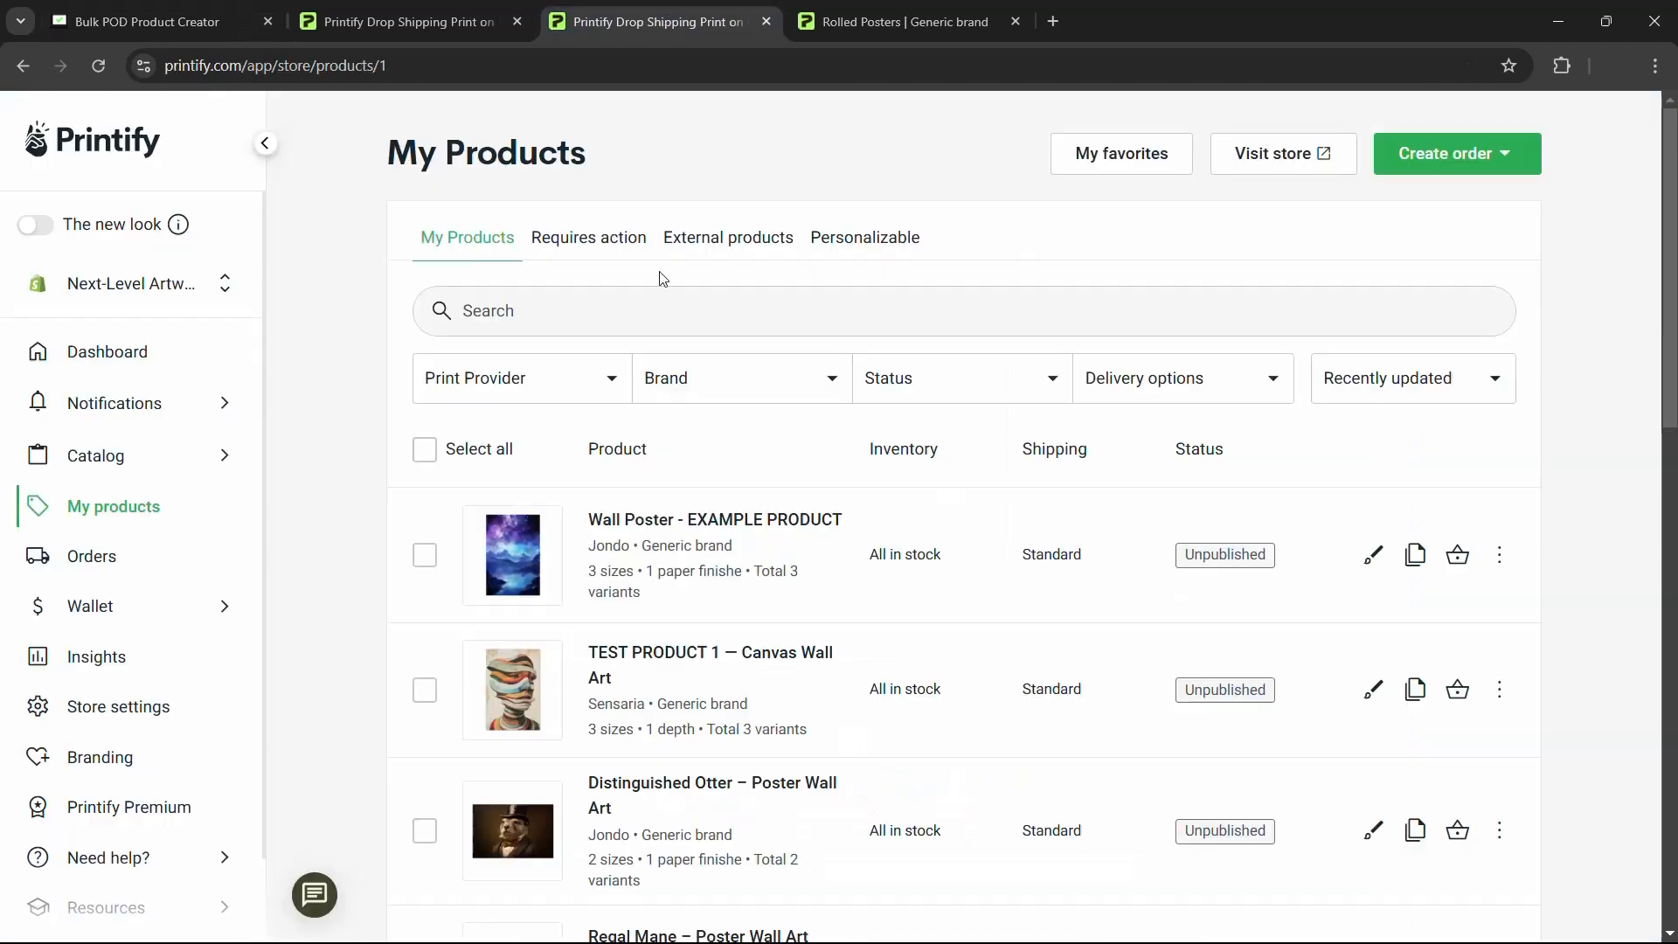
{"action": "left_click", "coordinate": [185, 15]}
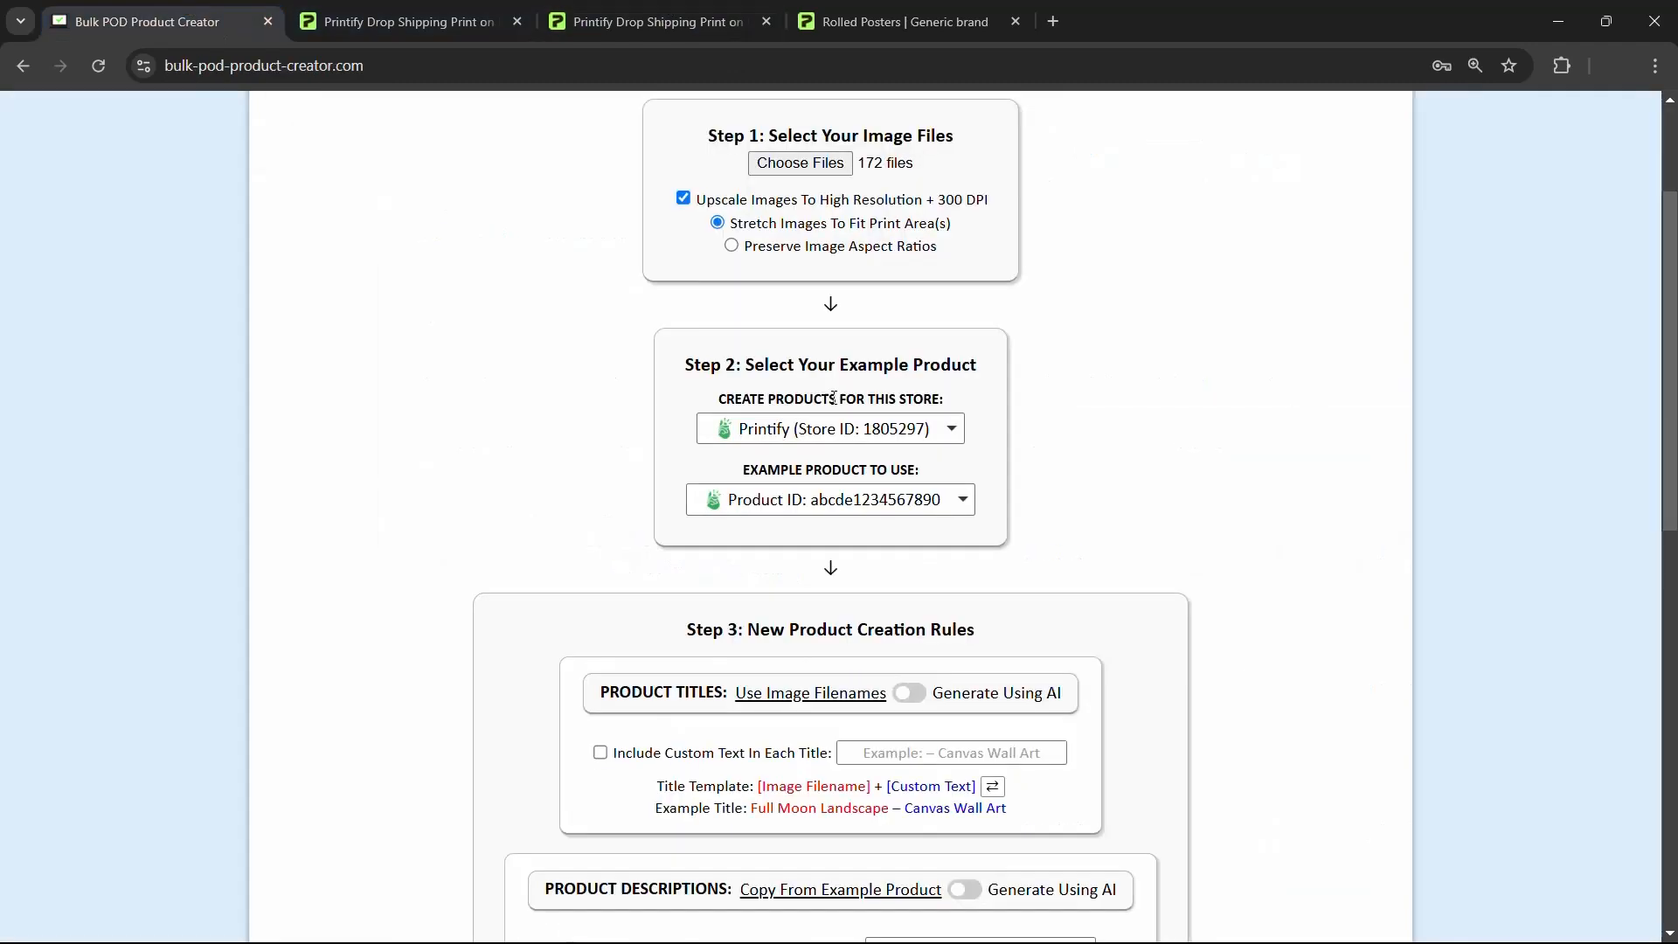
{"action": "scroll", "coordinate": [891, 394], "scroll_direction": "up", "scroll_amount": 3}
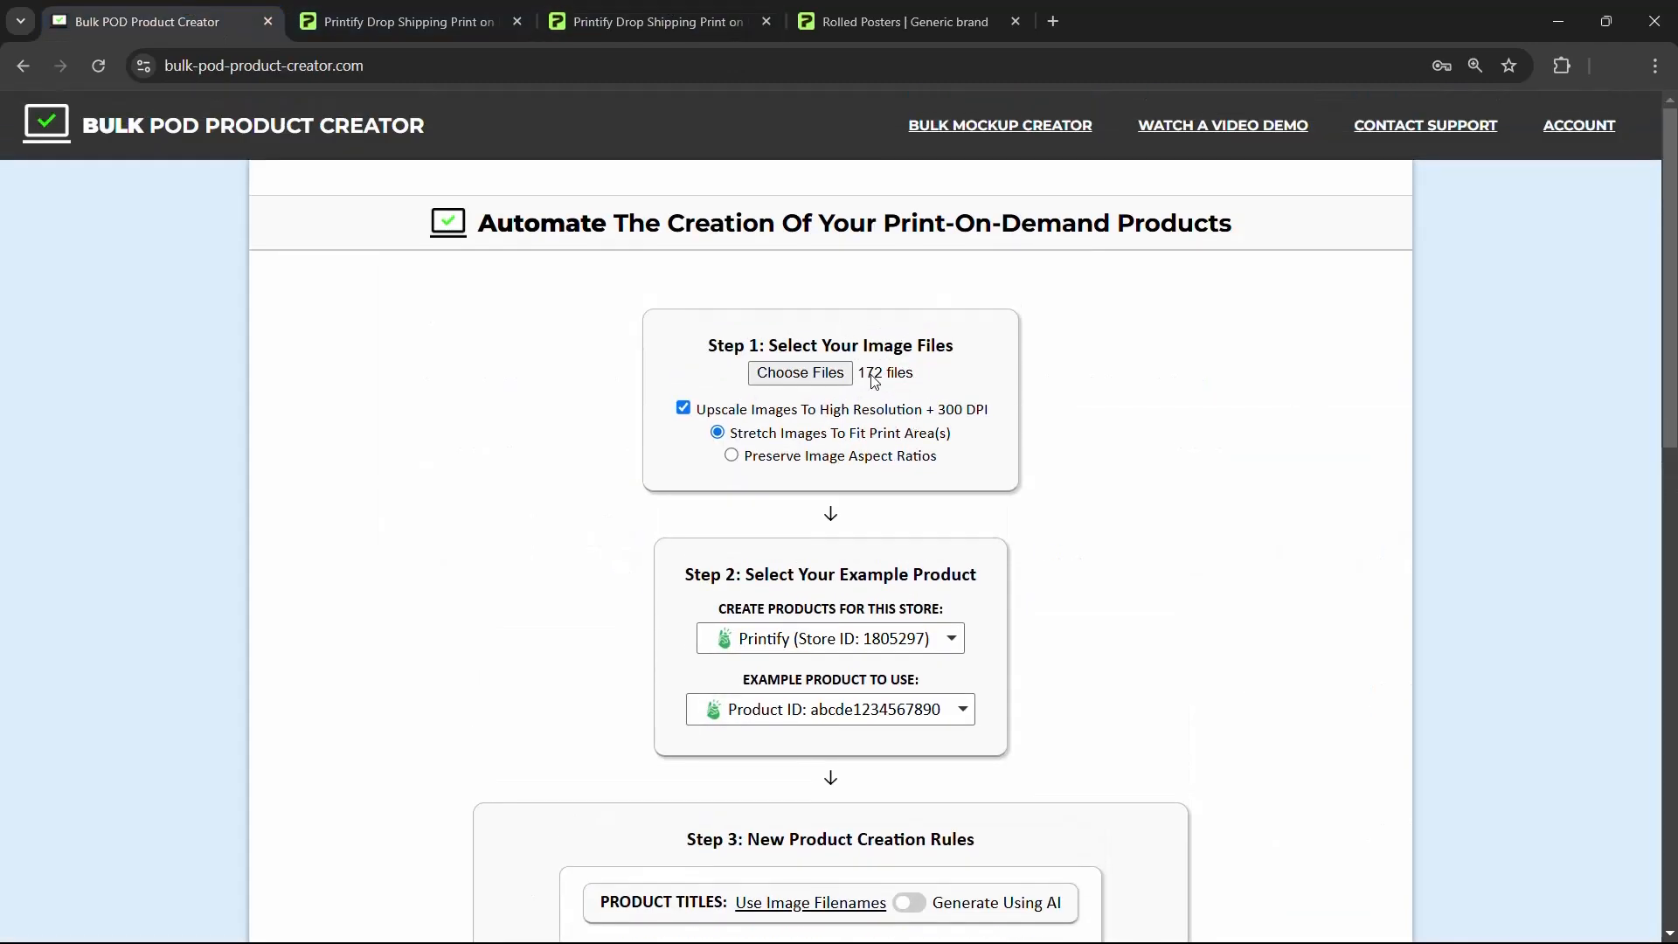
Step: Open the "Wall Poster - EXAMPLE PRODUCT" details page from Printify's My Products list in a separate browser tab
{"action": "scroll", "coordinate": [1030, 699], "scroll_direction": "down", "scroll_amount": 2}
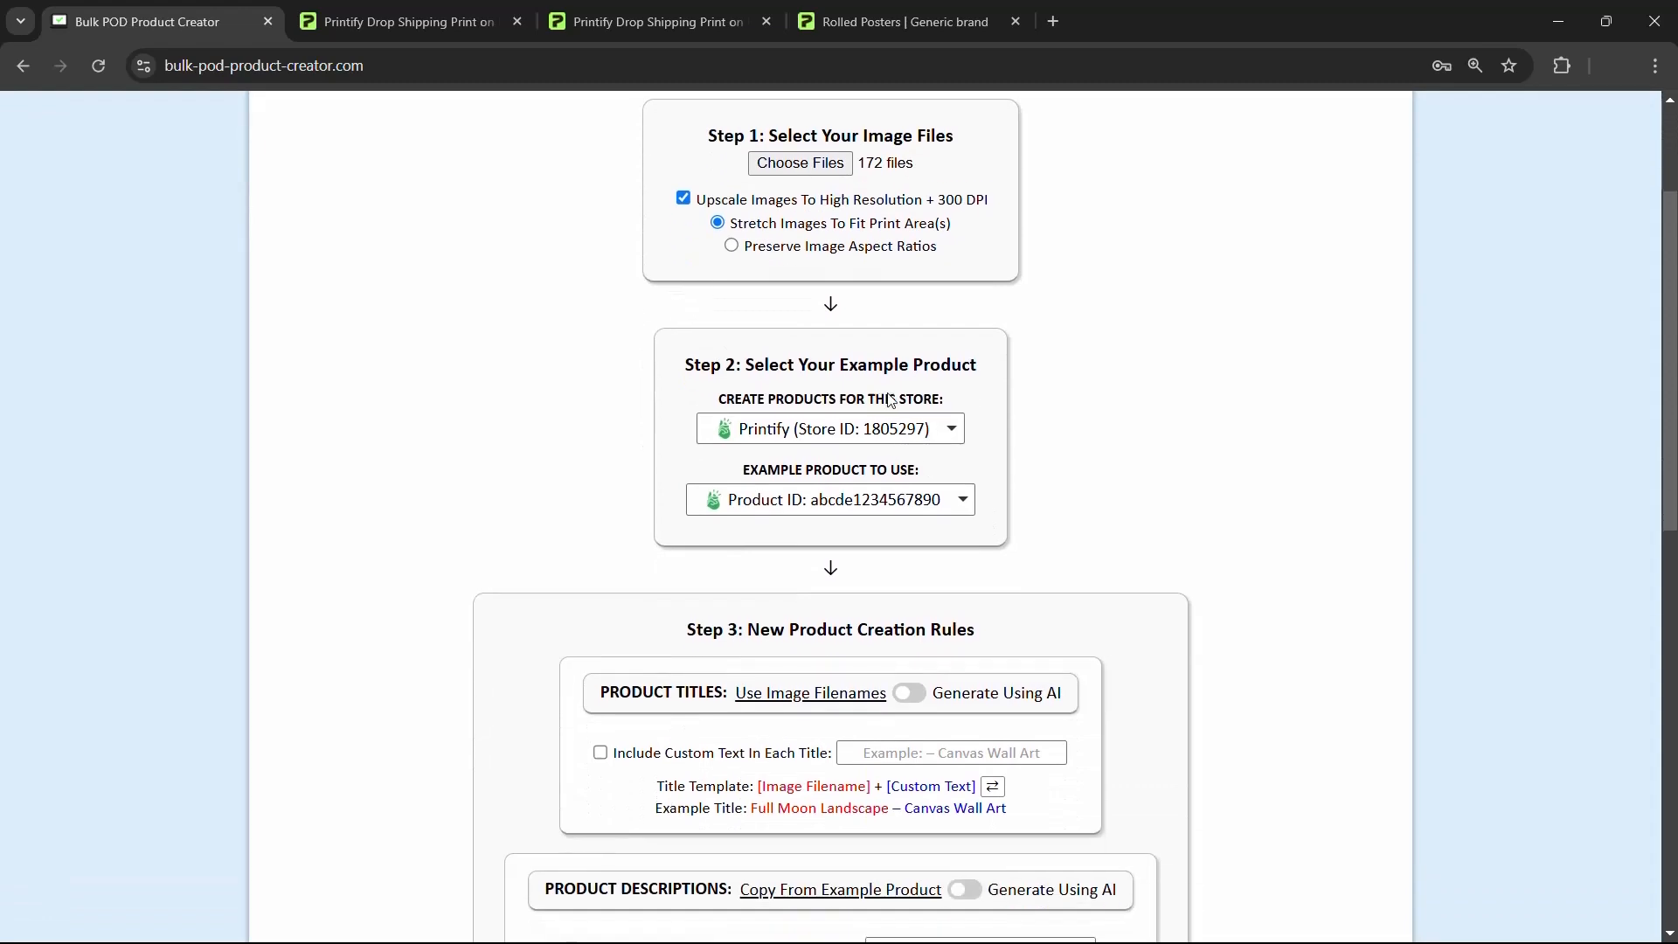
{"action": "left_click", "coordinate": [657, 19]}
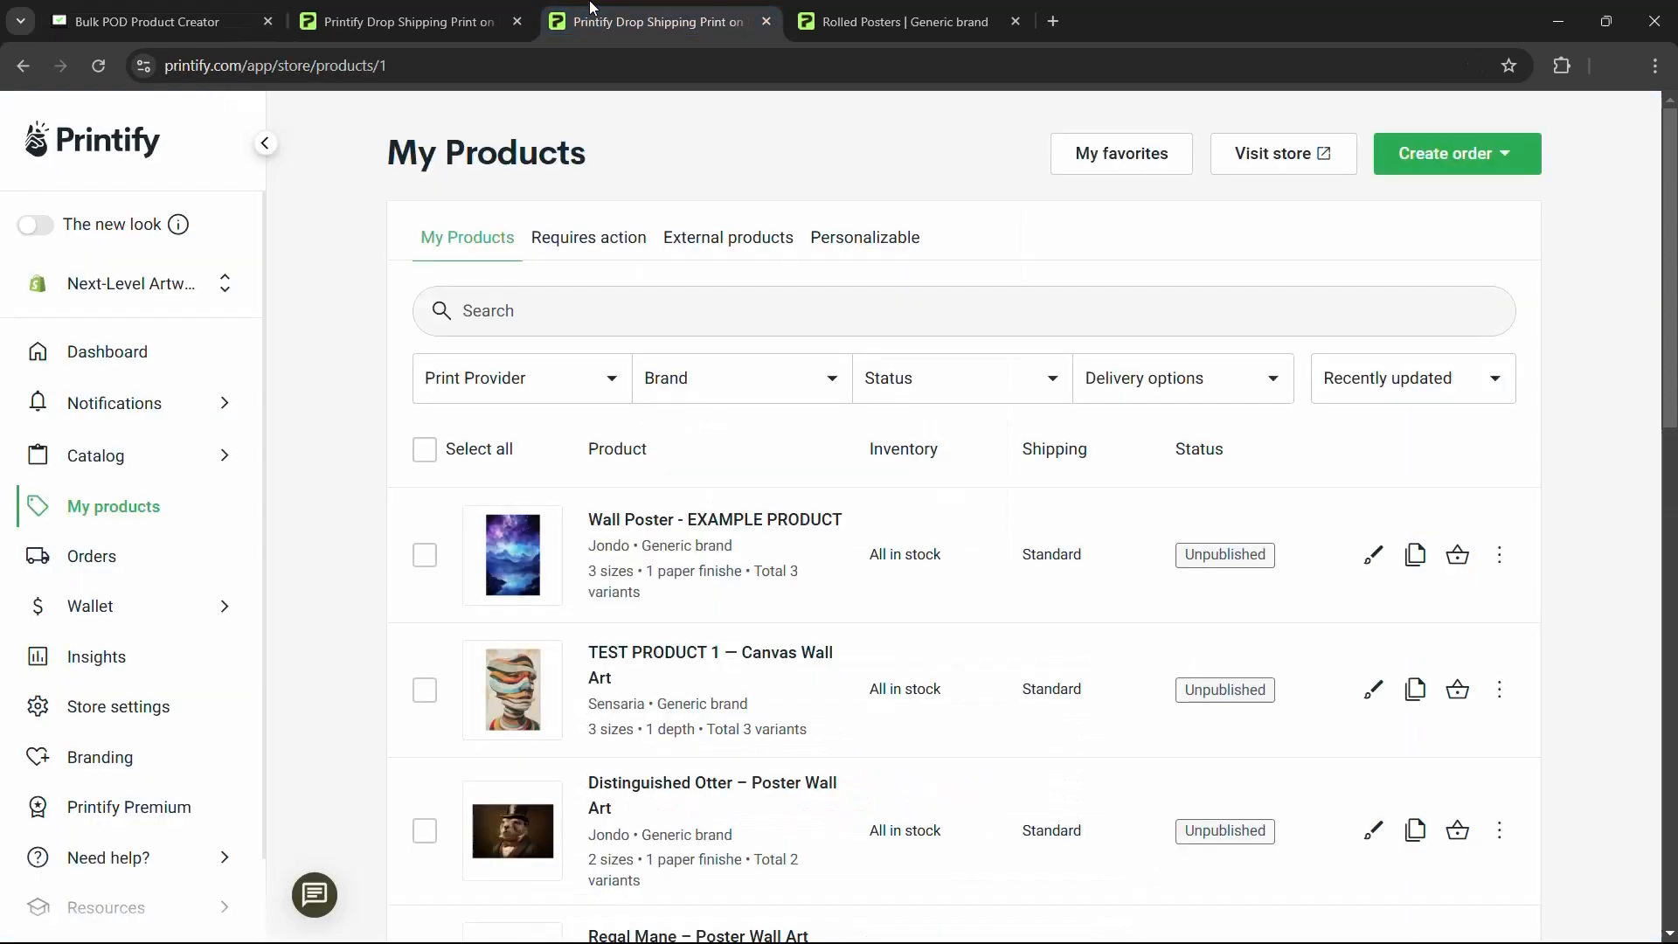
{"action": "middle_click", "coordinate": [752, 521]}
{"action": "left_click", "coordinate": [876, 17]}
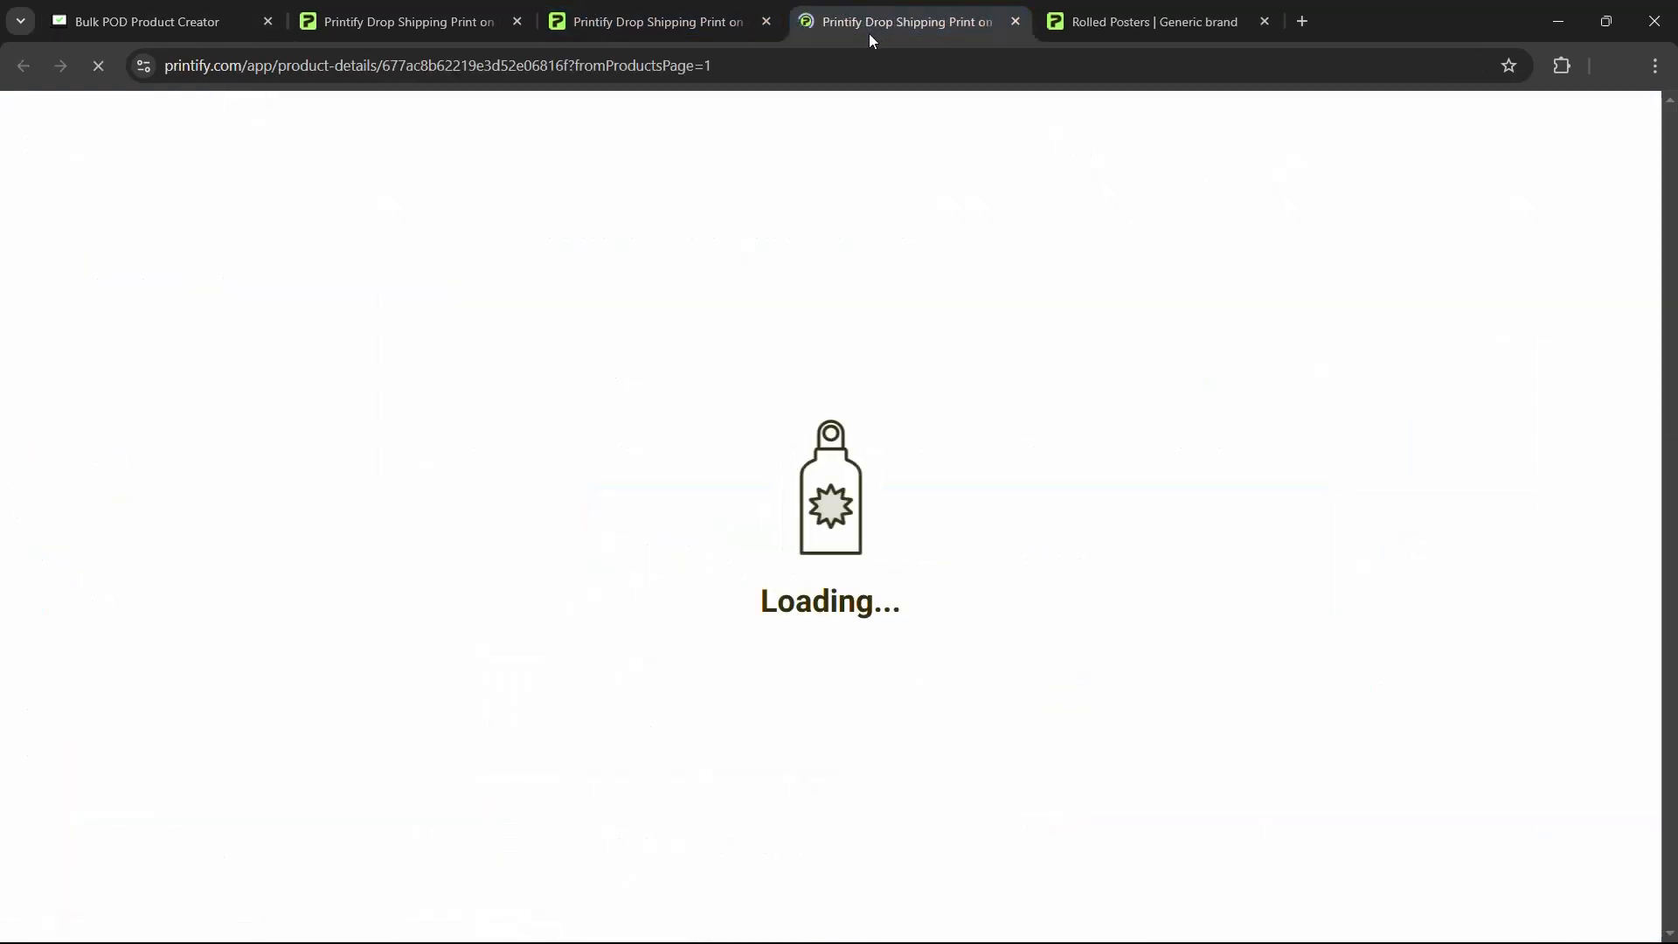
{"action": "key", "text": "ctrl+1"}
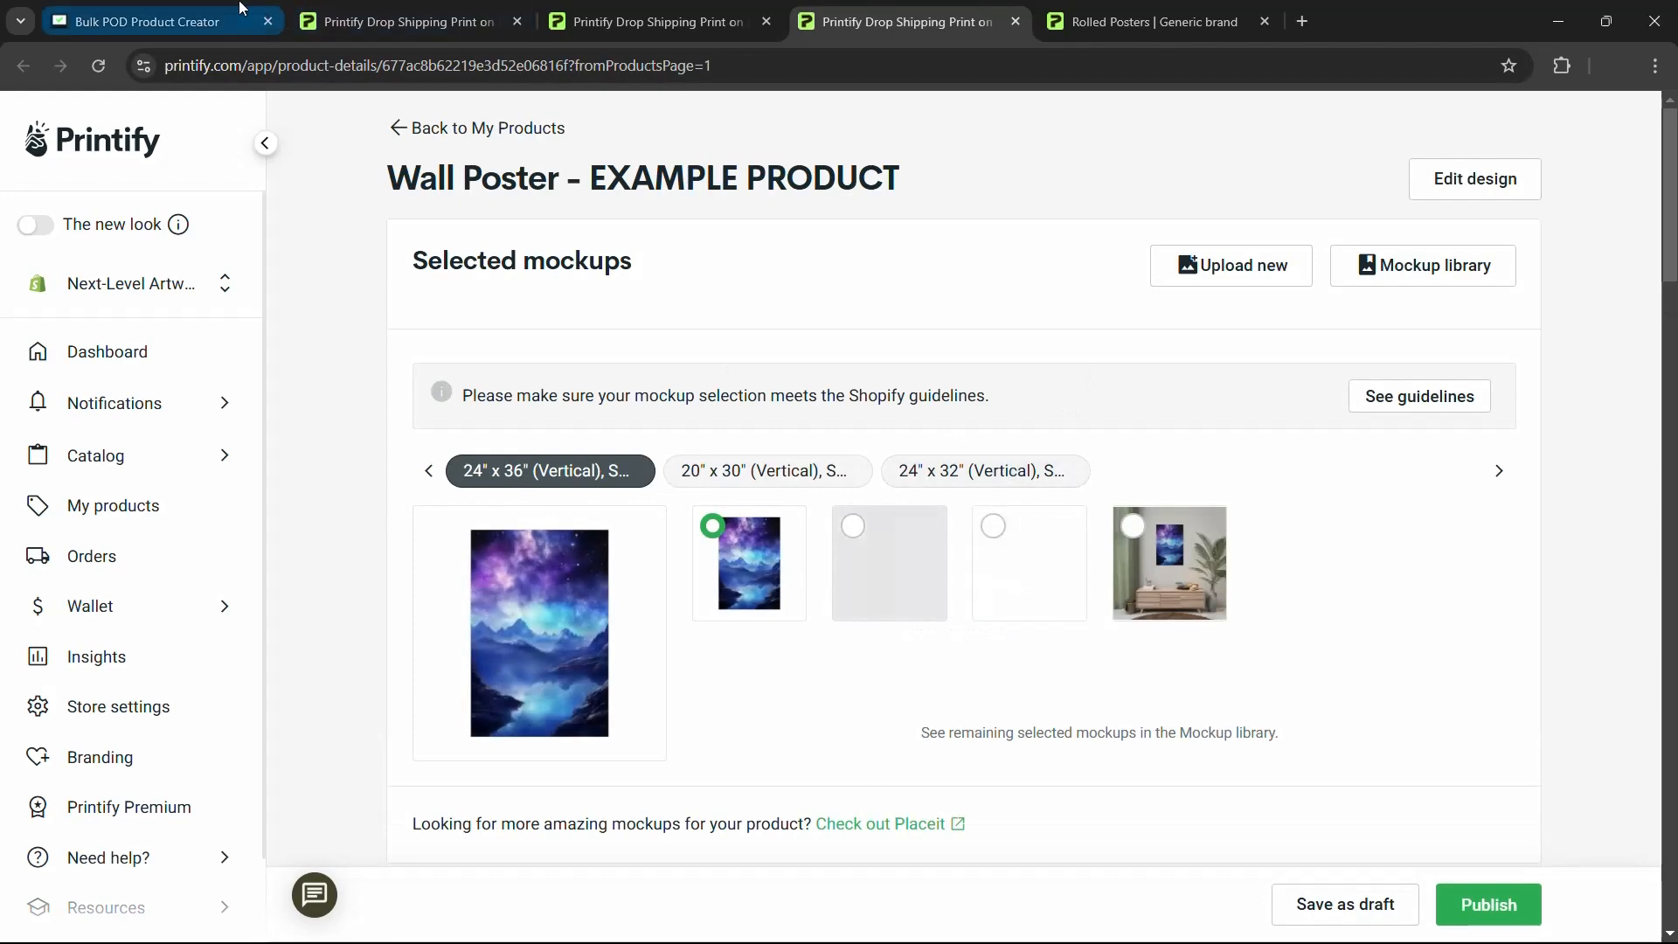
{"action": "scroll", "coordinate": [890, 262], "scroll_direction": "up", "scroll_amount": 2}
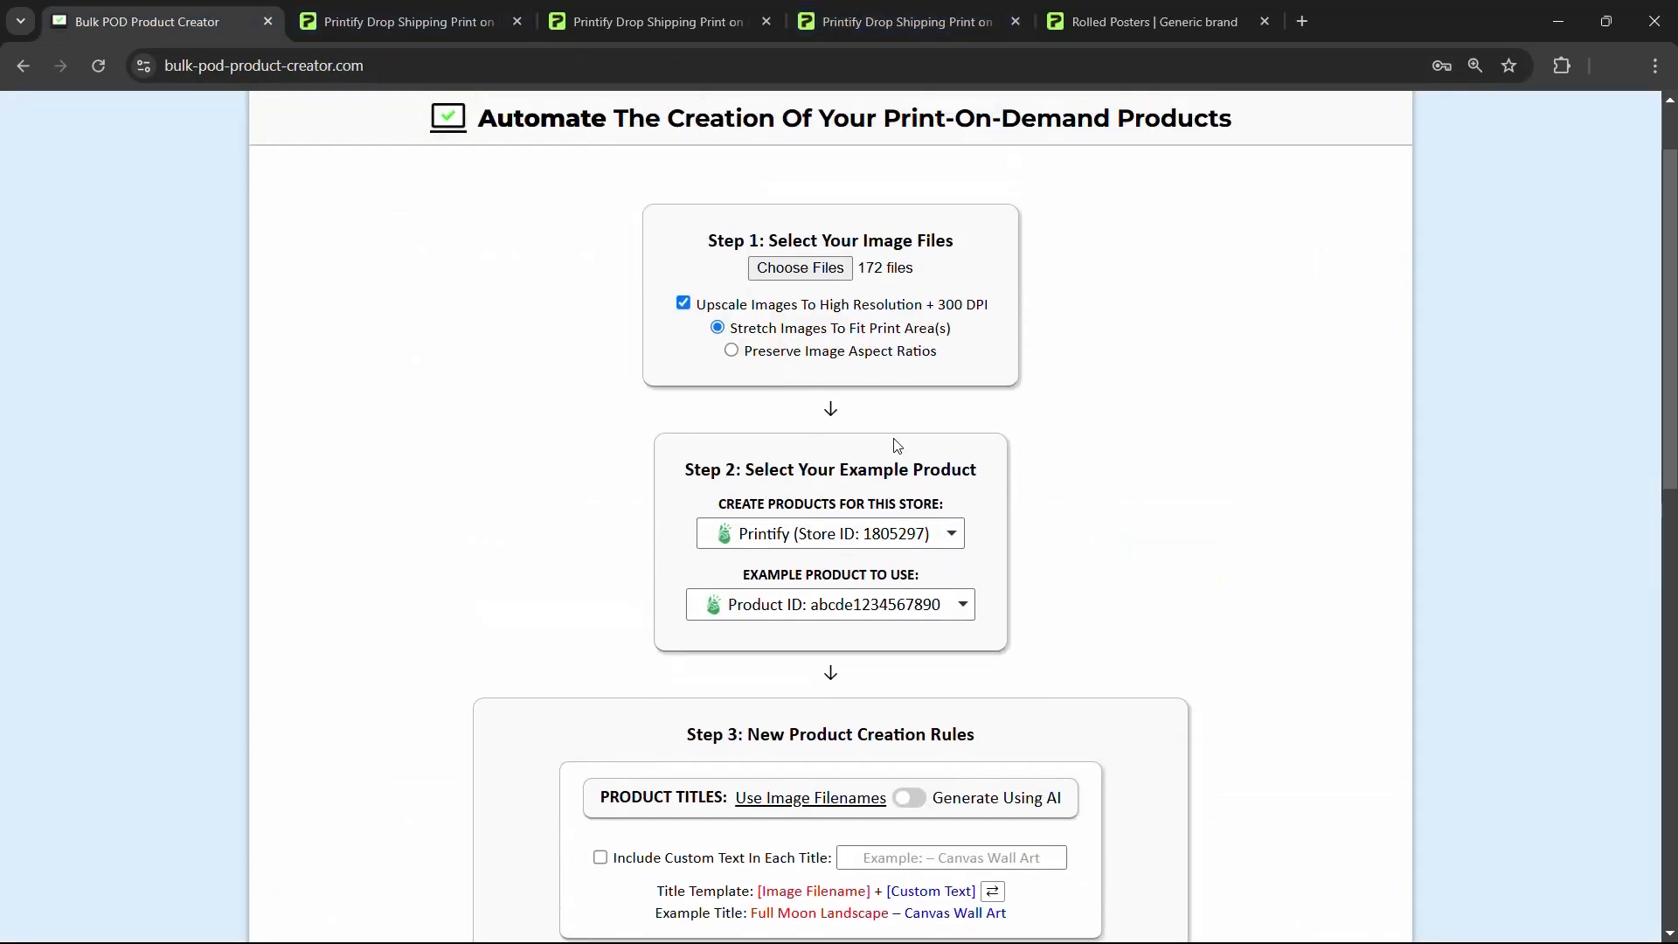
{"action": "key", "text": "ctrl+4"}
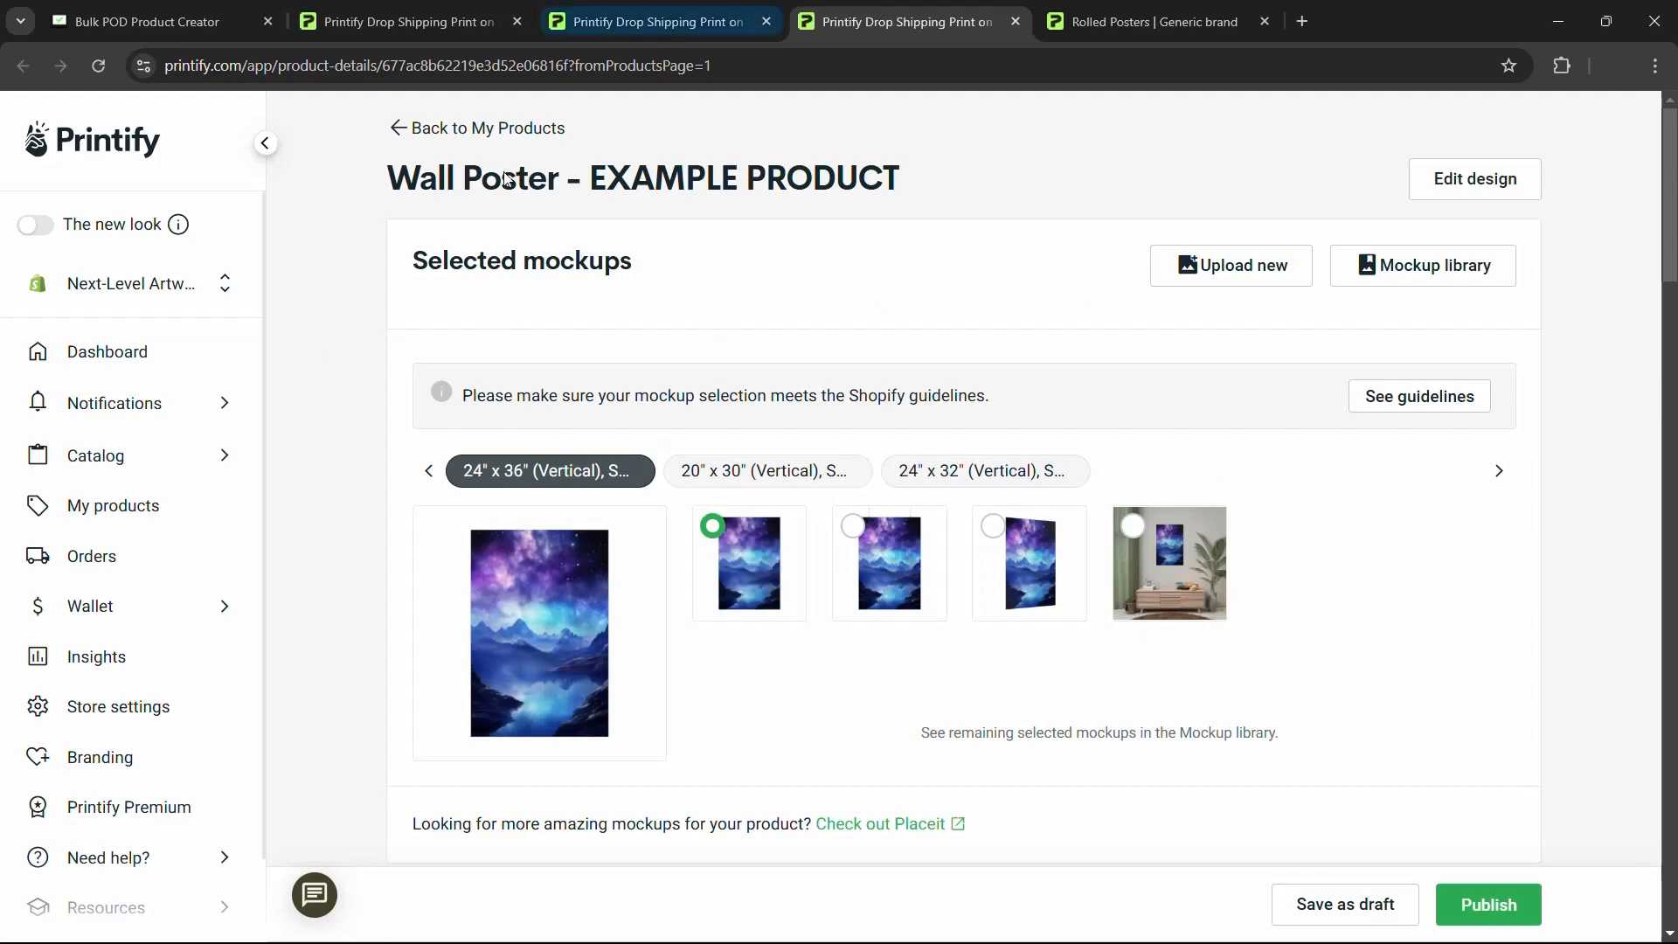
Step: Review the example product's mockups, description, tags and pricing, and copy its product ID from the page URL
{"action": "scroll", "coordinate": [783, 655], "scroll_direction": "down", "scroll_amount": 1}
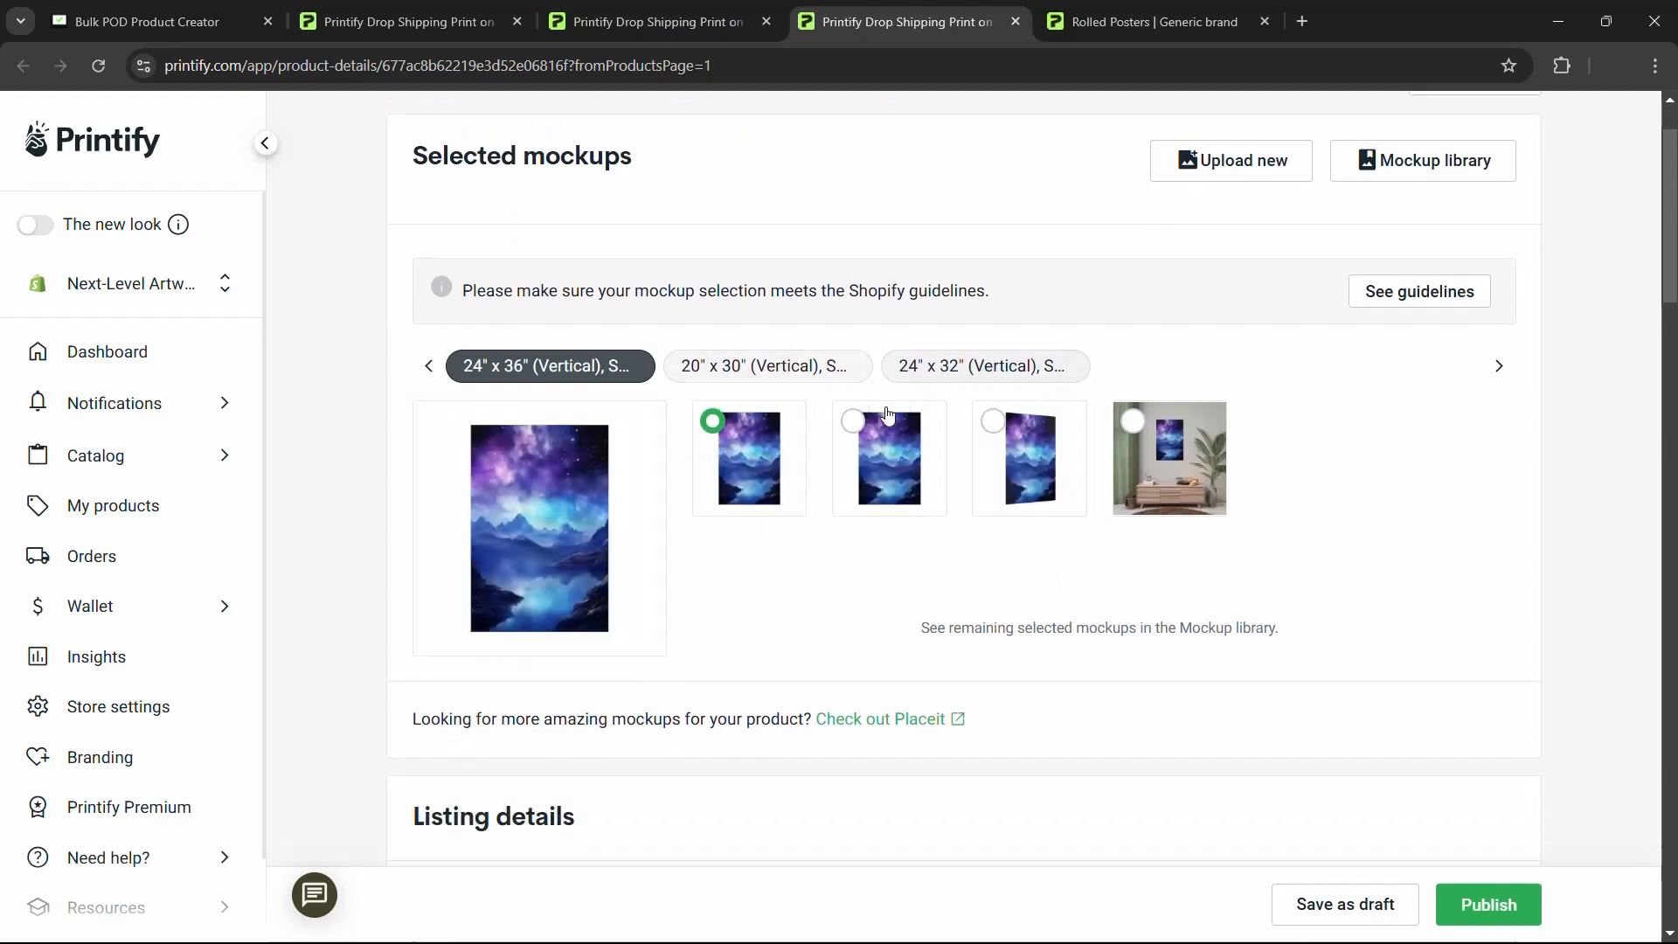
{"action": "scroll", "coordinate": [929, 549], "scroll_direction": "down", "scroll_amount": 5}
{"action": "scroll", "coordinate": [929, 549], "scroll_direction": "down", "scroll_amount": 20}
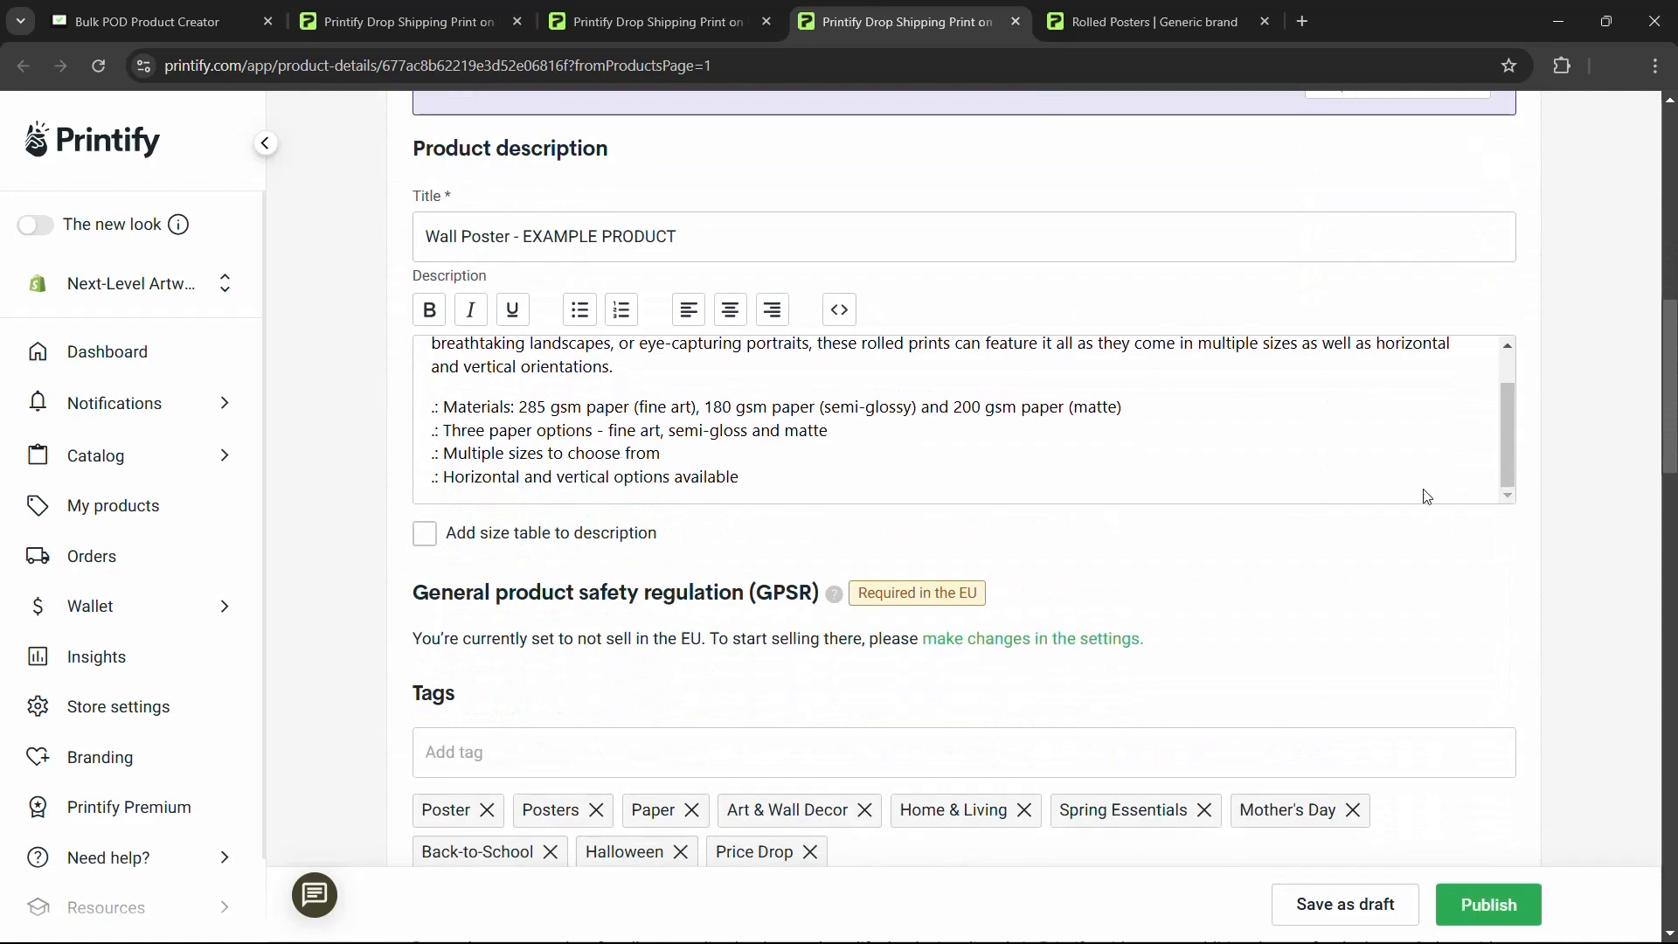
{"action": "scroll", "coordinate": [1468, 511], "scroll_direction": "down", "scroll_amount": 1}
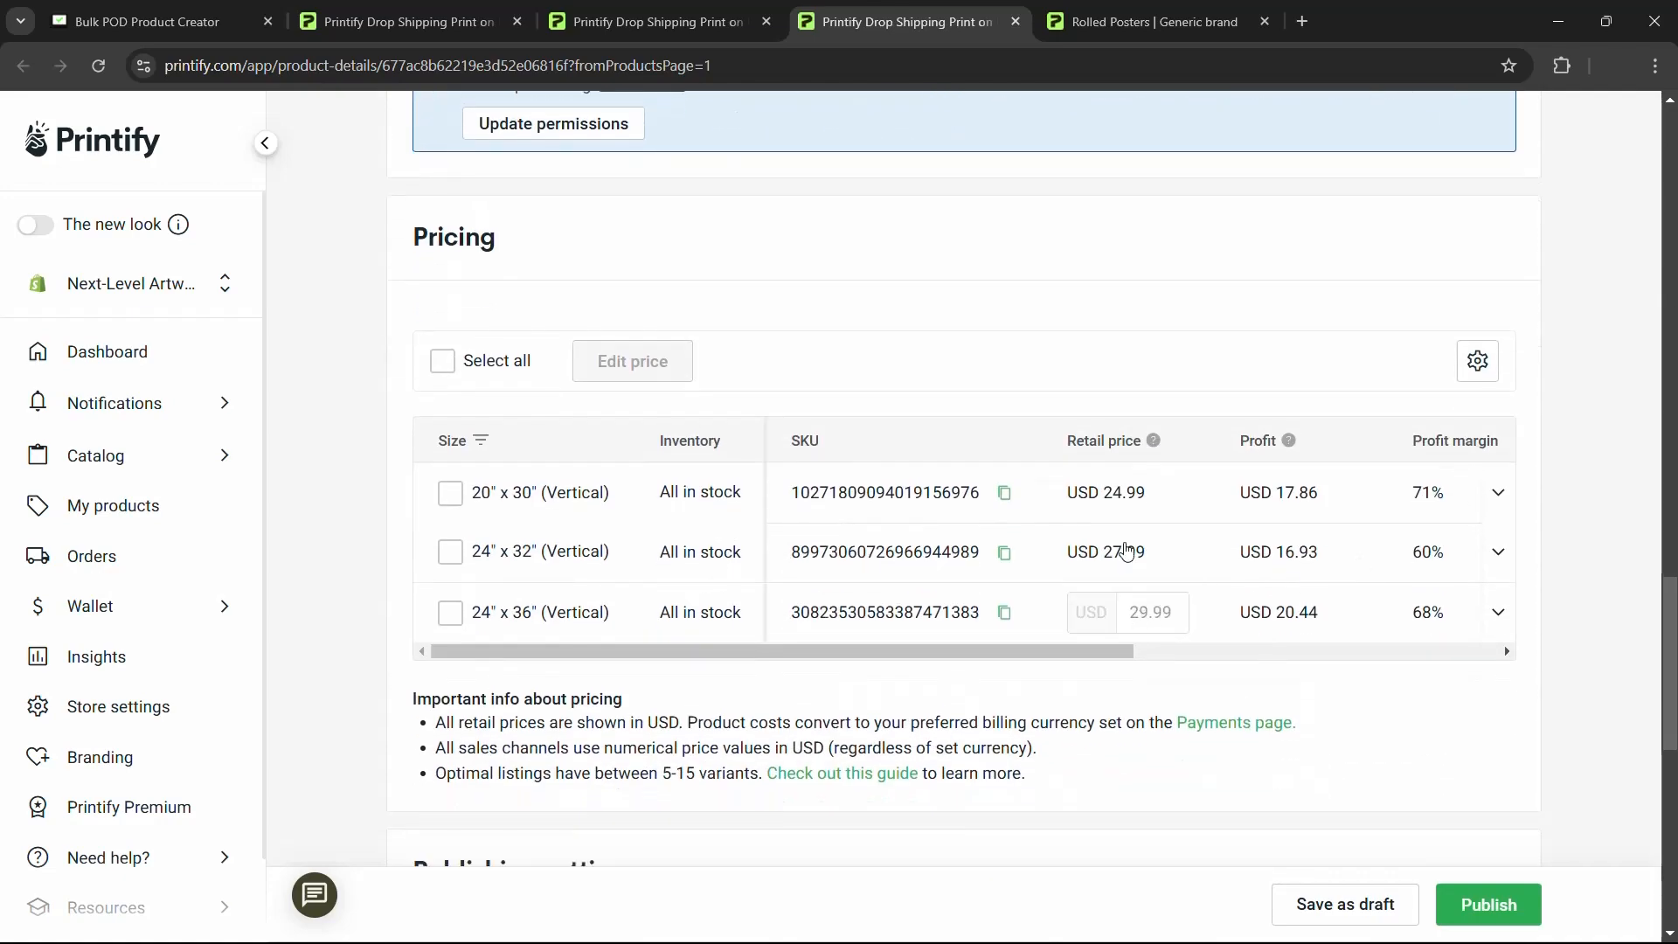
{"action": "scroll", "coordinate": [943, 512], "scroll_direction": "down", "scroll_amount": 3}
{"action": "scroll", "coordinate": [899, 569], "scroll_direction": "up", "scroll_amount": 20}
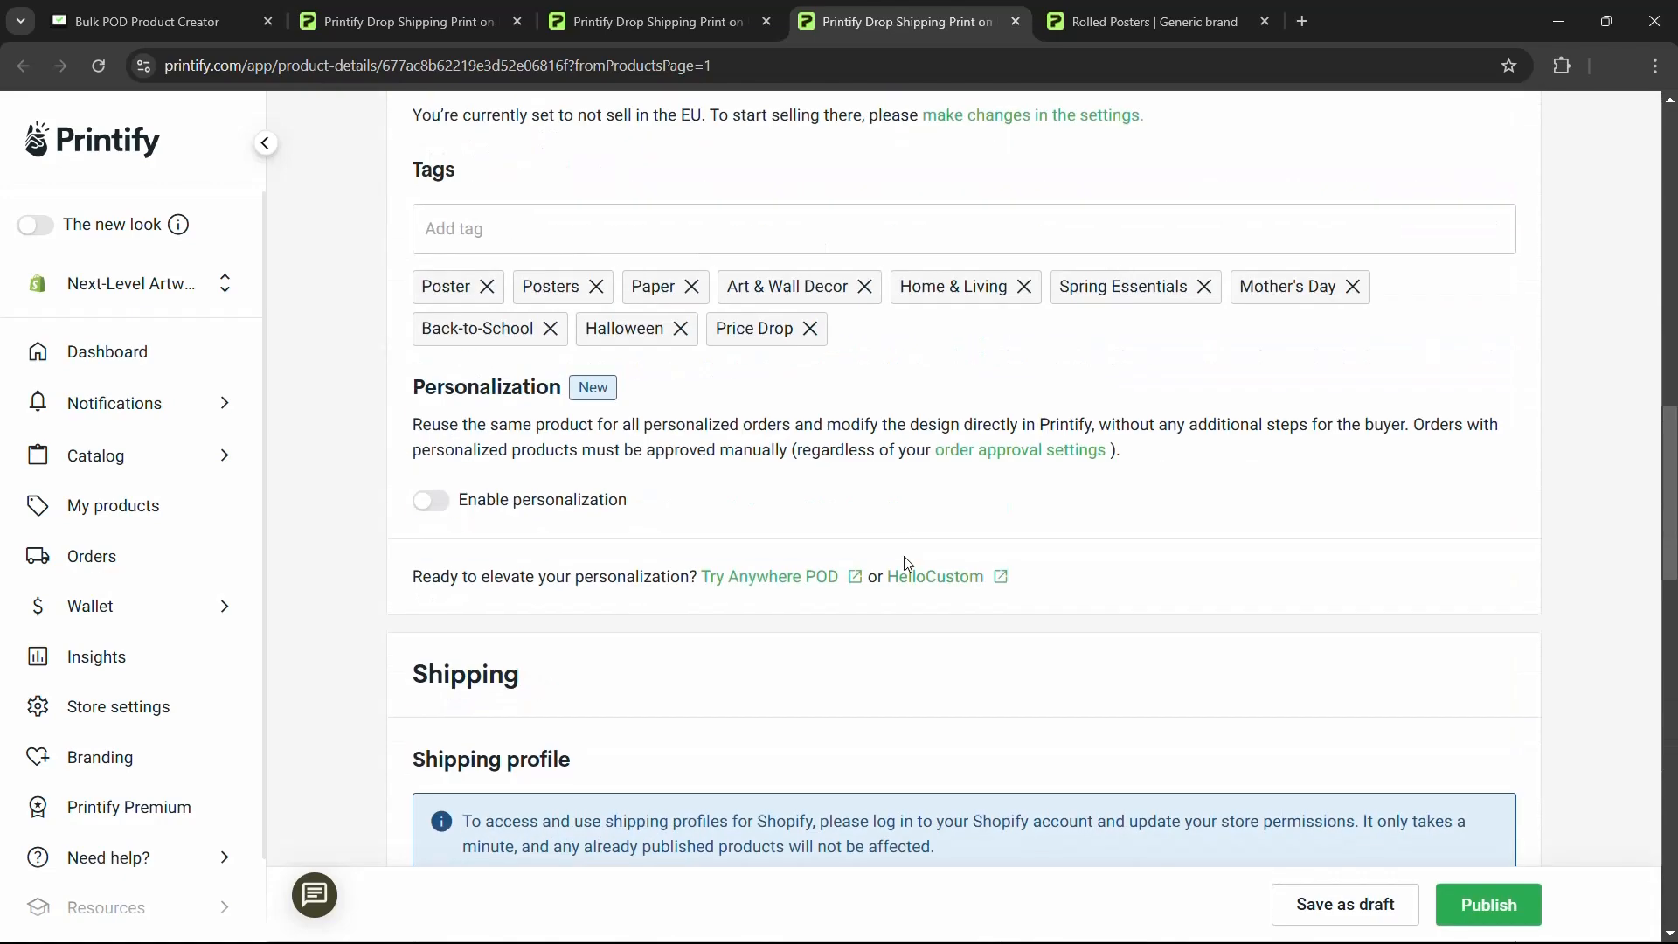
{"action": "double_click", "coordinate": [489, 58]}
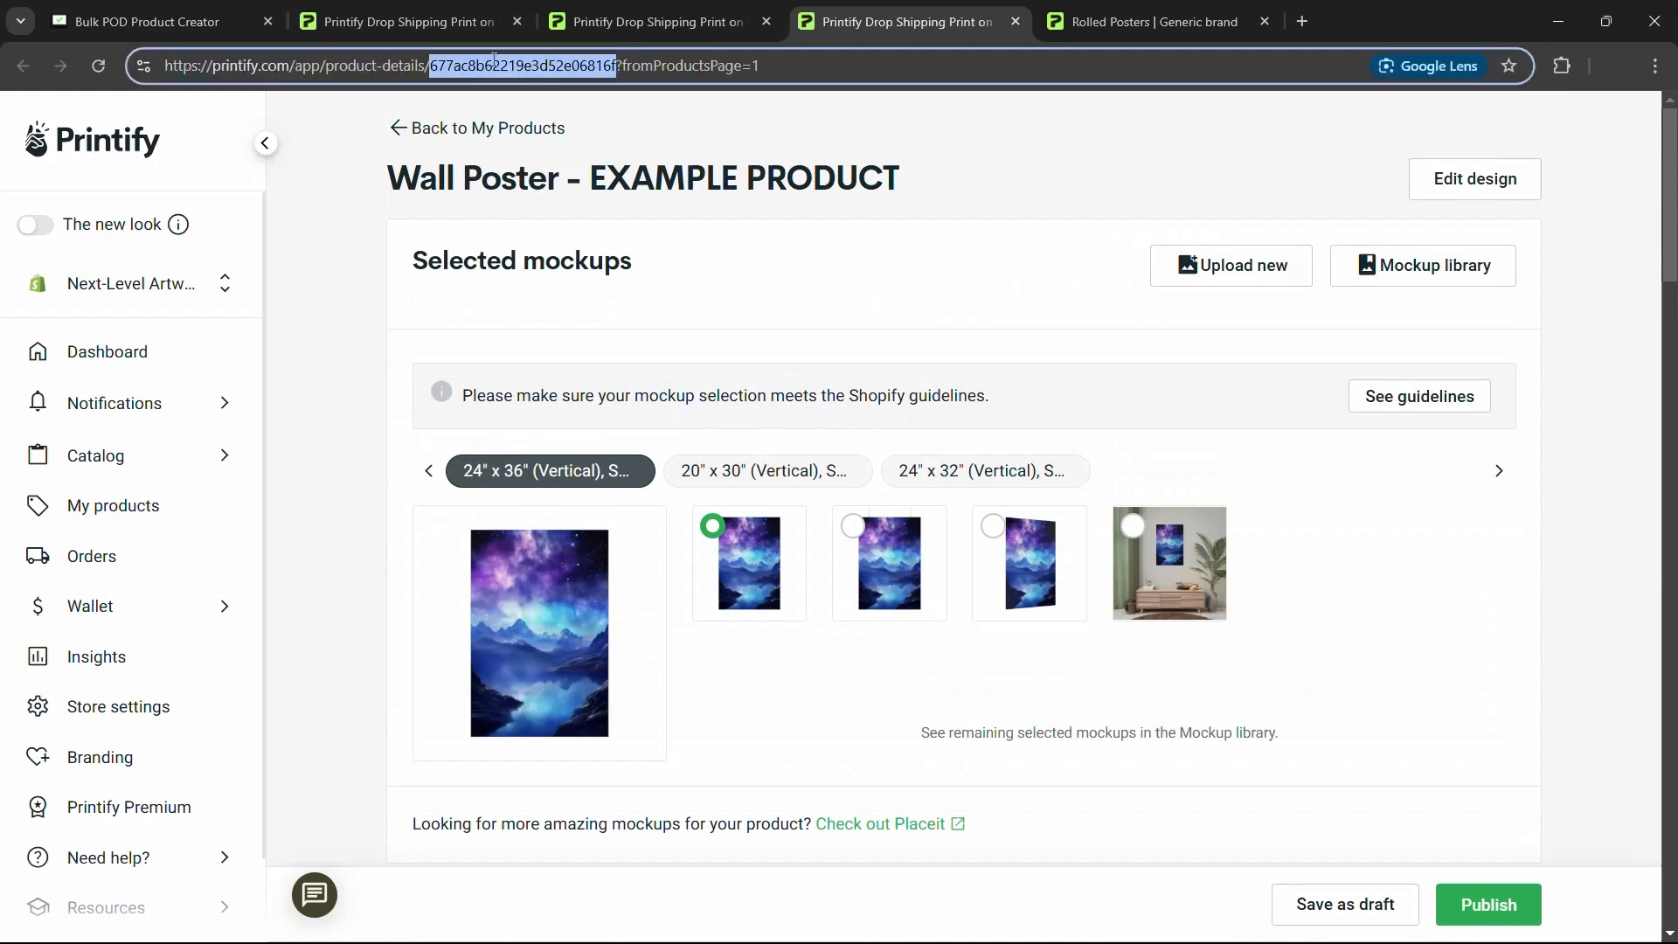
{"action": "left_click", "coordinate": [807, 65]}
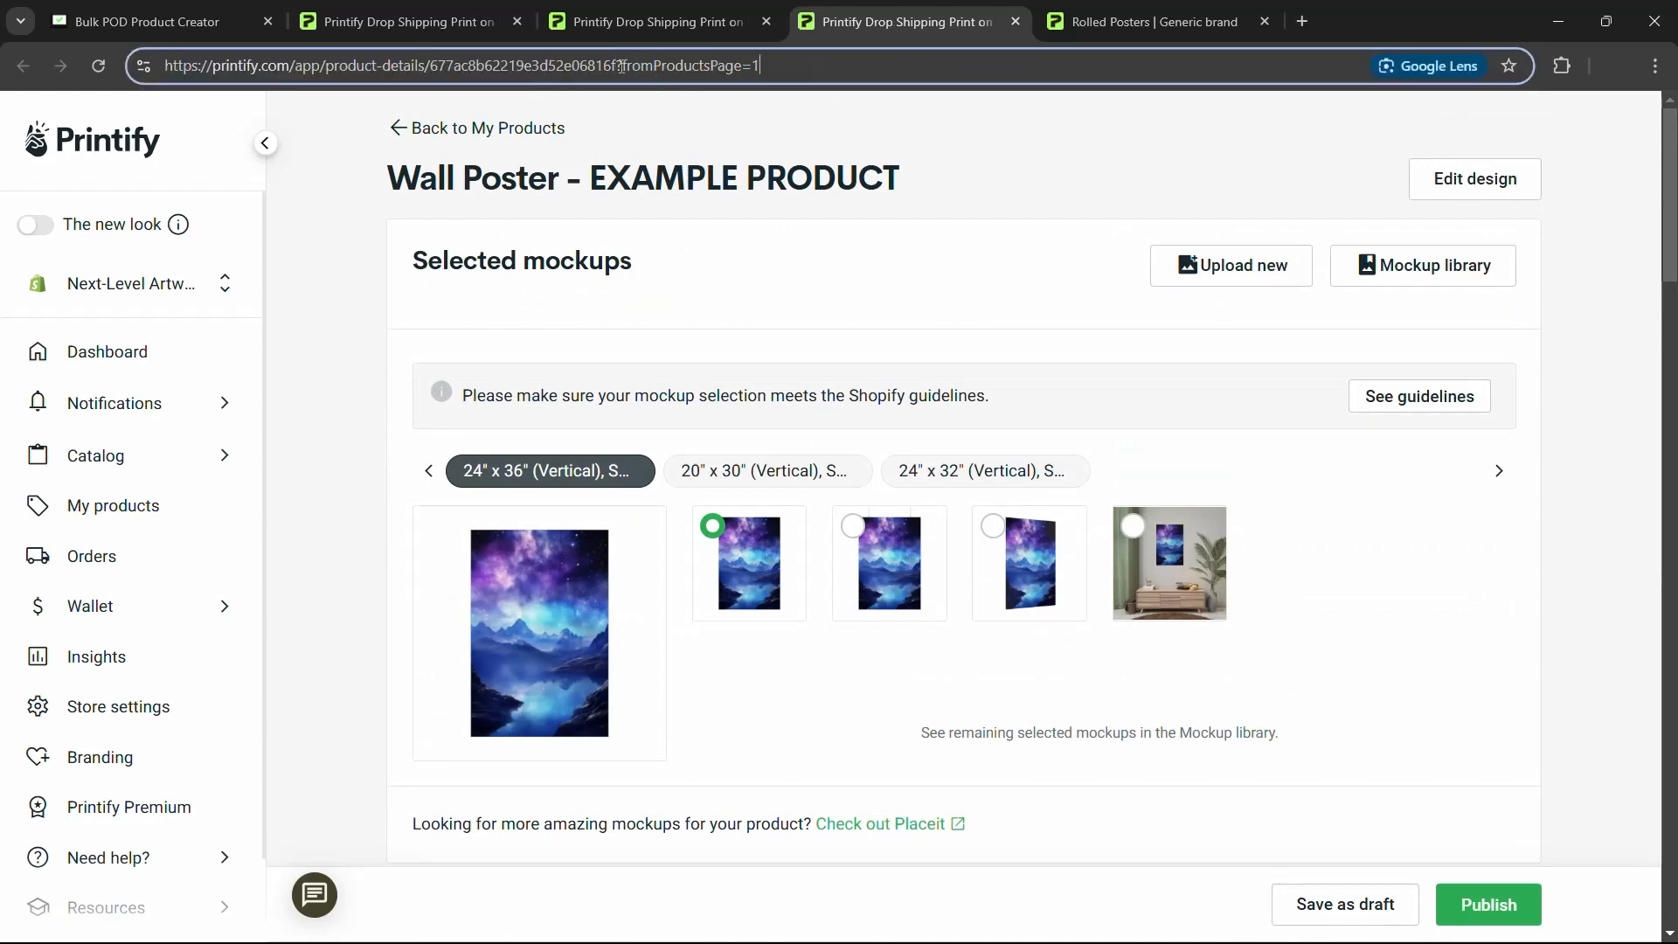
{"action": "left_click_drag", "start_coordinate": [617, 59], "coordinate": [439, 77]}
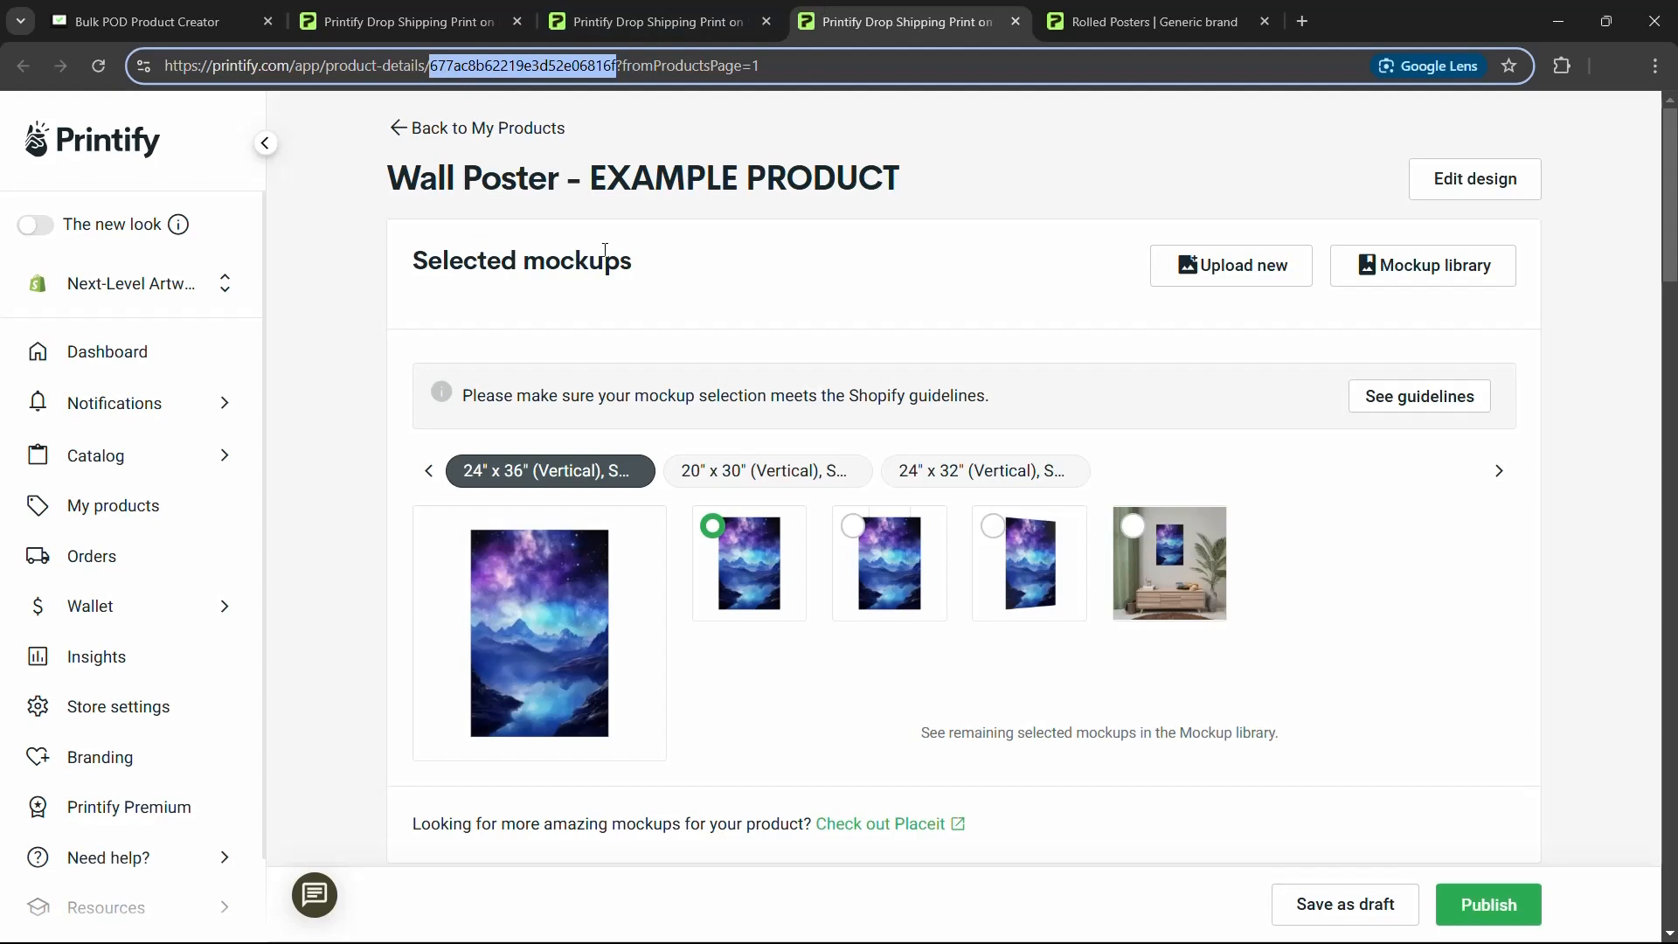
Step: In Bulk POD Product Creator, add a new example product with the copied ID 677ac8b62219e3d52e06816f and save it
{"action": "left_click", "coordinate": [245, 9]}
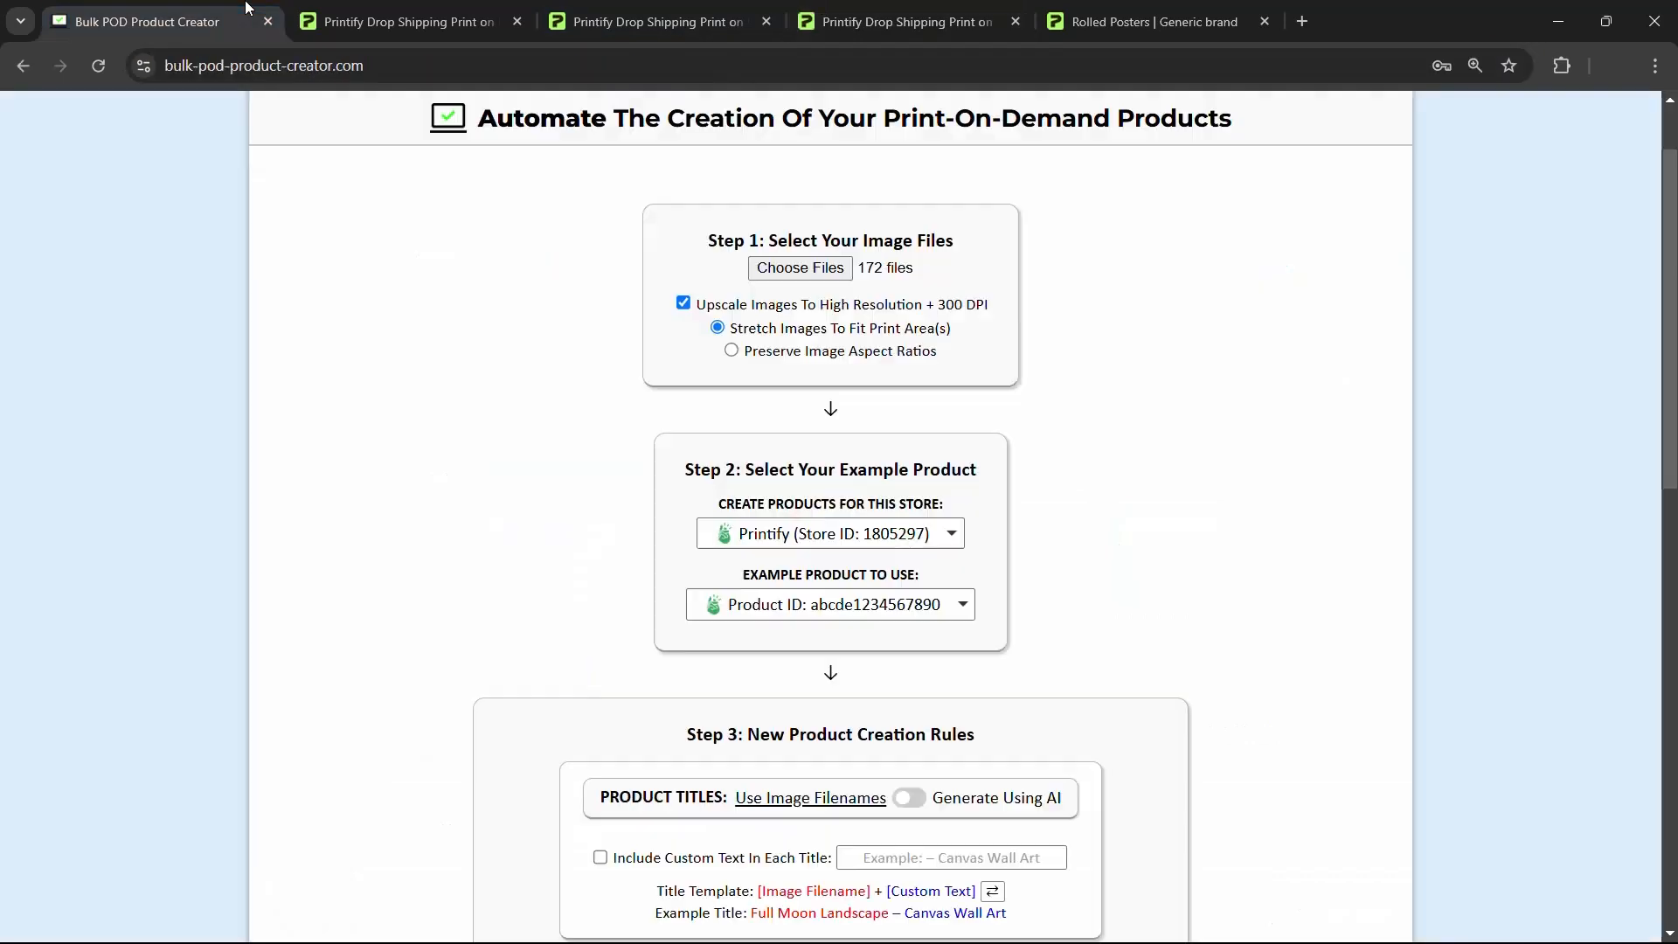
{"action": "left_click", "coordinate": [850, 612]}
{"action": "left_click", "coordinate": [835, 664]}
{"action": "left_click", "coordinate": [819, 526]}
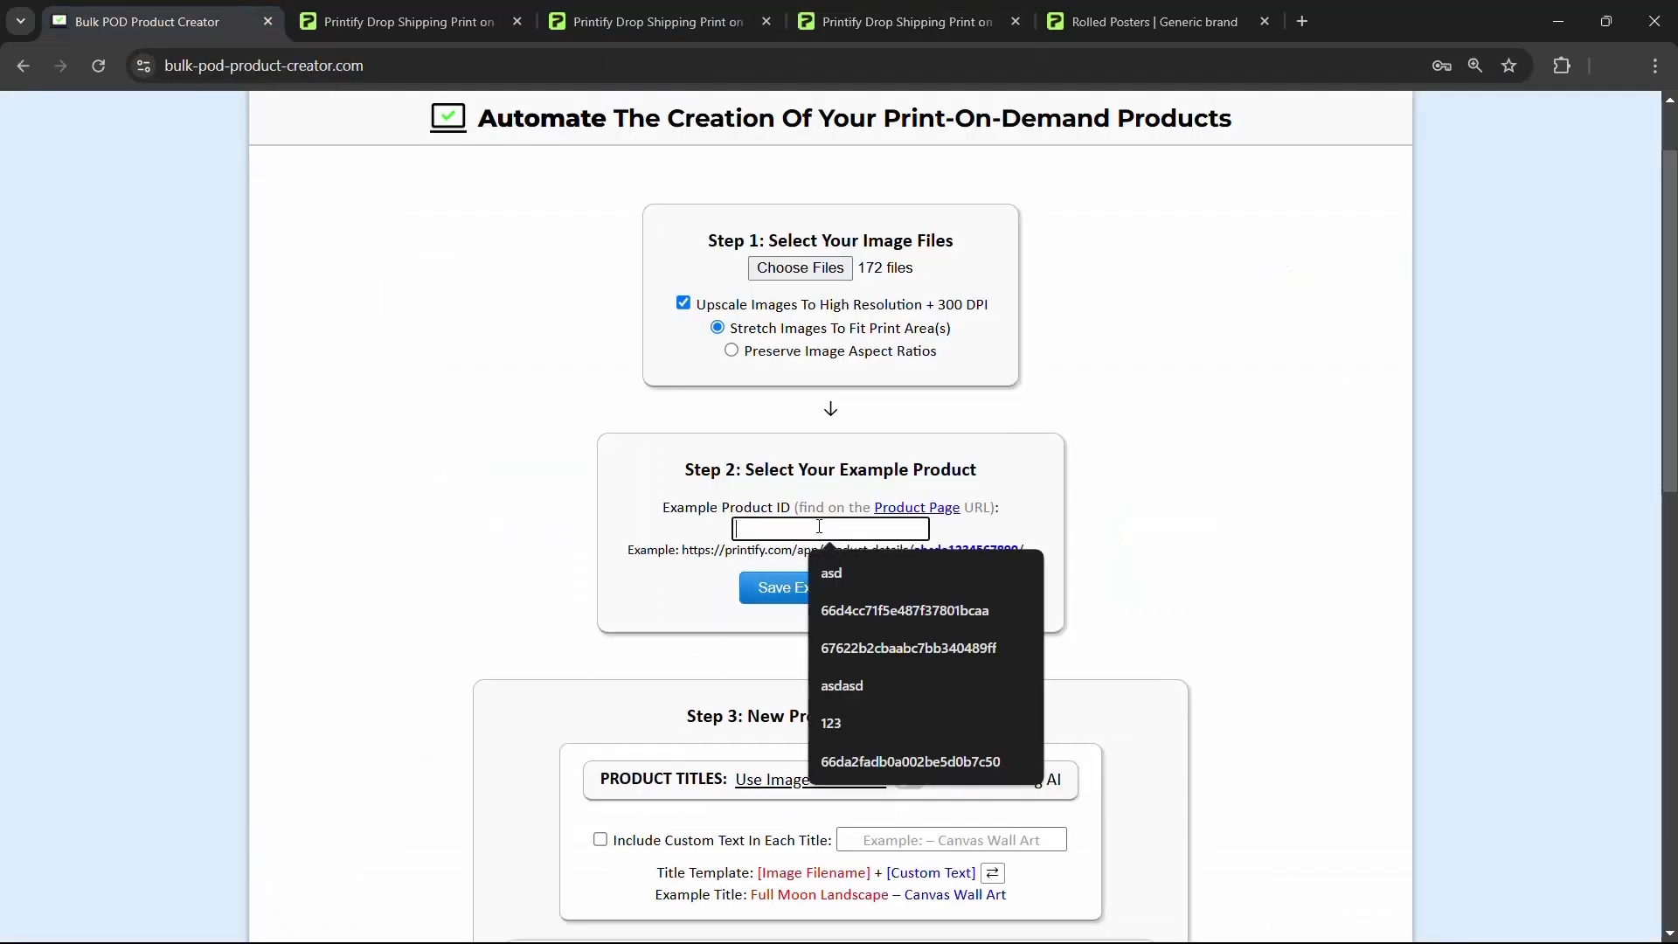
{"action": "type", "text": "677ac8b62211e3d52e06816f"}
{"action": "left_click", "coordinate": [869, 588]}
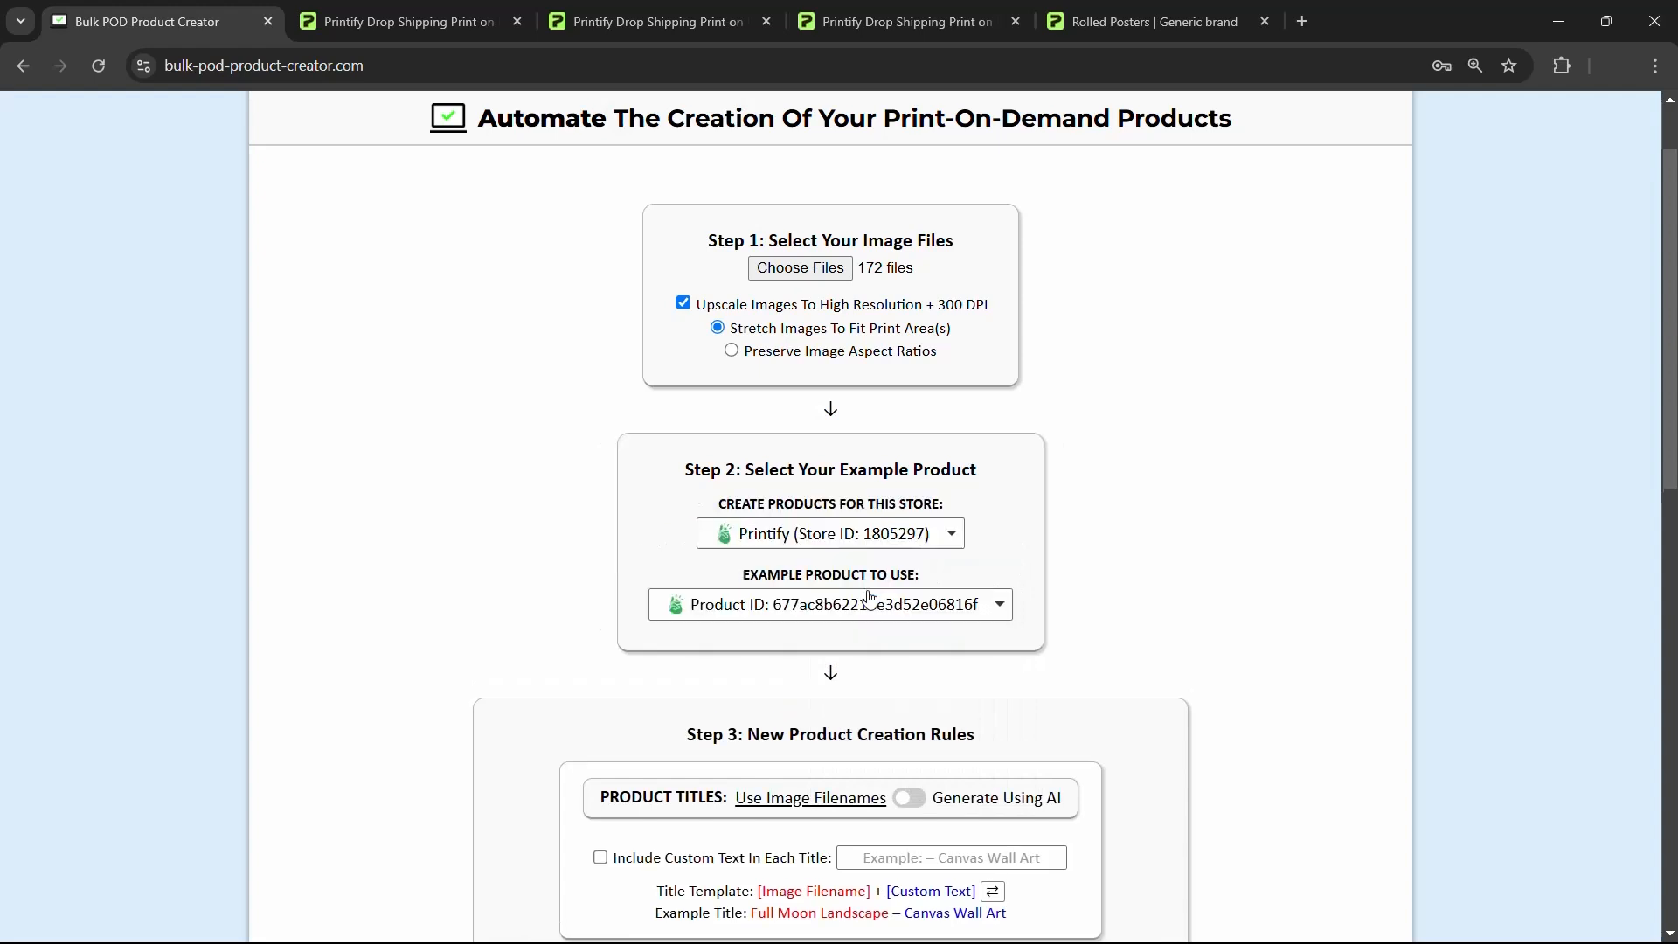
Step: Look over the image file settings and the new product creation rules for titles, descriptions and tags in Bulk POD Product Creator
{"action": "scroll", "coordinate": [1338, 536], "scroll_direction": "down", "scroll_amount": 5}
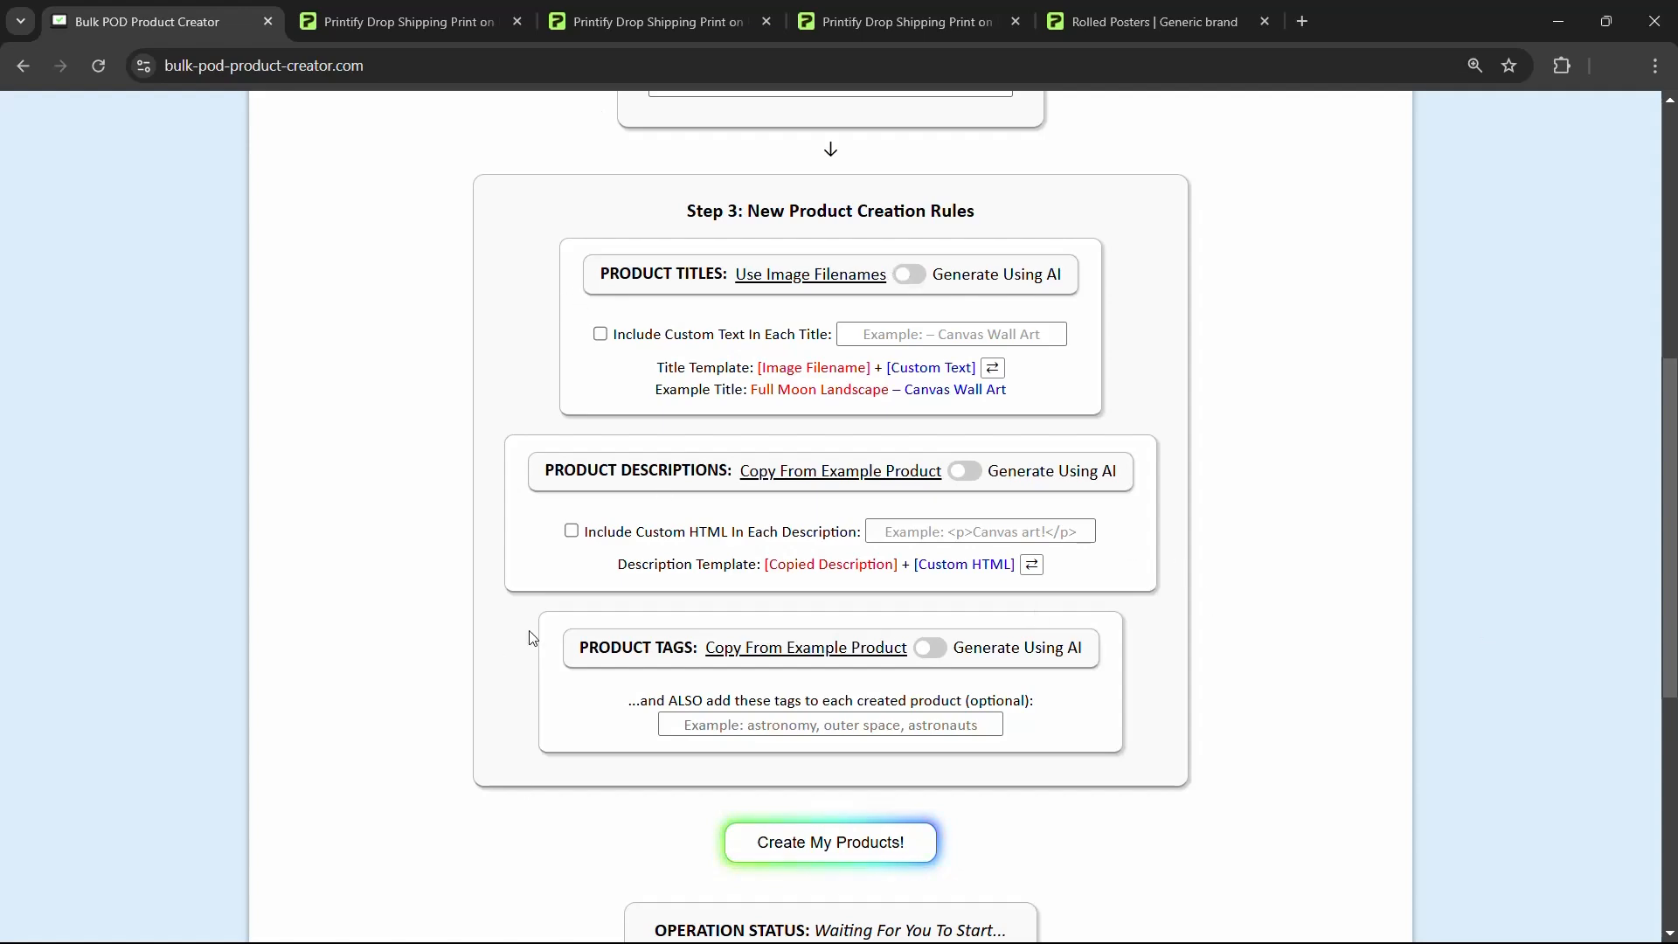
{"action": "left_click", "coordinate": [874, 21]}
{"action": "left_click", "coordinate": [243, 28]}
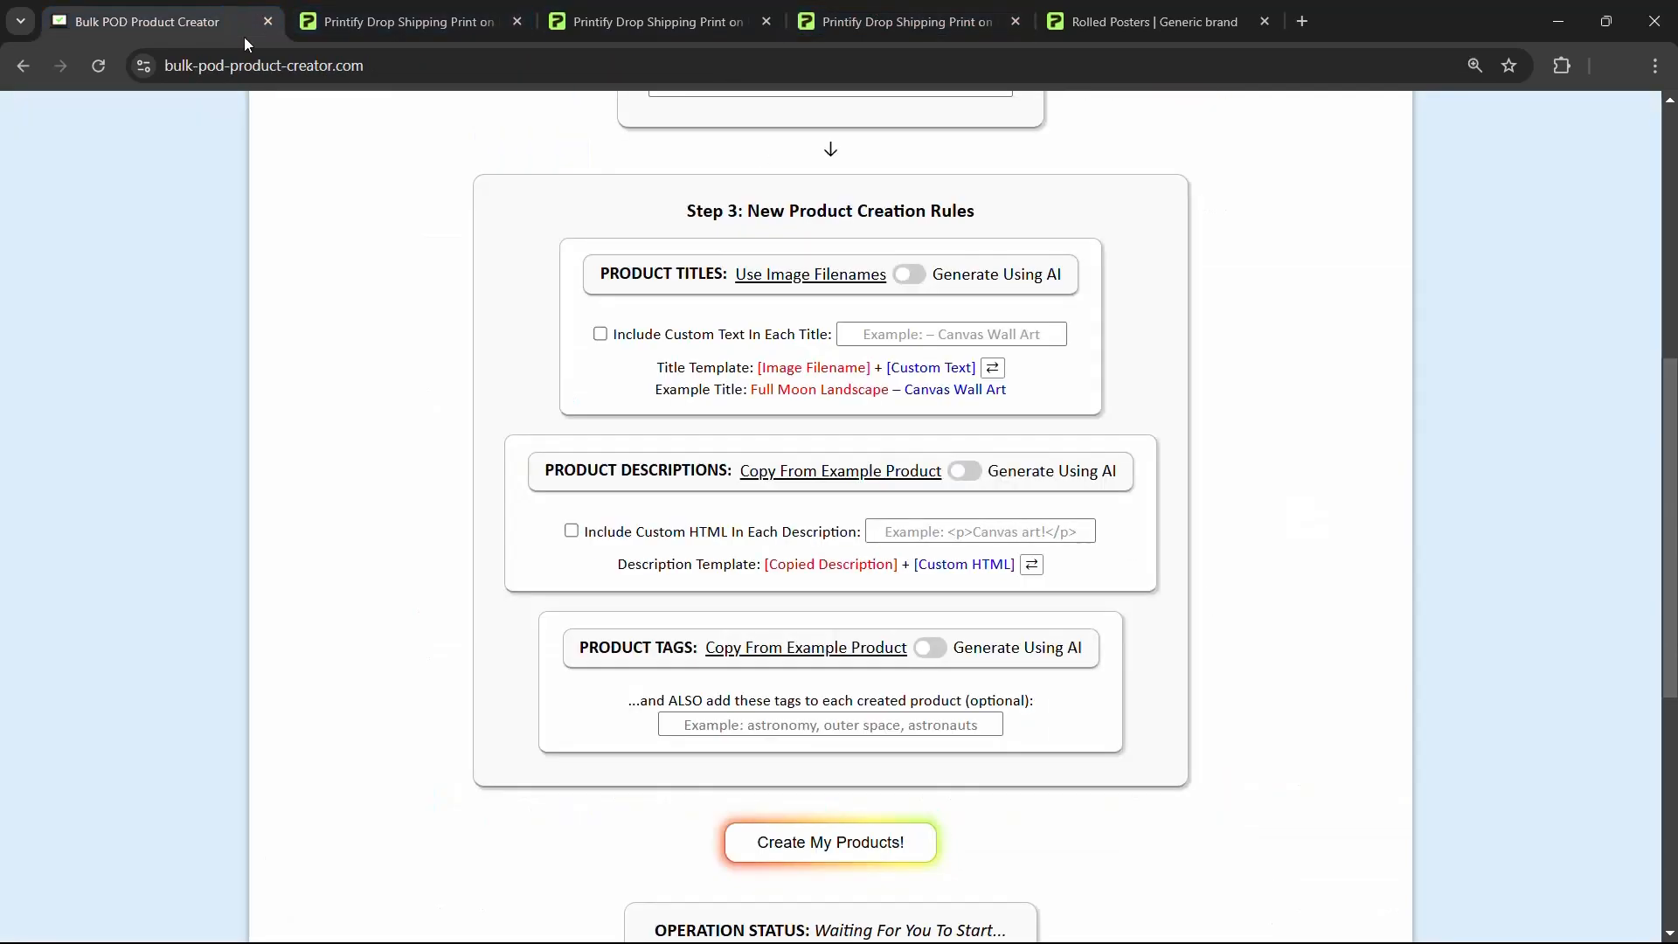
{"action": "scroll", "coordinate": [944, 421], "scroll_direction": "up", "scroll_amount": 8}
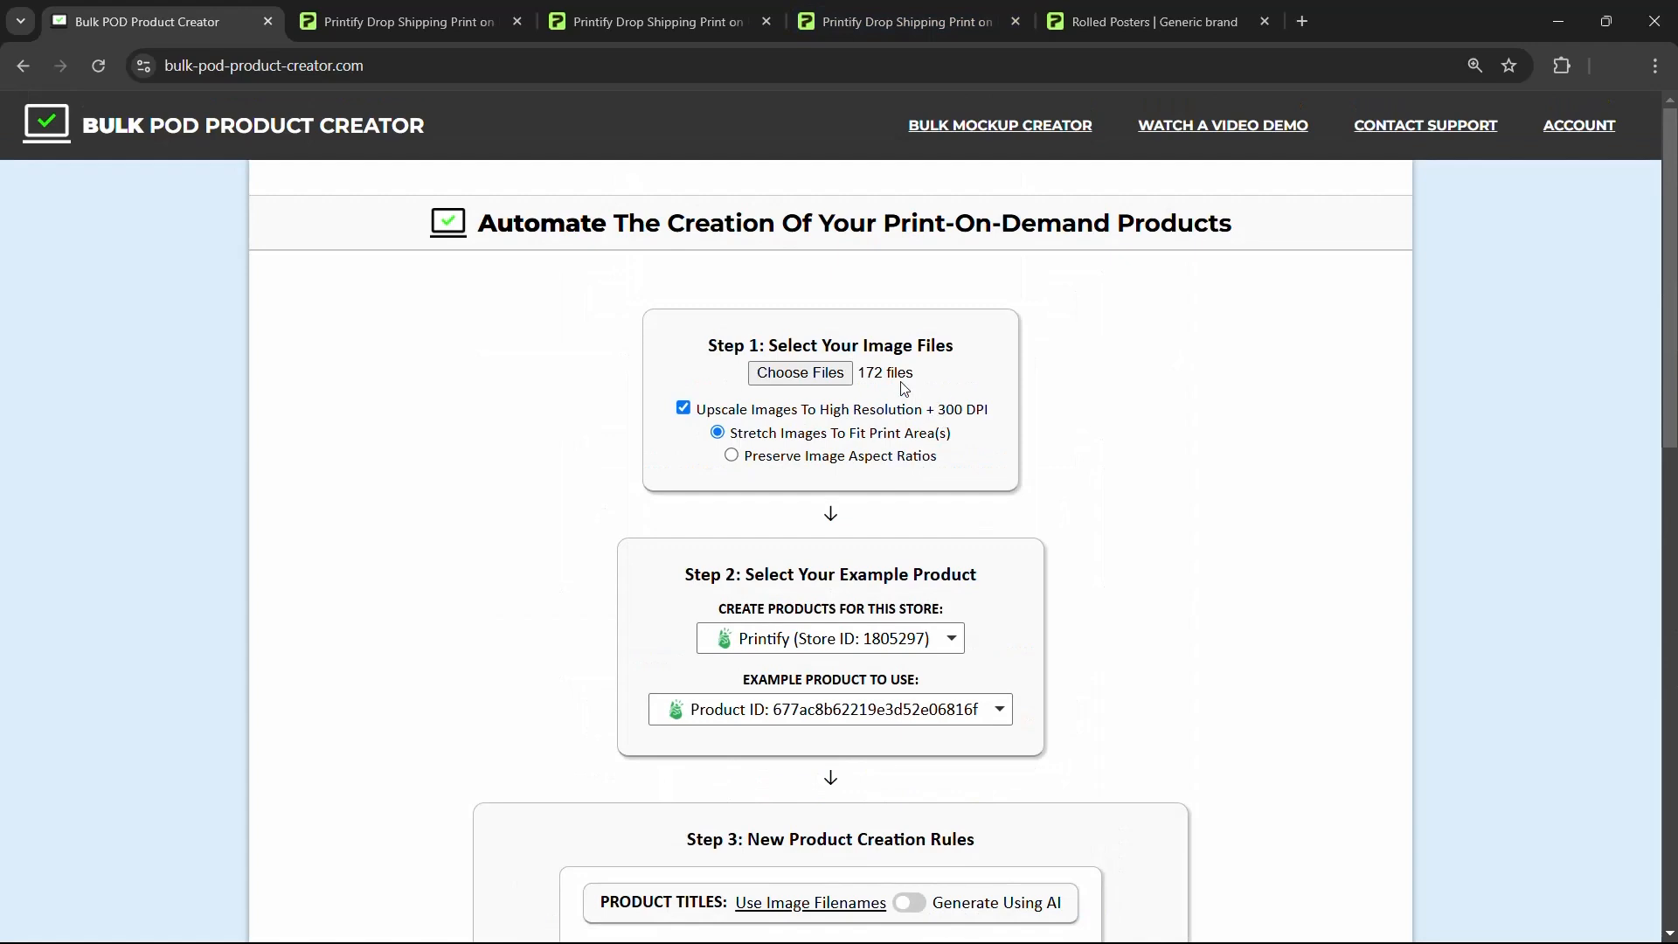
{"action": "scroll", "coordinate": [1128, 429], "scroll_direction": "down", "scroll_amount": 8}
{"action": "scroll", "coordinate": [1127, 432], "scroll_direction": "up", "scroll_amount": 1}
Step: Return to the example product in Printify and replace "Wall Poster" in its title with "A Beautiful Galactic Lake Landscape"
{"action": "left_click", "coordinate": [905, 21]}
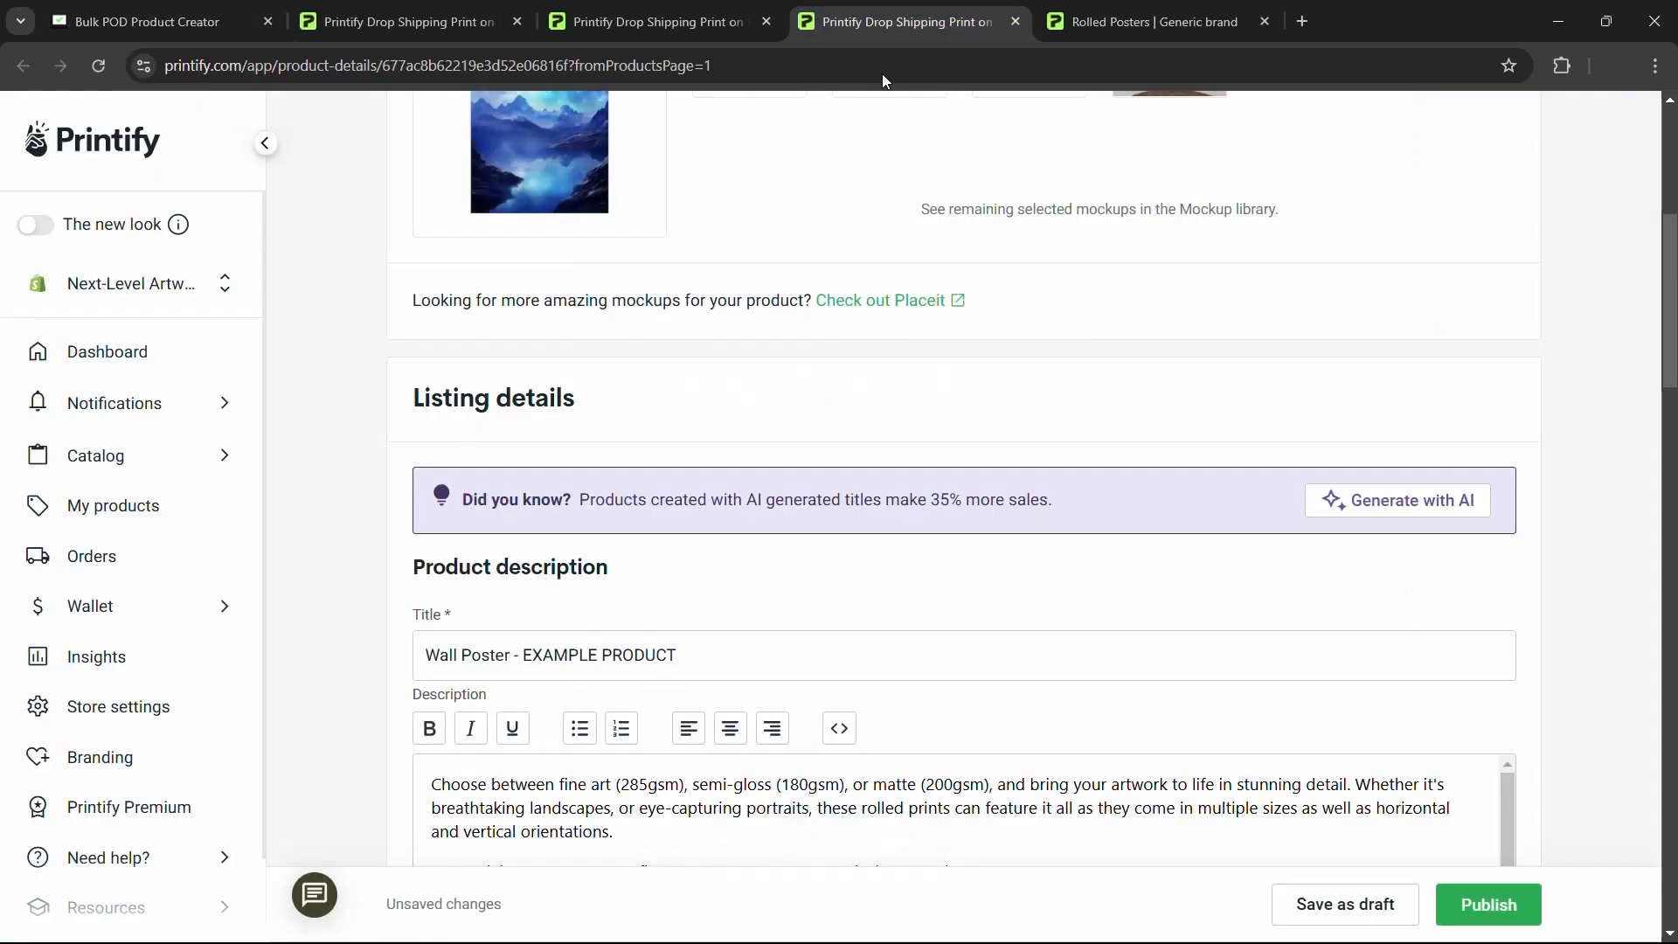
{"action": "scroll", "coordinate": [568, 463], "scroll_direction": "up", "scroll_amount": 4}
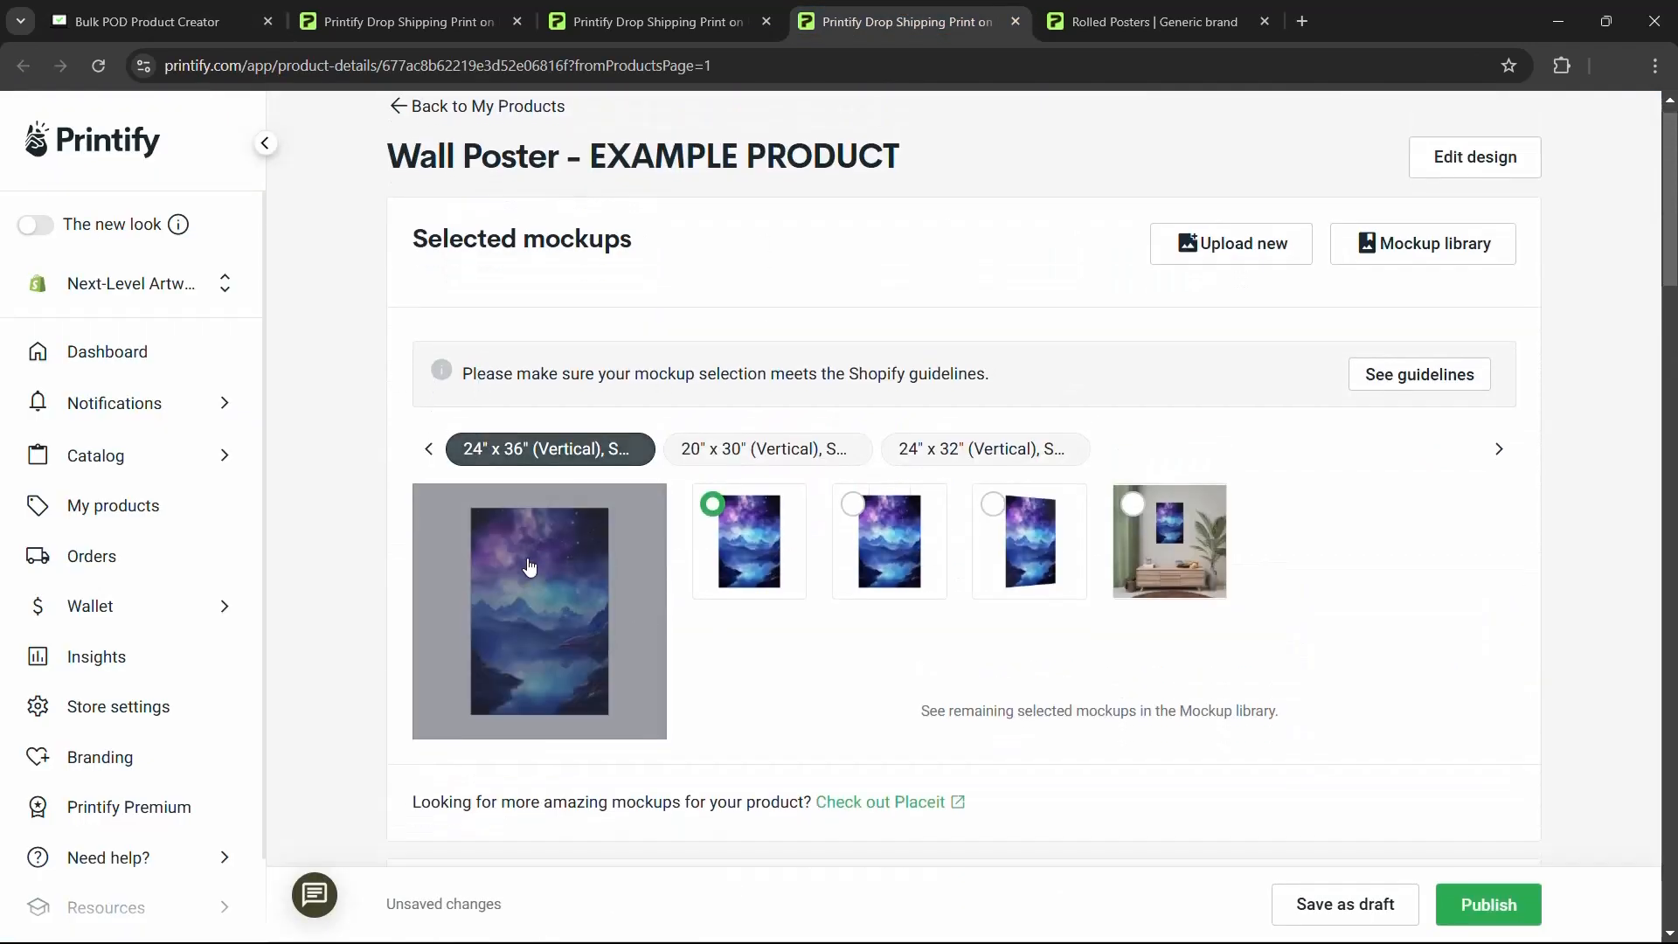
{"action": "scroll", "coordinate": [535, 569], "scroll_direction": "down", "scroll_amount": 5}
{"action": "left_click_drag", "start_coordinate": [510, 654], "coordinate": [288, 654]}
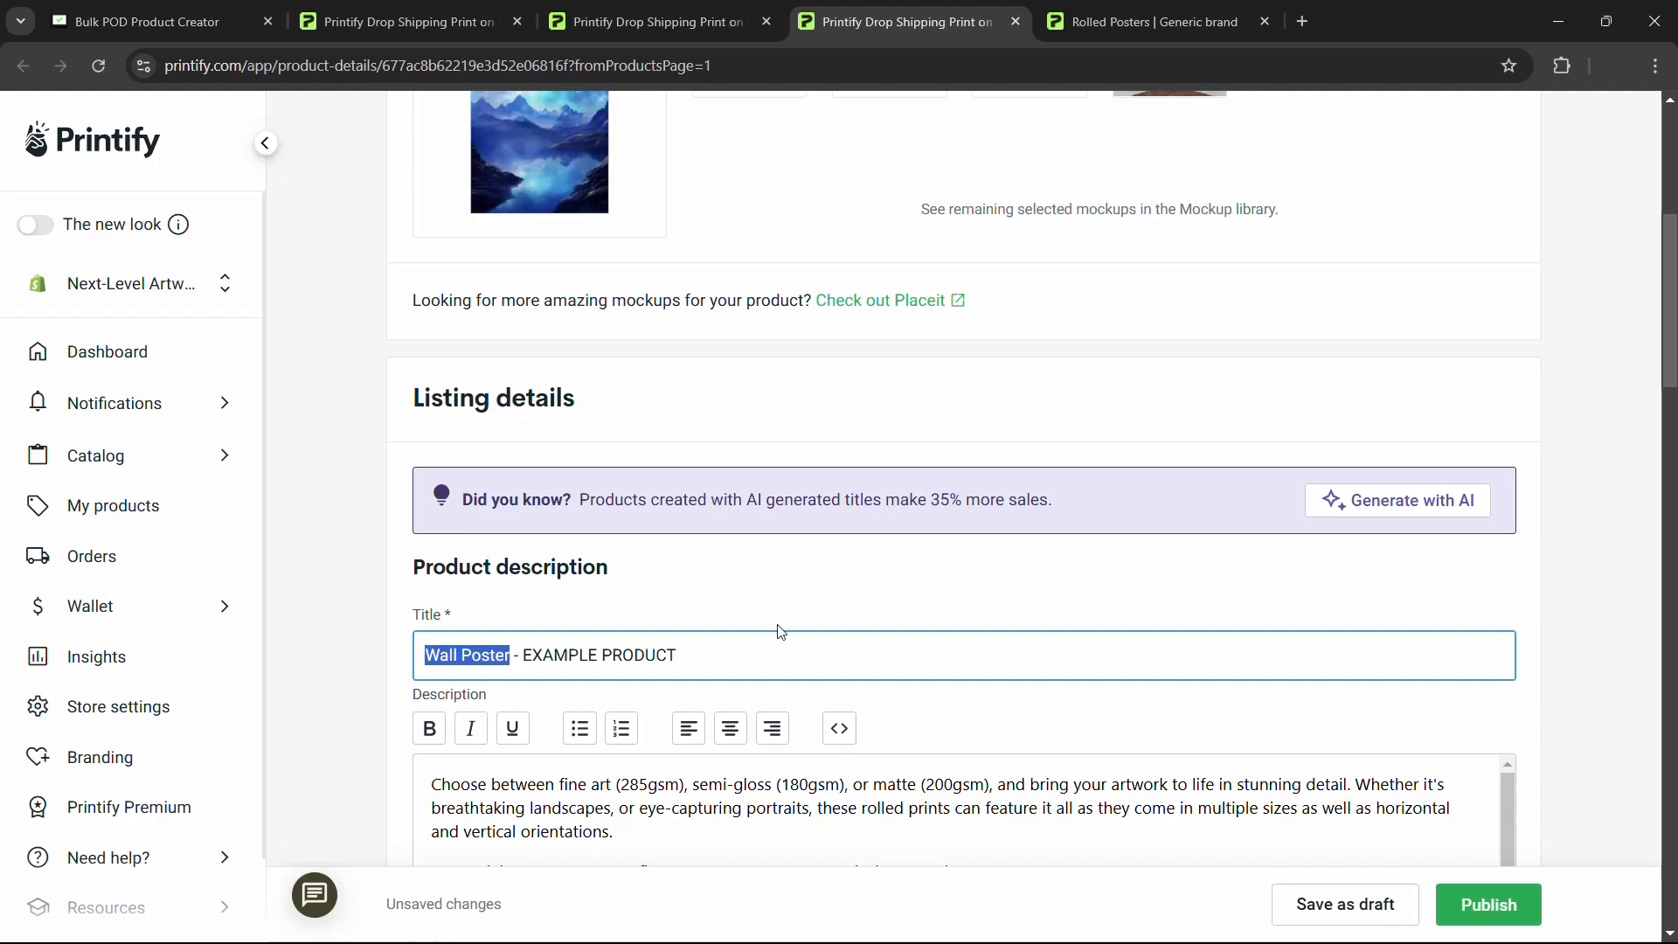
{"action": "type", "text": "A Beautiful Gala"}
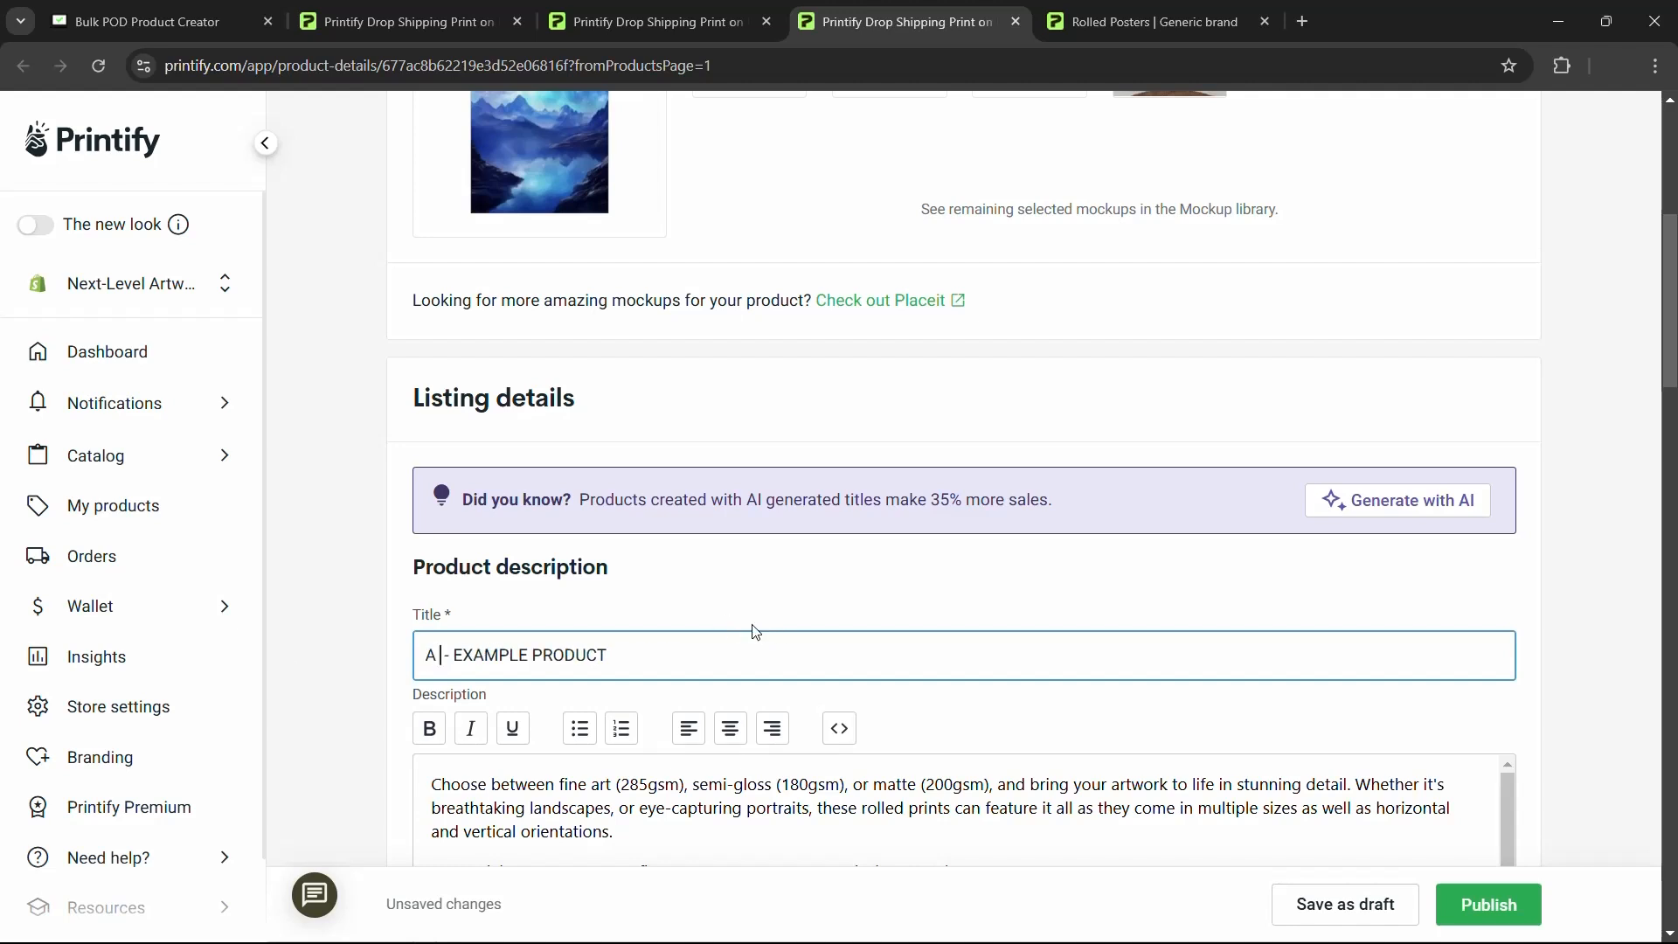
{"action": "type", "text": "ctic Lake "}
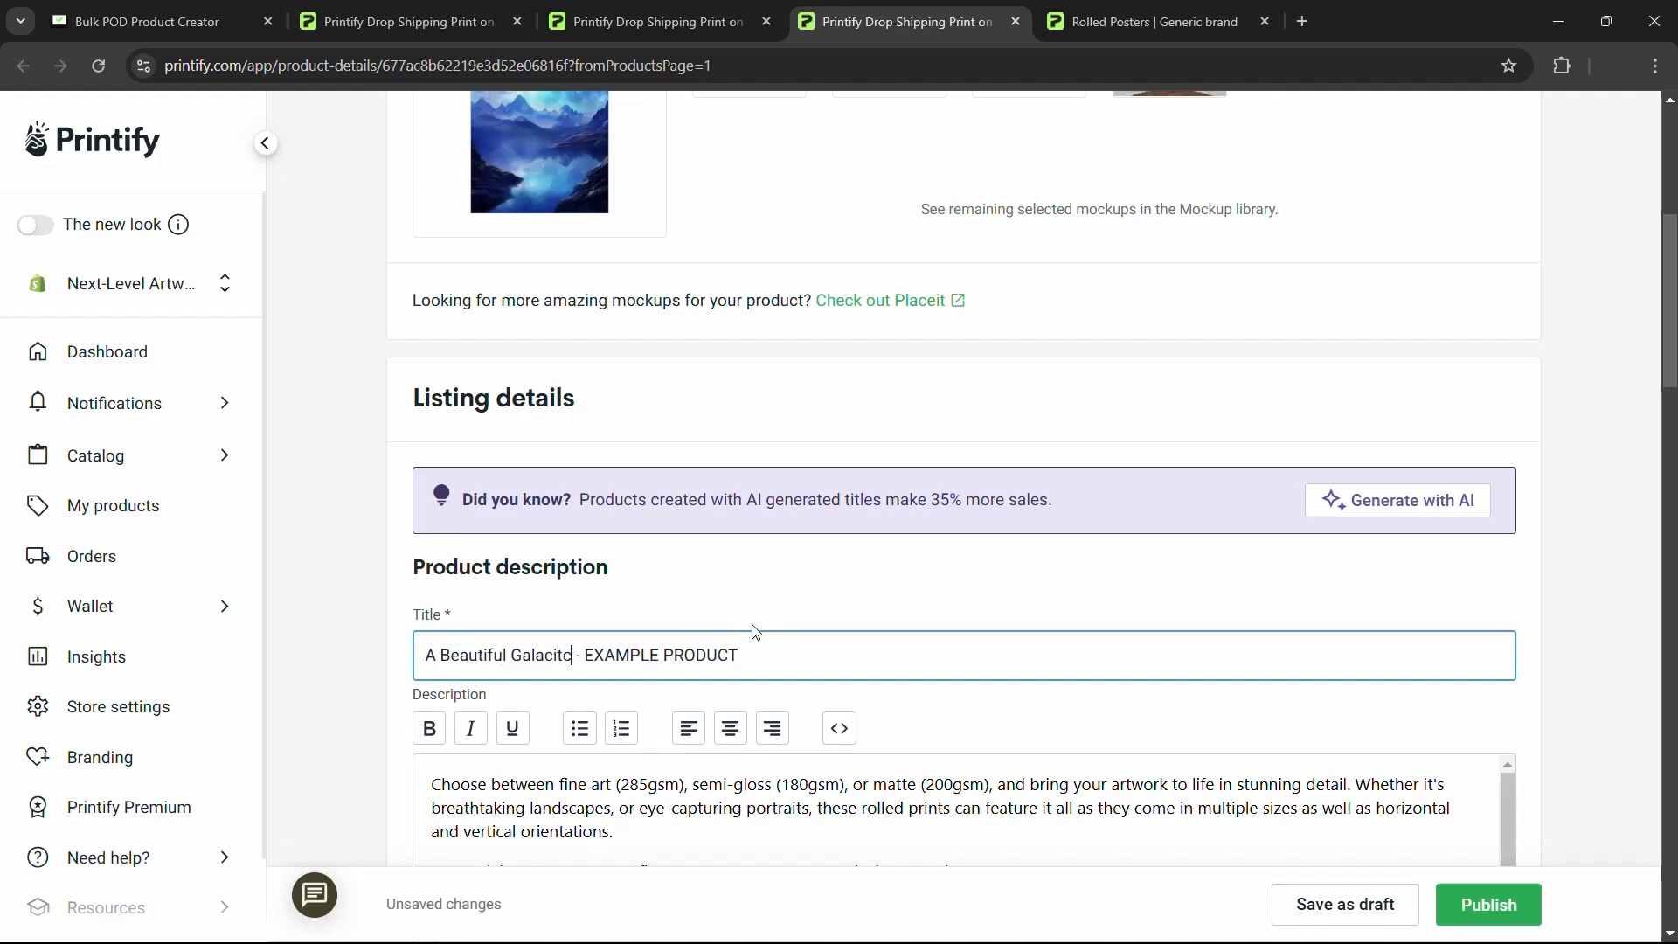
{"action": "type", "text": "Landscape"}
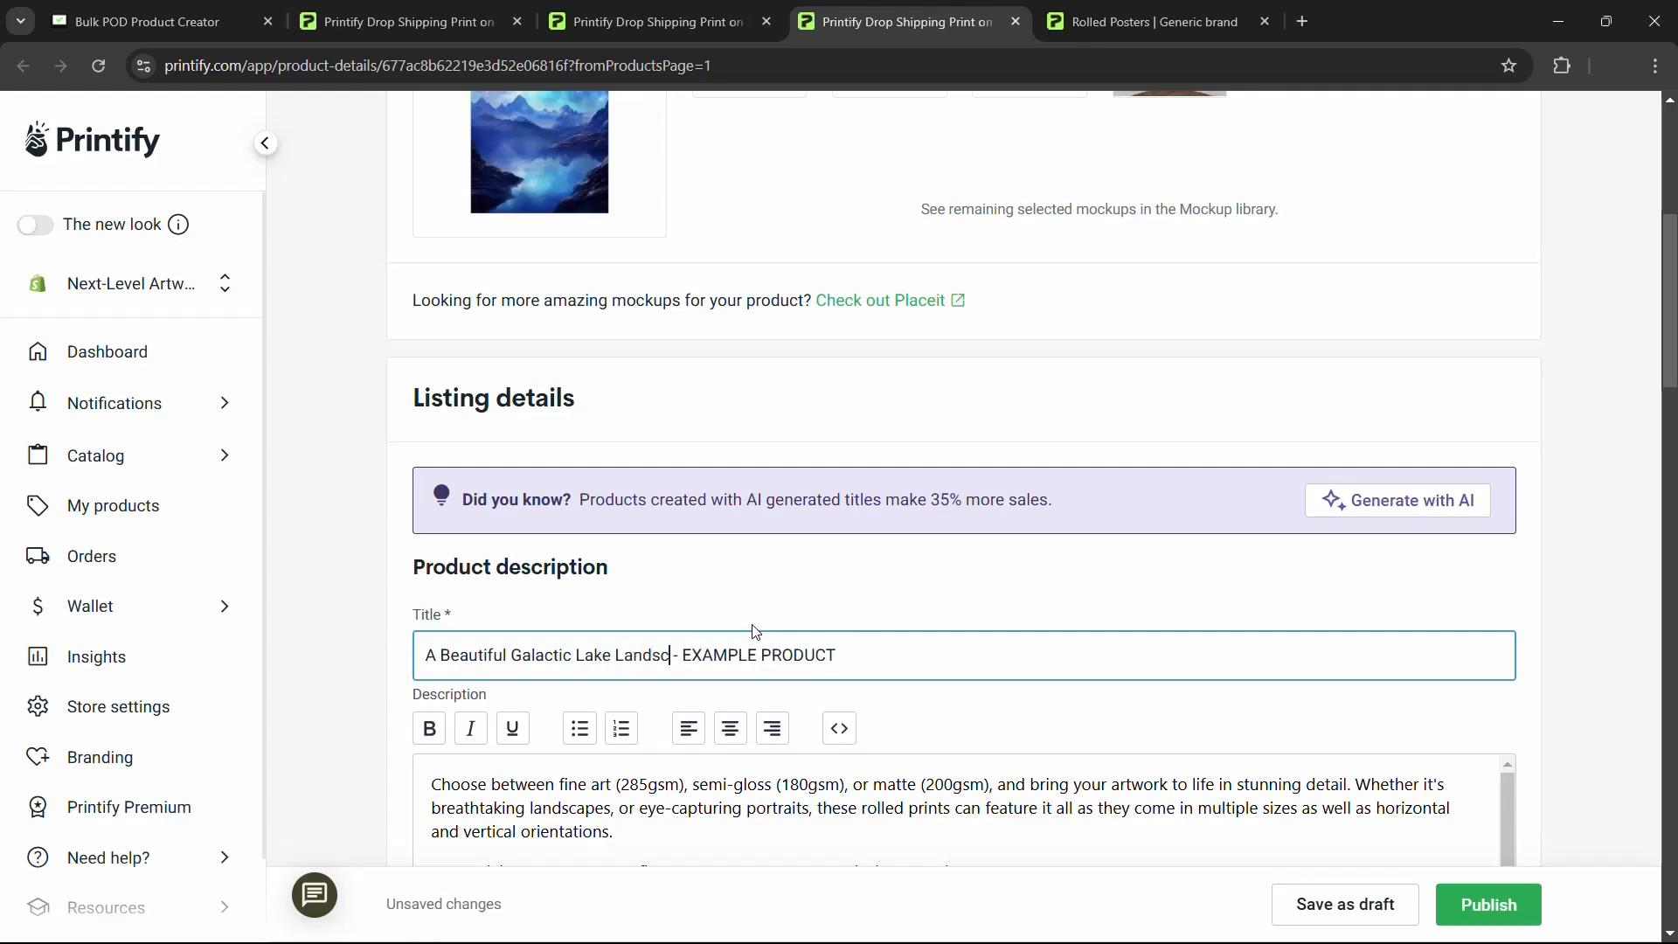
Step: Add the paragraph "This artwork scene features a breathtaking galaxy above a mountain landscape lake scene." at the start of the product description
{"action": "scroll", "coordinate": [1154, 315], "scroll_direction": "down", "scroll_amount": 2}
{"action": "left_click", "coordinate": [656, 617]}
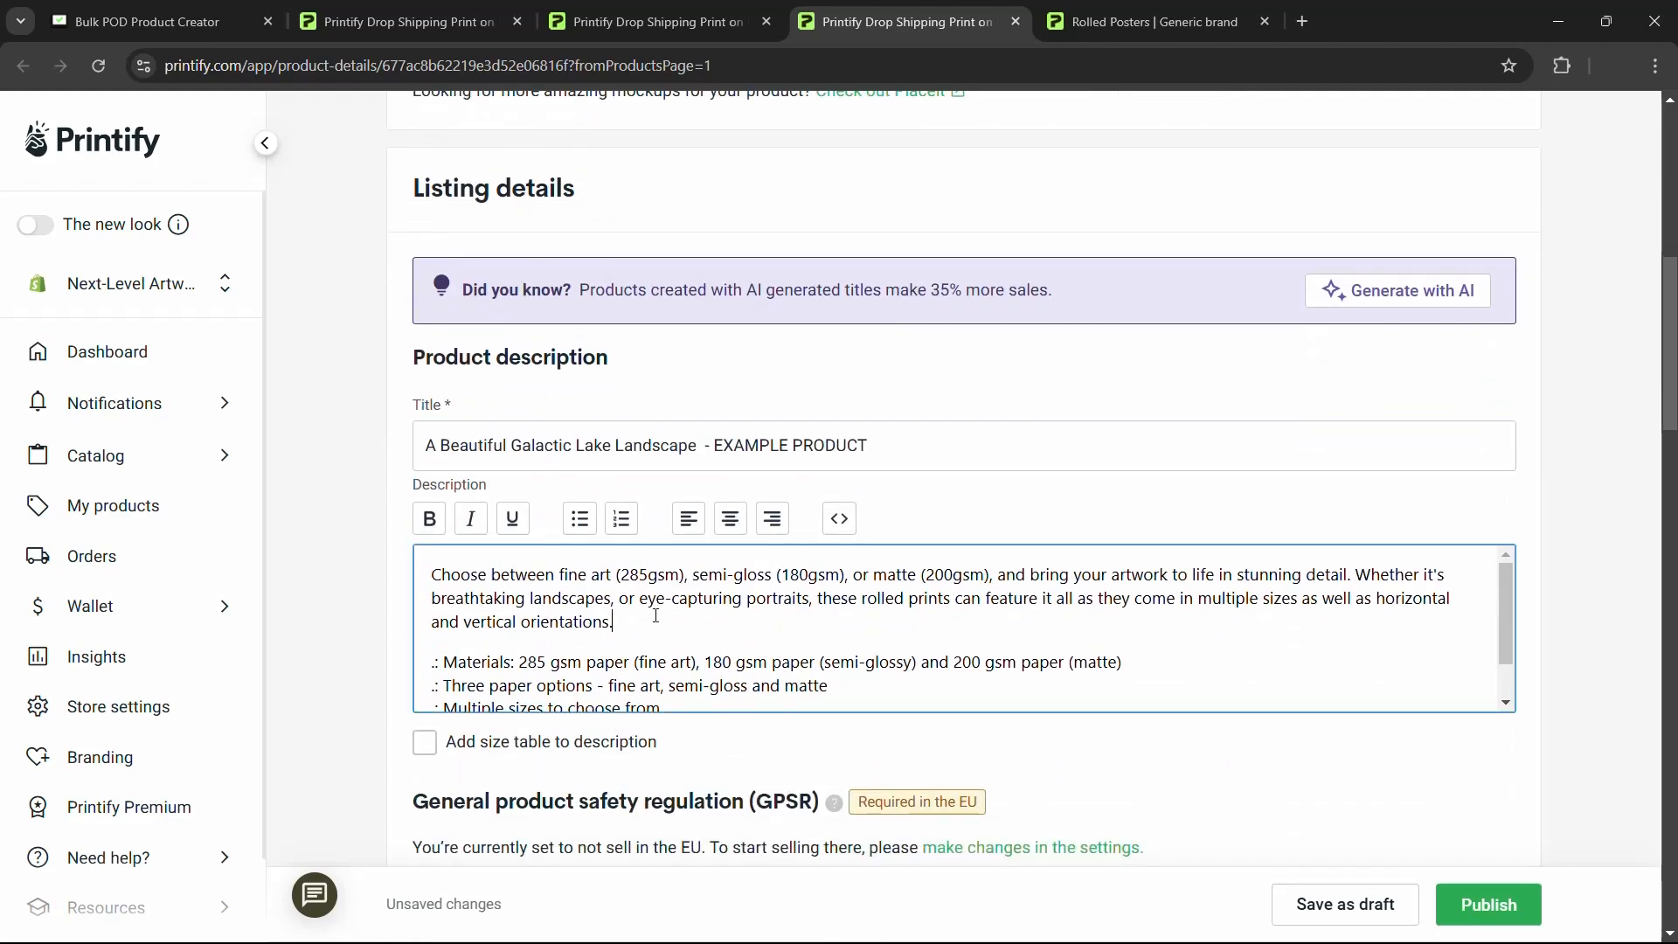
{"action": "key", "text": "Return"}
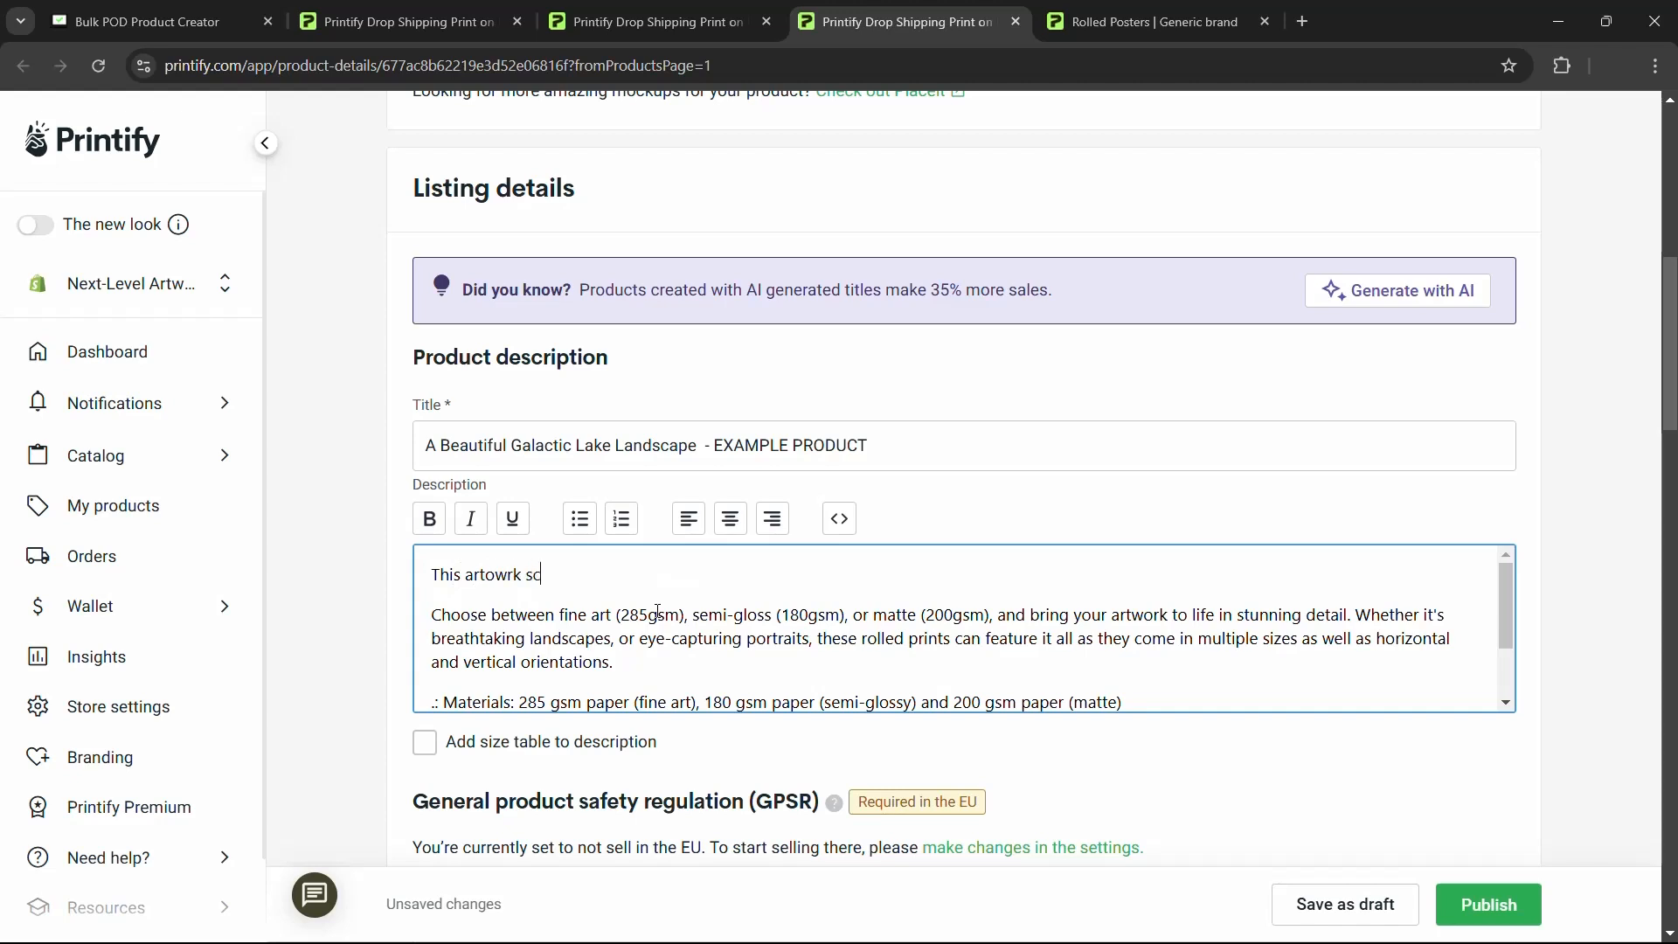
{"action": "type", "text": "This artwork scene features a breathtaking galac"}
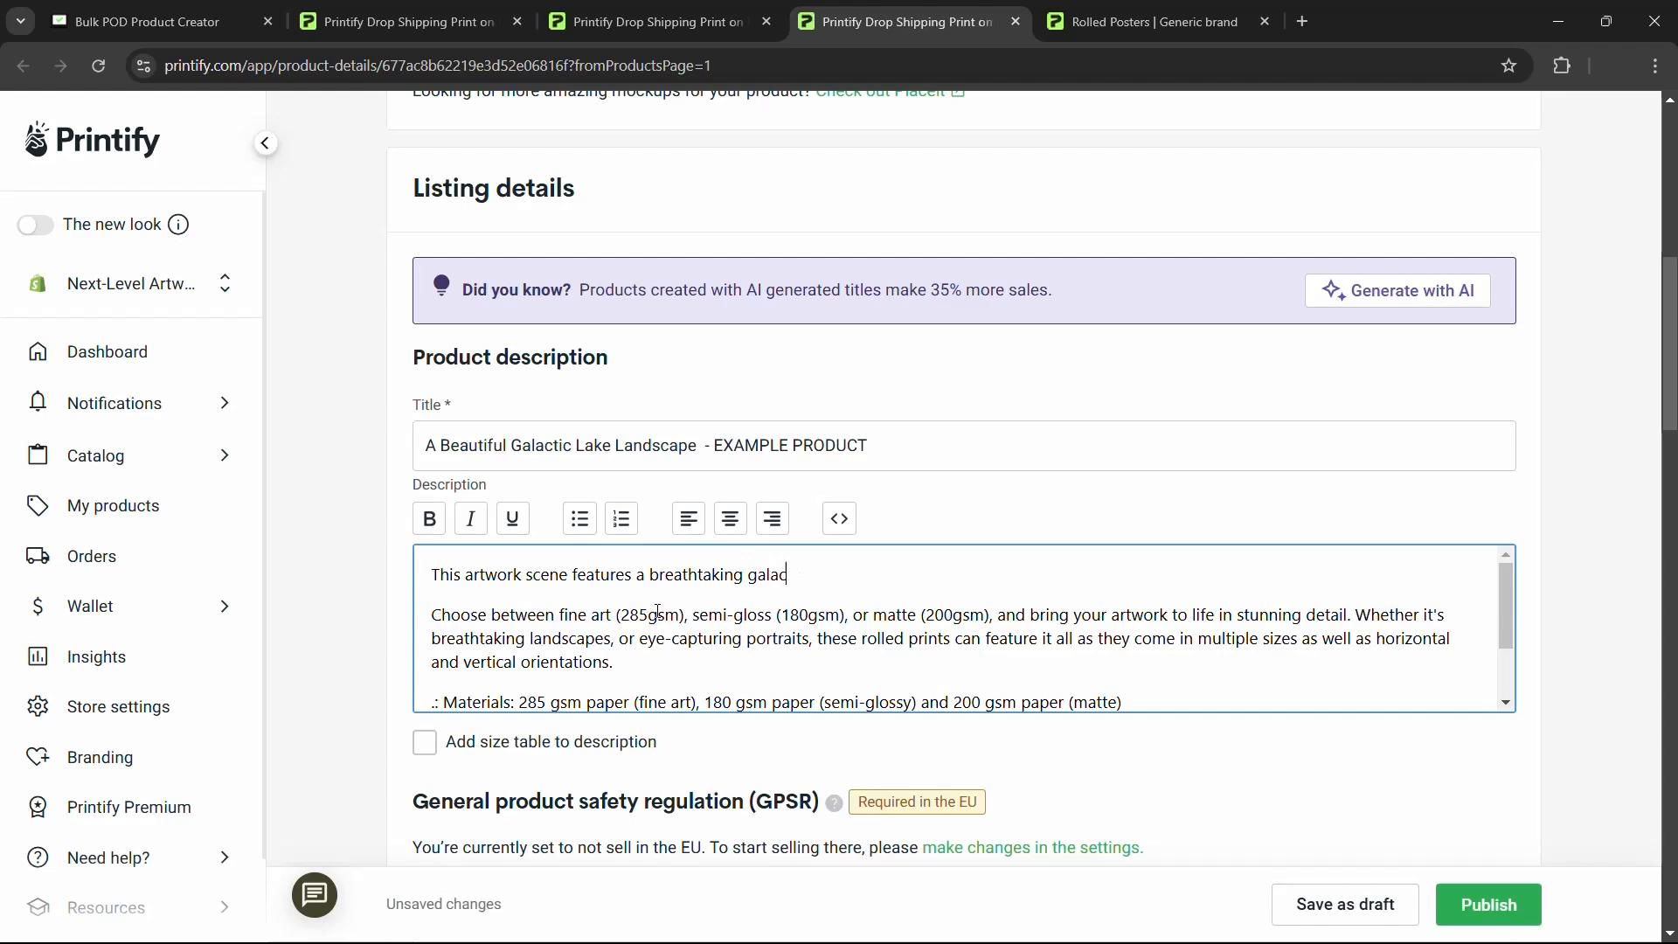
{"action": "key", "text": "BackSpace"}
{"action": "type", "text": "xy above a mountain landscape lak"}
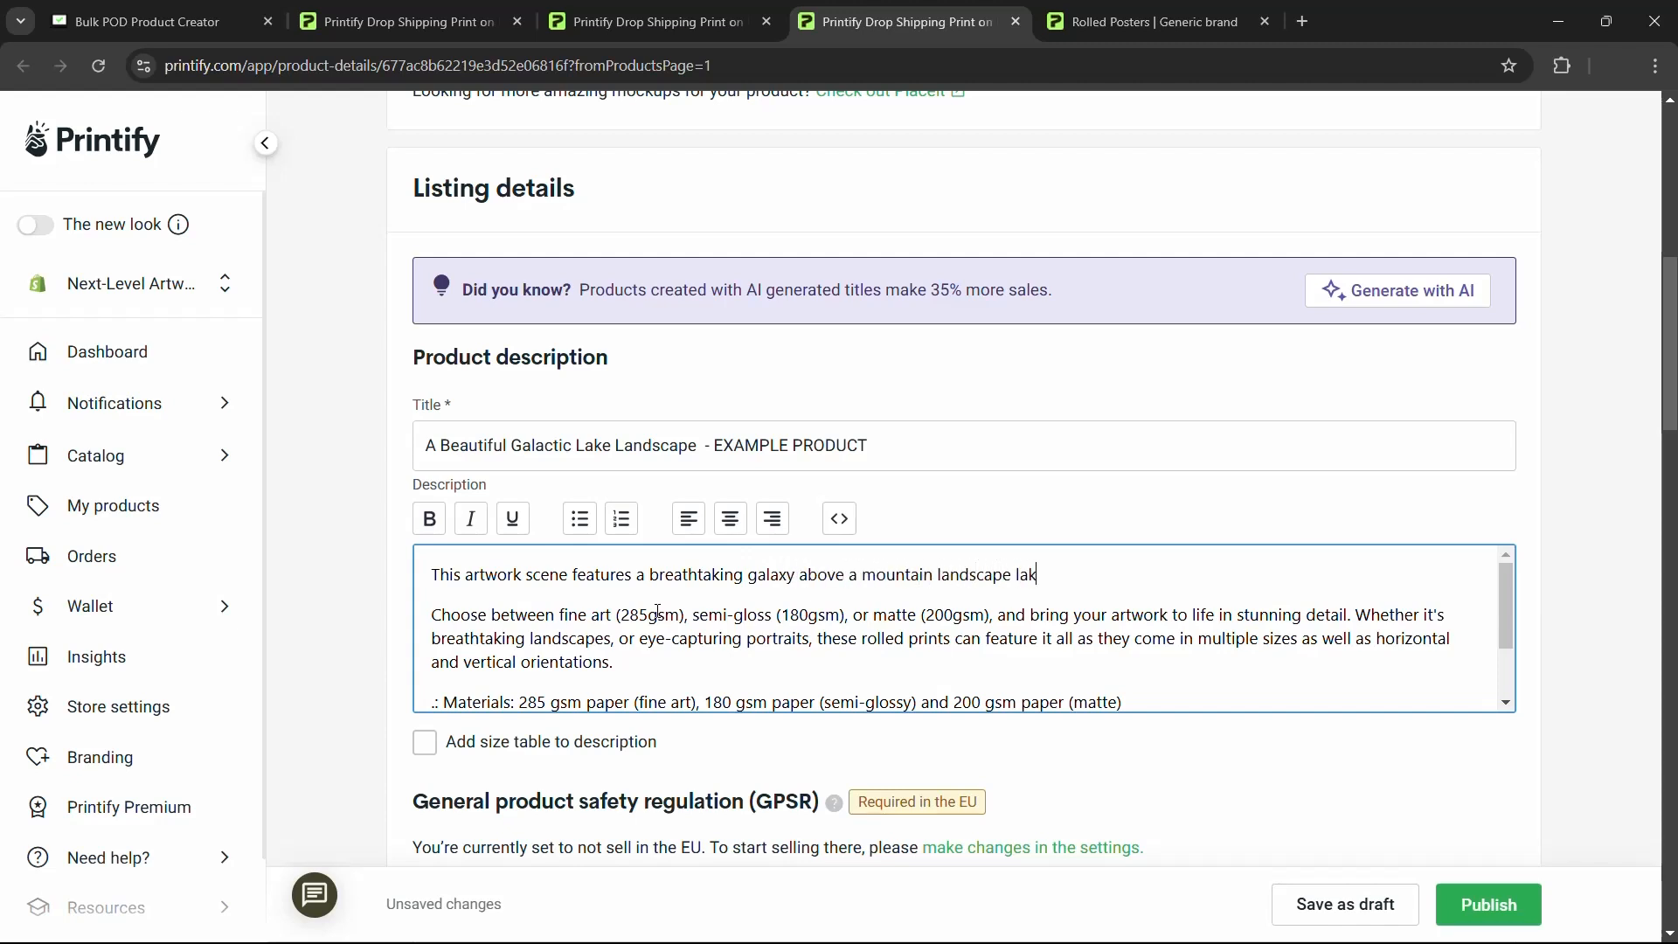
{"action": "type", "text": "e scene."}
Step: Add the tags "landscape scene", "lake artwork" and "mountain landscape" to the example product
{"action": "scroll", "coordinate": [699, 616], "scroll_direction": "up", "scroll_amount": 7}
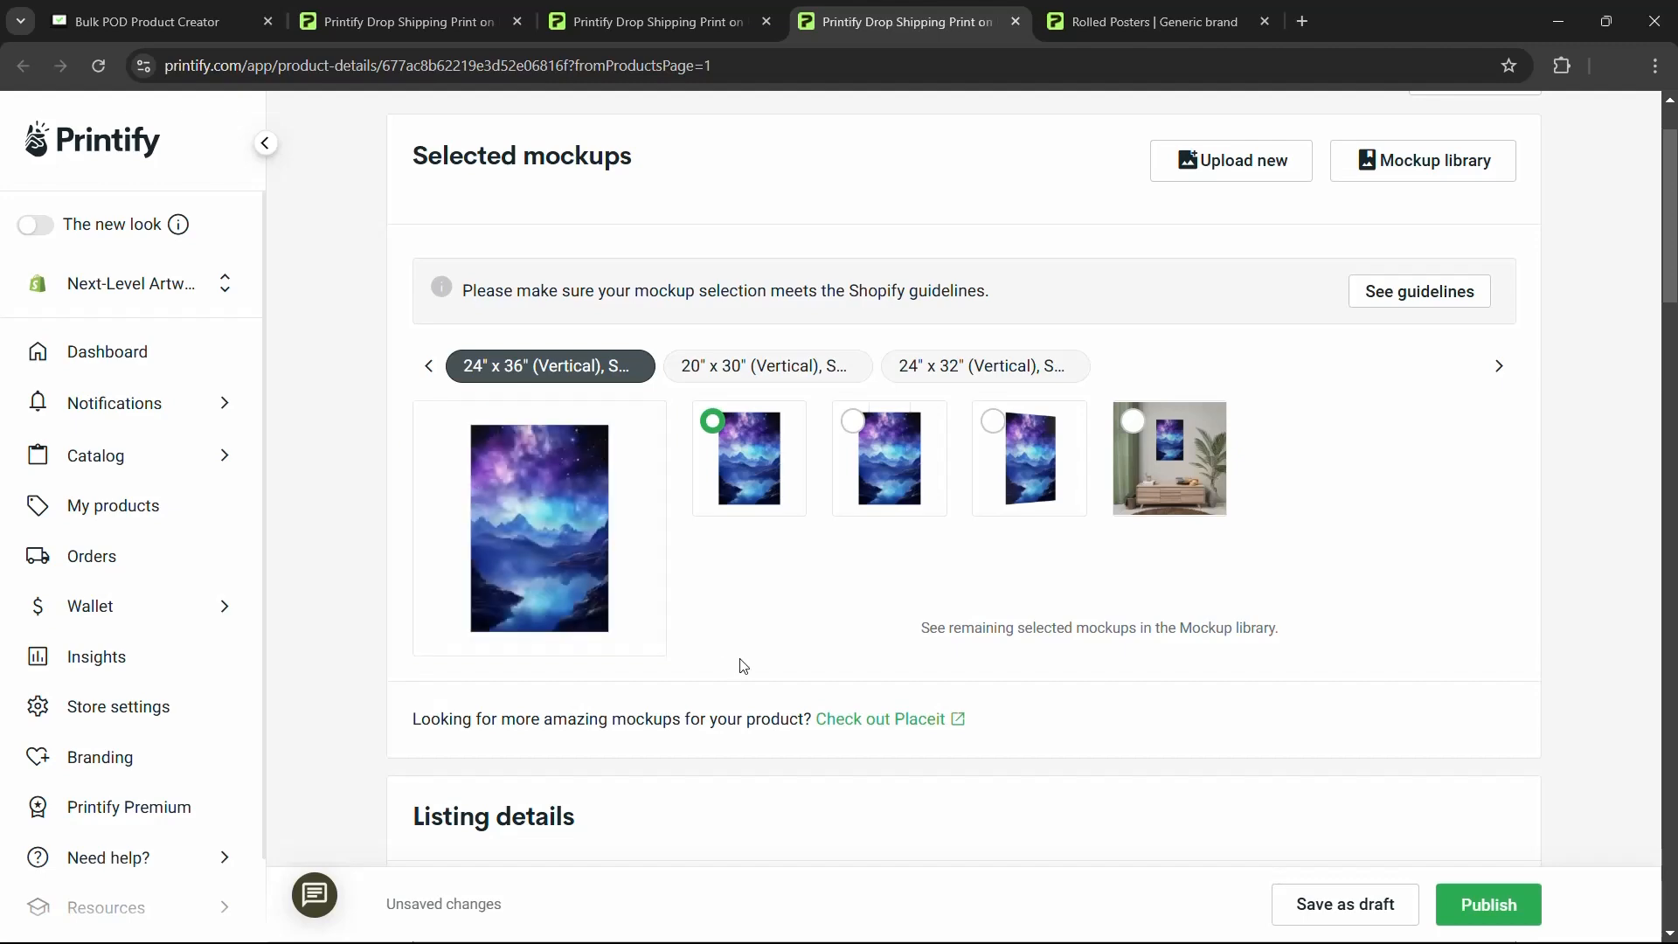
{"action": "scroll", "coordinate": [760, 602], "scroll_direction": "down", "scroll_amount": 10}
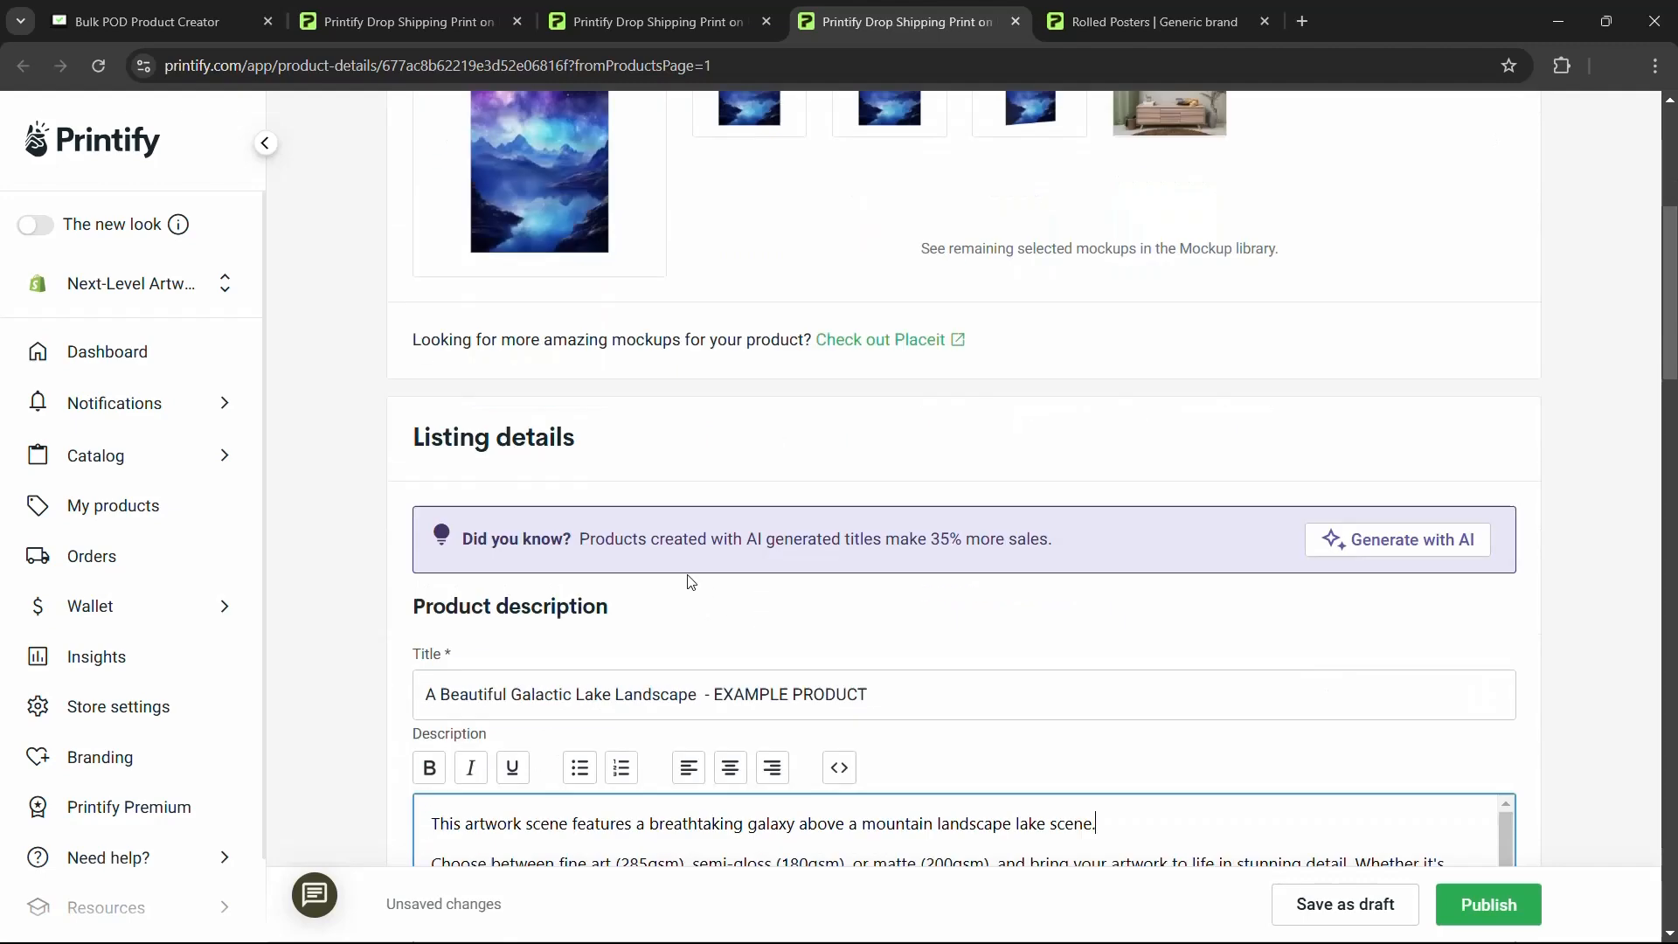
{"action": "scroll", "coordinate": [914, 635], "scroll_direction": "up", "scroll_amount": 3}
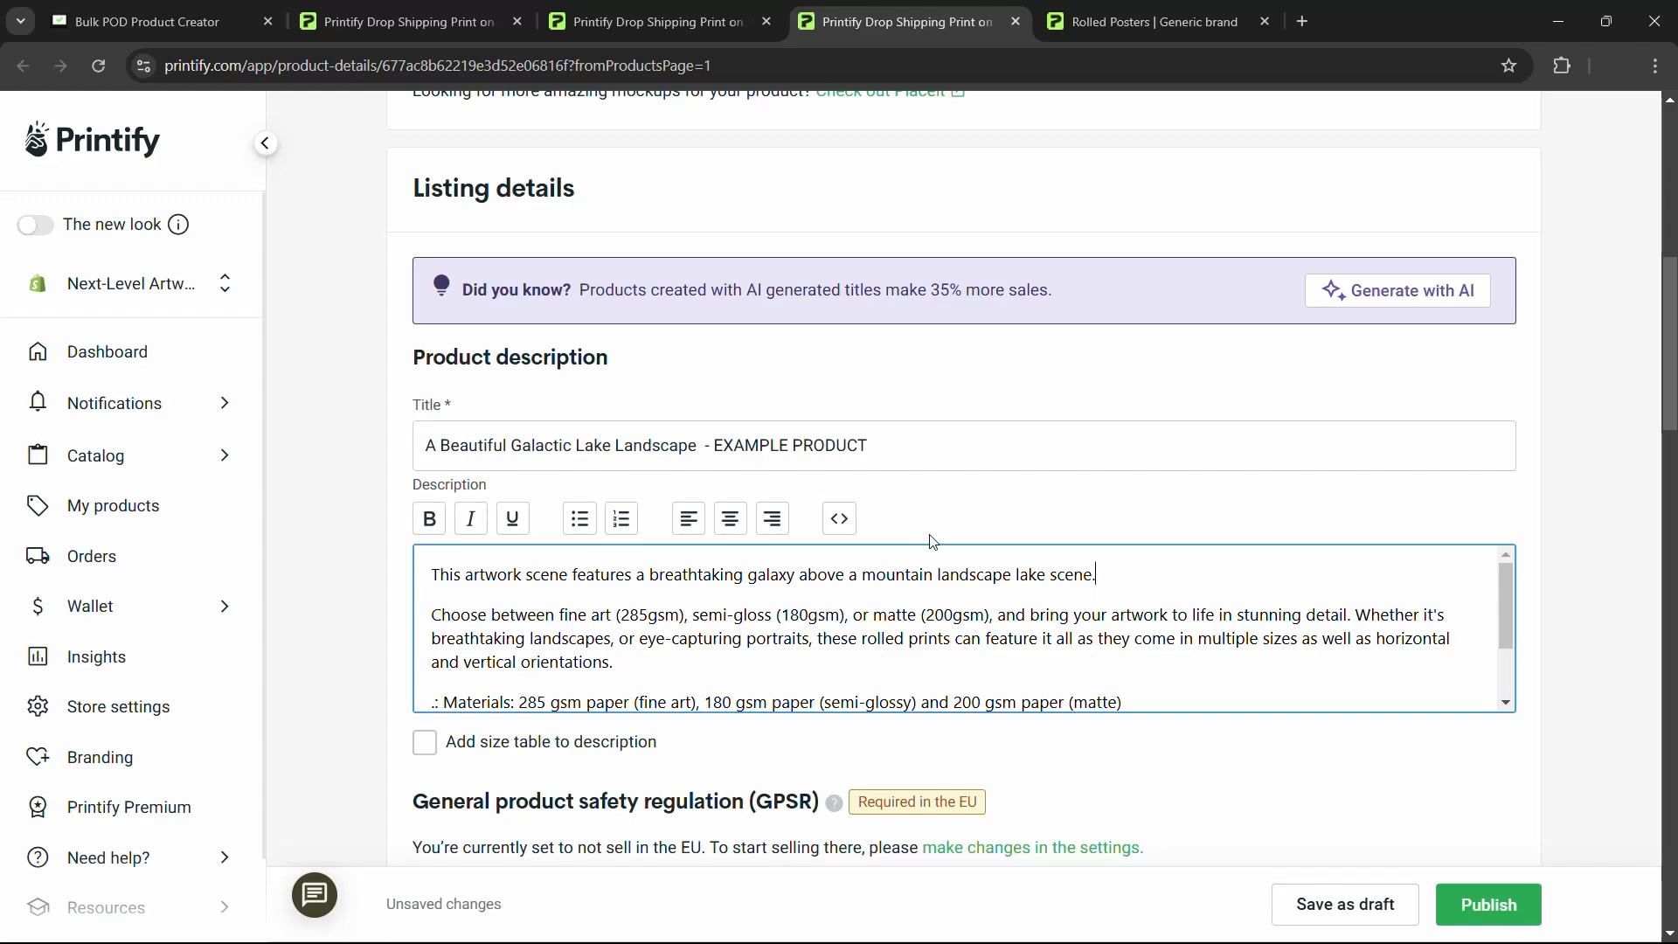
{"action": "scroll", "coordinate": [874, 480], "scroll_direction": "down", "scroll_amount": 5}
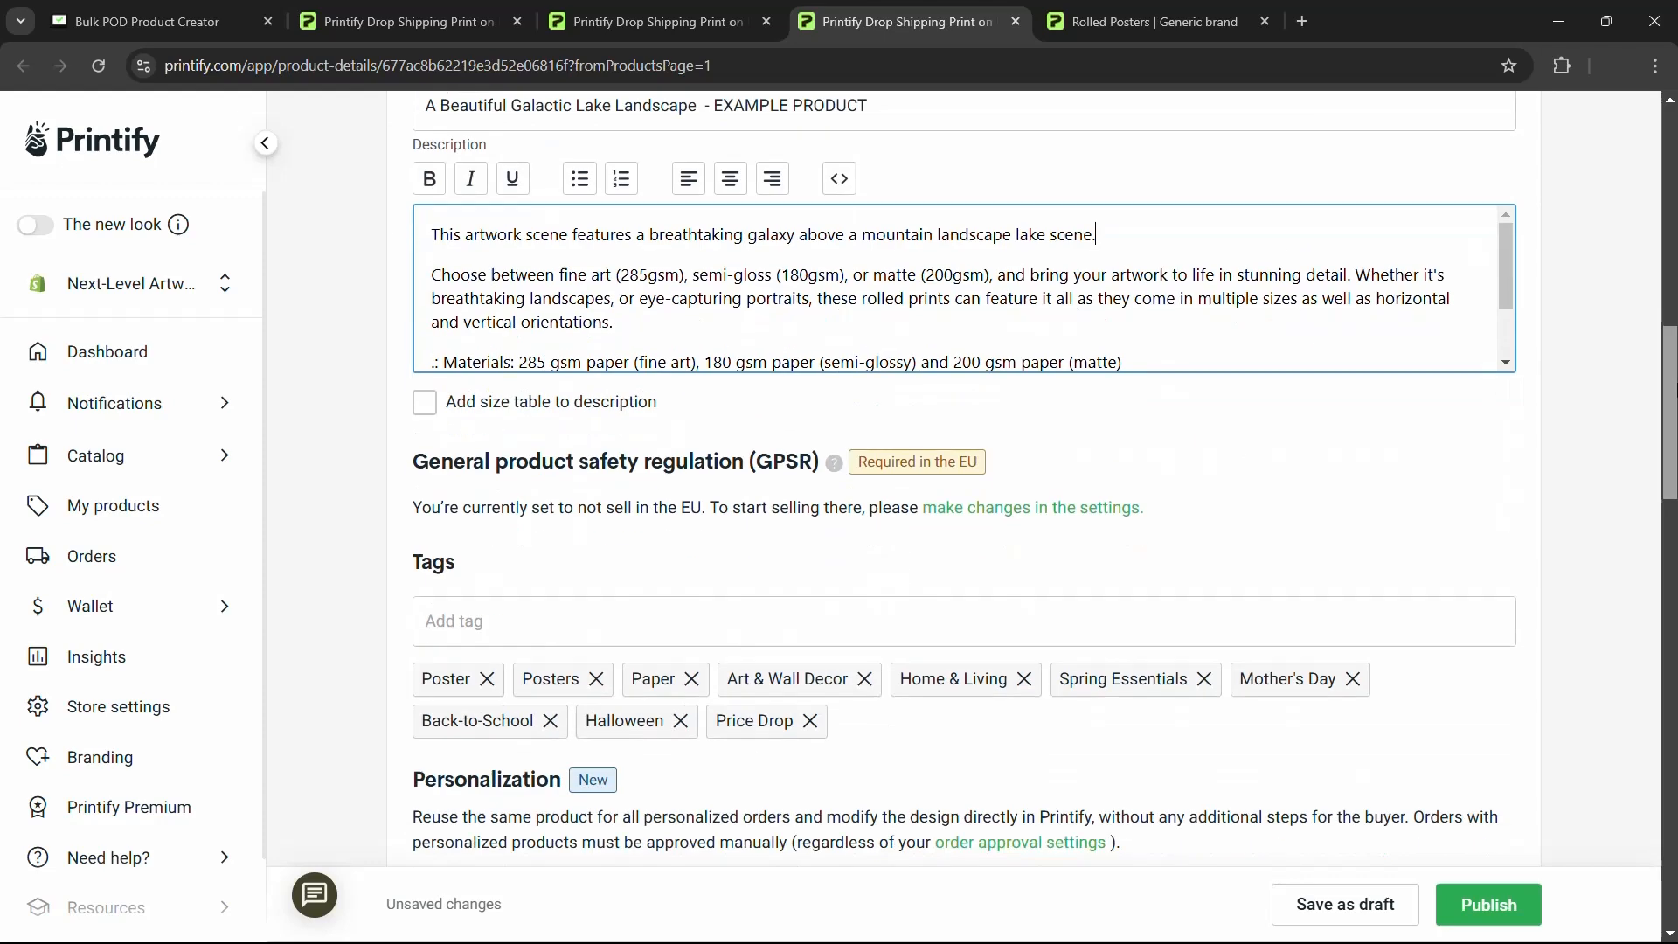
{"action": "left_click", "coordinate": [800, 471]}
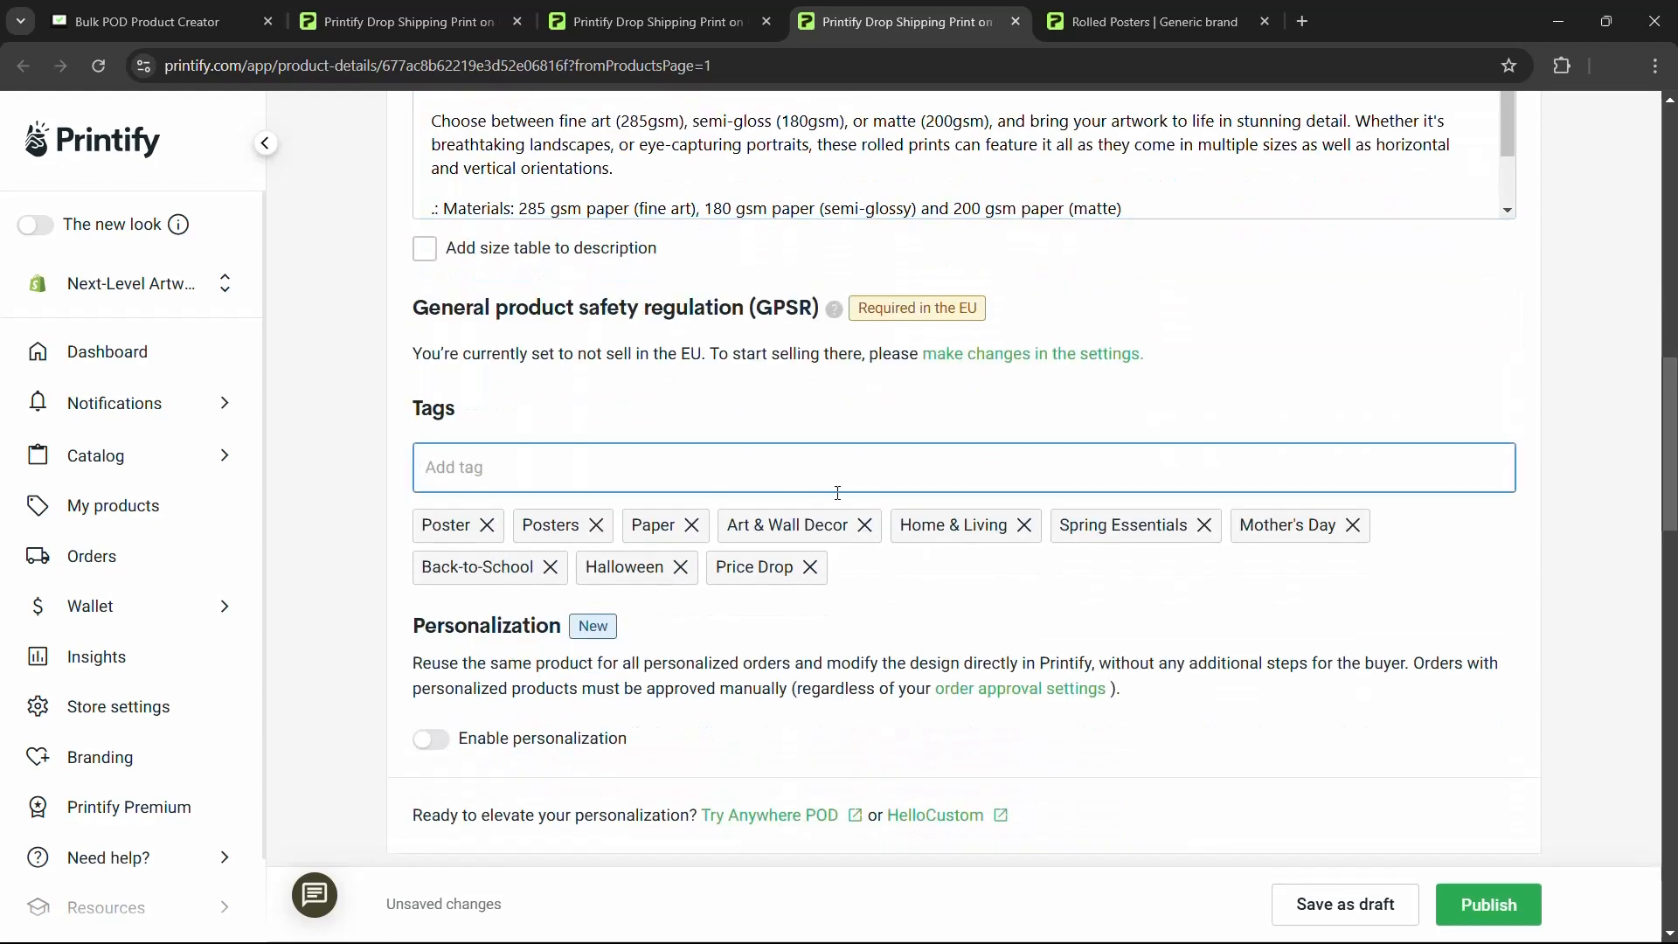
{"action": "type", "text": "laksdadscape scene"}
{"action": "key", "text": "Return"}
{"action": "type", "text": "lake "}
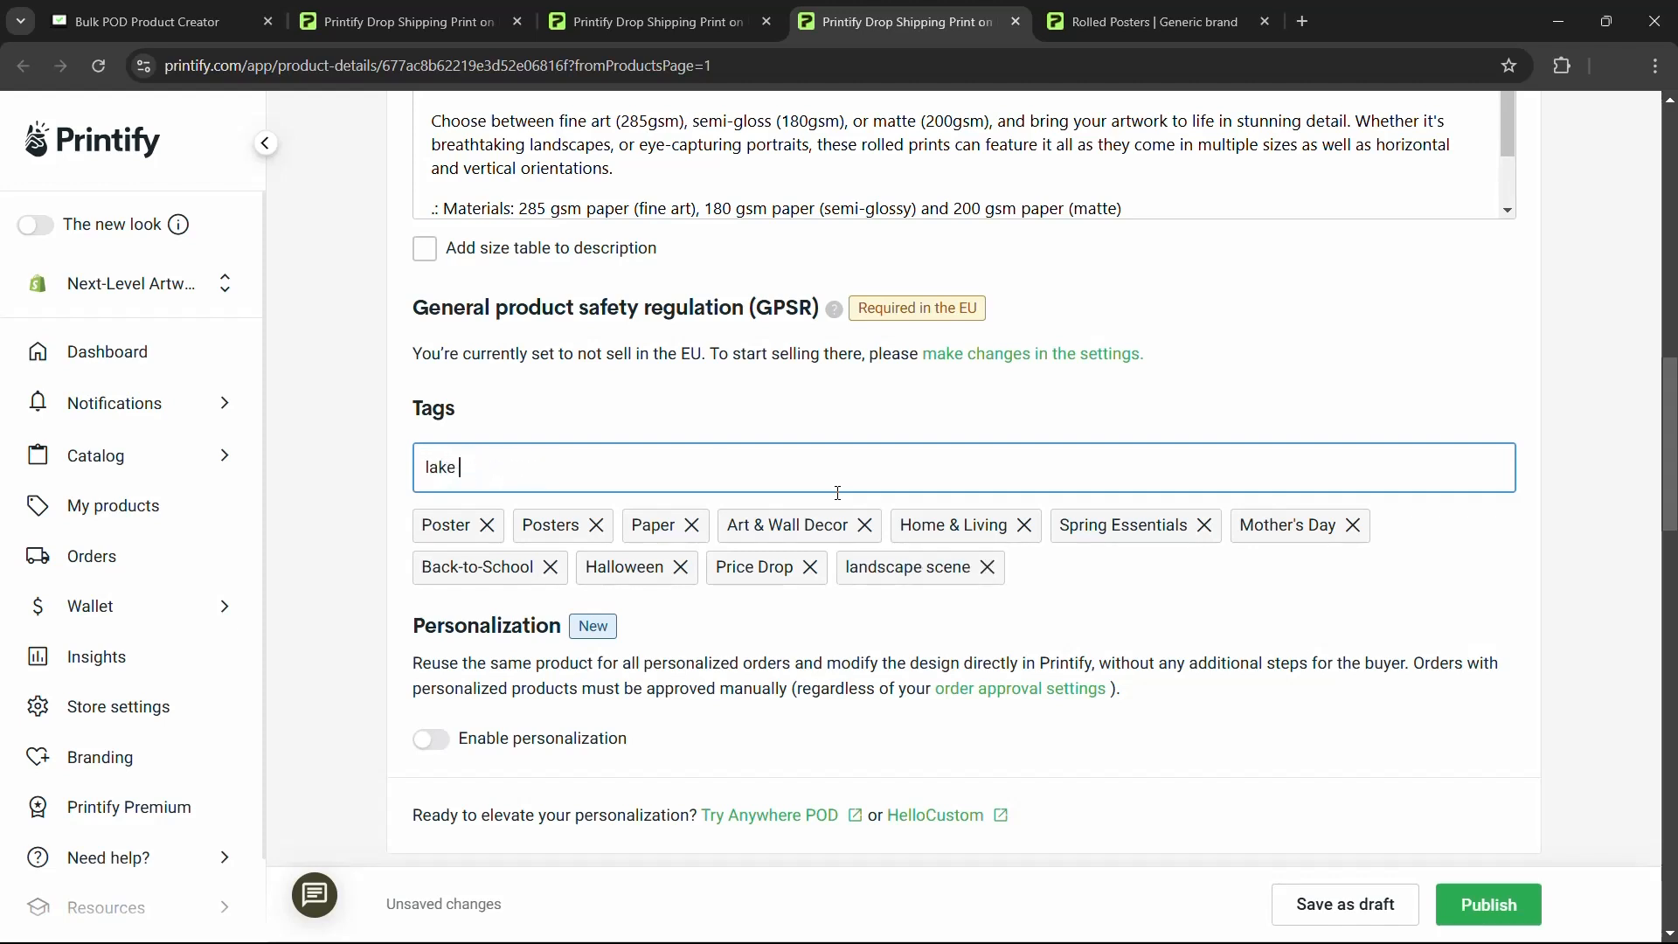
{"action": "type", "text": "artwork"}
{"action": "key", "text": "Return"}
{"action": "type", "text": "mountain "}
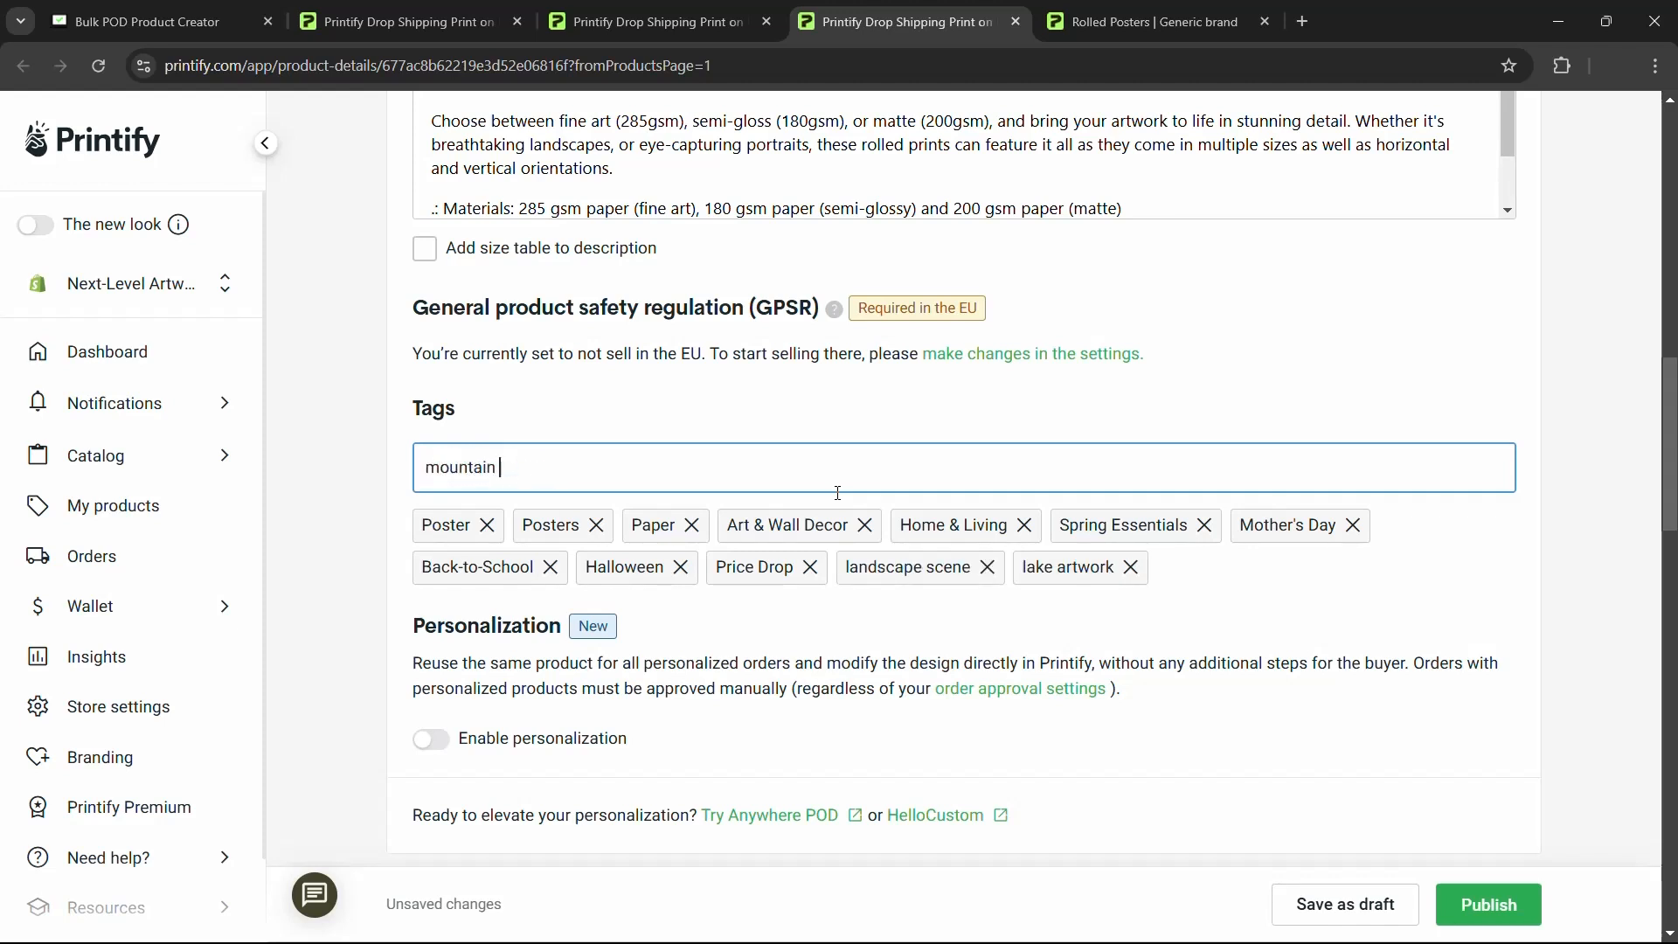
{"action": "type", "text": "landscape"}
{"action": "key", "text": "Return"}
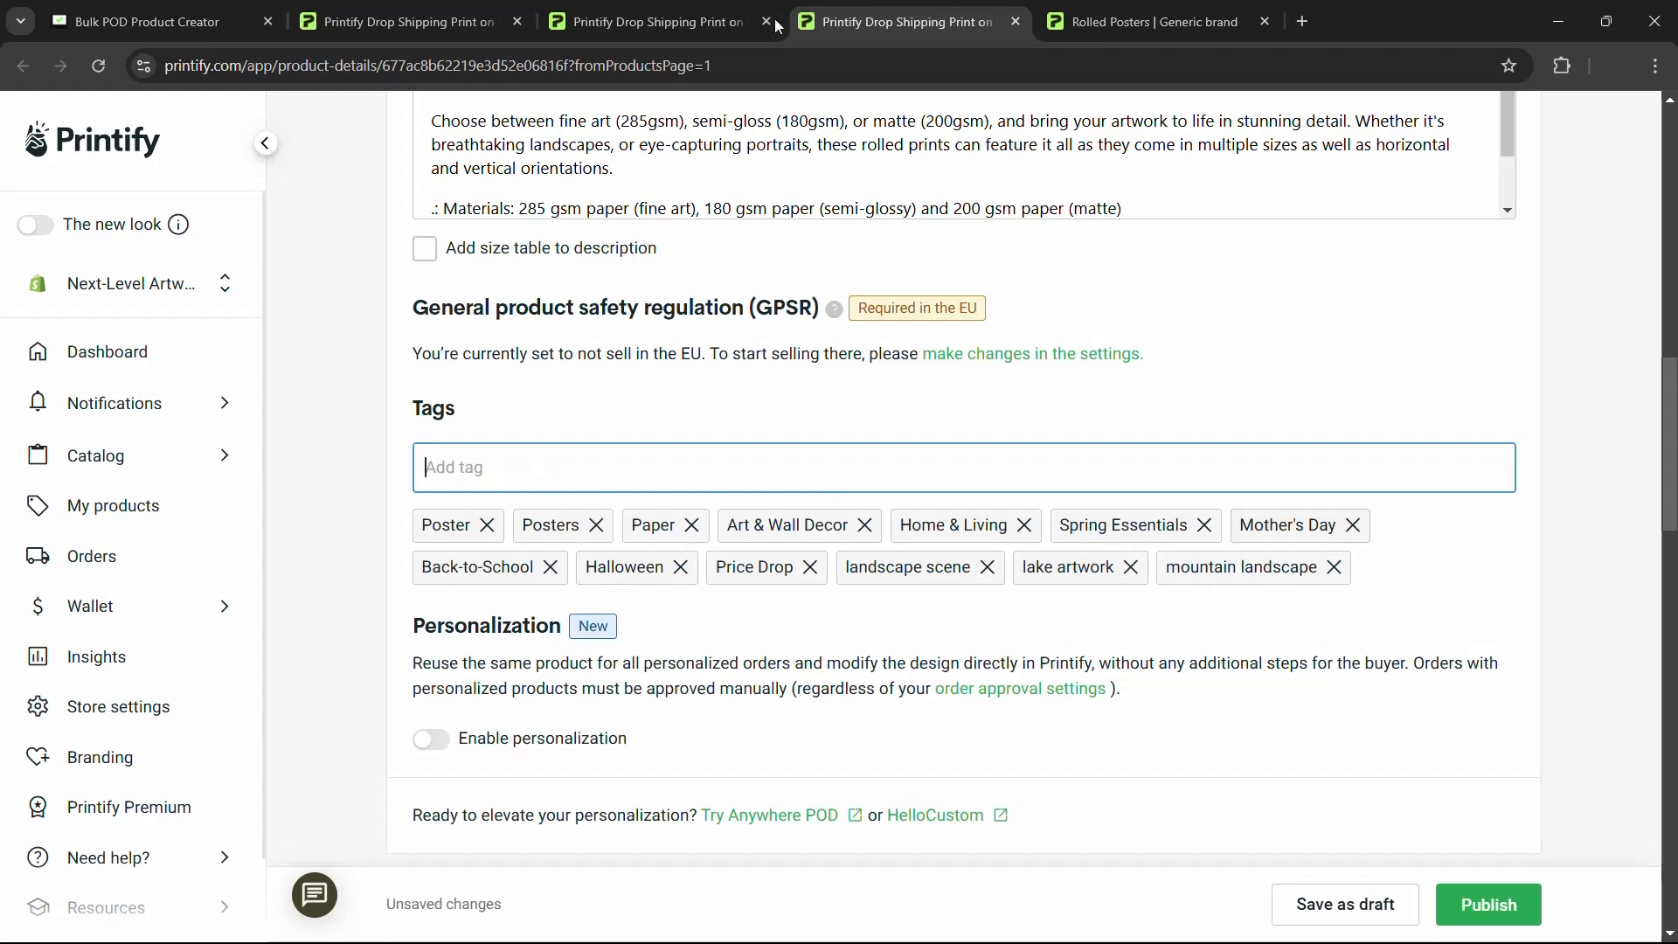
Step: Review the example product's artwork mockups and listing text, checking them against the new product creation rules in Bulk POD Product Creator
{"action": "scroll", "coordinate": [945, 499], "scroll_direction": "up", "scroll_amount": 15}
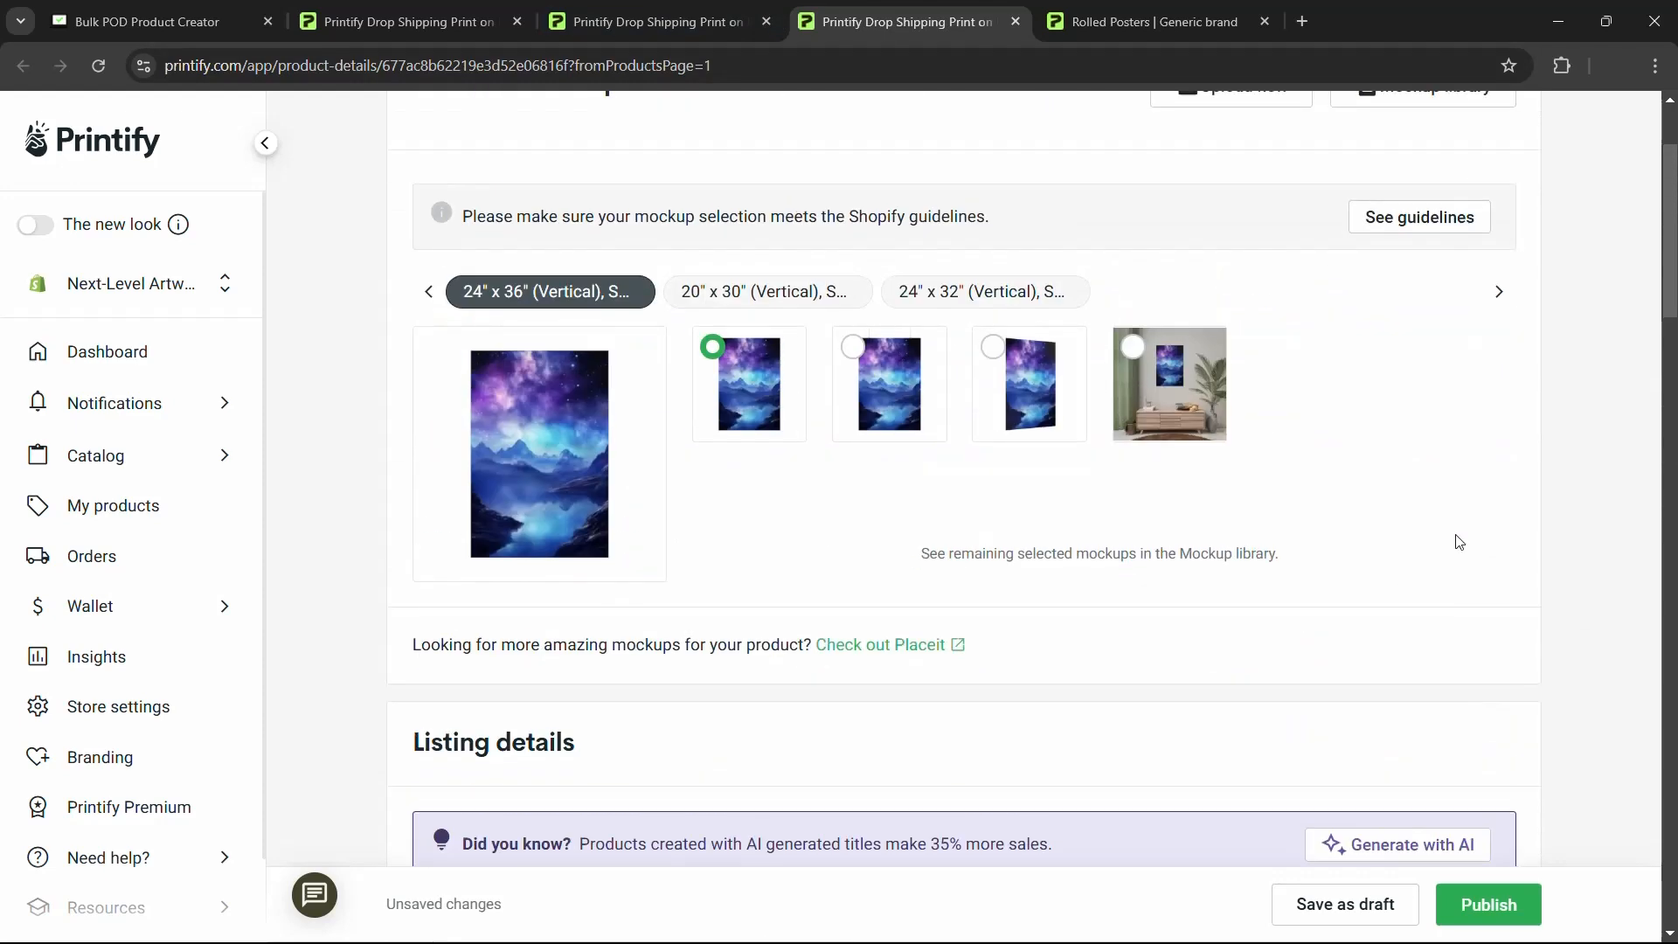
{"action": "scroll", "coordinate": [1459, 541], "scroll_direction": "up", "scroll_amount": 2}
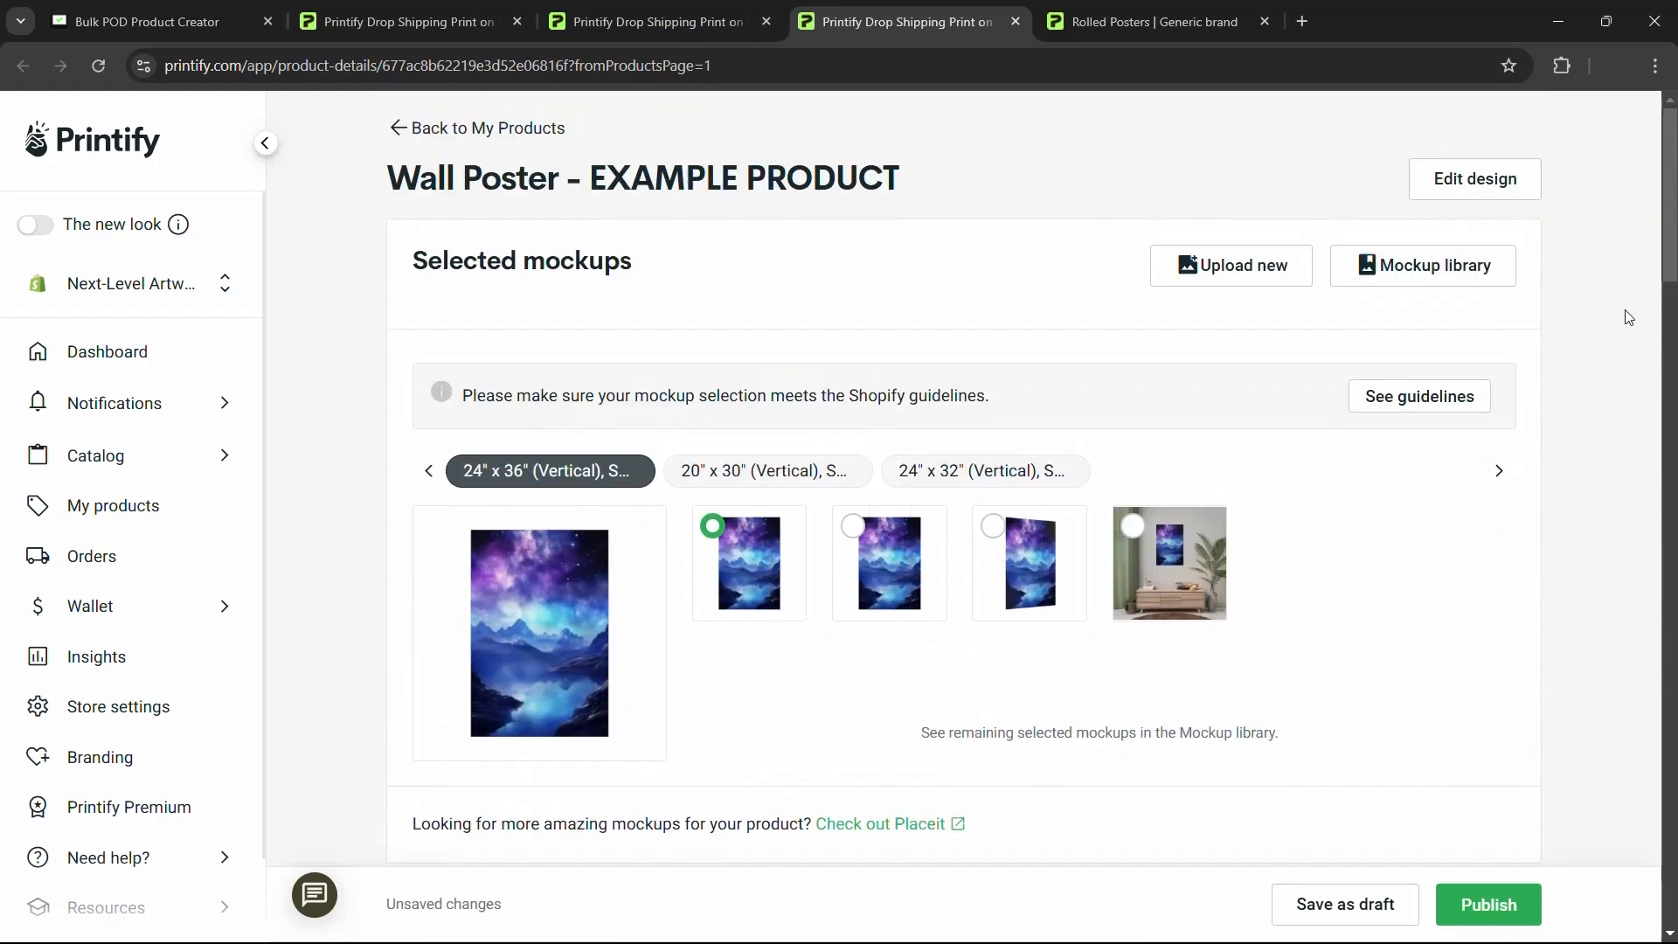
{"action": "scroll", "coordinate": [1623, 382], "scroll_direction": "down", "scroll_amount": 1}
{"action": "scroll", "coordinate": [1623, 382], "scroll_direction": "up", "scroll_amount": 1}
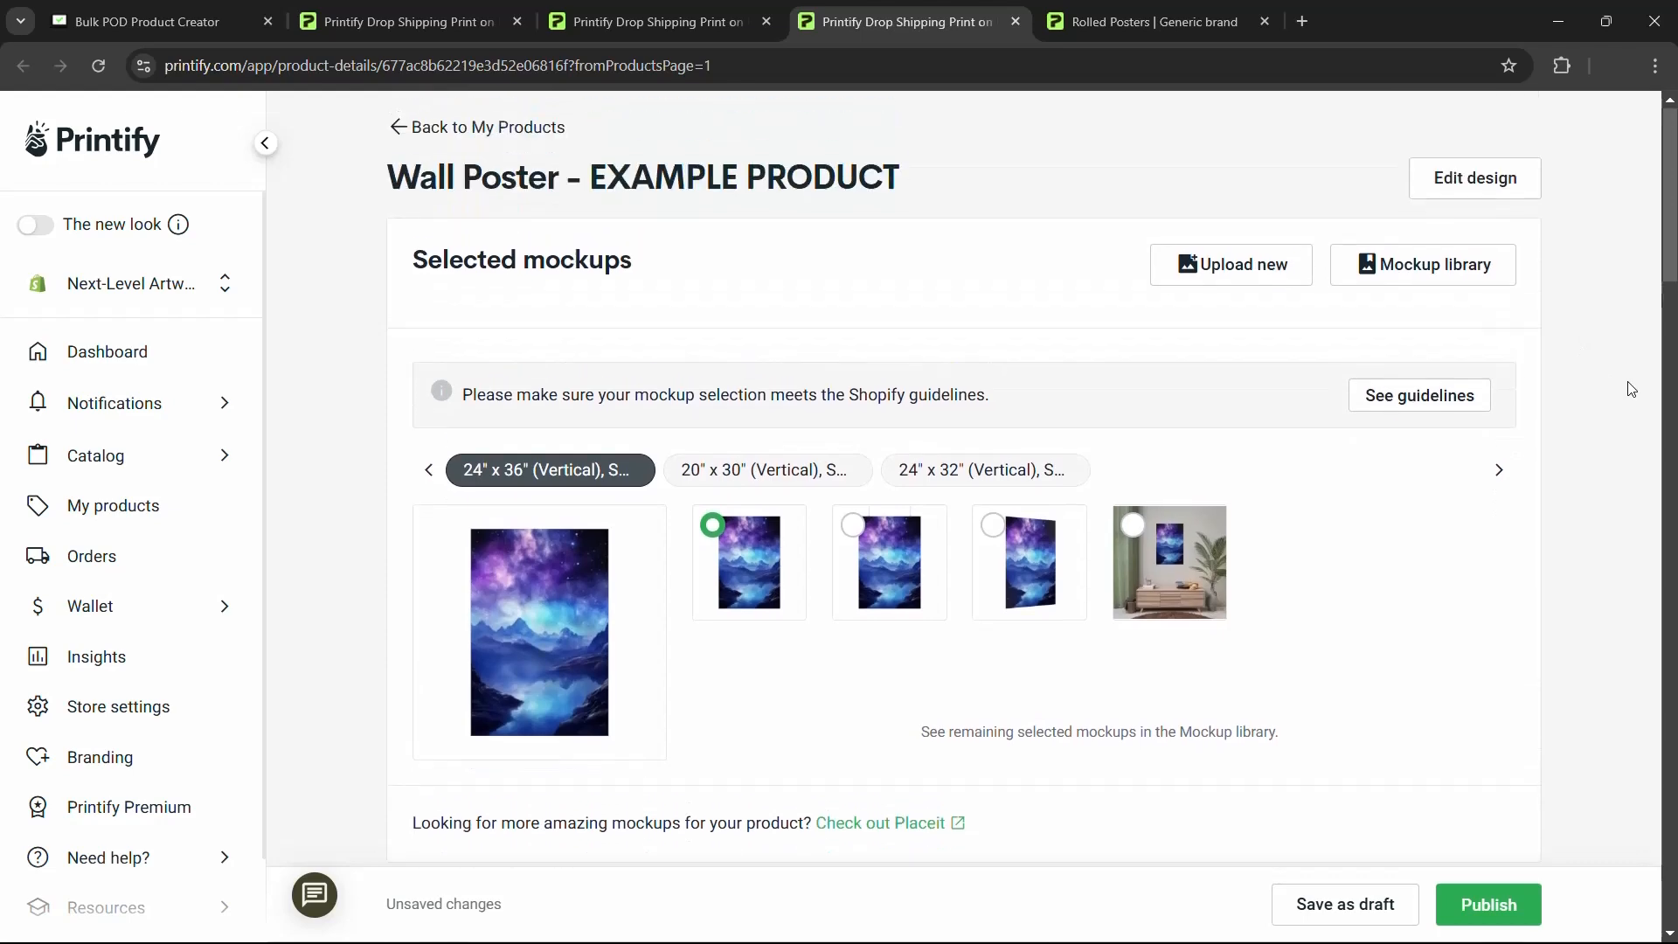
{"action": "left_click", "coordinate": [189, 10]}
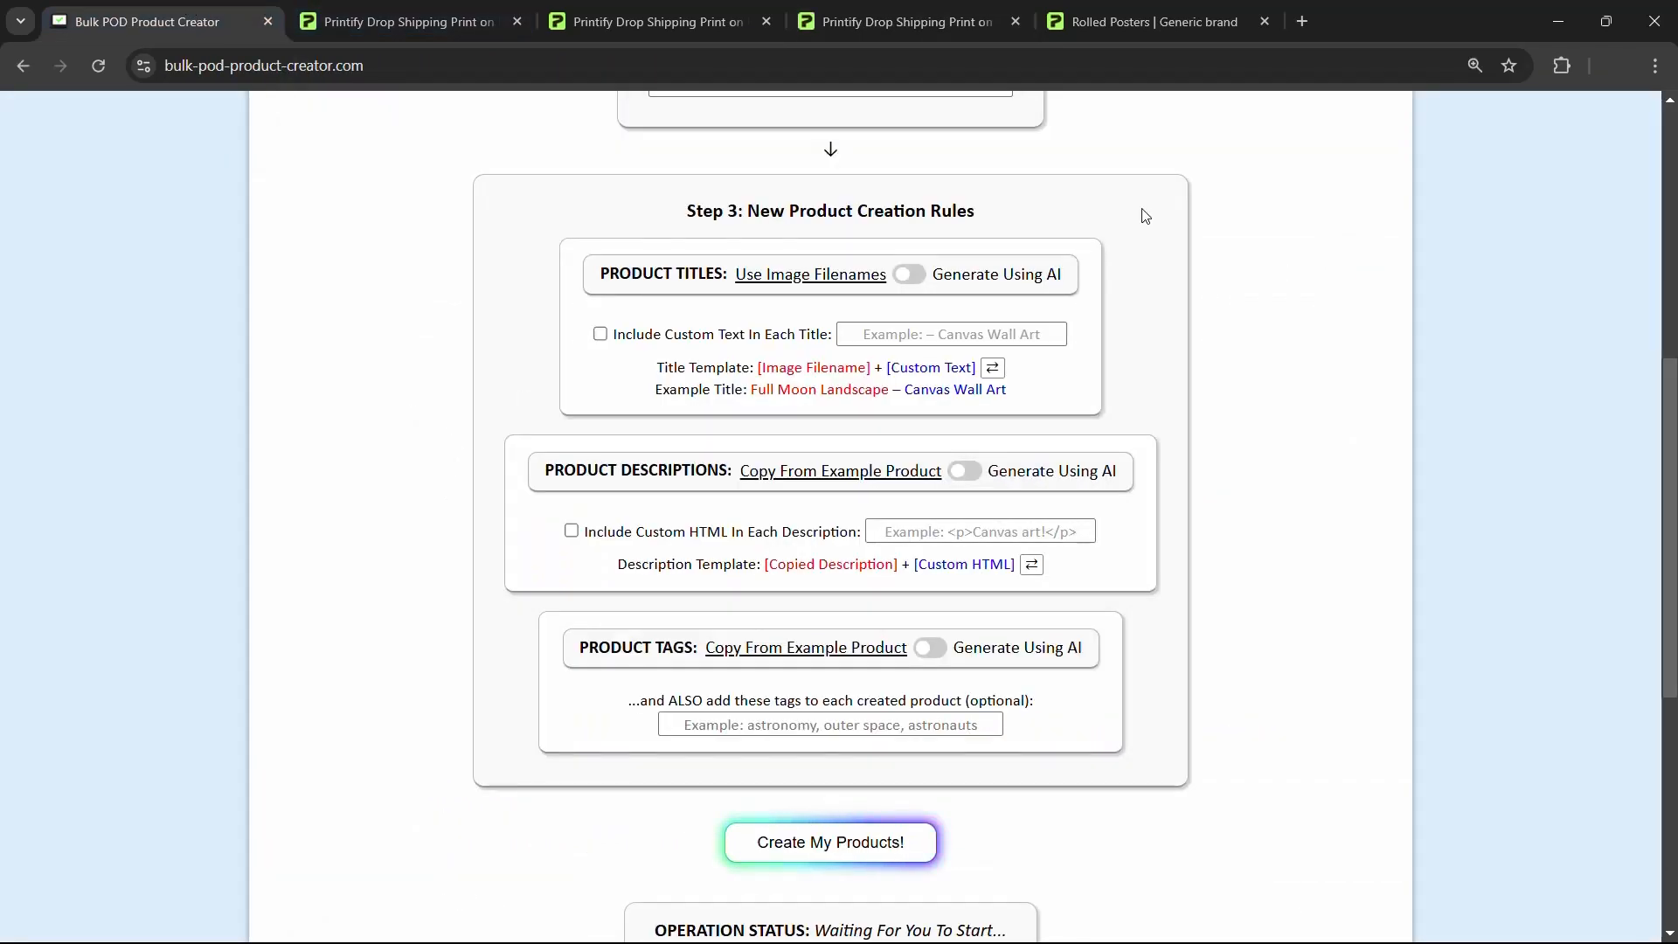
{"action": "left_click", "coordinate": [895, 21]}
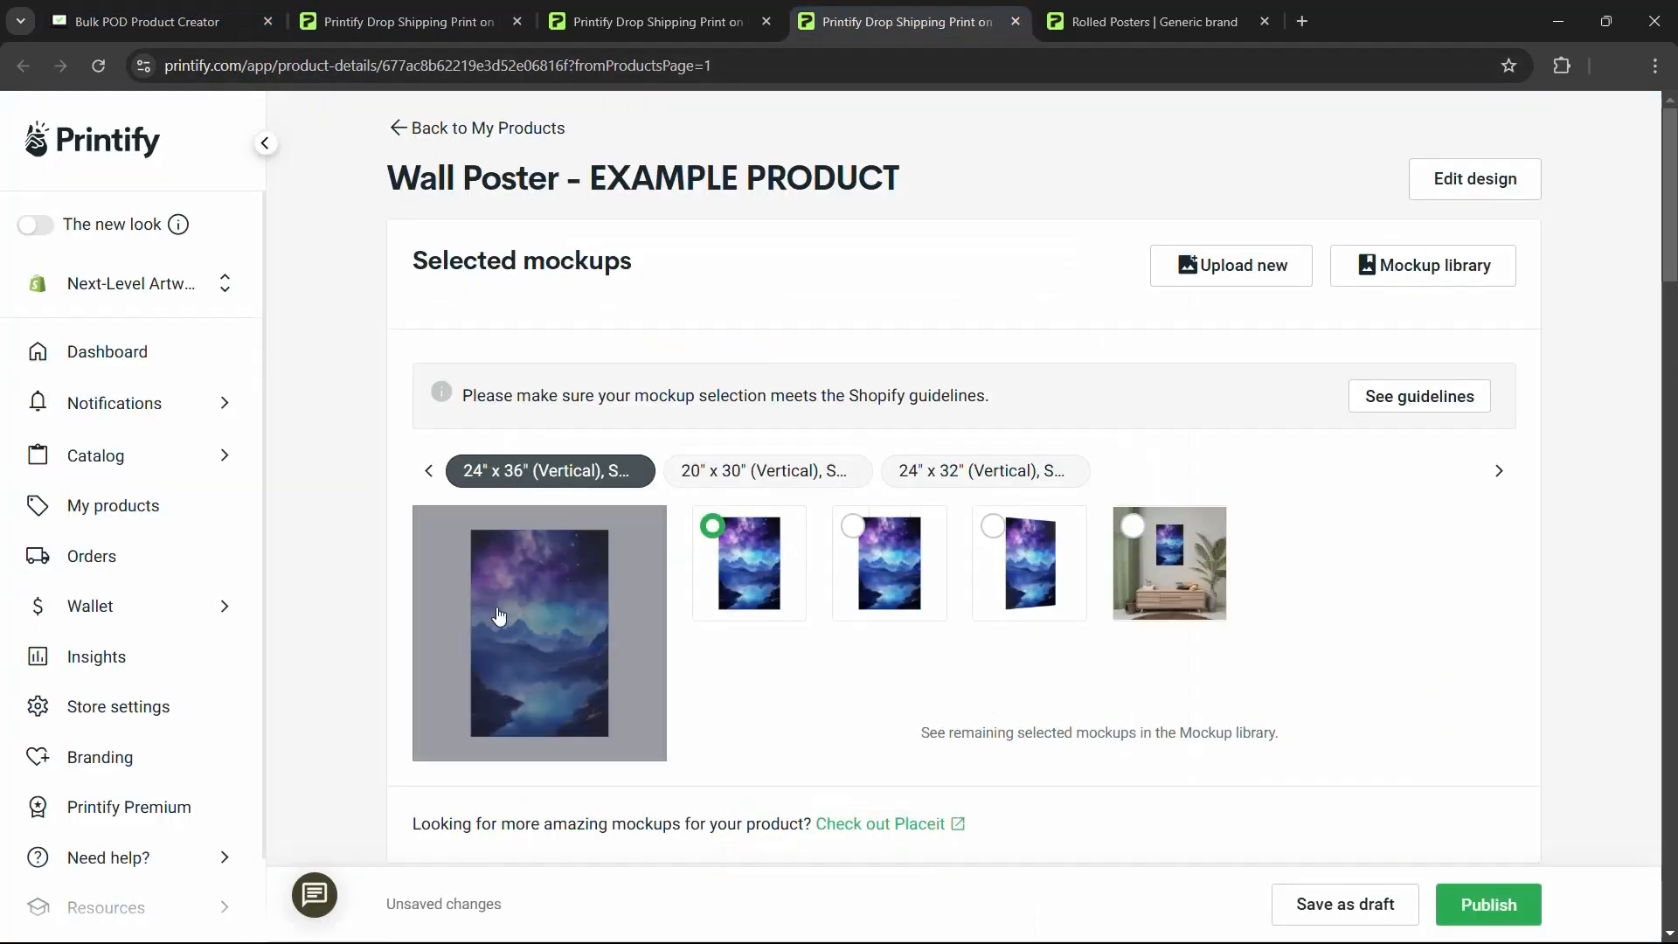
{"action": "scroll", "coordinate": [701, 648], "scroll_direction": "down", "scroll_amount": 2}
{"action": "scroll", "coordinate": [975, 455], "scroll_direction": "down", "scroll_amount": 5}
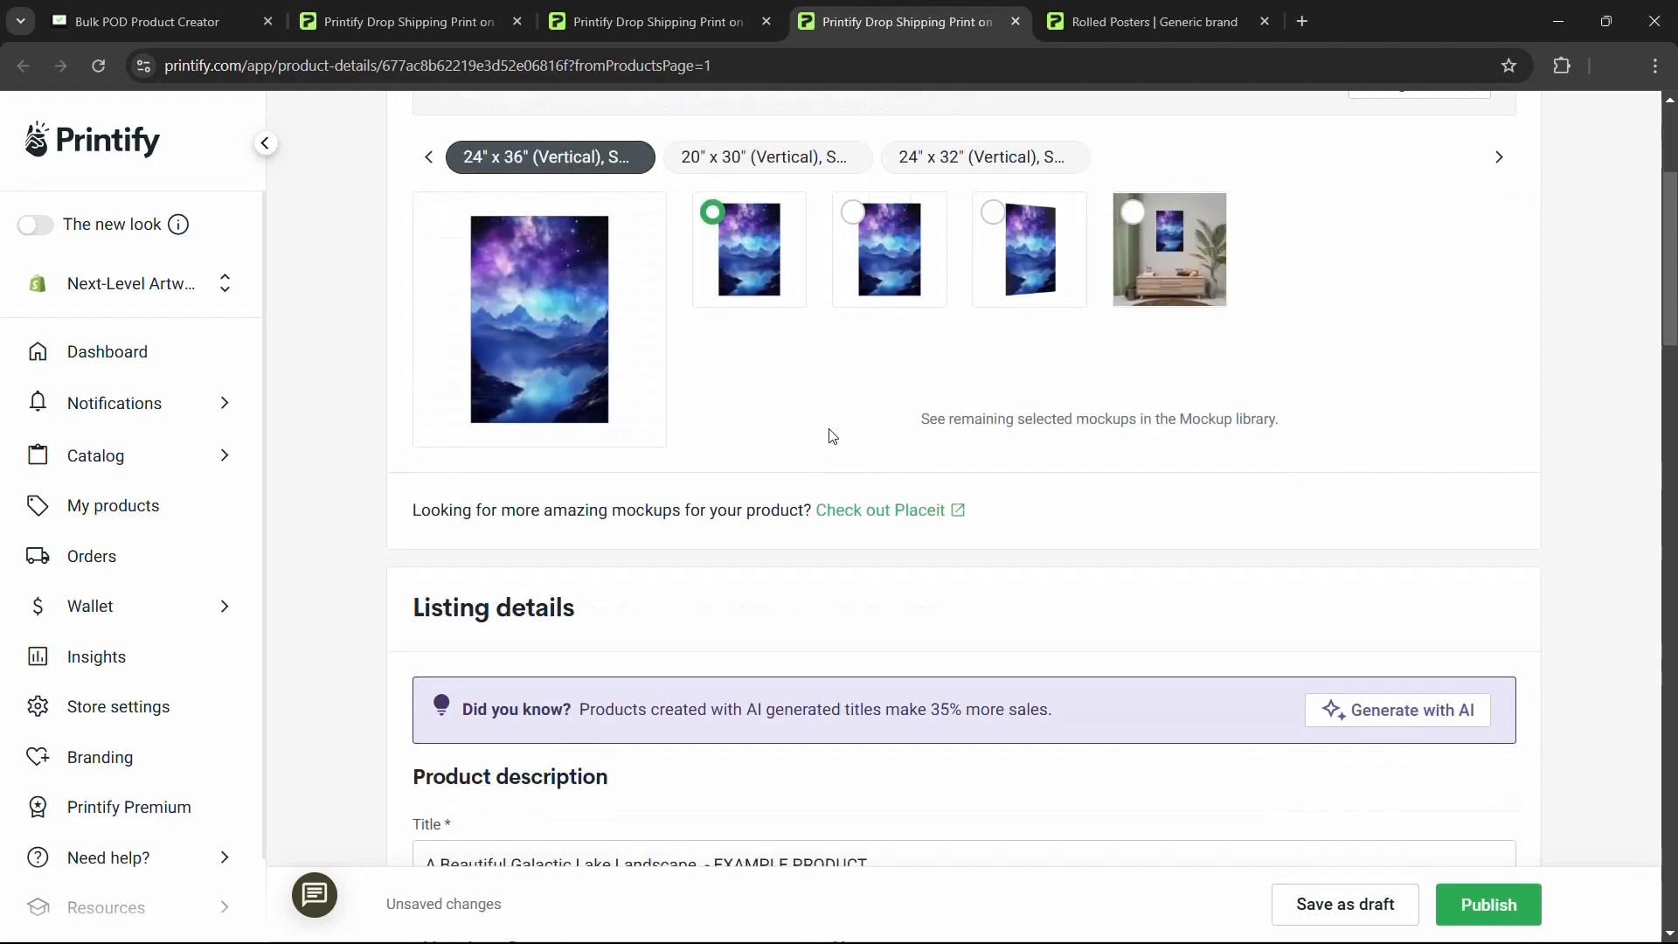
{"action": "scroll", "coordinate": [388, 533], "scroll_direction": "up", "scroll_amount": 2}
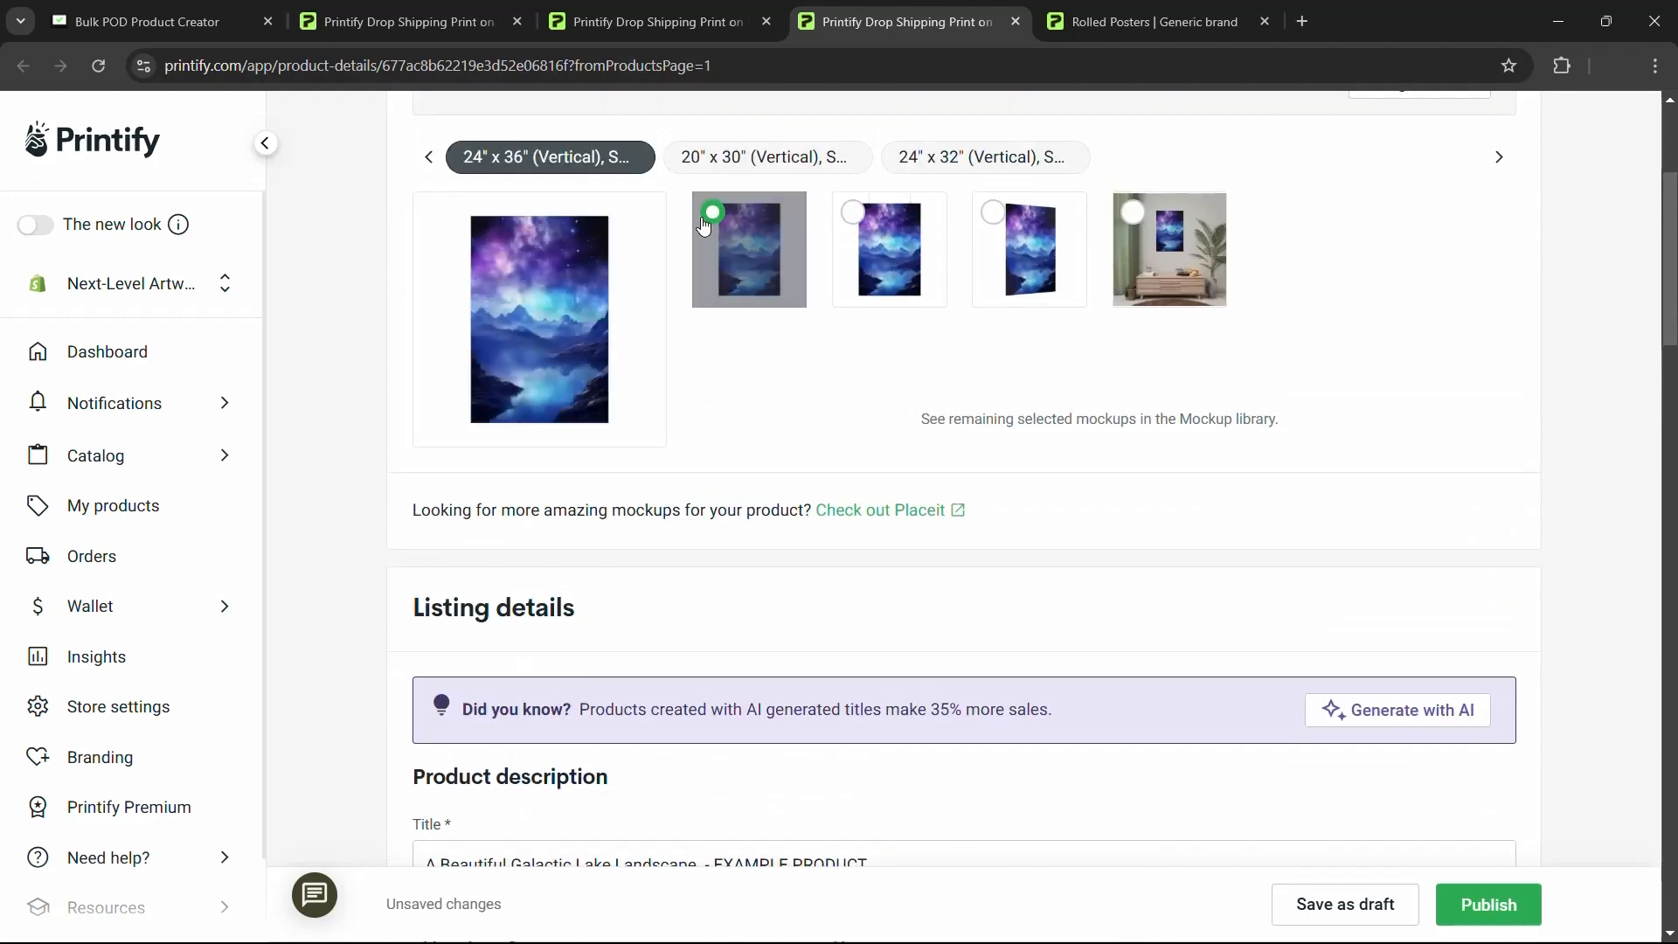
{"action": "scroll", "coordinate": [1117, 345], "scroll_direction": "down", "scroll_amount": 5}
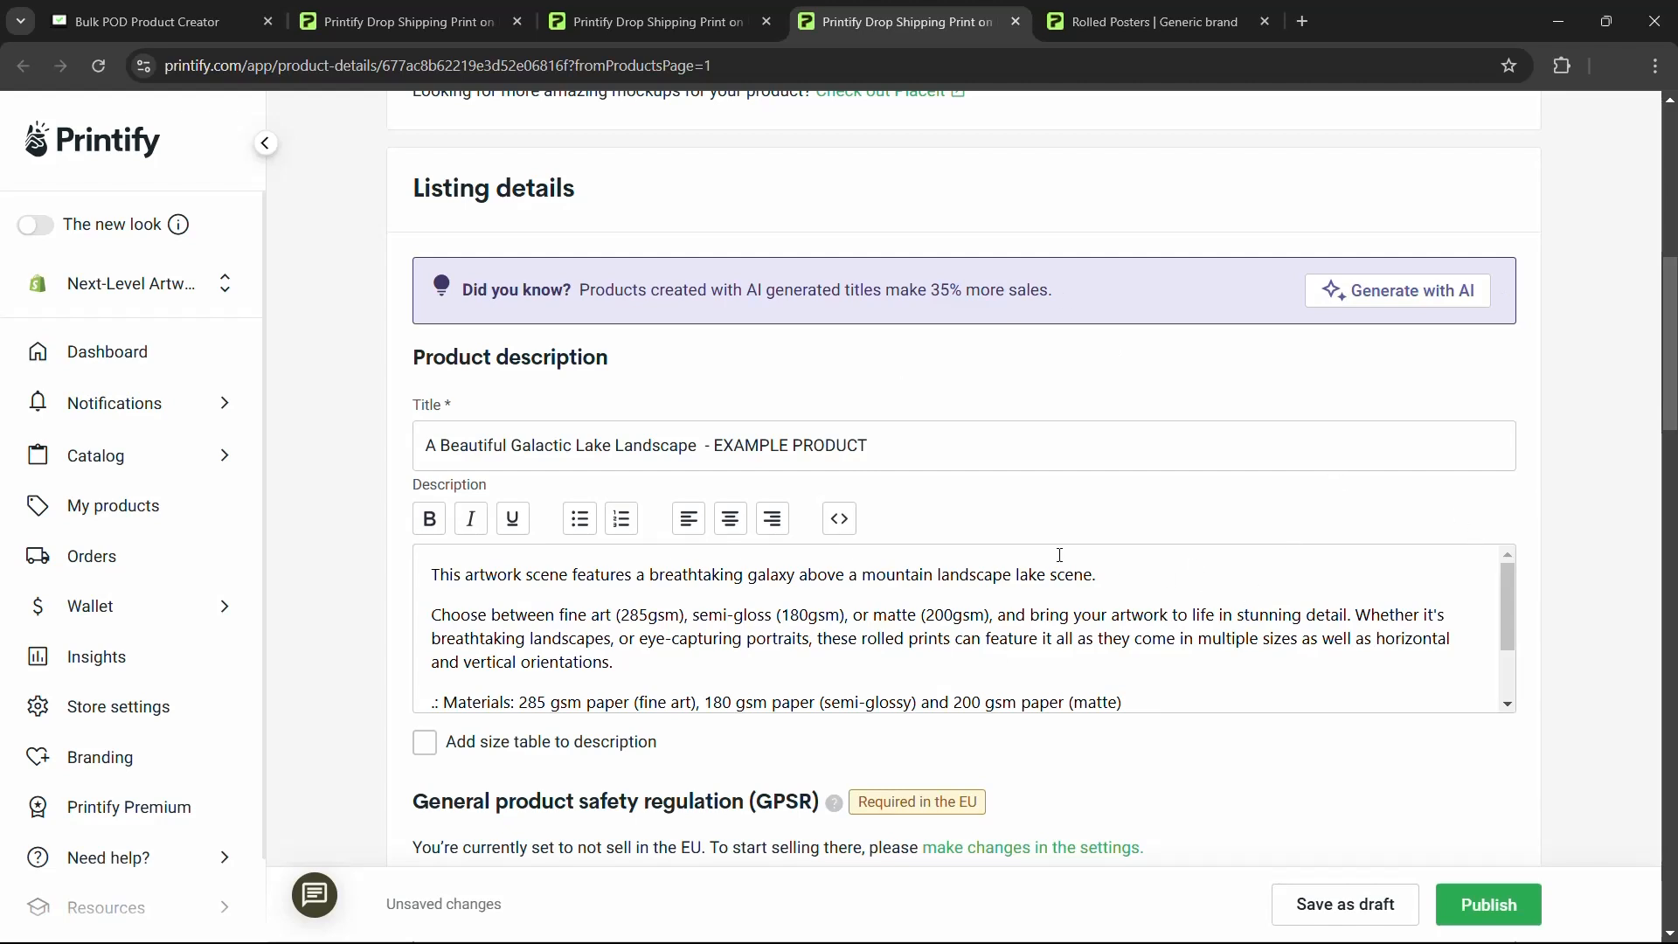
Step: In Bulk POD Product Creator, set the product titles, descriptions and tags to Generate Using AI
{"action": "left_click", "coordinate": [149, 21]}
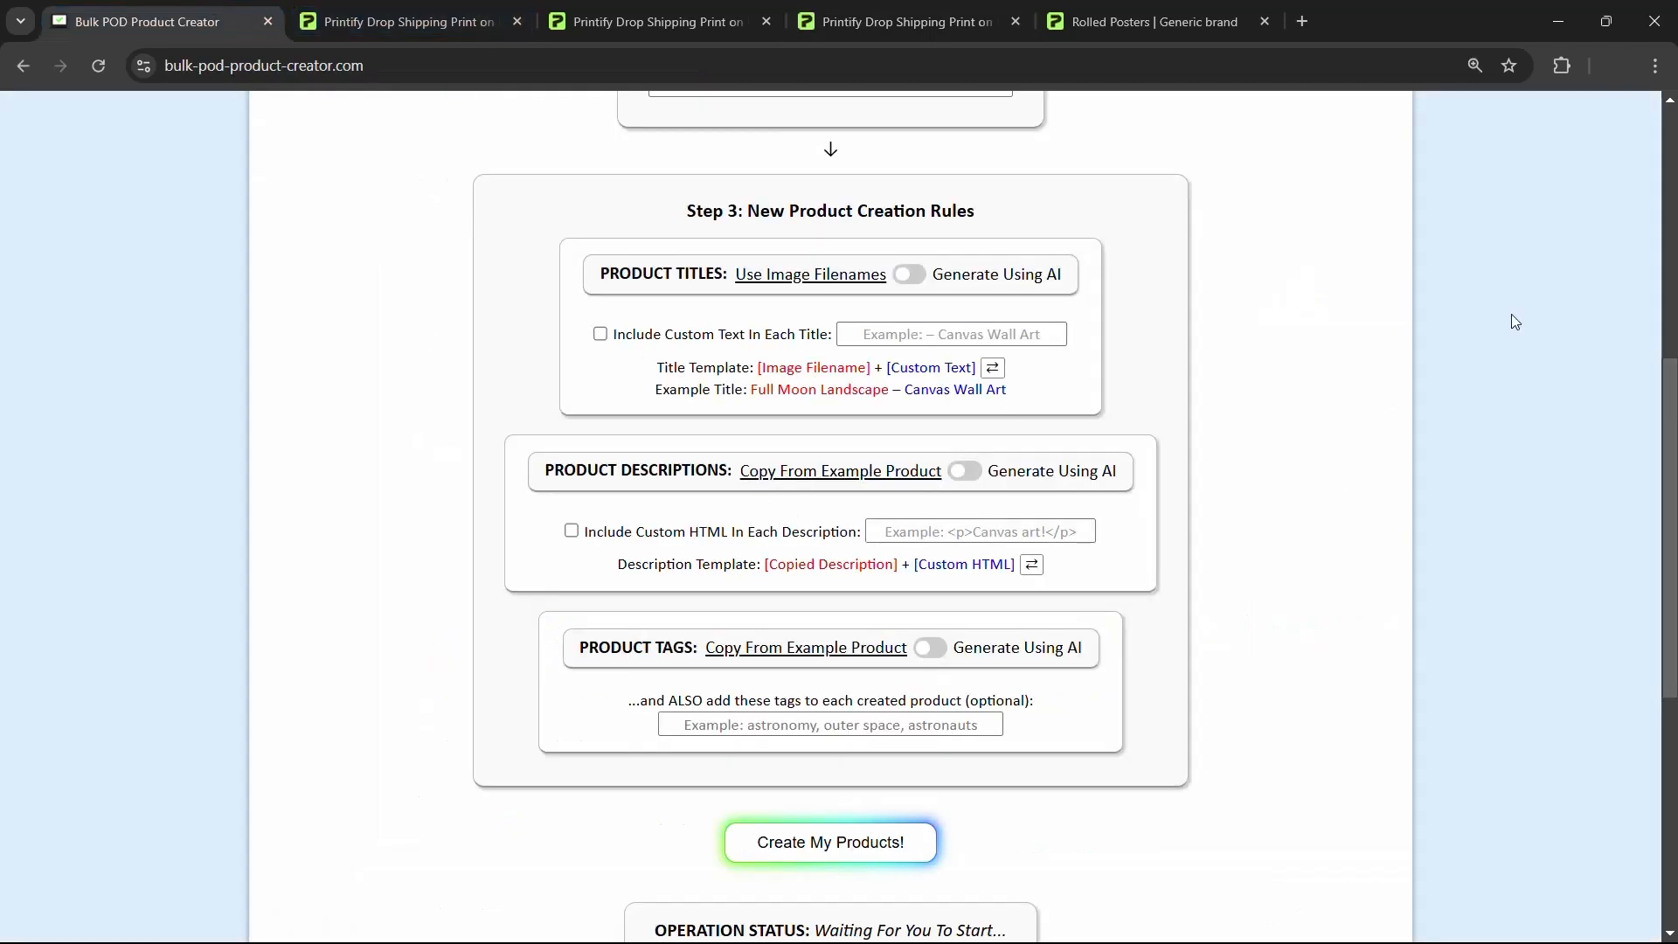
{"action": "left_click", "coordinate": [908, 274]}
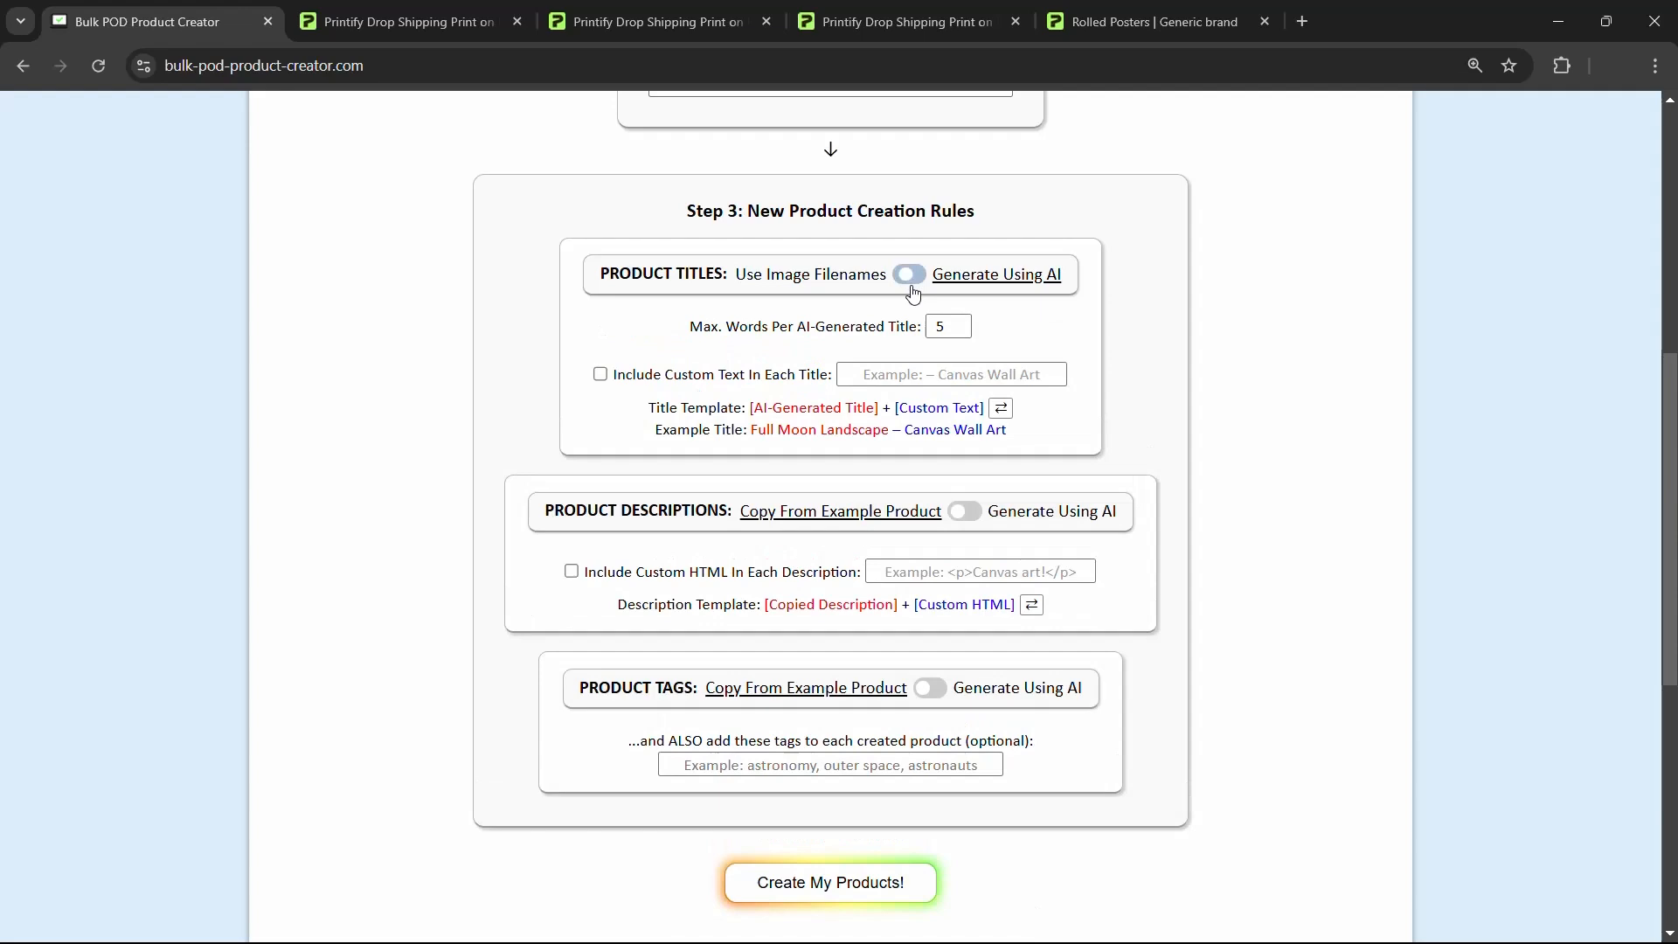
{"action": "left_click", "coordinate": [965, 512]}
{"action": "left_click", "coordinate": [930, 729]}
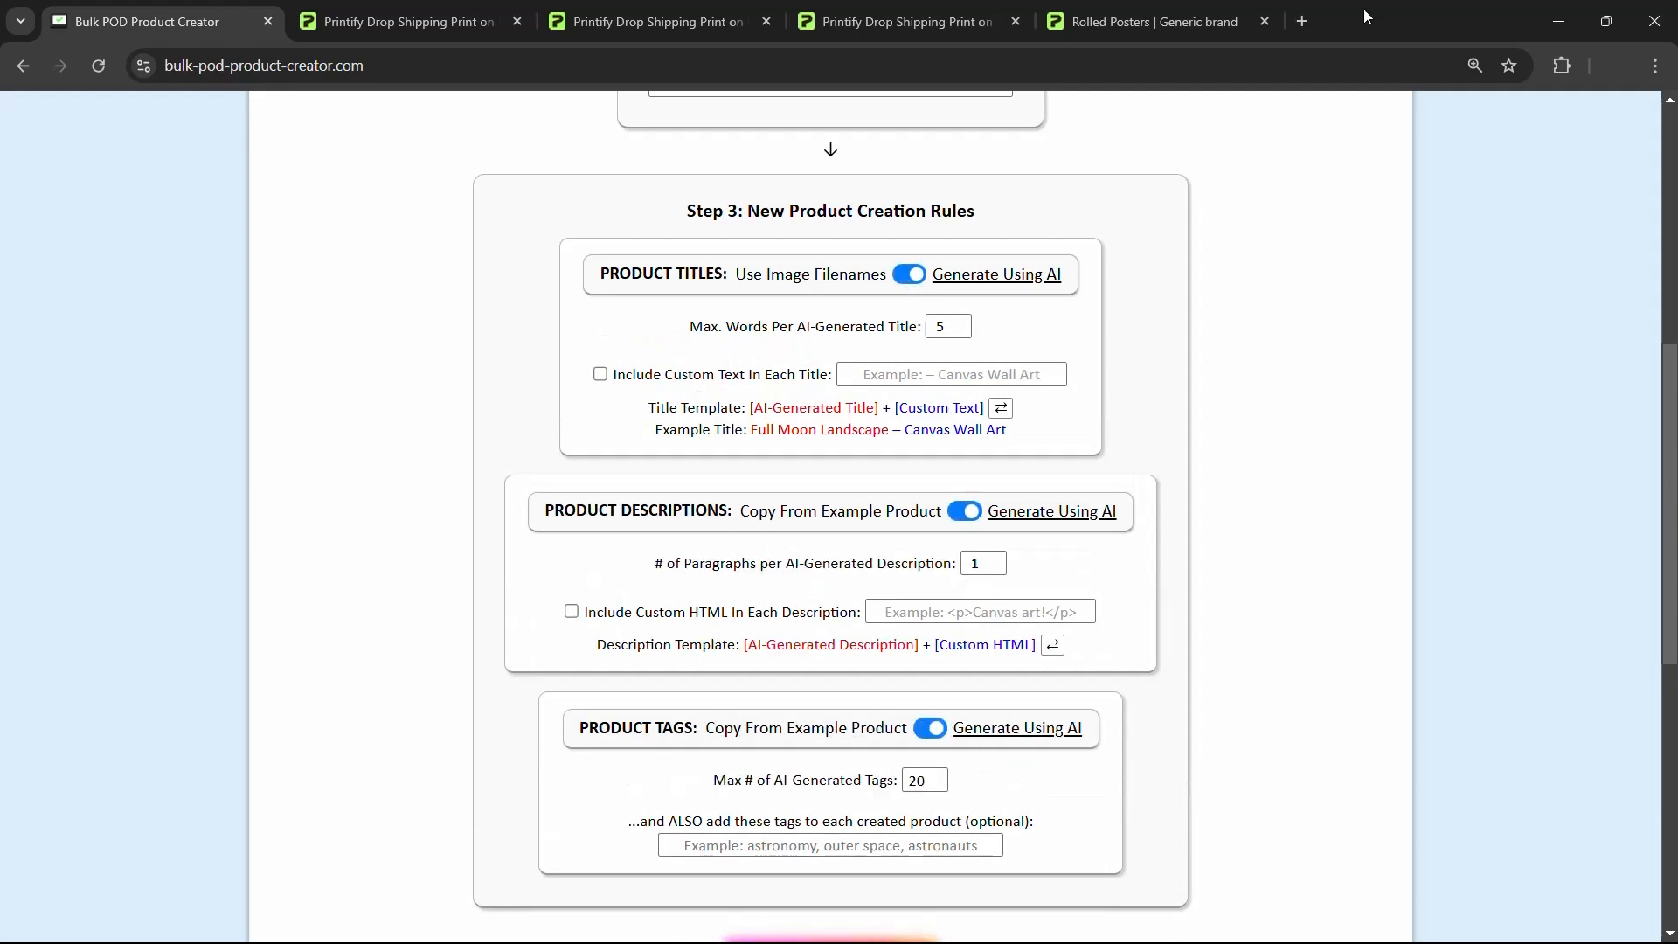
Step: Compare the poster artwork with its title, description and tags on the example product's Printify page
{"action": "left_click", "coordinate": [937, 23]}
{"action": "scroll", "coordinate": [723, 393], "scroll_direction": "up", "scroll_amount": 2}
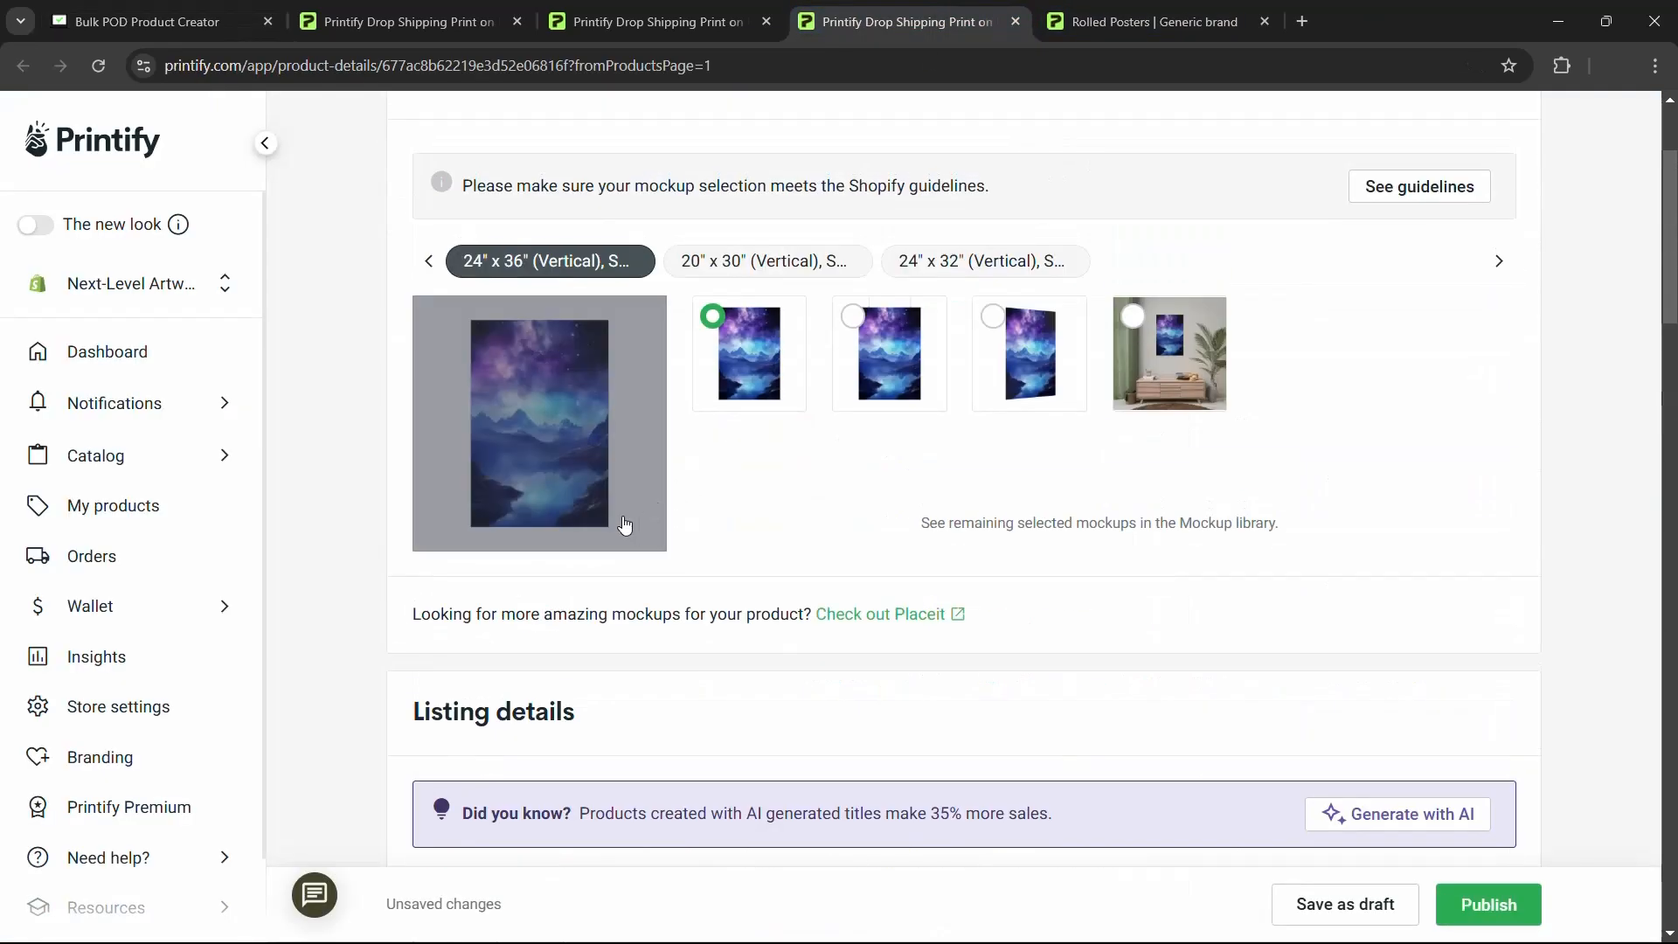
{"action": "scroll", "coordinate": [514, 393], "scroll_direction": "down", "scroll_amount": 1}
{"action": "scroll", "coordinate": [514, 395], "scroll_direction": "down", "scroll_amount": 3}
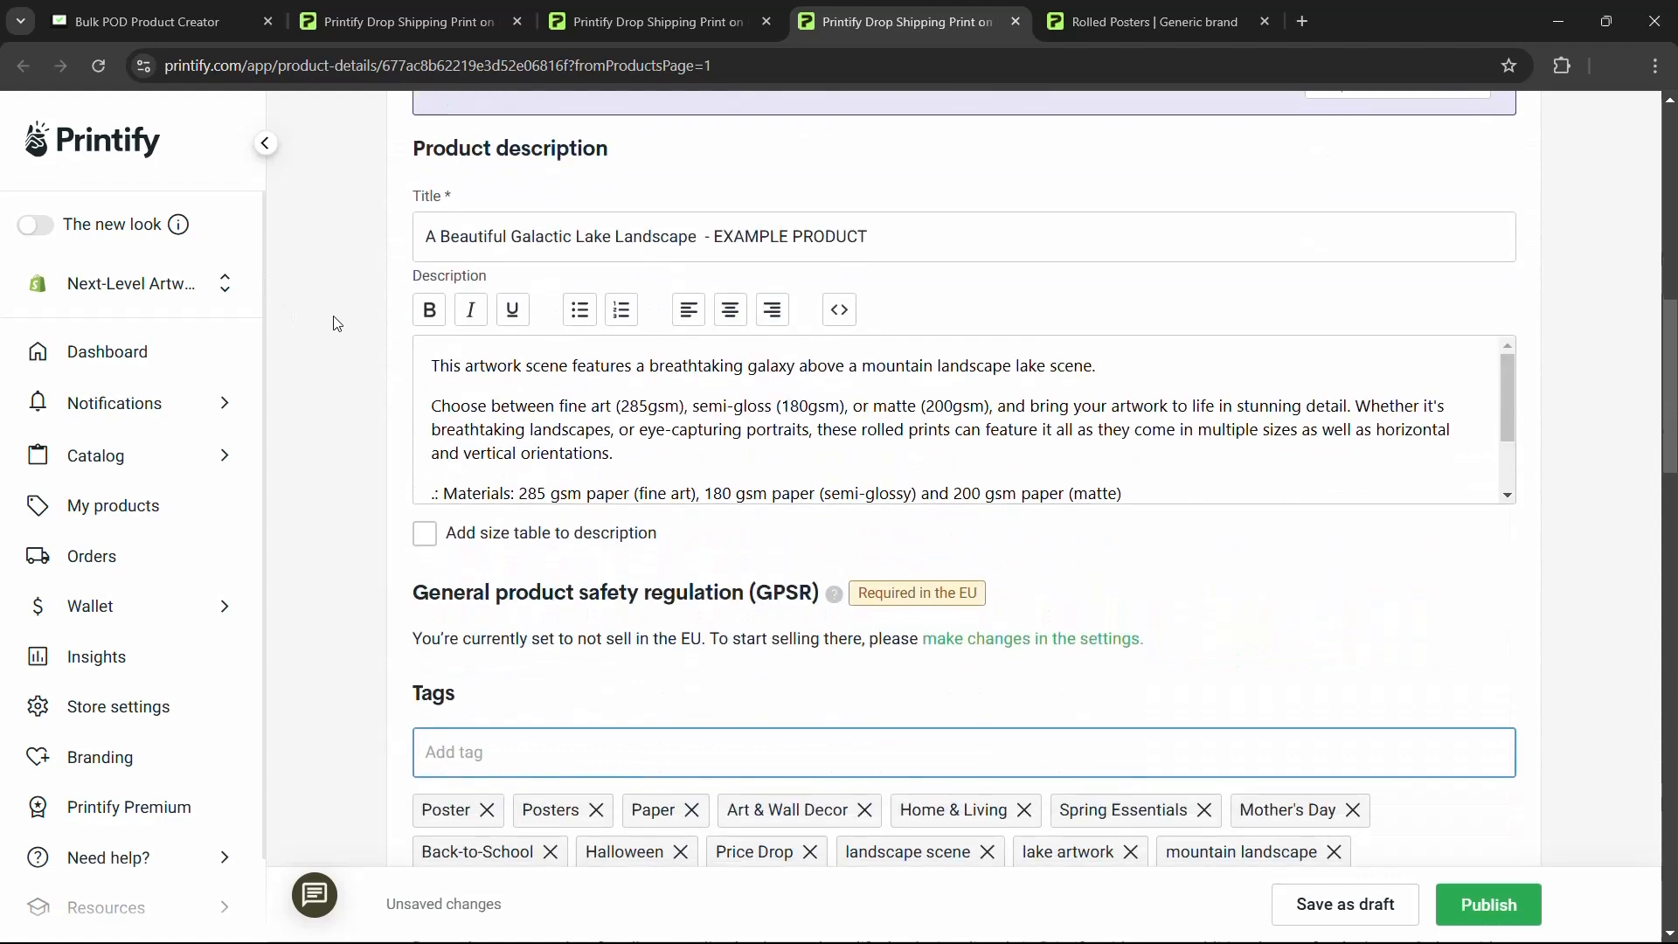
Step: In Bulk POD Product Creator, switch product titles to Use Image Filenames and look over the file names in the ARTWORK IMAGES 3 folder
{"action": "left_click", "coordinate": [149, 21]}
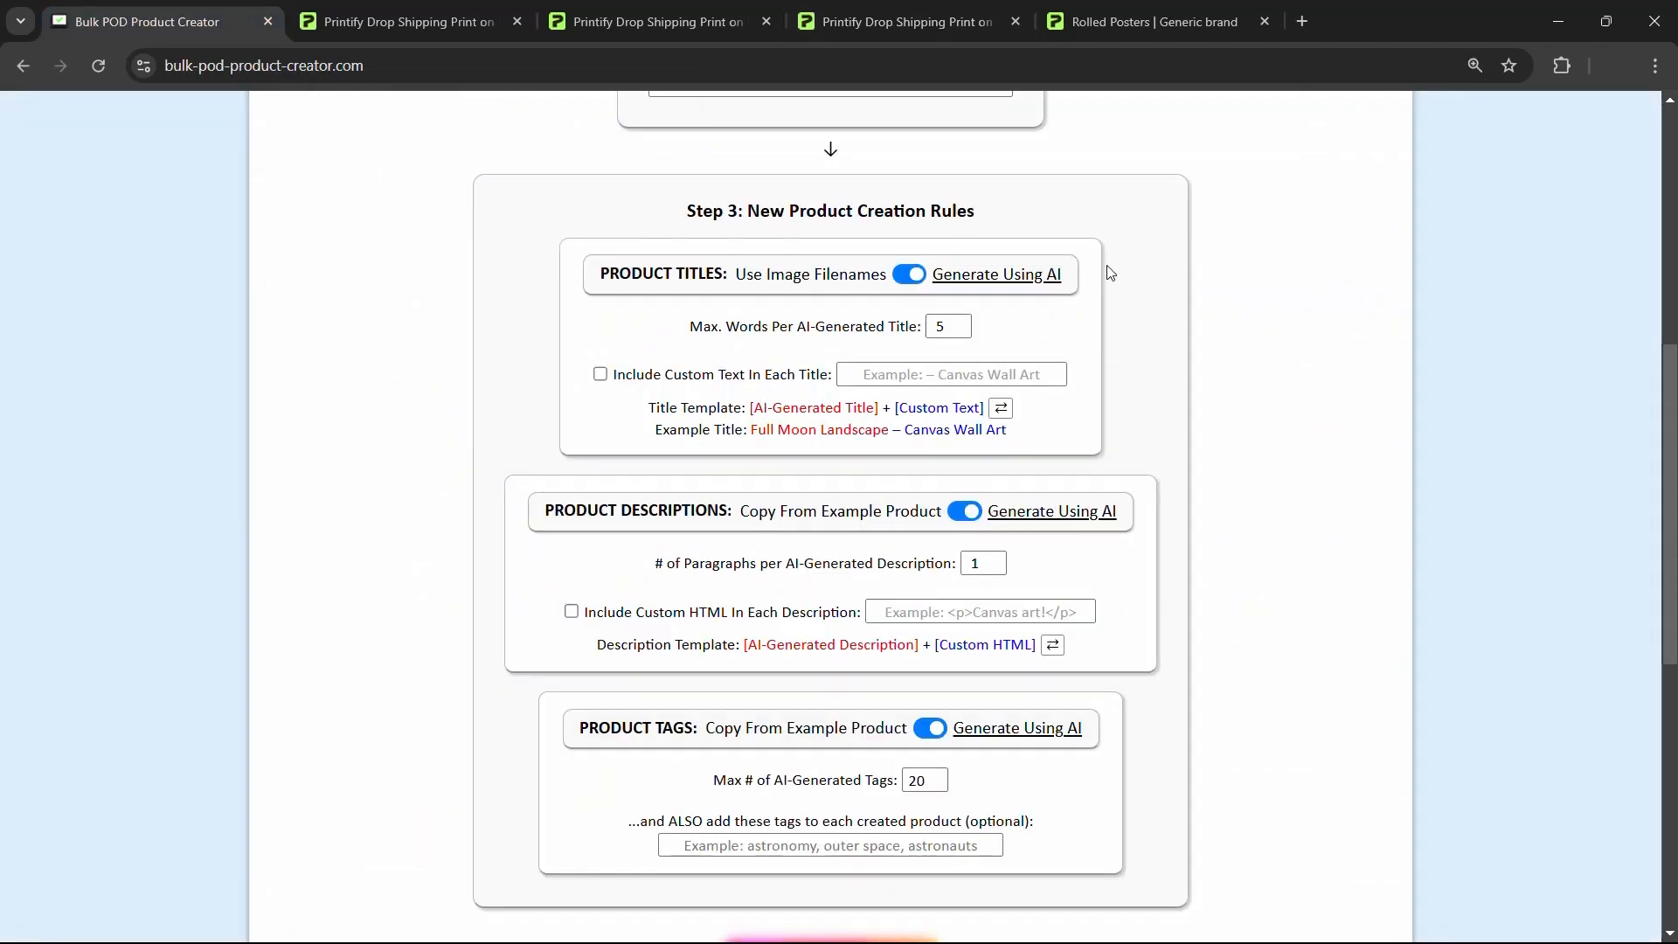
{"action": "left_click", "coordinate": [909, 281]}
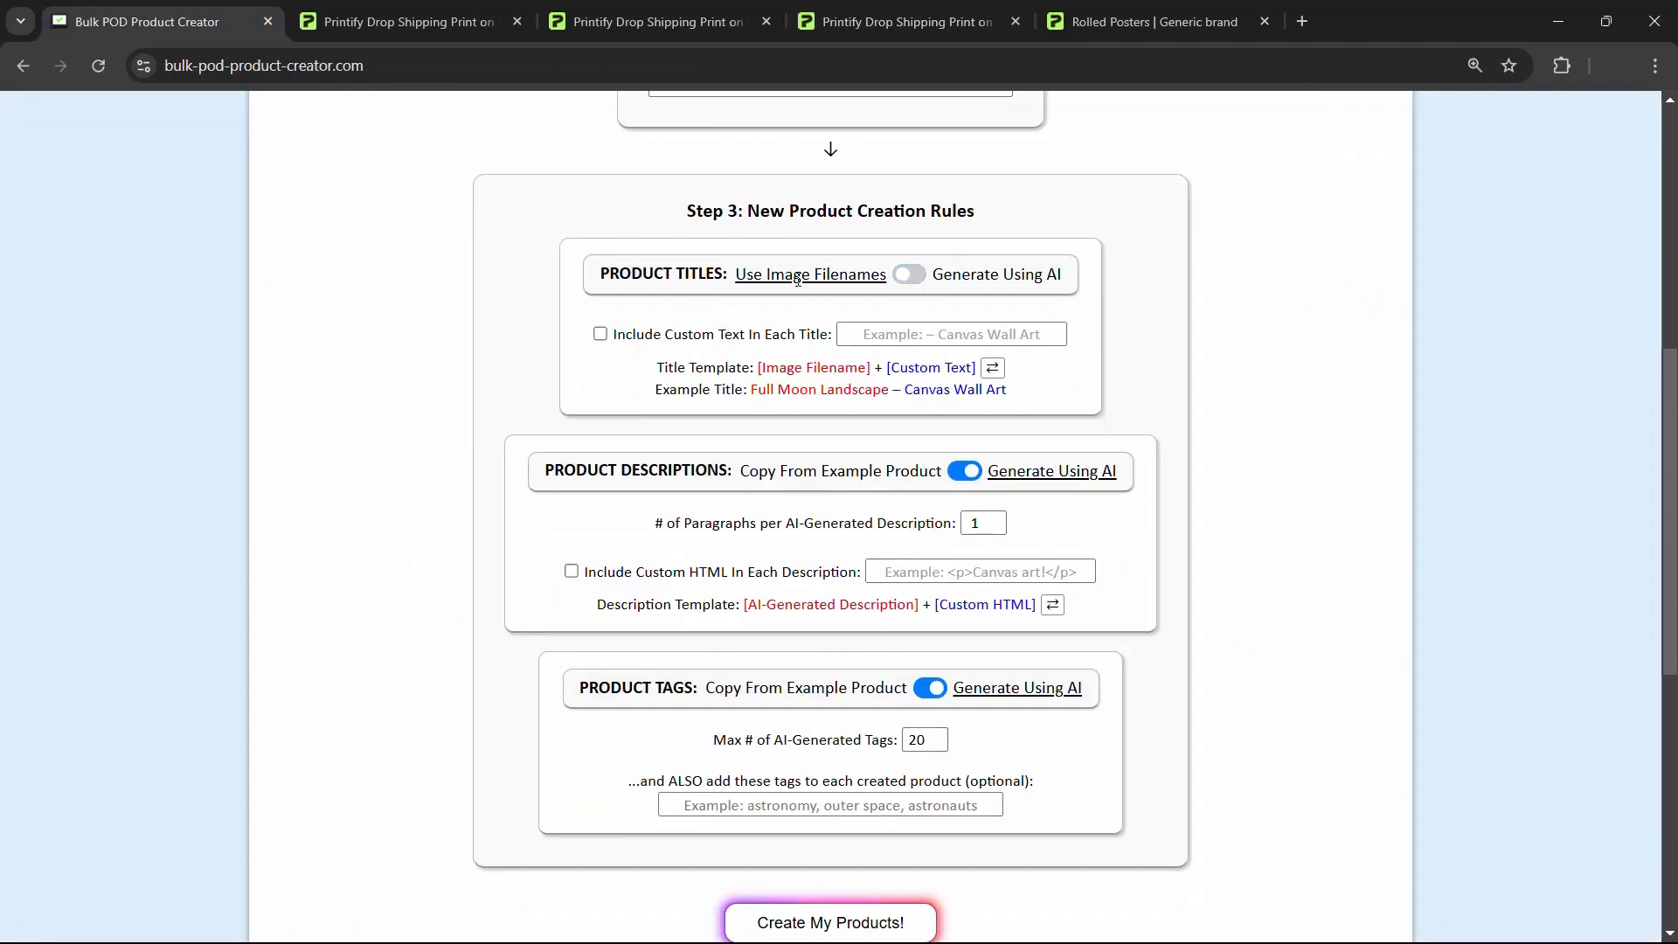
{"action": "key", "text": "alt+Tab"}
{"action": "scroll", "coordinate": [962, 533], "scroll_direction": "down", "scroll_amount": 3}
{"action": "scroll", "coordinate": [979, 542], "scroll_direction": "down", "scroll_amount": 10}
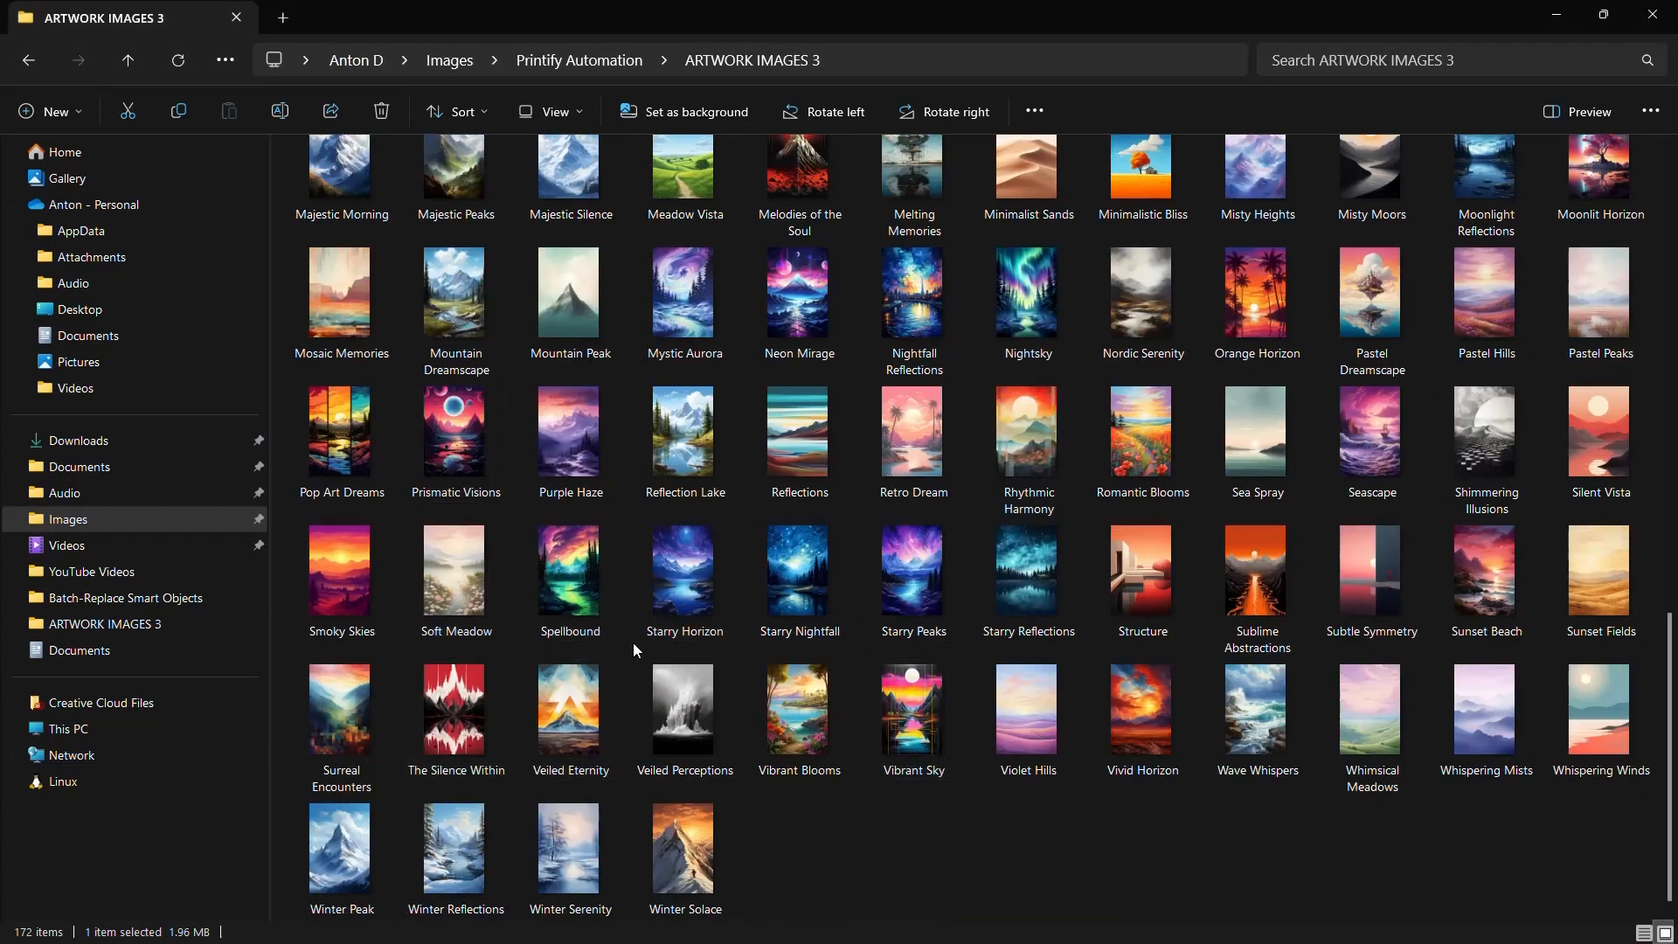
{"action": "scroll", "coordinate": [485, 736], "scroll_direction": "up", "scroll_amount": 3, "text": "ctrl"}
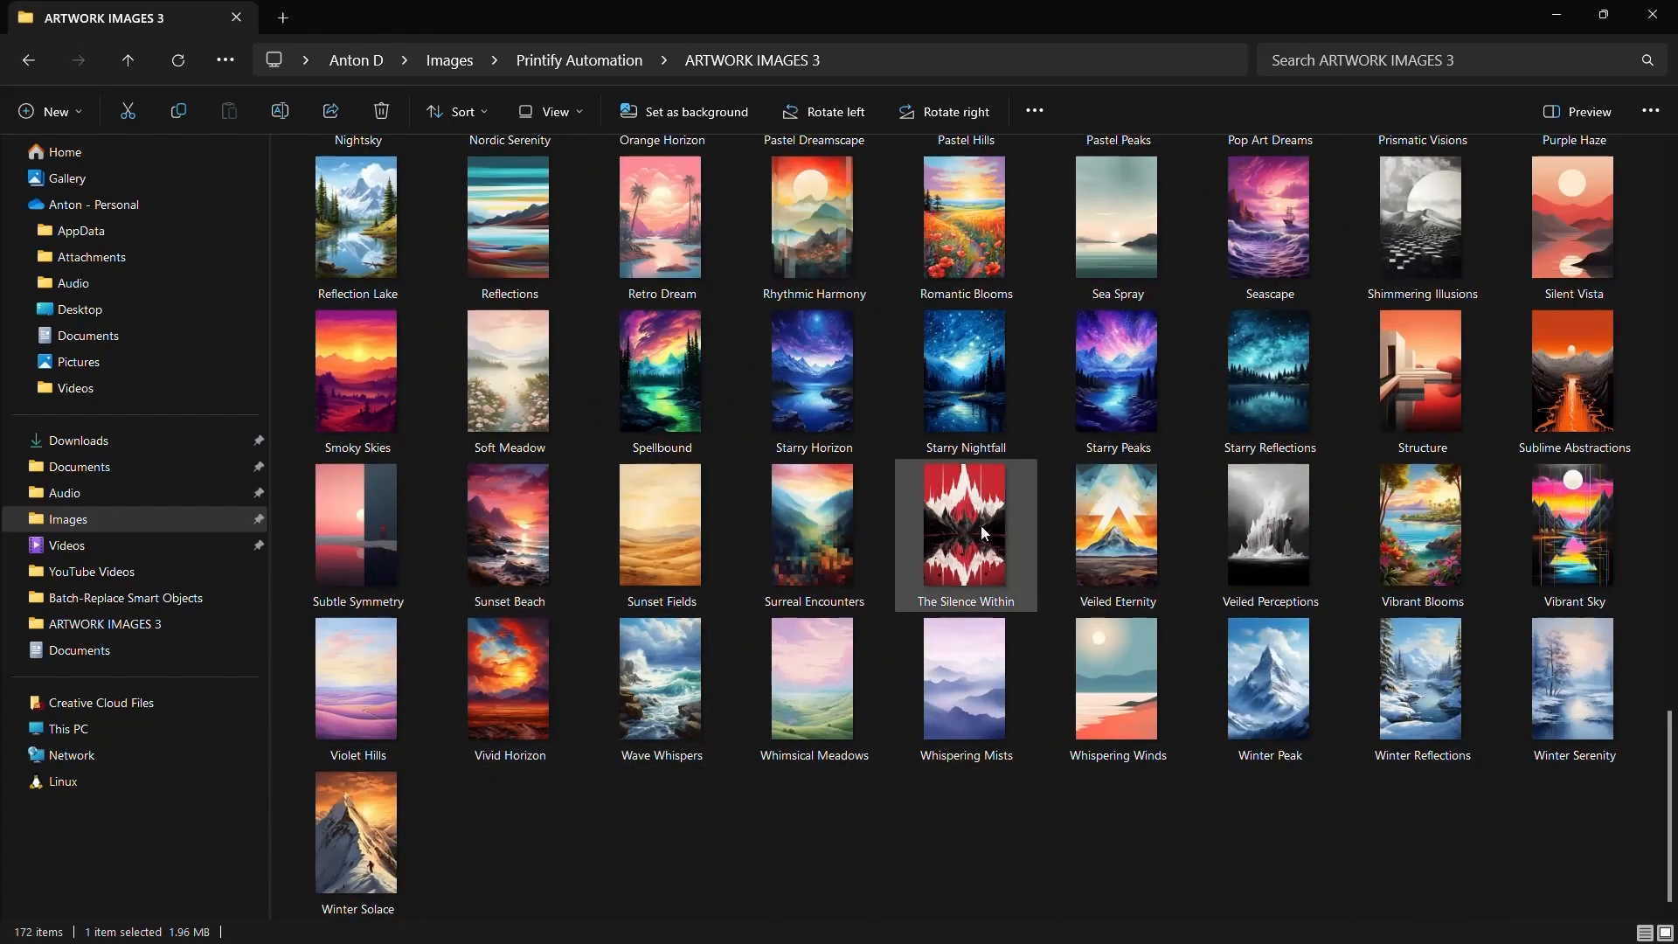
{"action": "key", "text": "alt+Tab"}
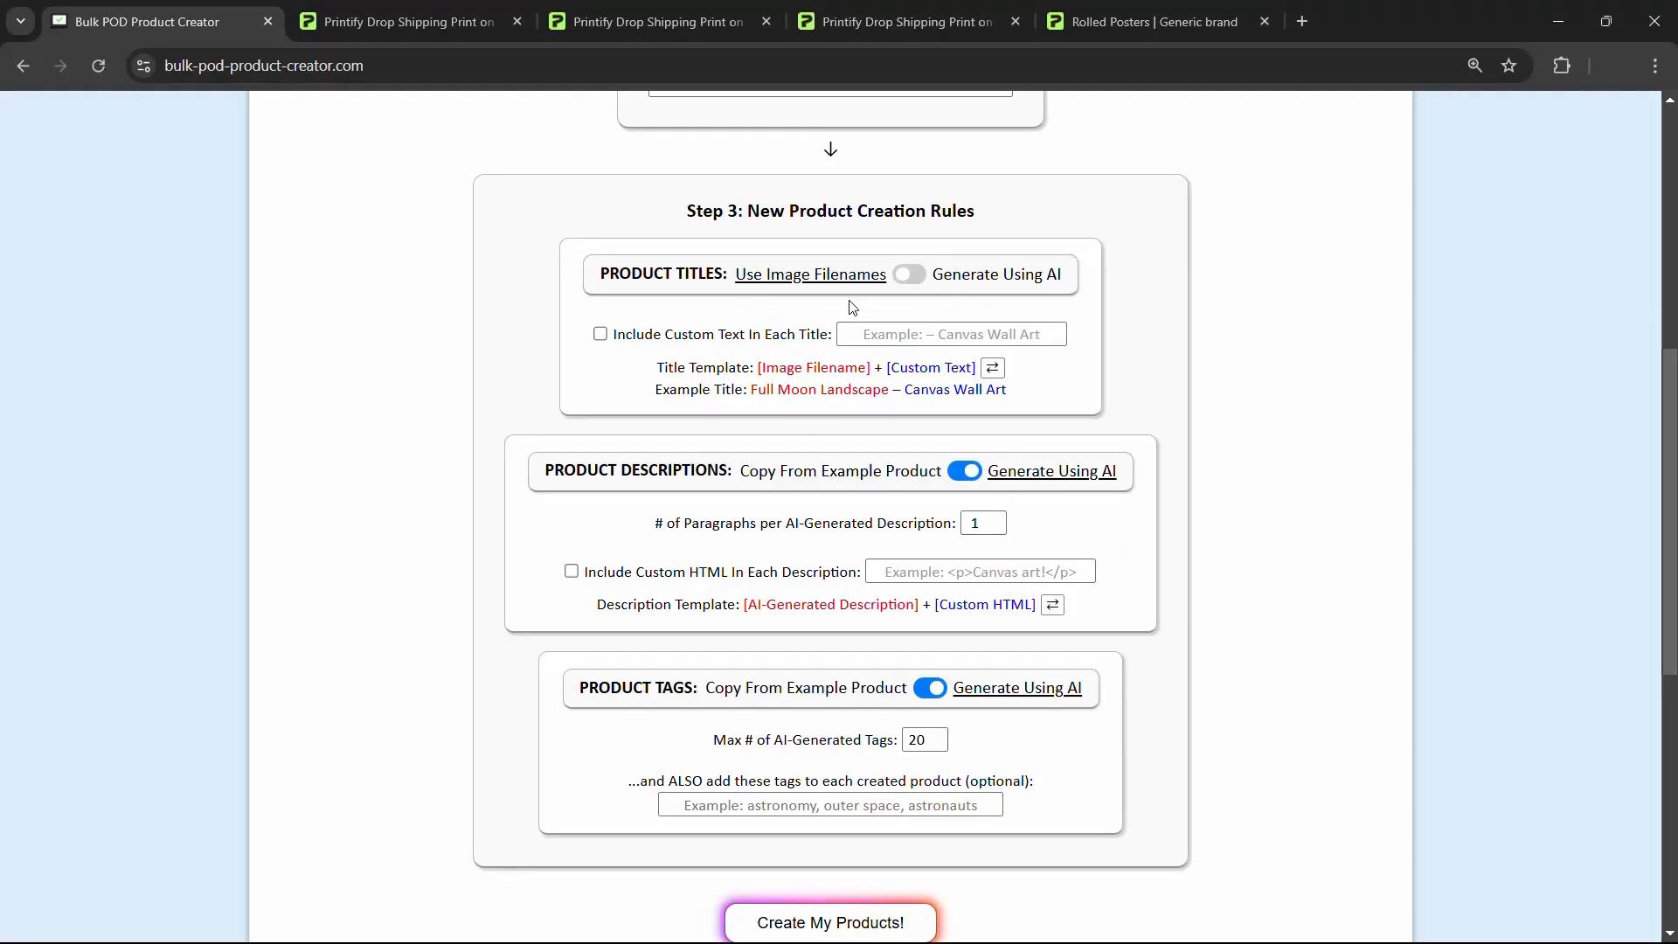
{"action": "key", "text": "alt+Tab"}
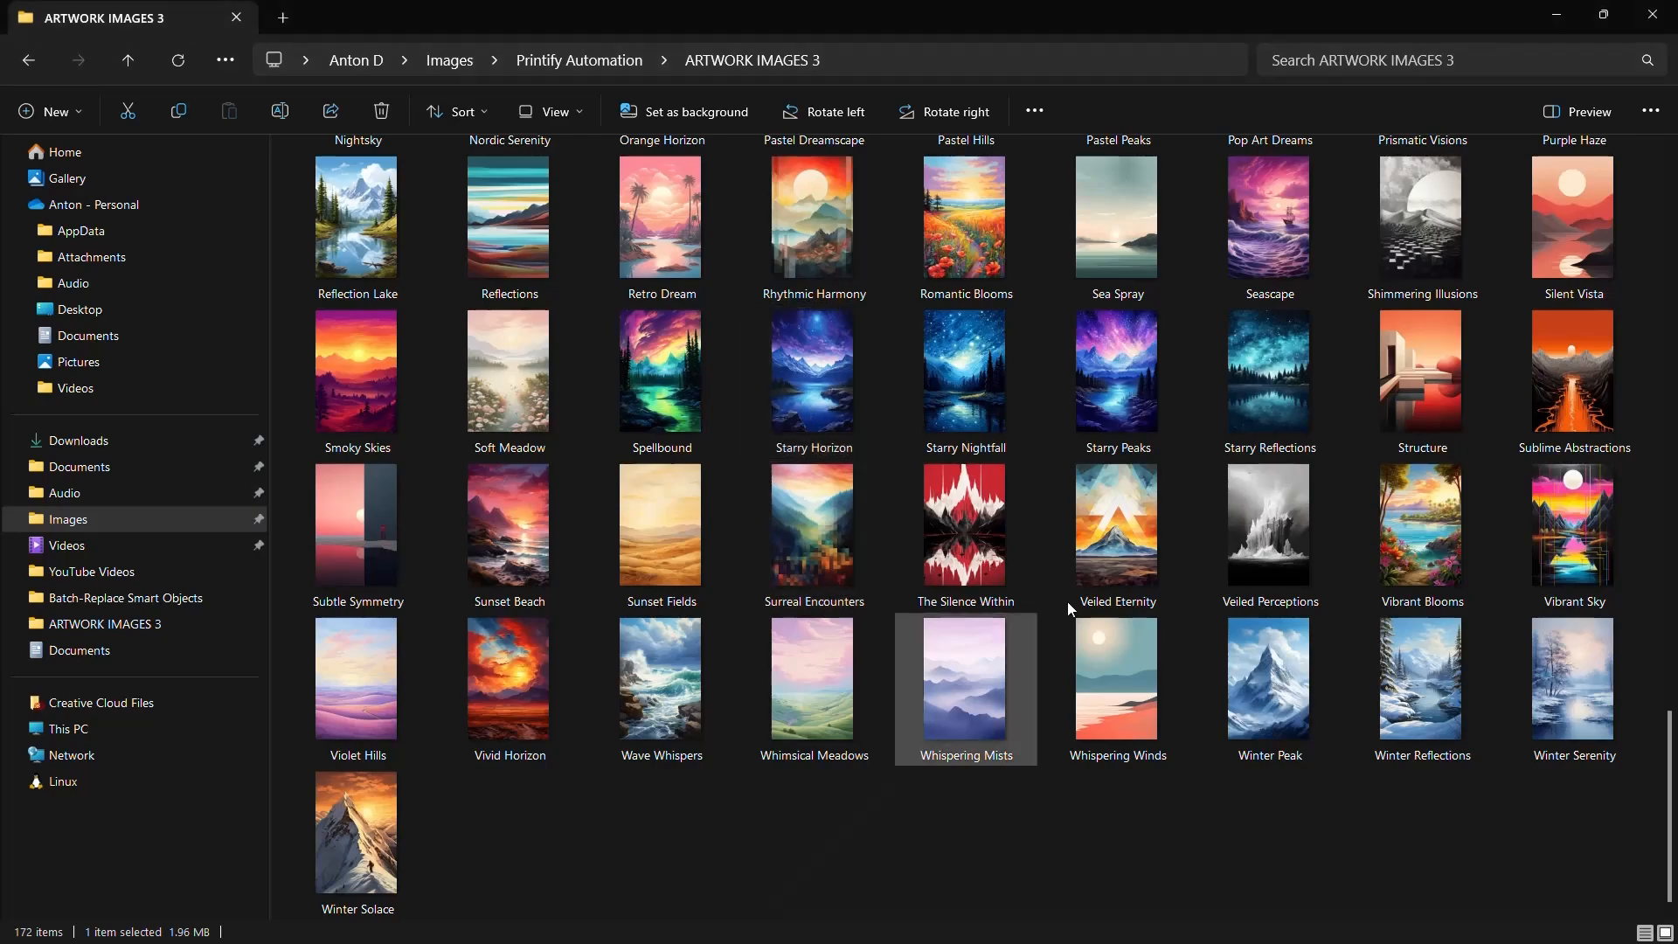
Step: In Bulk POD Product Creator, set product titles to Generate Using AI and include the custom text " — Poster Wall Art" in each title
{"action": "key", "text": "alt+Tab"}
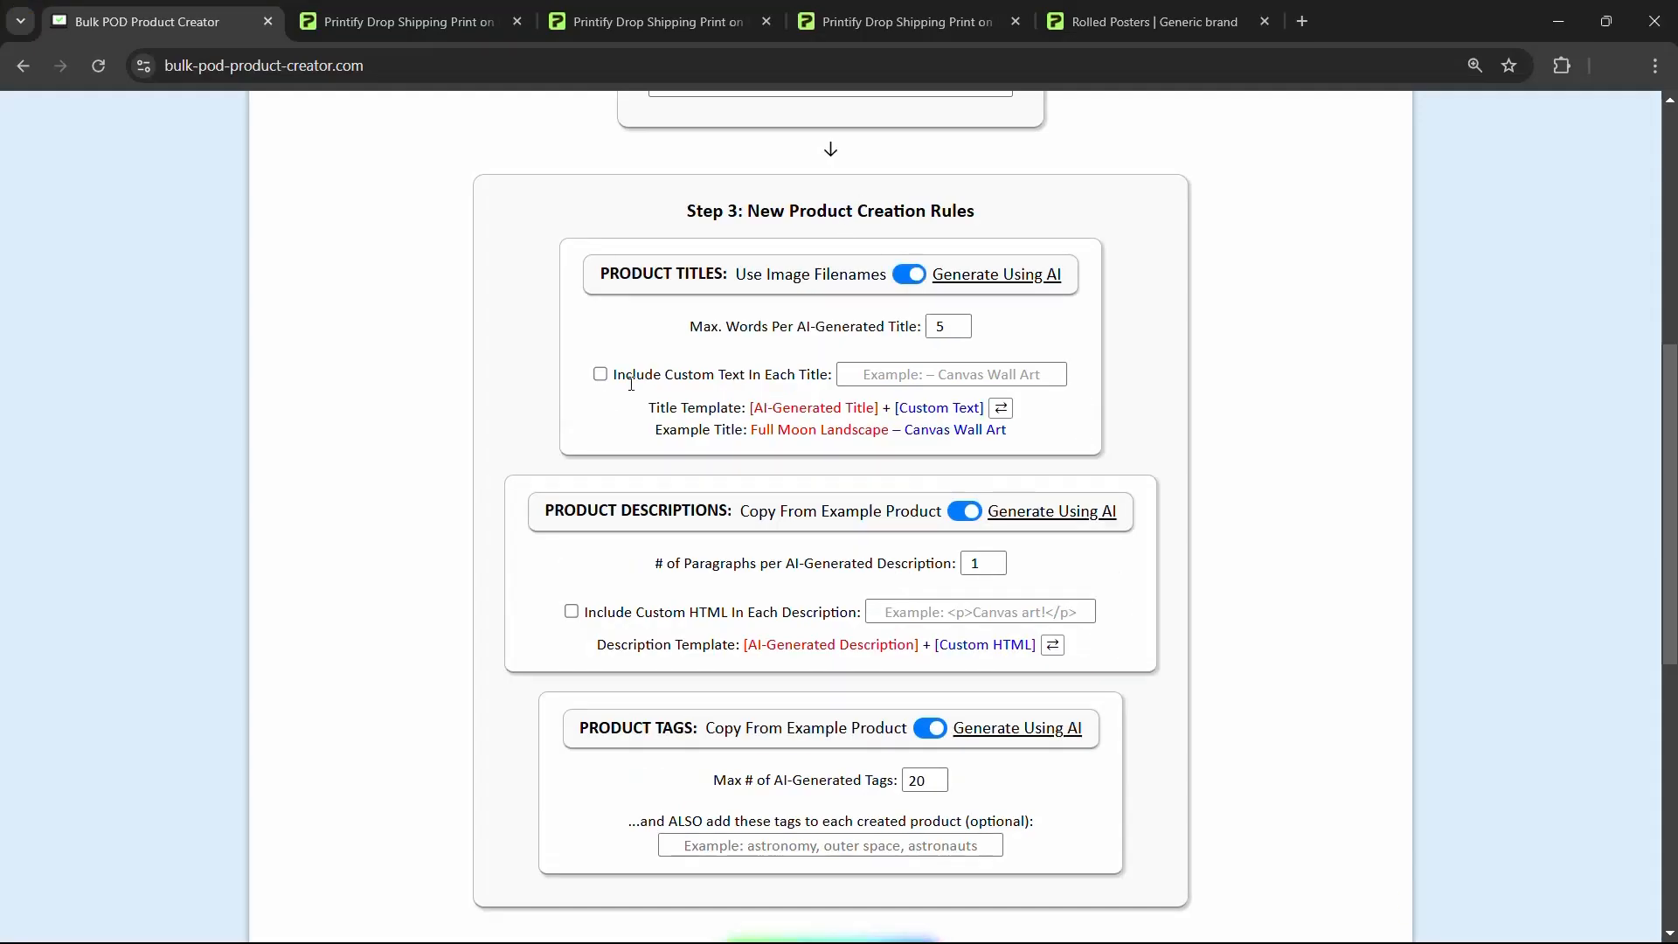
{"action": "left_click", "coordinate": [949, 375]}
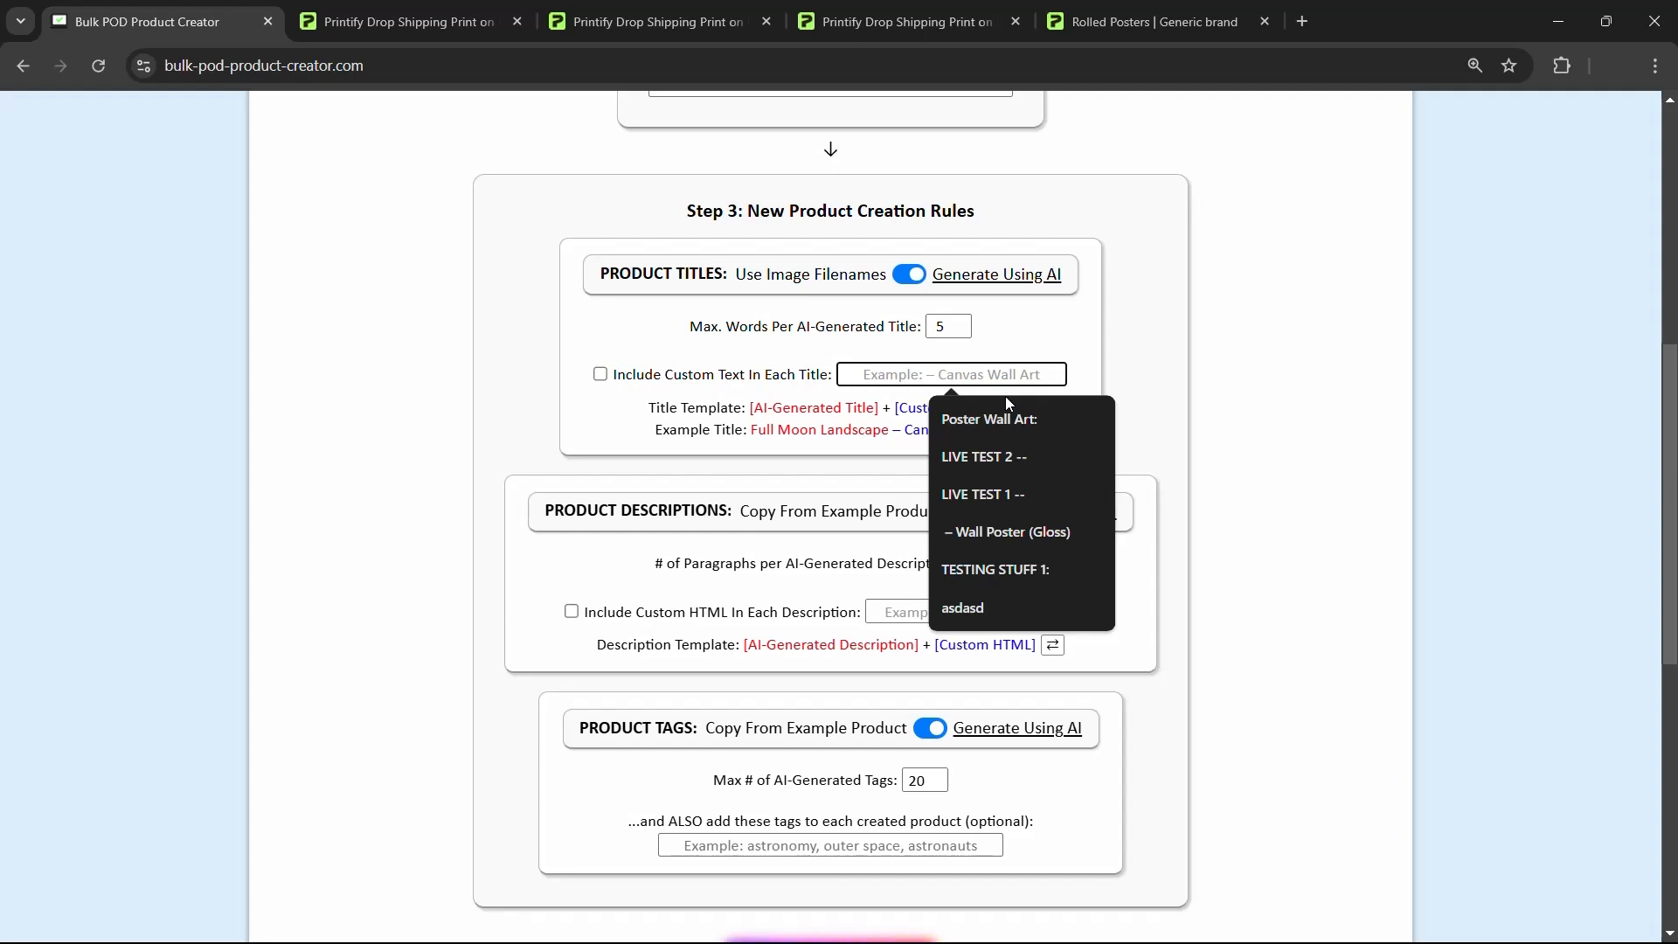
{"action": "type", "text": "—"}
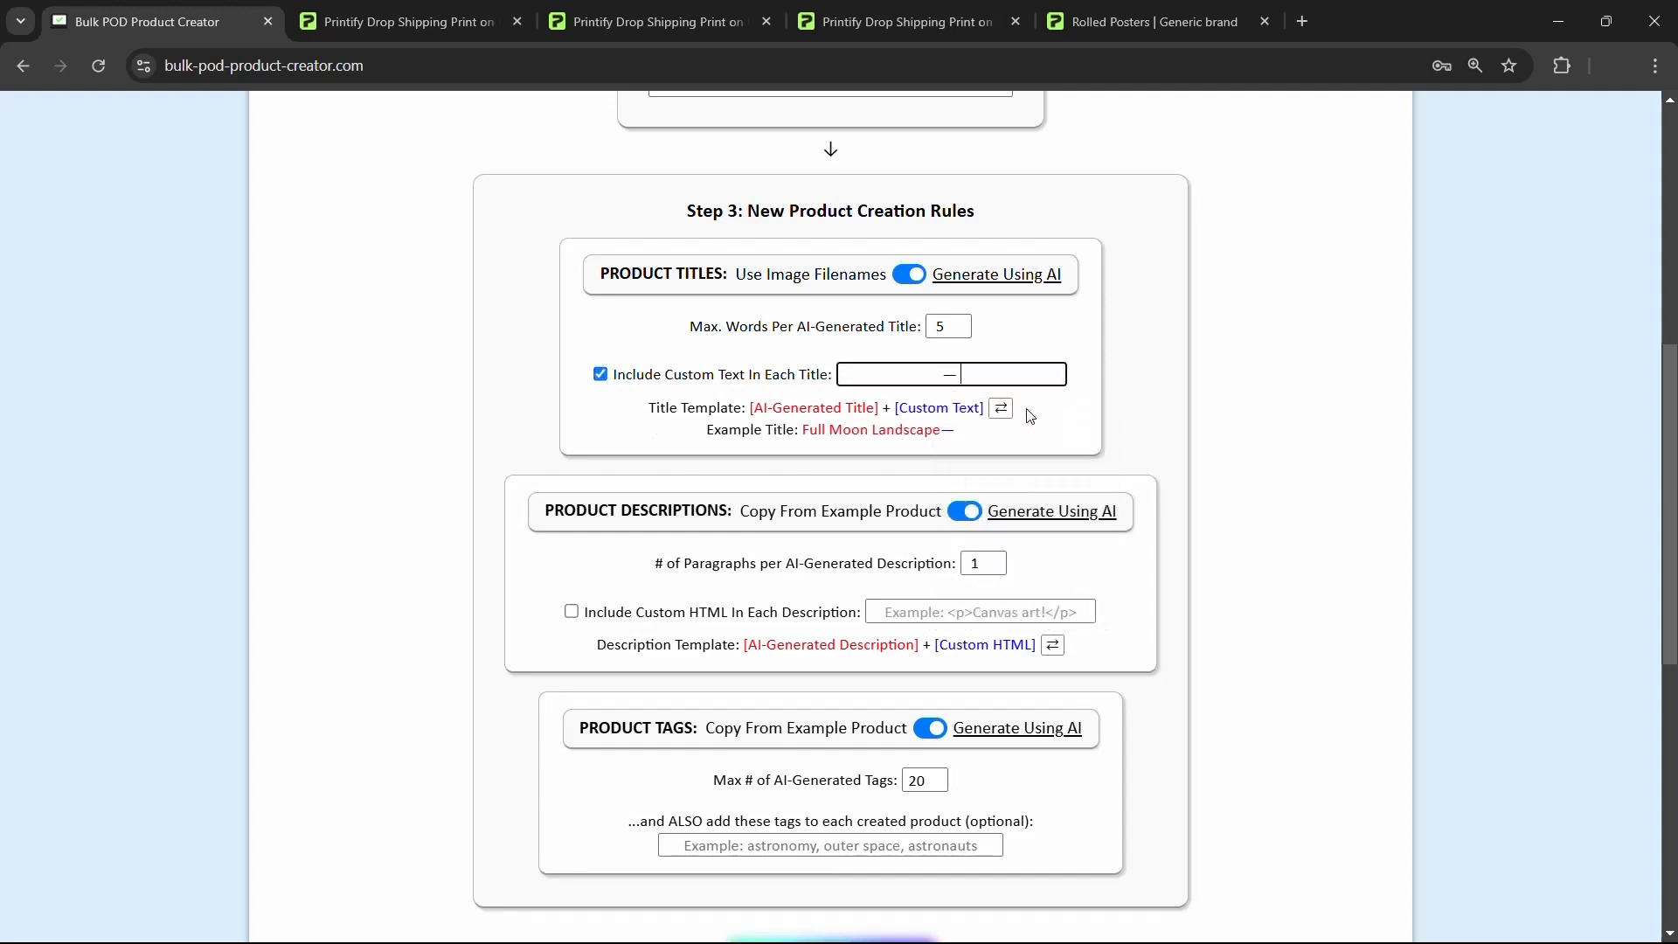
{"action": "type", "text": "Poster Wall Art"}
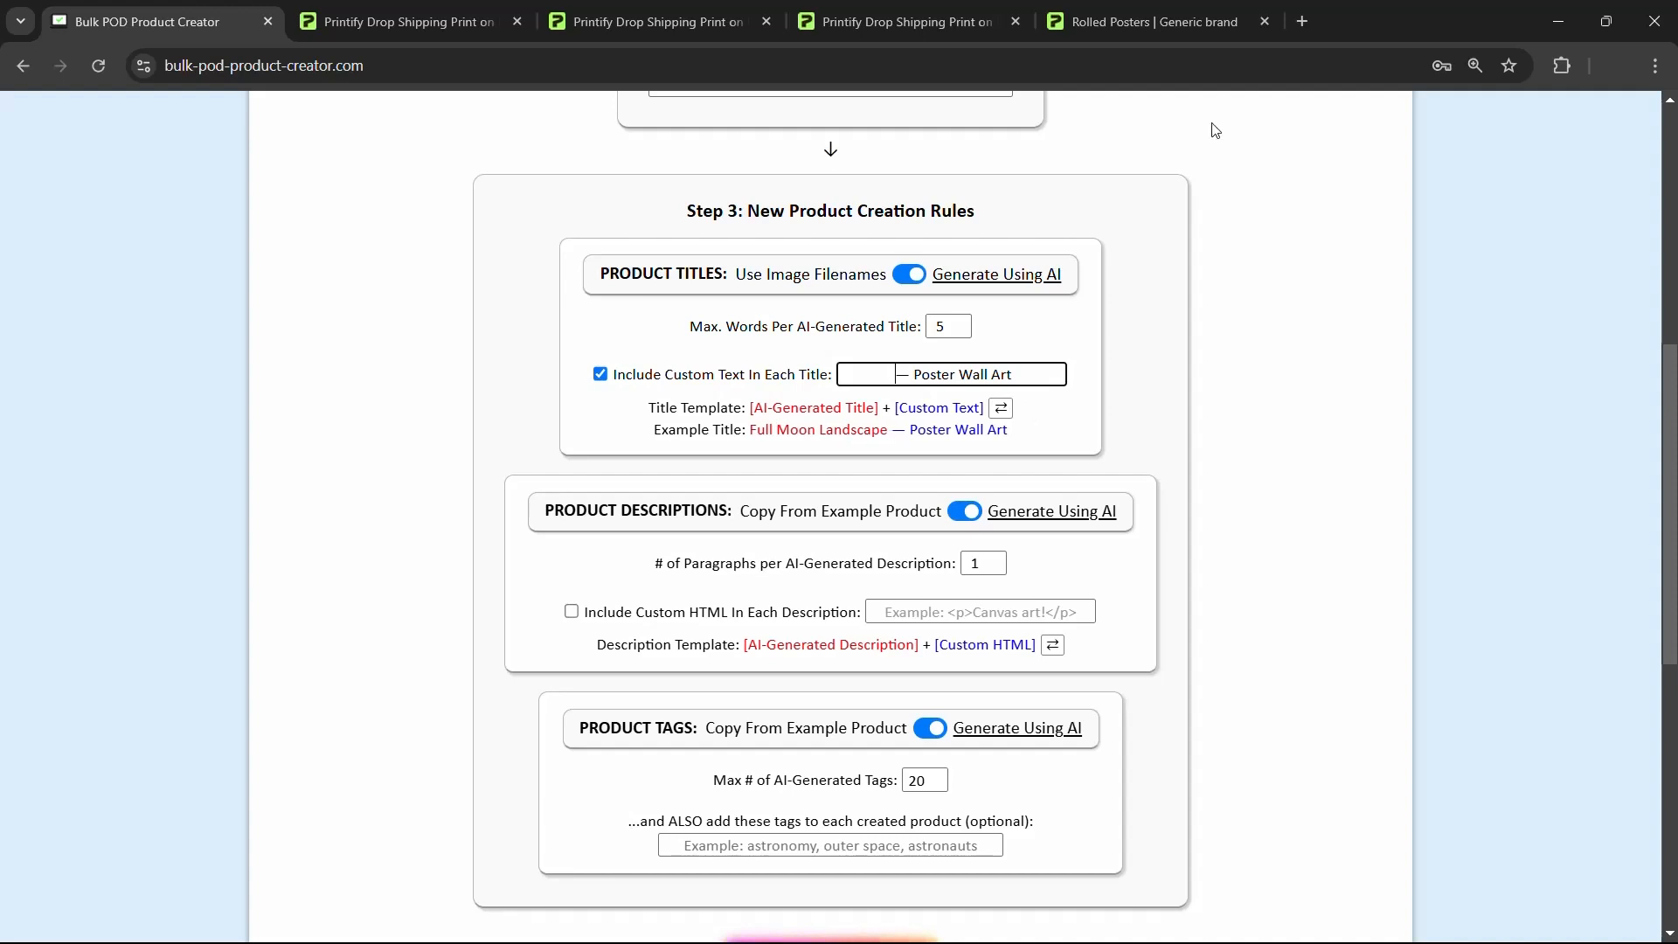
{"action": "left_click", "coordinate": [915, 382], "text": "shift"}
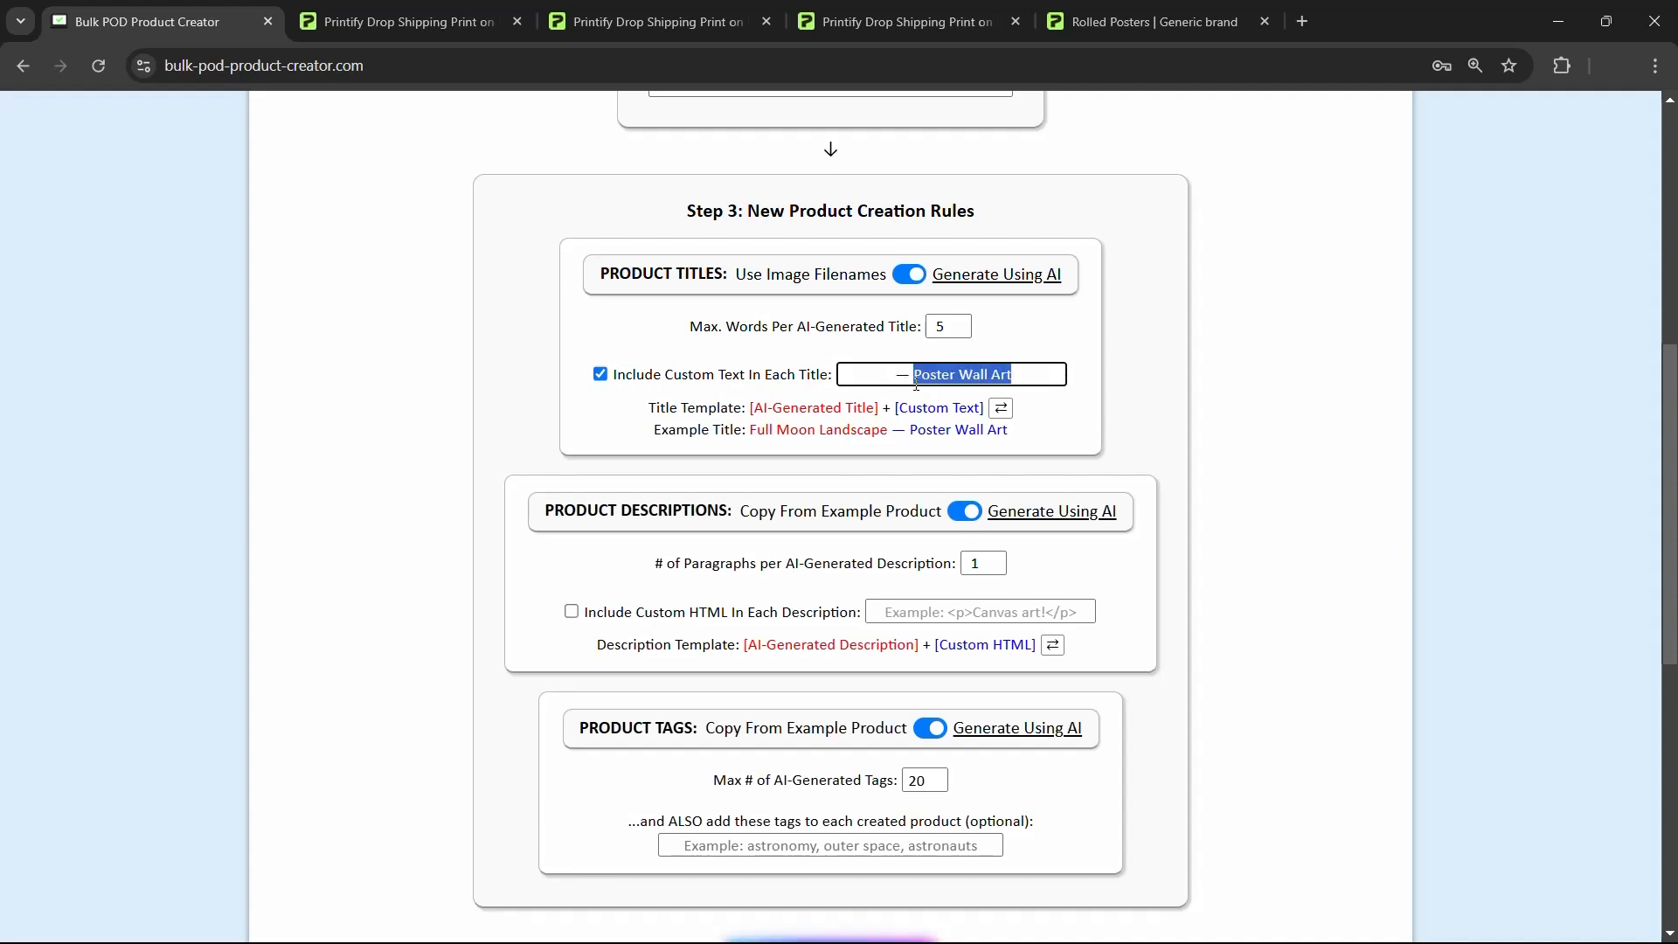
Step: Return to the example product in Printify and replace "- EXAMPLE PRODUCT" in its title with "– Poster Wall Art"
{"action": "left_click", "coordinate": [878, 7]}
{"action": "left_click_drag", "start_coordinate": [864, 443], "coordinate": [714, 457]}
{"action": "key", "text": "BackSpace"}
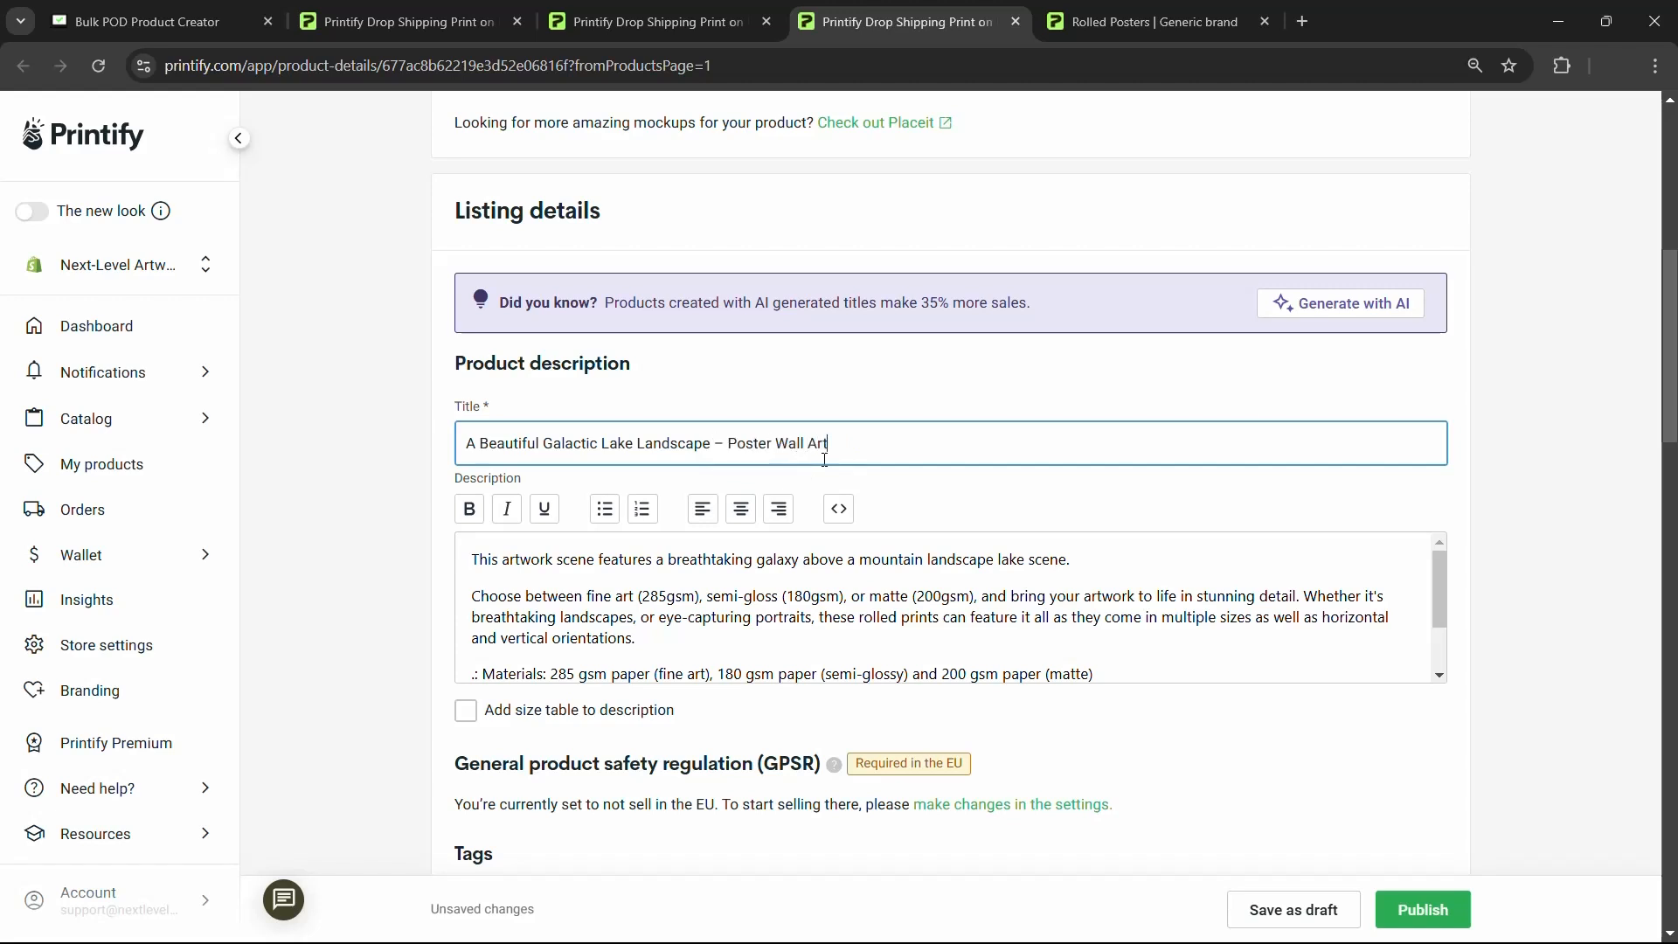
{"action": "left_click_drag", "start_coordinate": [715, 451], "coordinate": [381, 434]}
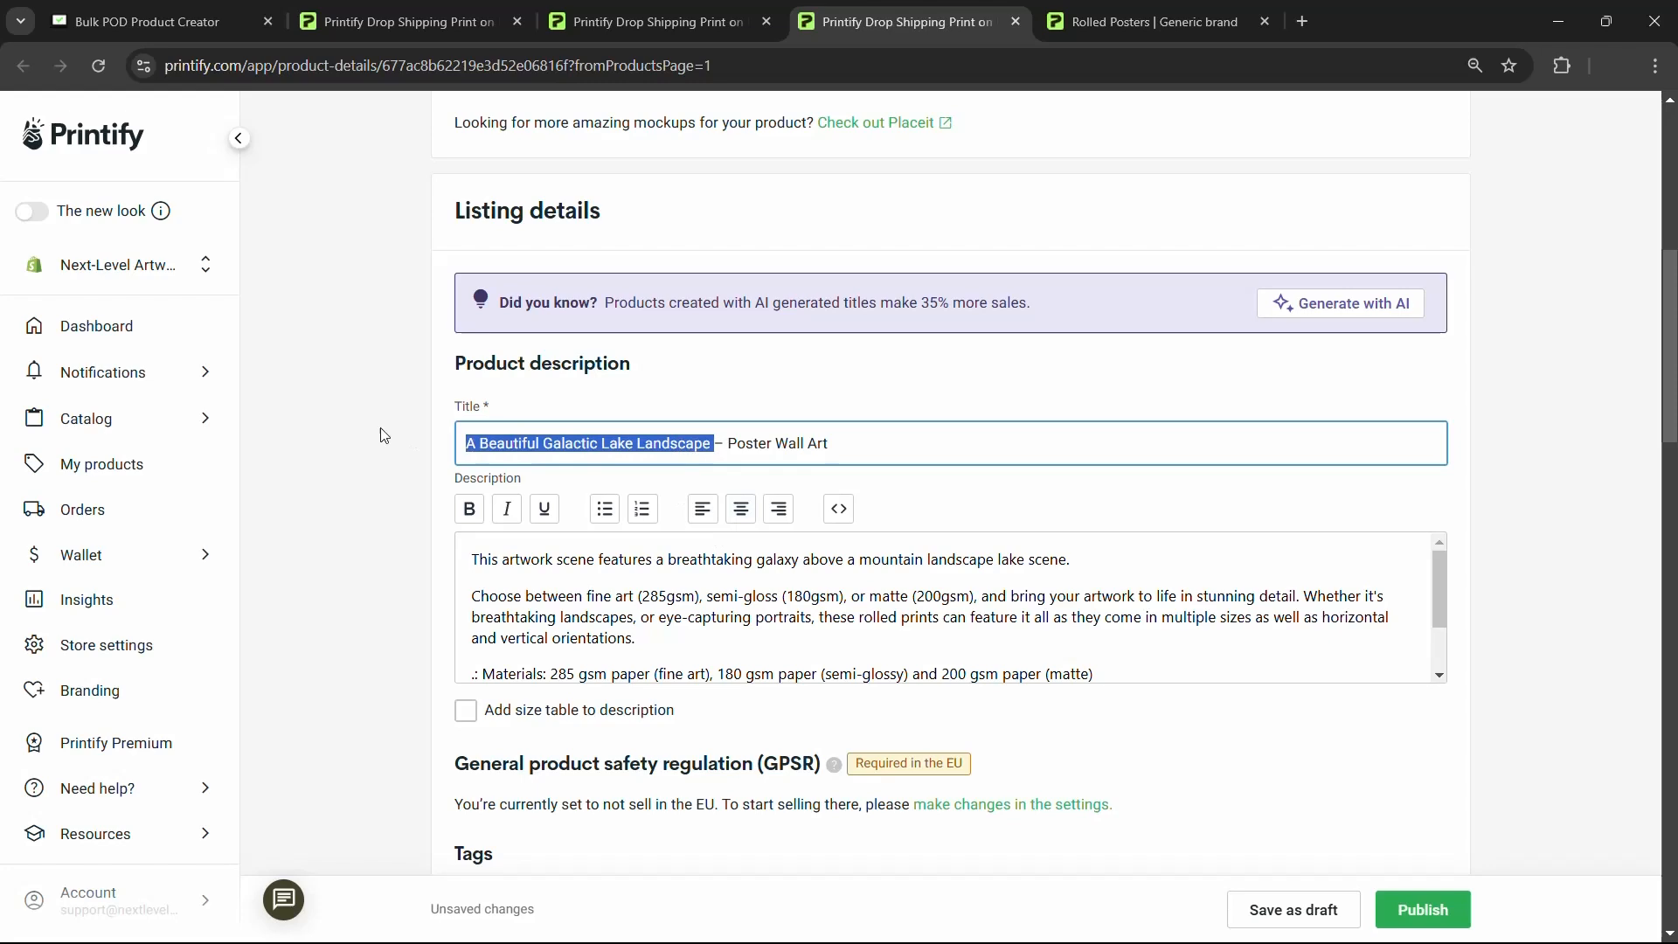
{"action": "scroll", "coordinate": [355, 423], "scroll_direction": "up", "scroll_amount": 5}
{"action": "scroll", "coordinate": [349, 415], "scroll_direction": "down", "scroll_amount": 5}
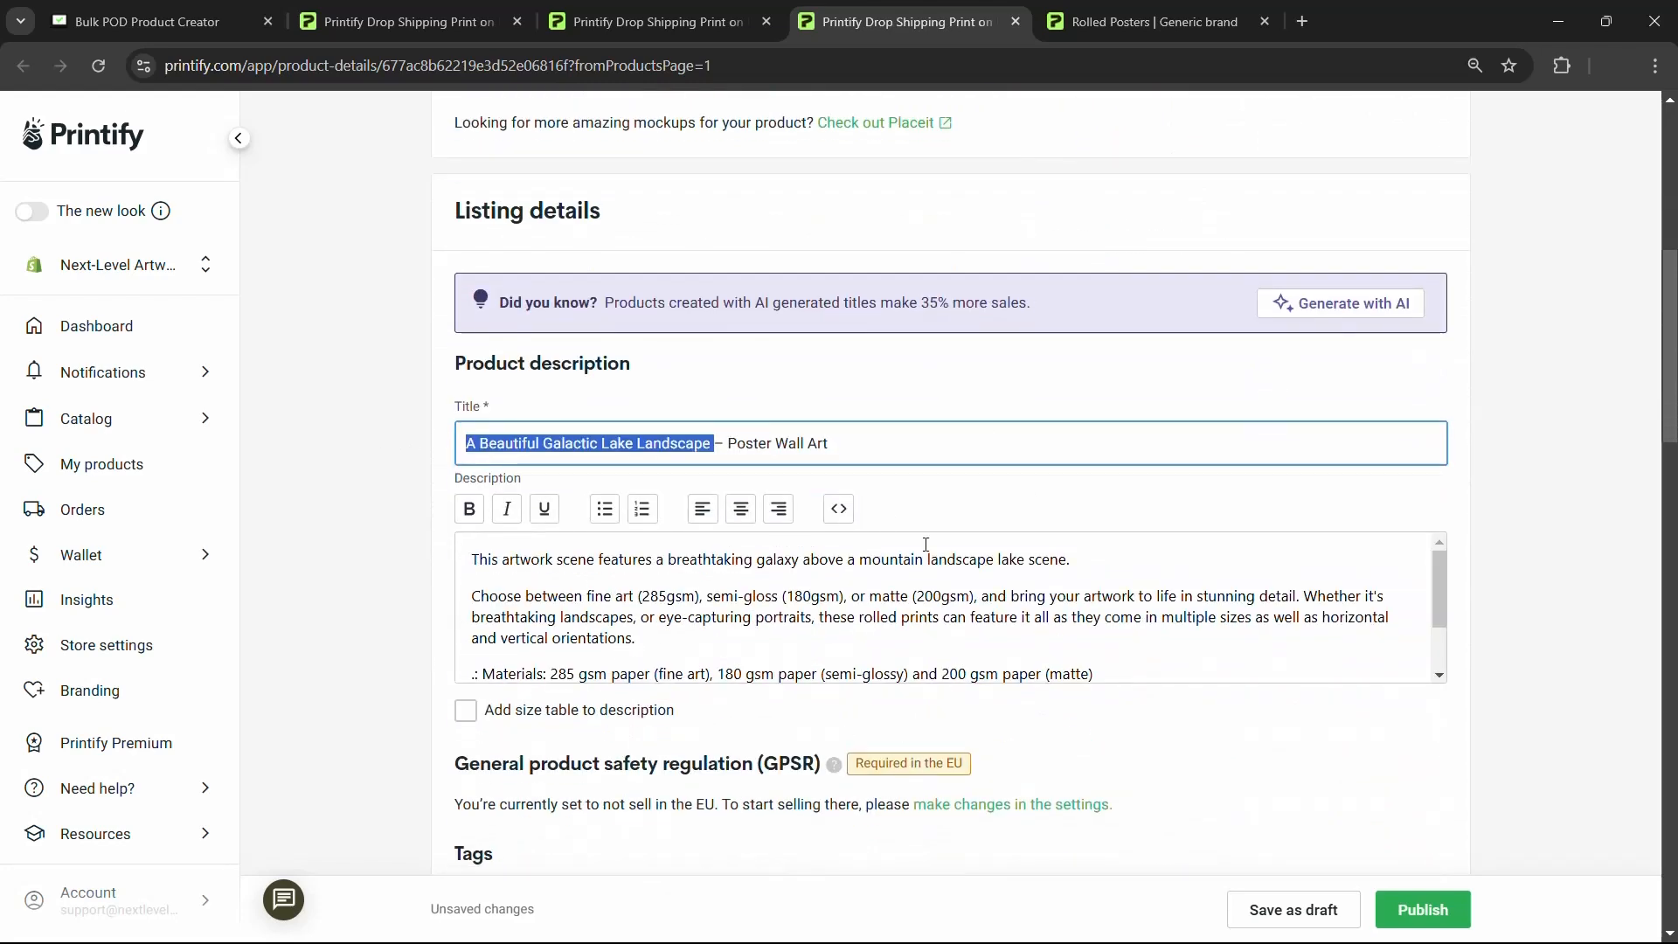
Step: Compare the example product's title in Printify with the custom text and example title under Product Titles in Bulk POD Product Creator
{"action": "scroll", "coordinate": [926, 543], "scroll_direction": "up", "scroll_amount": 5}
{"action": "scroll", "coordinate": [458, 528], "scroll_direction": "down", "scroll_amount": 2}
{"action": "left_click", "coordinate": [932, 662]}
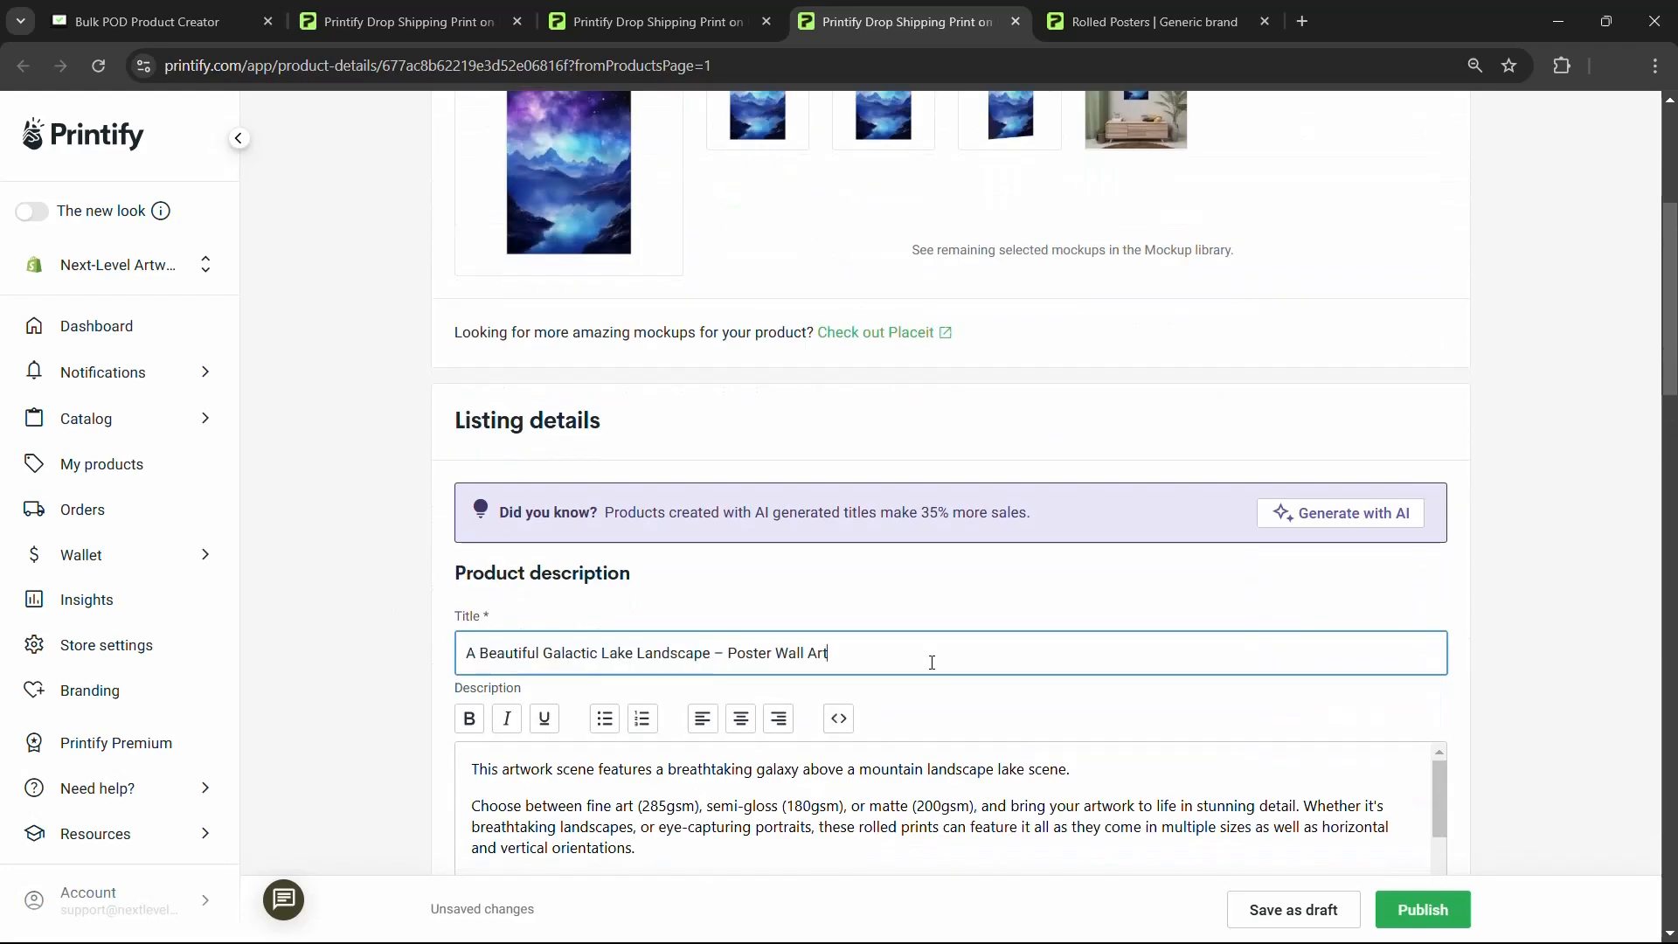
{"action": "left_click", "coordinate": [148, 21]}
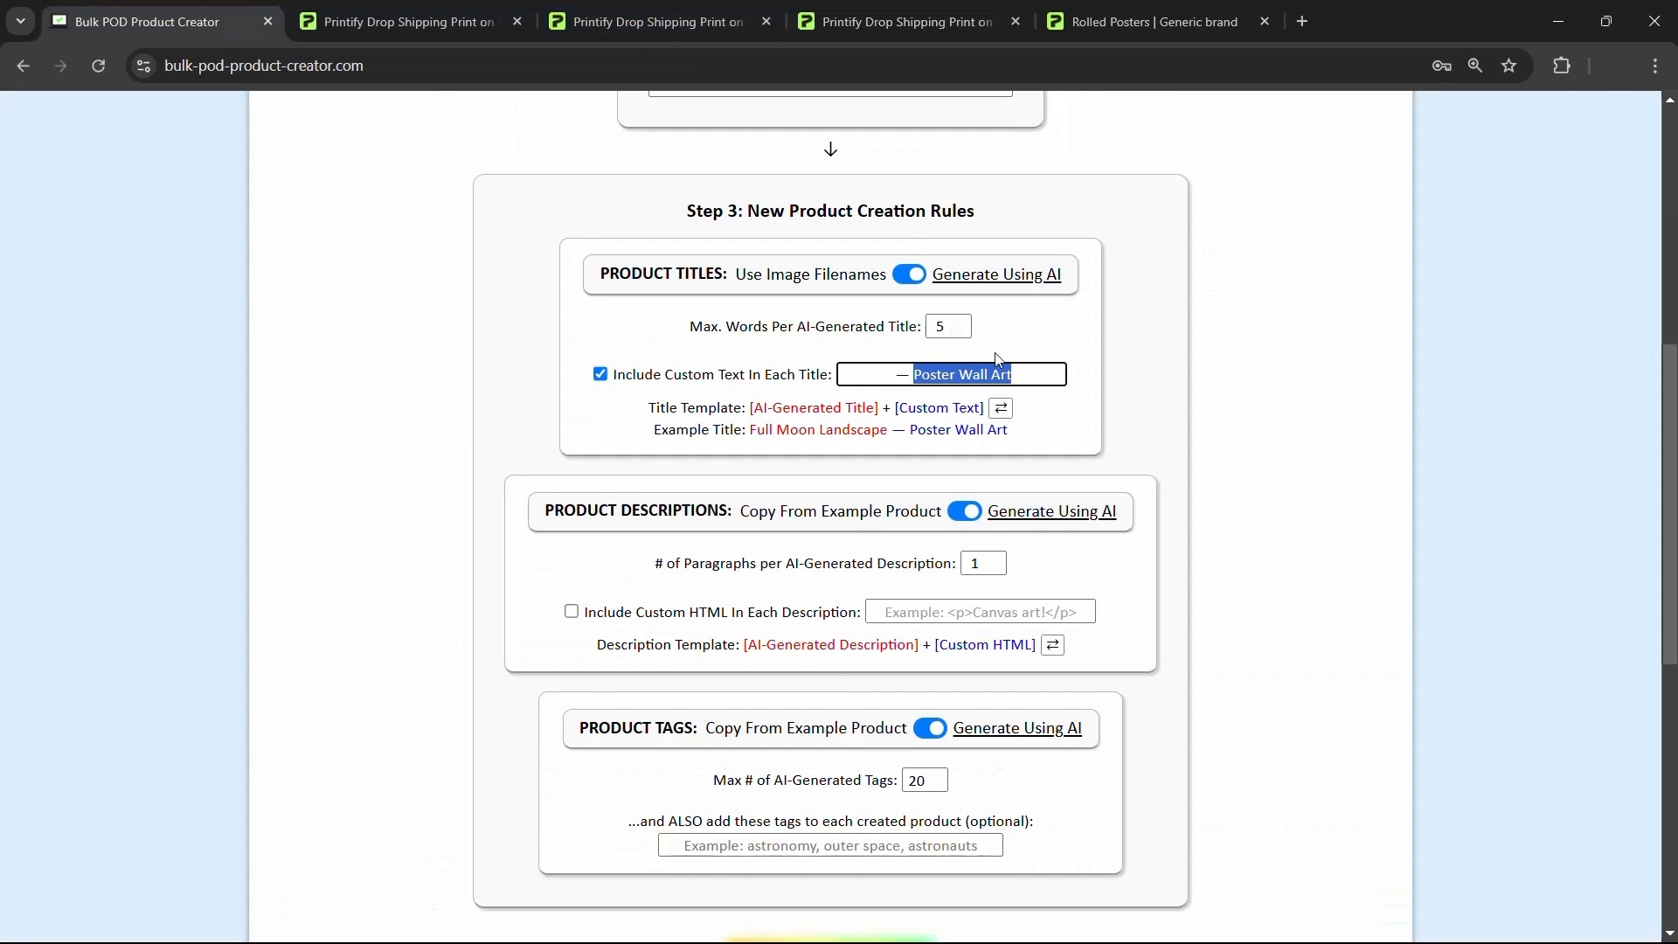
{"action": "left_click", "coordinate": [1039, 373]}
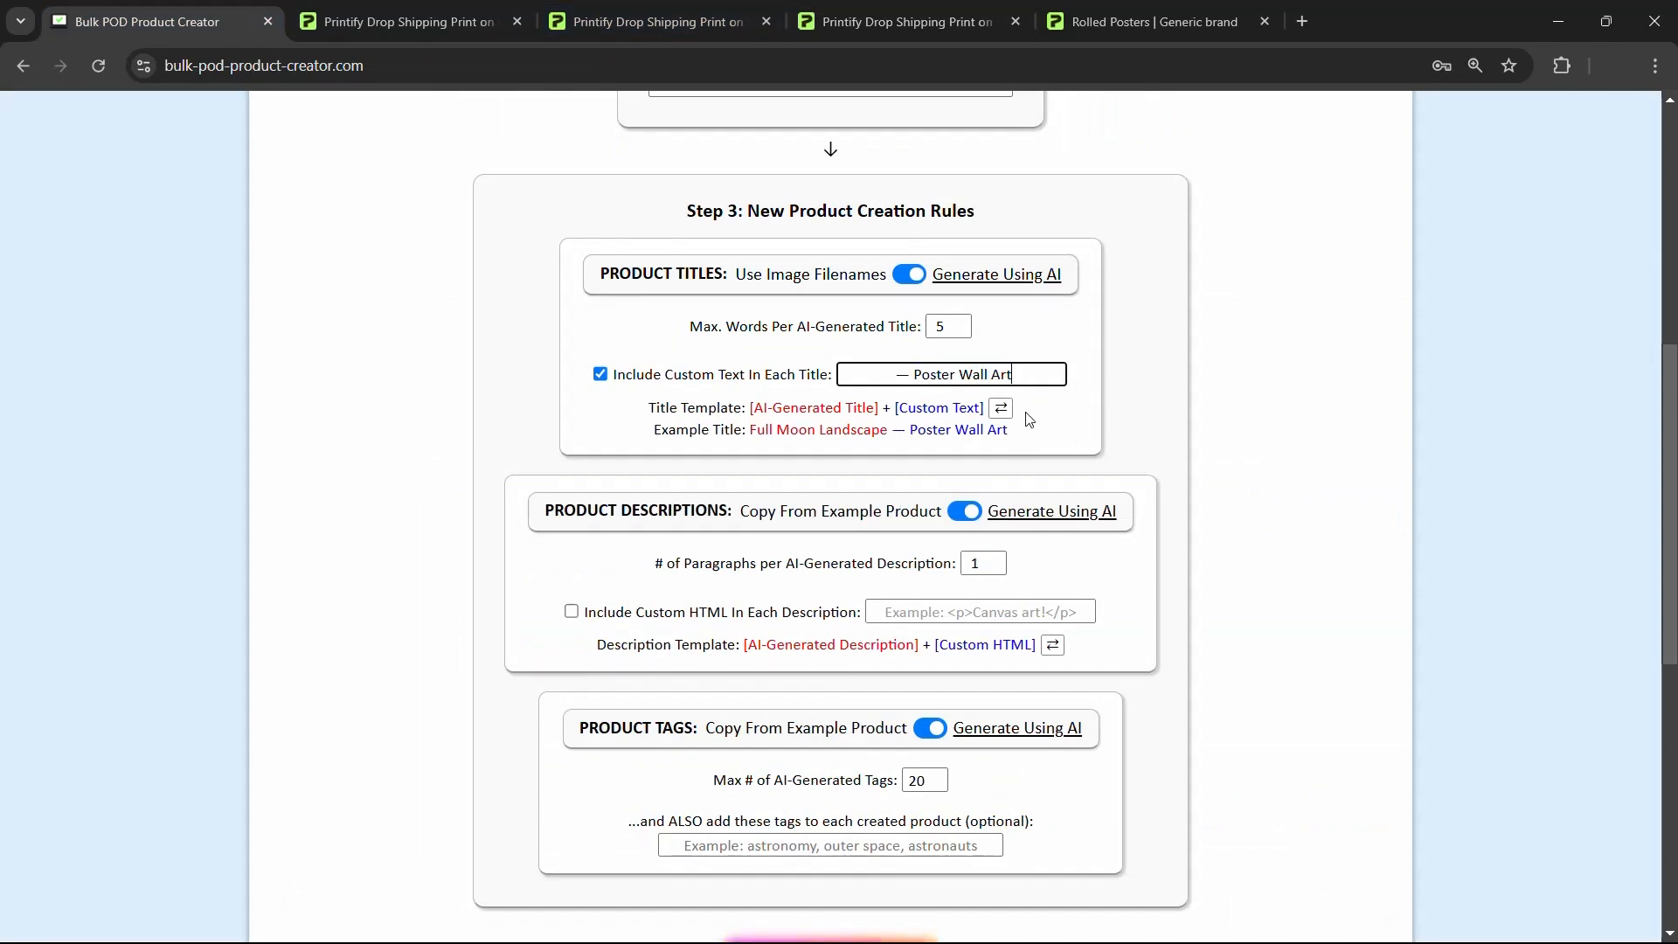
{"action": "triple_click", "coordinate": [1051, 374]}
{"action": "left_click", "coordinate": [1073, 439]}
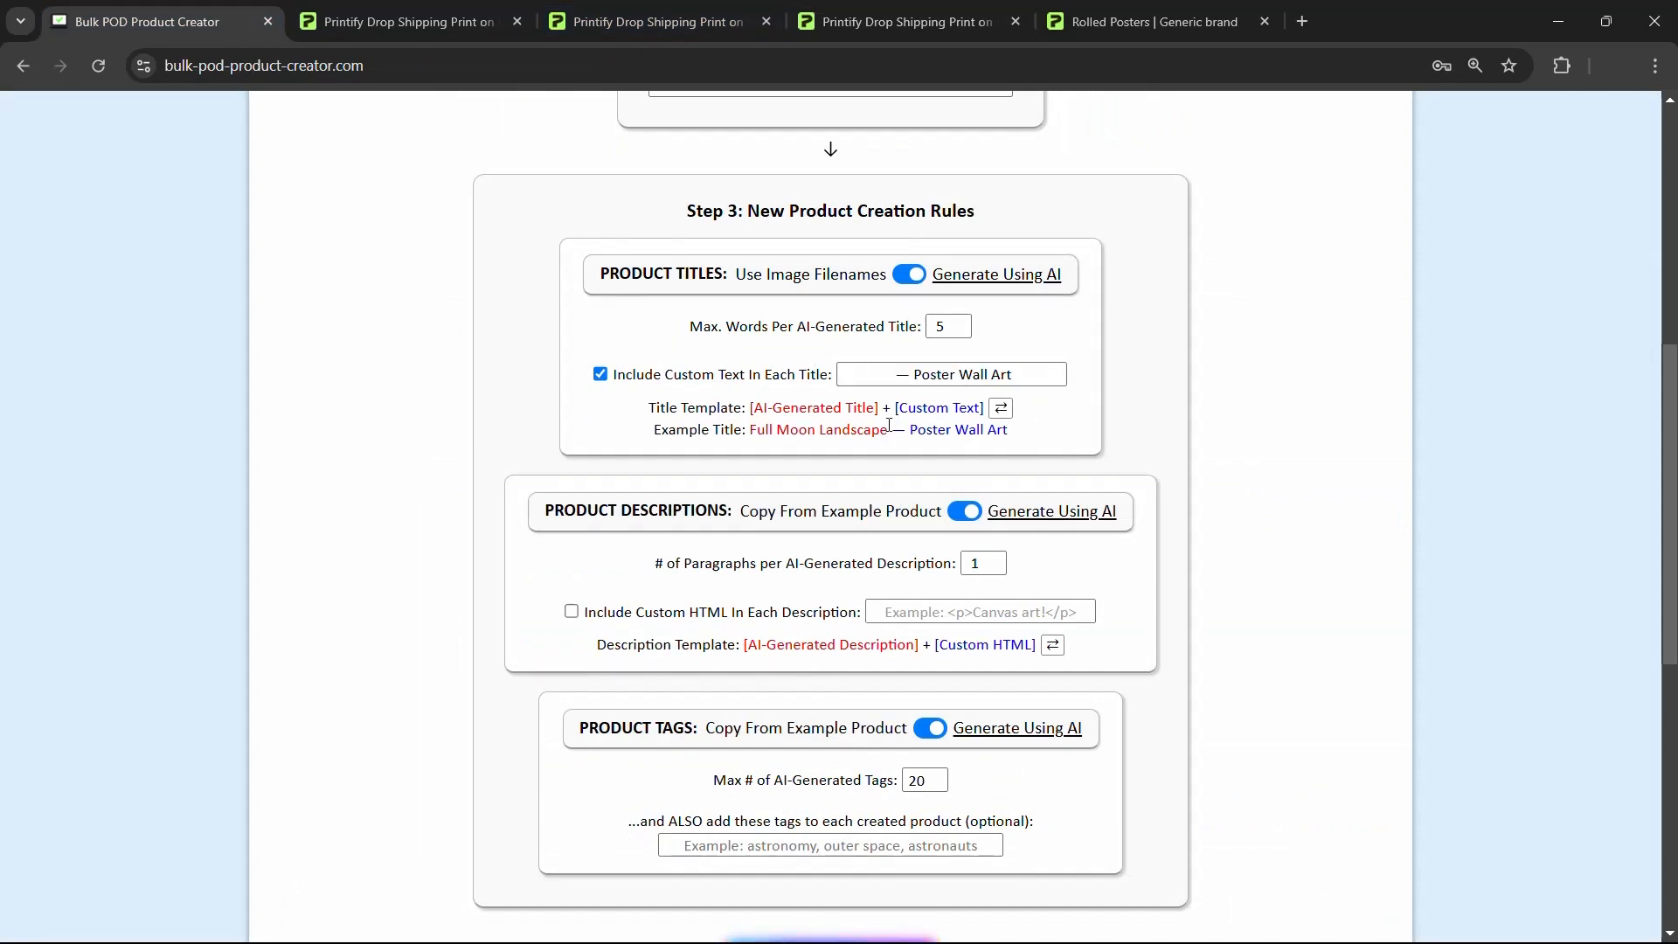
{"action": "left_click_drag", "start_coordinate": [890, 432], "coordinate": [764, 428]}
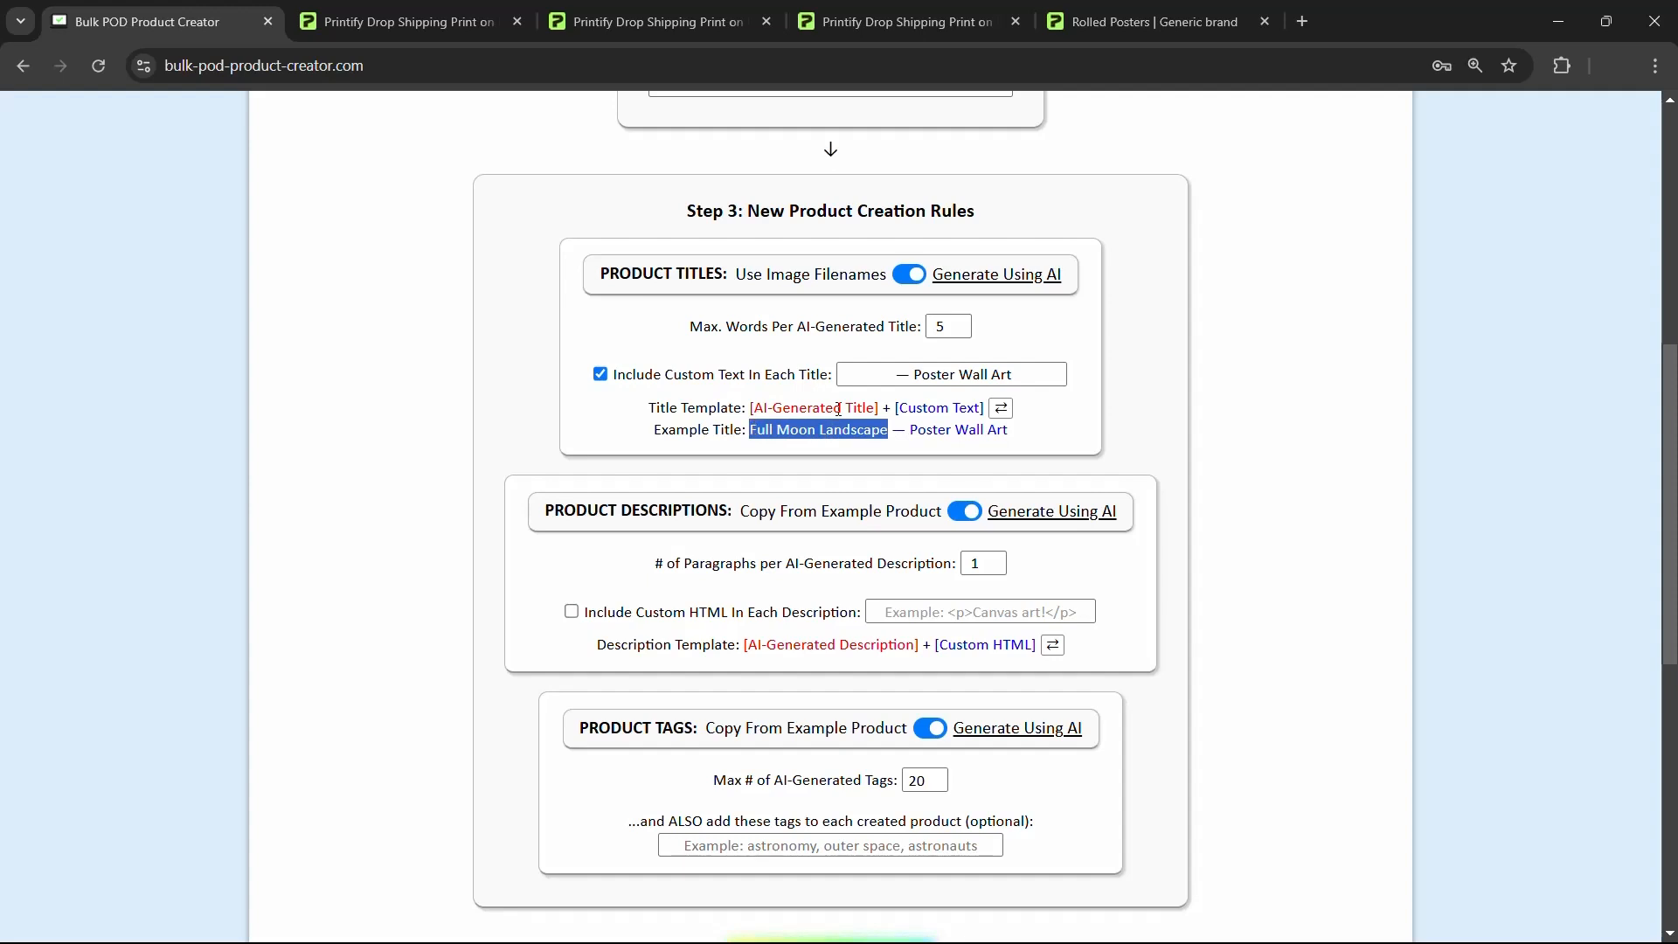
{"action": "left_click", "coordinate": [916, 429]}
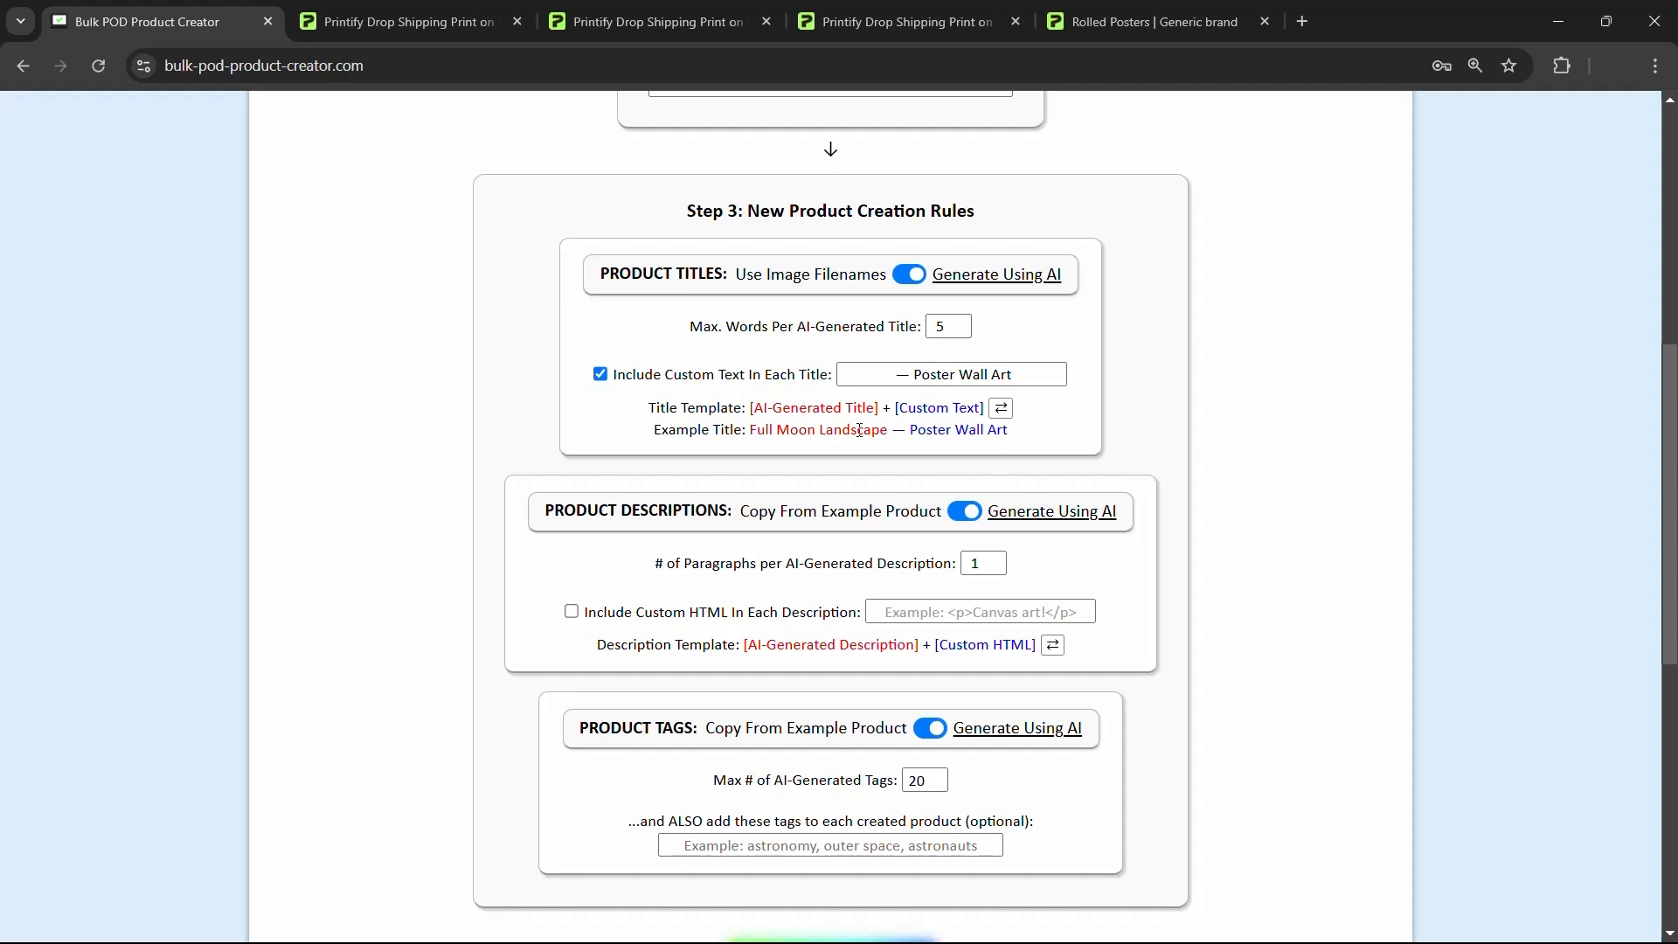
Step: Put the custom text before the AI-generated title and change it to "Poster Wall Art: New York Photography — "
{"action": "left_click", "coordinate": [1003, 409]}
{"action": "left_click", "coordinate": [1030, 379]}
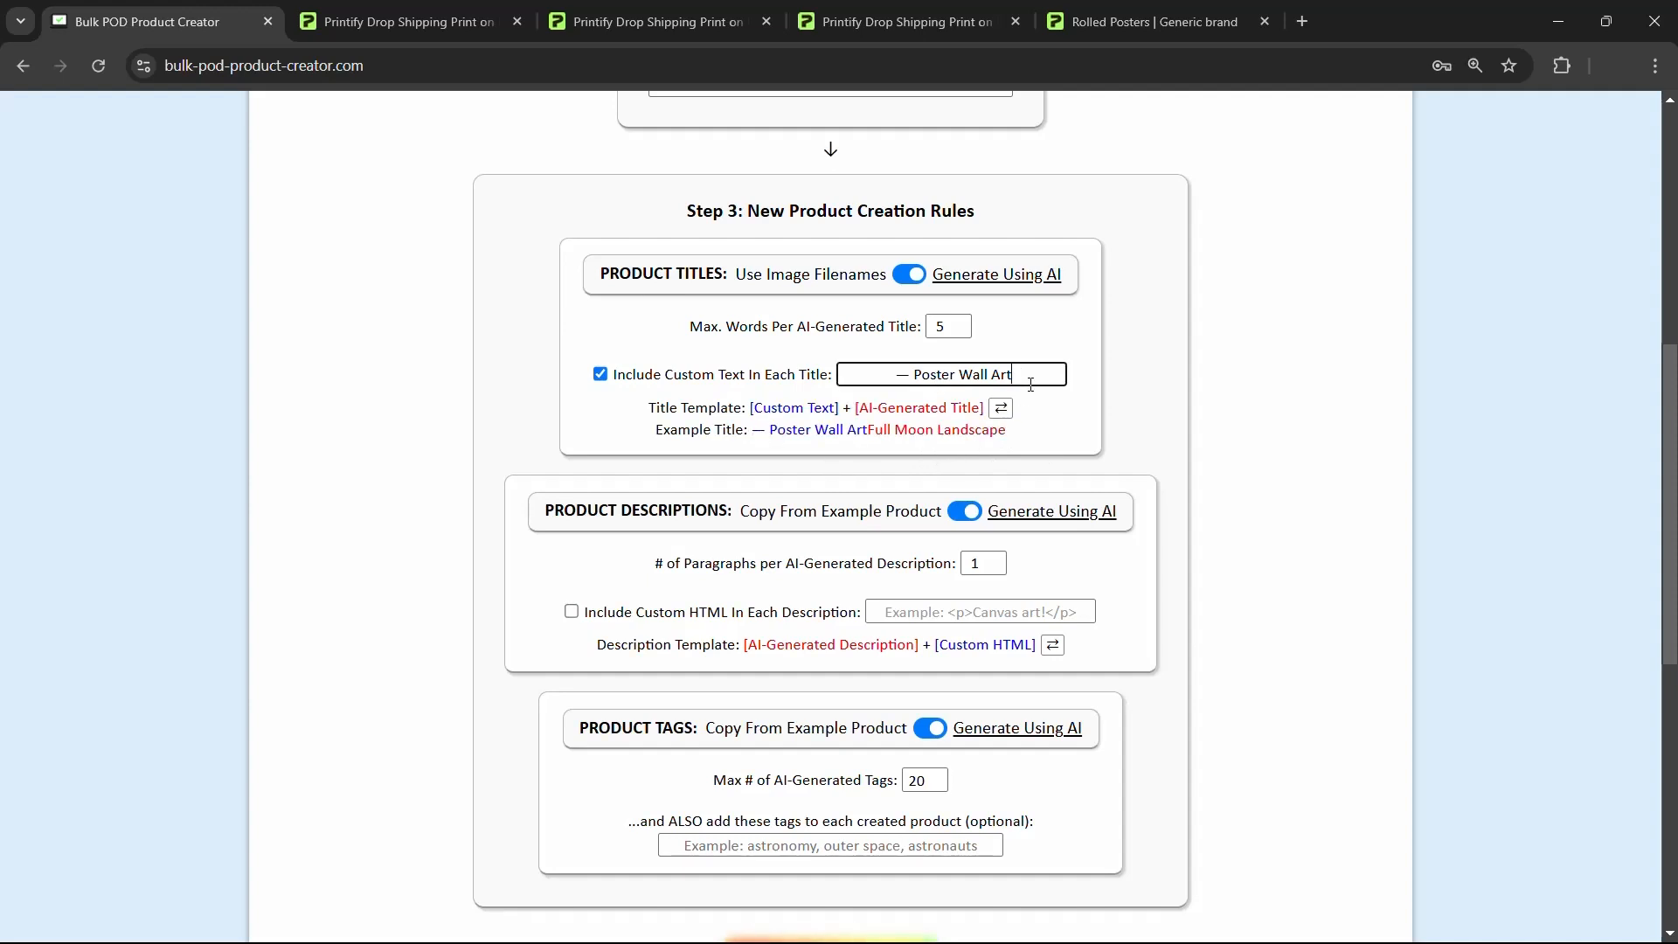
{"action": "key", "text": "ctrl+a"}
{"action": "type", "text": "Poster Wall Art:"}
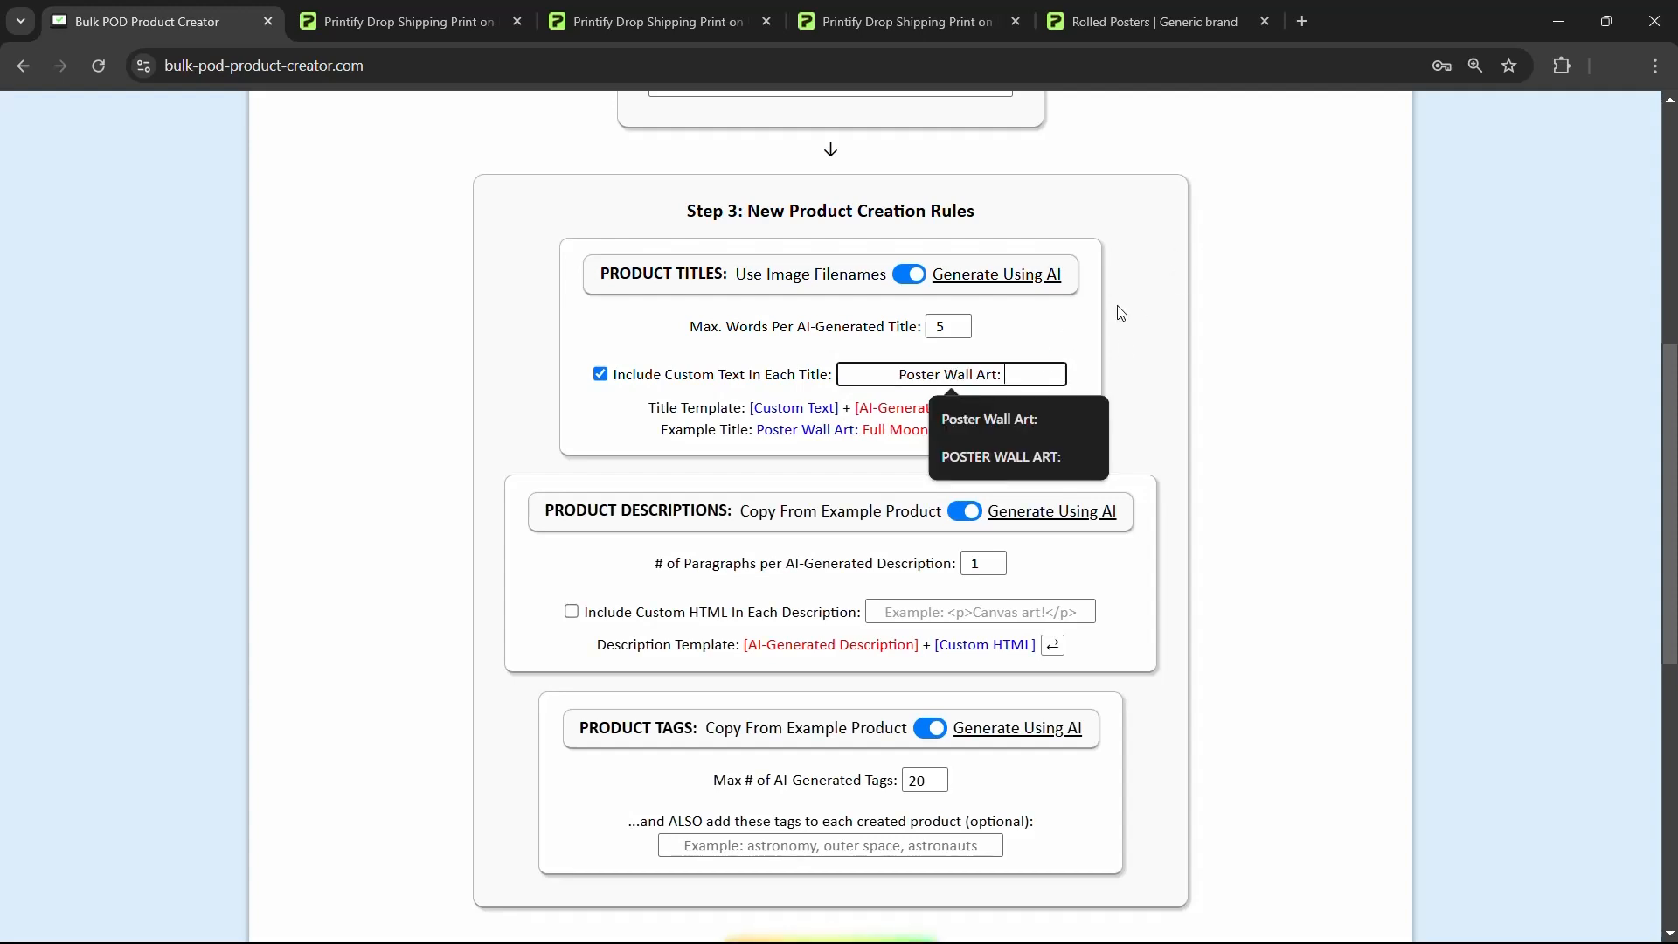
{"action": "type", "text": " New York Phot"}
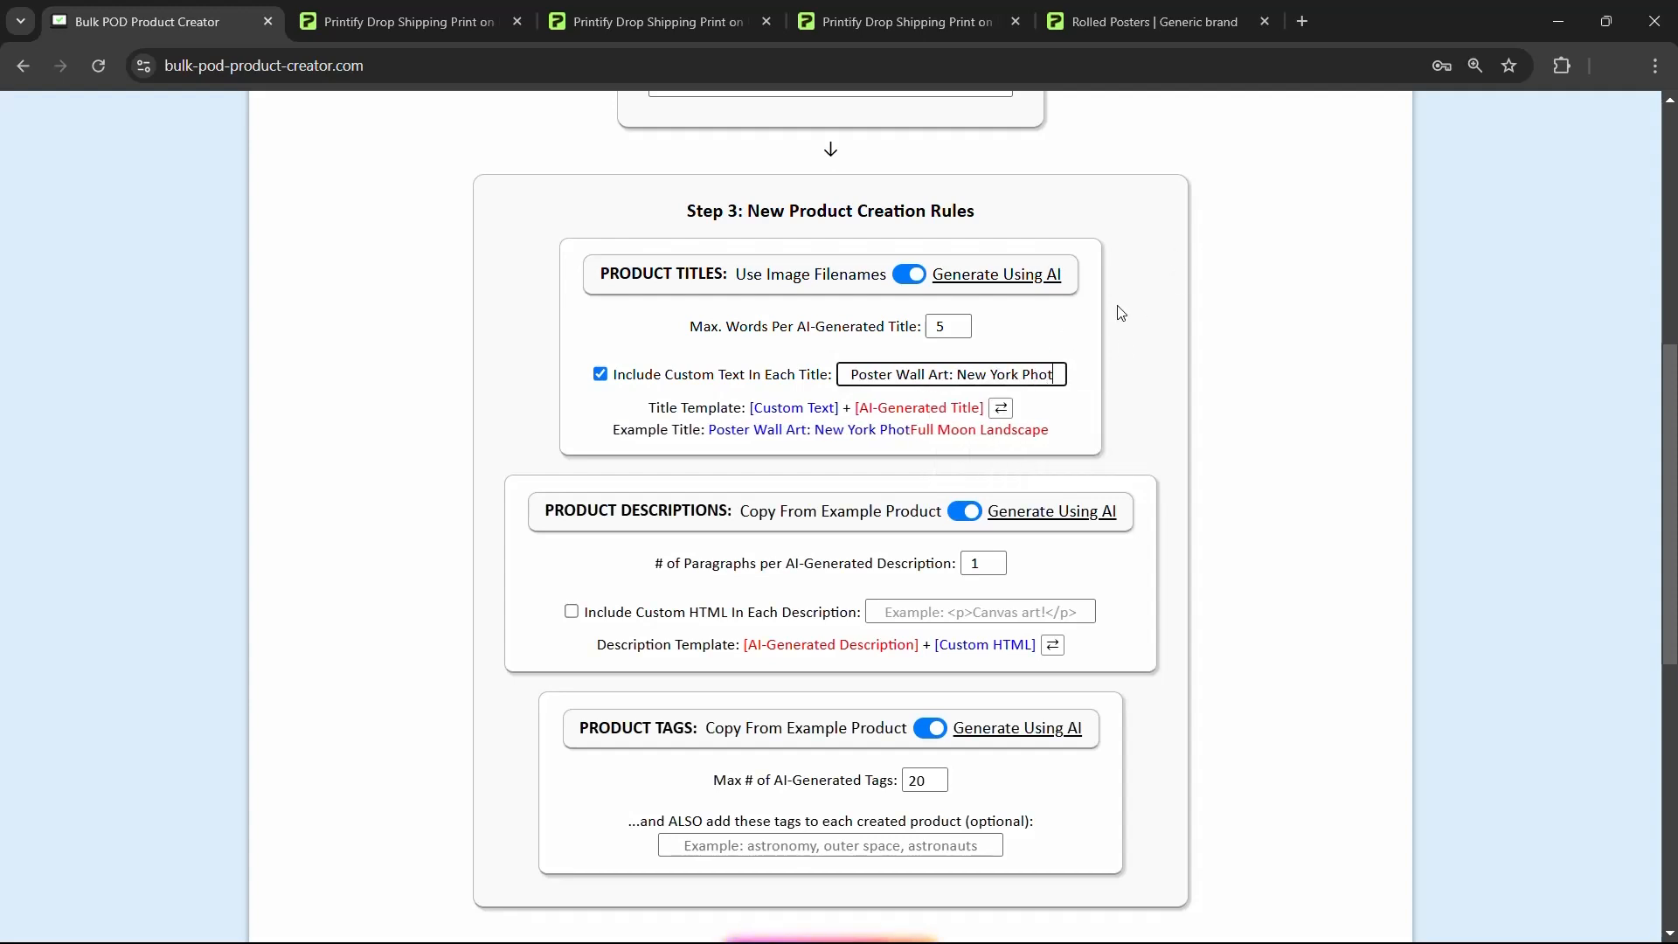
{"action": "type", "text": "ography —"}
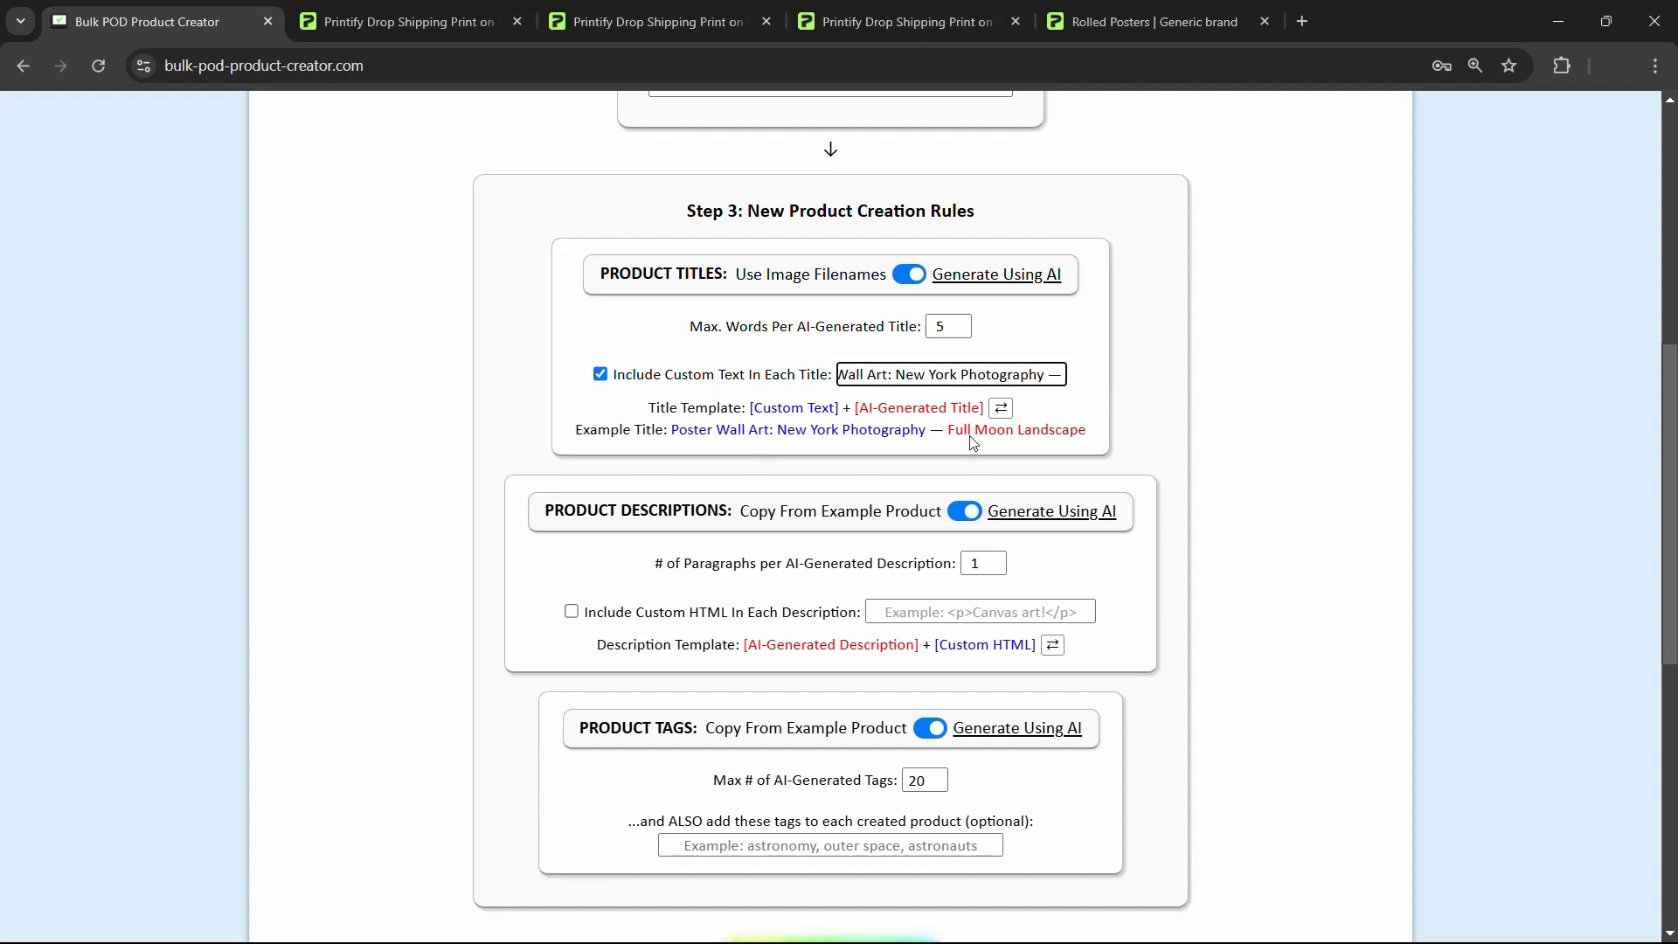
{"action": "left_click_drag", "start_coordinate": [949, 431], "coordinate": [1132, 432]}
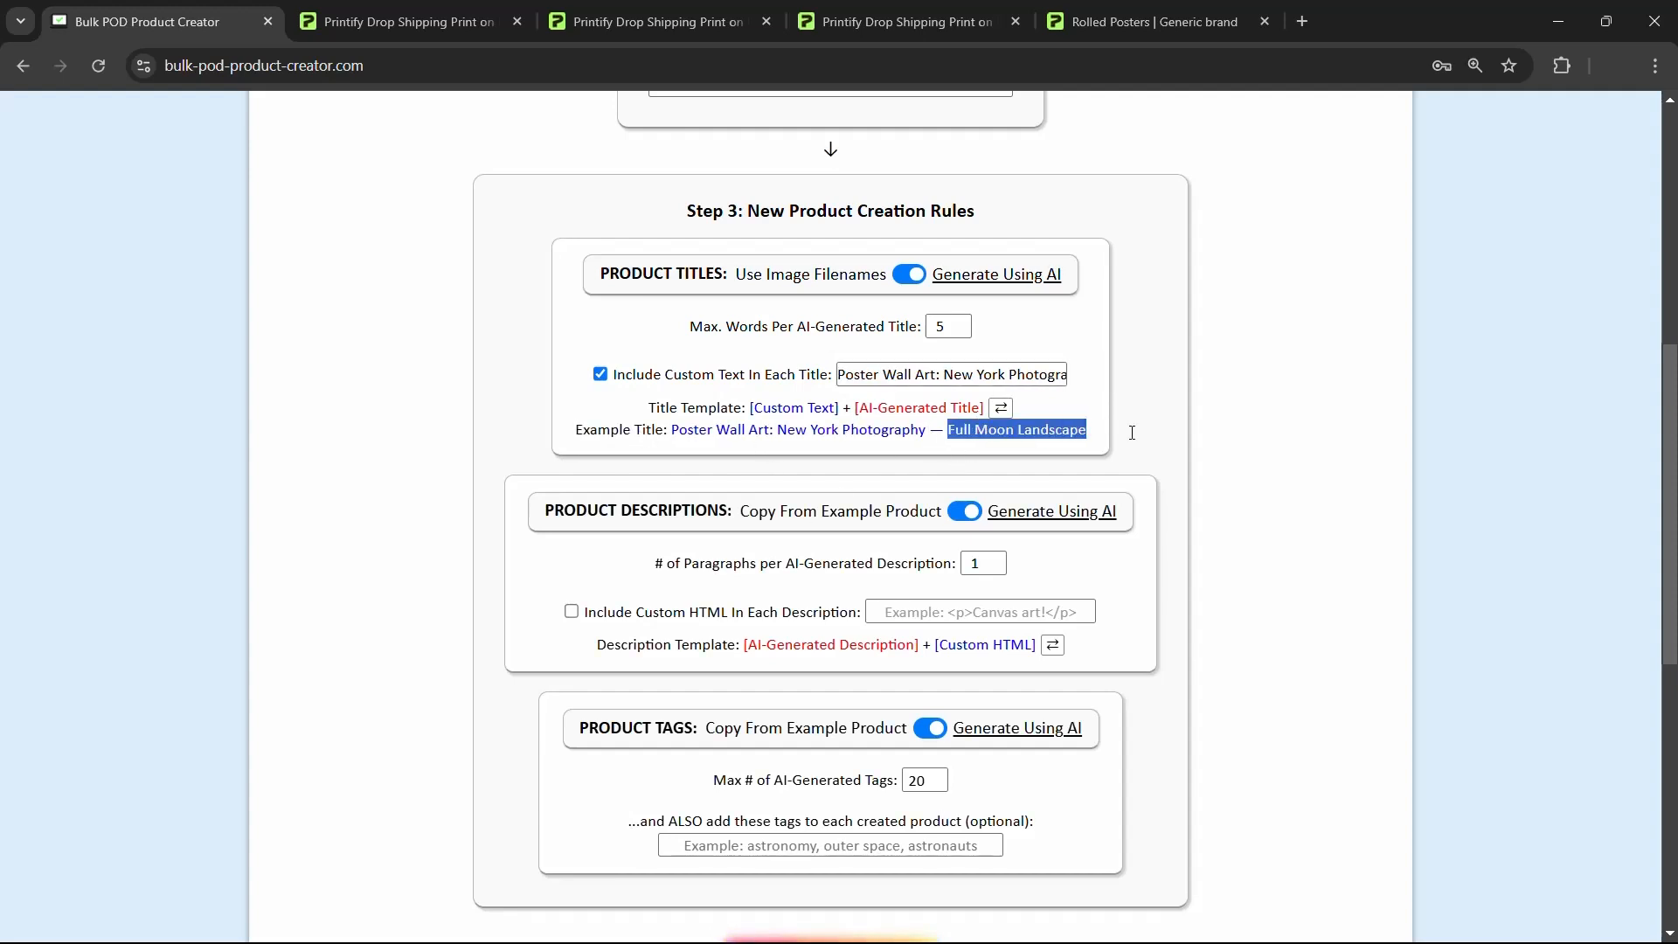
{"action": "left_click", "coordinate": [1107, 440]}
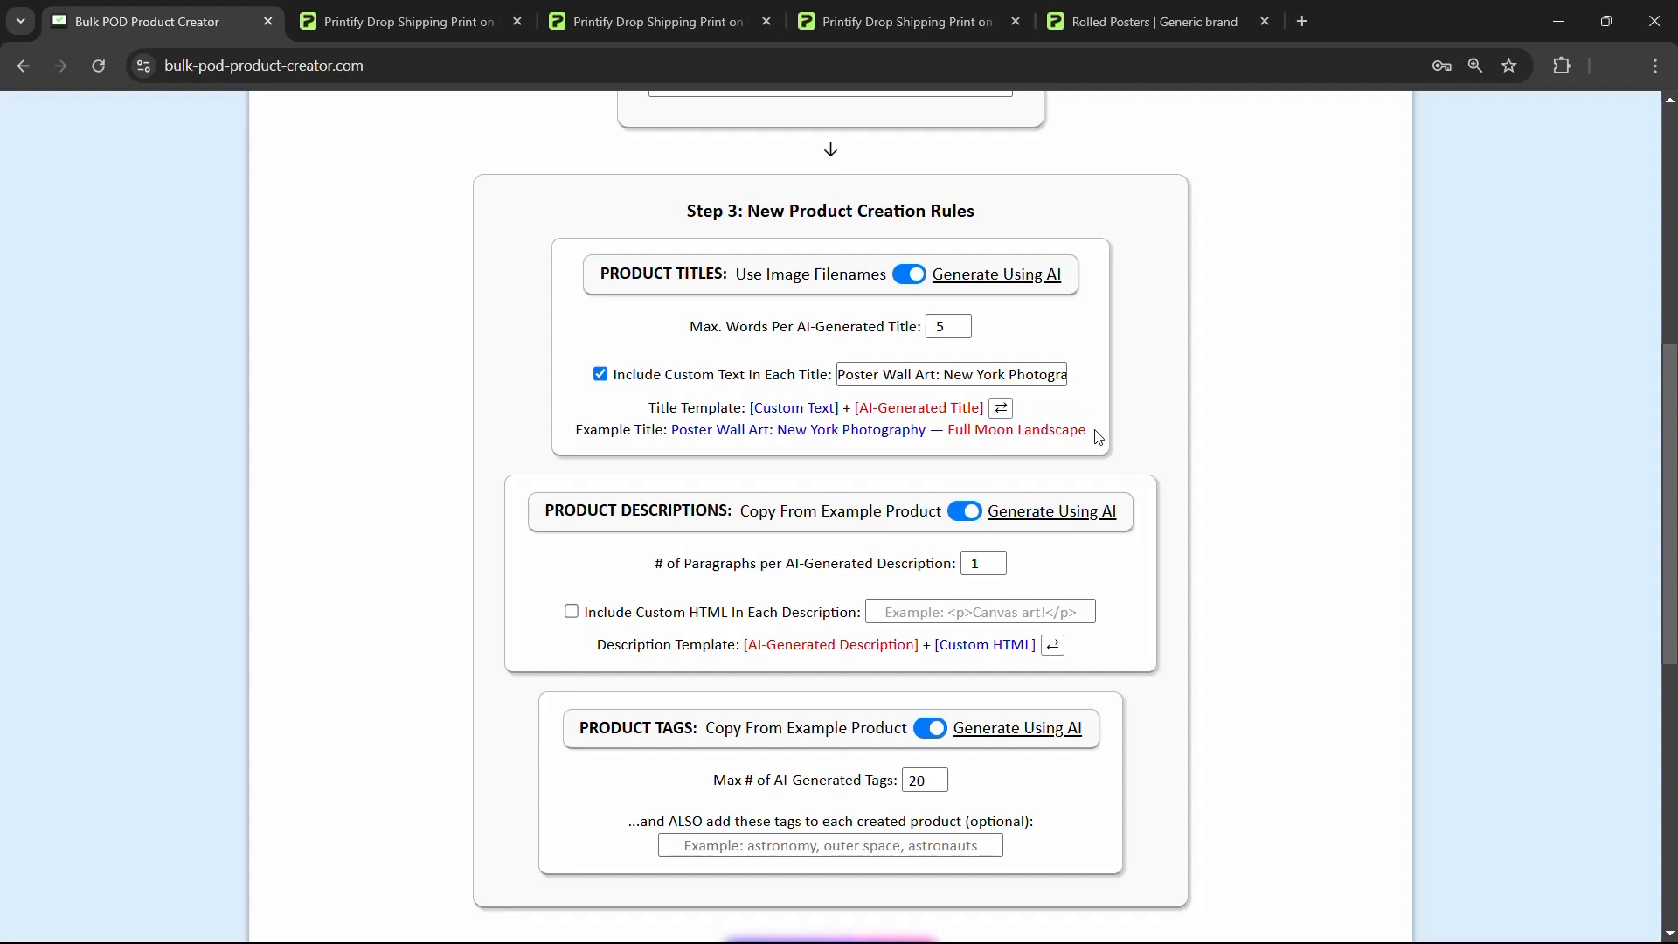
Step: Put the AI-generated title back in front and set the custom title text to " — Poster Wall Art"
{"action": "left_click", "coordinate": [1002, 408]}
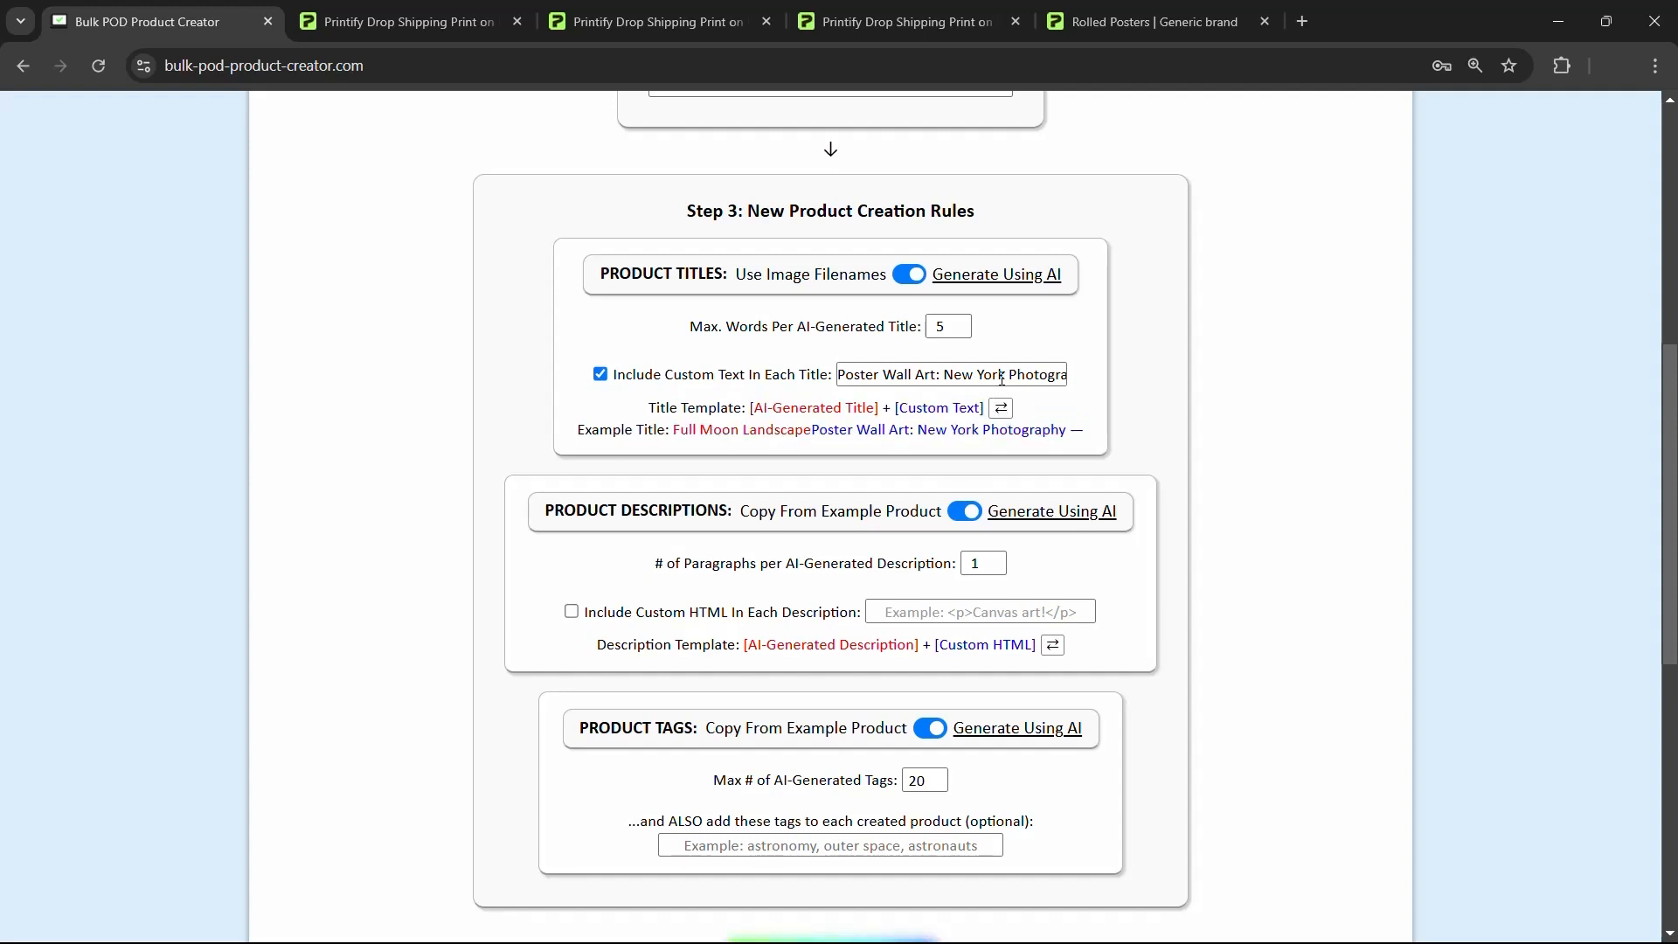
{"action": "triple_click", "coordinate": [1002, 375]}
{"action": "key", "text": "BackSpace"}
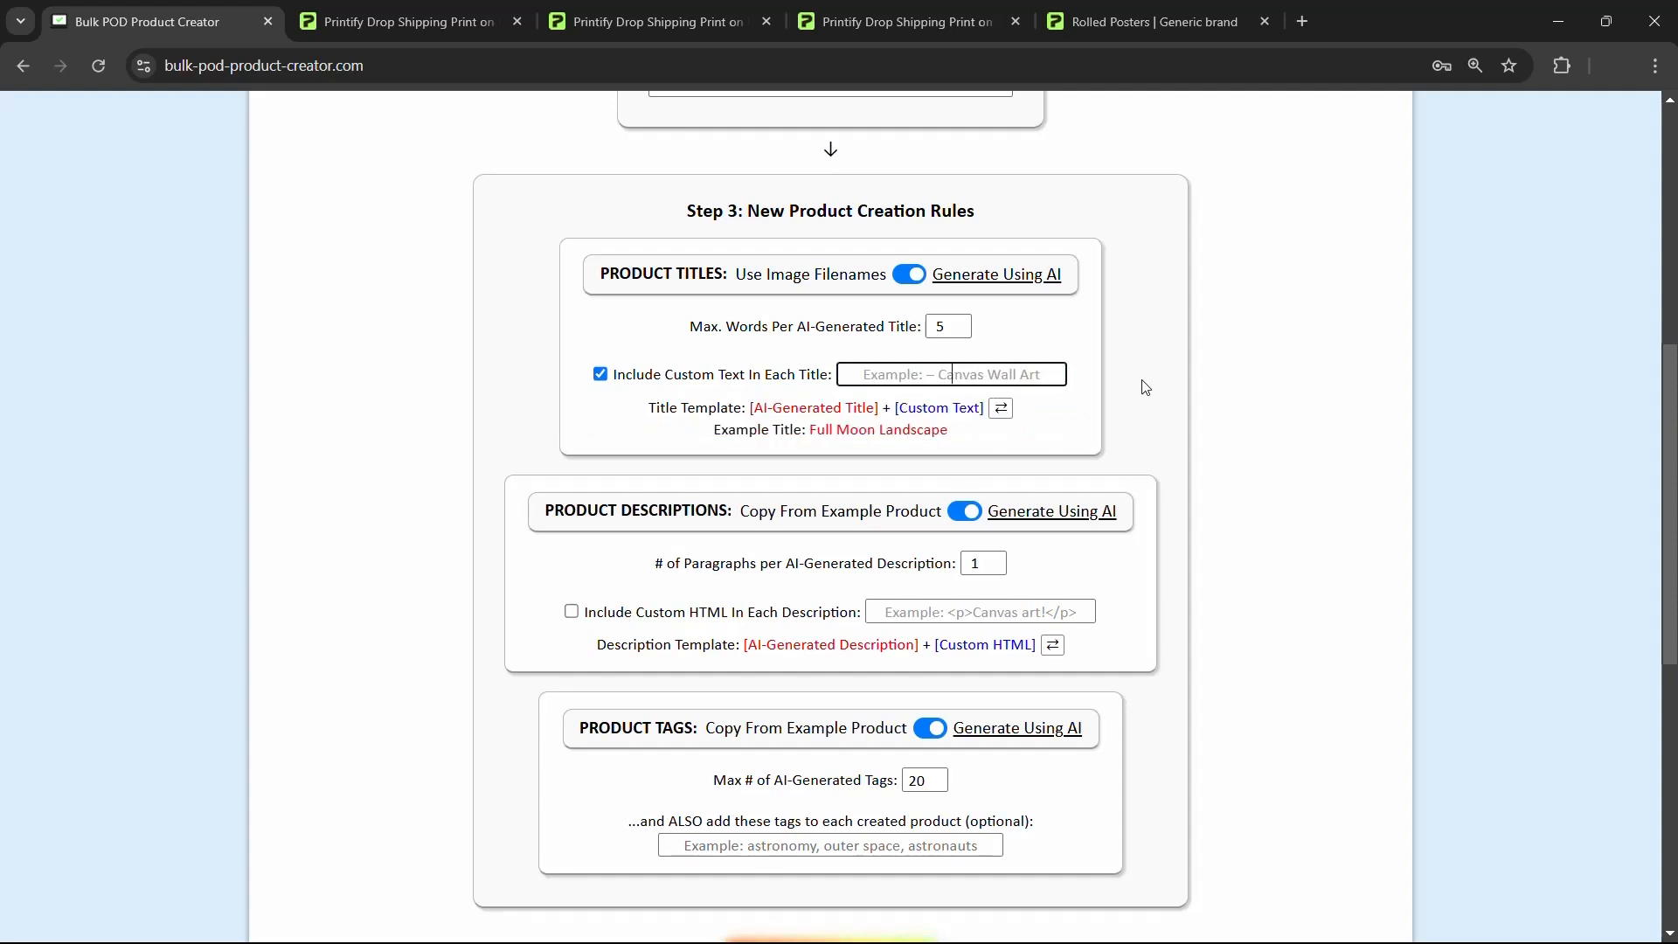
{"action": "type", "text": "— Poster Wall Art"}
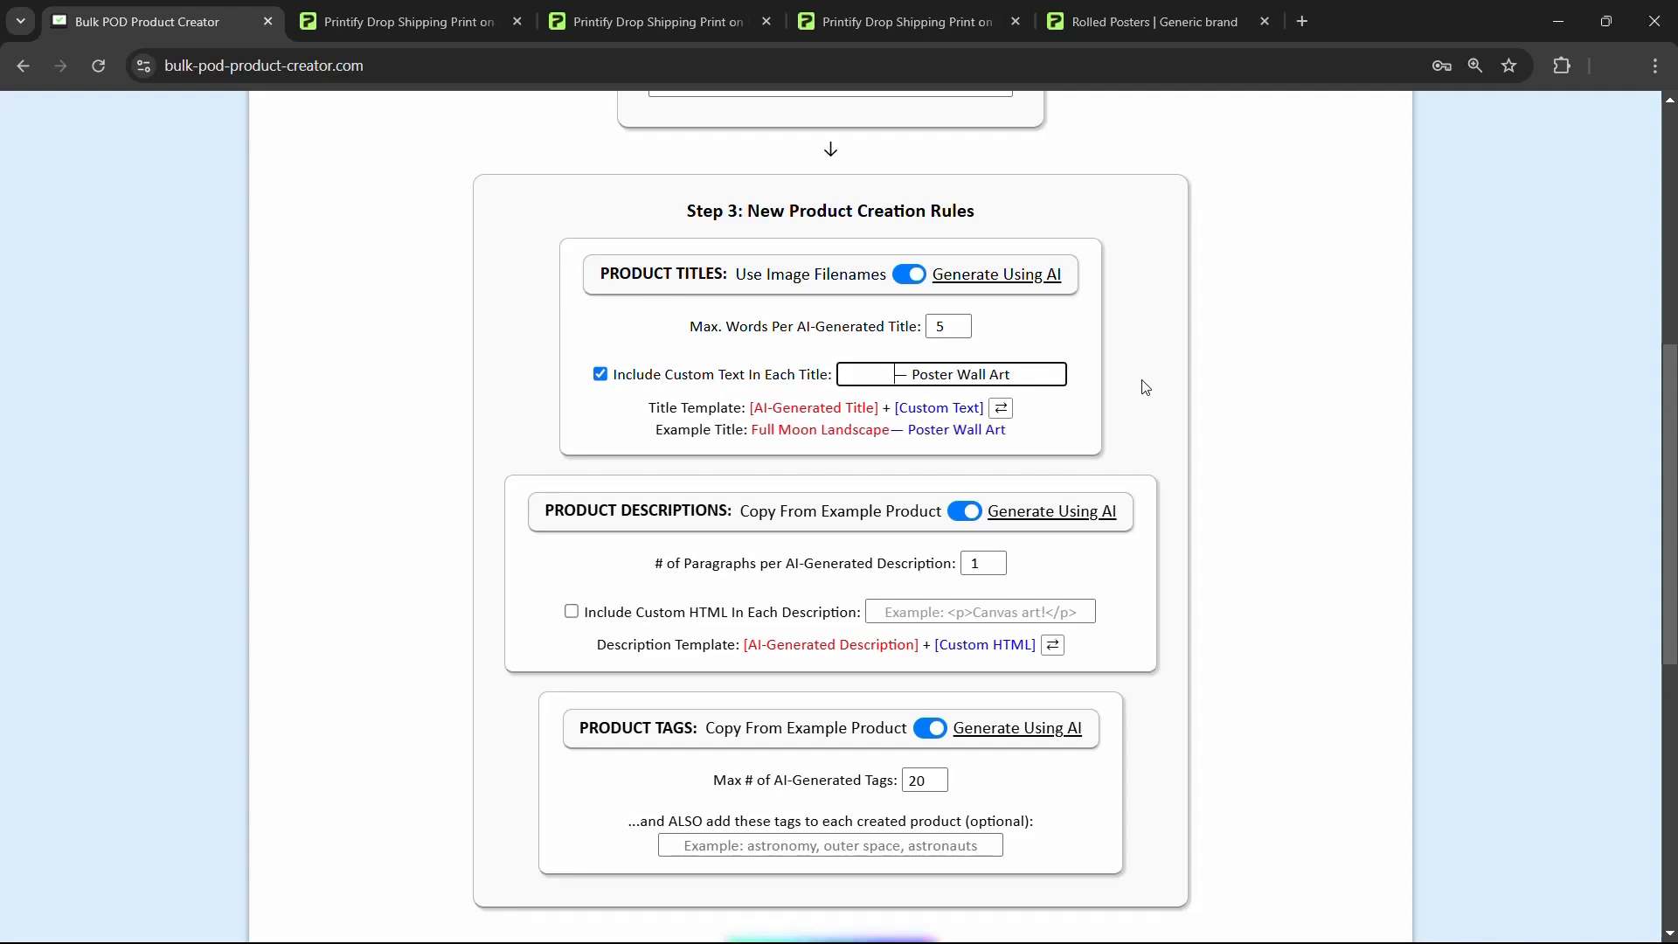
{"action": "left_click_drag", "start_coordinate": [888, 431], "coordinate": [732, 435]}
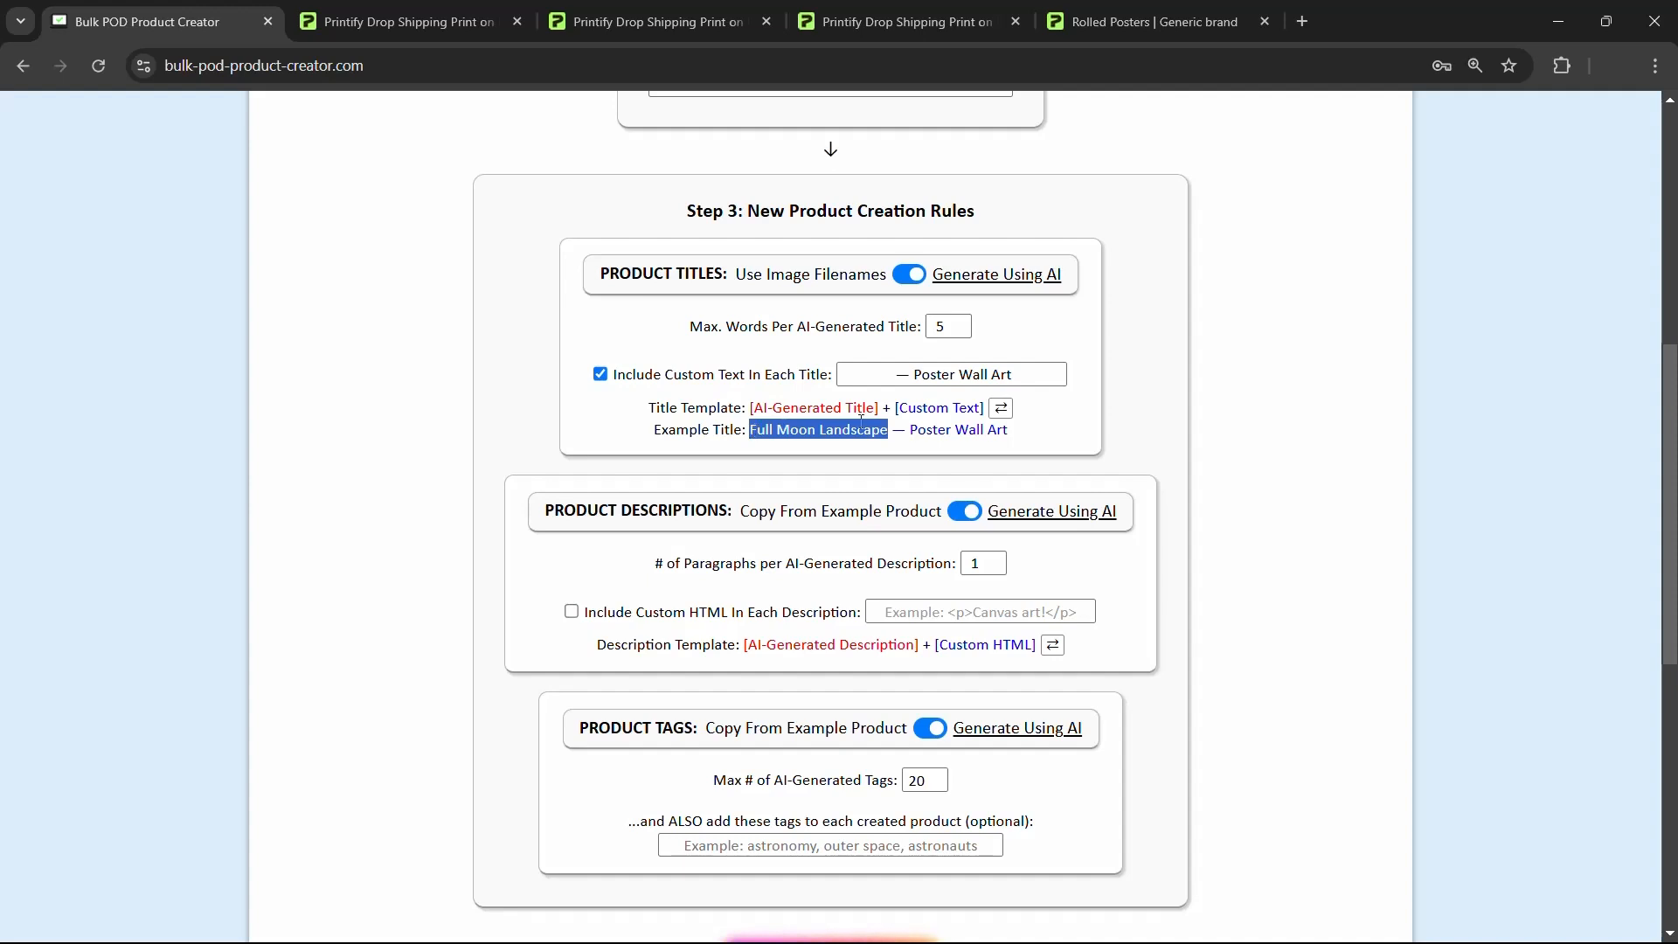
{"action": "left_click_drag", "start_coordinate": [908, 431], "coordinate": [1045, 446]}
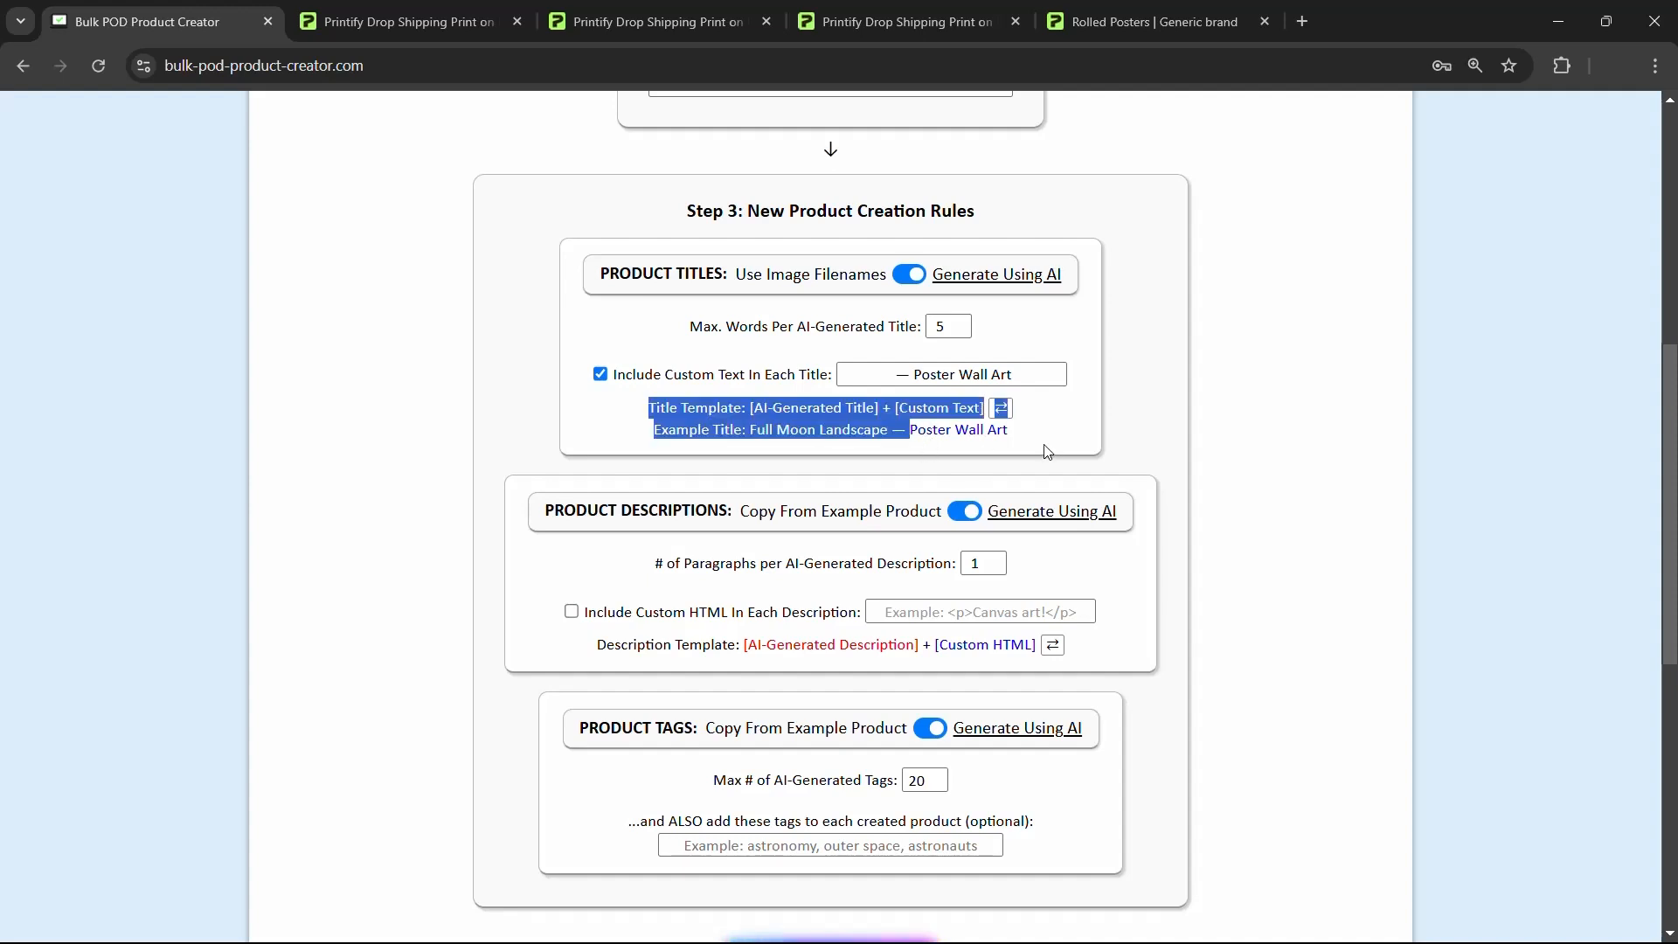
{"action": "left_click", "coordinate": [1045, 446]}
Step: Review the product description rules and look at the example product's artwork and listing details in Printify
{"action": "scroll", "coordinate": [1055, 181], "scroll_direction": "down", "scroll_amount": 3}
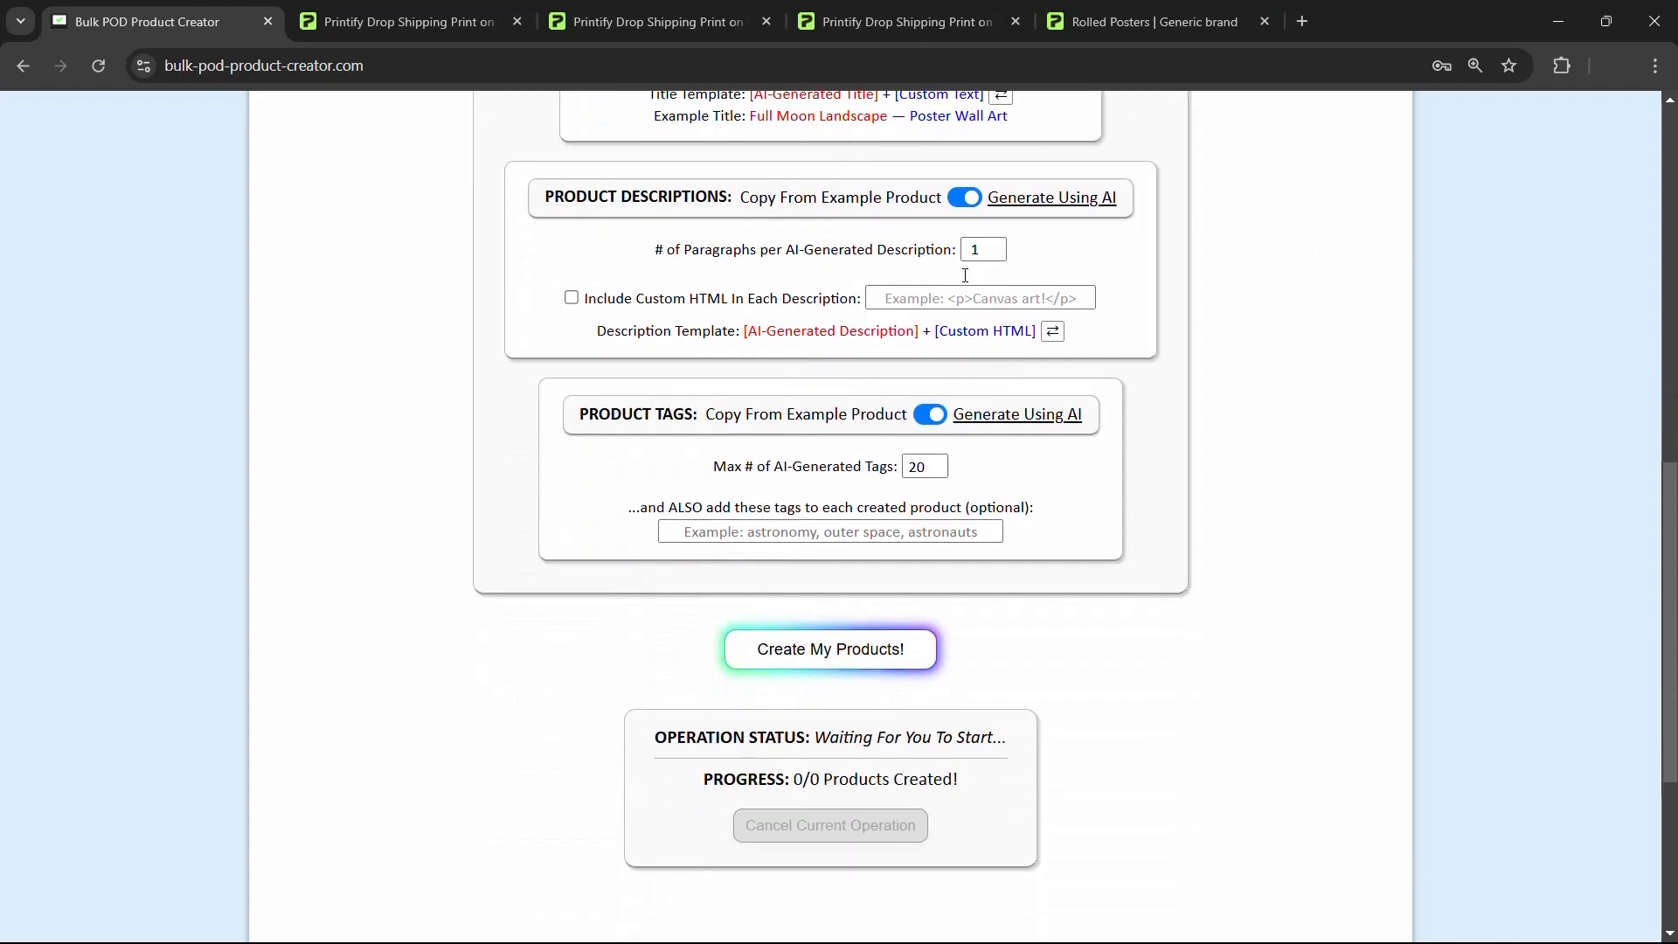
{"action": "left_click", "coordinate": [866, 4]}
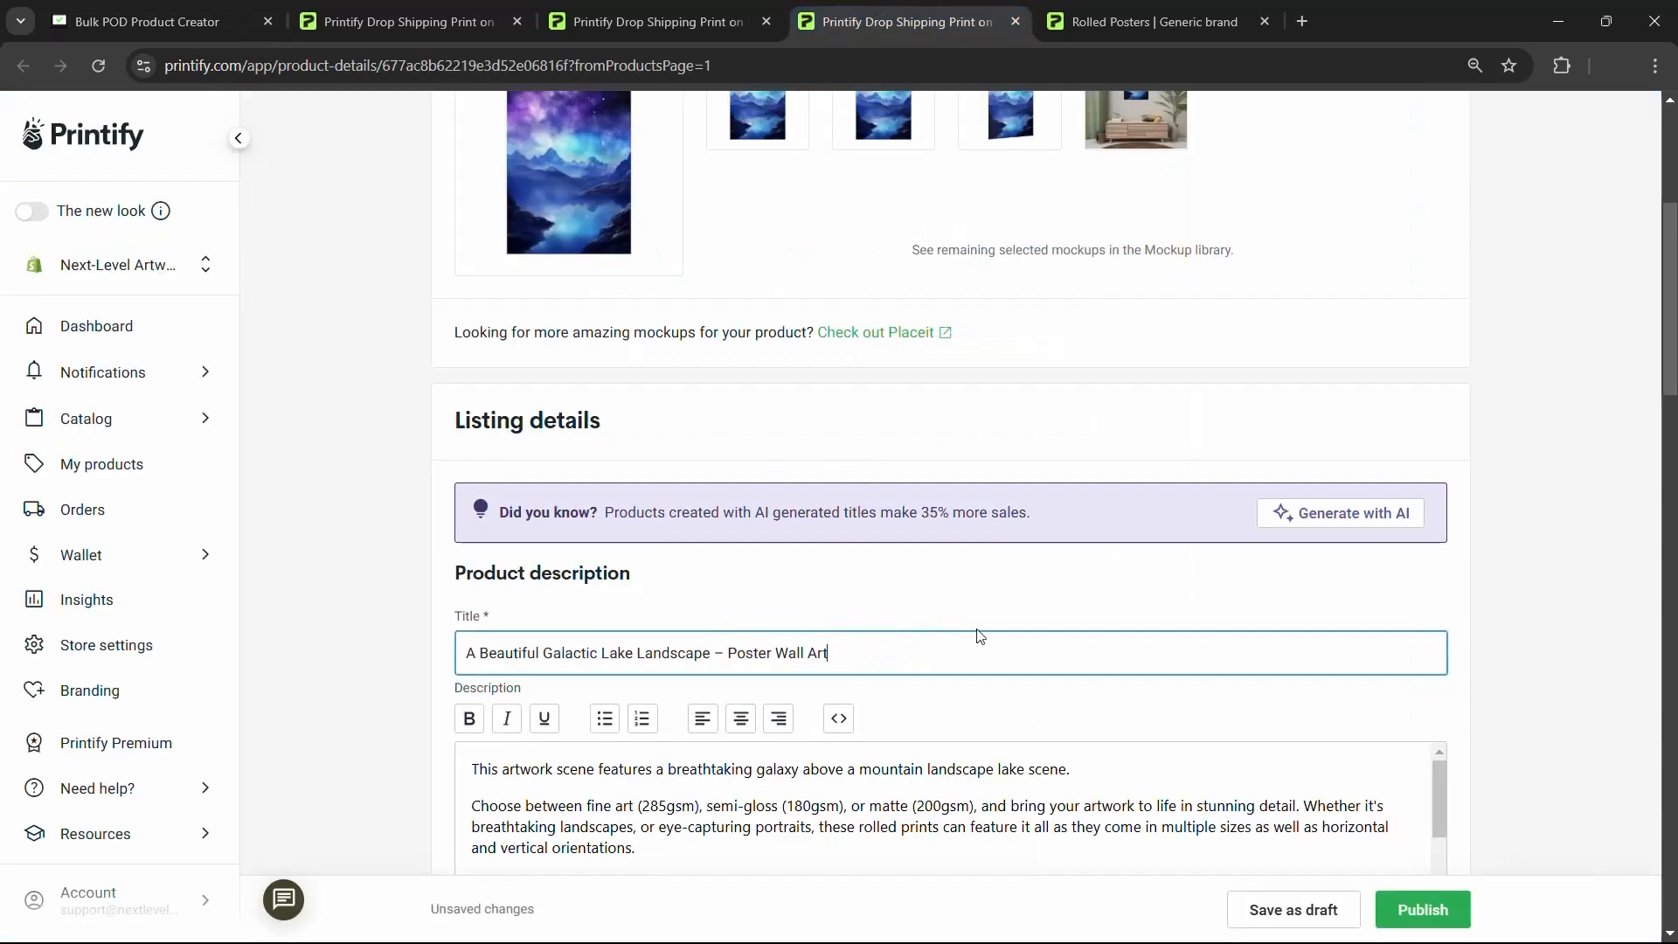
{"action": "left_click", "coordinate": [309, 333]}
{"action": "scroll", "coordinate": [375, 671], "scroll_direction": "up", "scroll_amount": 1}
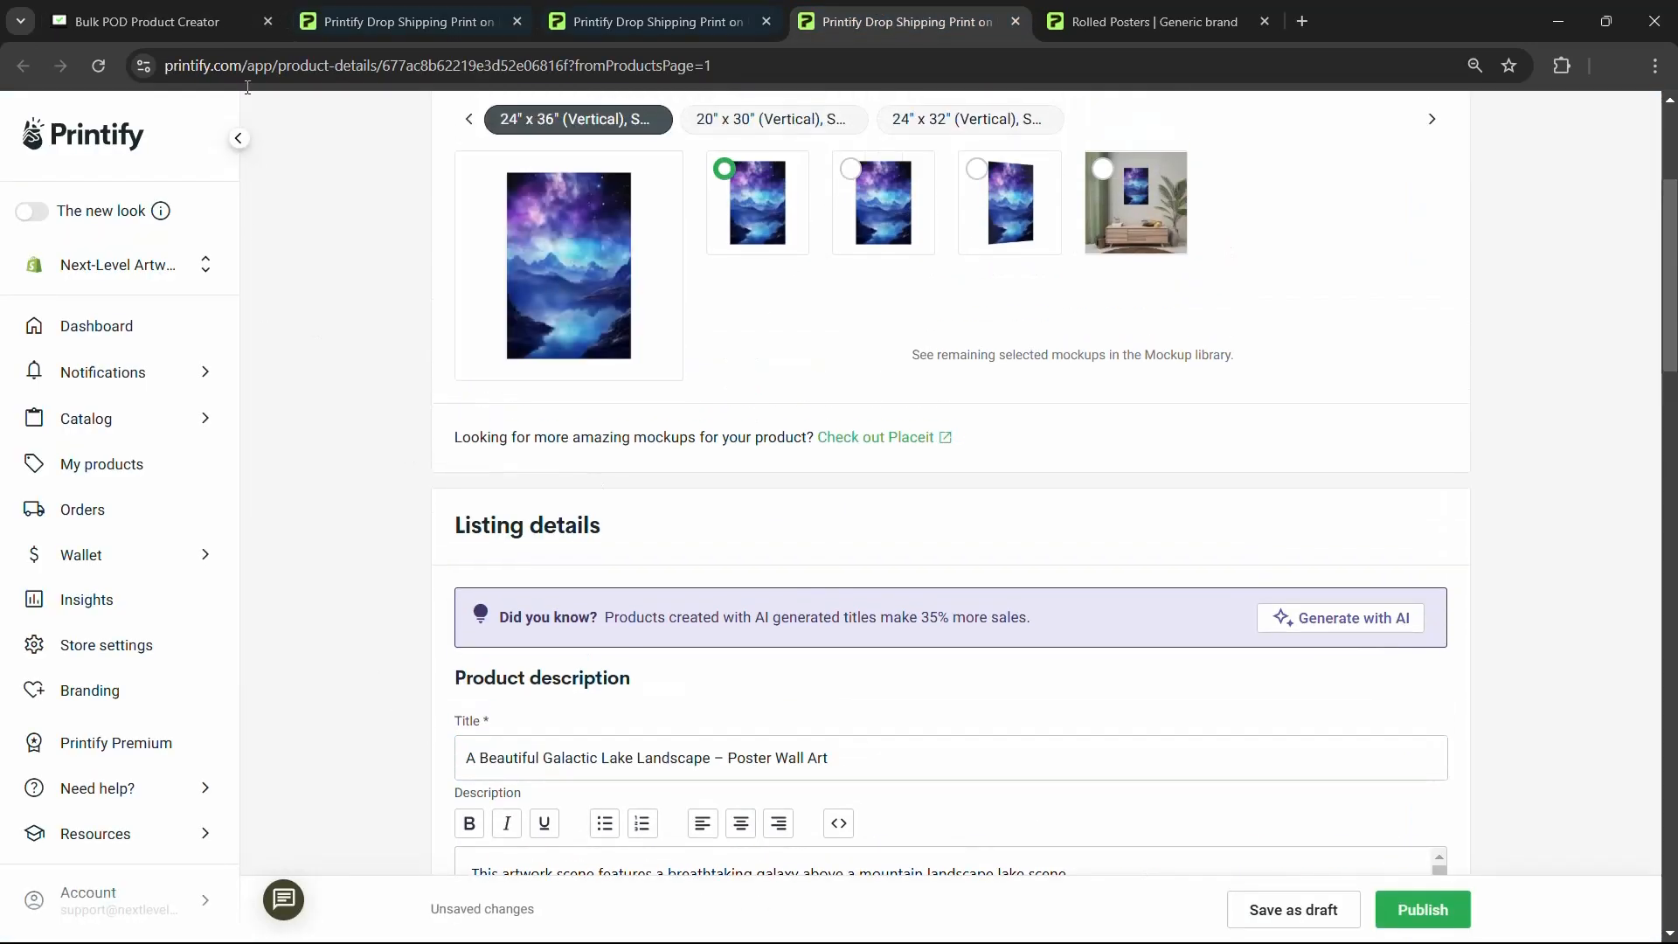
{"action": "left_click", "coordinate": [140, 21]}
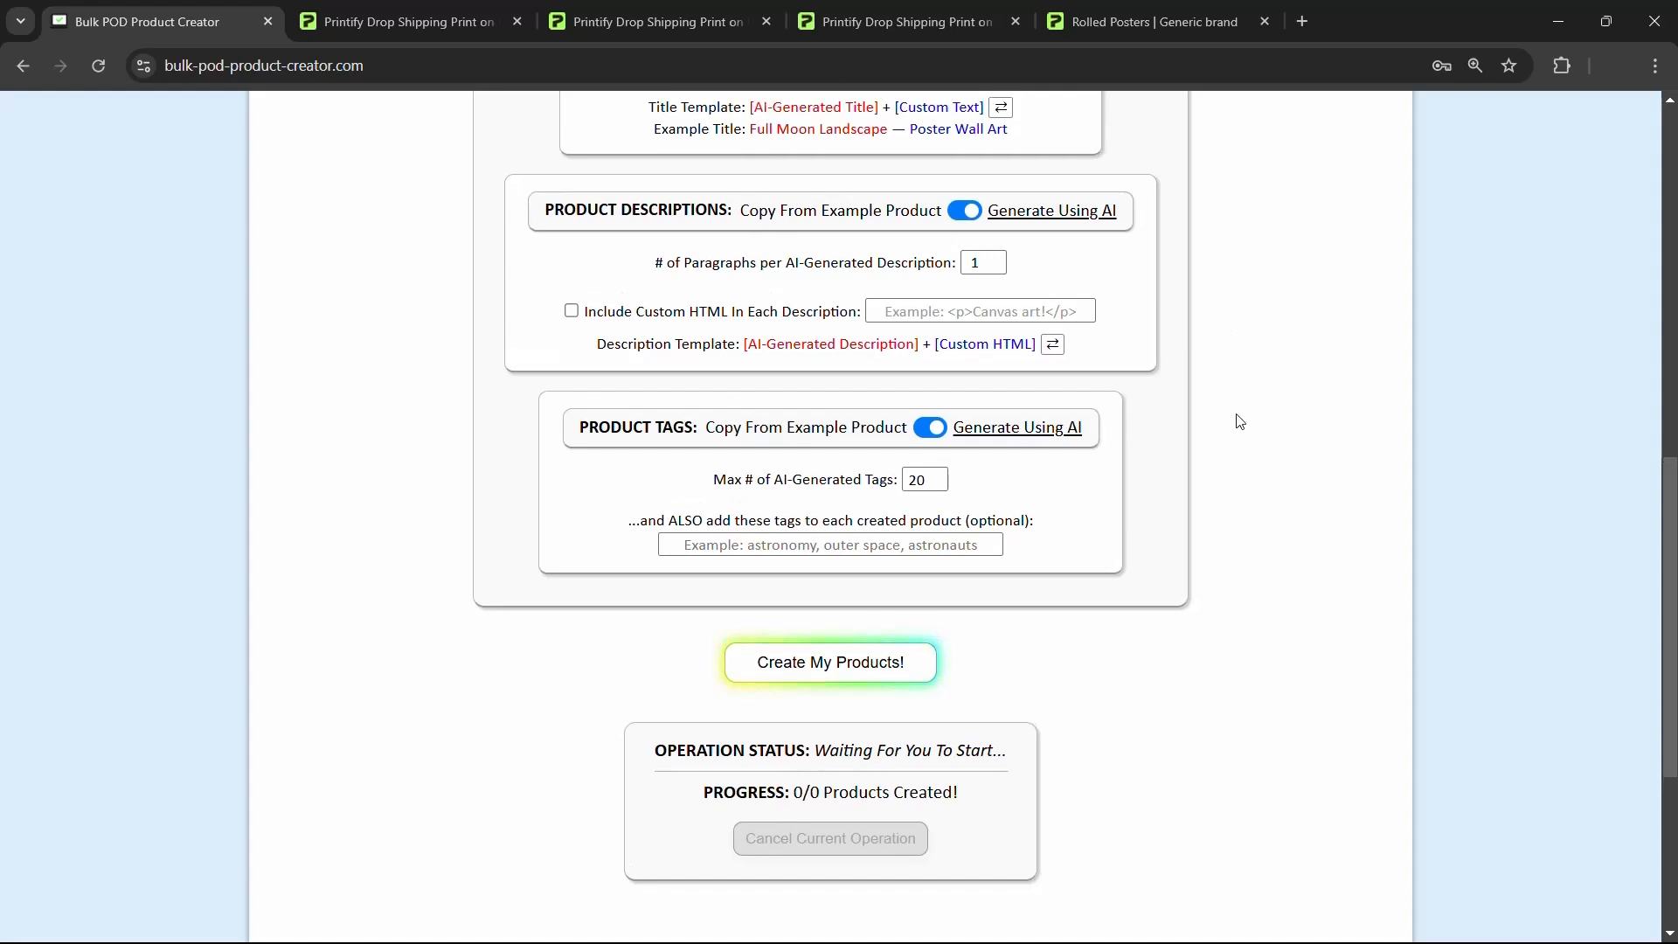
{"action": "scroll", "coordinate": [1240, 422], "scroll_direction": "up", "scroll_amount": 1}
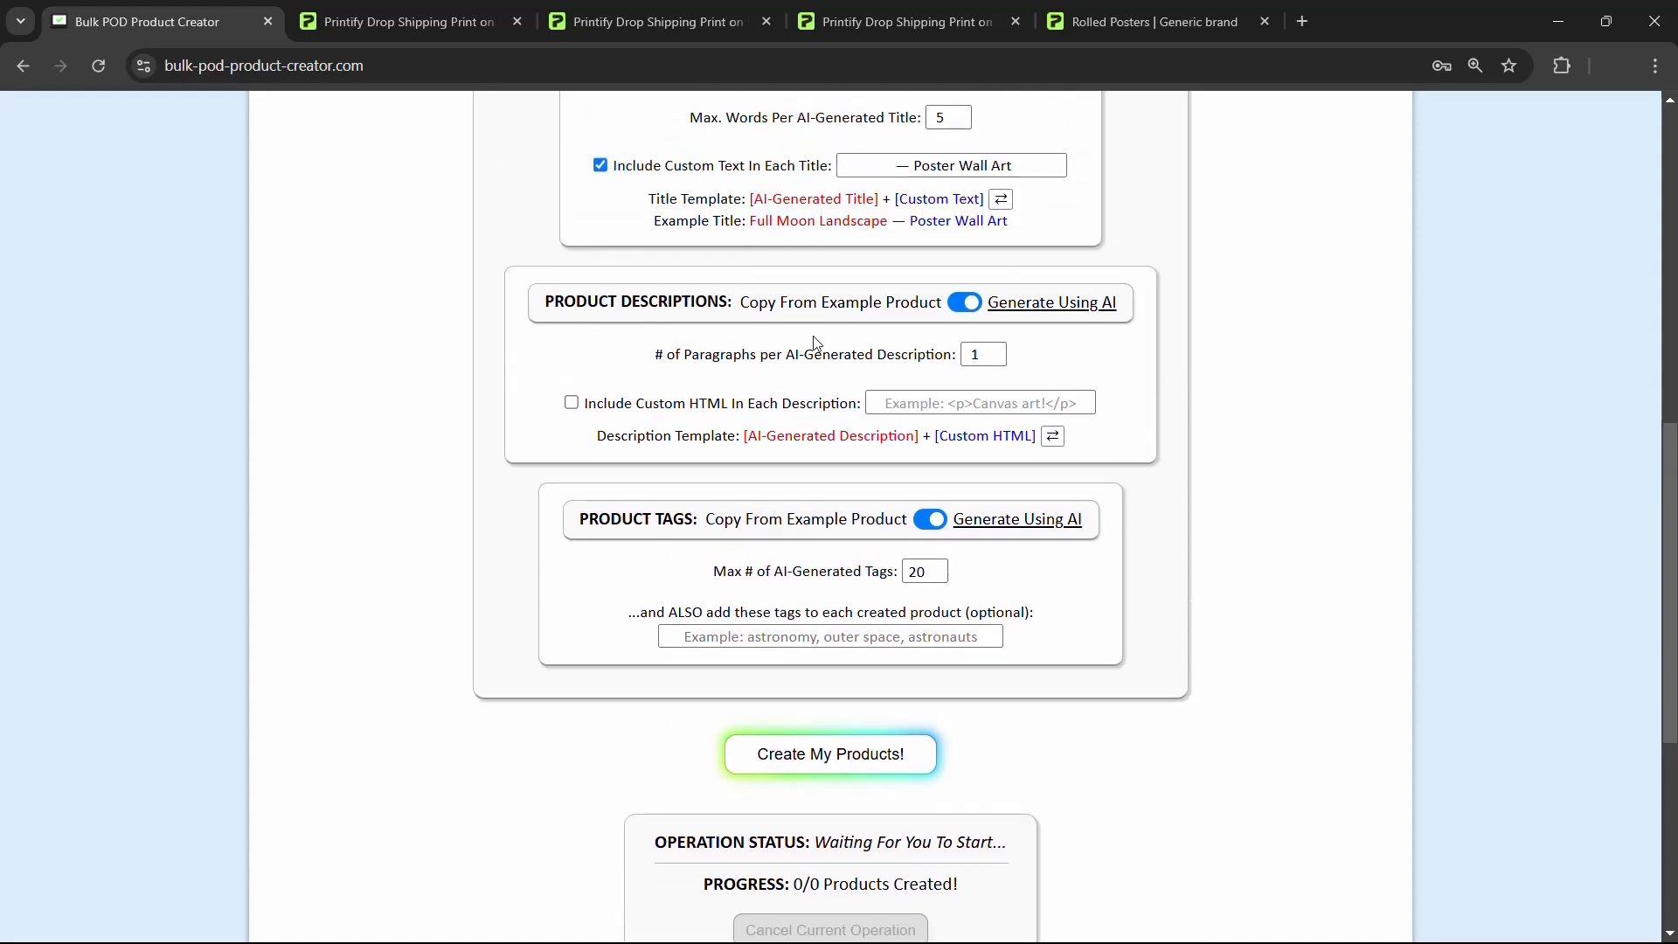
Step: Enable custom HTML in each description, and in Printify remove the example description's opening paragraph about the artwork scene
{"action": "left_click", "coordinate": [573, 403]}
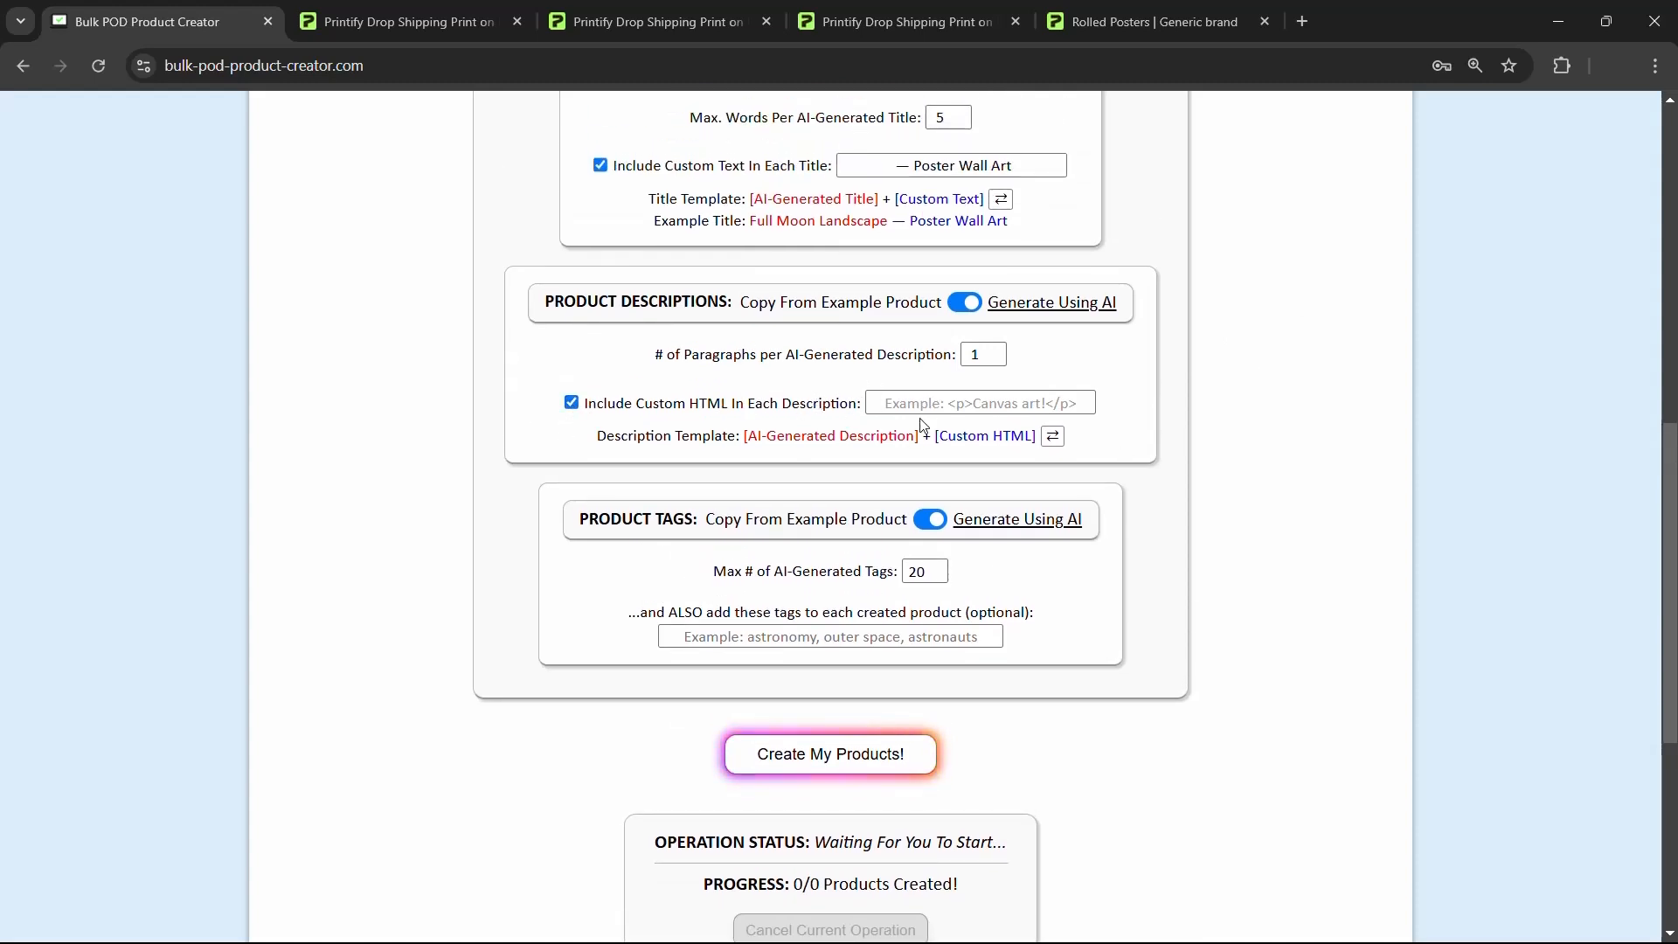
{"action": "key", "text": "ctrl+4"}
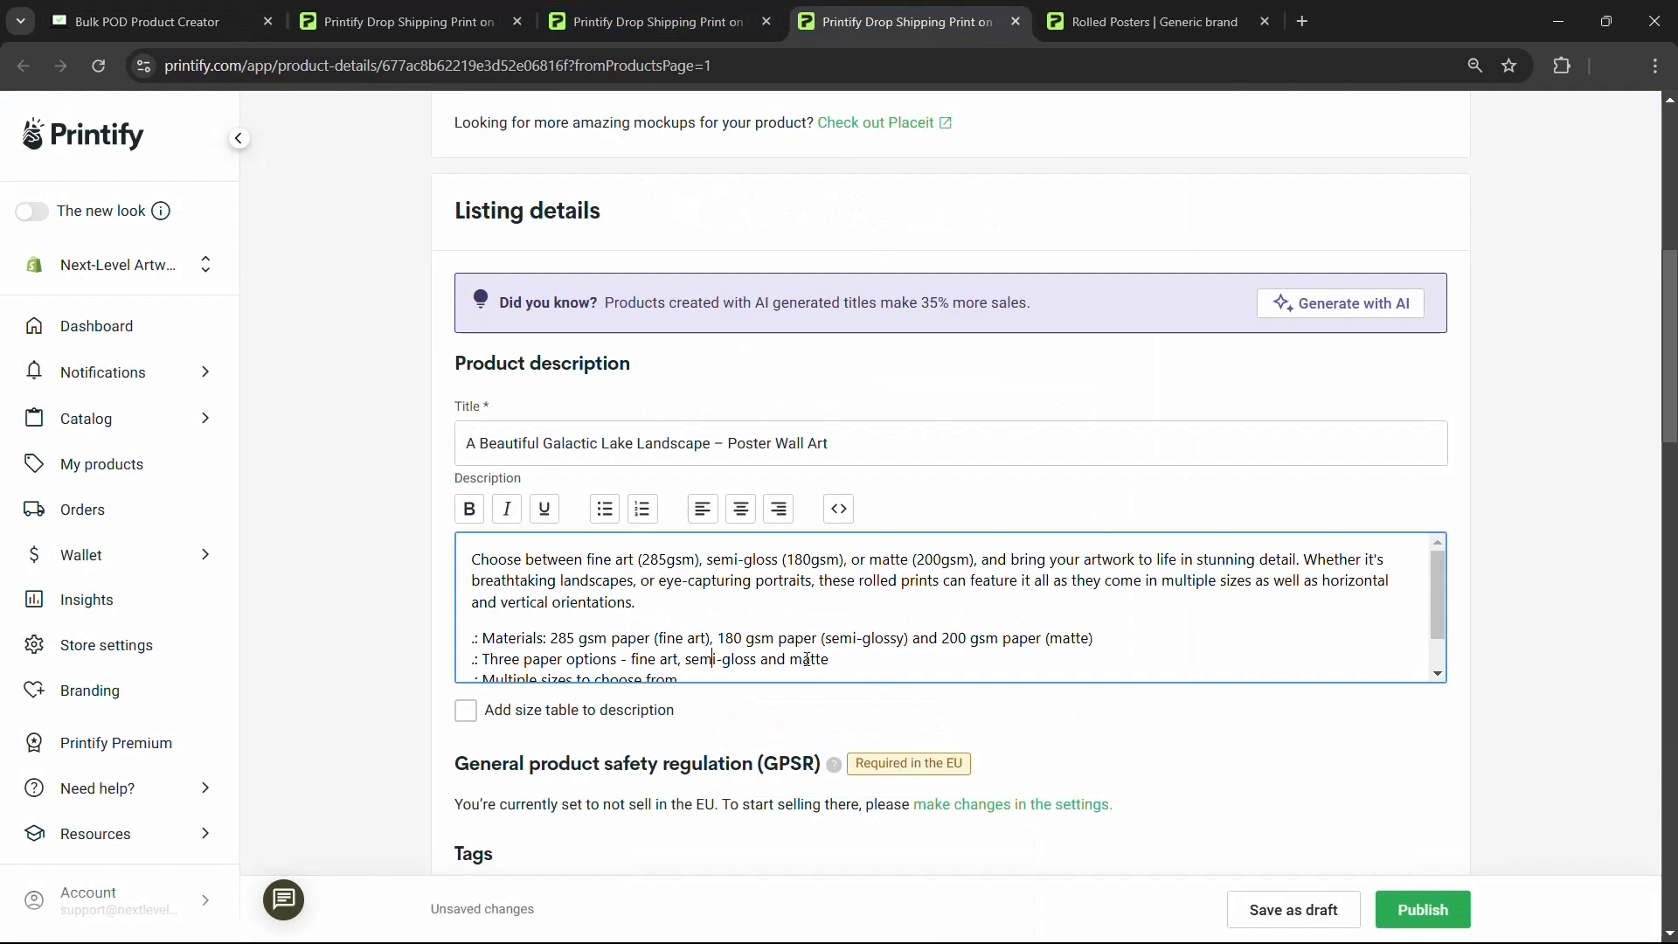
{"action": "scroll", "coordinate": [321, 419], "scroll_direction": "up", "scroll_amount": 6}
{"action": "scroll", "coordinate": [359, 411], "scroll_direction": "down", "scroll_amount": 7}
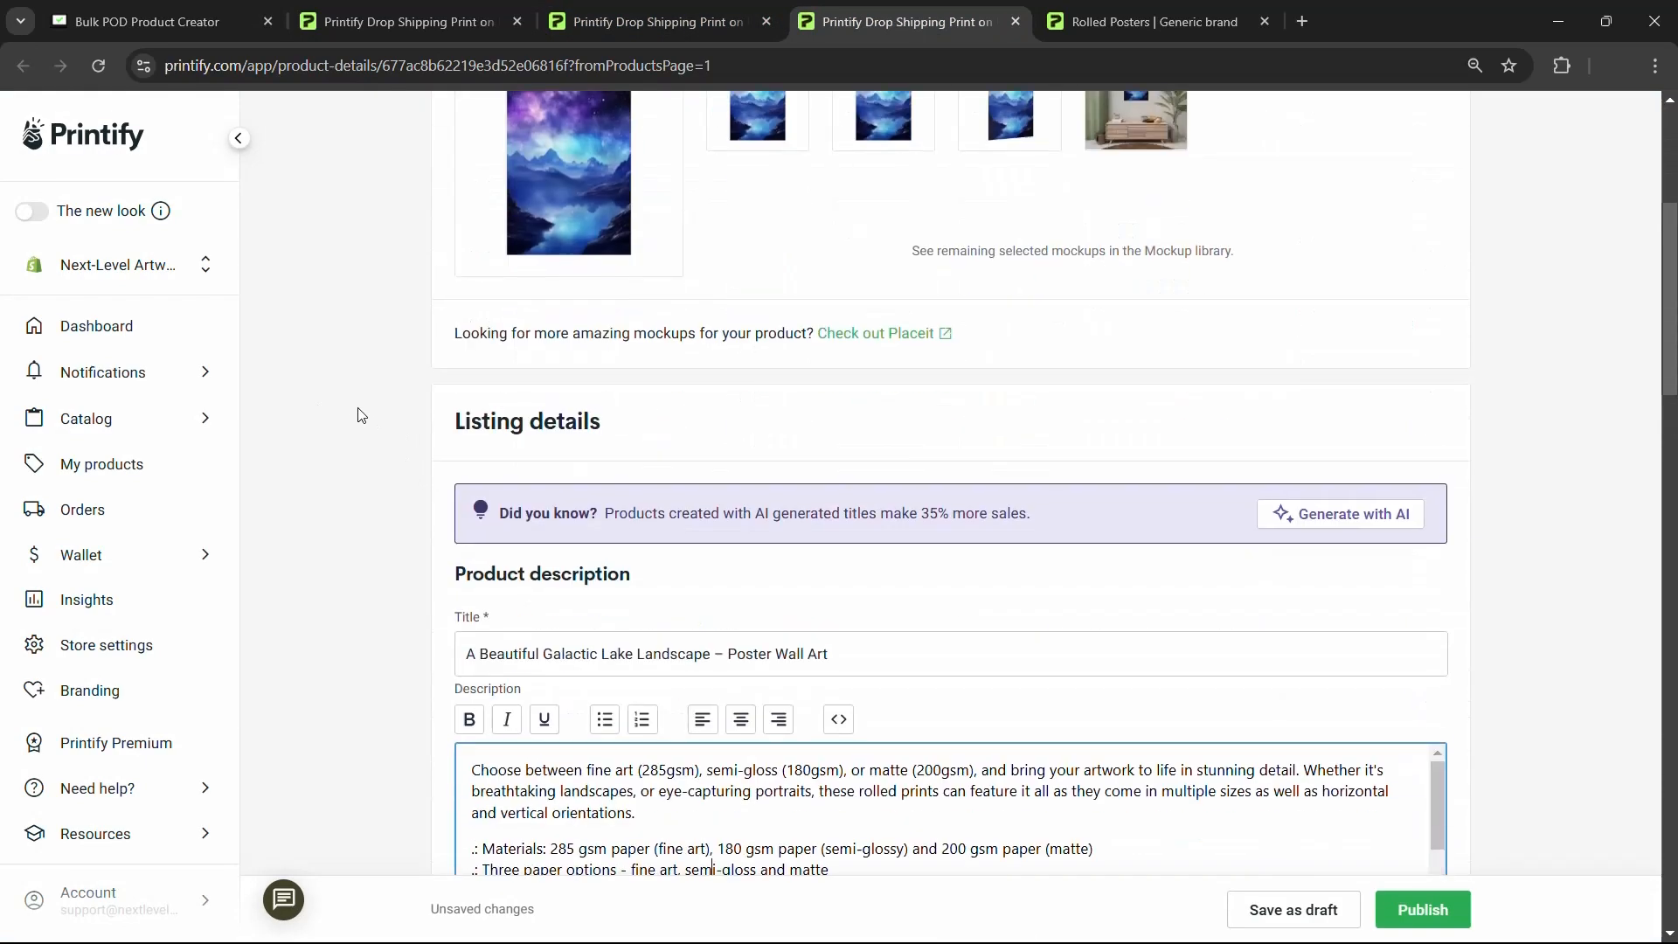
{"action": "scroll", "coordinate": [490, 481], "scroll_direction": "up", "scroll_amount": 8}
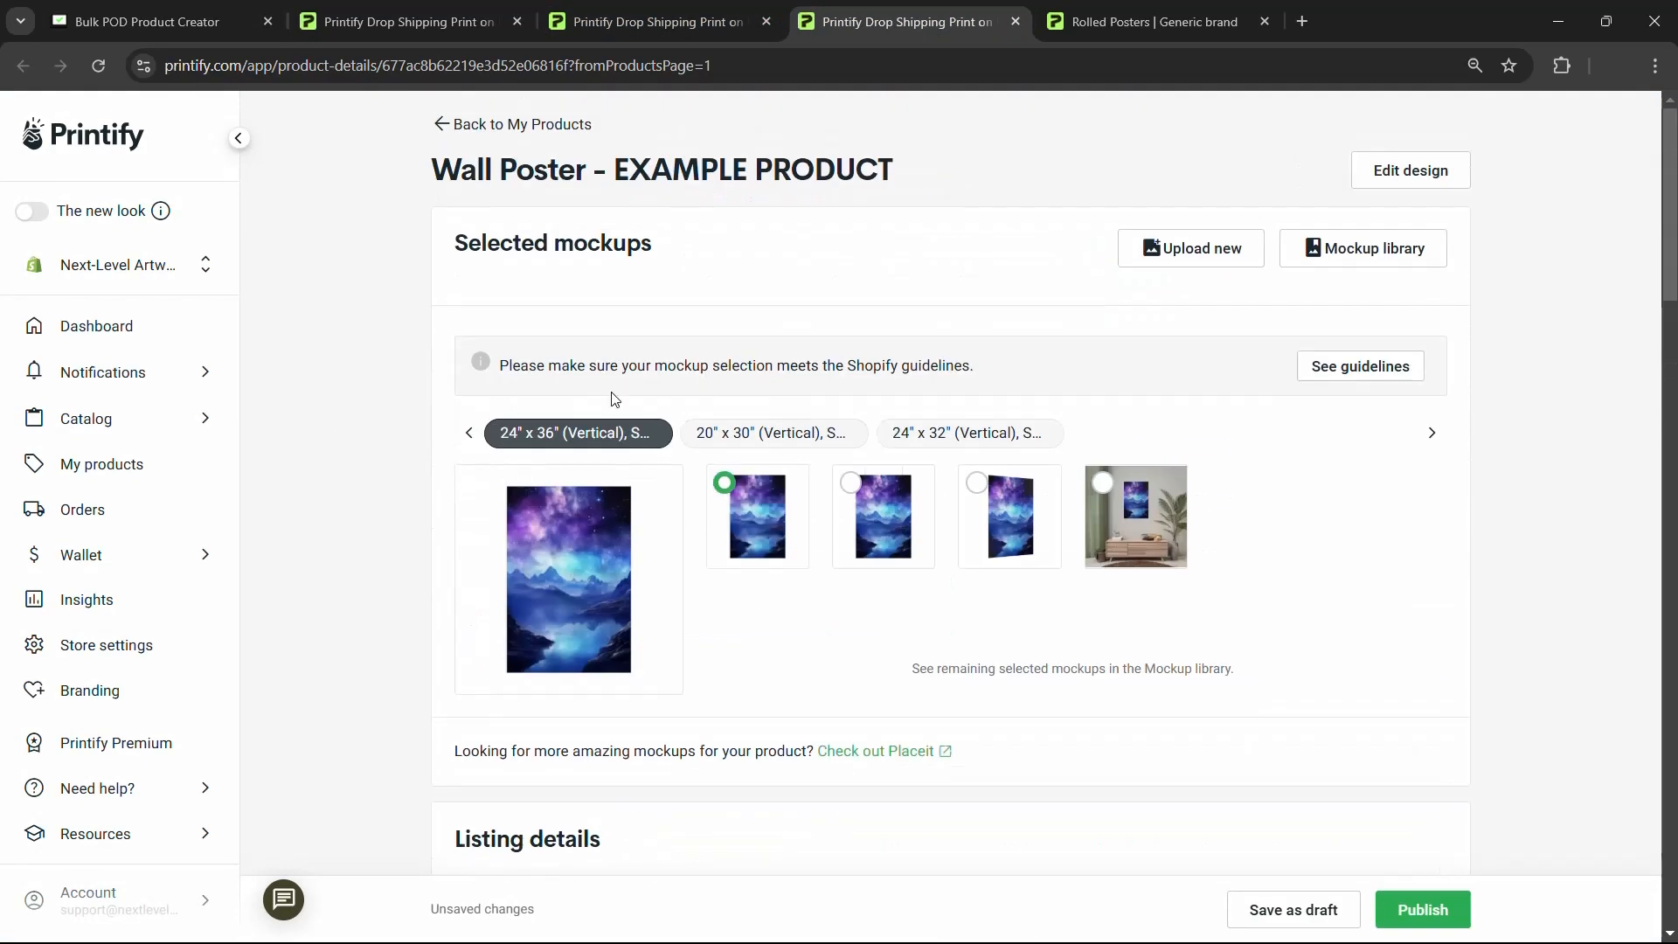
{"action": "scroll", "coordinate": [317, 347], "scroll_direction": "down", "scroll_amount": 3}
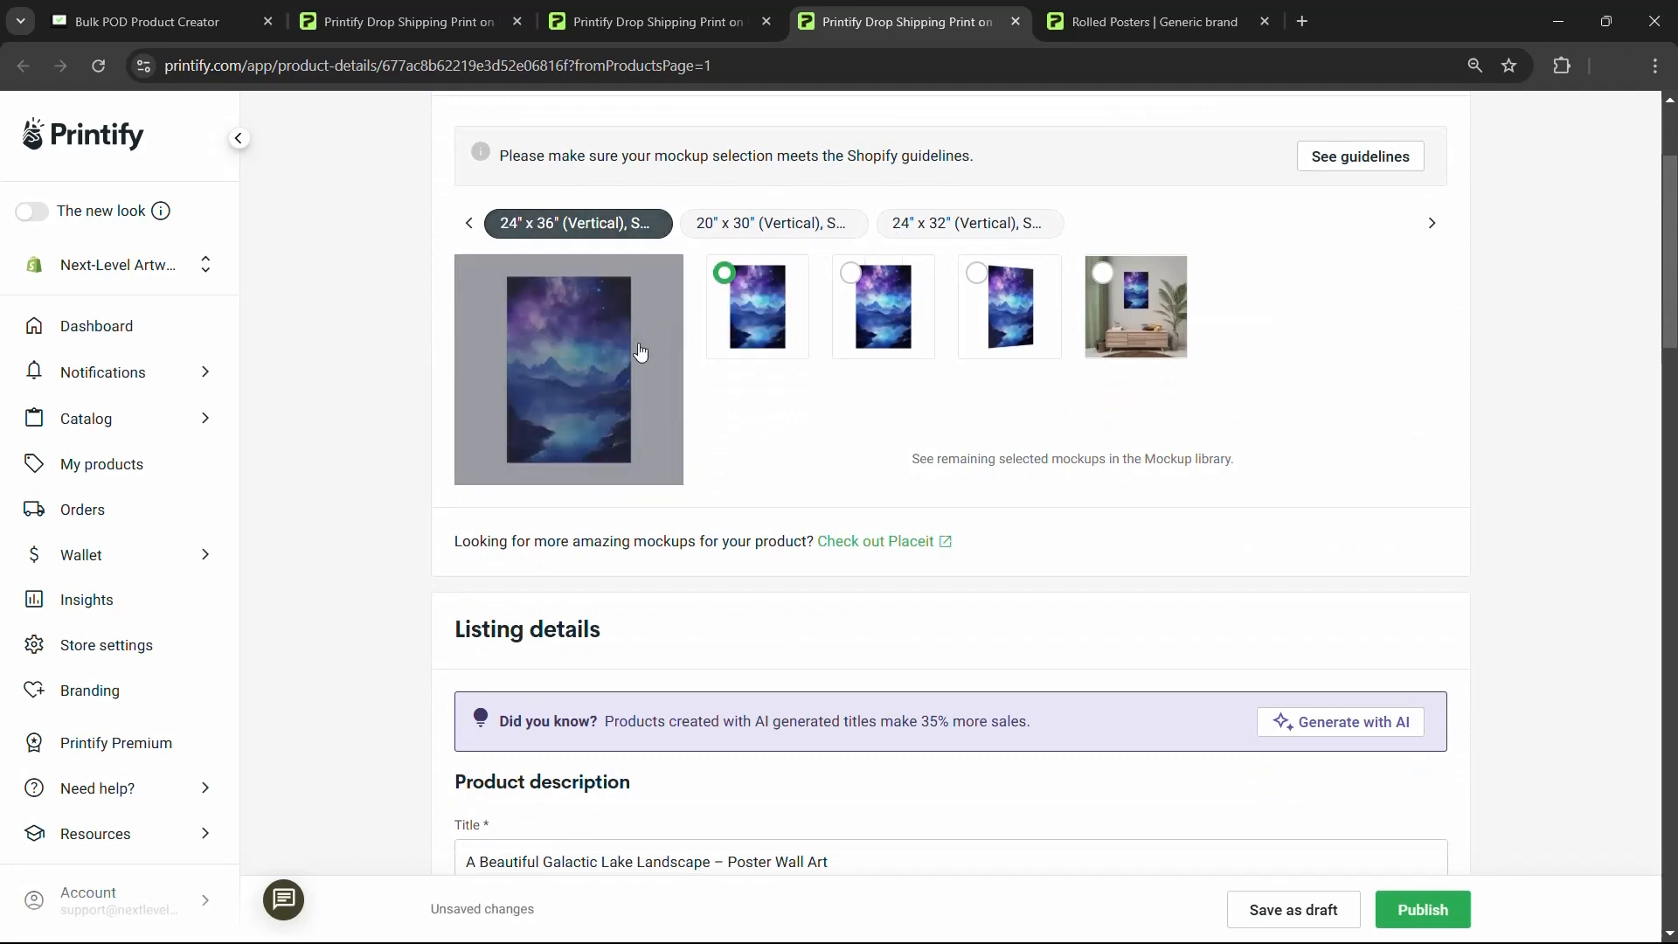
{"action": "scroll", "coordinate": [615, 396], "scroll_direction": "down", "scroll_amount": 6}
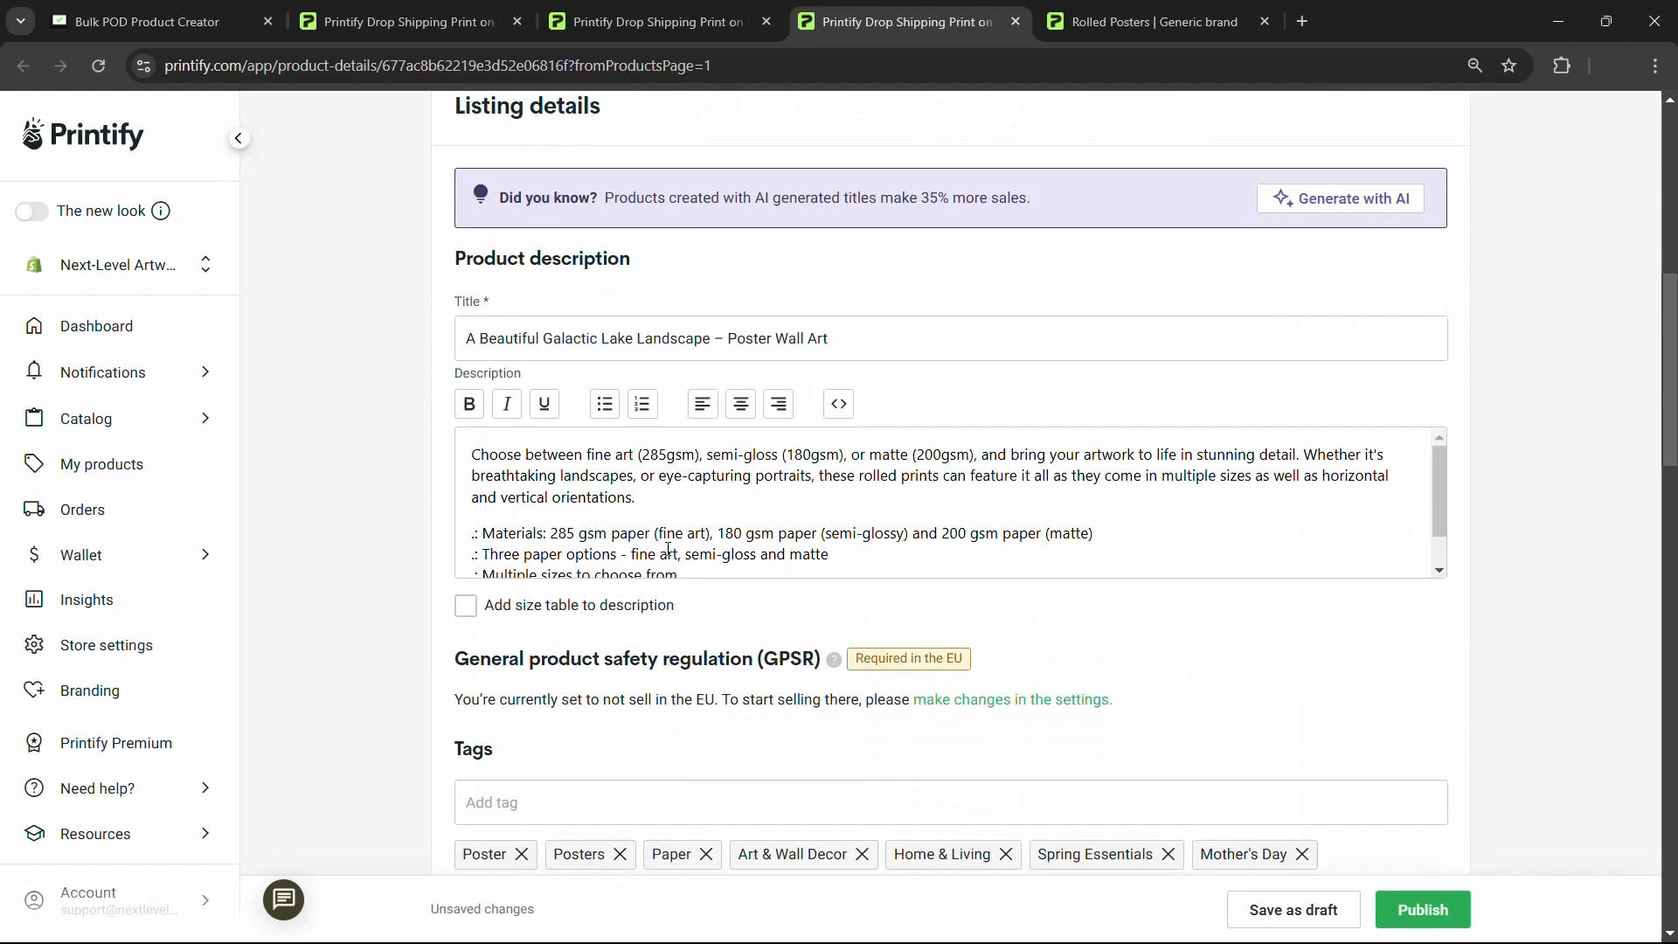
{"action": "scroll", "coordinate": [564, 458], "scroll_direction": "up", "scroll_amount": 1}
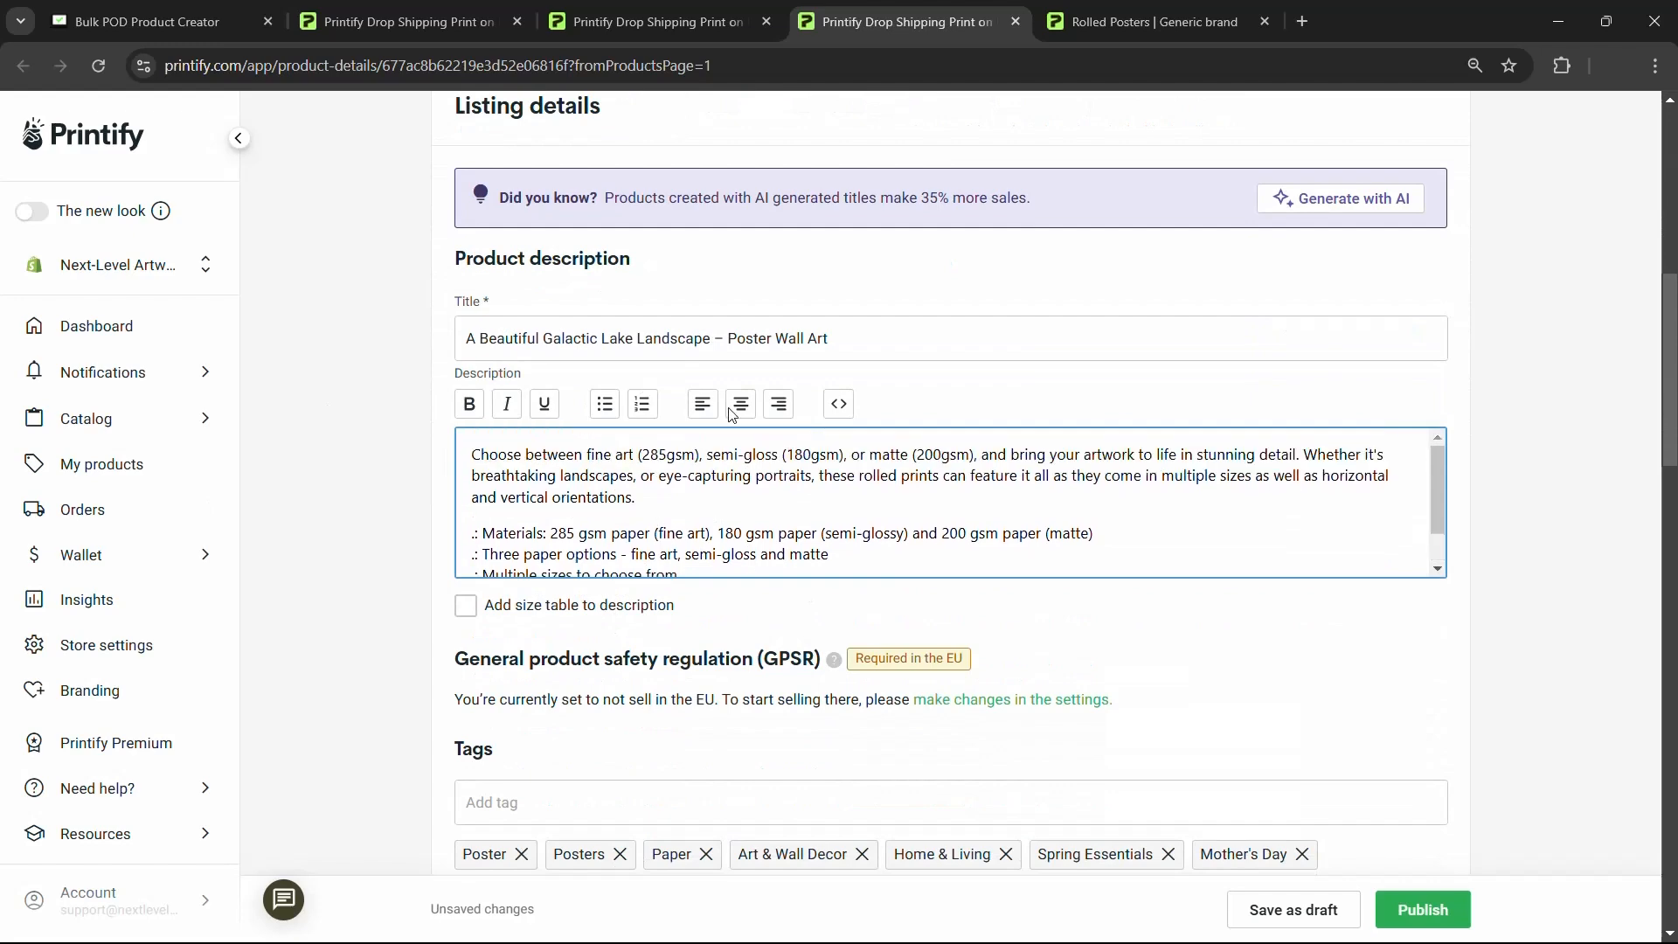
Step: Copy the example description's HTML source from Printify and paste it as the custom description HTML in Bulk POD Product Creator
{"action": "left_click", "coordinate": [838, 404]}
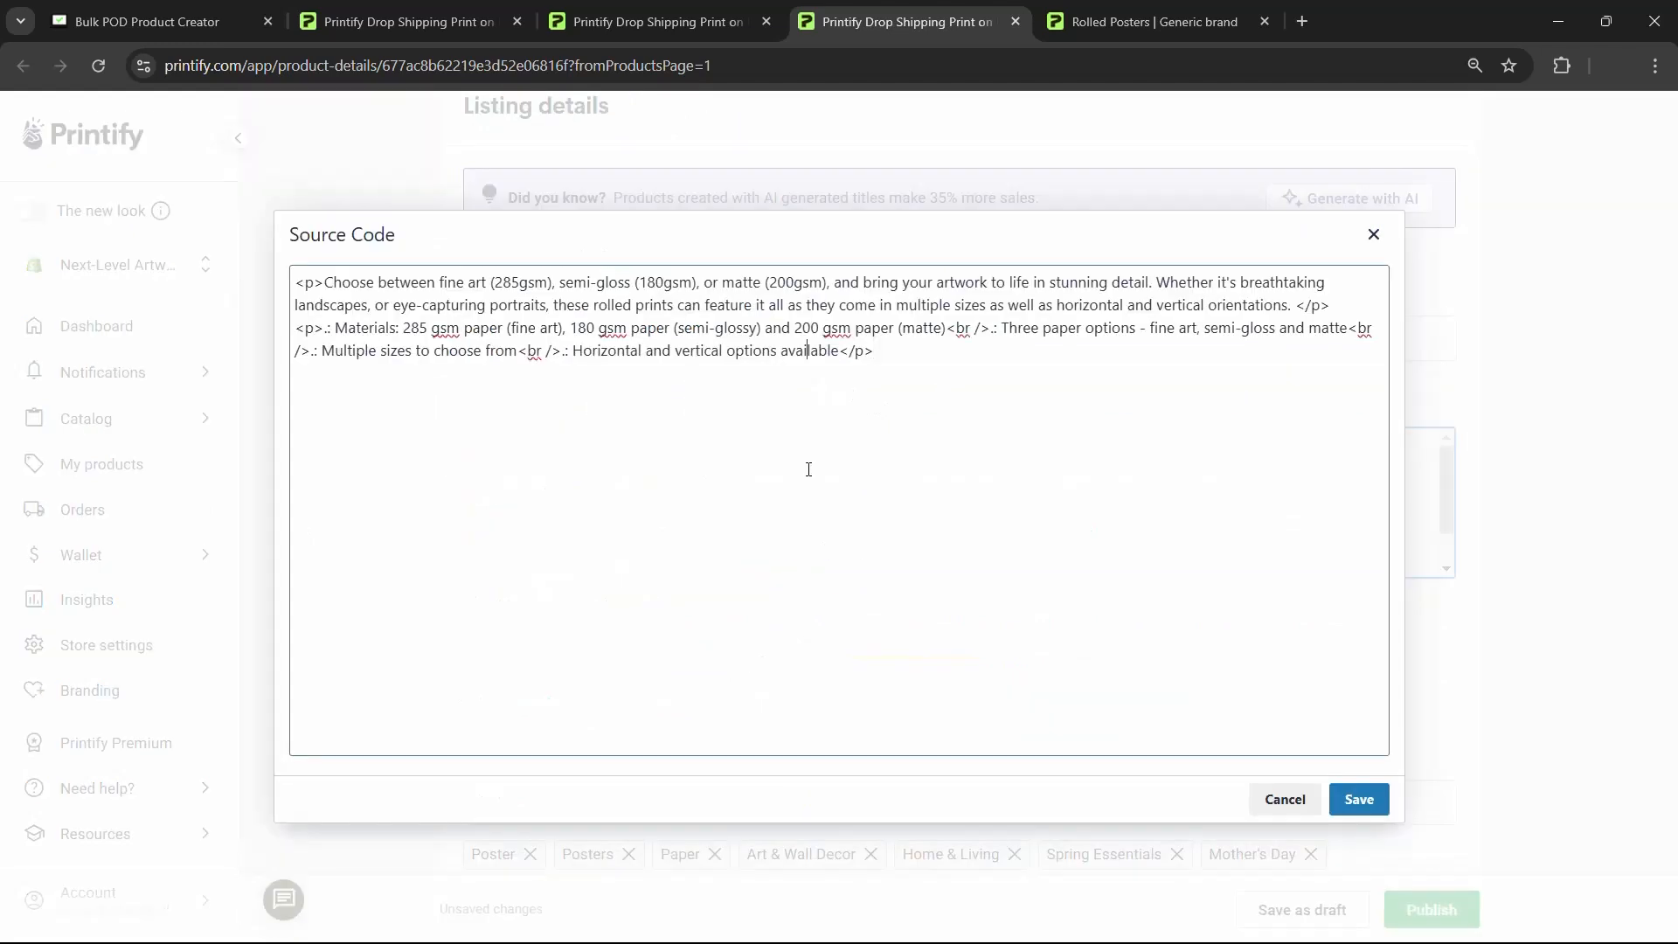
{"action": "key", "text": "ctrl+a"}
{"action": "left_click", "coordinate": [1372, 234]}
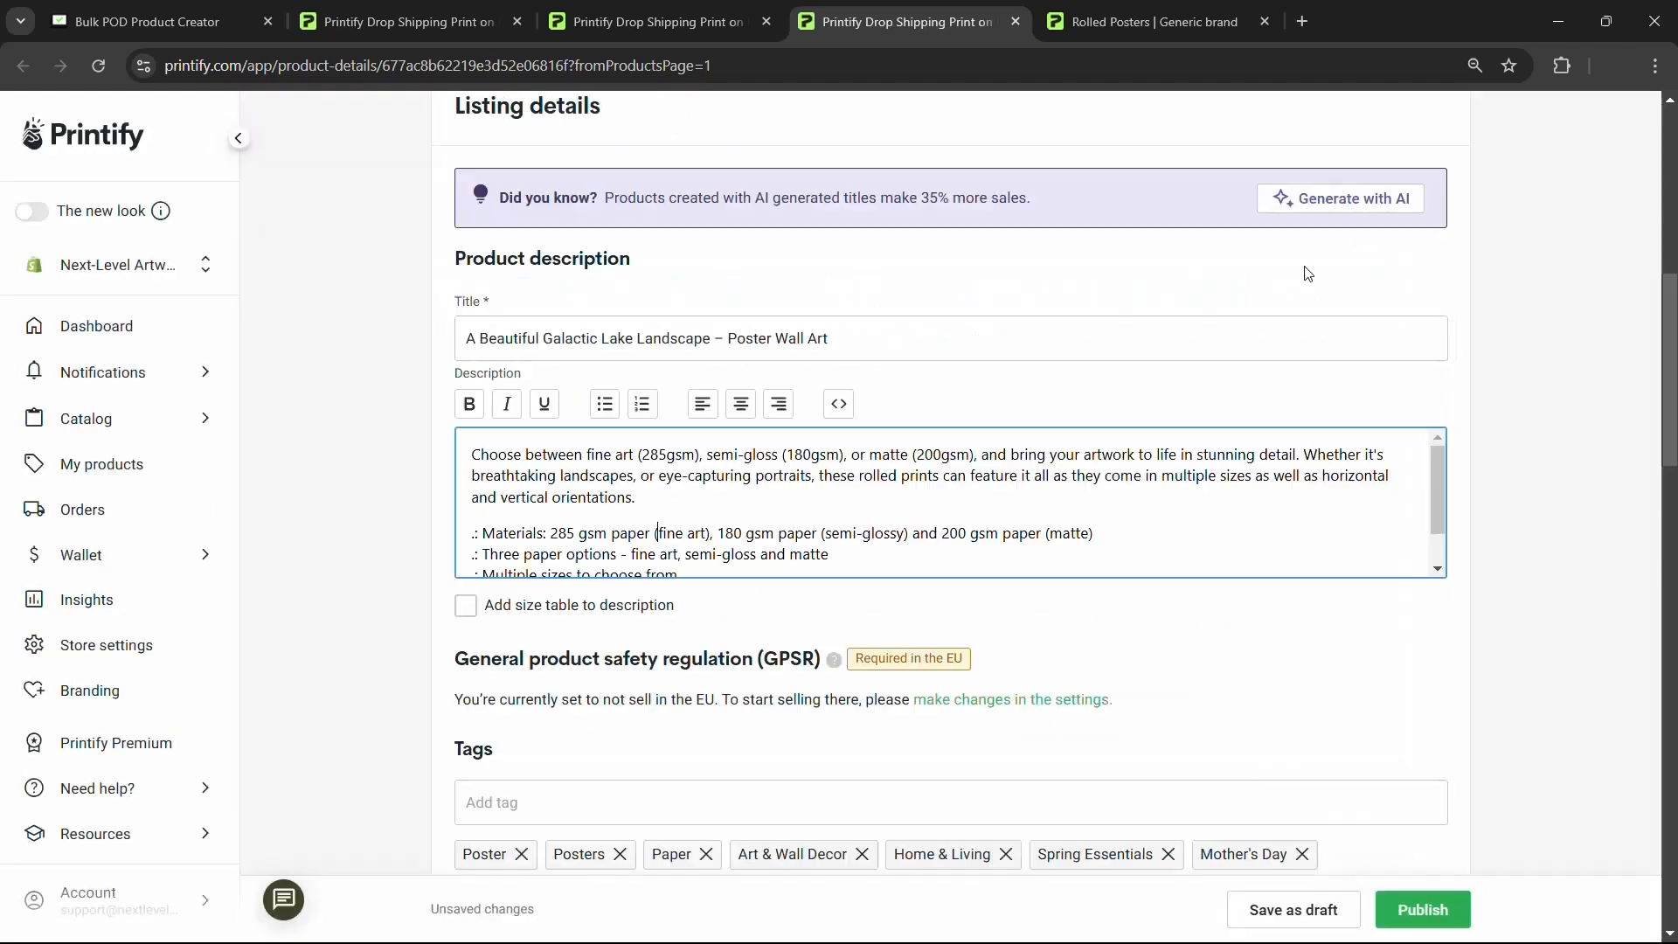
{"action": "left_click", "coordinate": [139, 21]}
{"action": "left_click", "coordinate": [926, 403]}
{"action": "key", "text": "ctrl+v"}
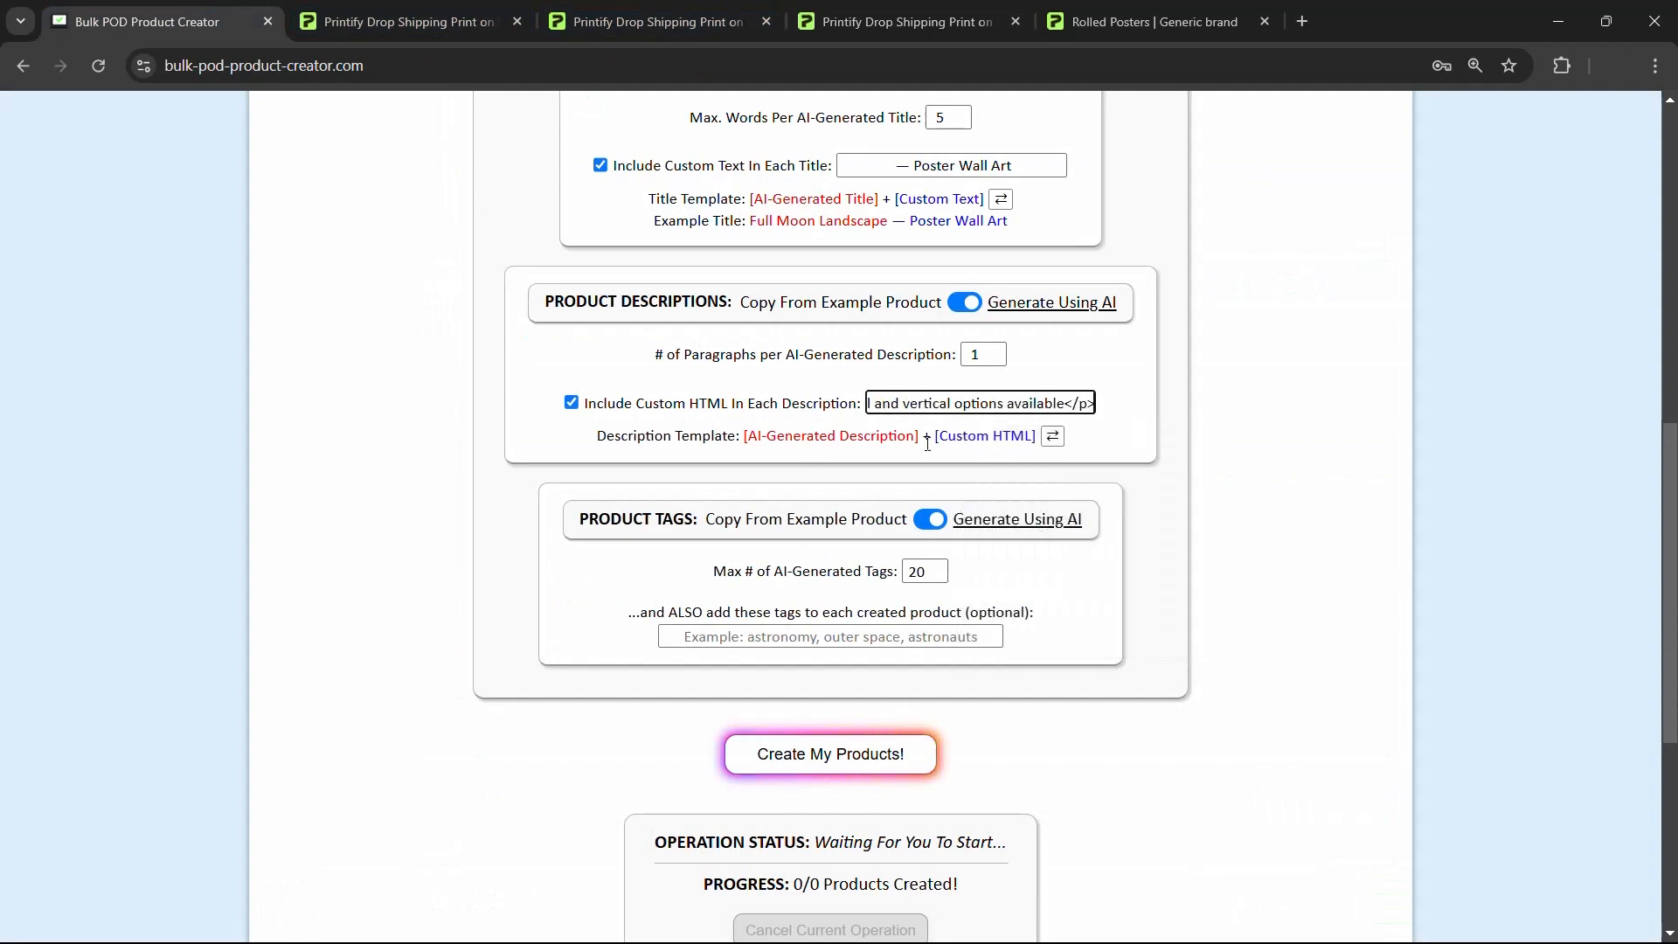
Step: Try the description template with the custom HTML first, and switch it back to the AI-generated description first
{"action": "left_click", "coordinate": [1053, 436]}
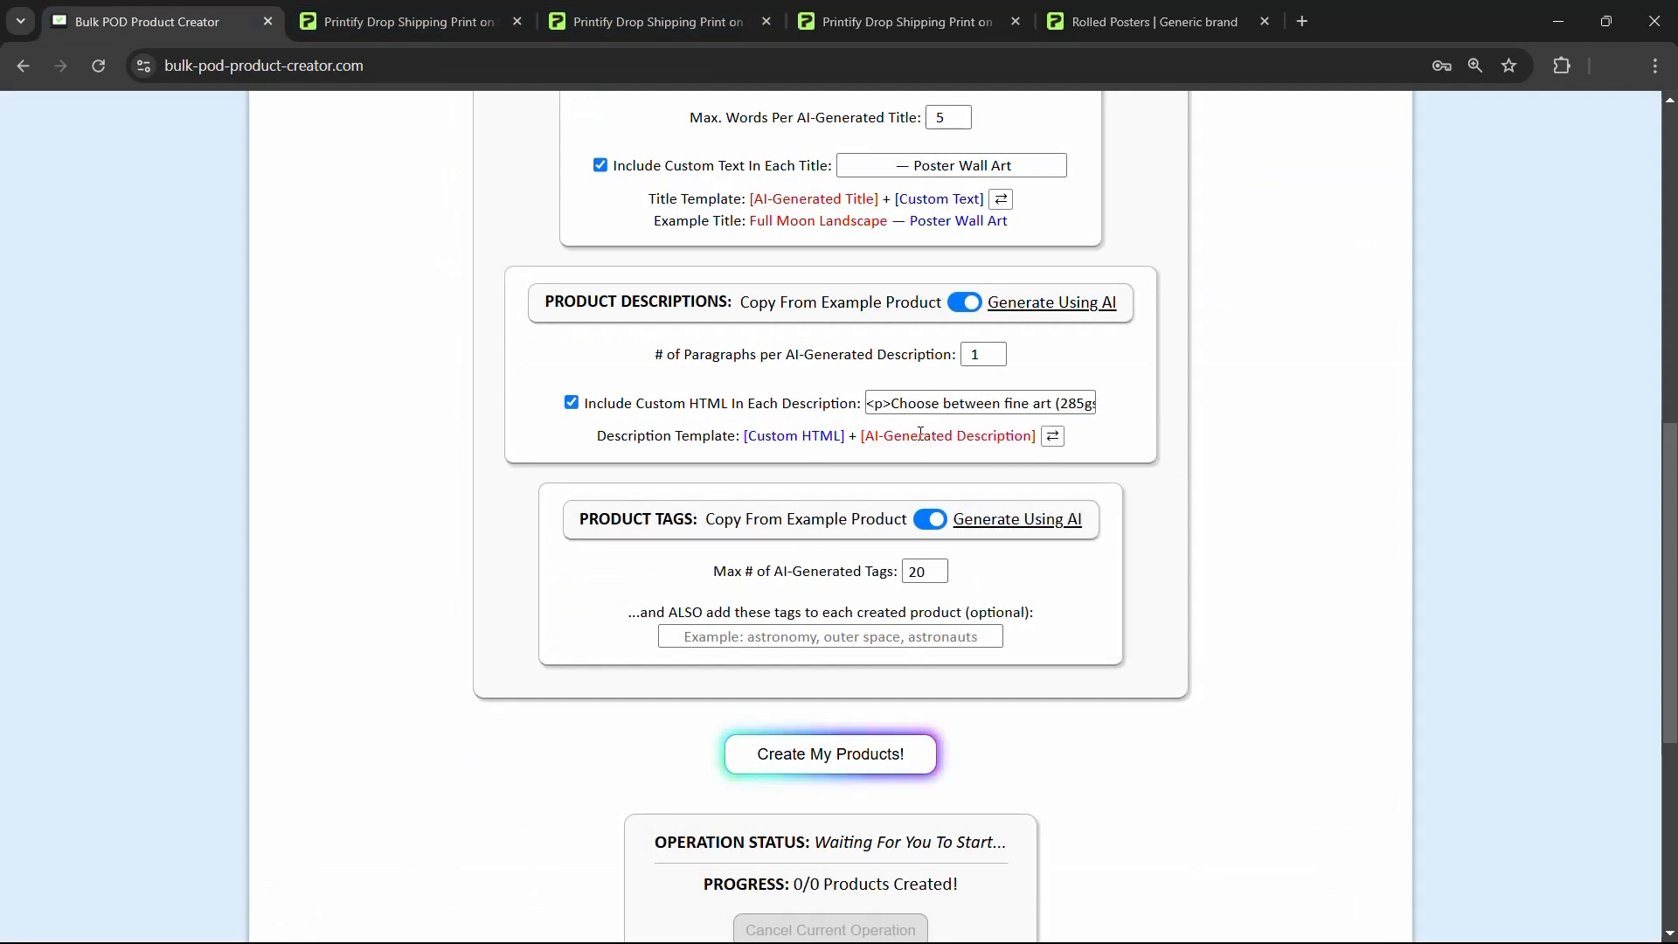
{"action": "left_click_drag", "start_coordinate": [848, 436], "coordinate": [757, 431]}
{"action": "left_click", "coordinate": [845, 438]}
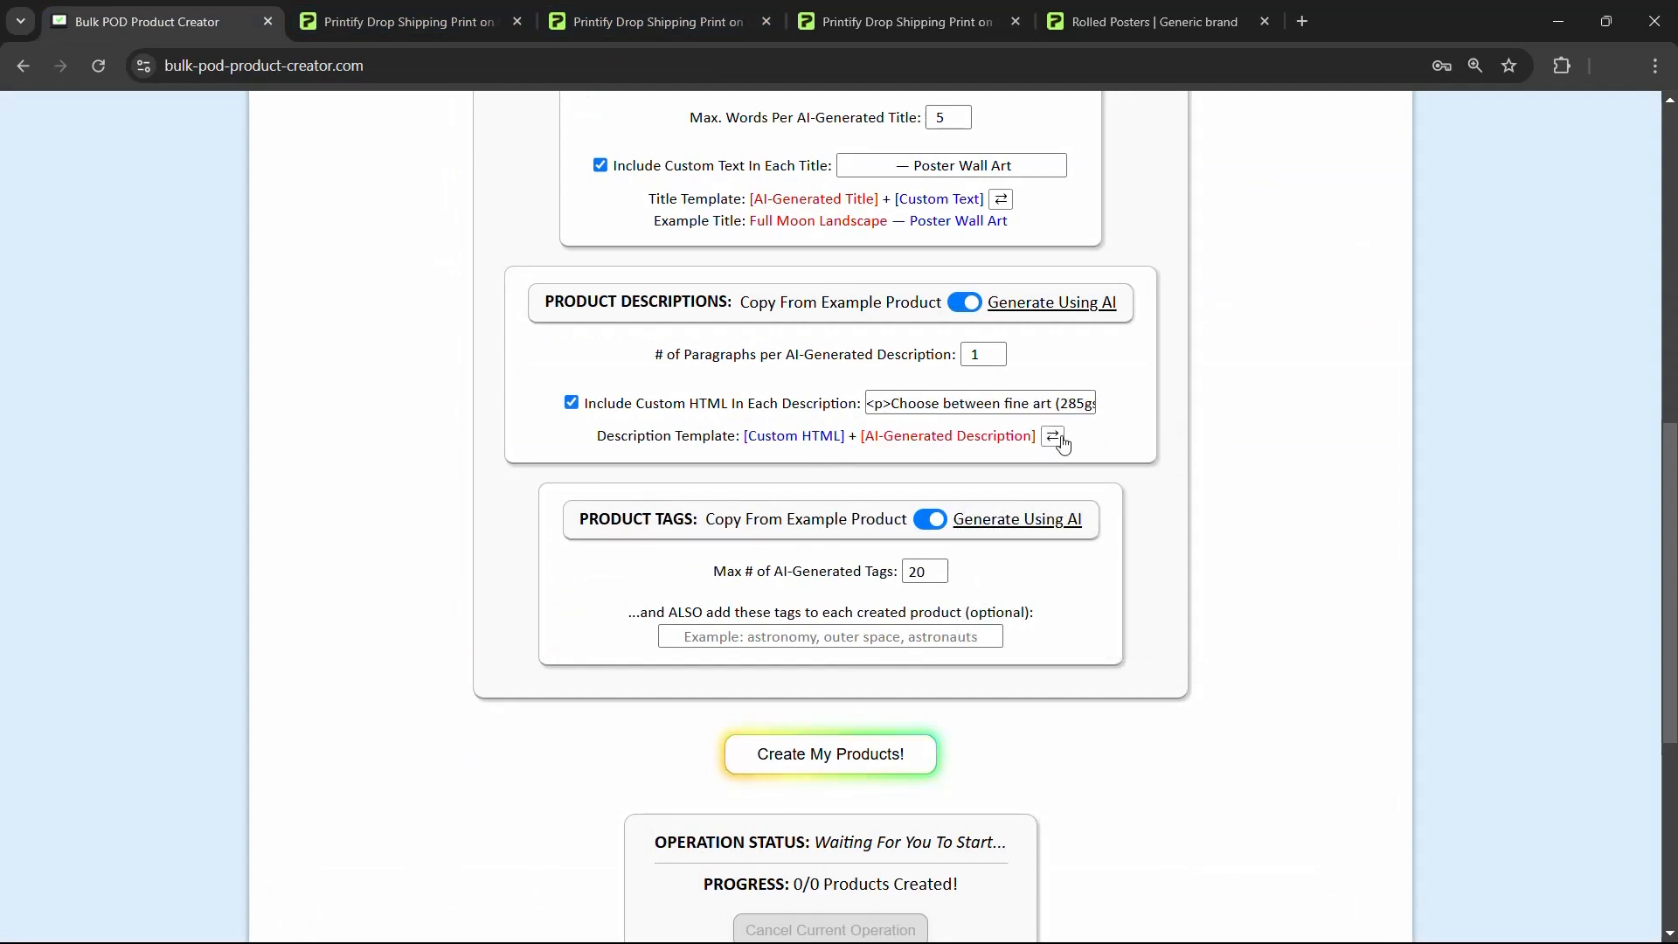
{"action": "left_click", "coordinate": [1054, 436]}
{"action": "left_click_drag", "start_coordinate": [920, 437], "coordinate": [738, 436]}
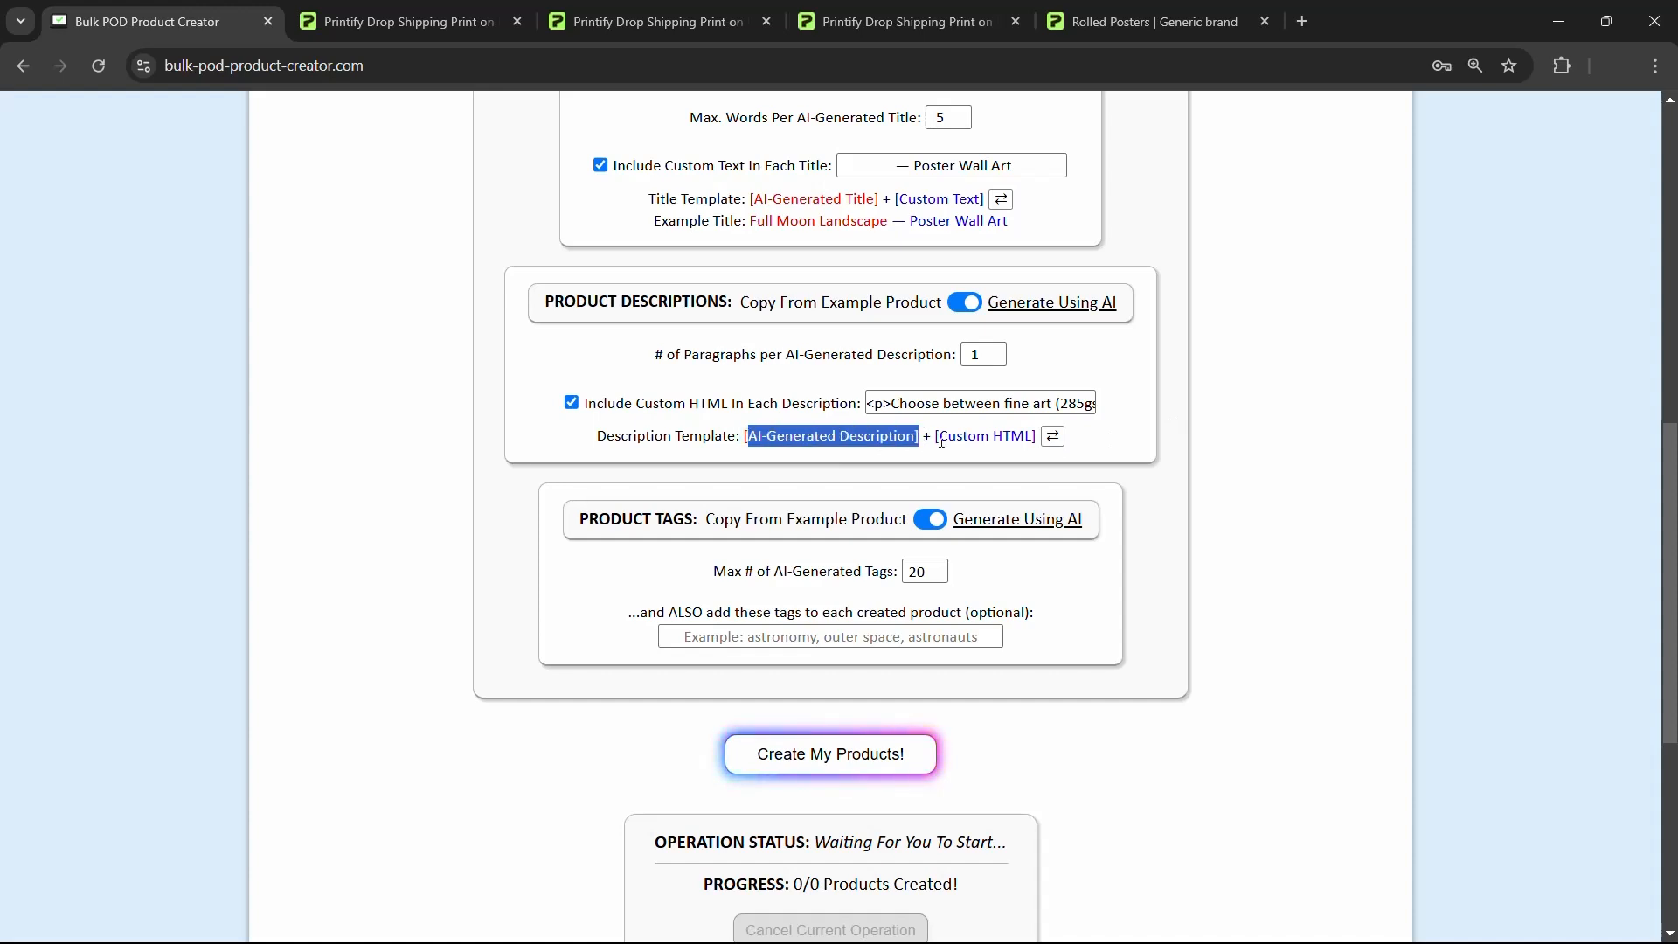
Step: In the example product's description in Printify, insert the placeholder line "AI GENERATED STUFF" above the first paragraph
{"action": "left_click", "coordinate": [834, 434]}
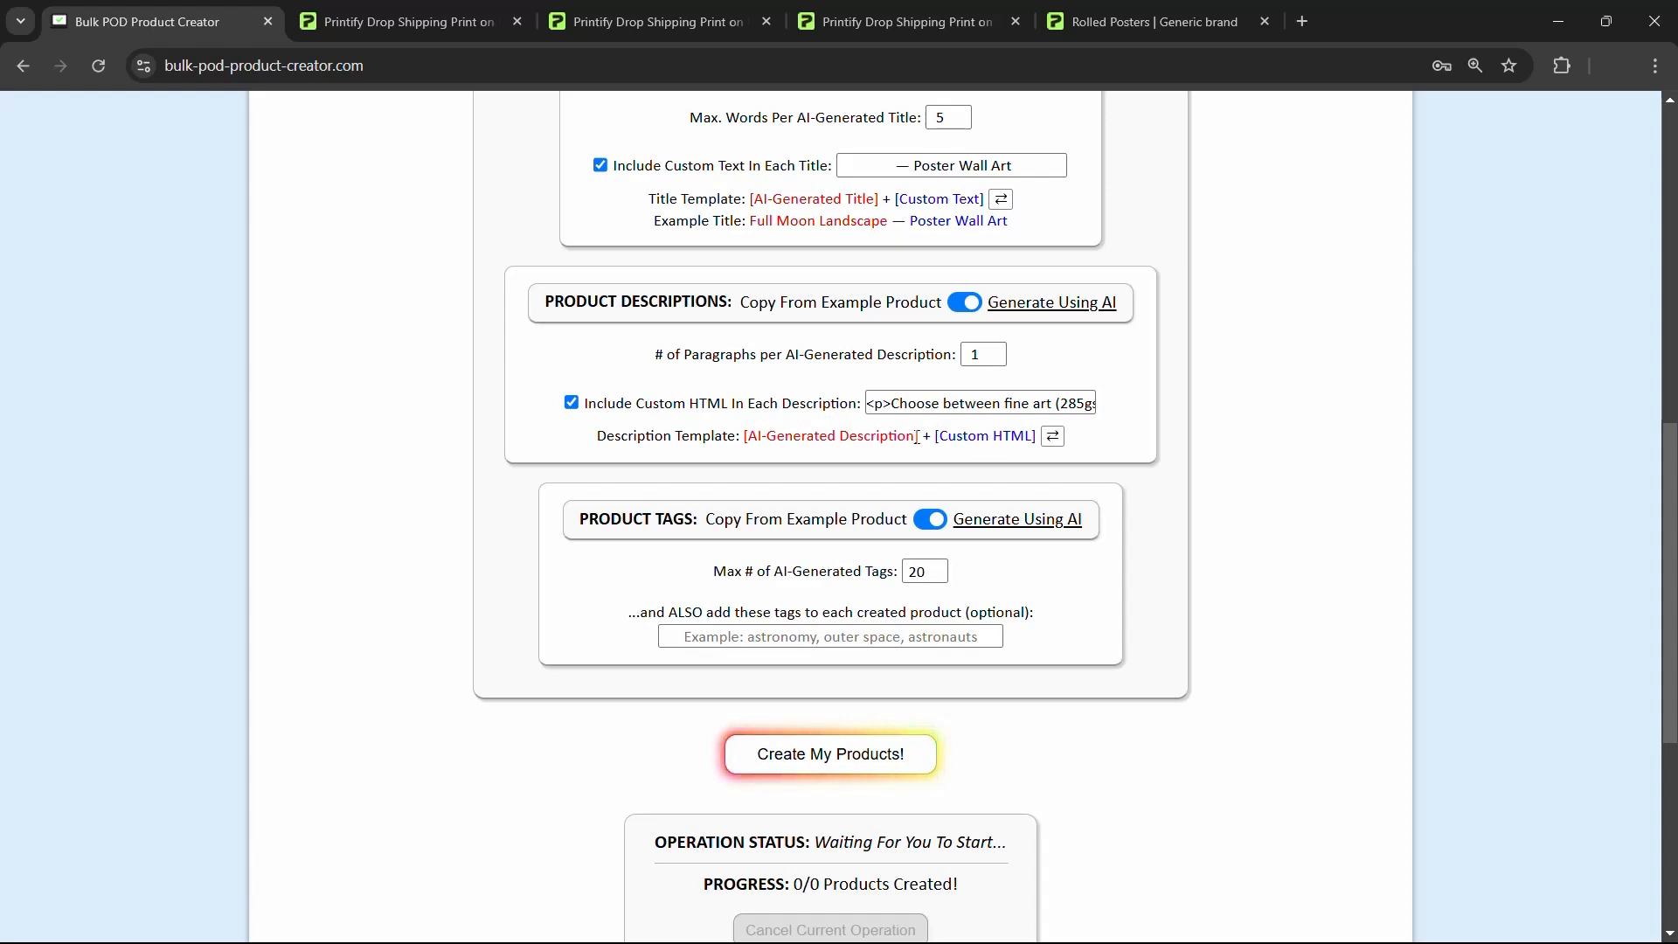
{"action": "left_click_drag", "start_coordinate": [928, 437], "coordinate": [743, 437]}
{"action": "left_click", "coordinate": [947, 430]}
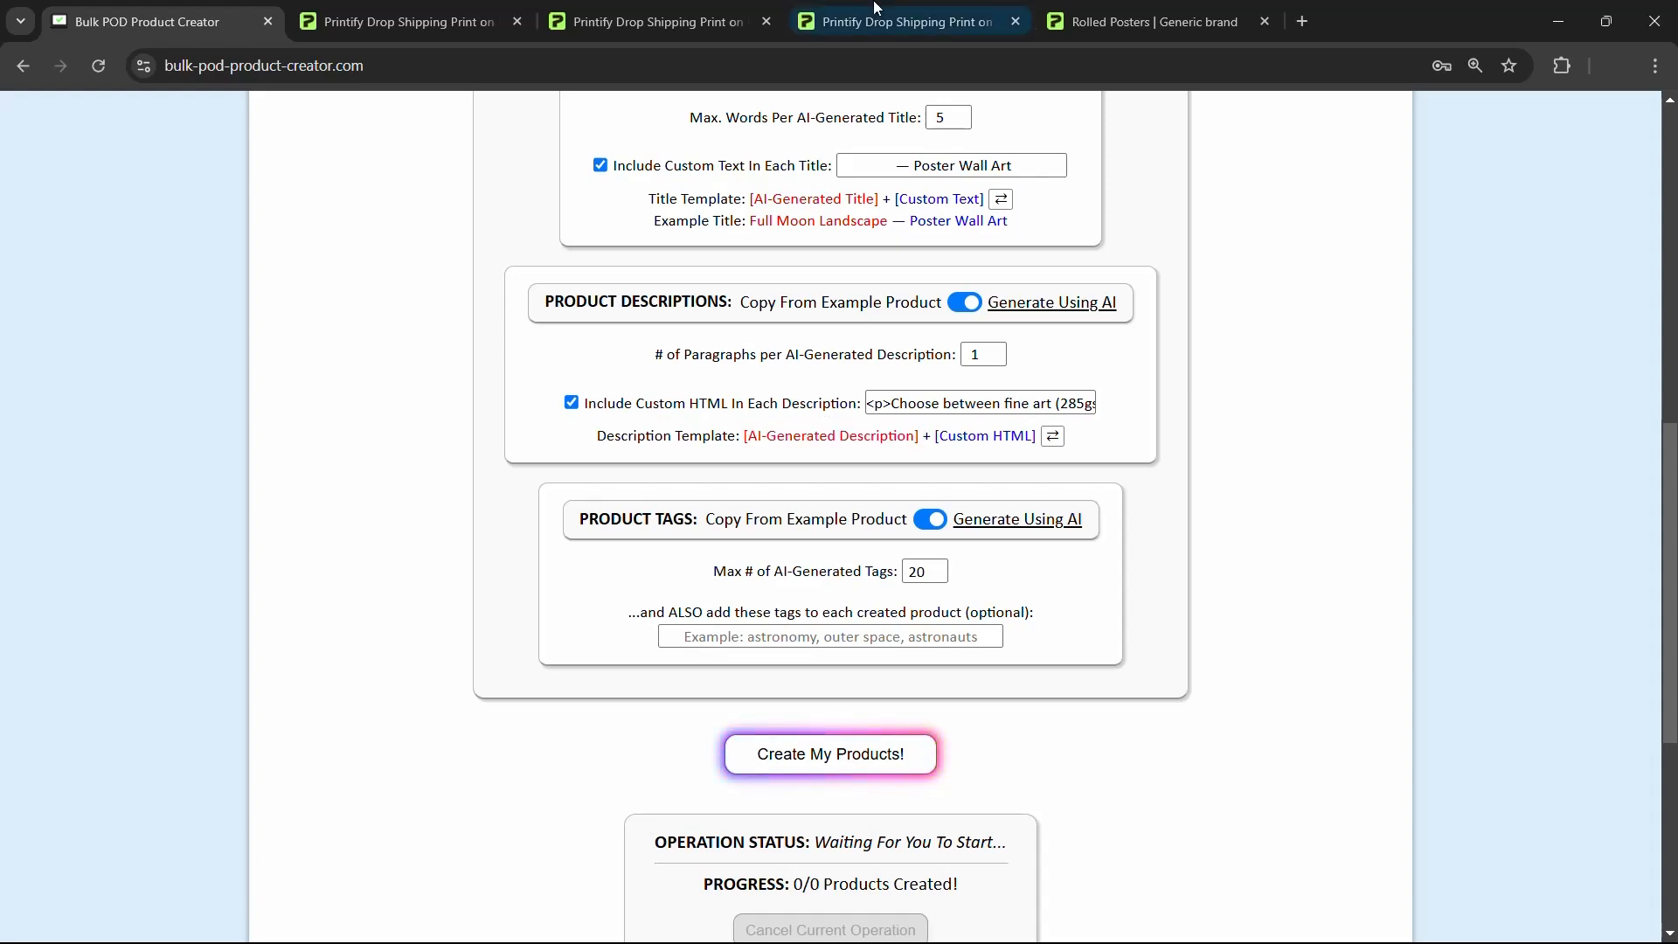
{"action": "left_click", "coordinate": [900, 20]}
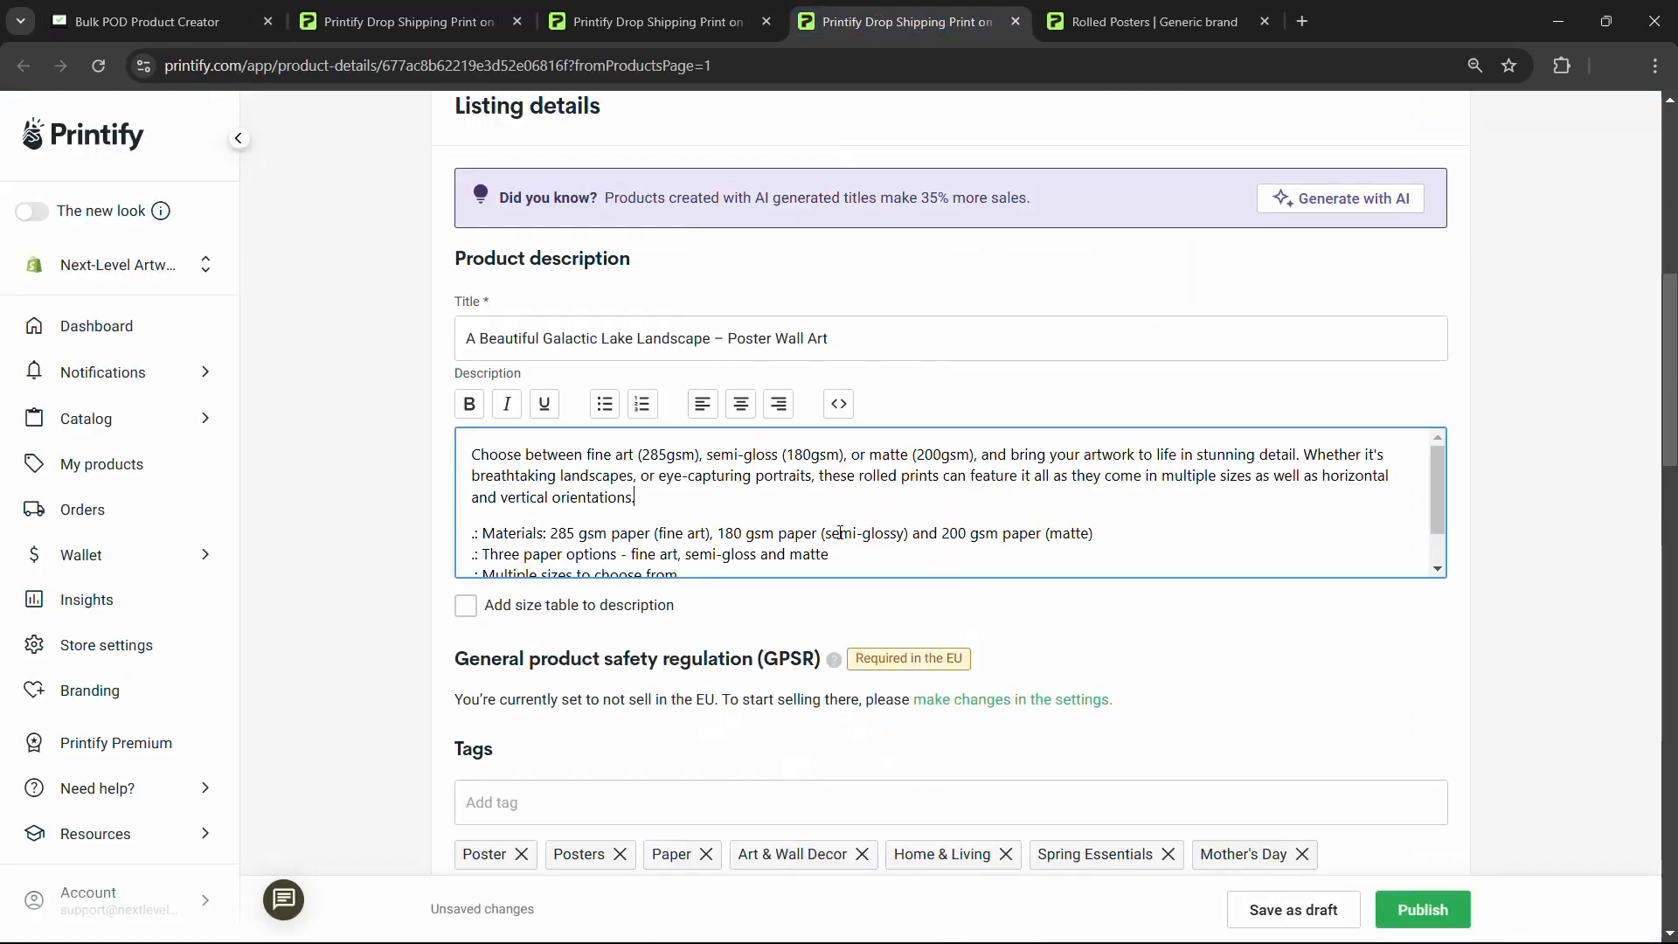
{"action": "key", "text": "ctrl+Home"}
{"action": "key", "text": "Return"}
{"action": "type", "text": "AI "}
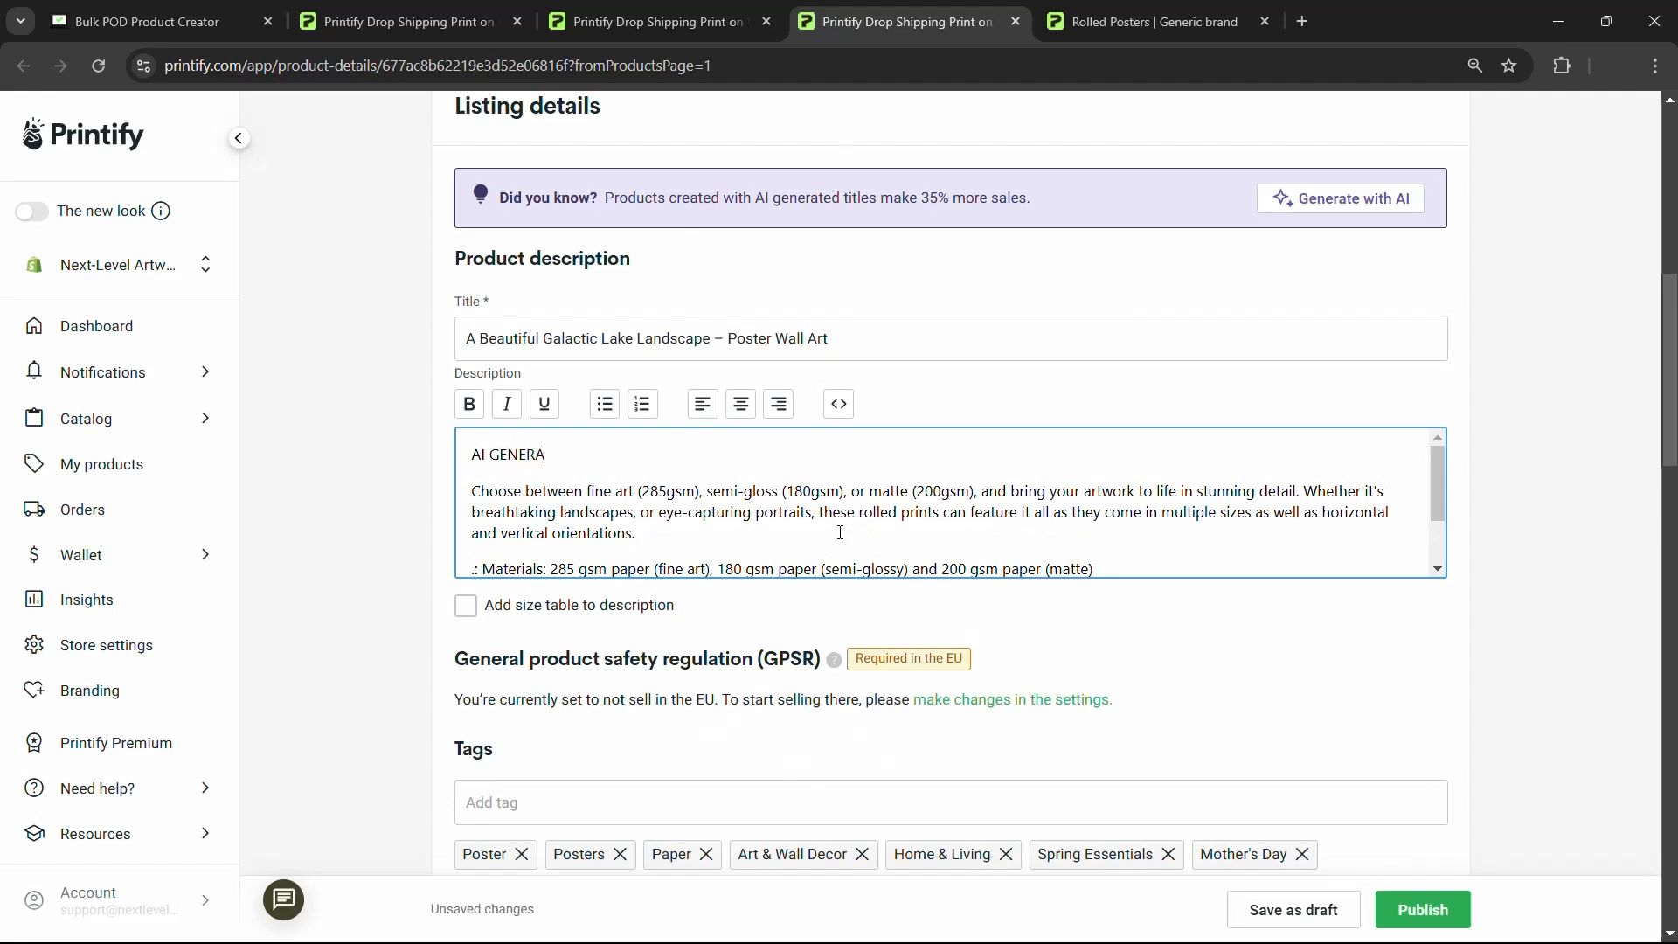
{"action": "type", "text": "GENERATED STUFF"}
{"action": "key", "text": "shift+Home"}
Step: Add the extra tags "poster wall art, poster art, wall prints, wall art, home decor, wall decor" to each product in Bulk POD Product Creator
{"action": "scroll", "coordinate": [1325, 450], "scroll_direction": "down", "scroll_amount": 2}
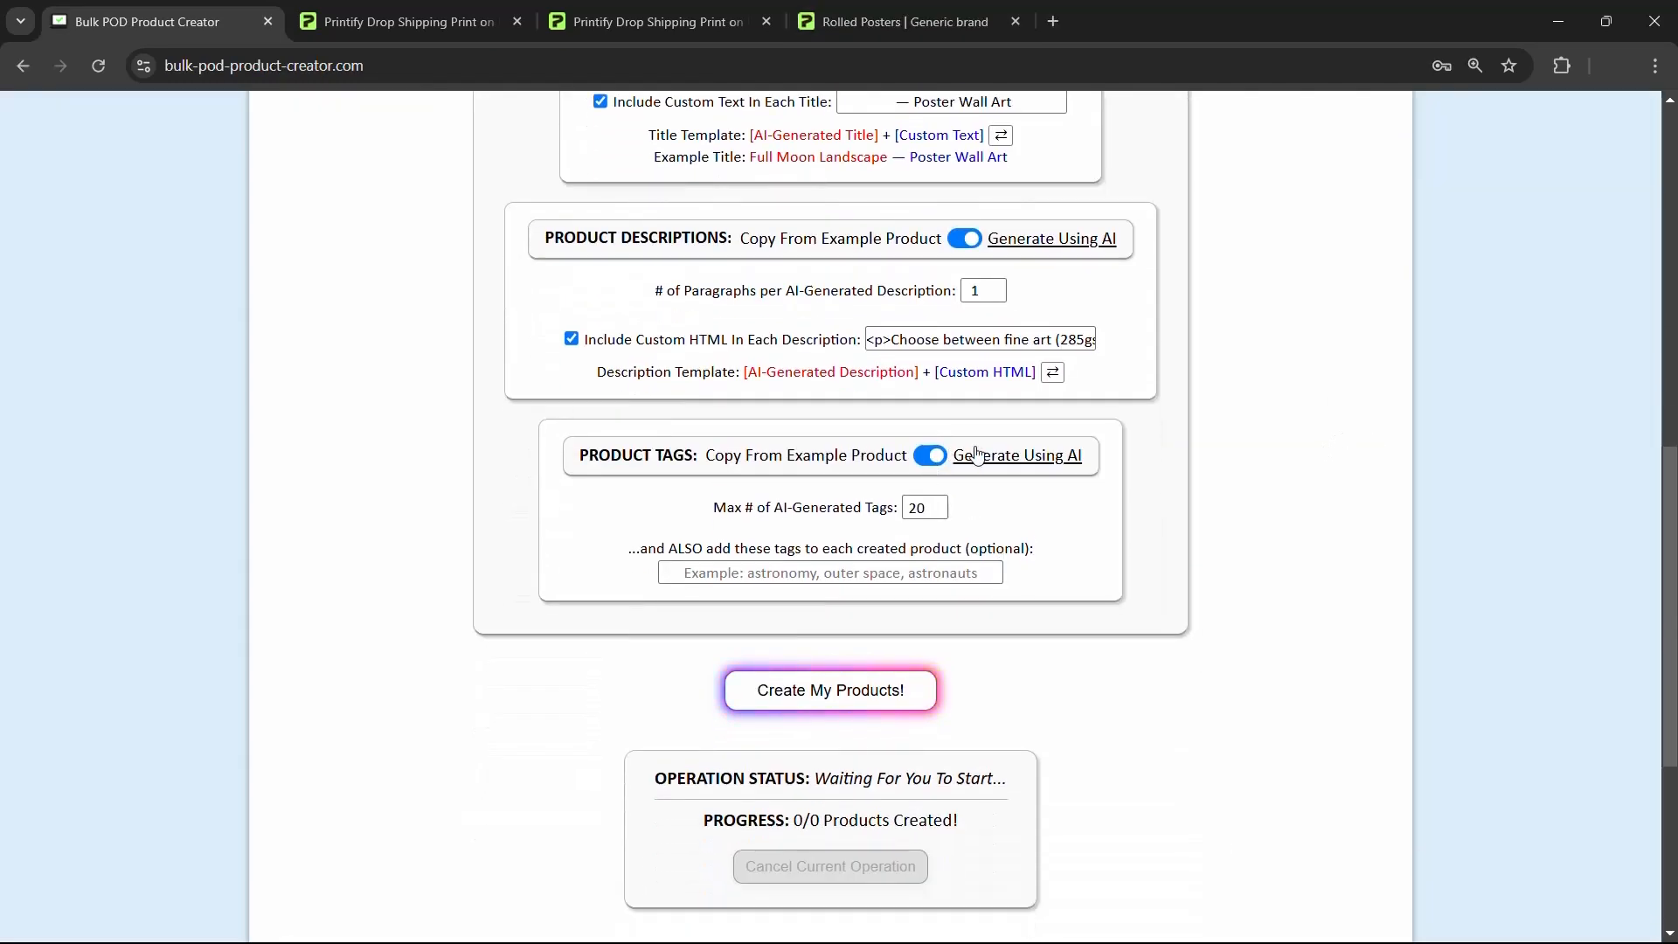
{"action": "left_click", "coordinate": [727, 573]}
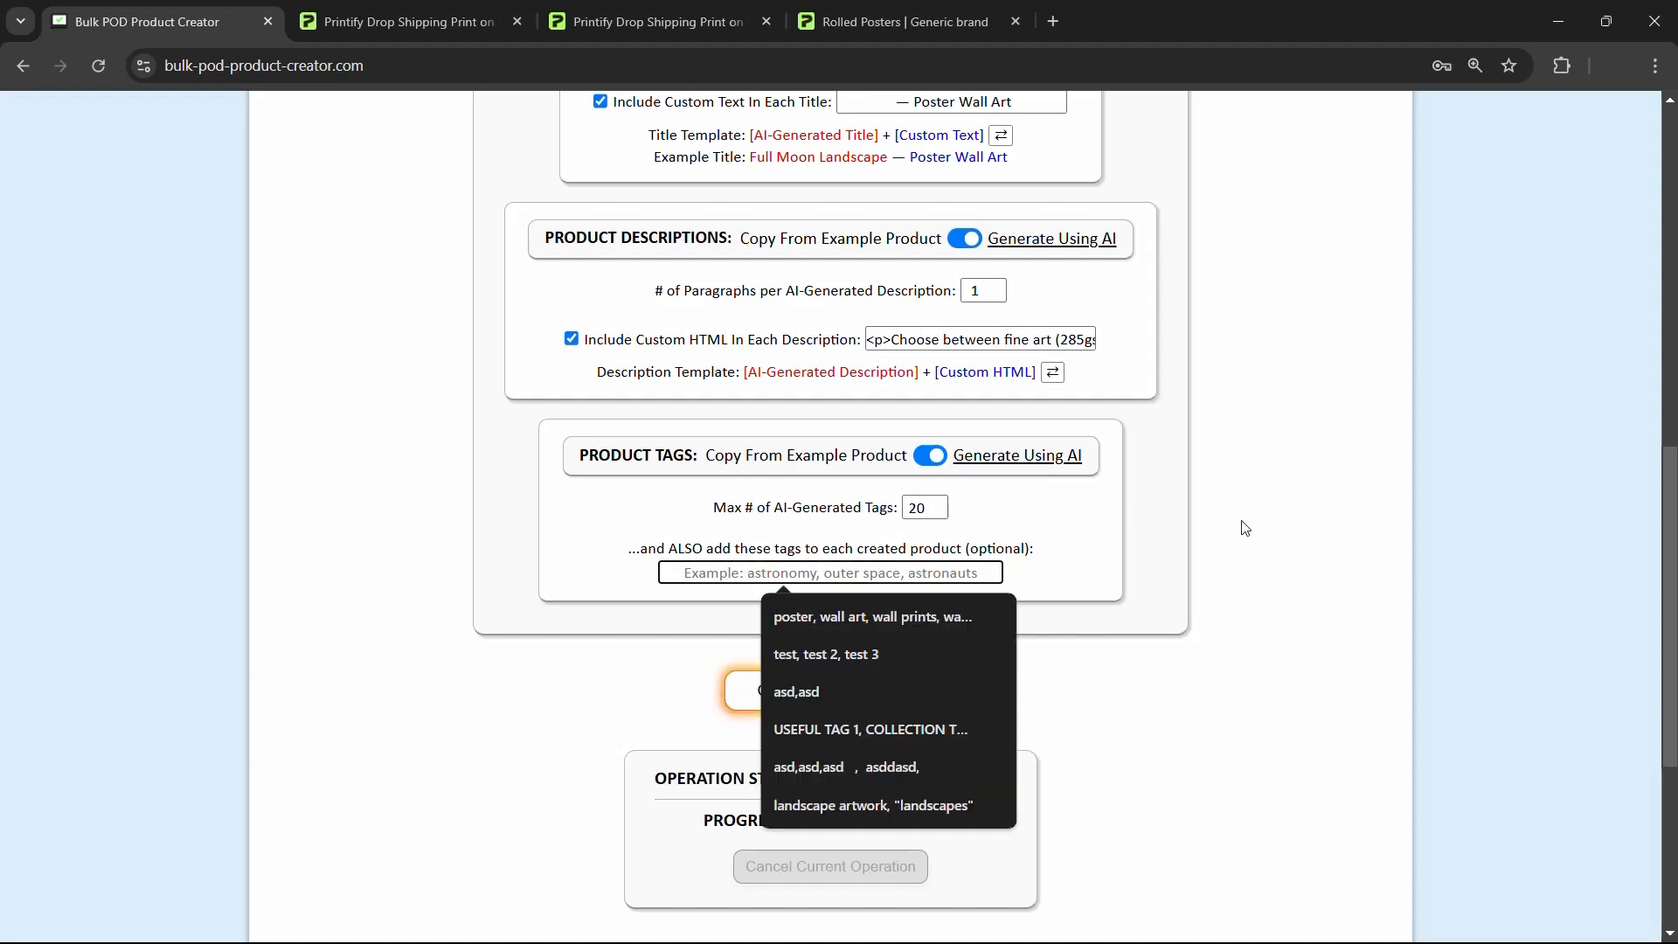
{"action": "type", "text": "poster wall ar"}
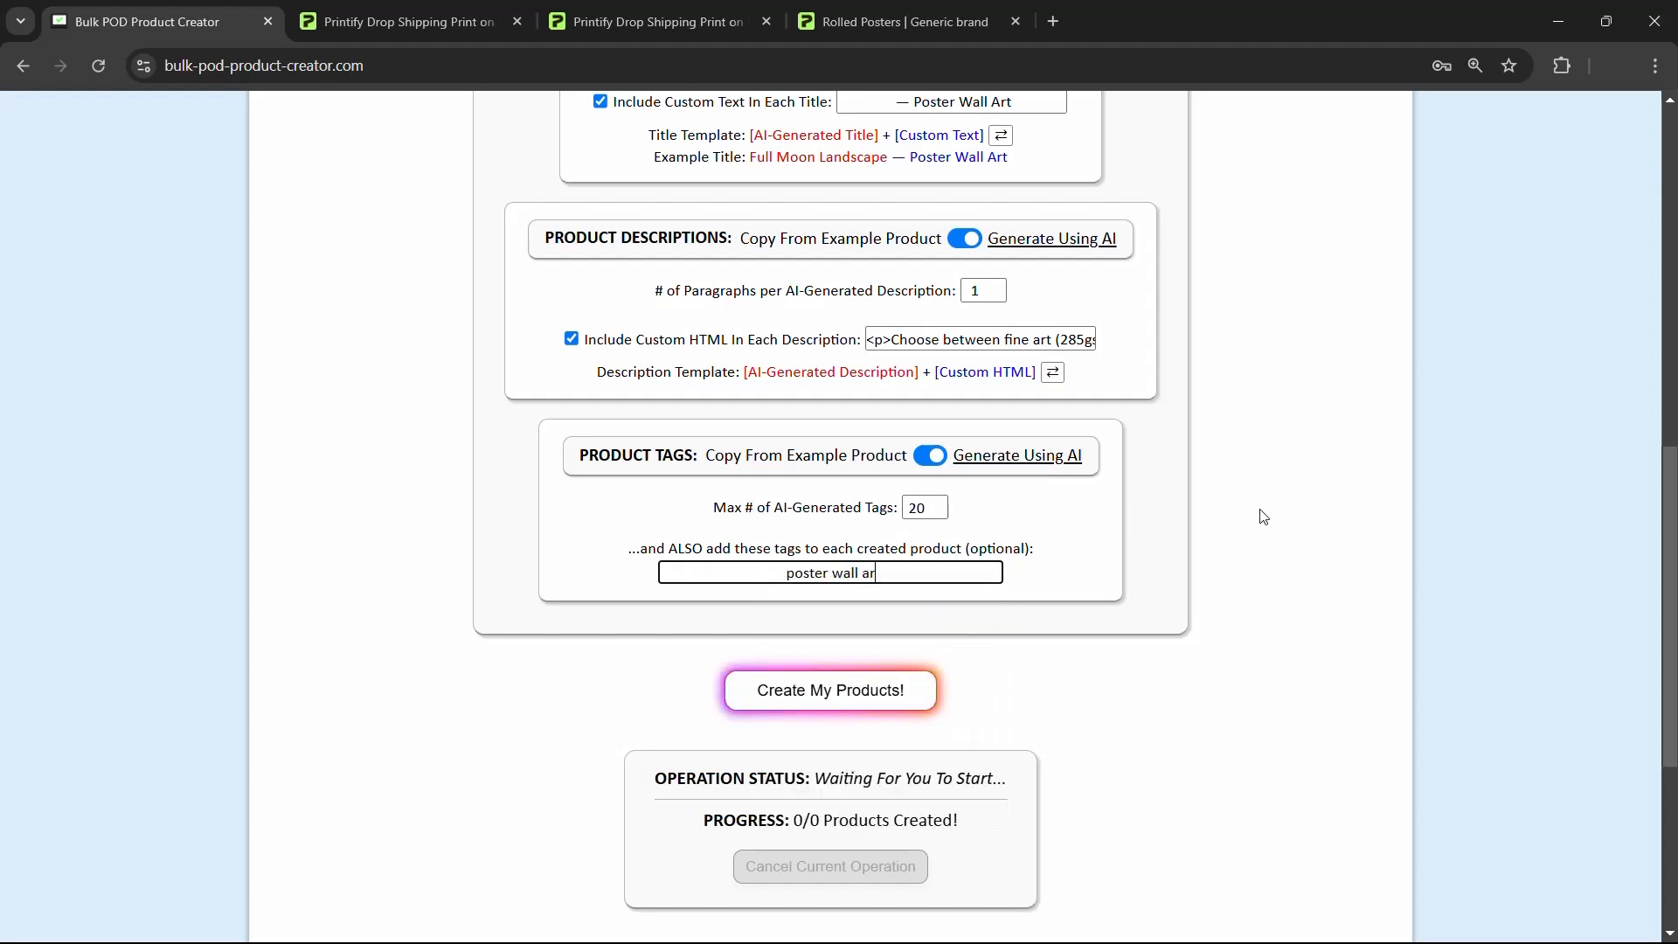
{"action": "type", "text": "t, poster"}
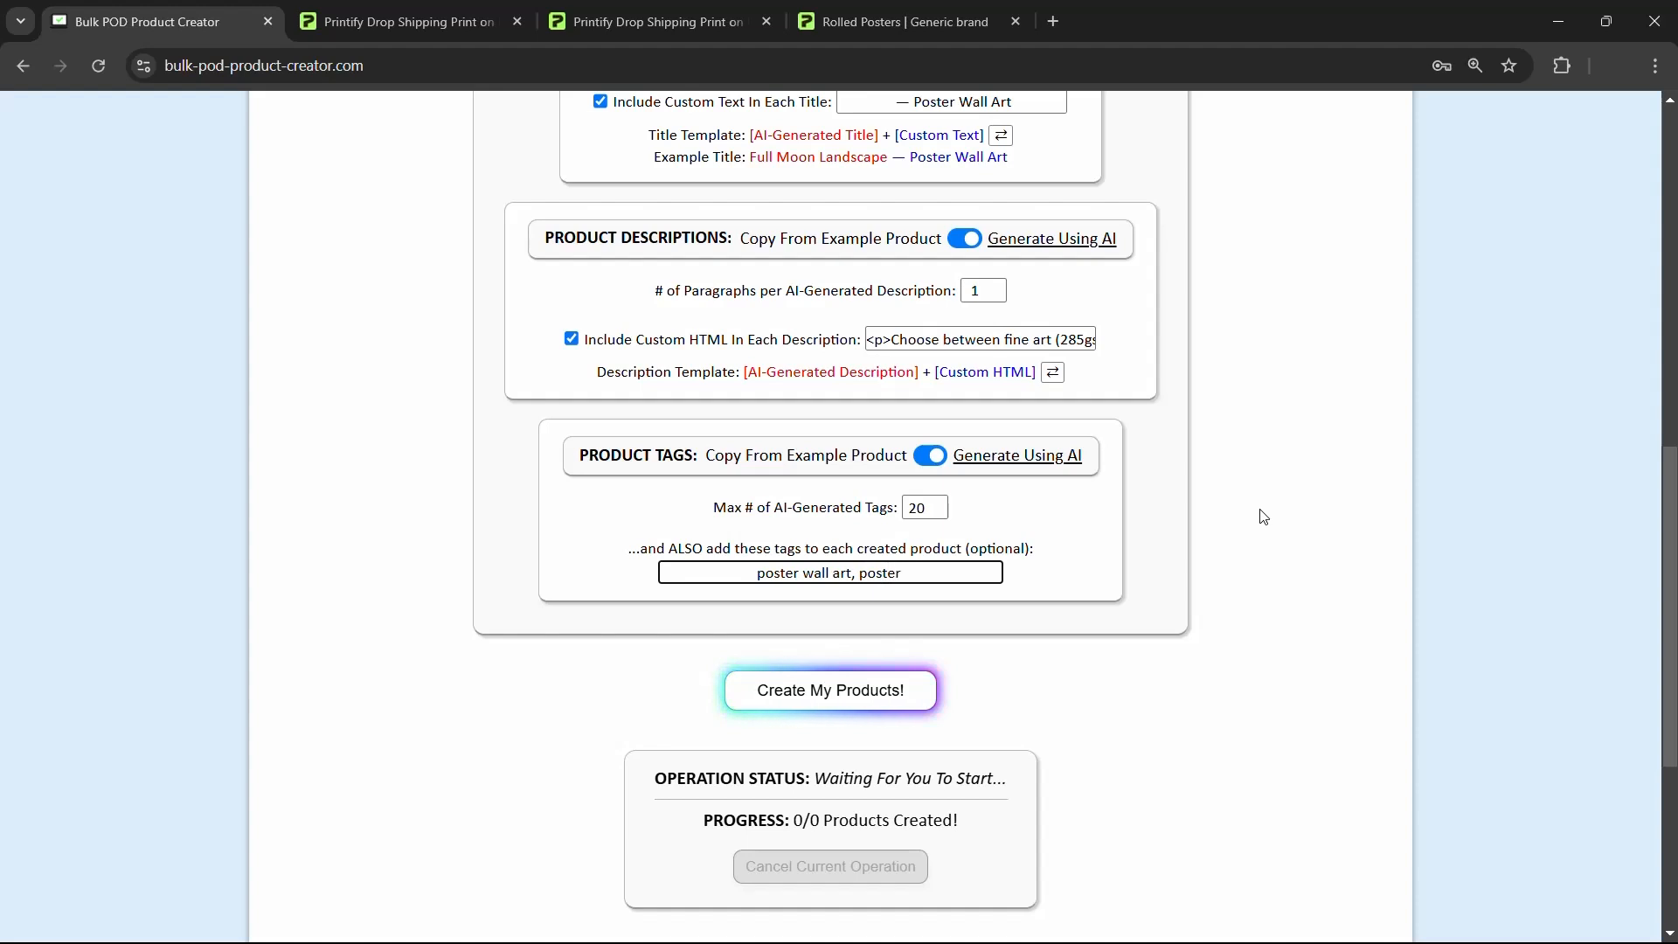
{"action": "type", "text": " art, wall pri"}
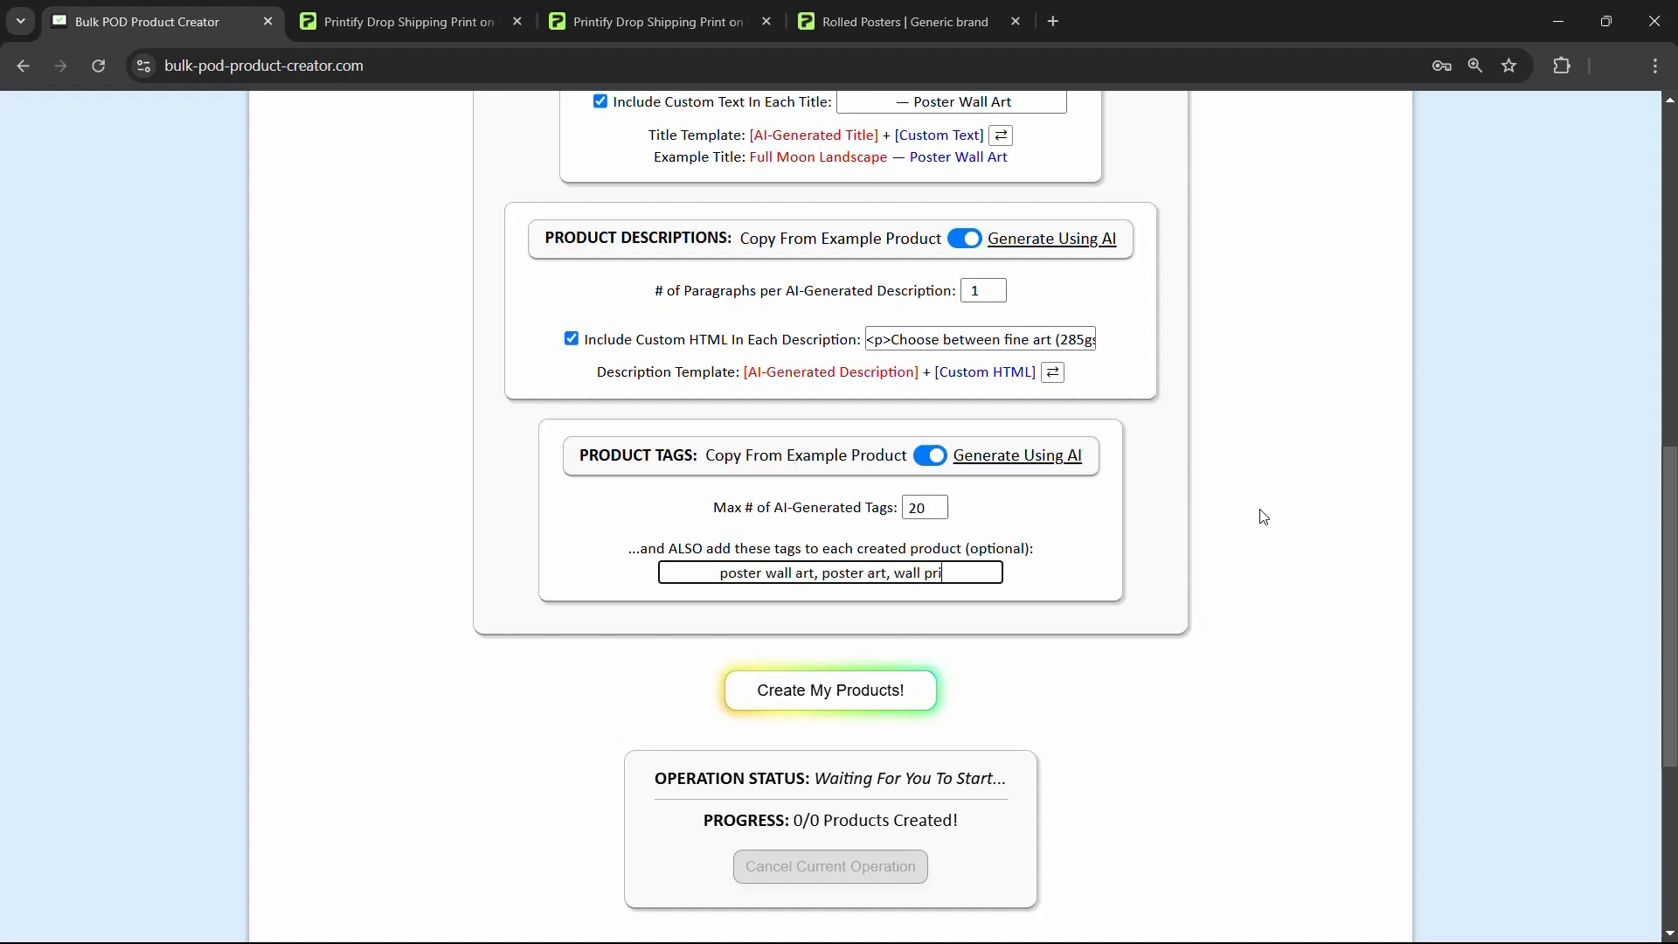
{"action": "type", "text": "nts, wall art, ho"}
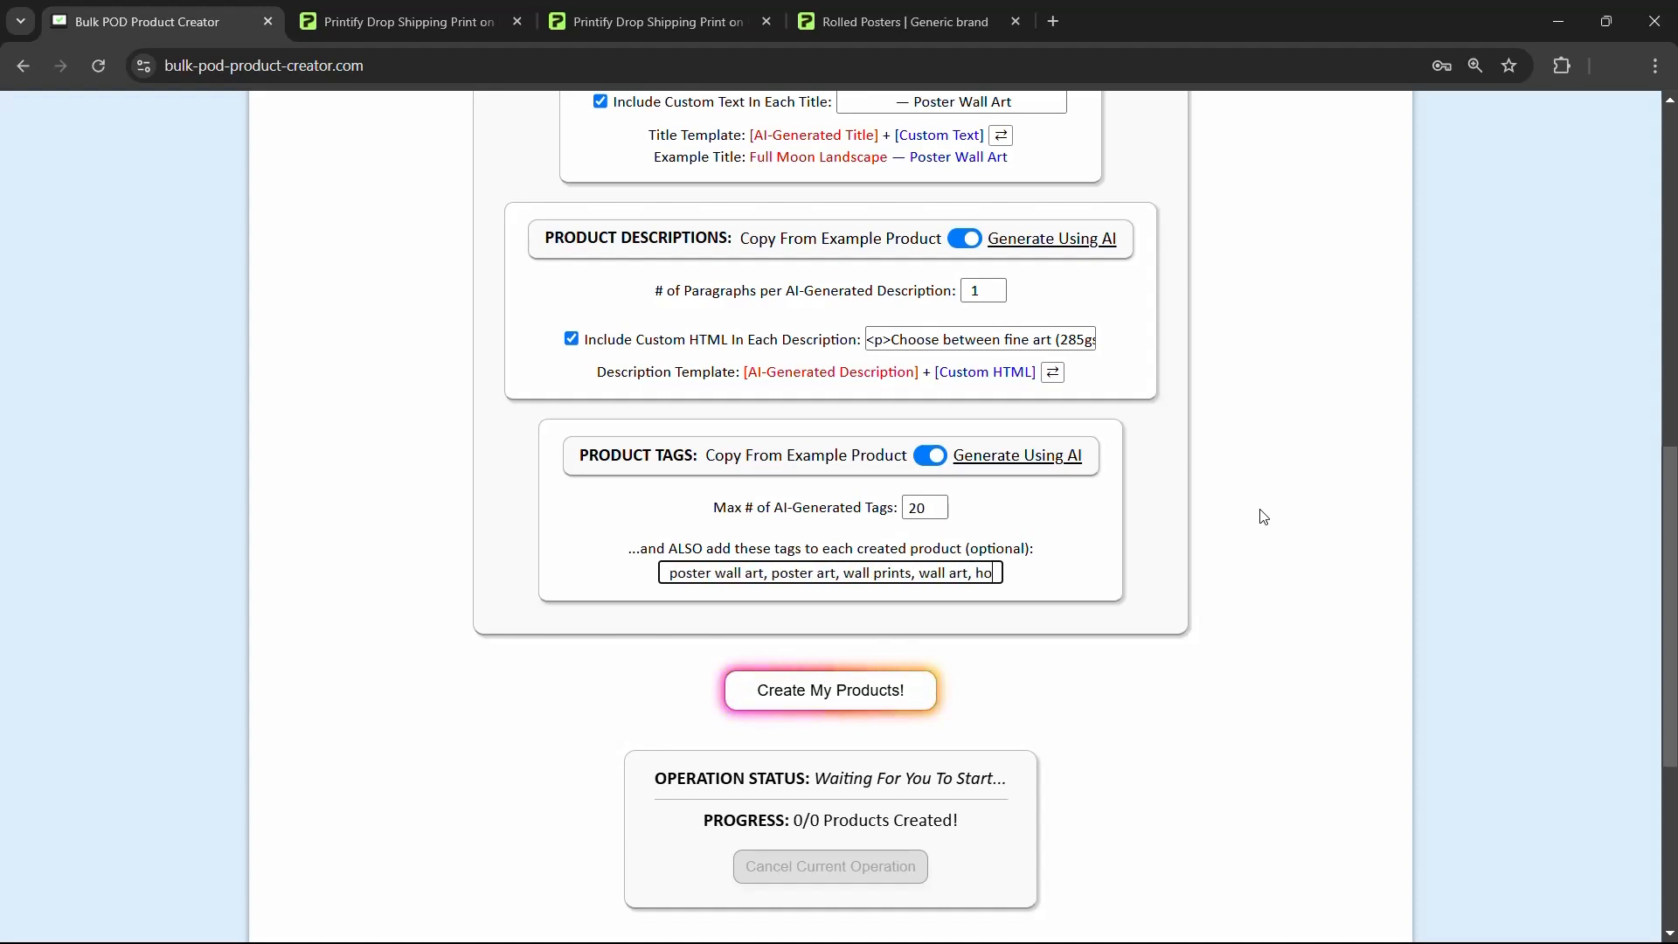
{"action": "type", "text": "me decor, wall decor"}
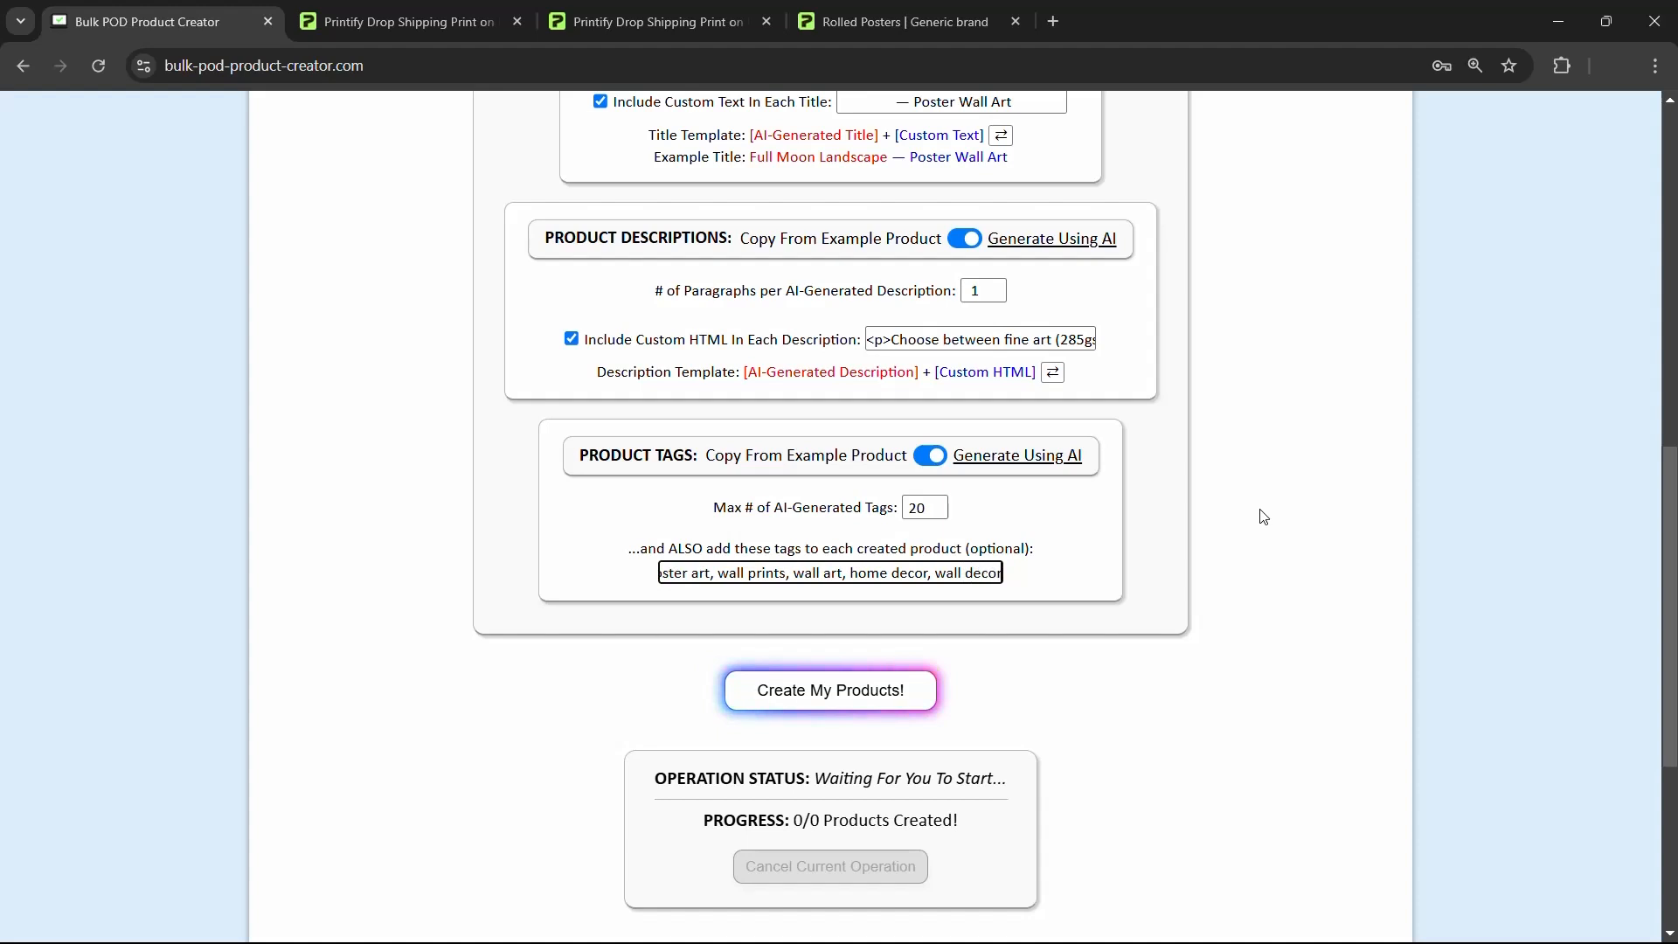
Step: Check the wording and comma separation of the additional product tags
{"action": "left_click_drag", "start_coordinate": [996, 574], "coordinate": [621, 685]}
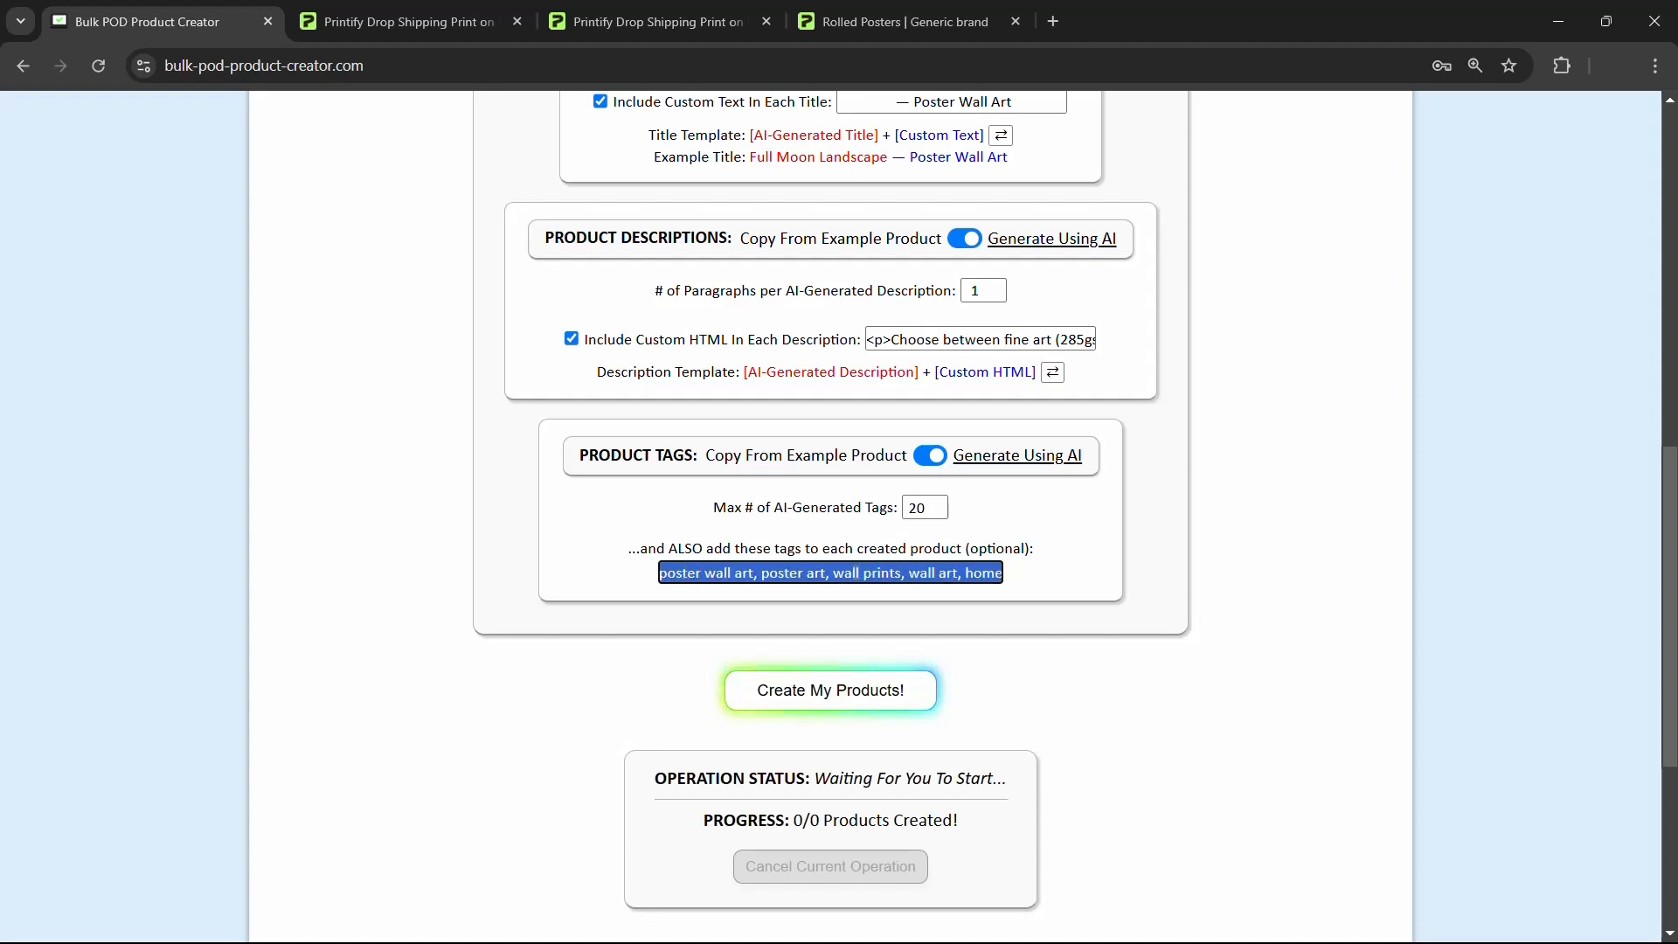
{"action": "left_click", "coordinate": [846, 577]}
{"action": "left_click_drag", "start_coordinate": [829, 574], "coordinate": [761, 574]}
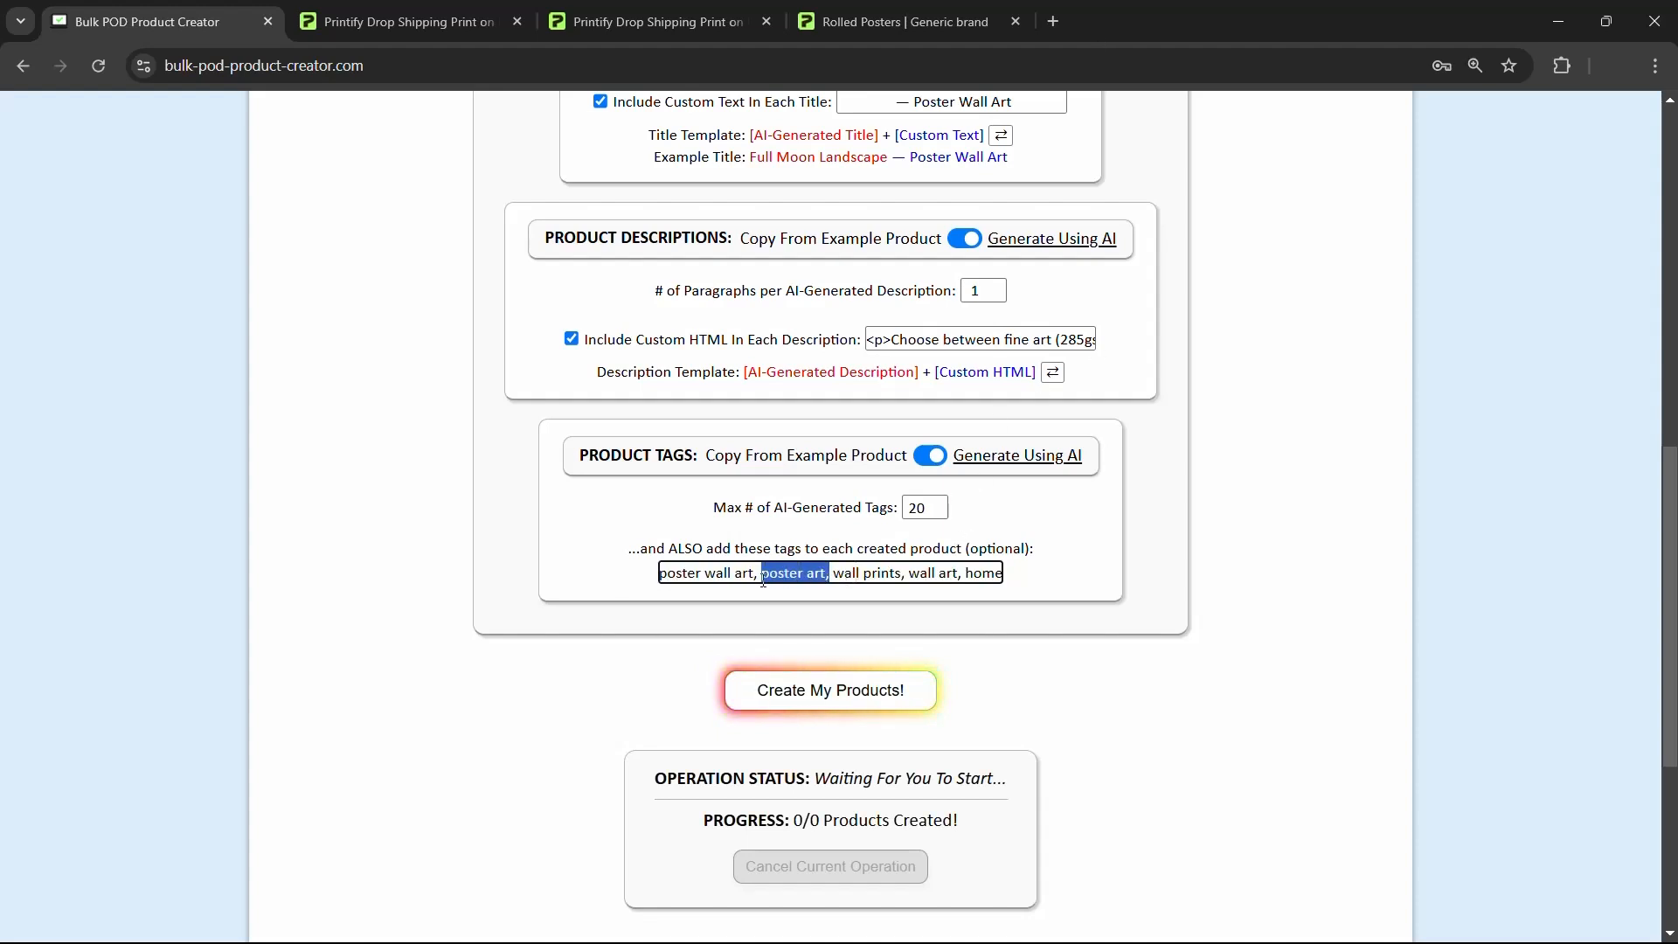
{"action": "left_click", "coordinate": [851, 574]}
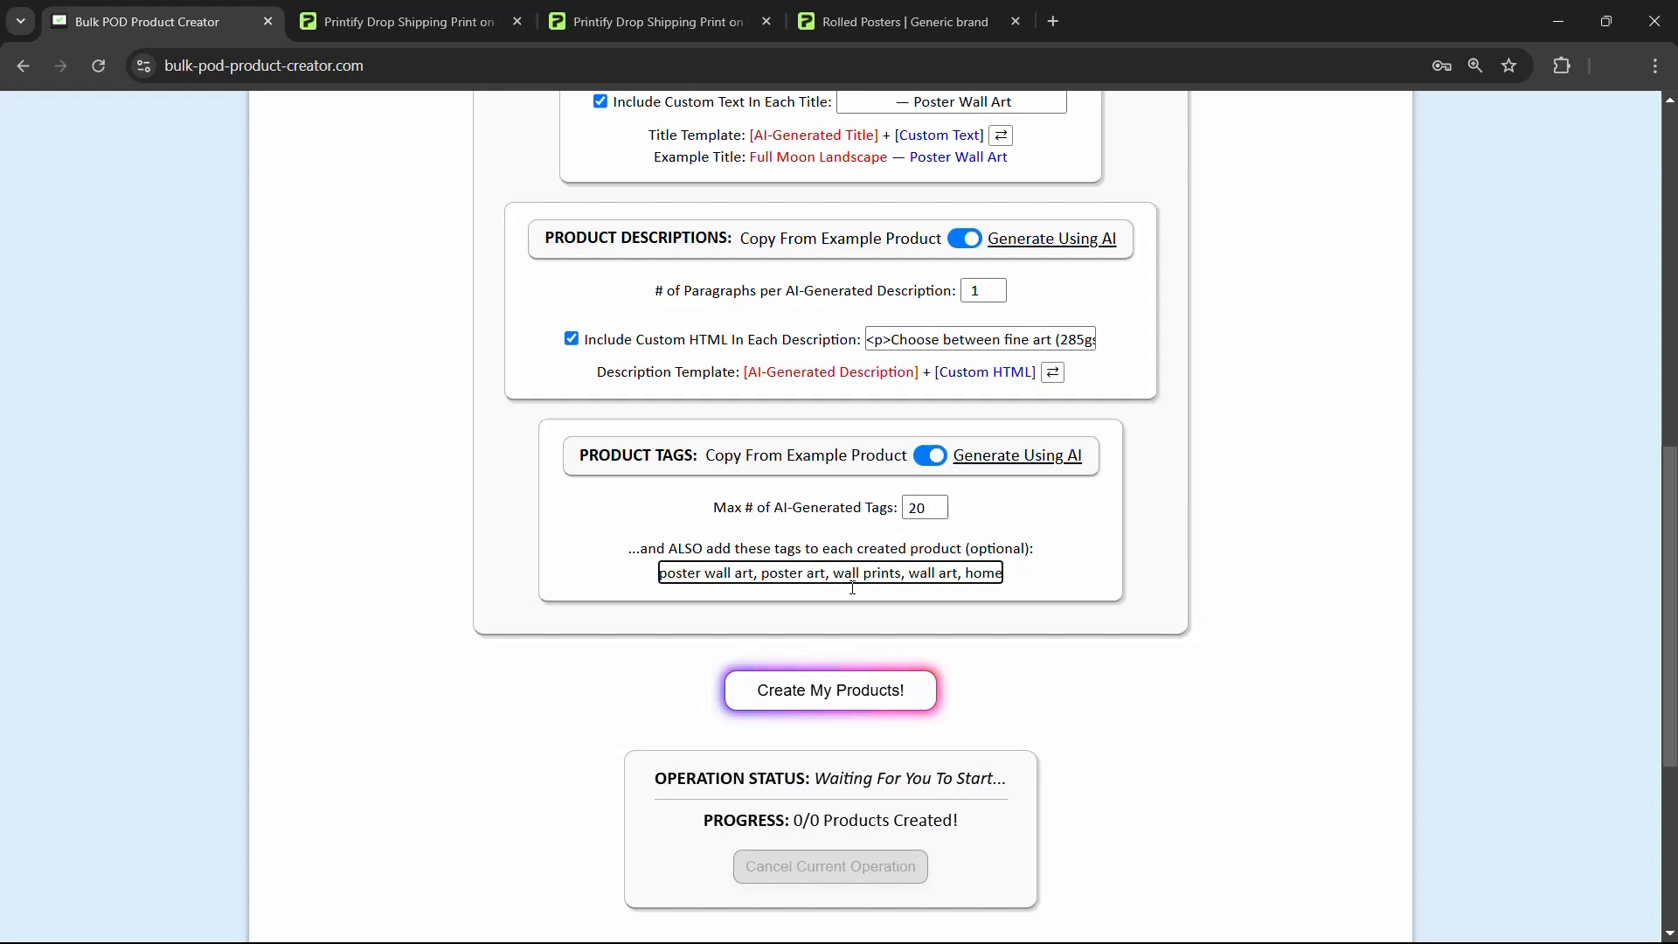
{"action": "left_click", "coordinate": [1136, 579]}
{"action": "left_click", "coordinate": [909, 573]}
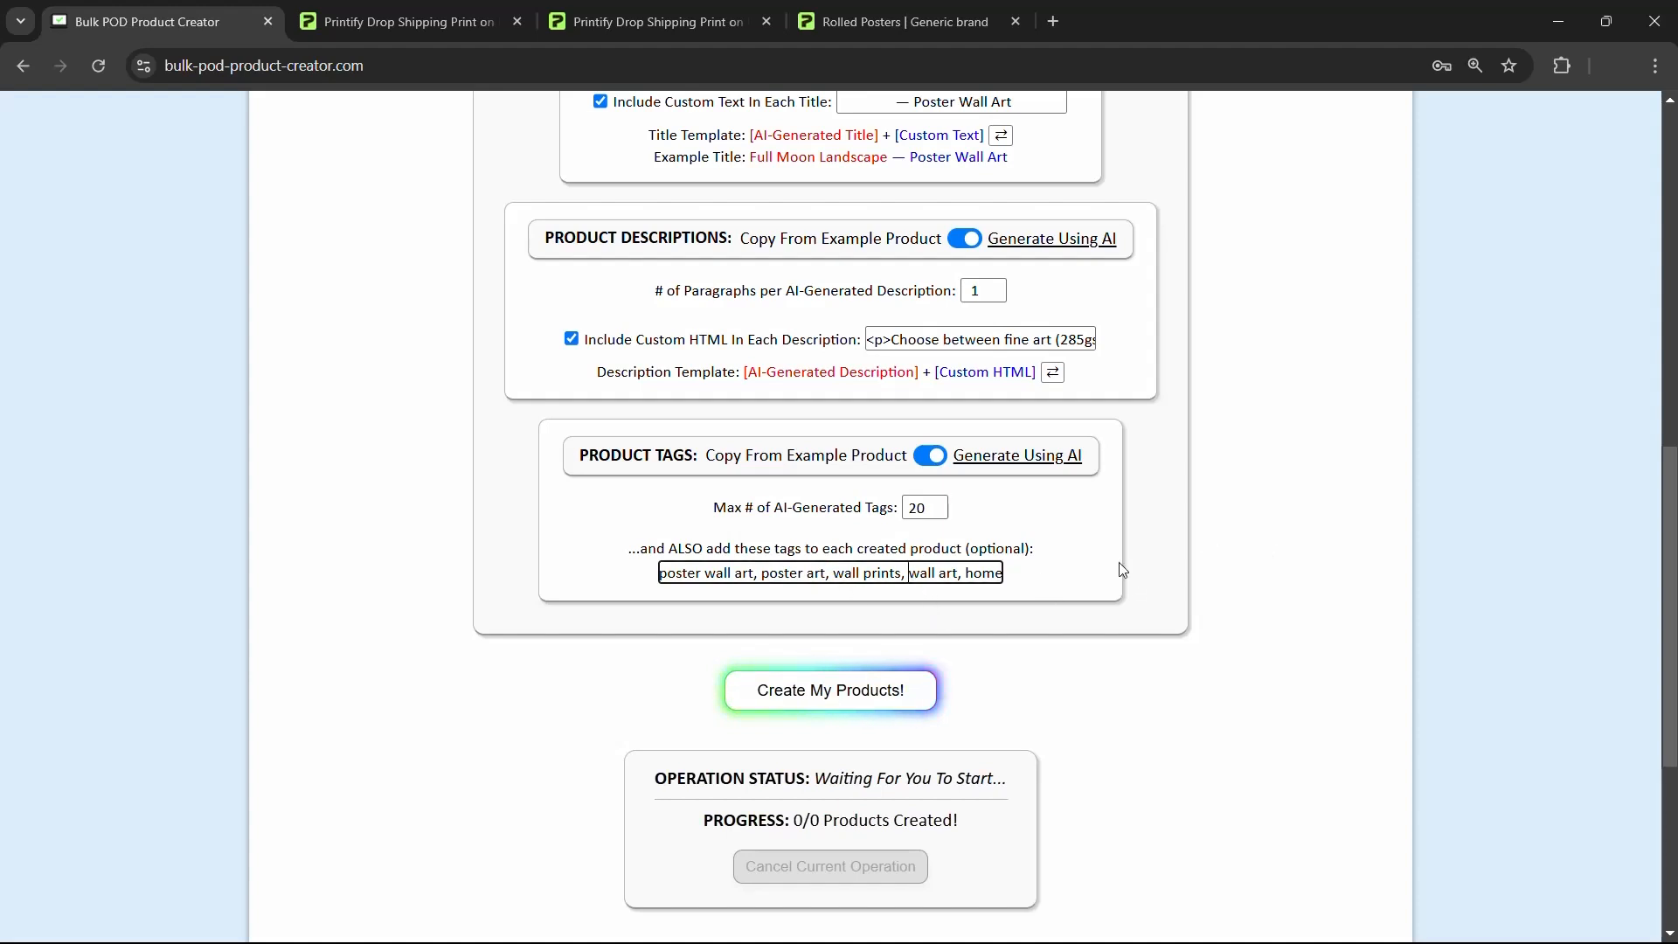
{"action": "left_click", "coordinate": [1326, 569]}
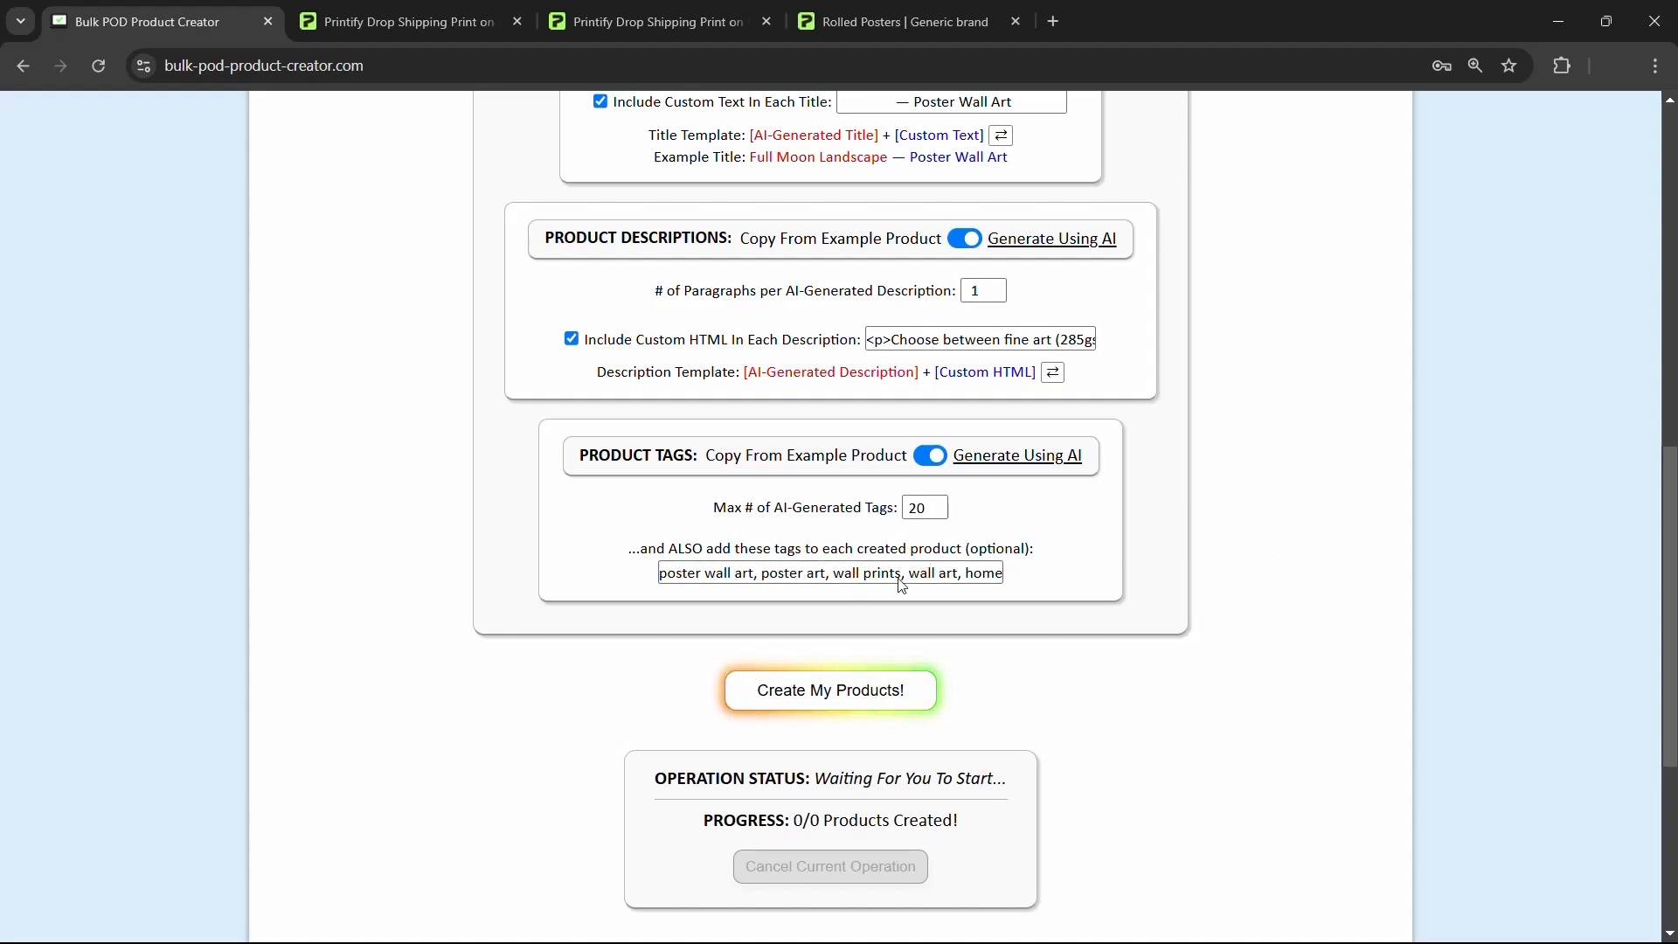
{"action": "left_click_drag", "start_coordinate": [831, 574], "coordinate": [762, 573]}
{"action": "left_click", "coordinate": [849, 575]}
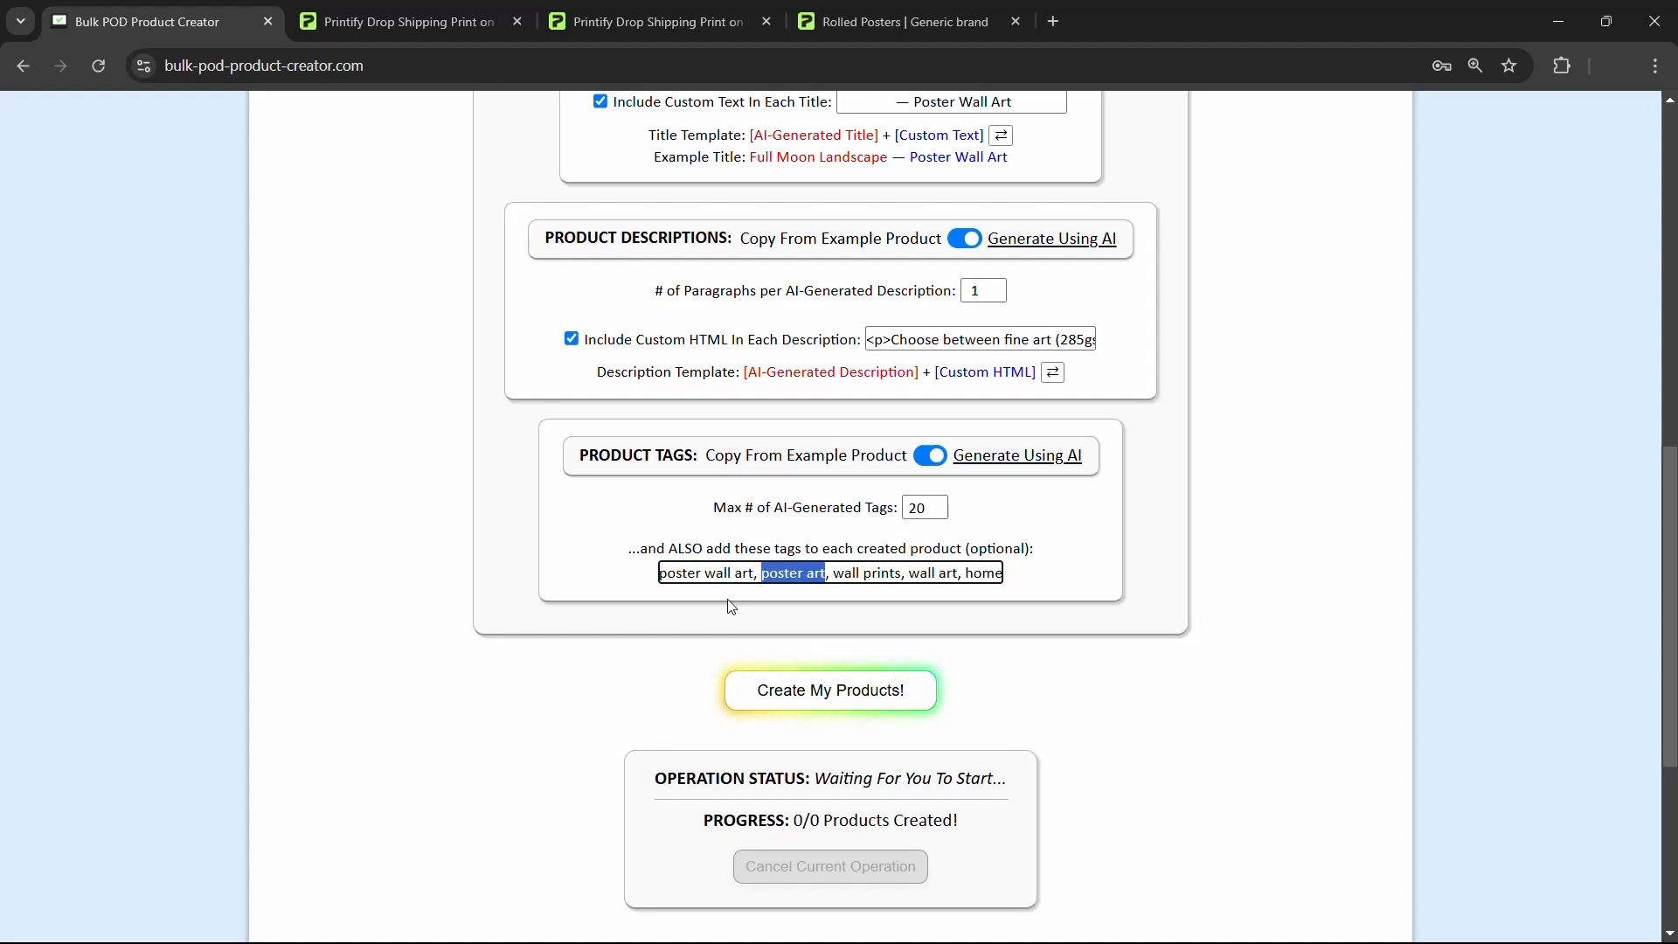
{"action": "scroll", "coordinate": [1289, 535], "scroll_direction": "down", "scroll_amount": 1}
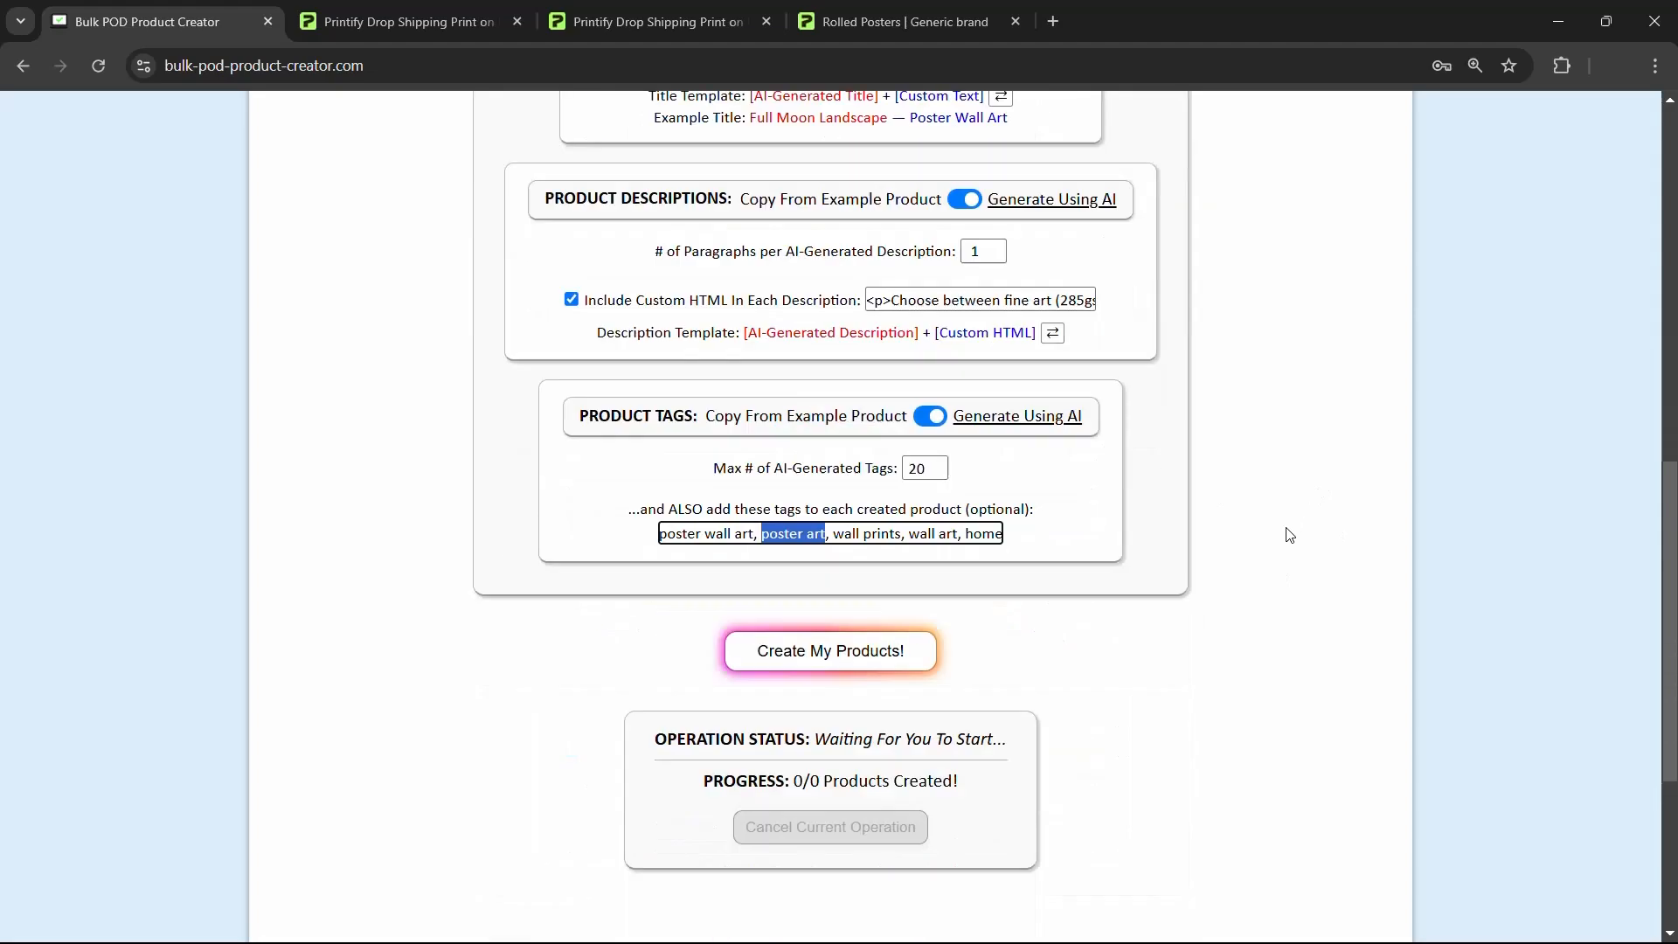
{"action": "scroll", "coordinate": [1289, 535], "scroll_direction": "down", "scroll_amount": 1}
Step: Compare the selected image files with the additional tags that apply to every created product
{"action": "scroll", "coordinate": [1213, 382], "scroll_direction": "up", "scroll_amount": 12}
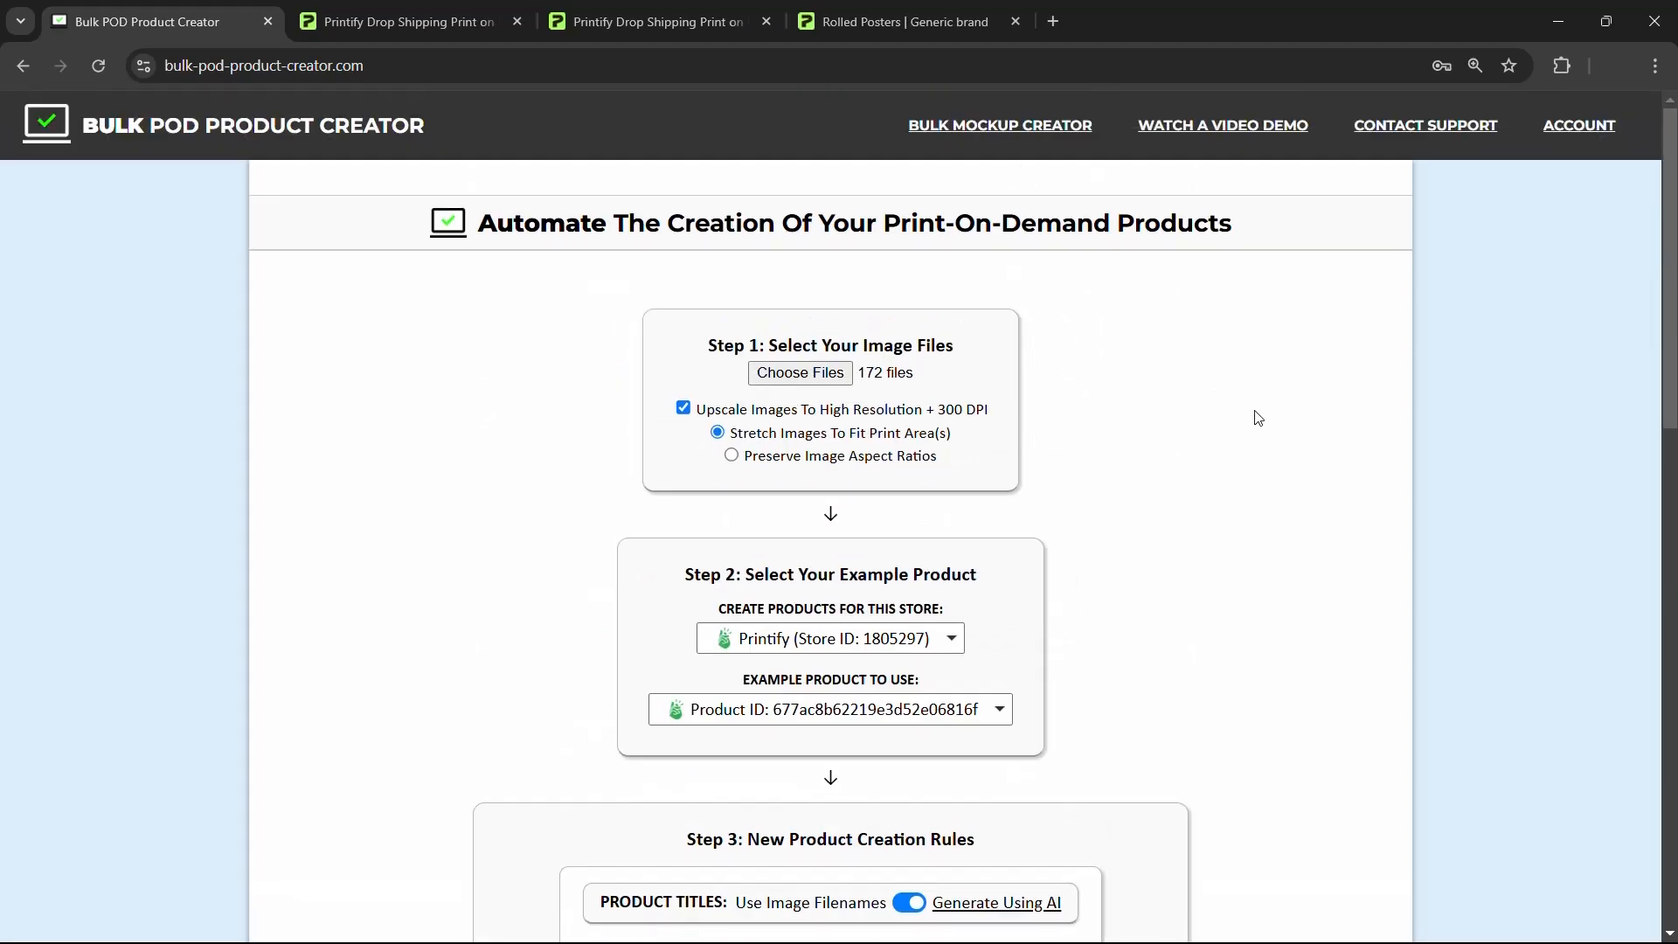
{"action": "scroll", "coordinate": [1223, 577], "scroll_direction": "down", "scroll_amount": 10}
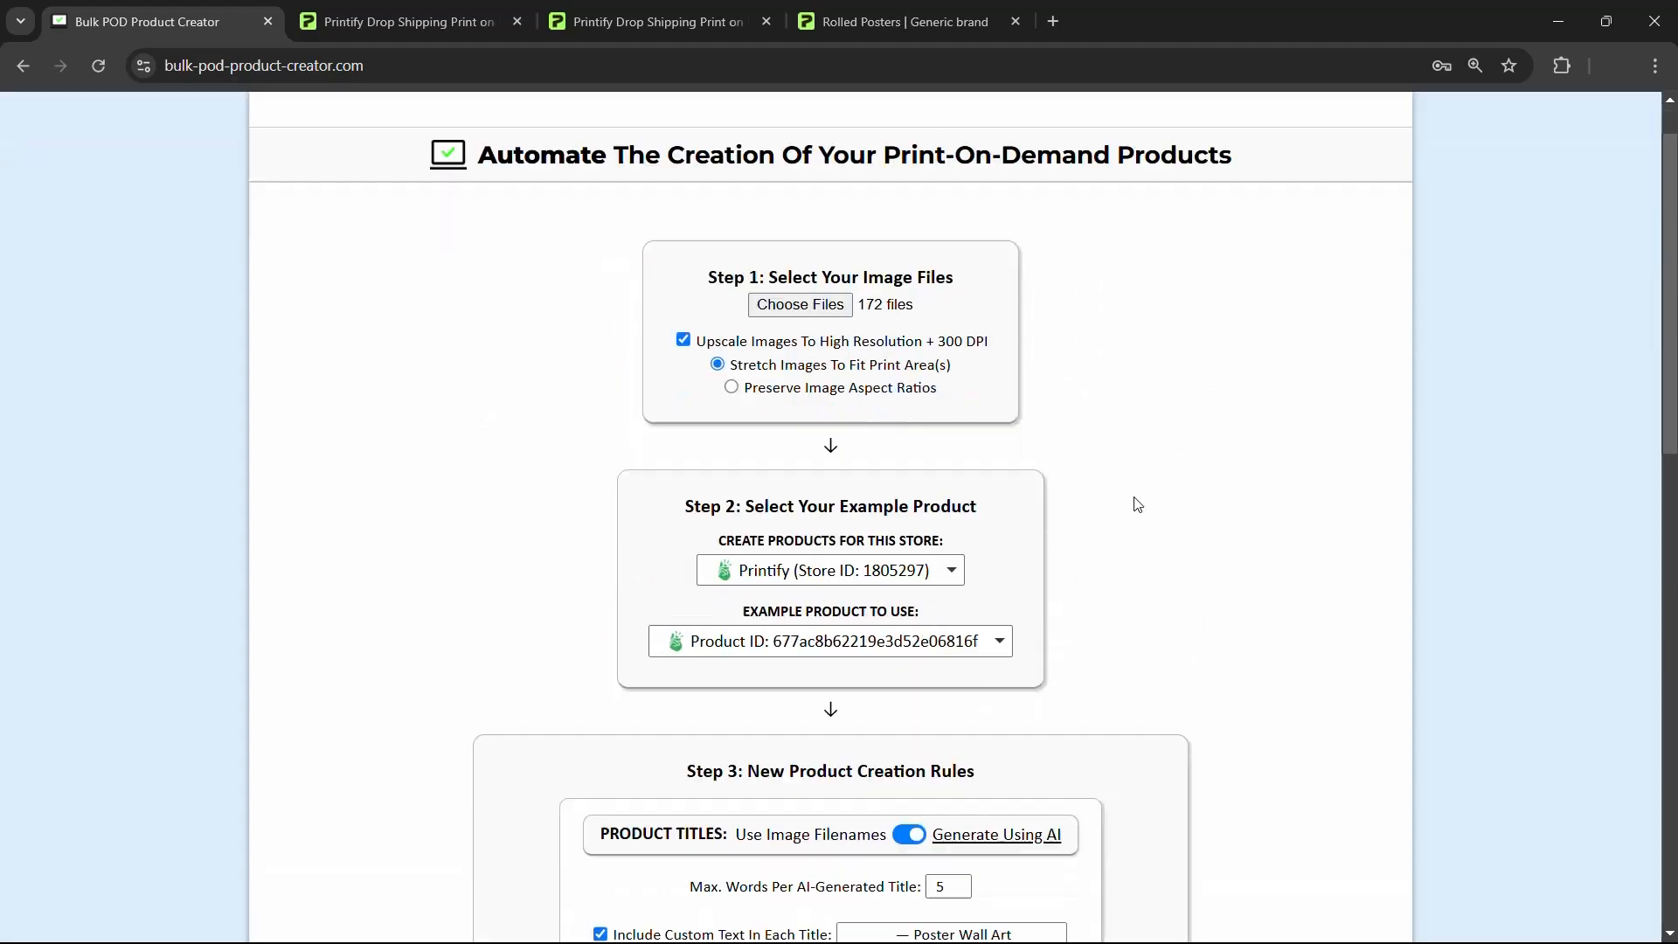
{"action": "scroll", "coordinate": [1014, 408], "scroll_direction": "up", "scroll_amount": 10}
{"action": "scroll", "coordinate": [1013, 408], "scroll_direction": "up", "scroll_amount": 1}
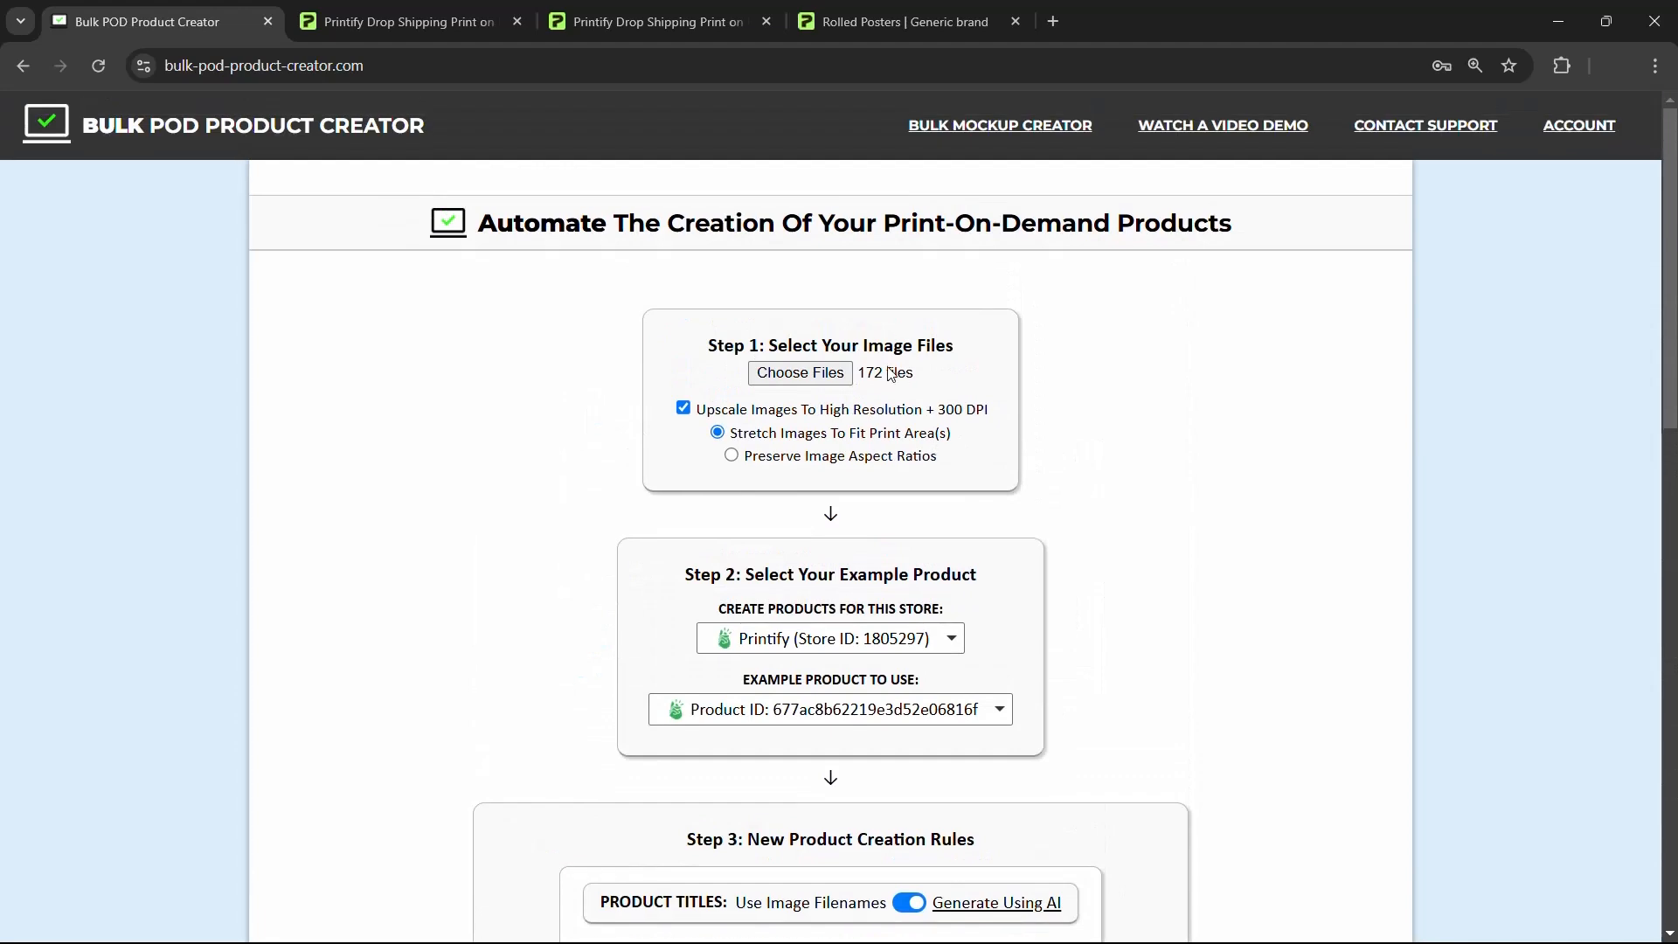
{"action": "scroll", "coordinate": [1063, 422], "scroll_direction": "down", "scroll_amount": 10}
{"action": "left_click_drag", "start_coordinate": [881, 322], "coordinate": [531, 313]}
{"action": "left_click_drag", "start_coordinate": [857, 322], "coordinate": [641, 328]}
{"action": "left_click", "coordinate": [758, 323]}
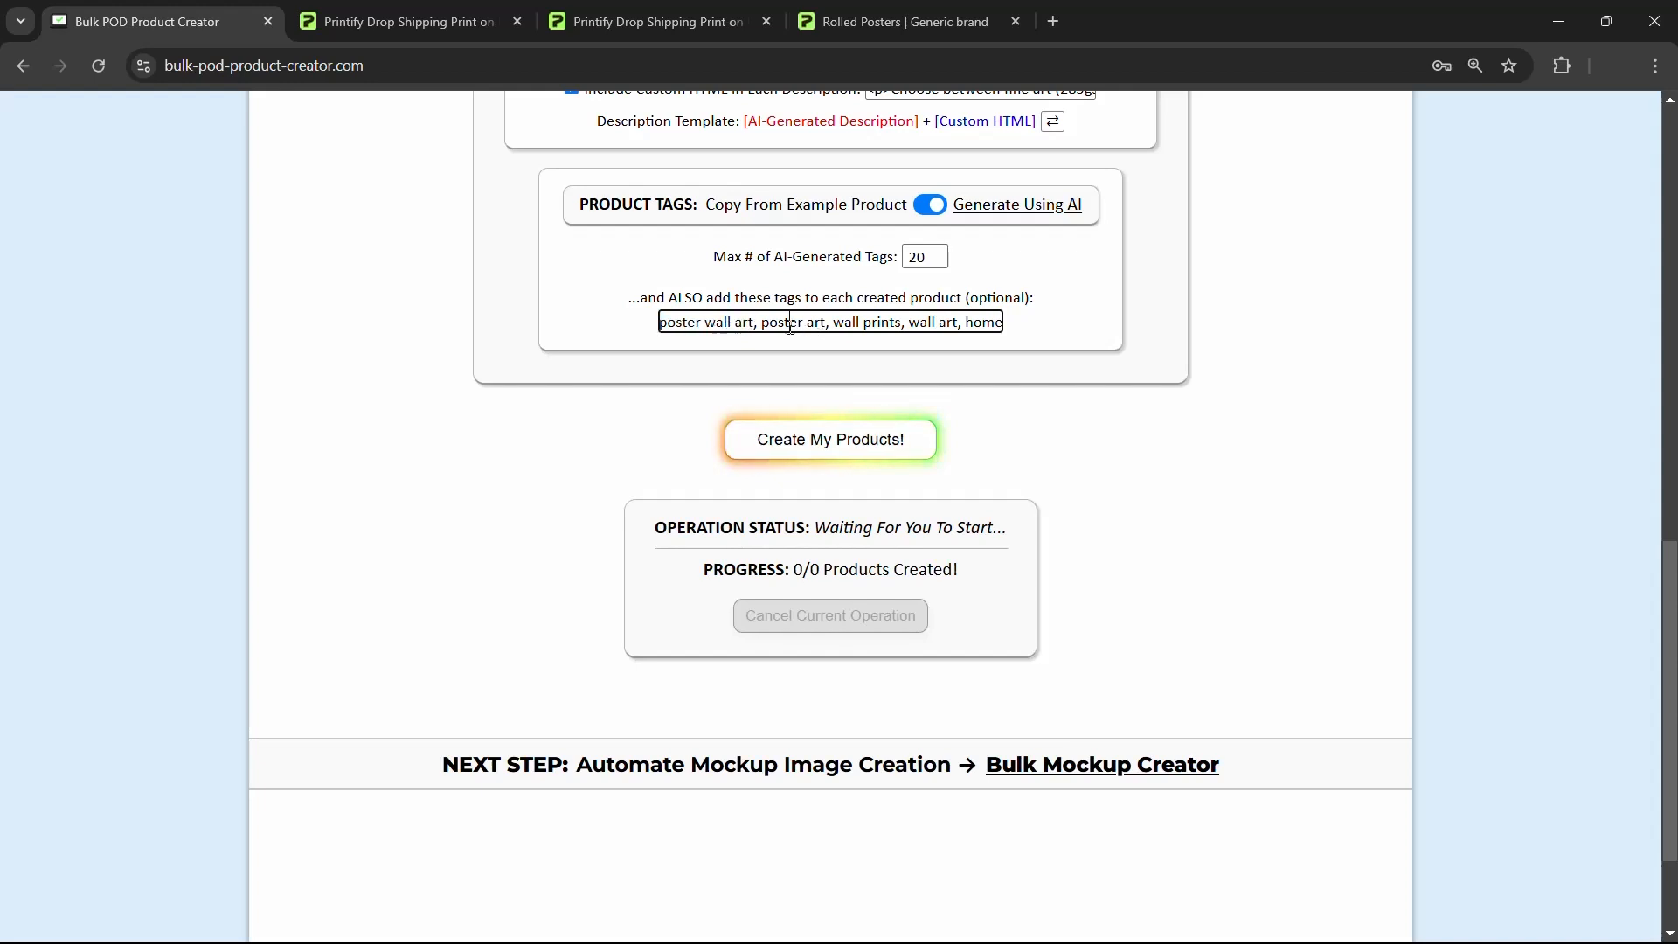
{"action": "left_click_drag", "start_coordinate": [757, 322], "coordinate": [625, 324]}
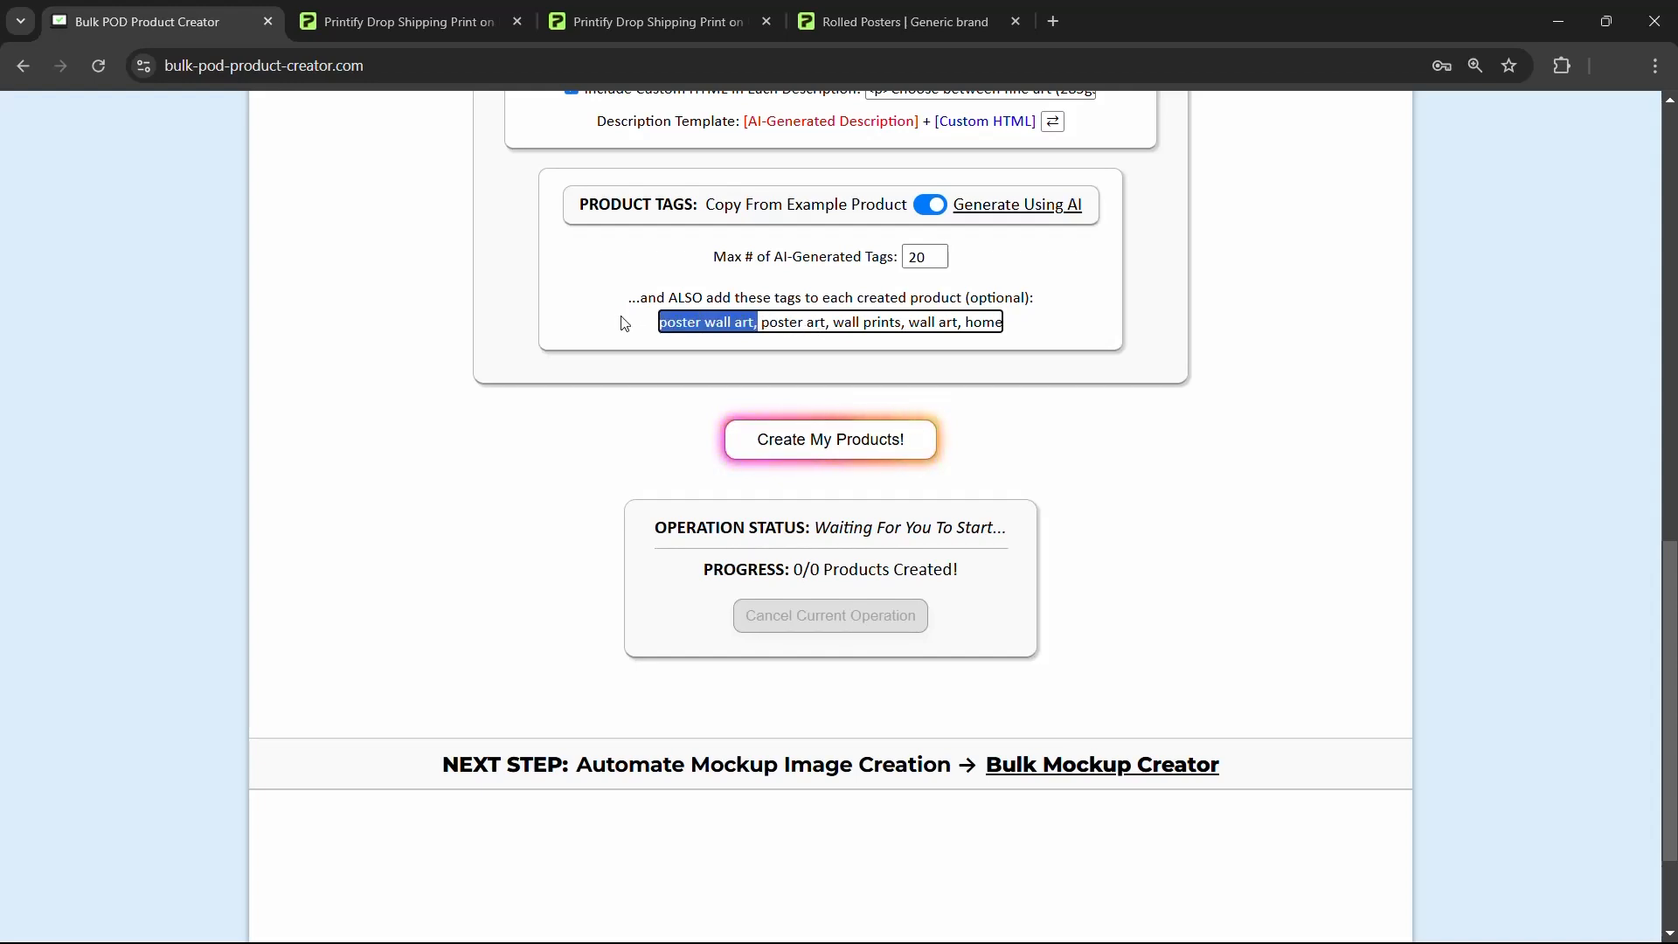
{"action": "left_click", "coordinate": [780, 322]}
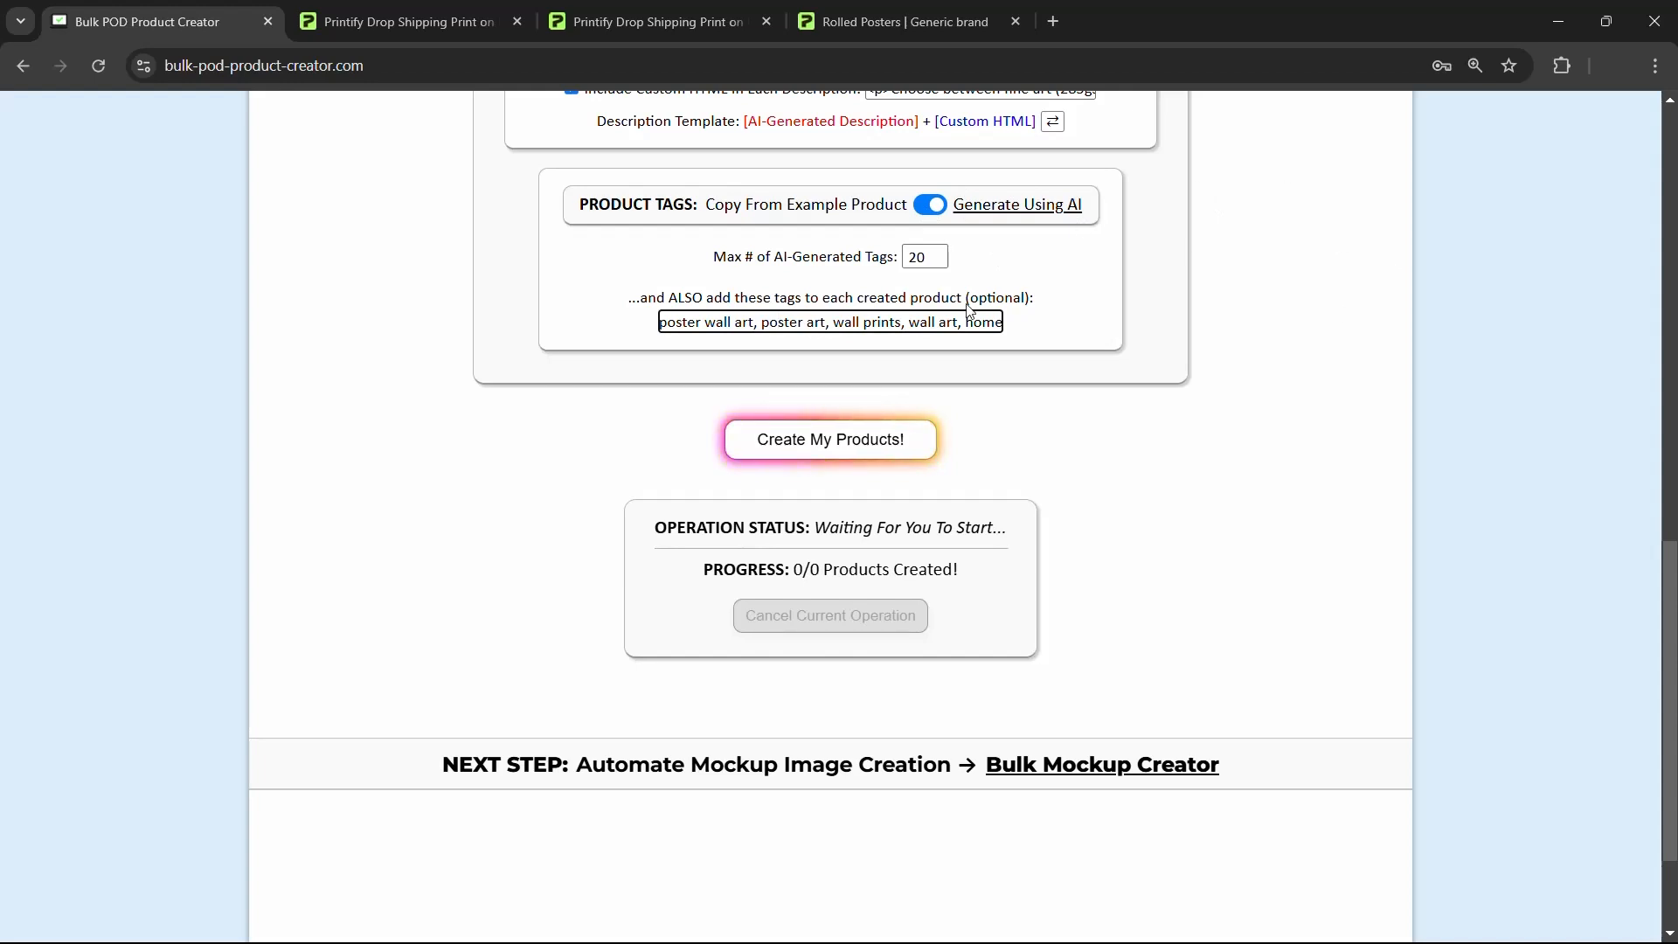
{"action": "triple_click", "coordinate": [811, 323]}
{"action": "left_click", "coordinate": [884, 323]}
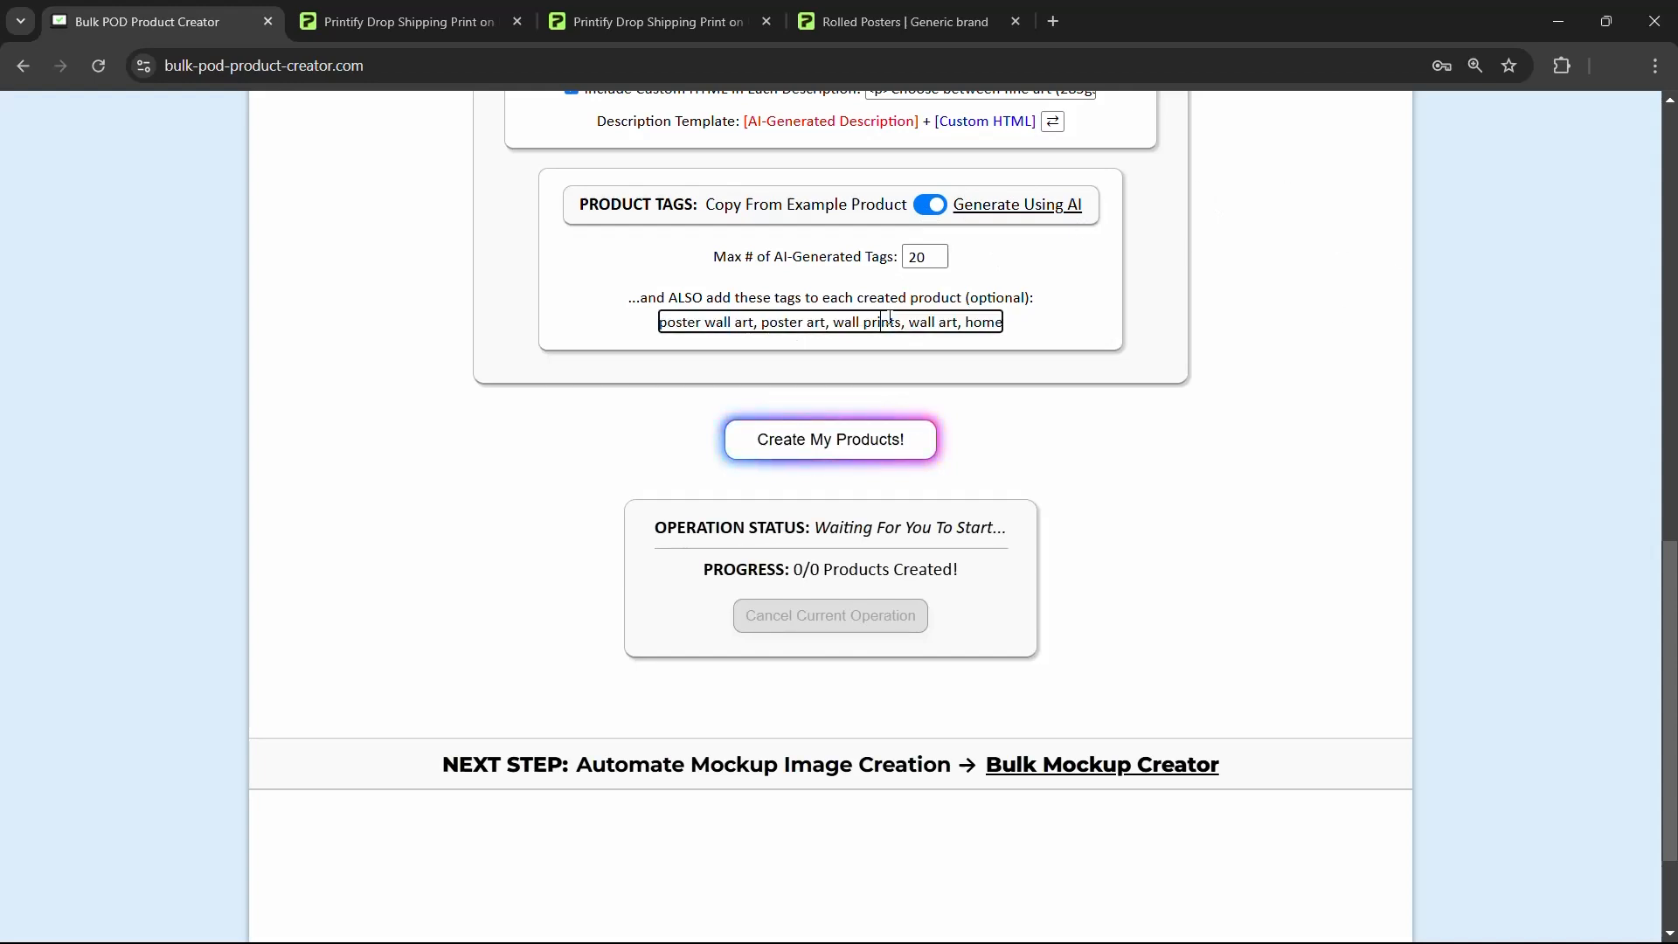
Step: Check the image, example product and creation rule settings, and start the bulk product creation
{"action": "scroll", "coordinate": [1240, 573], "scroll_direction": "up", "scroll_amount": 12}
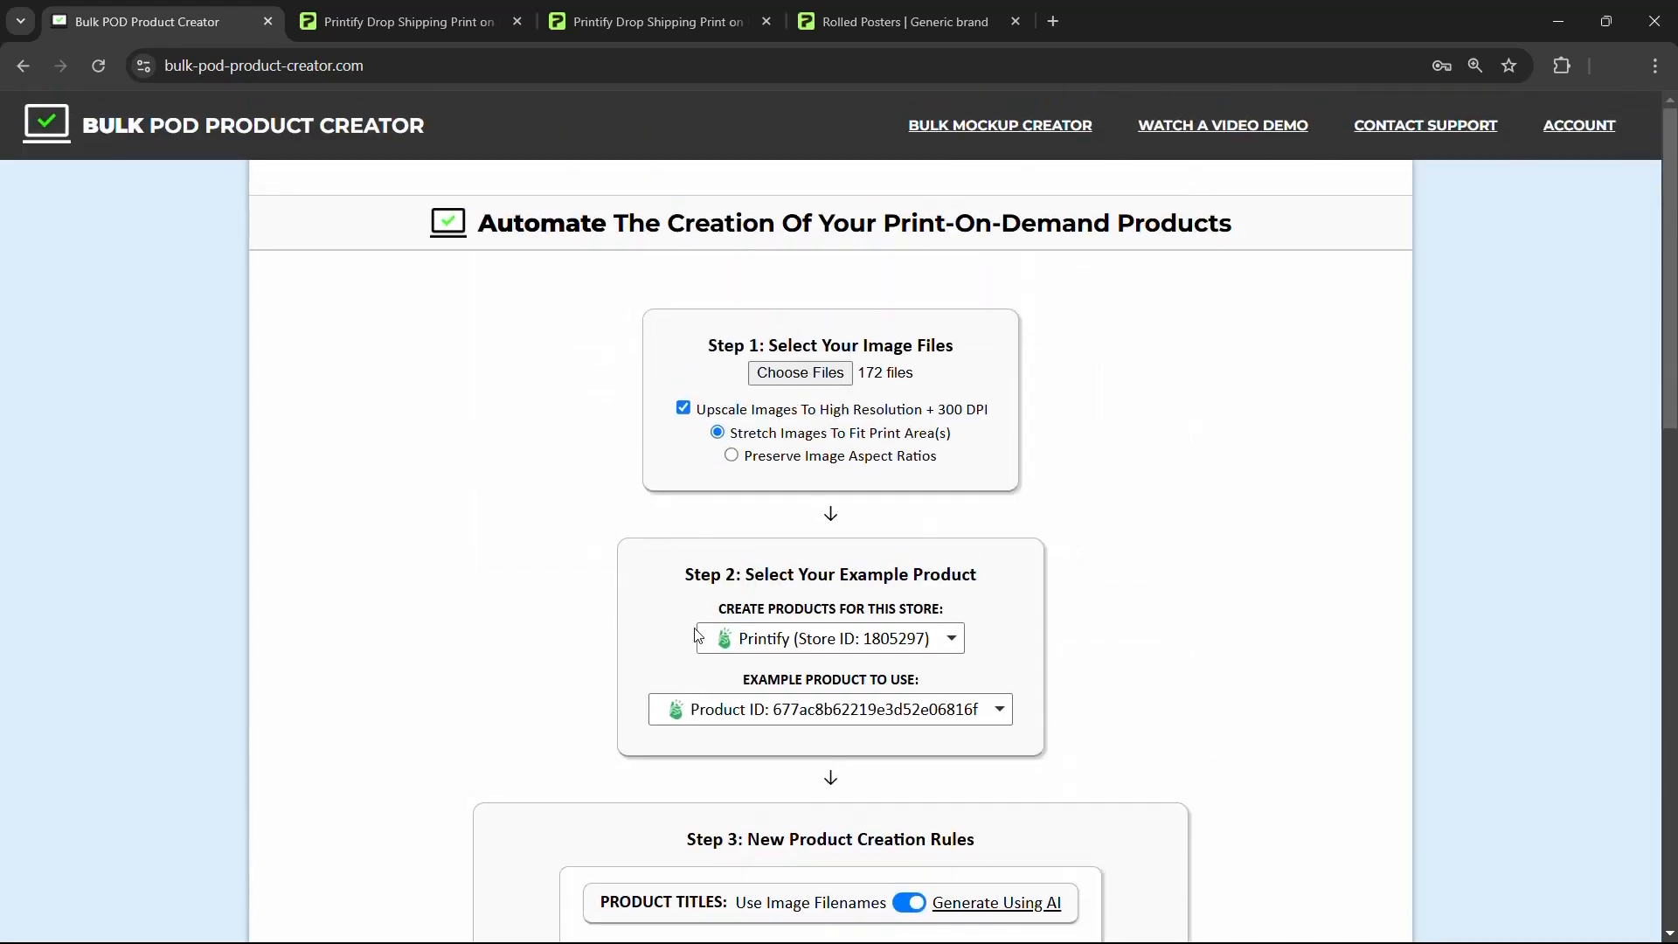
{"action": "scroll", "coordinate": [1104, 484], "scroll_direction": "down", "scroll_amount": 4}
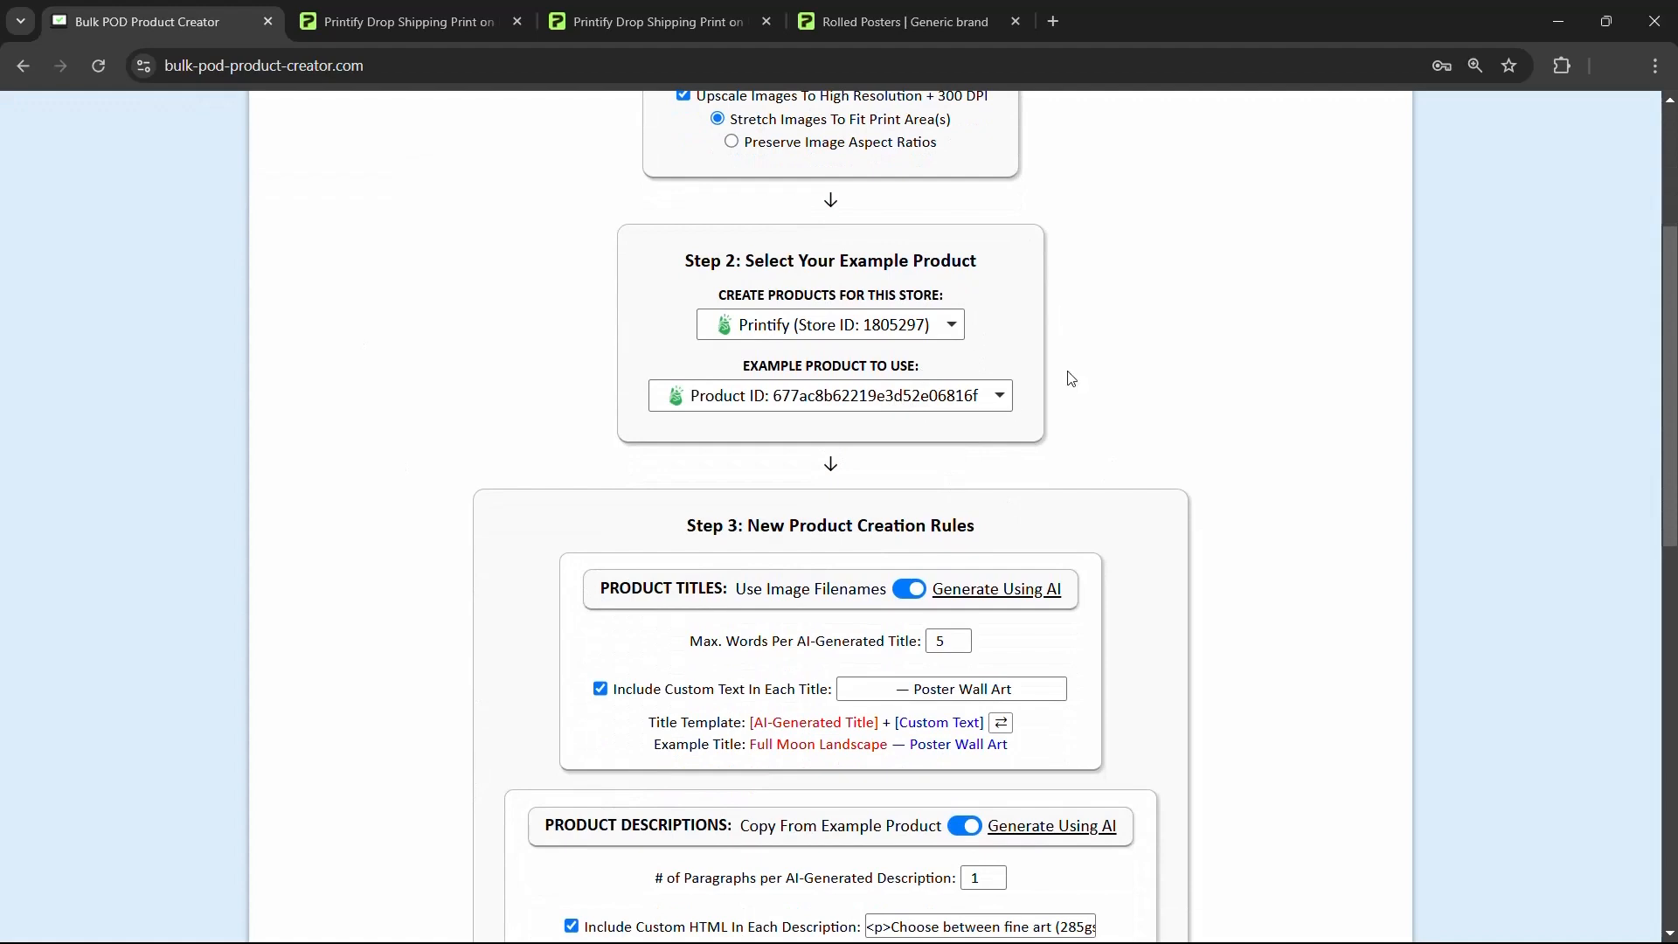
{"action": "scroll", "coordinate": [1236, 344], "scroll_direction": "down", "scroll_amount": 4}
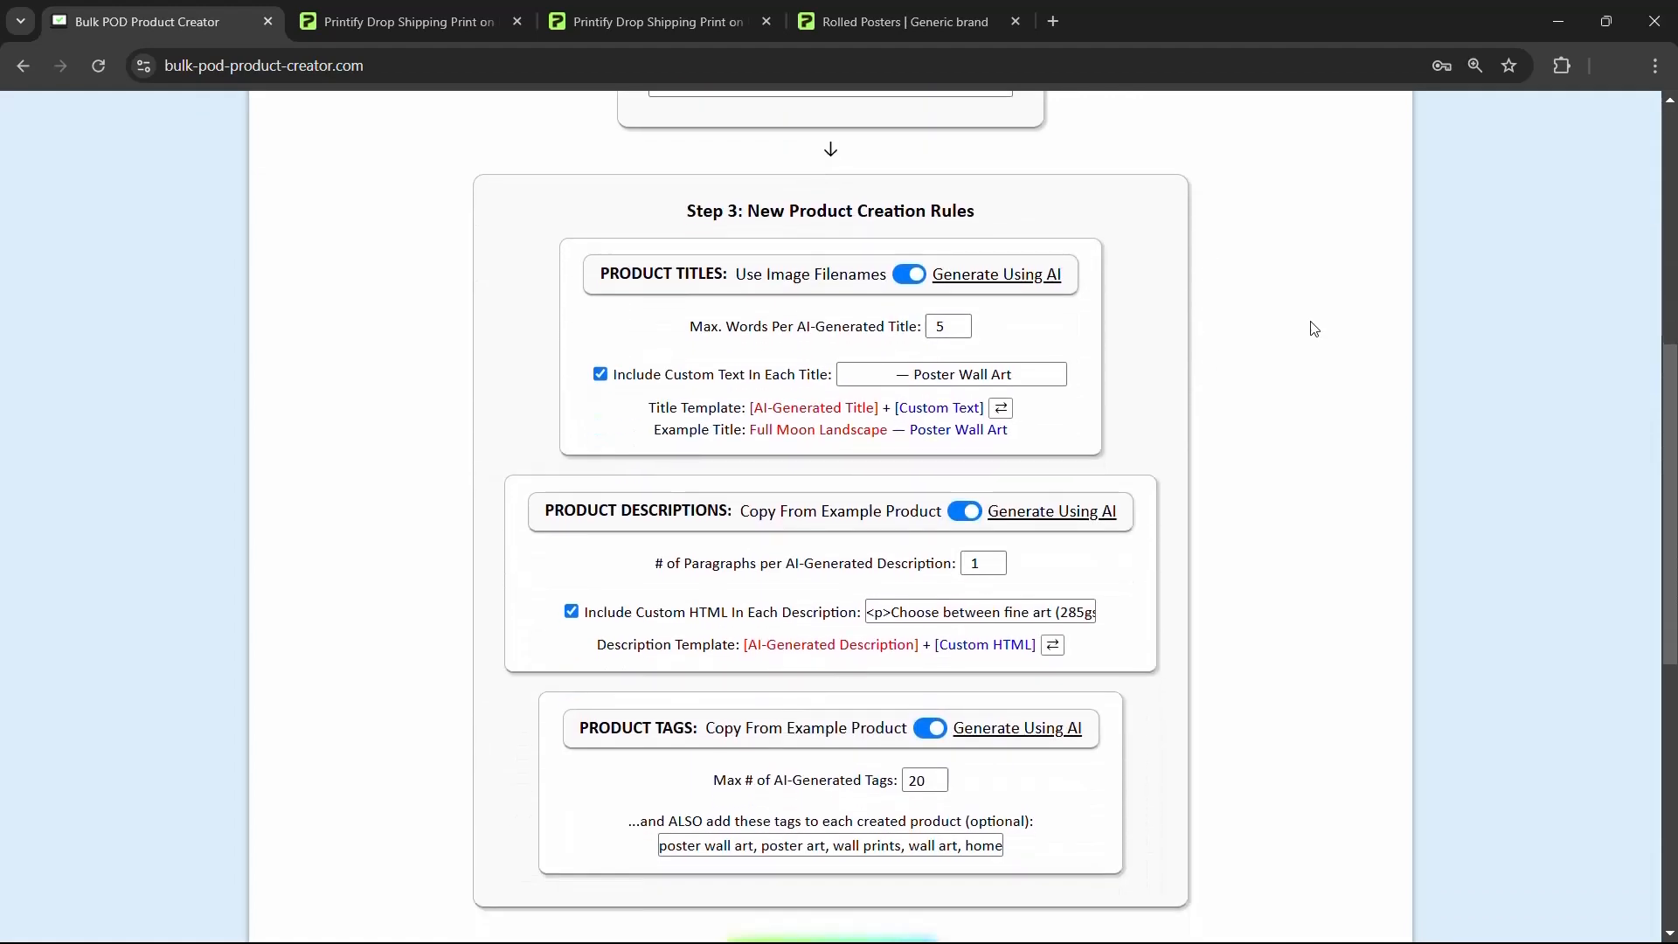
{"action": "scroll", "coordinate": [1313, 328], "scroll_direction": "down", "scroll_amount": 1}
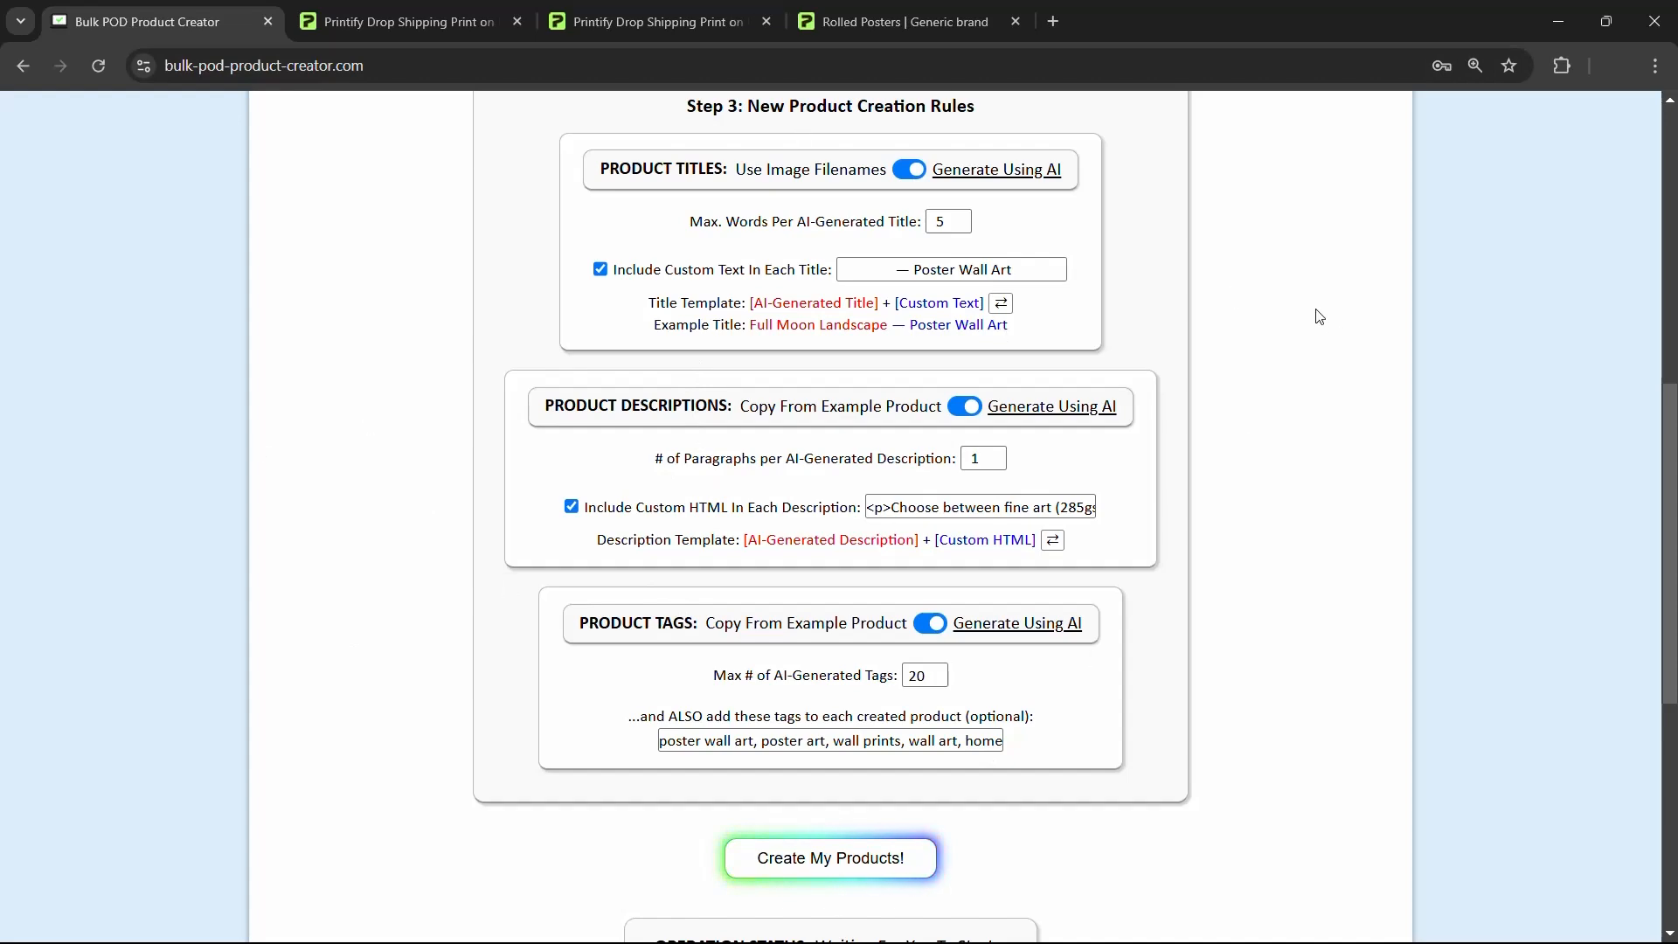
{"action": "scroll", "coordinate": [1320, 316], "scroll_direction": "down", "scroll_amount": 4}
{"action": "scroll", "coordinate": [1311, 333], "scroll_direction": "up", "scroll_amount": 1}
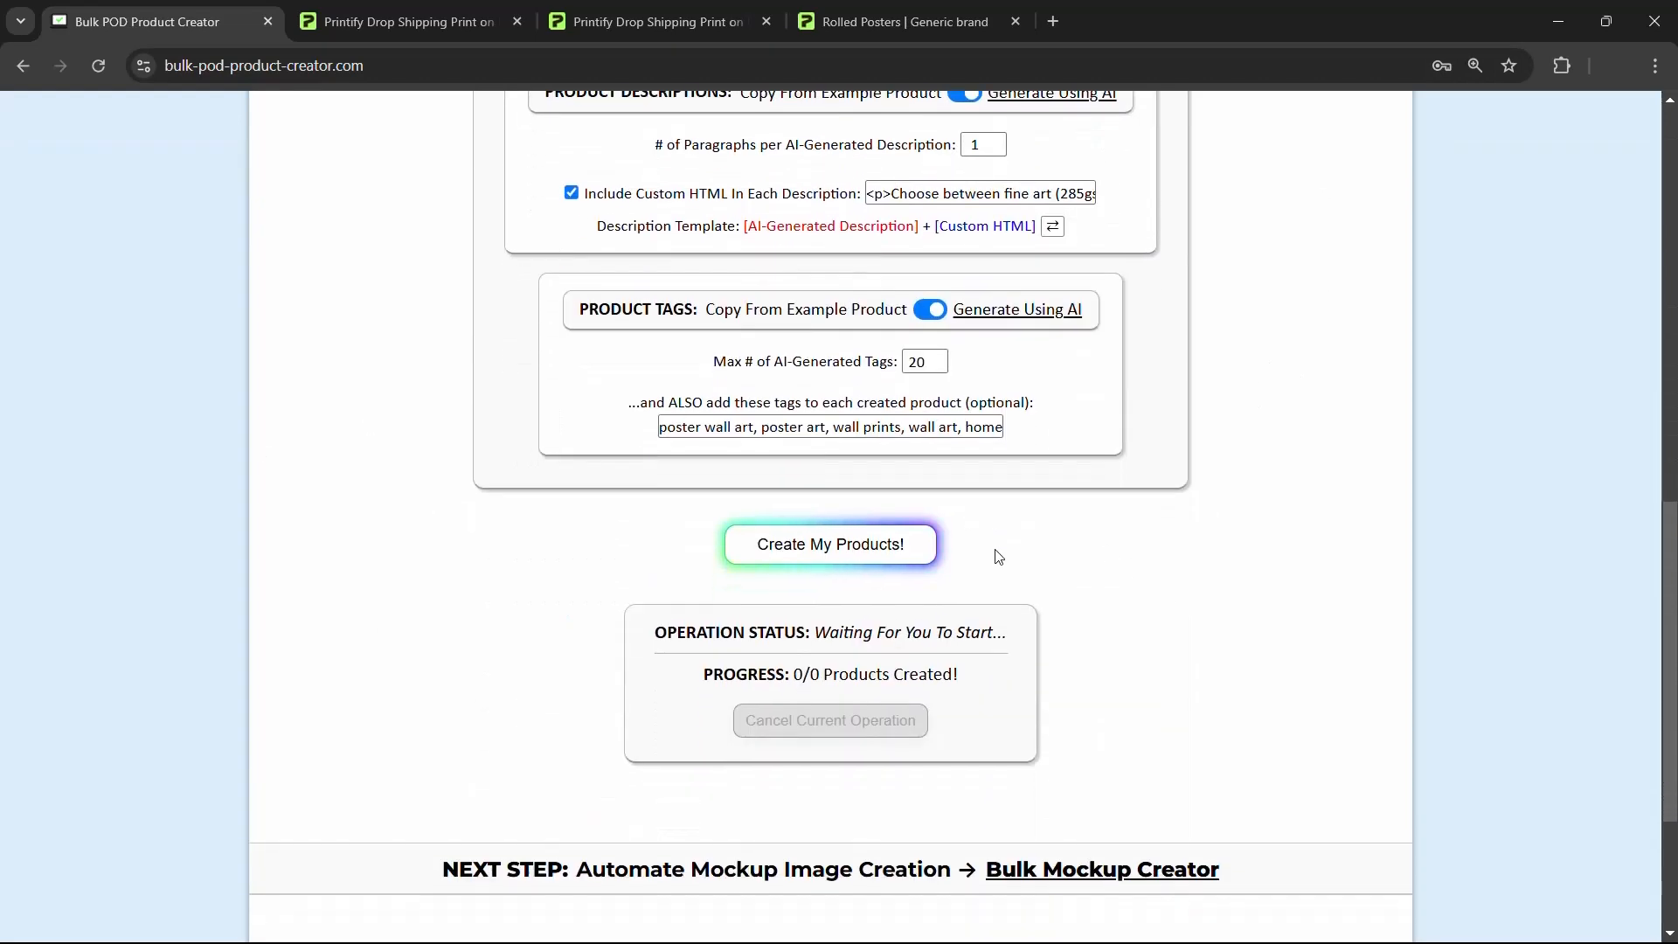
{"action": "left_click", "coordinate": [894, 562]}
{"action": "scroll", "coordinate": [1171, 563], "scroll_direction": "down", "scroll_amount": 2}
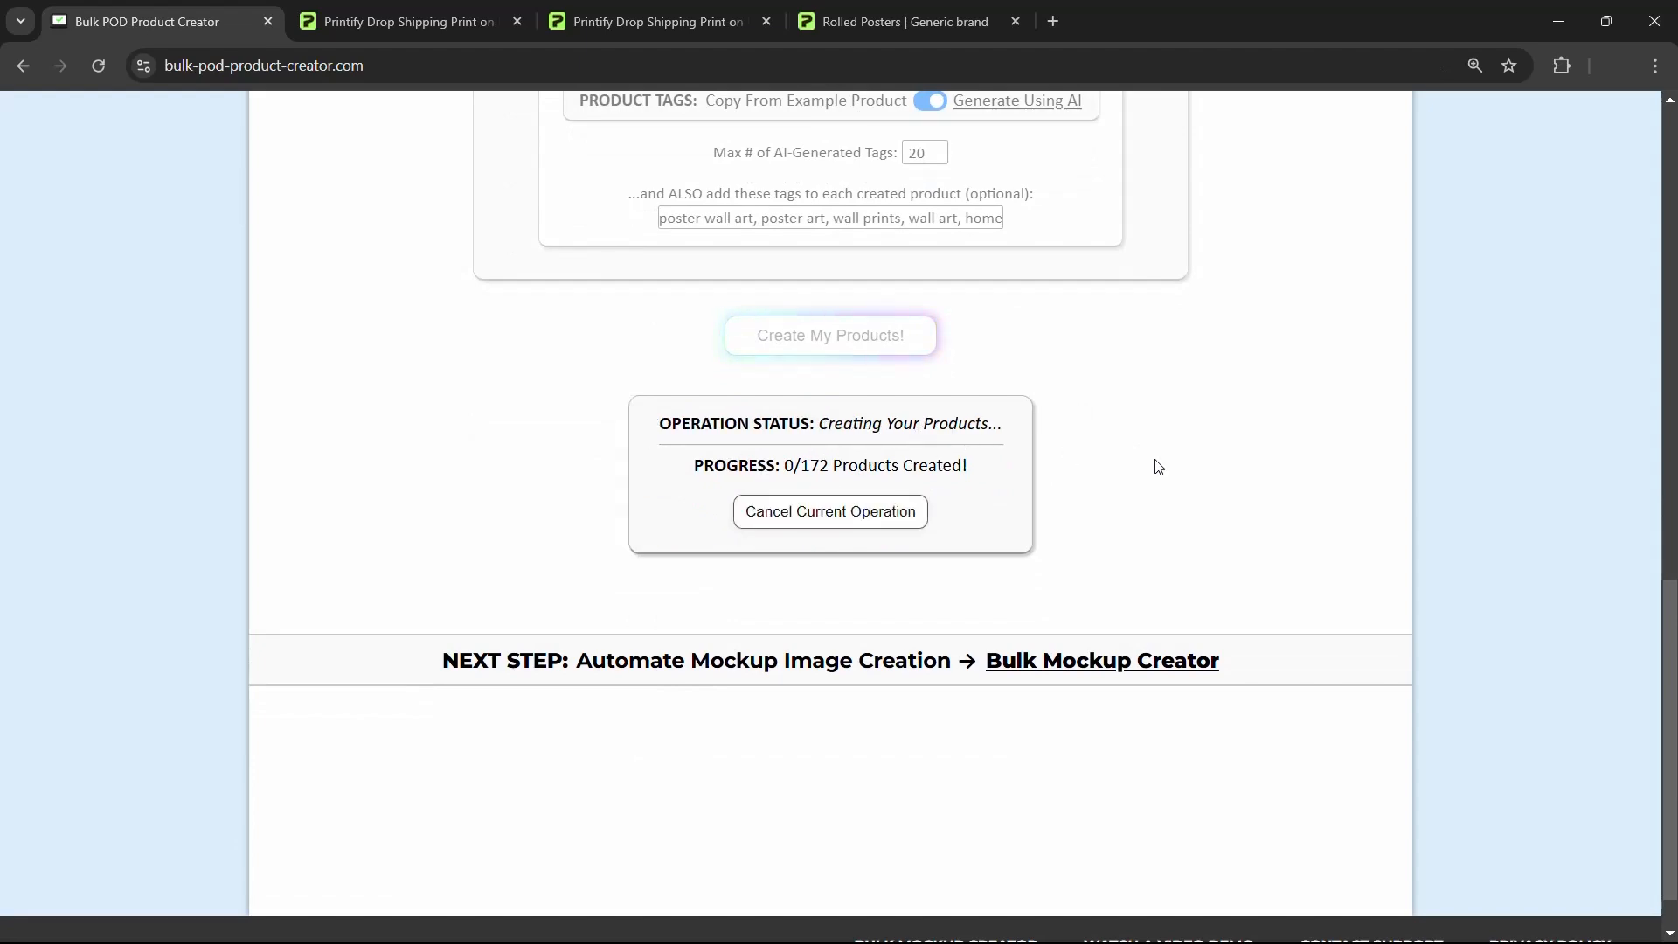
Step: Look over the submitted settings while the operation runs, and switch to the My Products list in Printify
{"action": "scroll", "coordinate": [1157, 467], "scroll_direction": "up", "scroll_amount": 14}
{"action": "scroll", "coordinate": [819, 276], "scroll_direction": "down", "scroll_amount": 3}
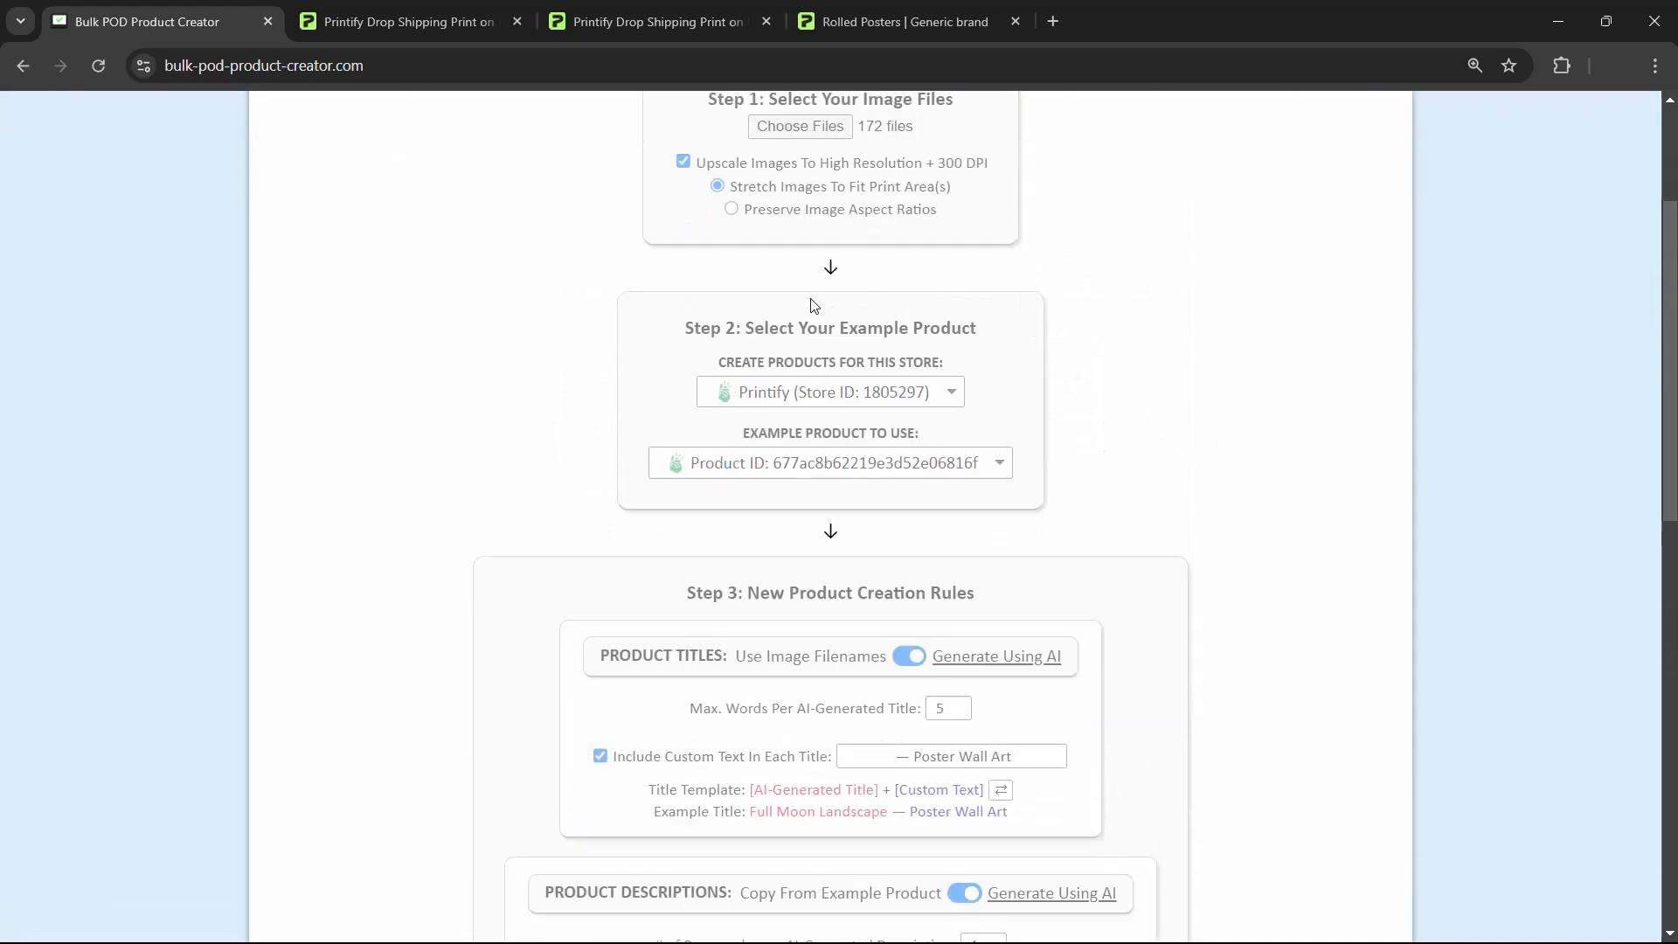
{"action": "scroll", "coordinate": [796, 262], "scroll_direction": "up", "scroll_amount": 3}
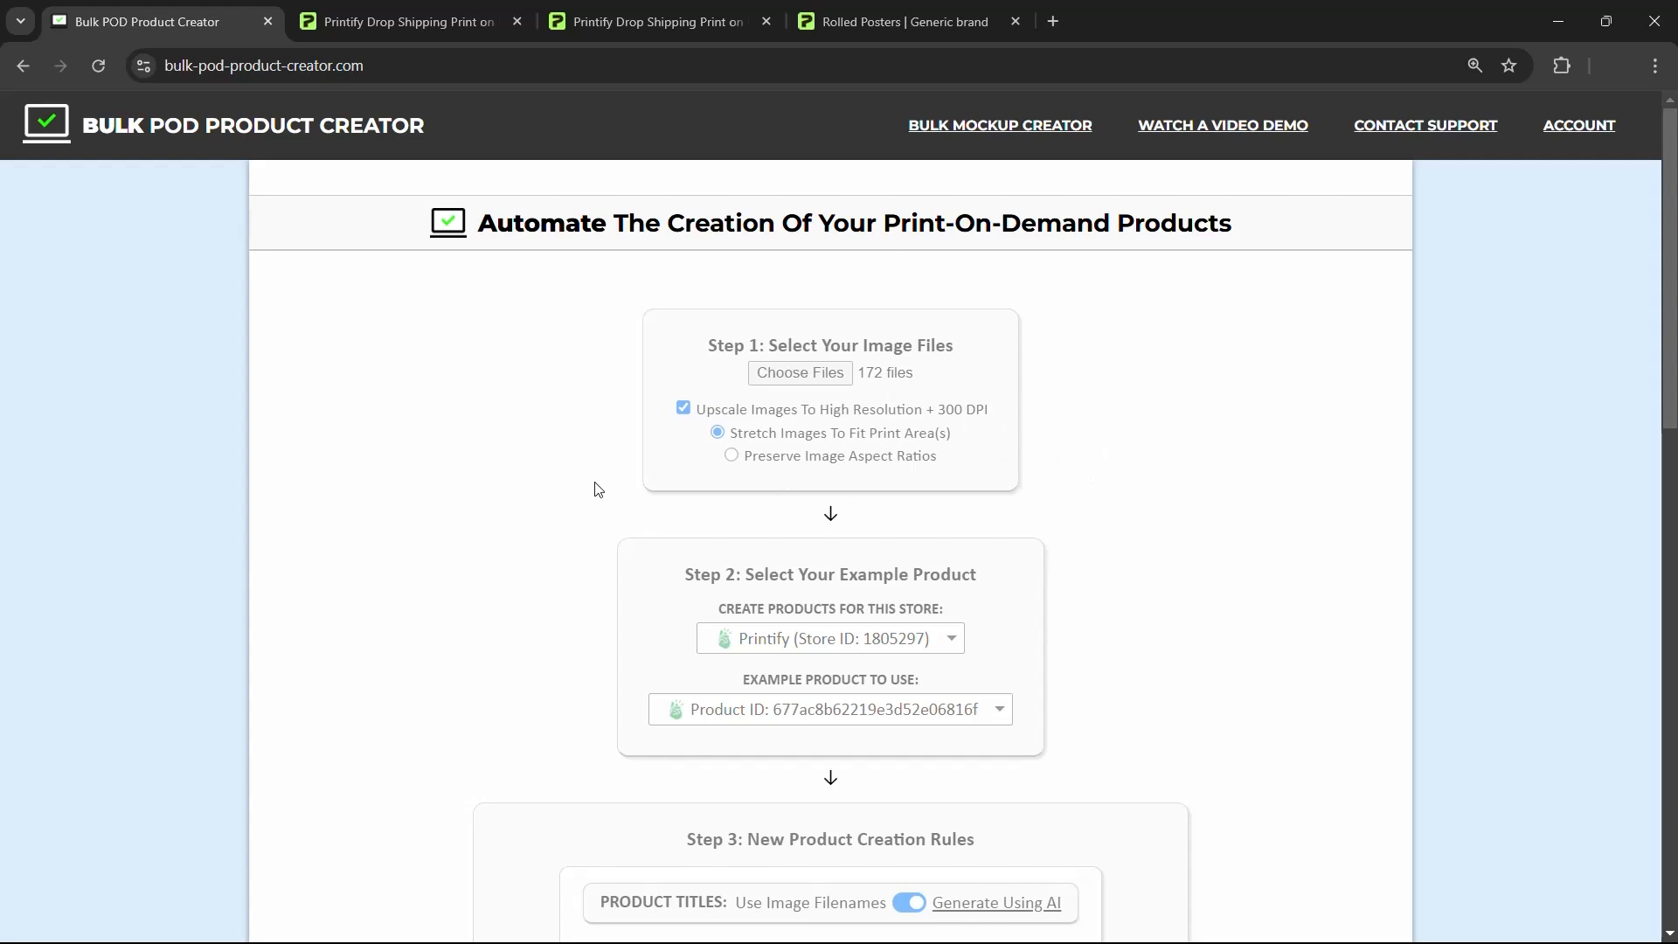
{"action": "scroll", "coordinate": [974, 672], "scroll_direction": "down", "scroll_amount": 3}
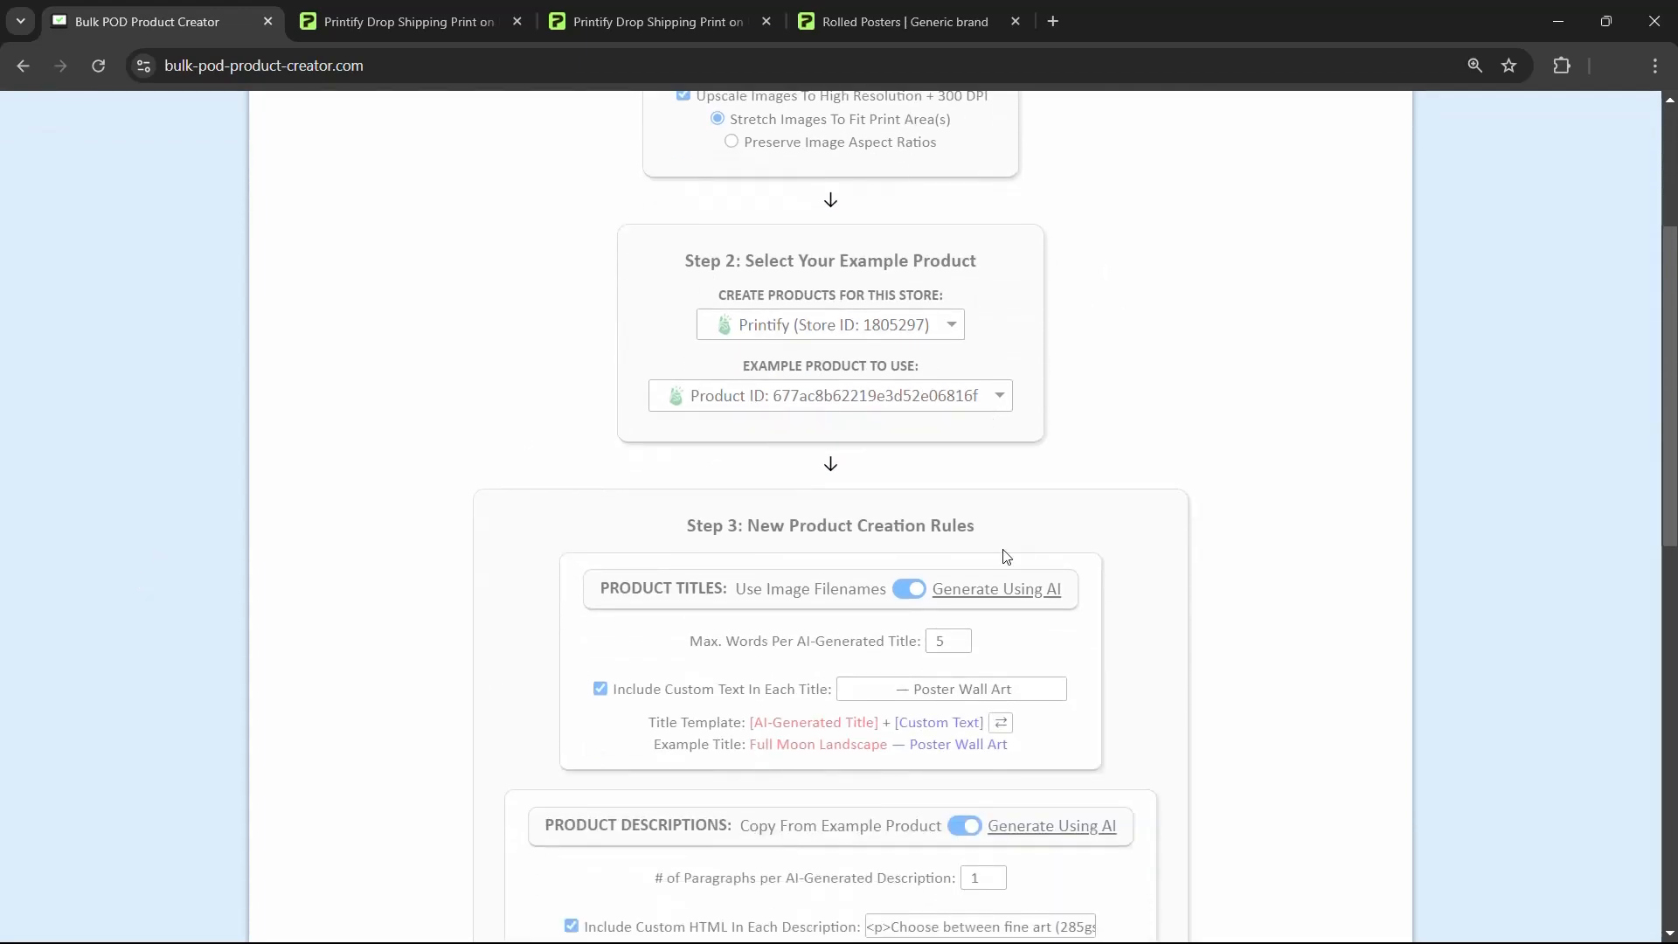
{"action": "scroll", "coordinate": [676, 419], "scroll_direction": "down", "scroll_amount": 1}
{"action": "left_click", "coordinate": [636, 22]}
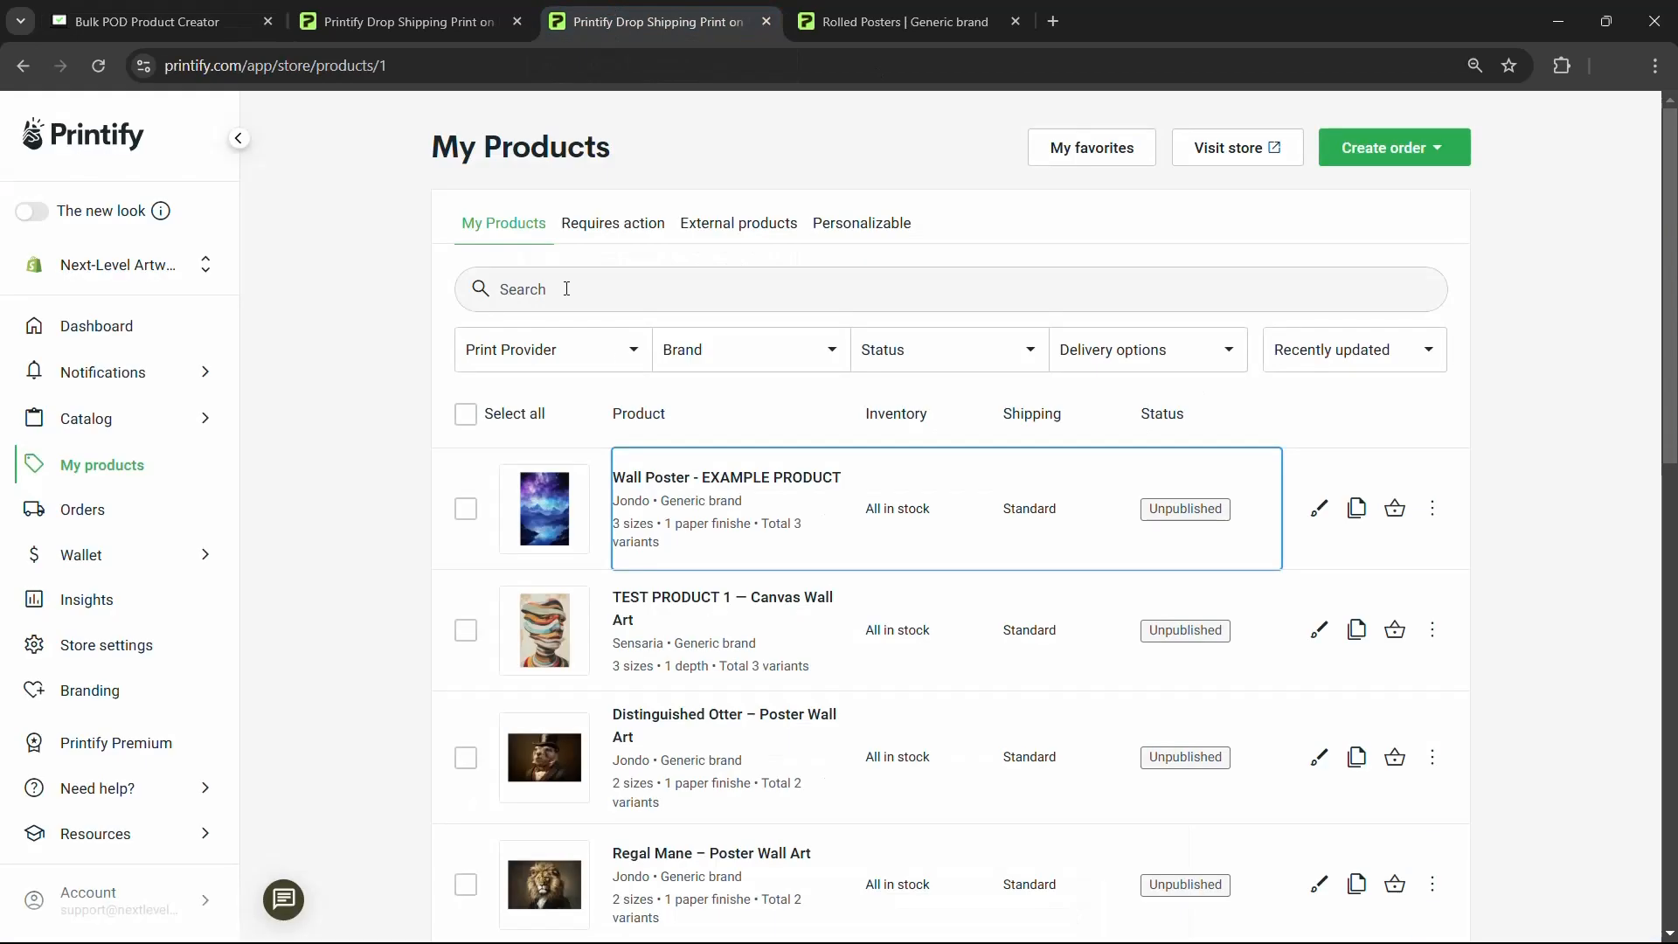
Step: Reload the My Products list and look over the newly created posters
{"action": "left_click", "coordinate": [99, 66]}
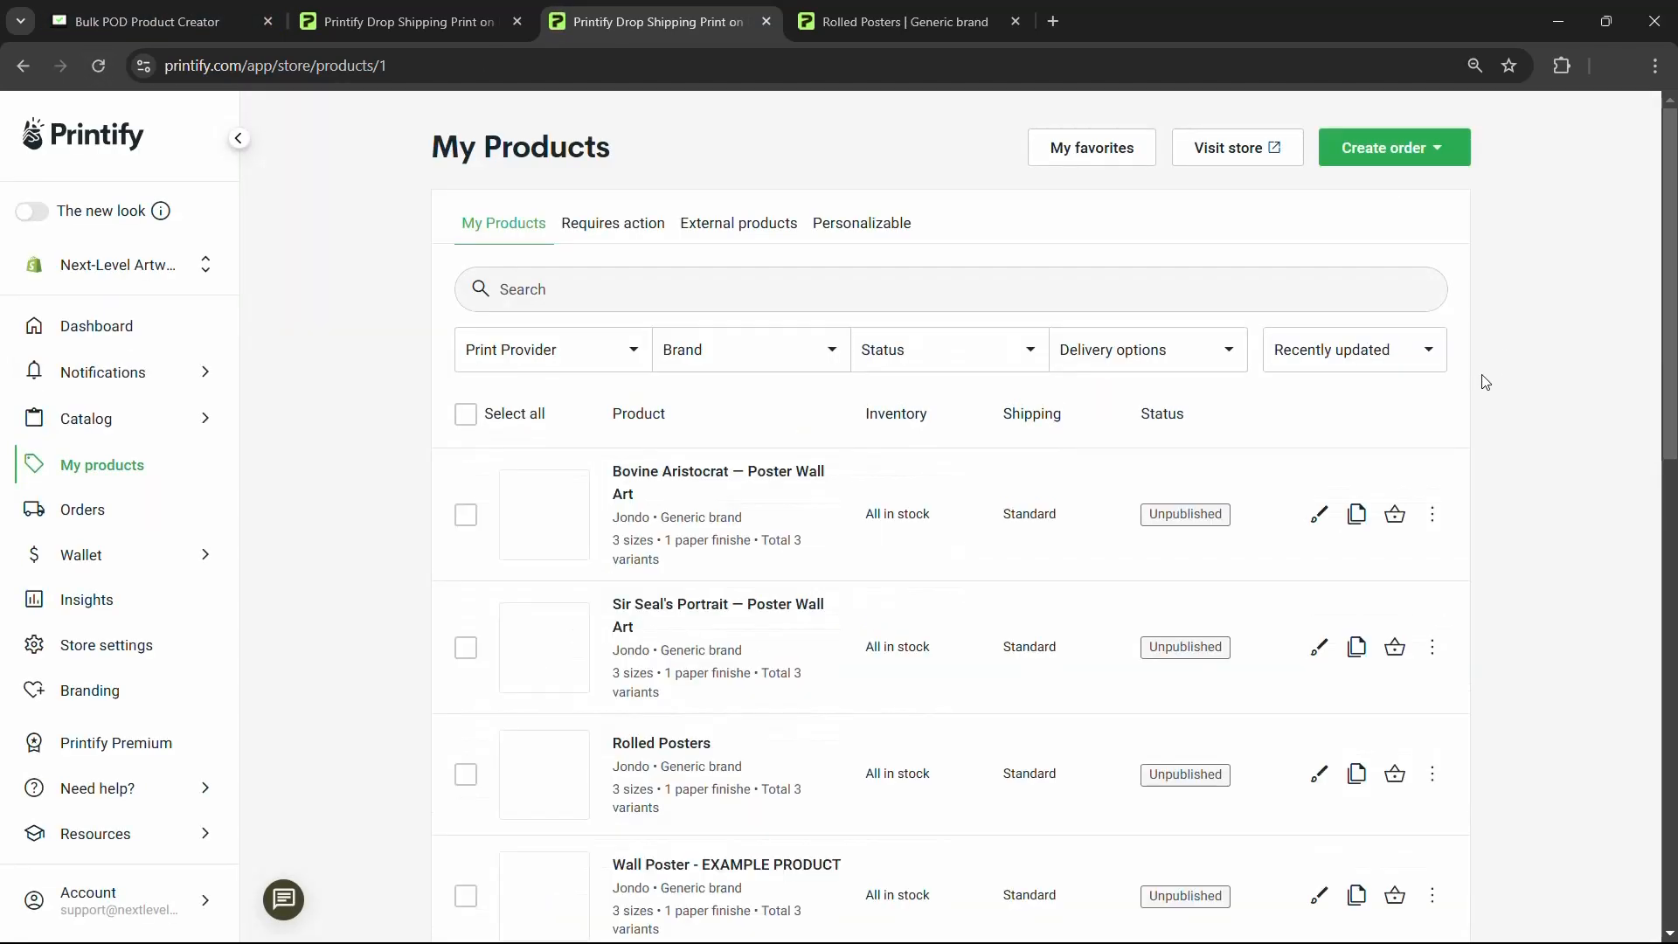
{"action": "scroll", "coordinate": [1483, 382], "scroll_direction": "down", "scroll_amount": 1}
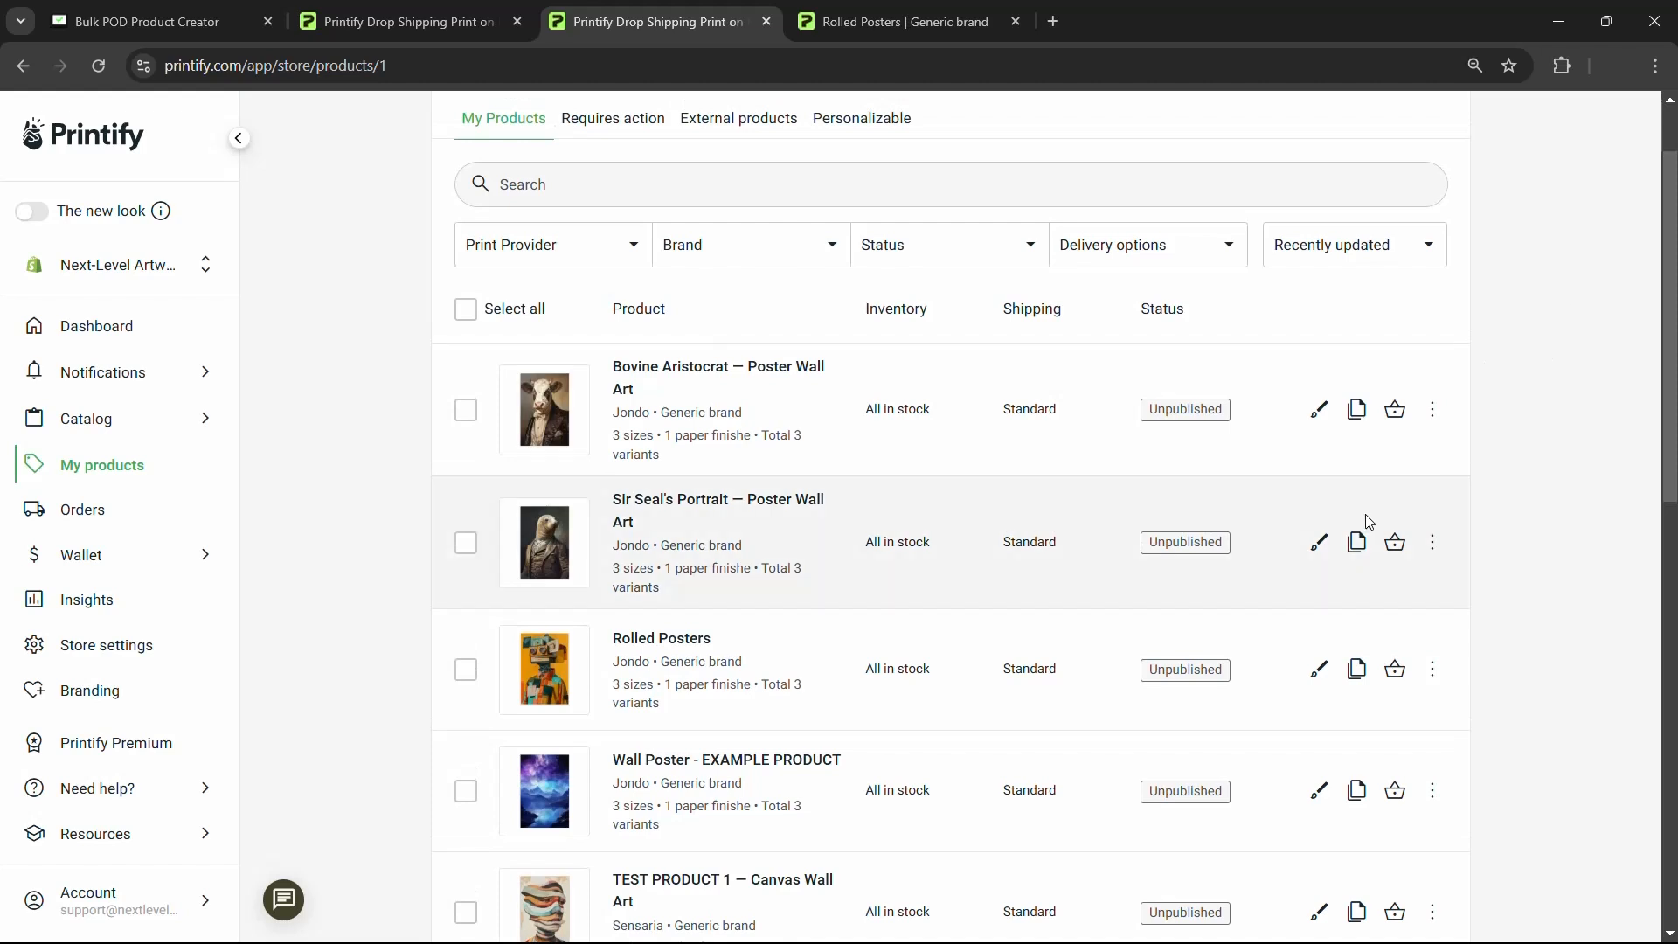
{"action": "scroll", "coordinate": [1368, 521], "scroll_direction": "down", "scroll_amount": 1}
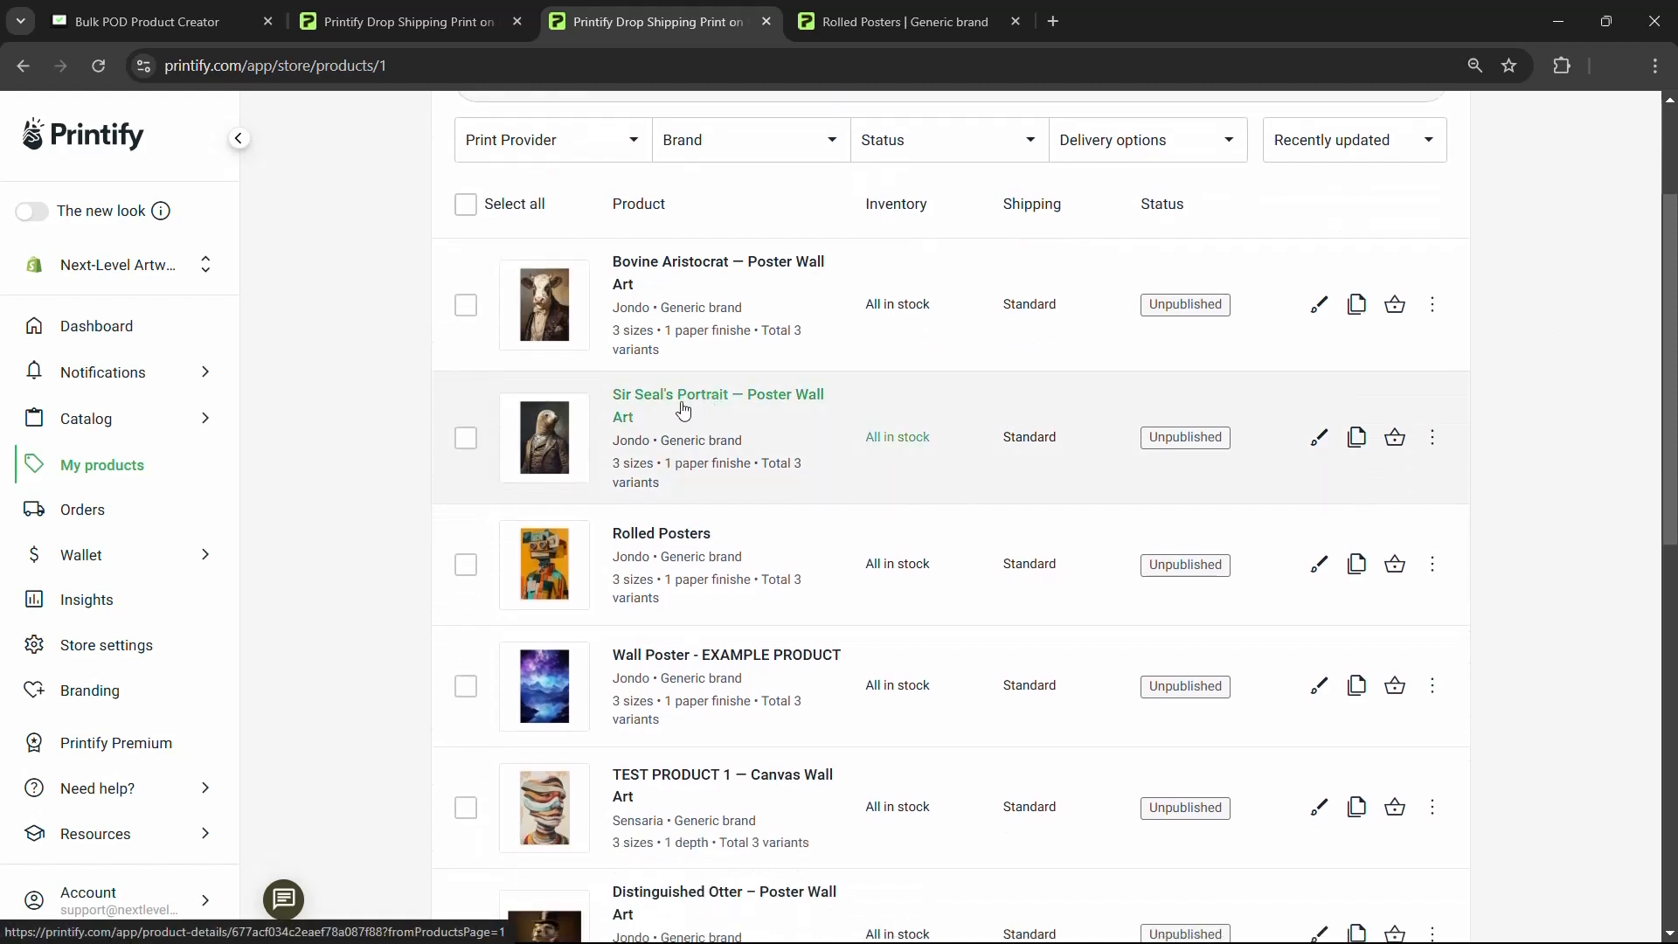
Step: Open the Sir Seal's Portrait and Bovine Aristocrat poster listings in separate browser tabs
{"action": "right_click", "coordinate": [775, 401]}
{"action": "left_click", "coordinate": [800, 428]}
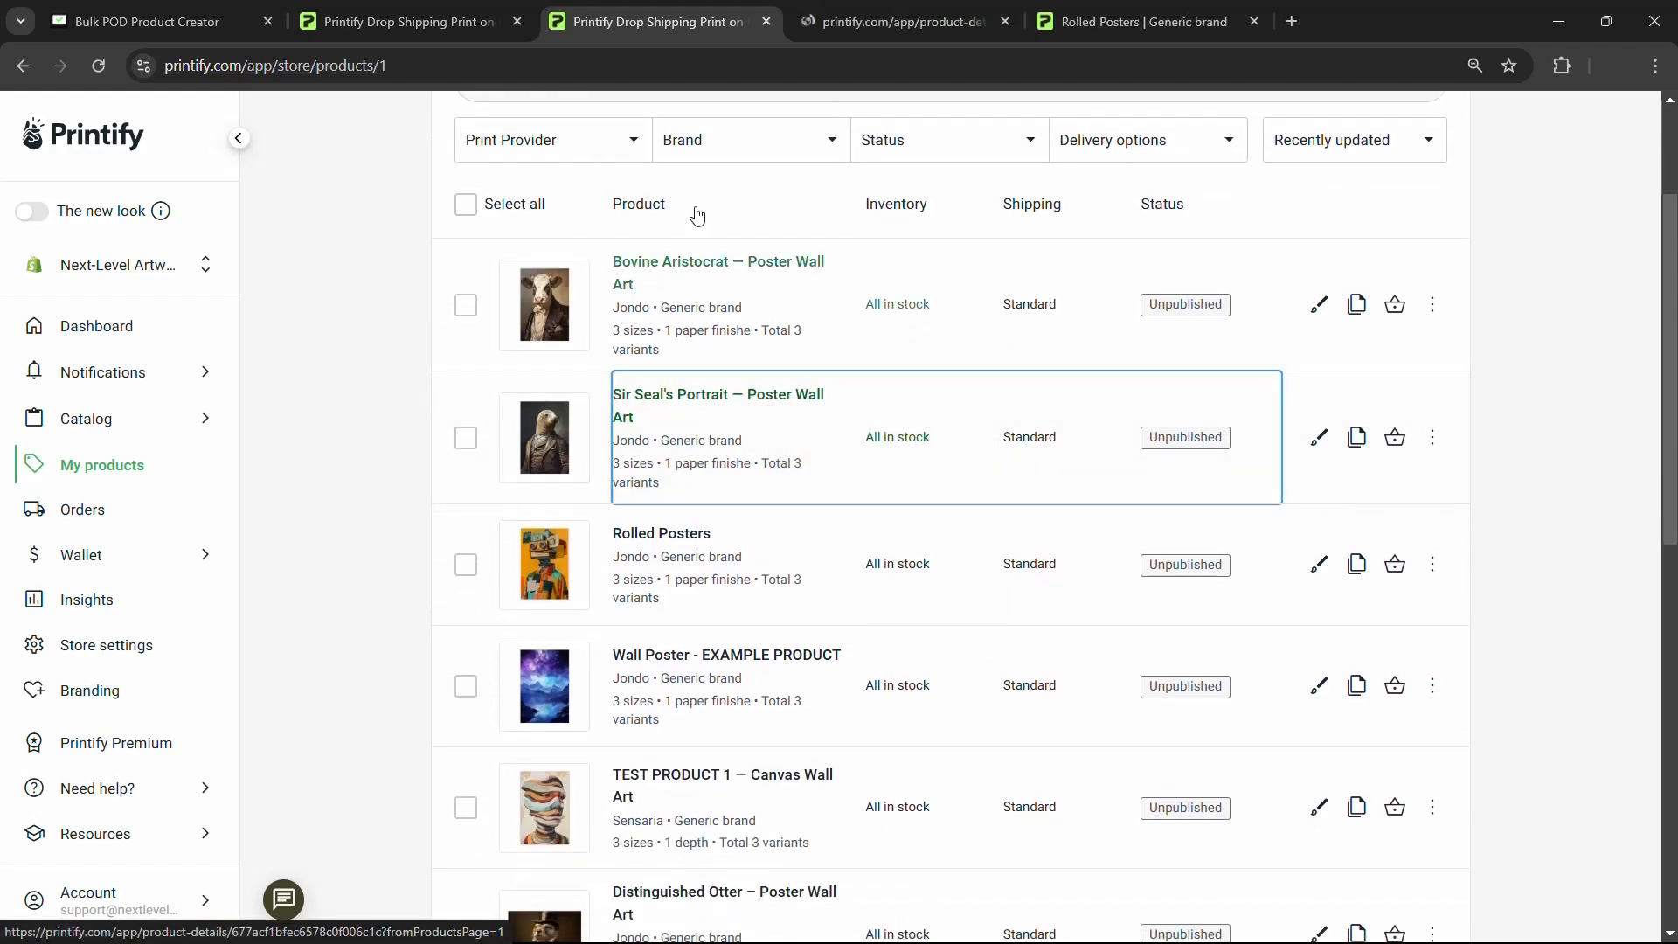
{"action": "right_click", "coordinate": [691, 274]}
{"action": "left_click", "coordinate": [730, 291]}
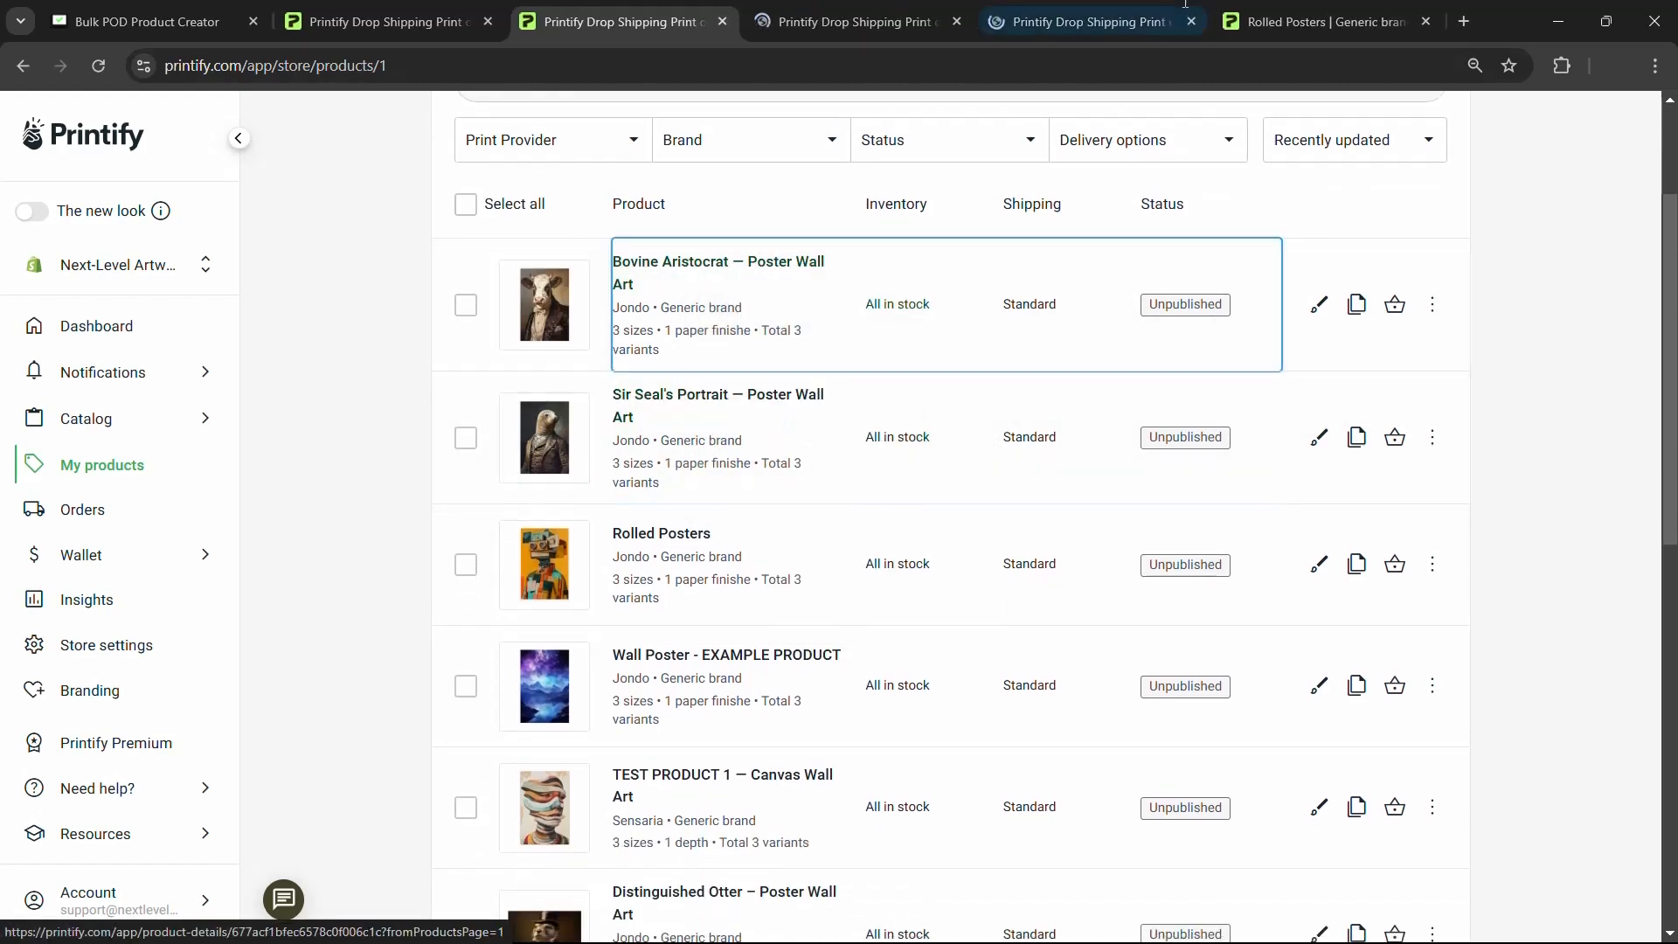
Step: Check the generated title of the Sir Seal's Portrait product and how it appears in the listing details
{"action": "left_click", "coordinate": [861, 16]}
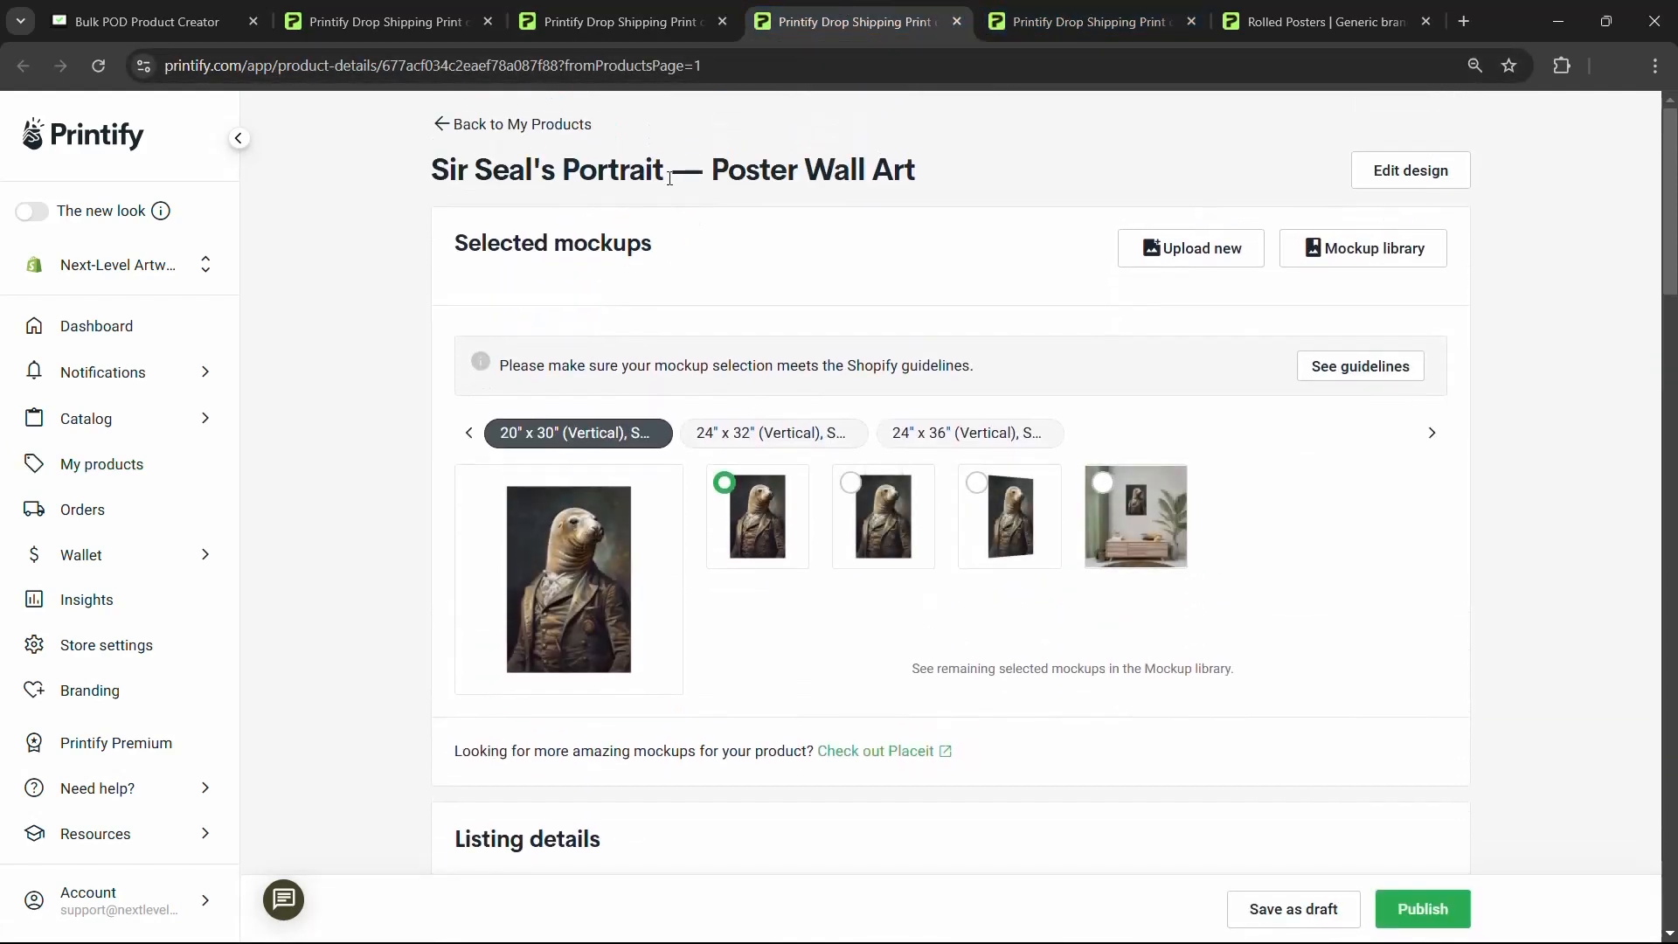
{"action": "left_click_drag", "start_coordinate": [669, 179], "coordinate": [422, 179]}
{"action": "left_click", "coordinate": [631, 179]}
{"action": "scroll", "coordinate": [652, 221], "scroll_direction": "down", "scroll_amount": 10}
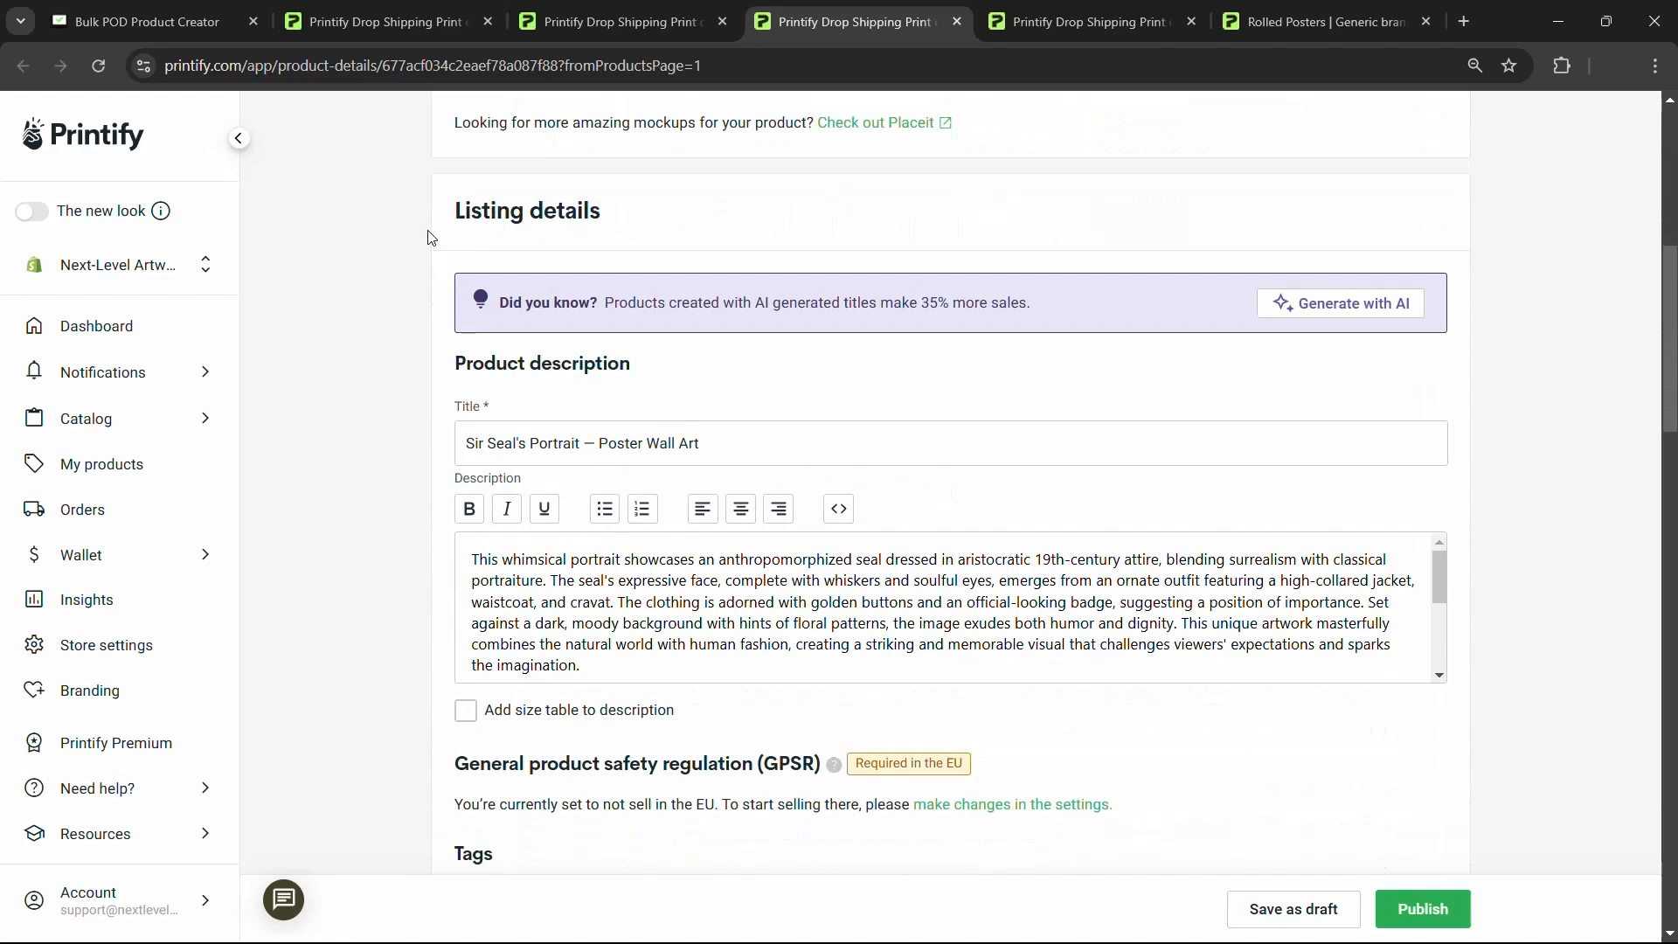
{"action": "left_click_drag", "start_coordinate": [743, 237], "coordinate": [582, 239]}
Step: Compare the title rules in Bulk POD Product Creator with the created products, and return to the Sir Seal's Portrait listing
{"action": "left_click", "coordinate": [149, 21]}
{"action": "scroll", "coordinate": [1062, 507], "scroll_direction": "down", "scroll_amount": 5}
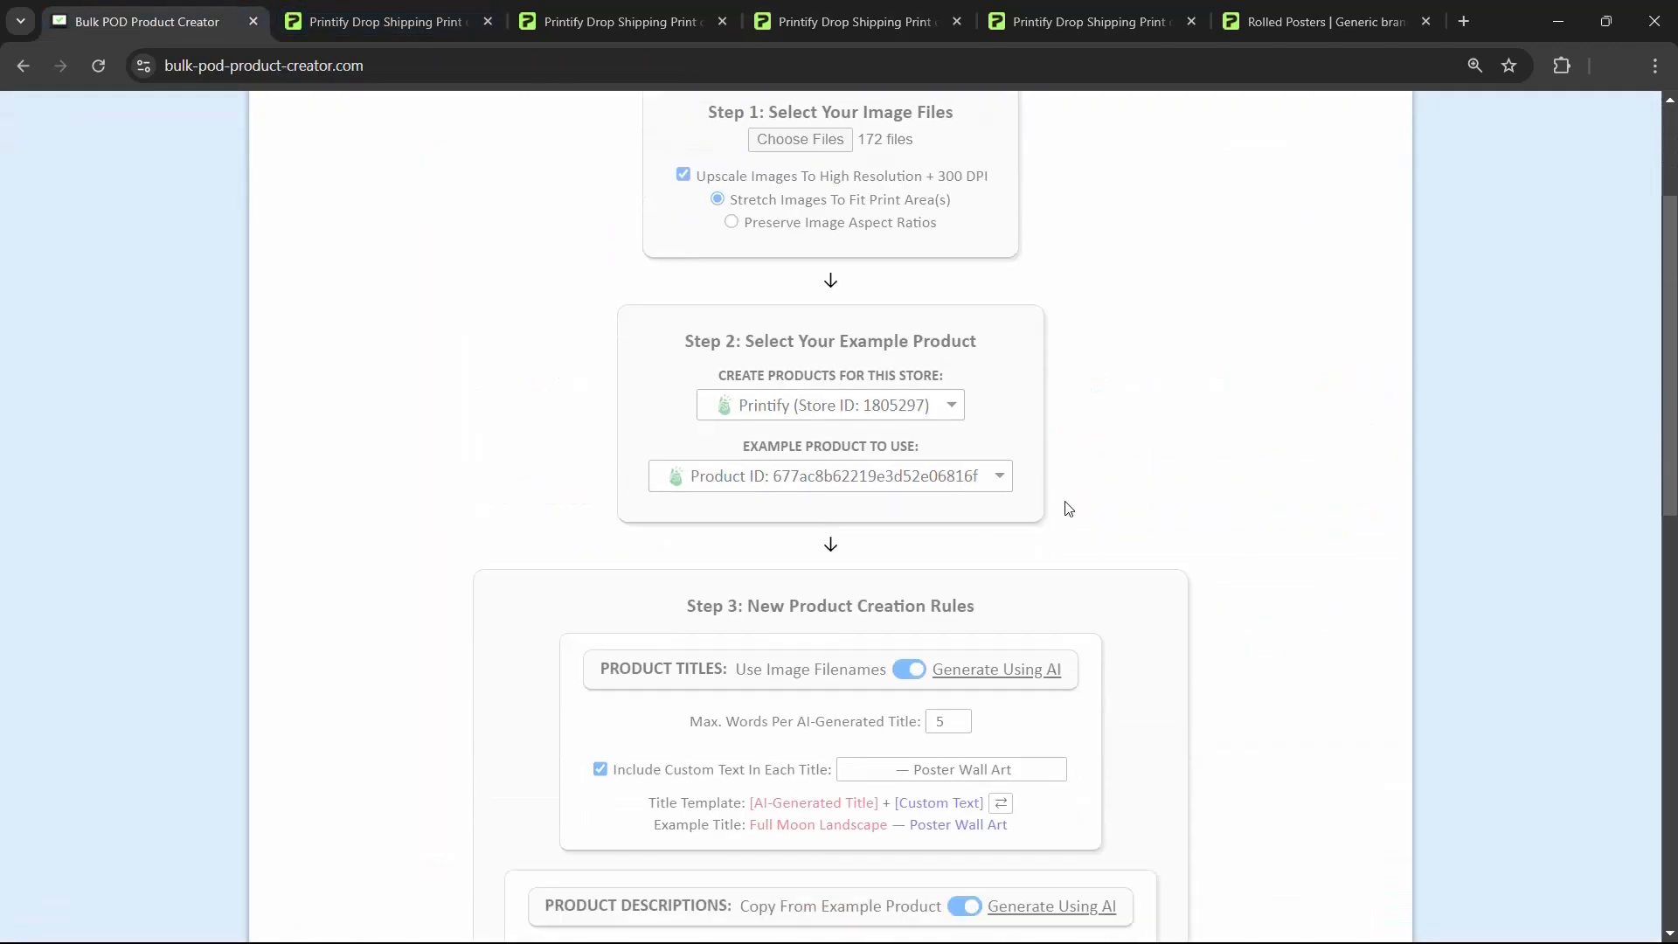
{"action": "left_click", "coordinate": [622, 21]}
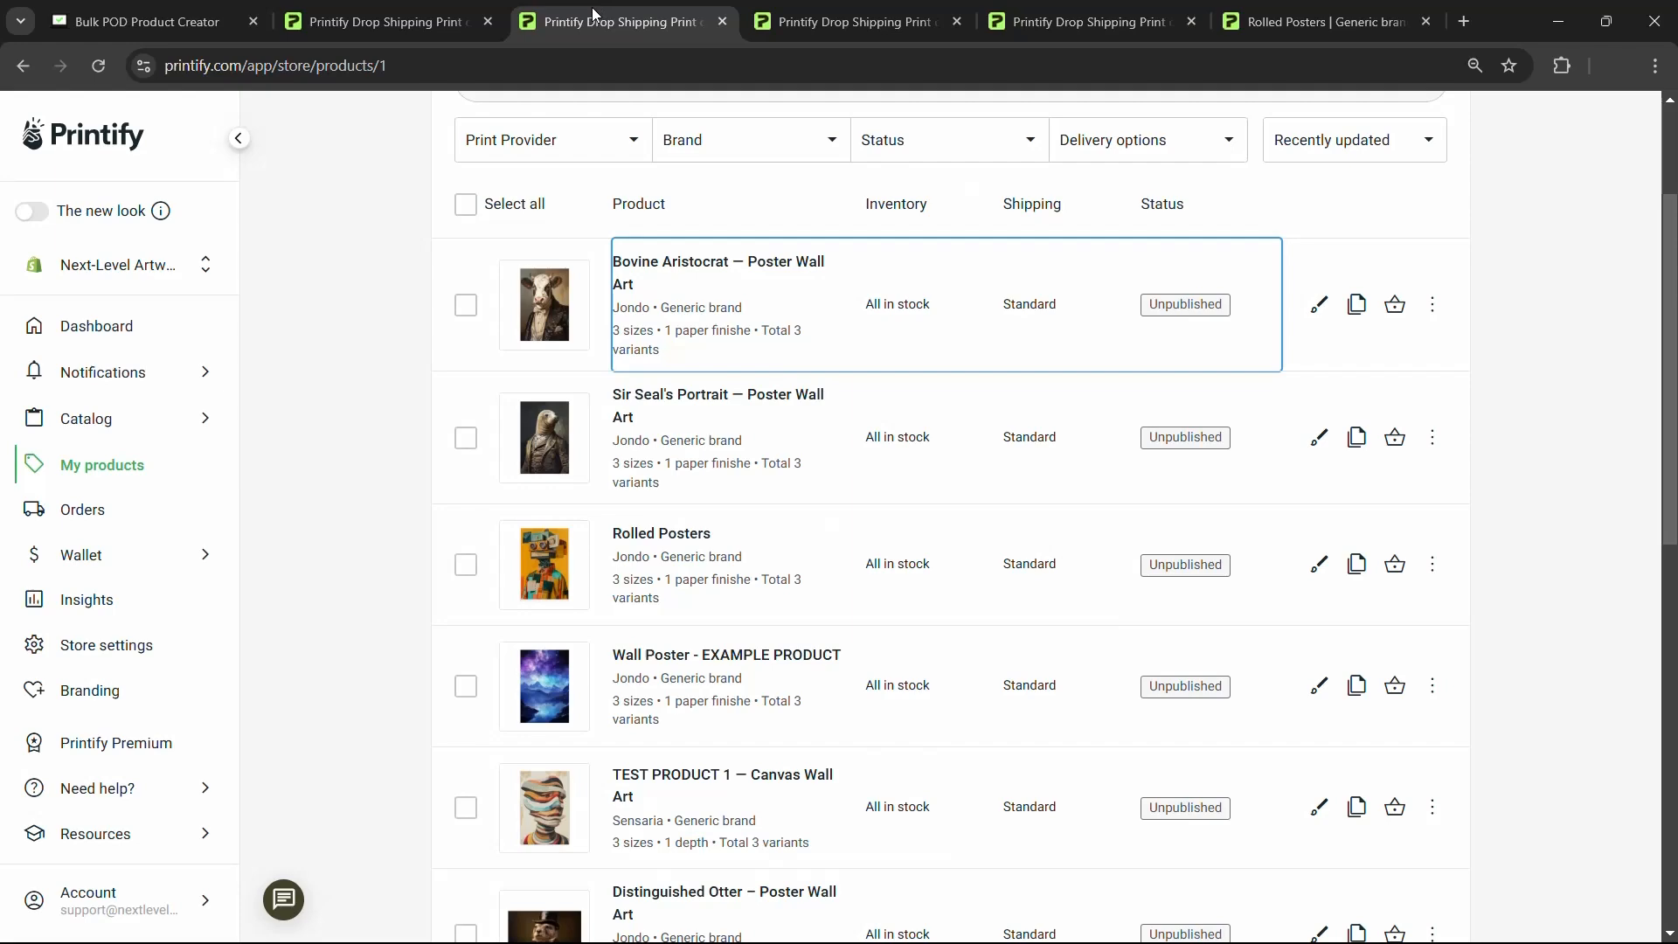
{"action": "left_click", "coordinate": [852, 21]}
Step: Read through the full description and the tags of the Sir Seal's Portrait listing
{"action": "left_click", "coordinate": [666, 417]}
{"action": "scroll", "coordinate": [717, 411], "scroll_direction": "down", "scroll_amount": 5}
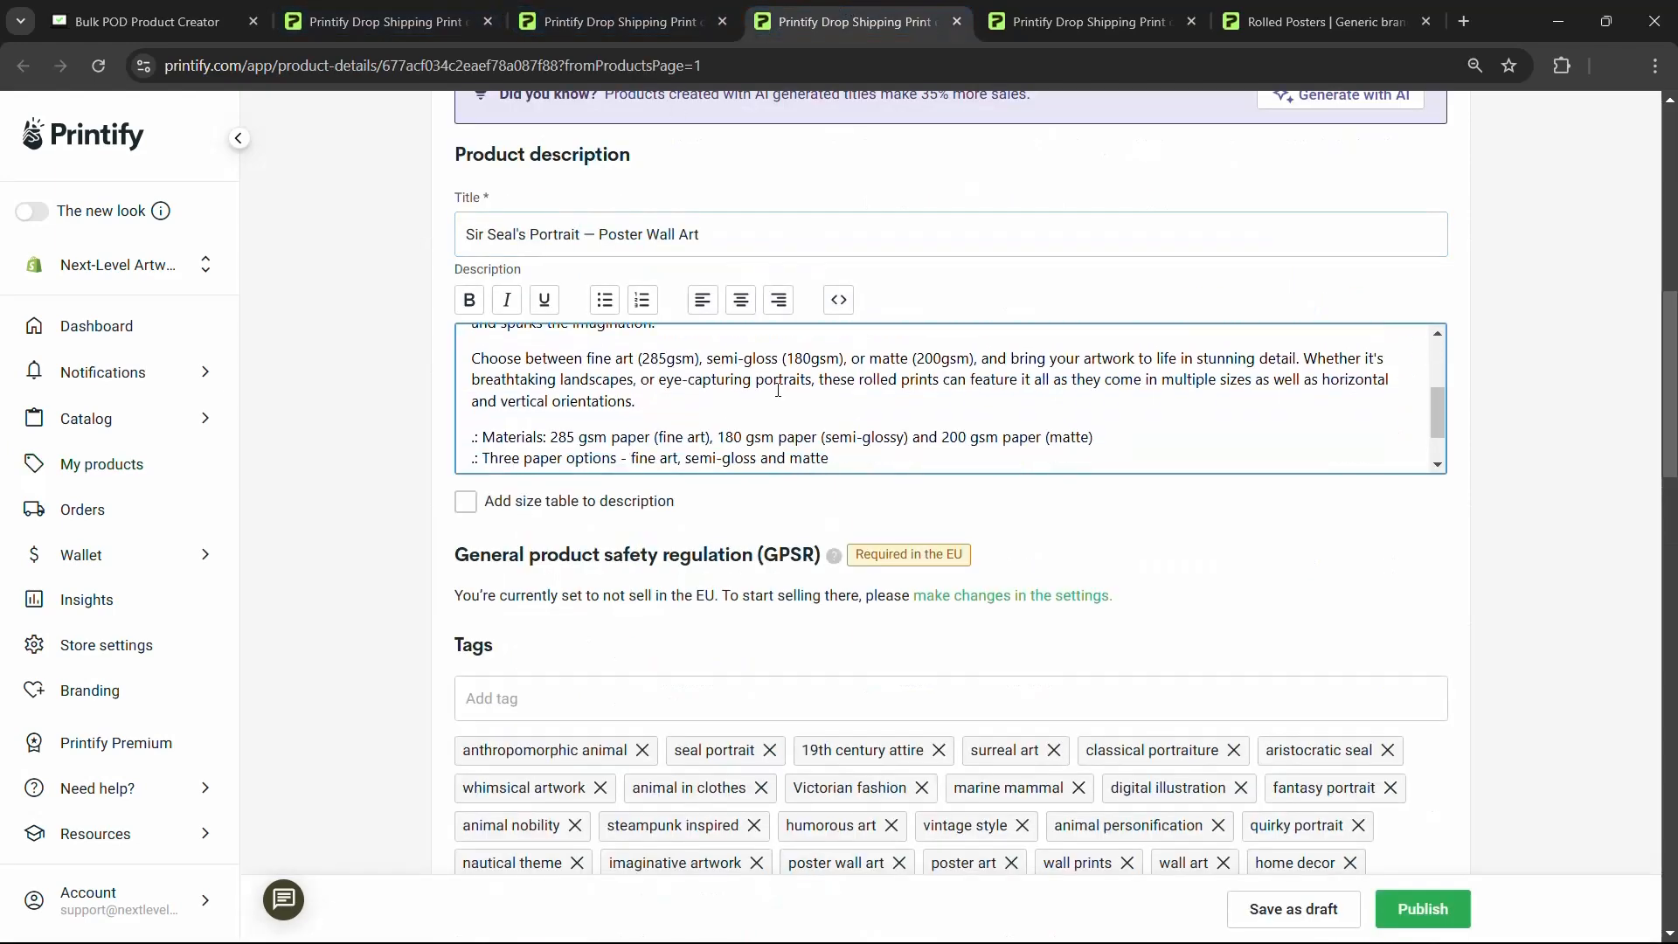
{"action": "scroll", "coordinate": [766, 409], "scroll_direction": "up", "scroll_amount": 5}
{"action": "scroll", "coordinate": [767, 408], "scroll_direction": "up", "scroll_amount": 1}
{"action": "scroll", "coordinate": [753, 297], "scroll_direction": "down", "scroll_amount": 1}
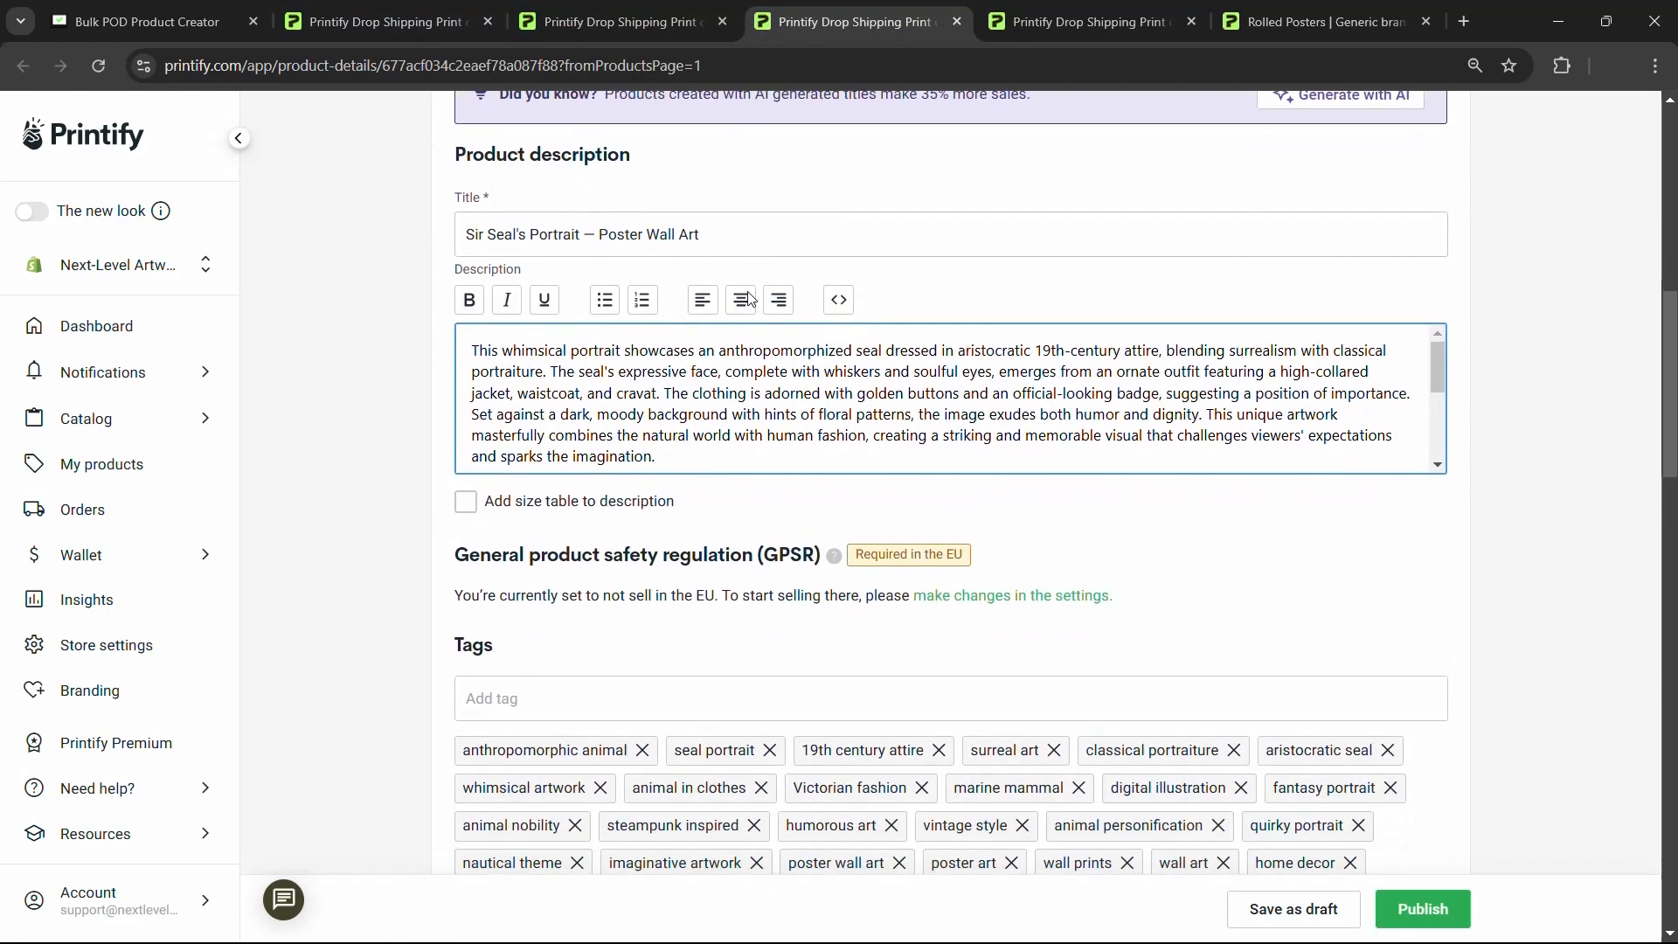
{"action": "scroll", "coordinate": [497, 396], "scroll_direction": "down", "scroll_amount": 3}
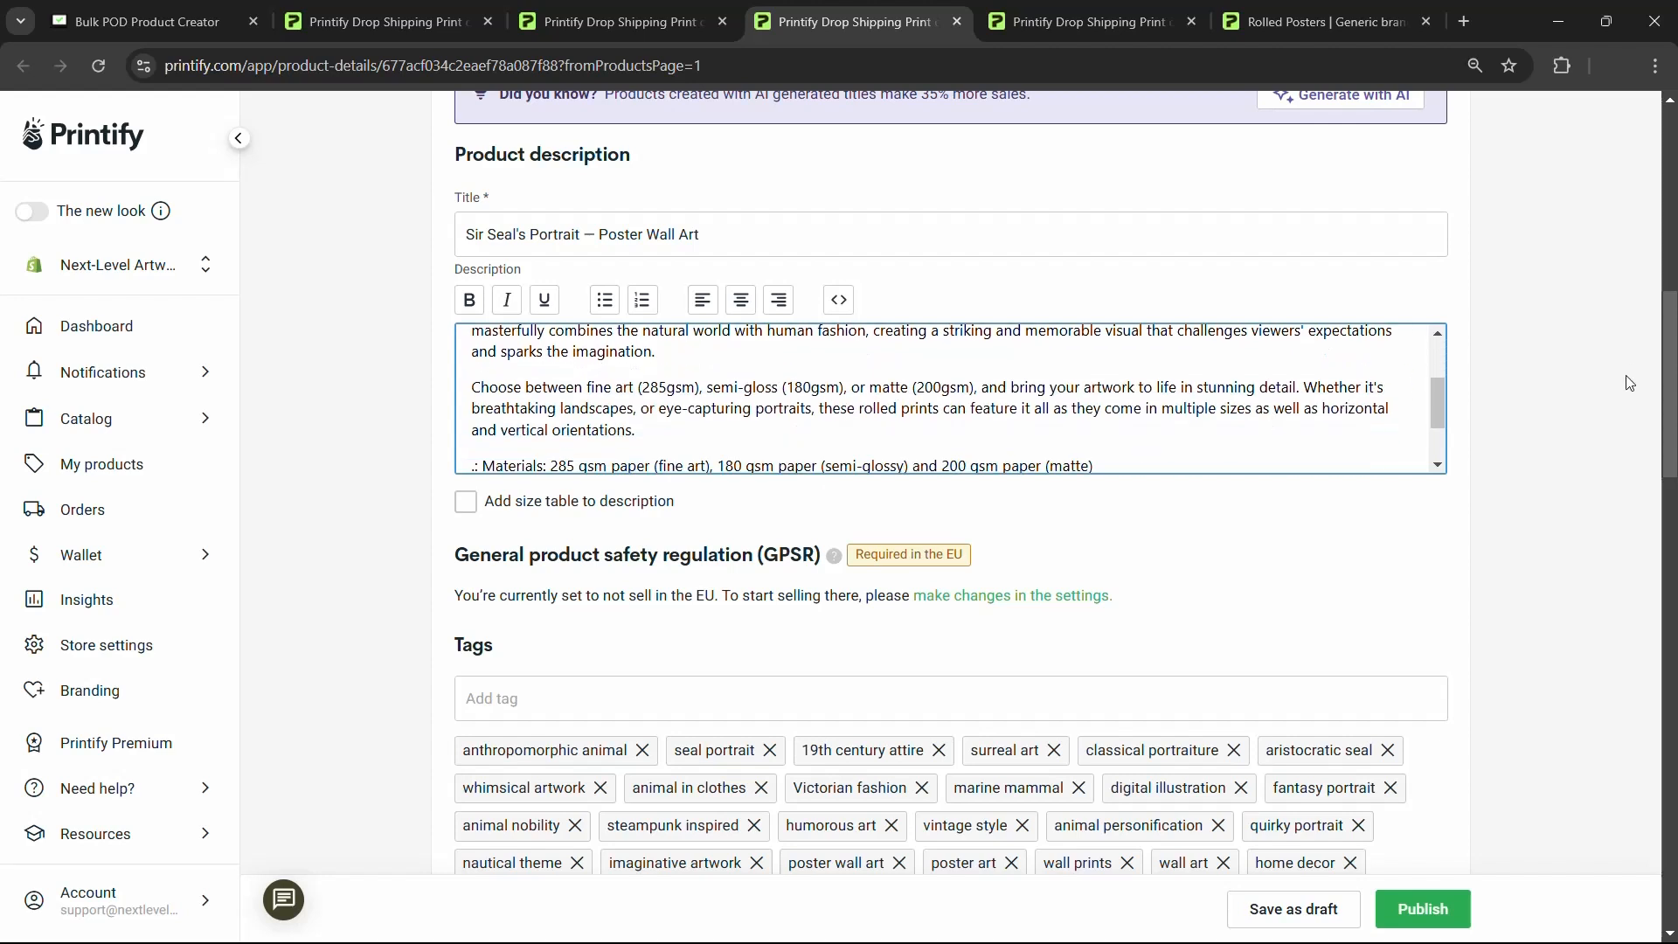
{"action": "scroll", "coordinate": [863, 612], "scroll_direction": "down", "scroll_amount": 1}
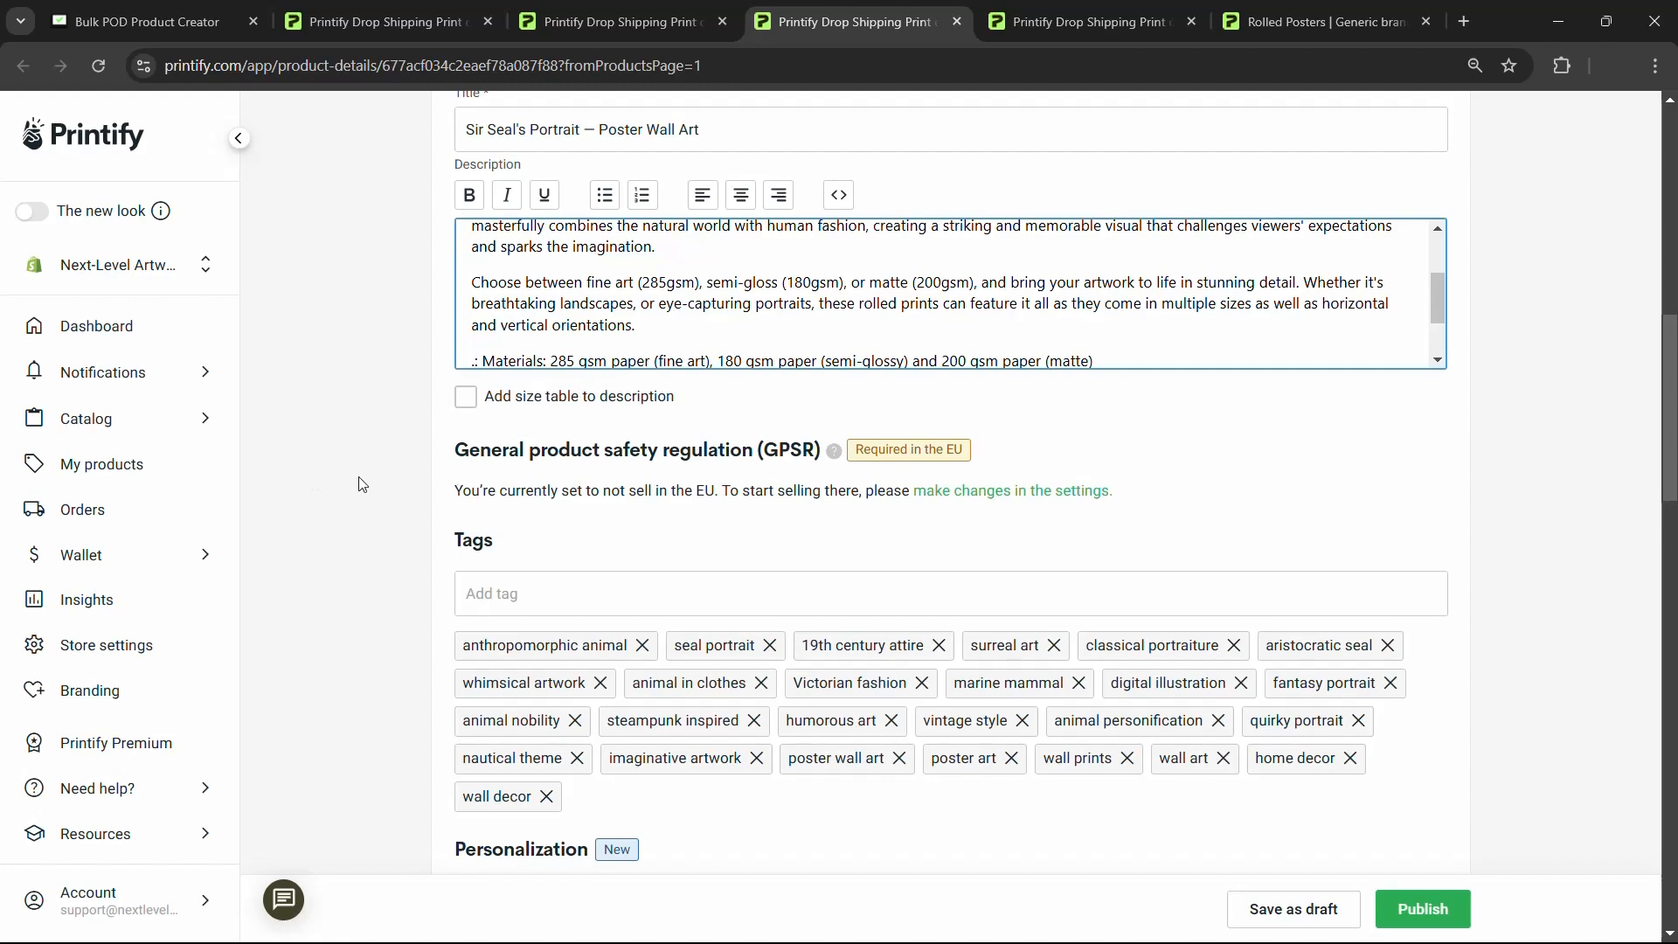
Step: Compare the opening description paragraph of Sir Seal's Portrait with the artwork shown in its mockups
{"action": "scroll", "coordinate": [369, 510], "scroll_direction": "up", "scroll_amount": 3}
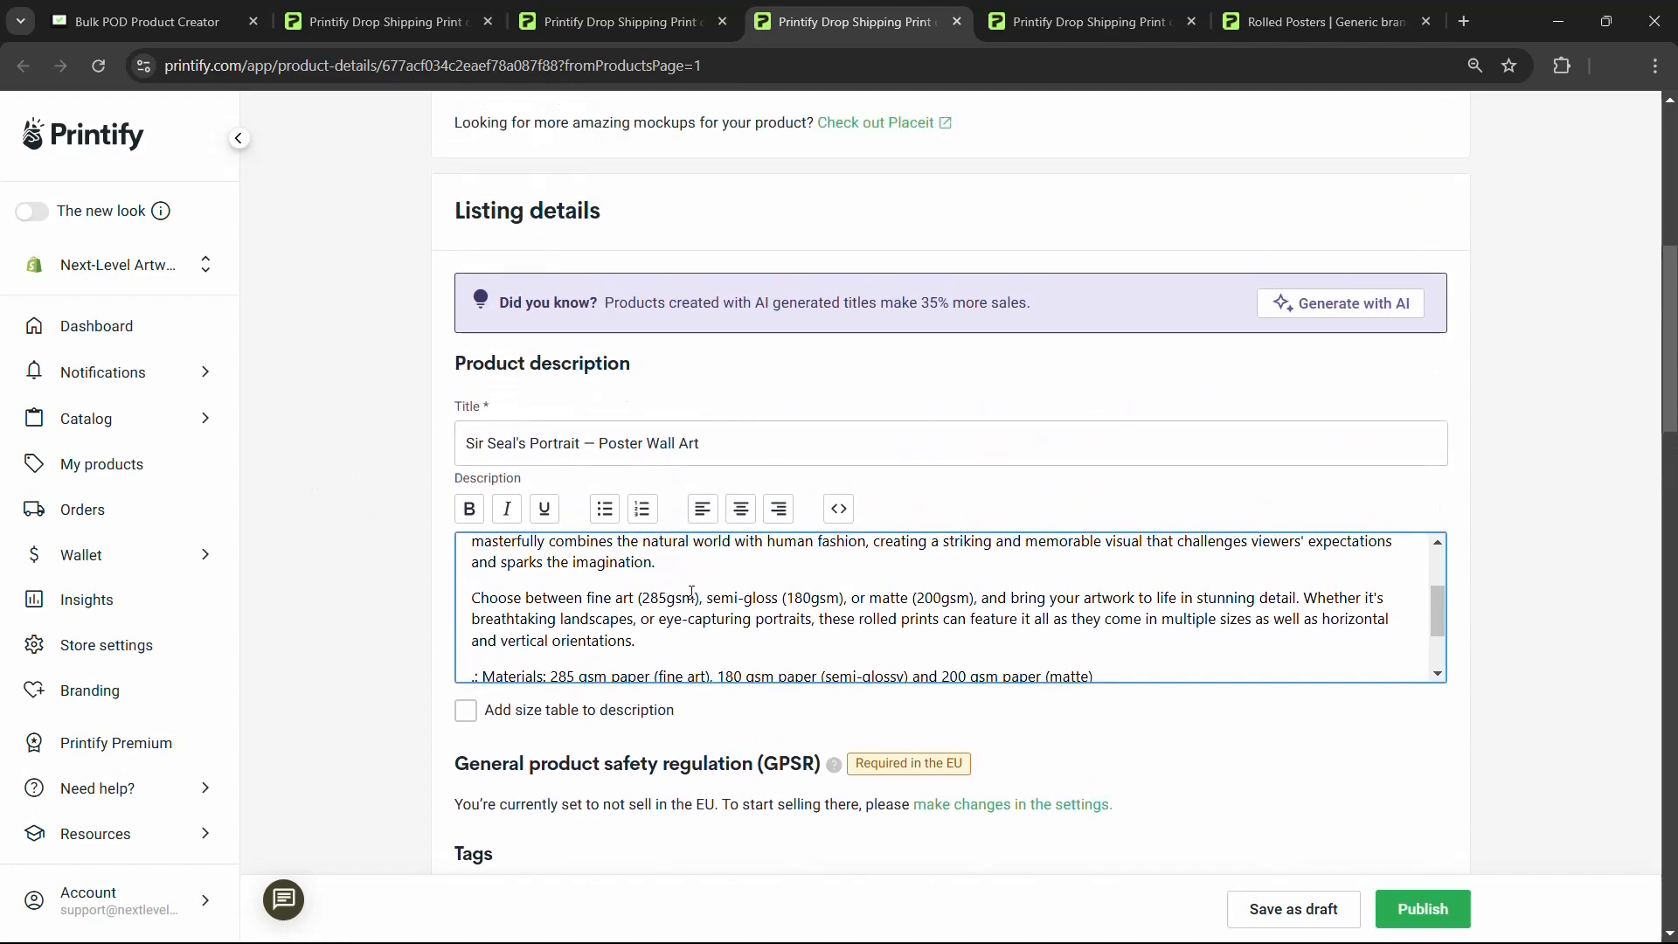
{"action": "scroll", "coordinate": [609, 620], "scroll_direction": "up", "scroll_amount": 2}
{"action": "scroll", "coordinate": [515, 564], "scroll_direction": "down", "scroll_amount": 2}
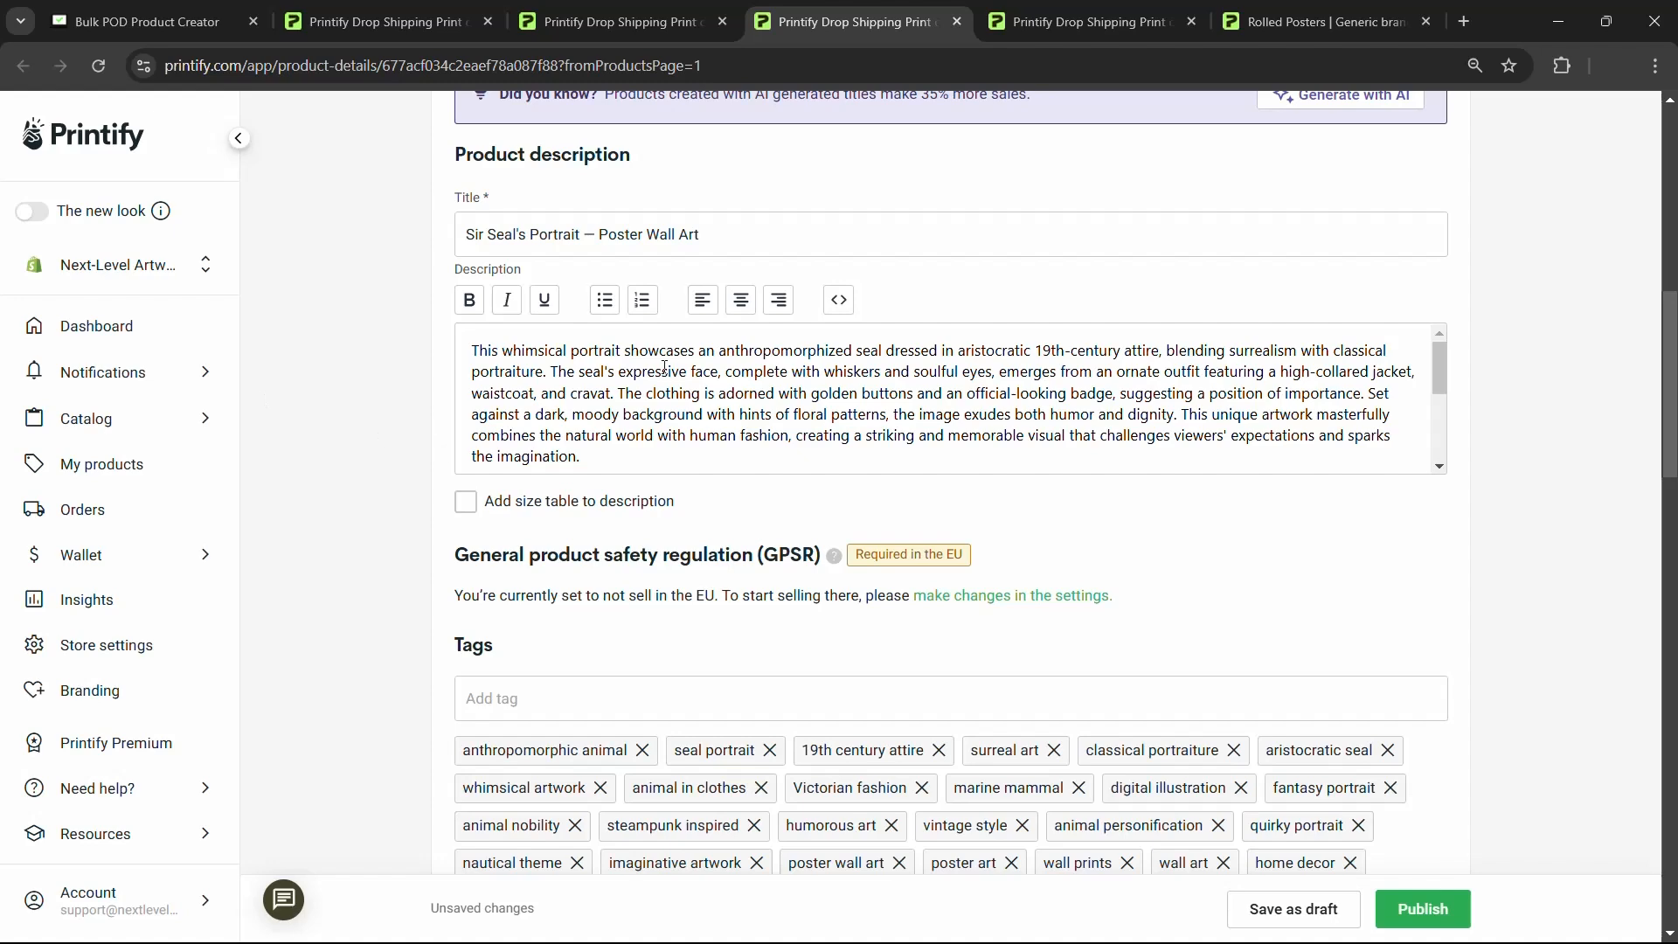
{"action": "scroll", "coordinate": [1093, 350], "scroll_direction": "up", "scroll_amount": 5}
{"action": "scroll", "coordinate": [993, 248], "scroll_direction": "down", "scroll_amount": 3}
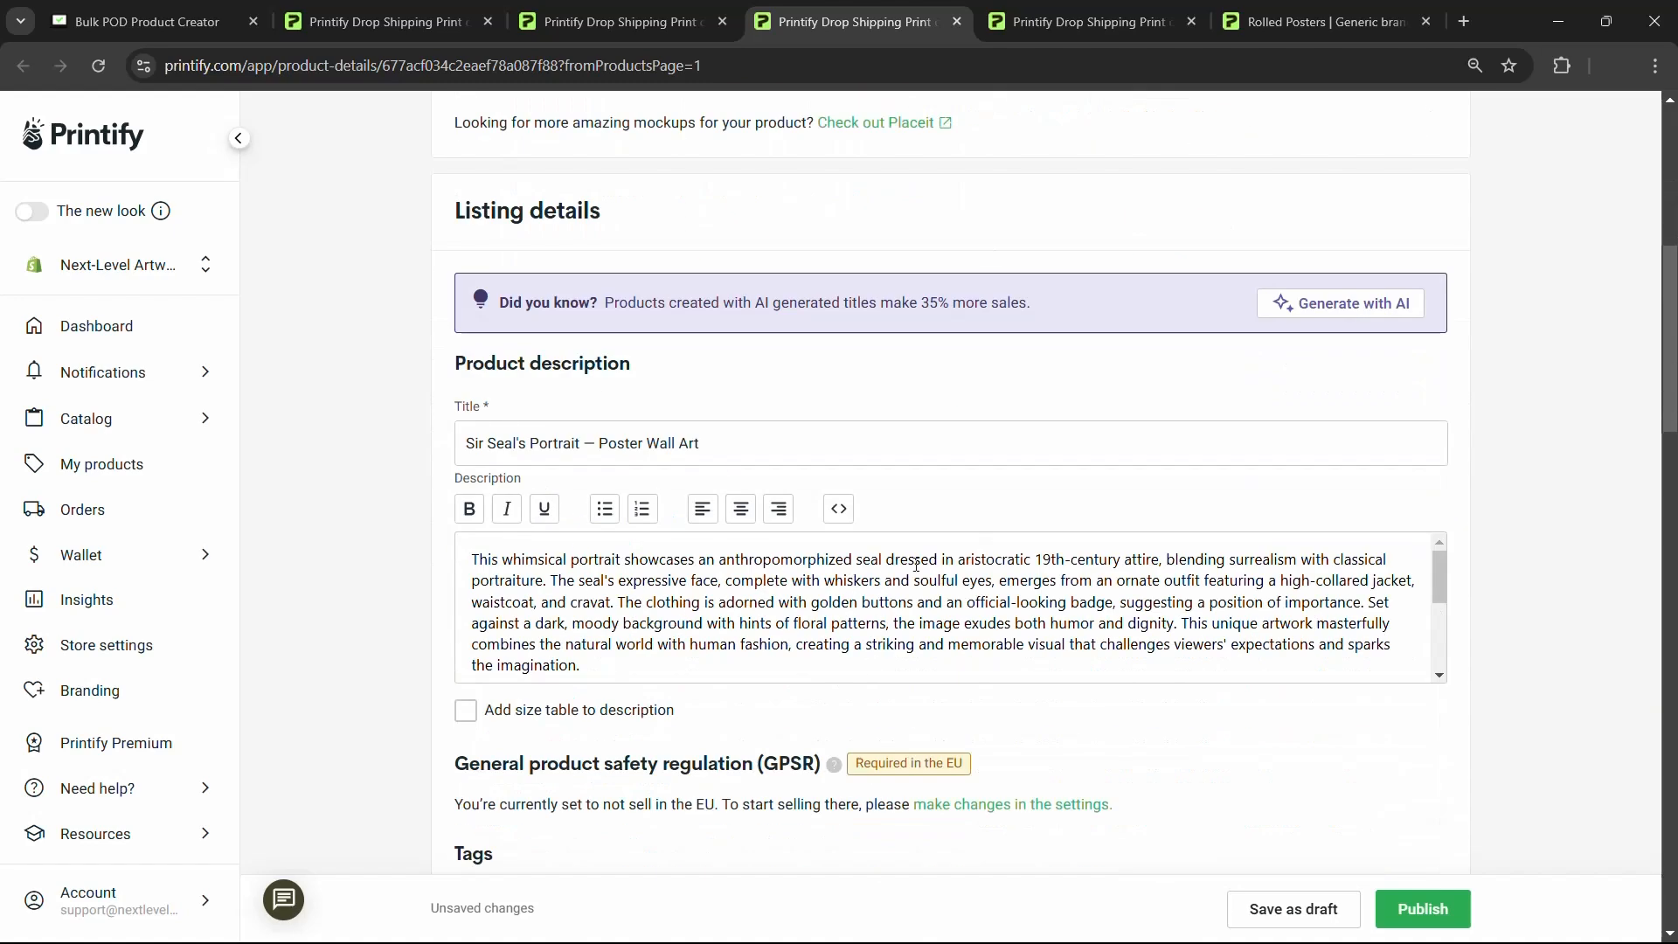
{"action": "scroll", "coordinate": [1082, 540], "scroll_direction": "up", "scroll_amount": 6}
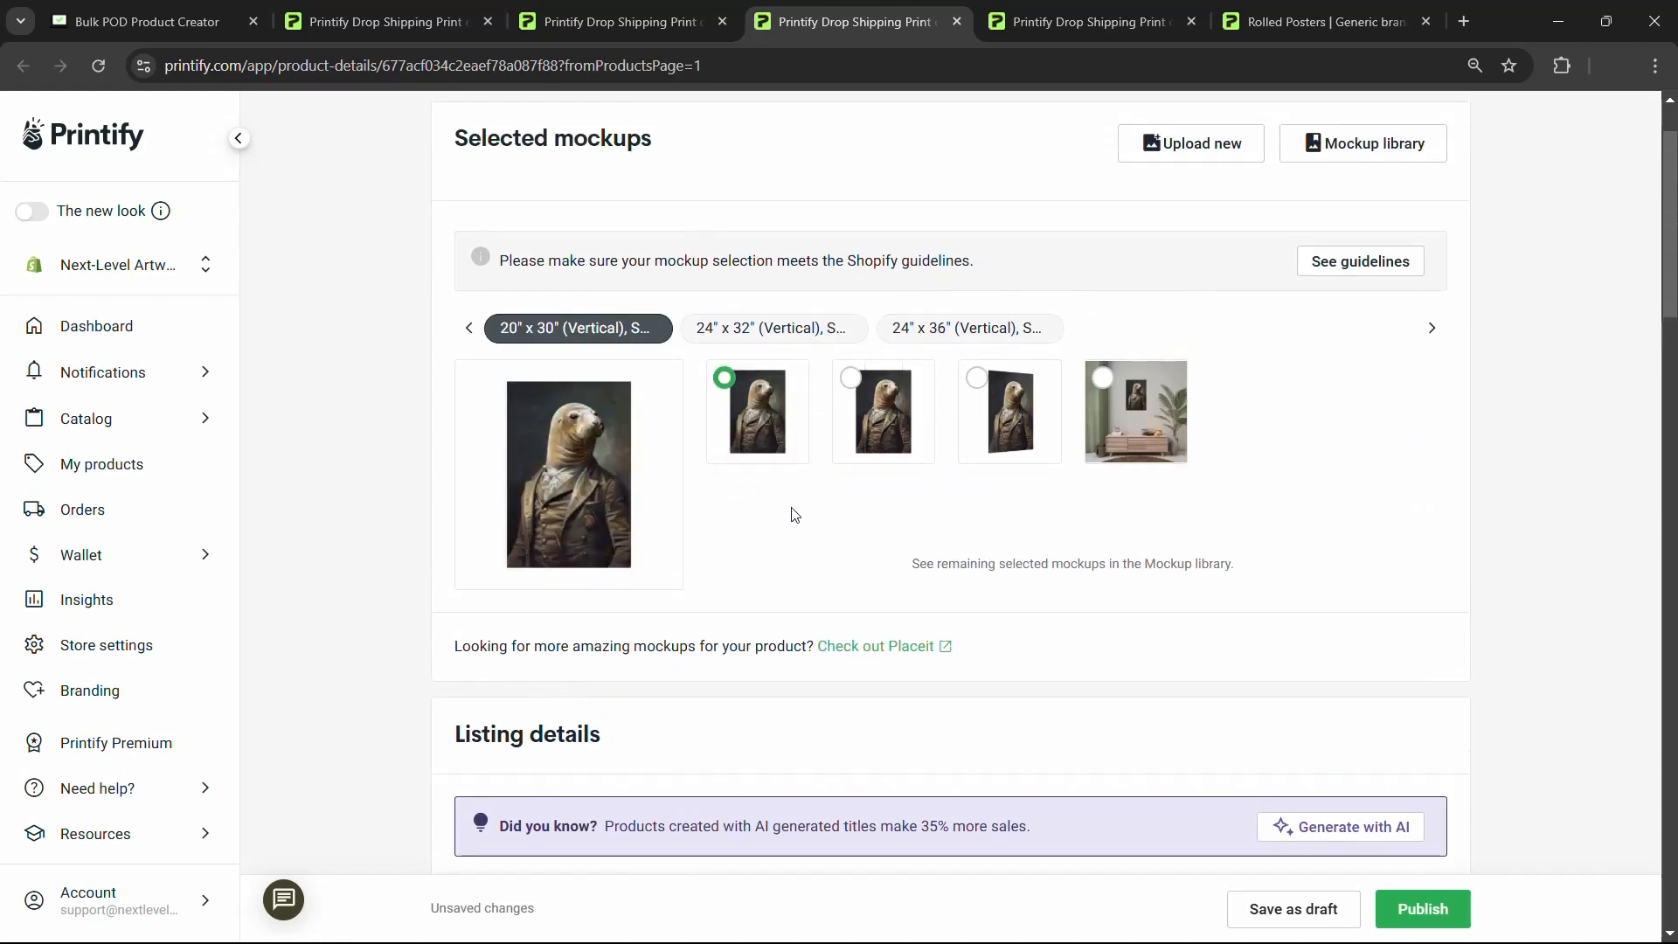
{"action": "scroll", "coordinate": [843, 481], "scroll_direction": "down", "scroll_amount": 6}
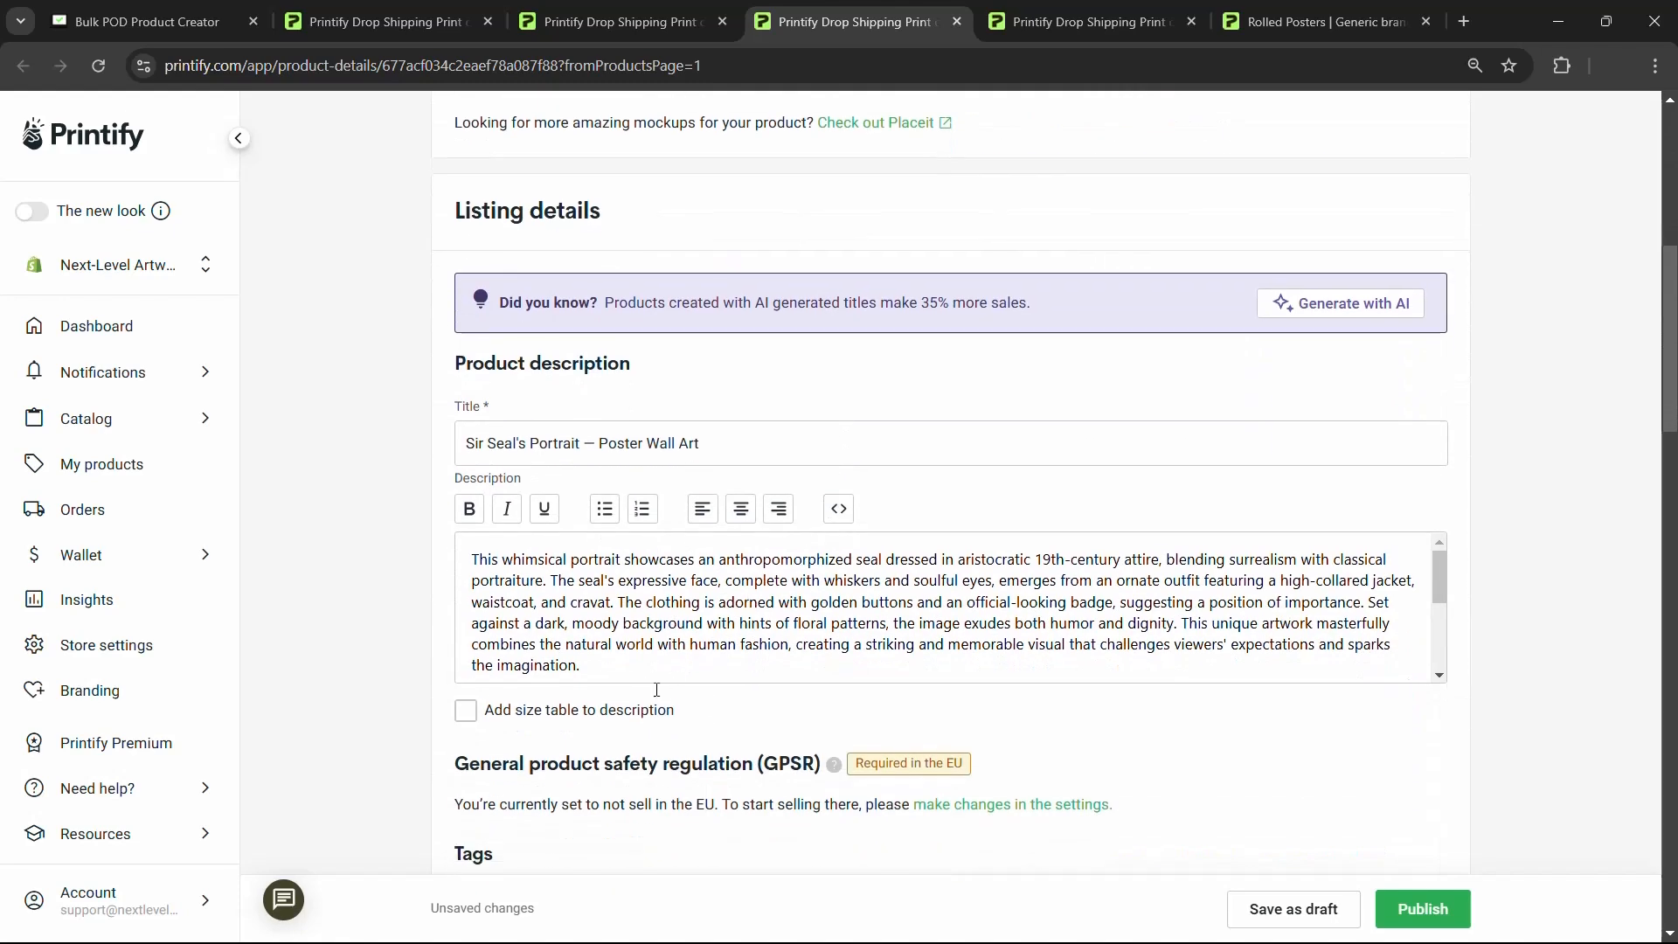
Step: Highlight the AI-written description paragraph of Sir Seal's Portrait, and examine the example product text that follows it
{"action": "left_click_drag", "start_coordinate": [644, 663], "coordinate": [420, 535]}
{"action": "left_click", "coordinate": [721, 671]}
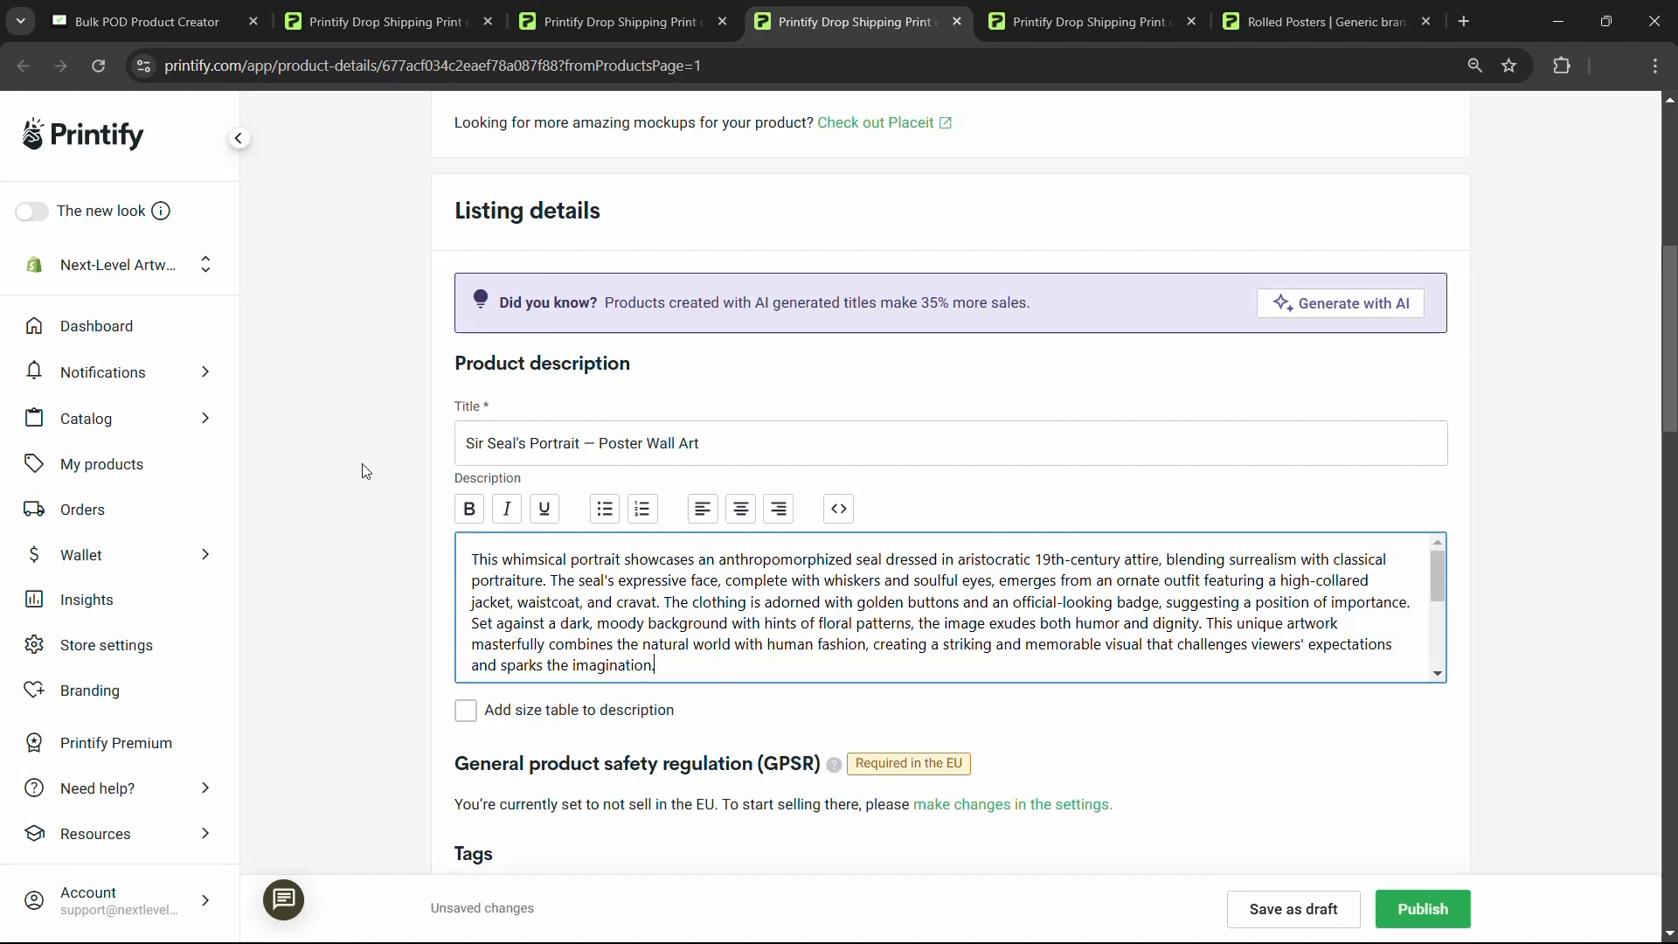
{"action": "scroll", "coordinate": [363, 471], "scroll_direction": "down", "scroll_amount": 2}
{"action": "scroll", "coordinate": [367, 481], "scroll_direction": "up", "scroll_amount": 8}
{"action": "scroll", "coordinate": [366, 486], "scroll_direction": "down", "scroll_amount": 4}
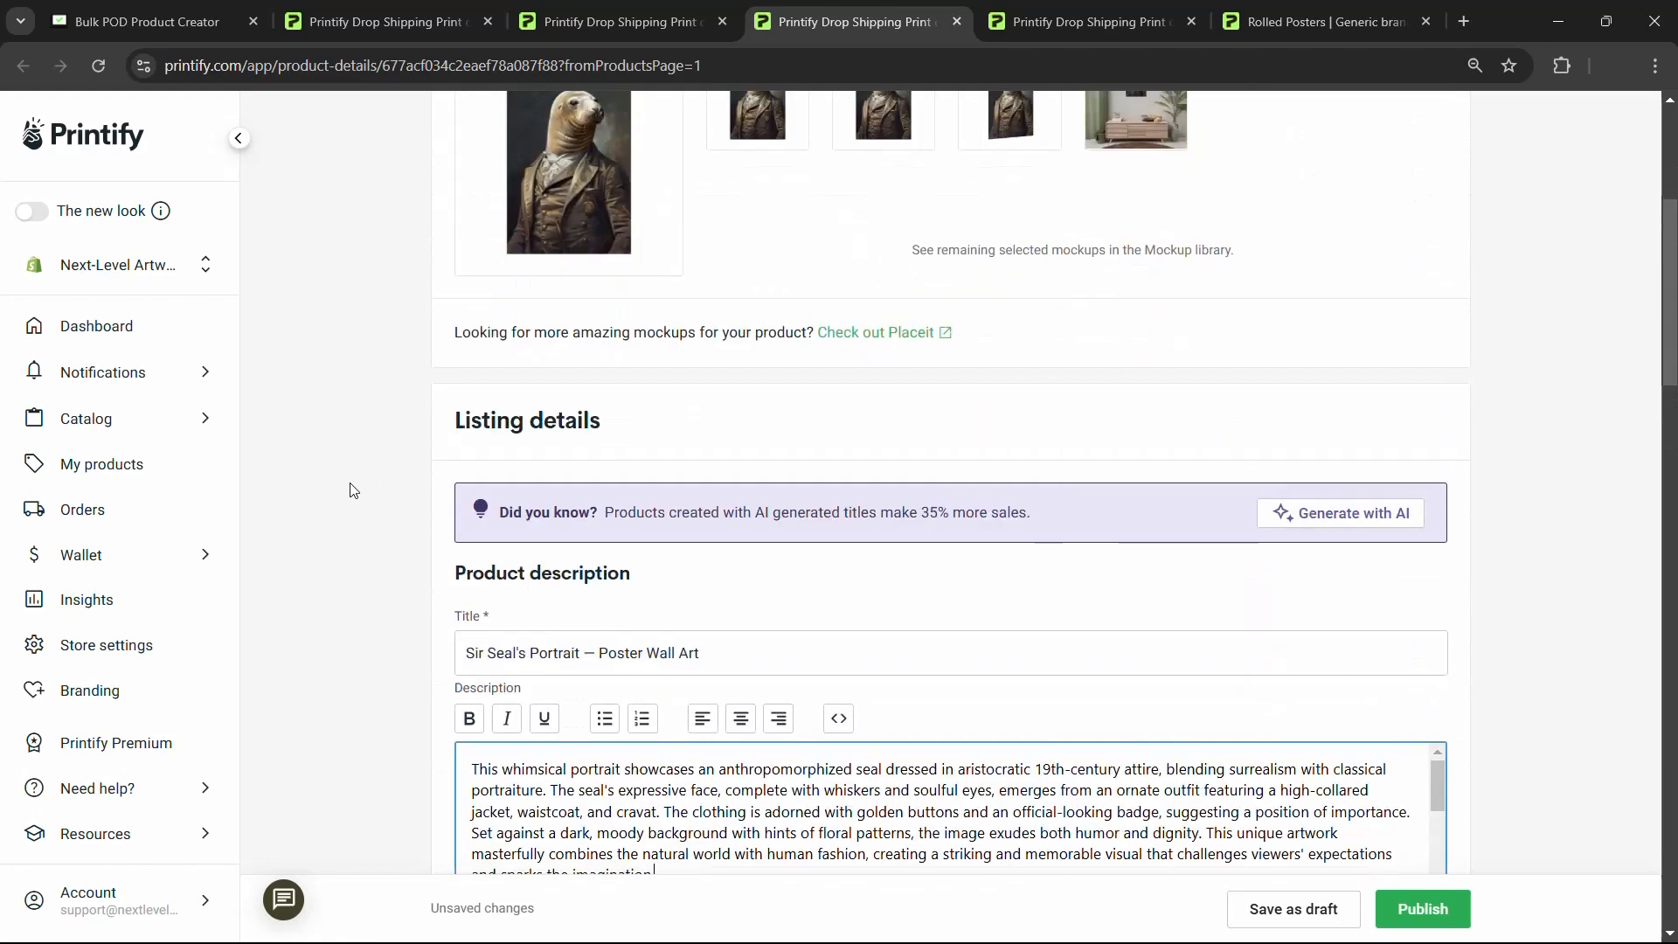
{"action": "scroll", "coordinate": [351, 489], "scroll_direction": "down", "scroll_amount": 3}
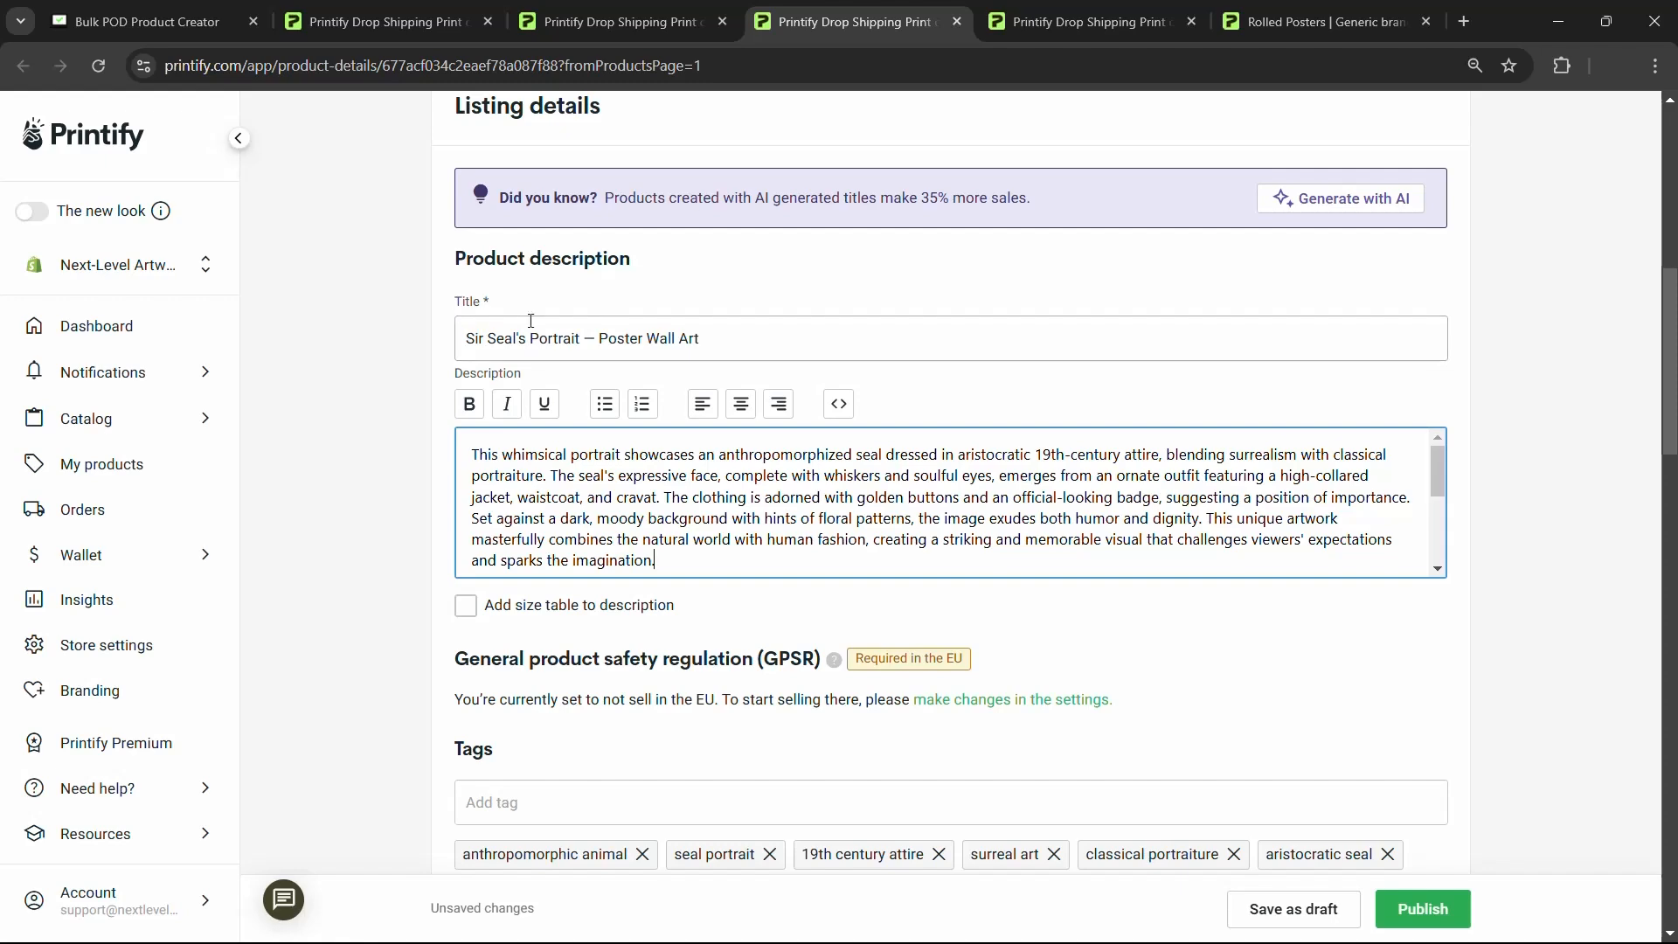
{"action": "scroll", "coordinate": [647, 551], "scroll_direction": "down", "scroll_amount": 5}
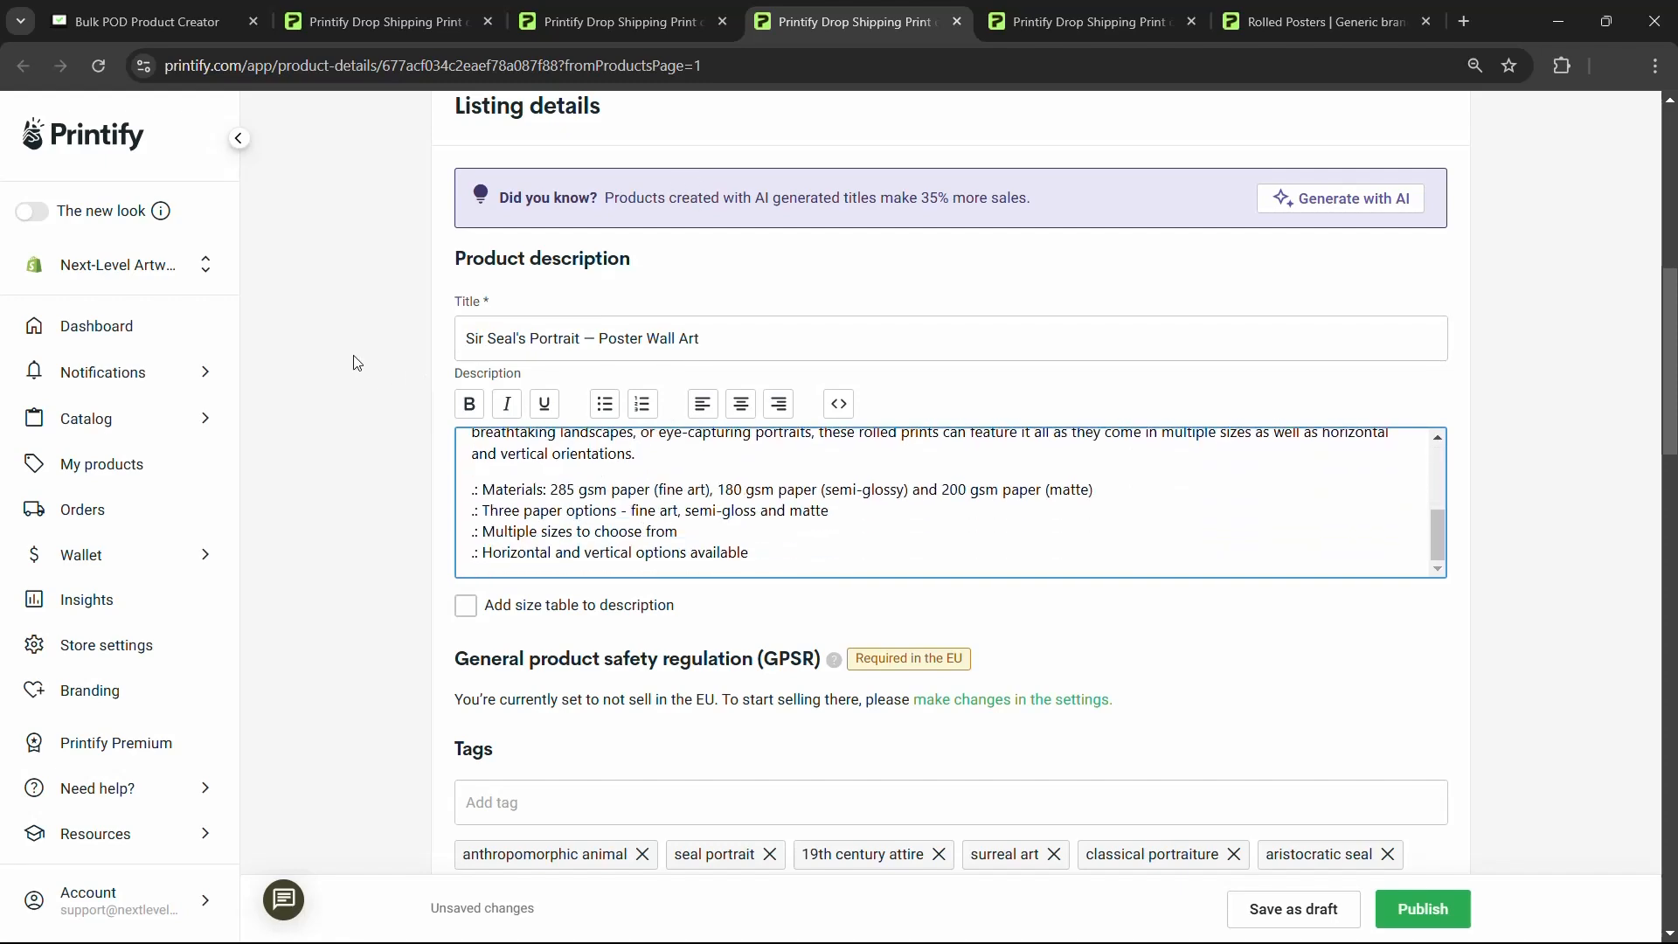
Step: Check the Bulk POD Product Creator settings against the description of the Sir Seal's Portrait listing
{"action": "key", "text": "ctrl+1"}
{"action": "left_click", "coordinate": [809, 7]}
{"action": "scroll", "coordinate": [753, 474], "scroll_direction": "up", "scroll_amount": 5}
{"action": "scroll", "coordinate": [753, 474], "scroll_direction": "down", "scroll_amount": 5}
{"action": "scroll", "coordinate": [754, 474], "scroll_direction": "down", "scroll_amount": 2}
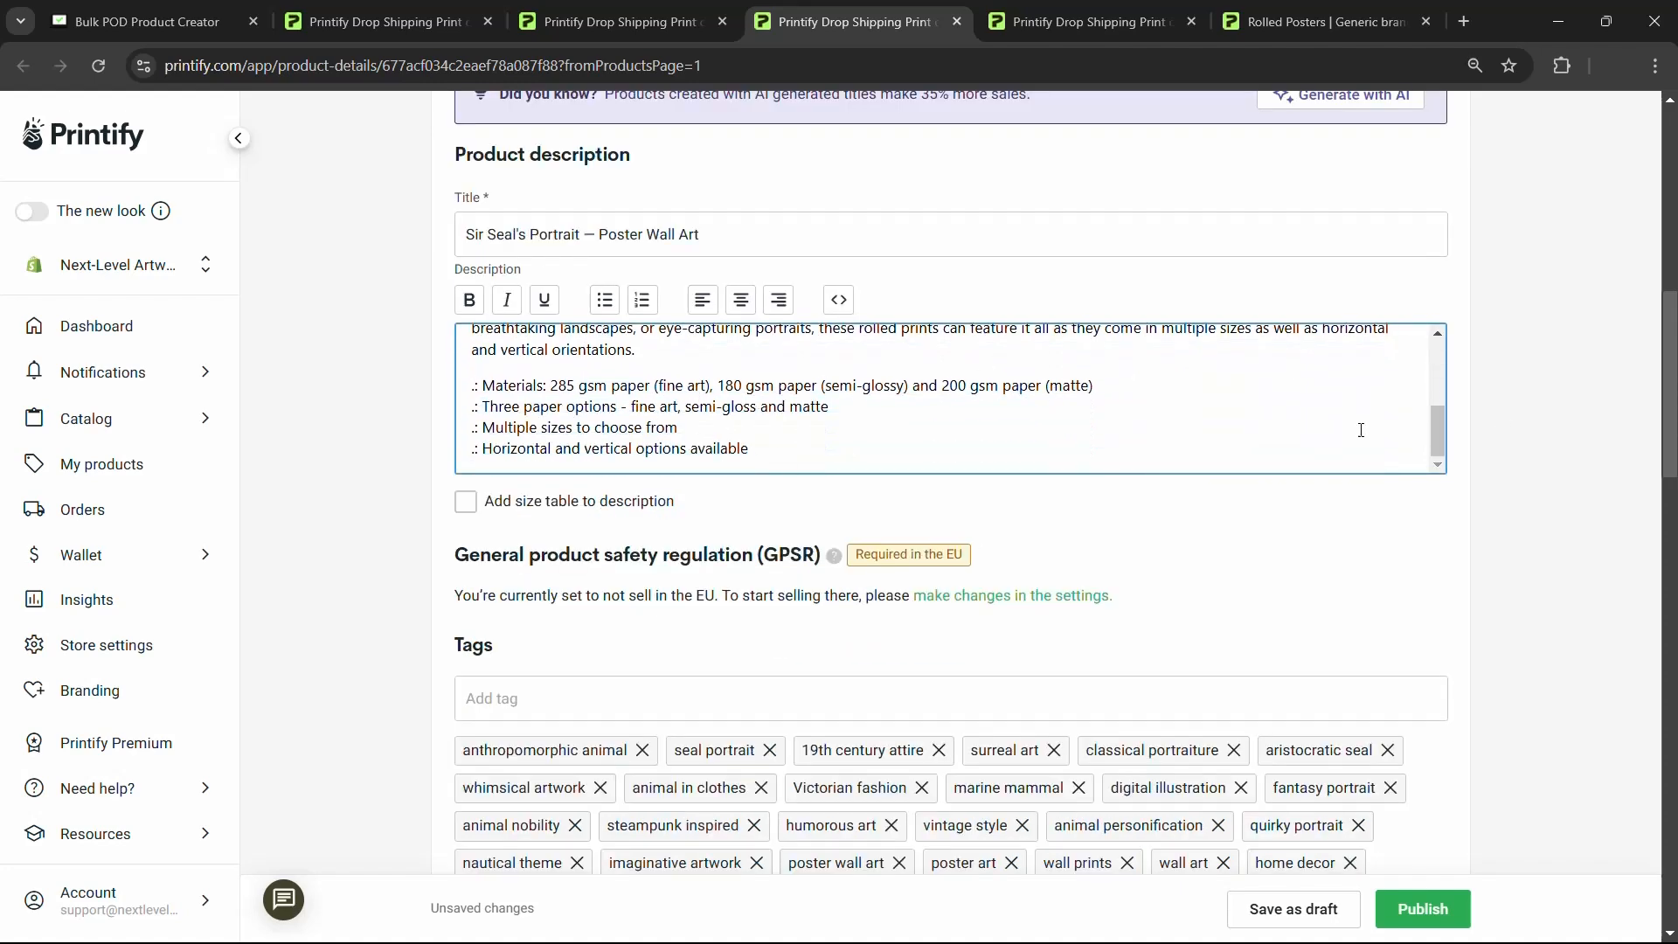
{"action": "scroll", "coordinate": [987, 428], "scroll_direction": "up", "scroll_amount": 2}
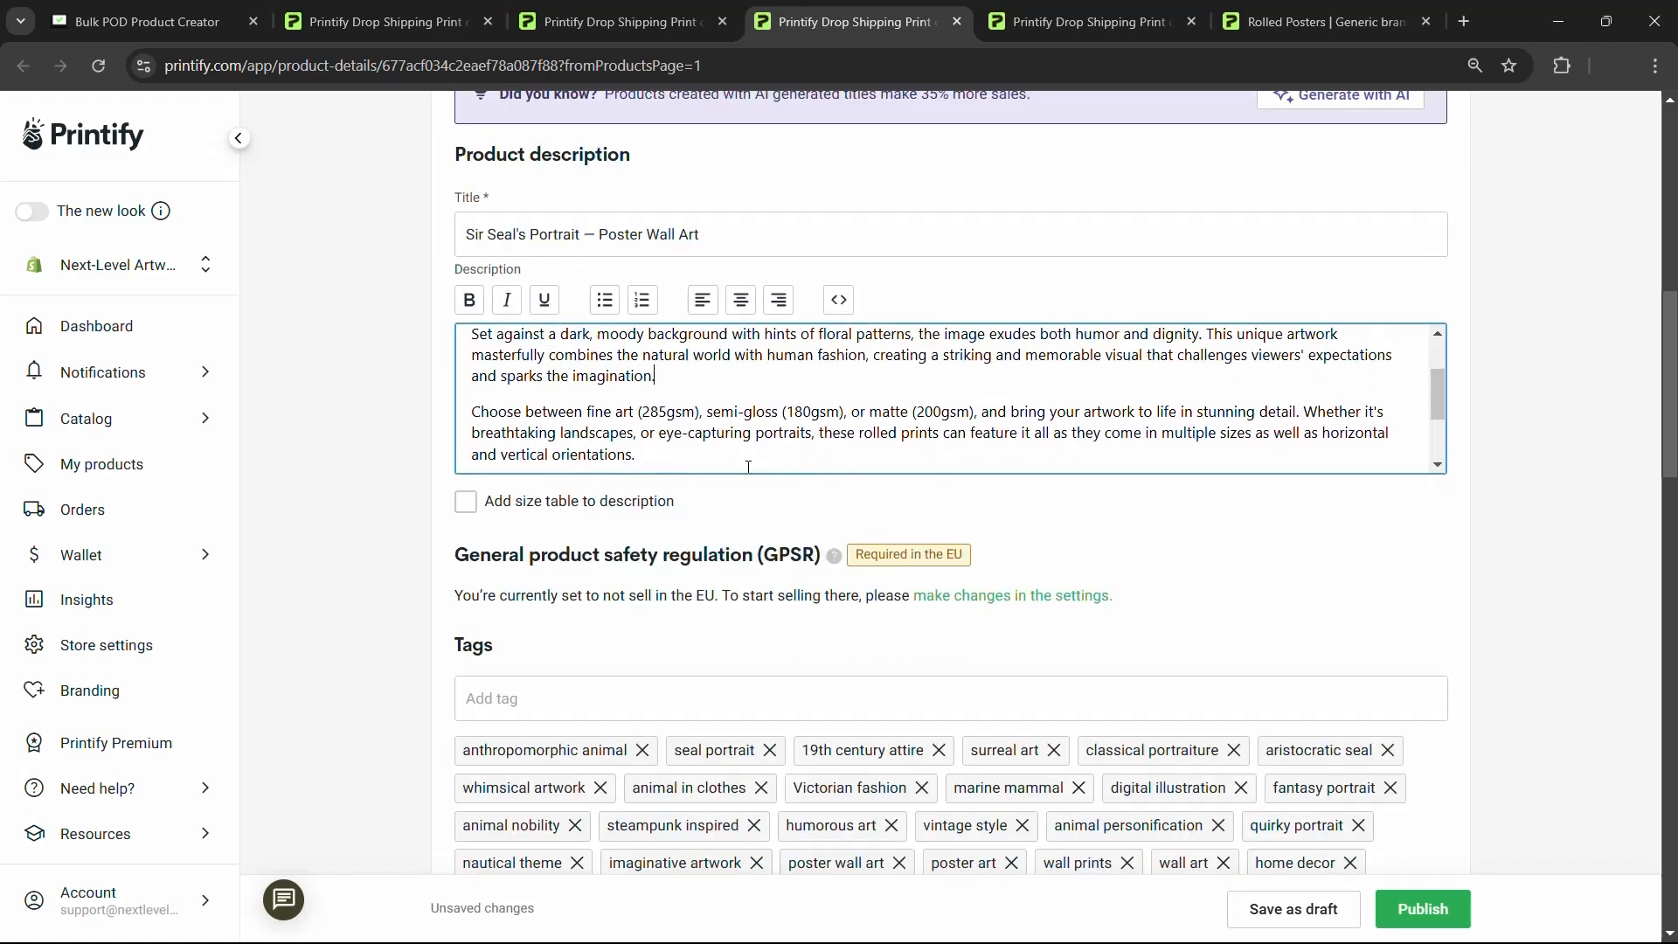
Step: Highlight the paper options paragraph and the AI-written opening paragraph to tell the two description parts apart
{"action": "left_click_drag", "start_coordinate": [748, 467], "coordinate": [448, 420]}
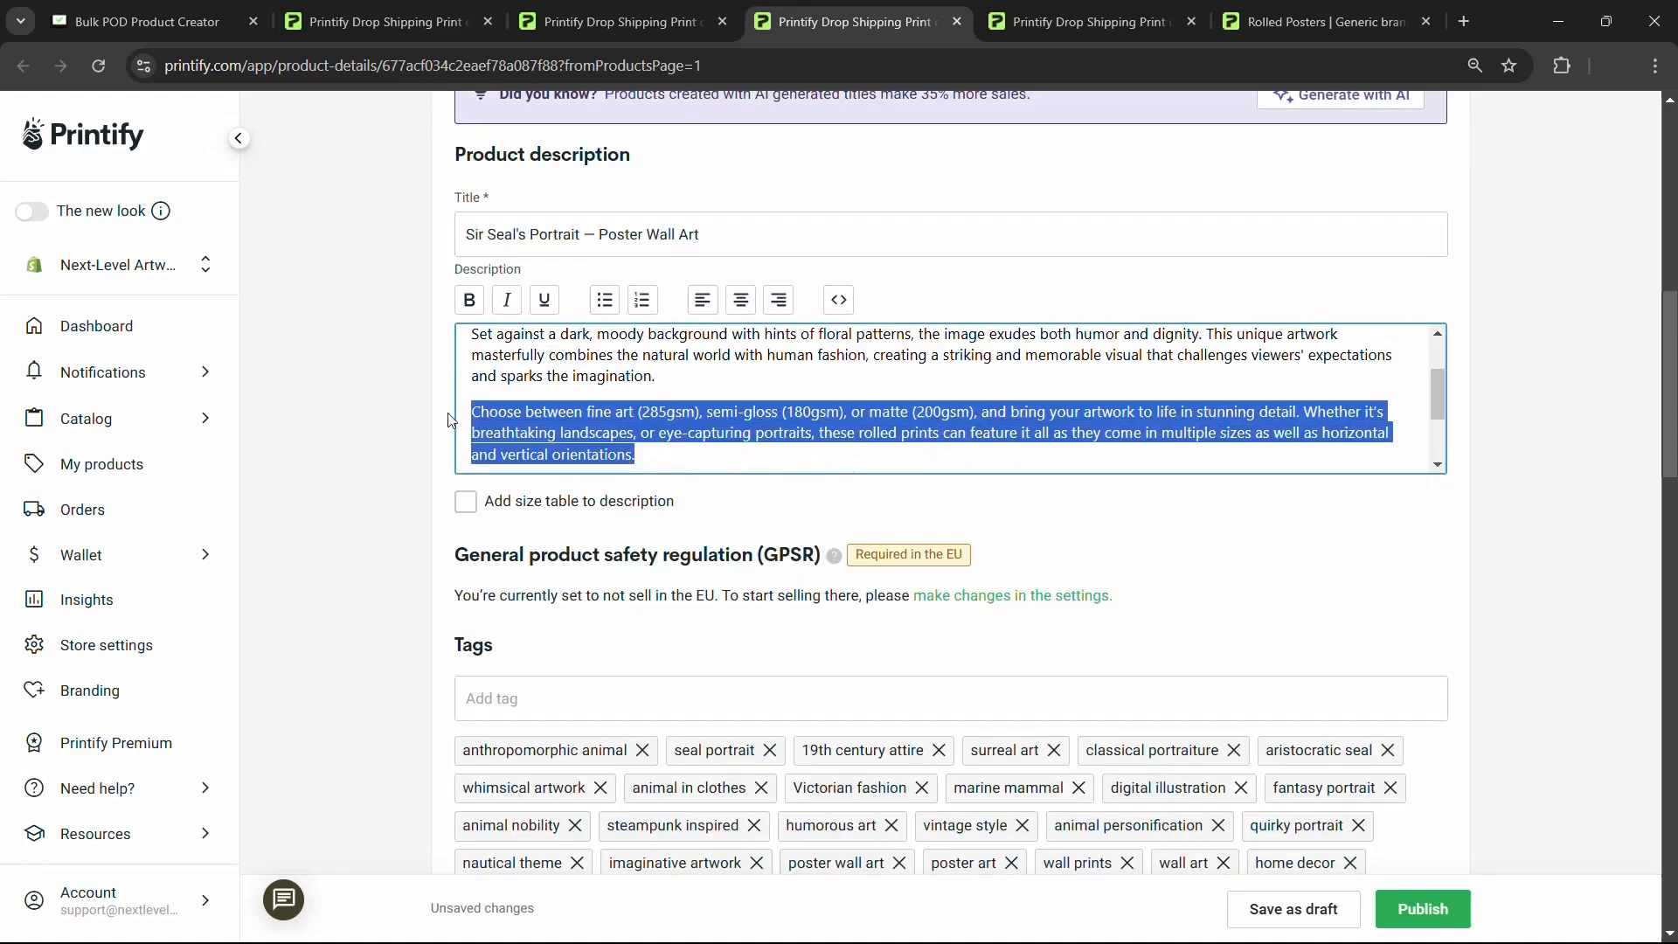
{"action": "left_click", "coordinate": [703, 385]}
{"action": "scroll", "coordinate": [704, 384], "scroll_direction": "up", "scroll_amount": 2}
{"action": "left_click_drag", "start_coordinate": [657, 456], "coordinate": [401, 320]}
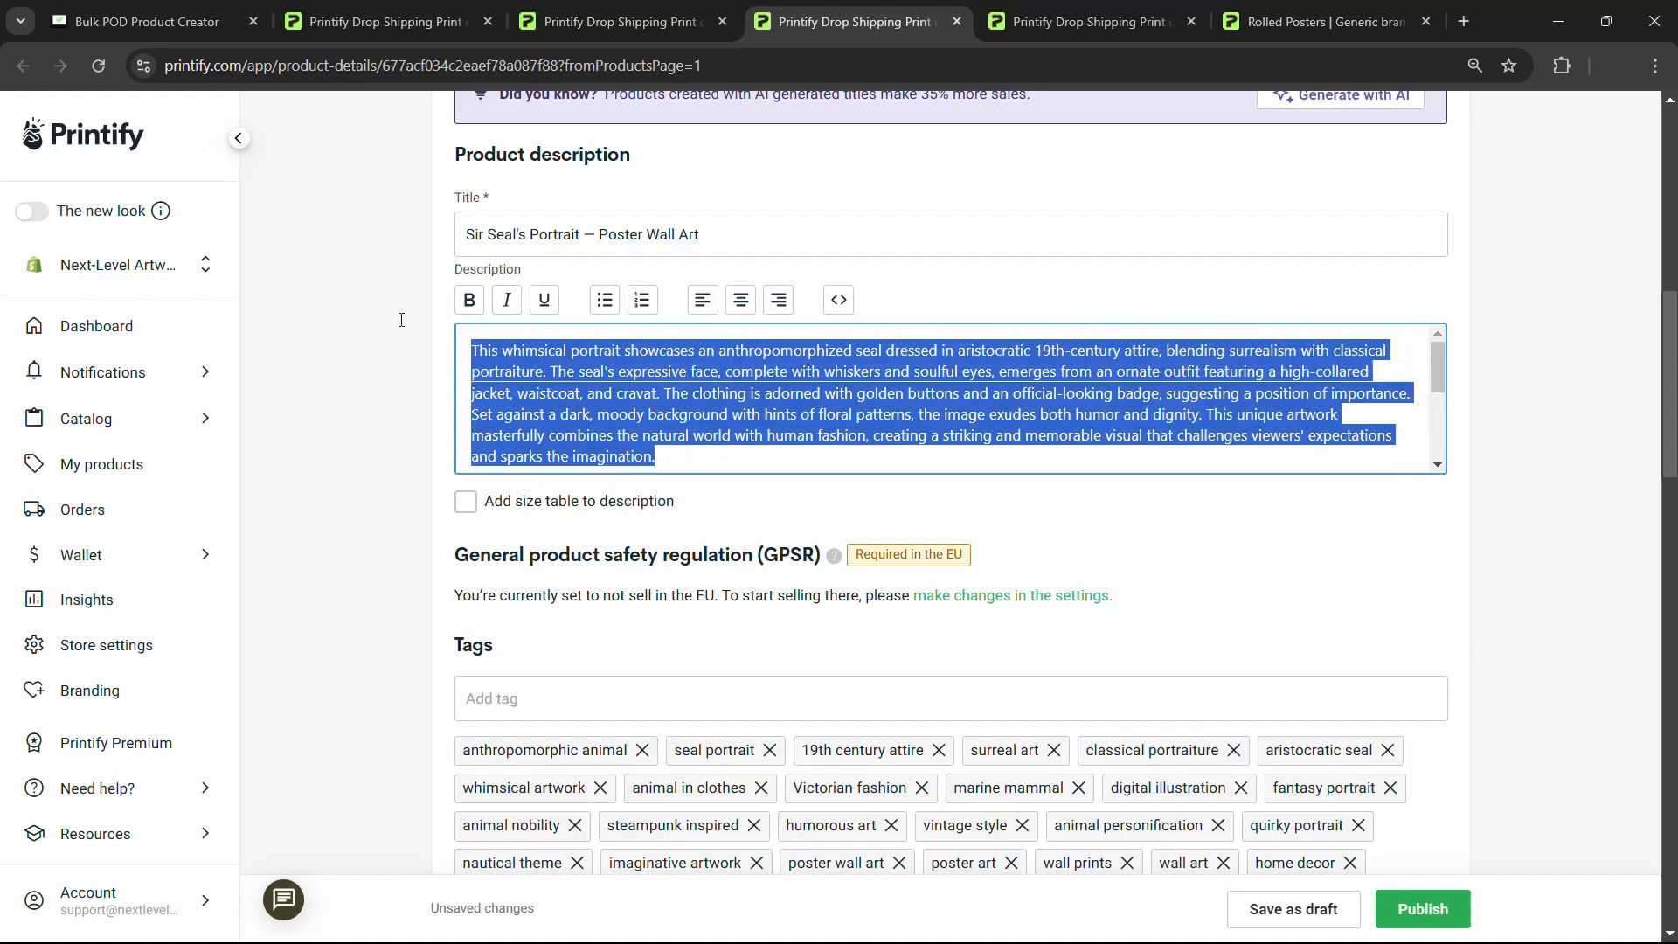
{"action": "left_click", "coordinate": [753, 458]}
Step: Switch to the Bovine Aristocrat listing and examine its title, mockups, description and tags
{"action": "key", "text": "ctrl+Tab"}
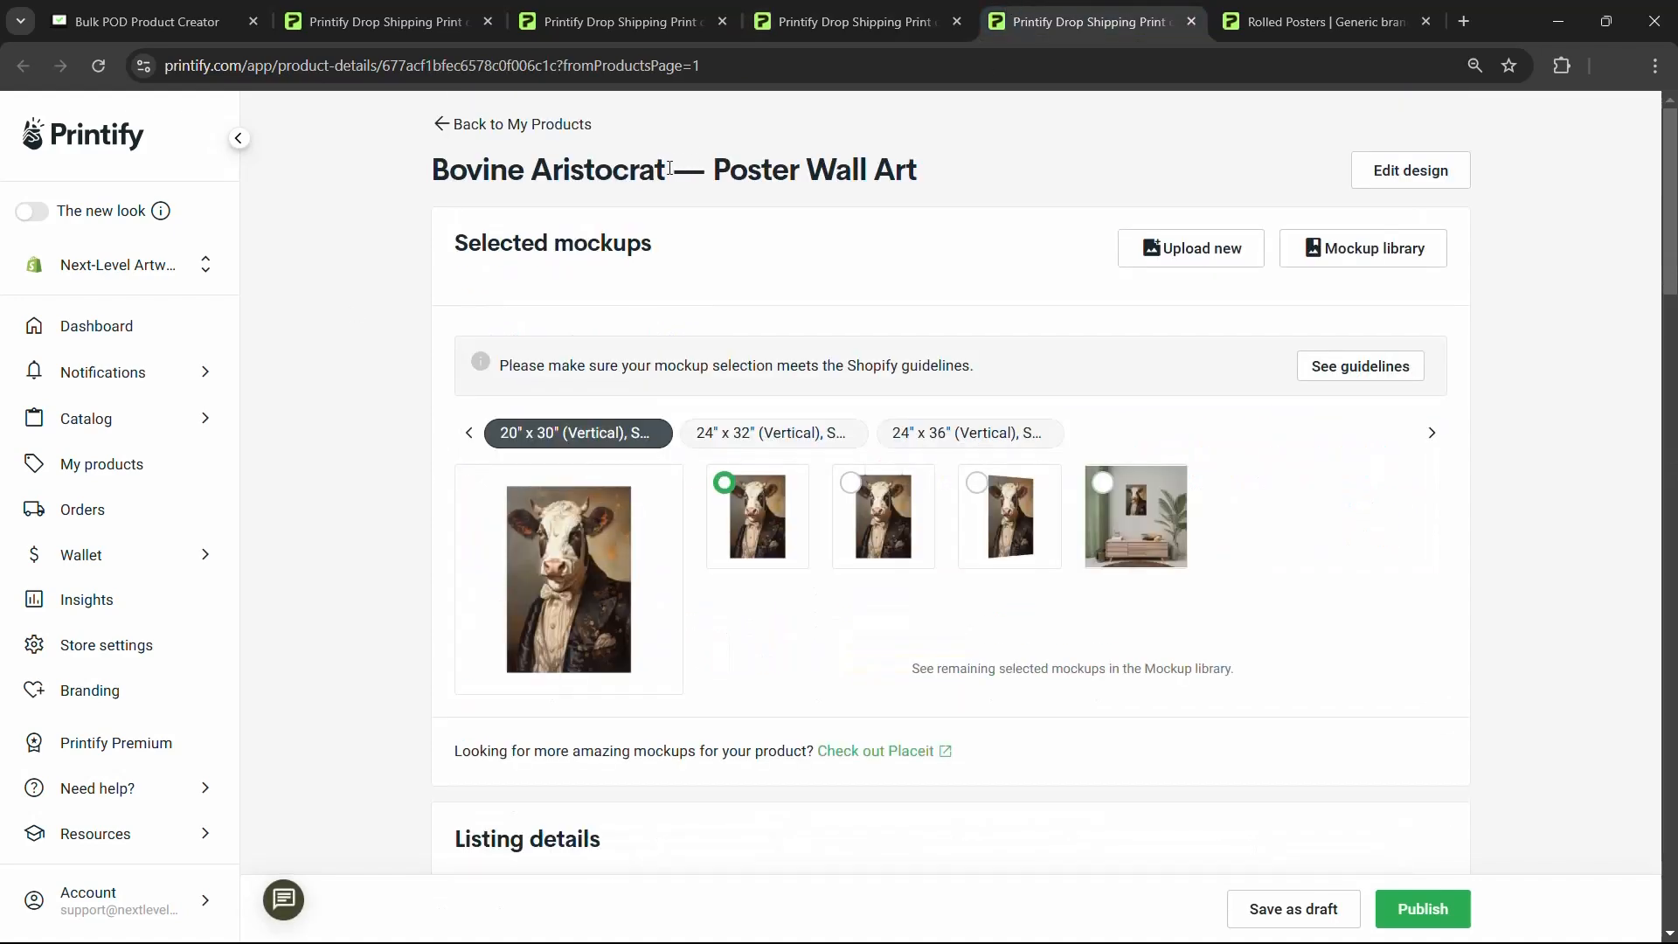
{"action": "left_click_drag", "start_coordinate": [670, 169], "coordinate": [432, 169]}
{"action": "scroll", "coordinate": [635, 389], "scroll_direction": "down", "scroll_amount": 3}
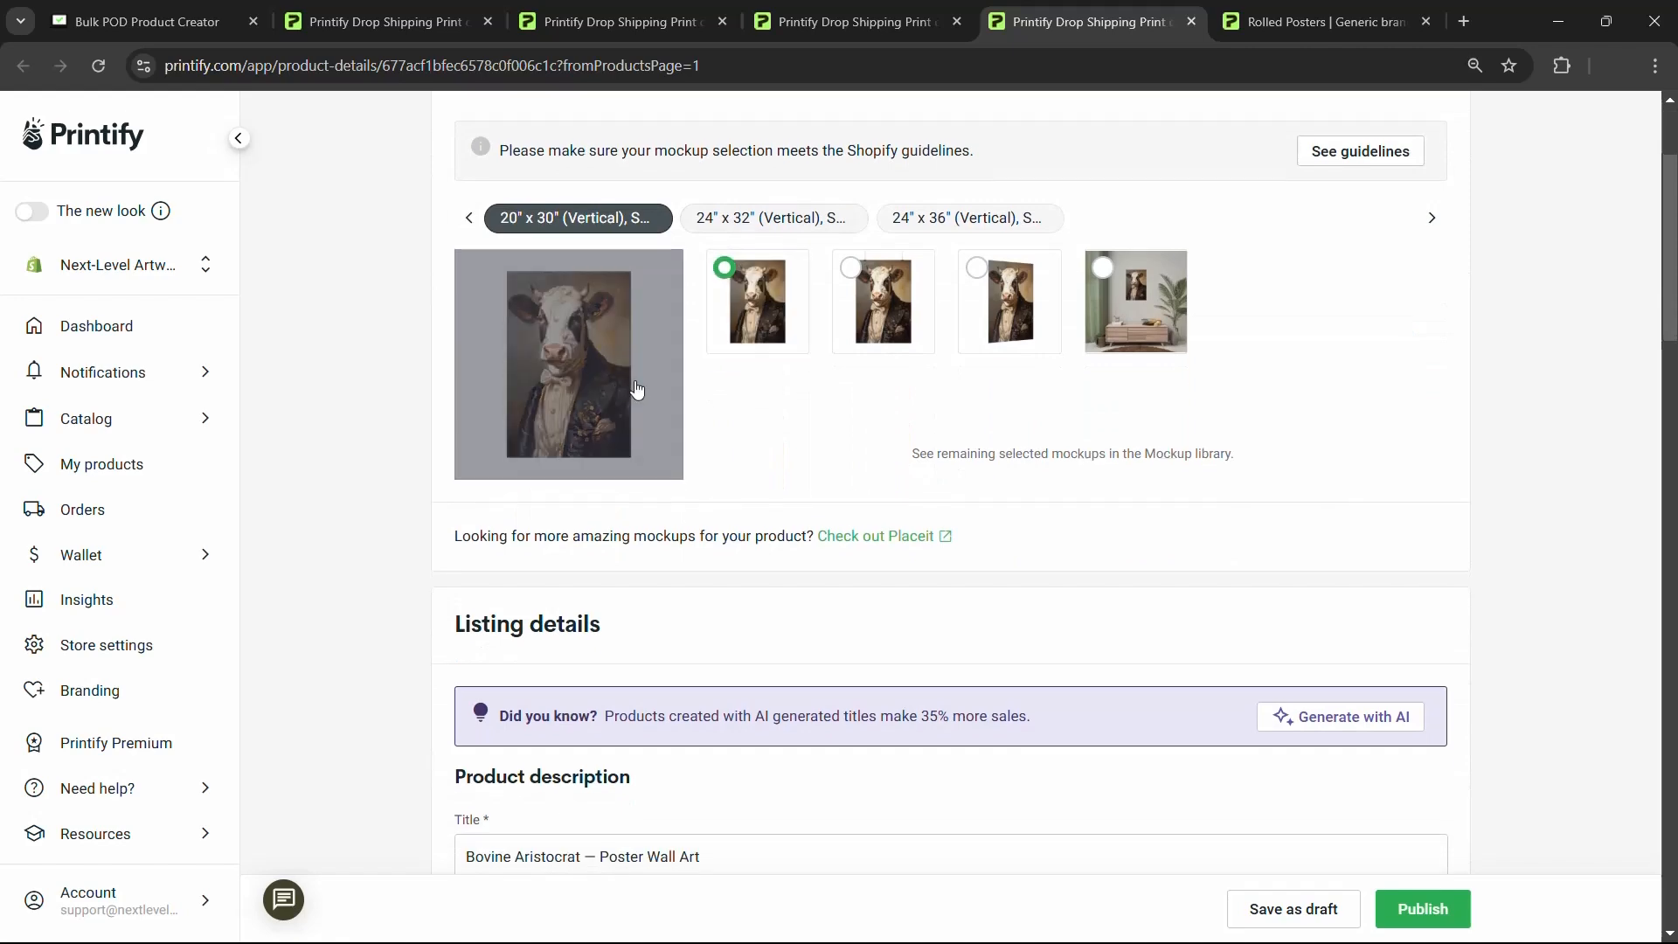
{"action": "scroll", "coordinate": [635, 389], "scroll_direction": "down", "scroll_amount": 4}
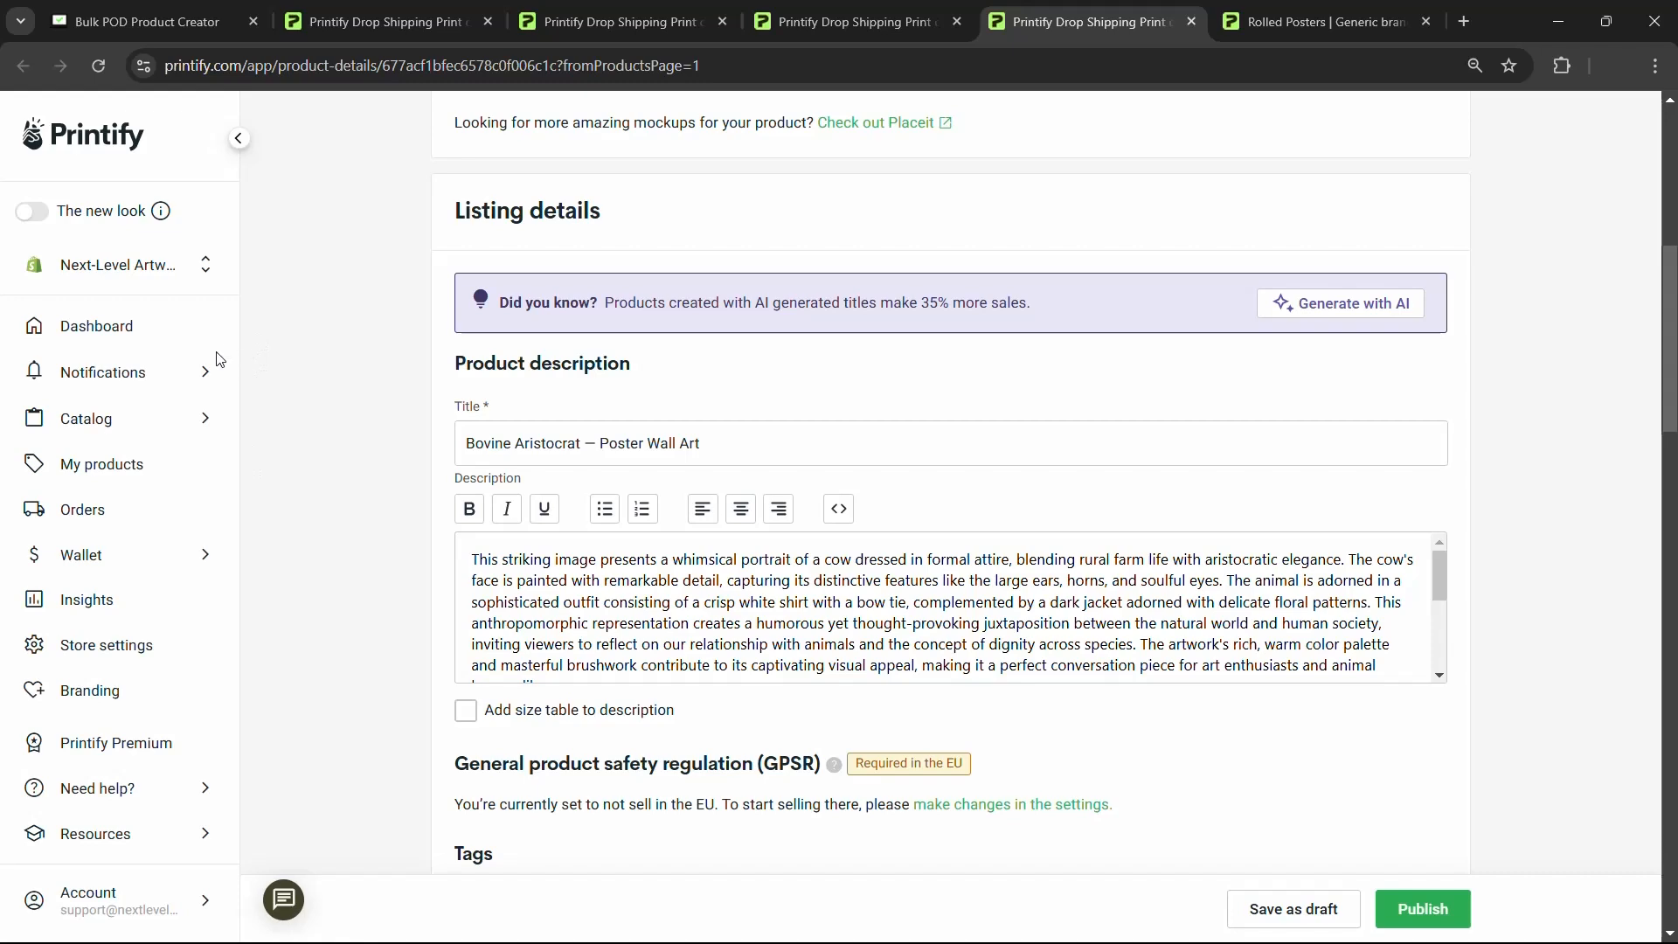
{"action": "scroll", "coordinate": [337, 364], "scroll_direction": "up", "scroll_amount": 3}
{"action": "scroll", "coordinate": [352, 350], "scroll_direction": "down", "scroll_amount": 8}
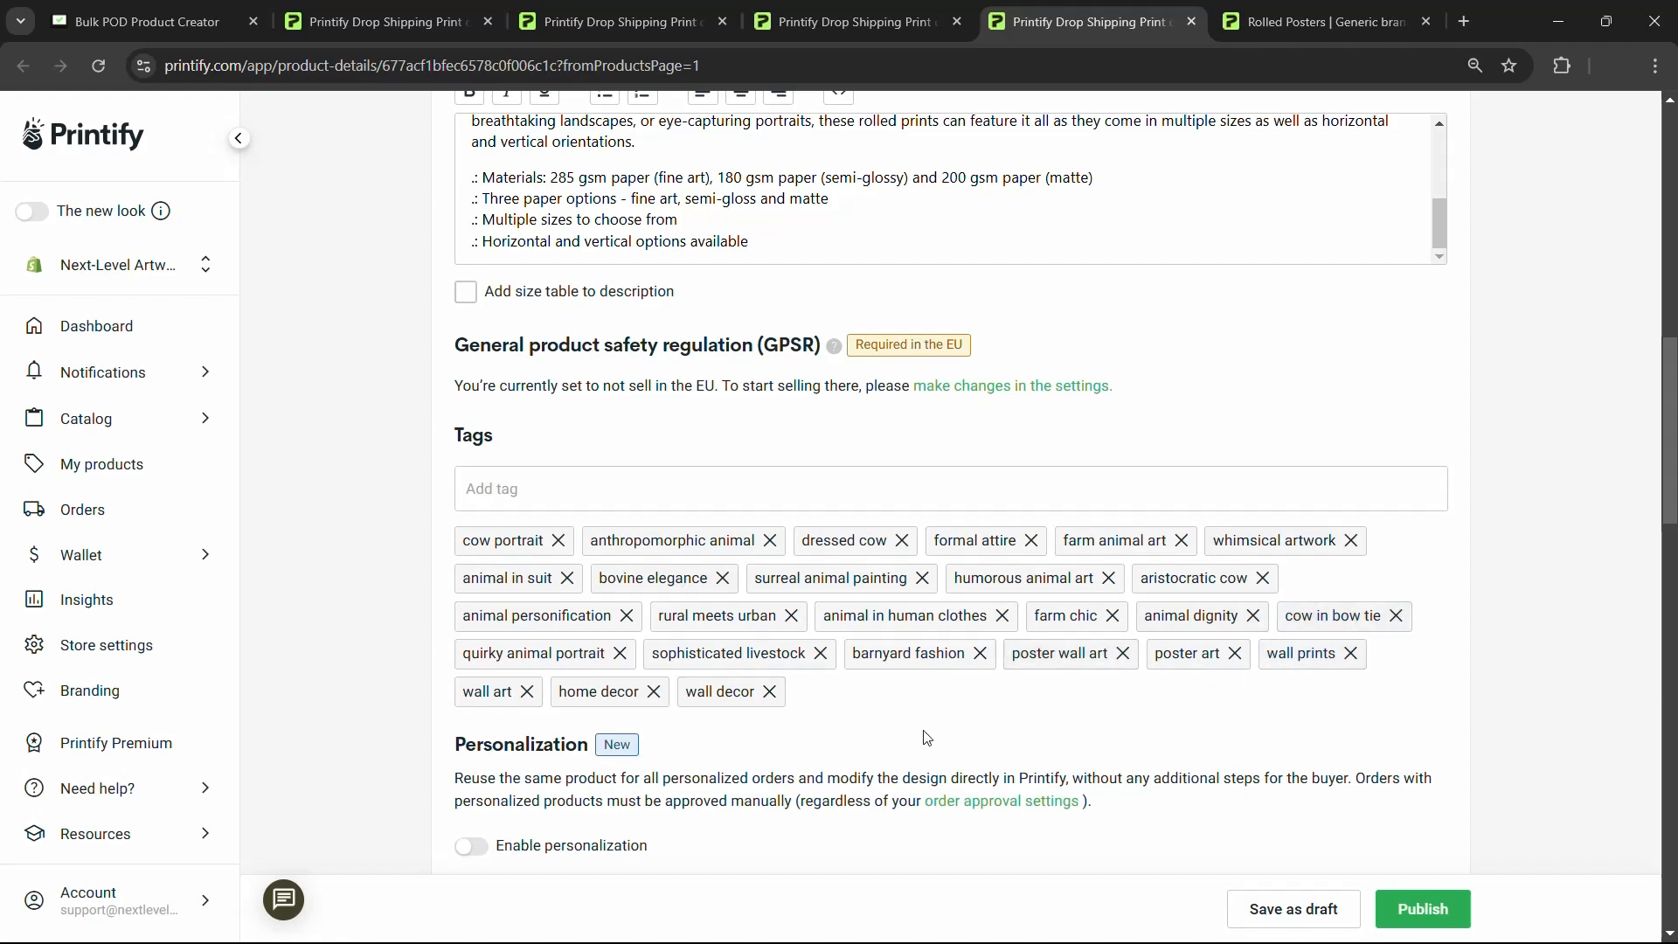
Step: Inspect the retail prices of the three Bovine Aristocrat size variants, and return to the listing's title and mockups
{"action": "scroll", "coordinate": [946, 661], "scroll_direction": "down", "scroll_amount": 12}
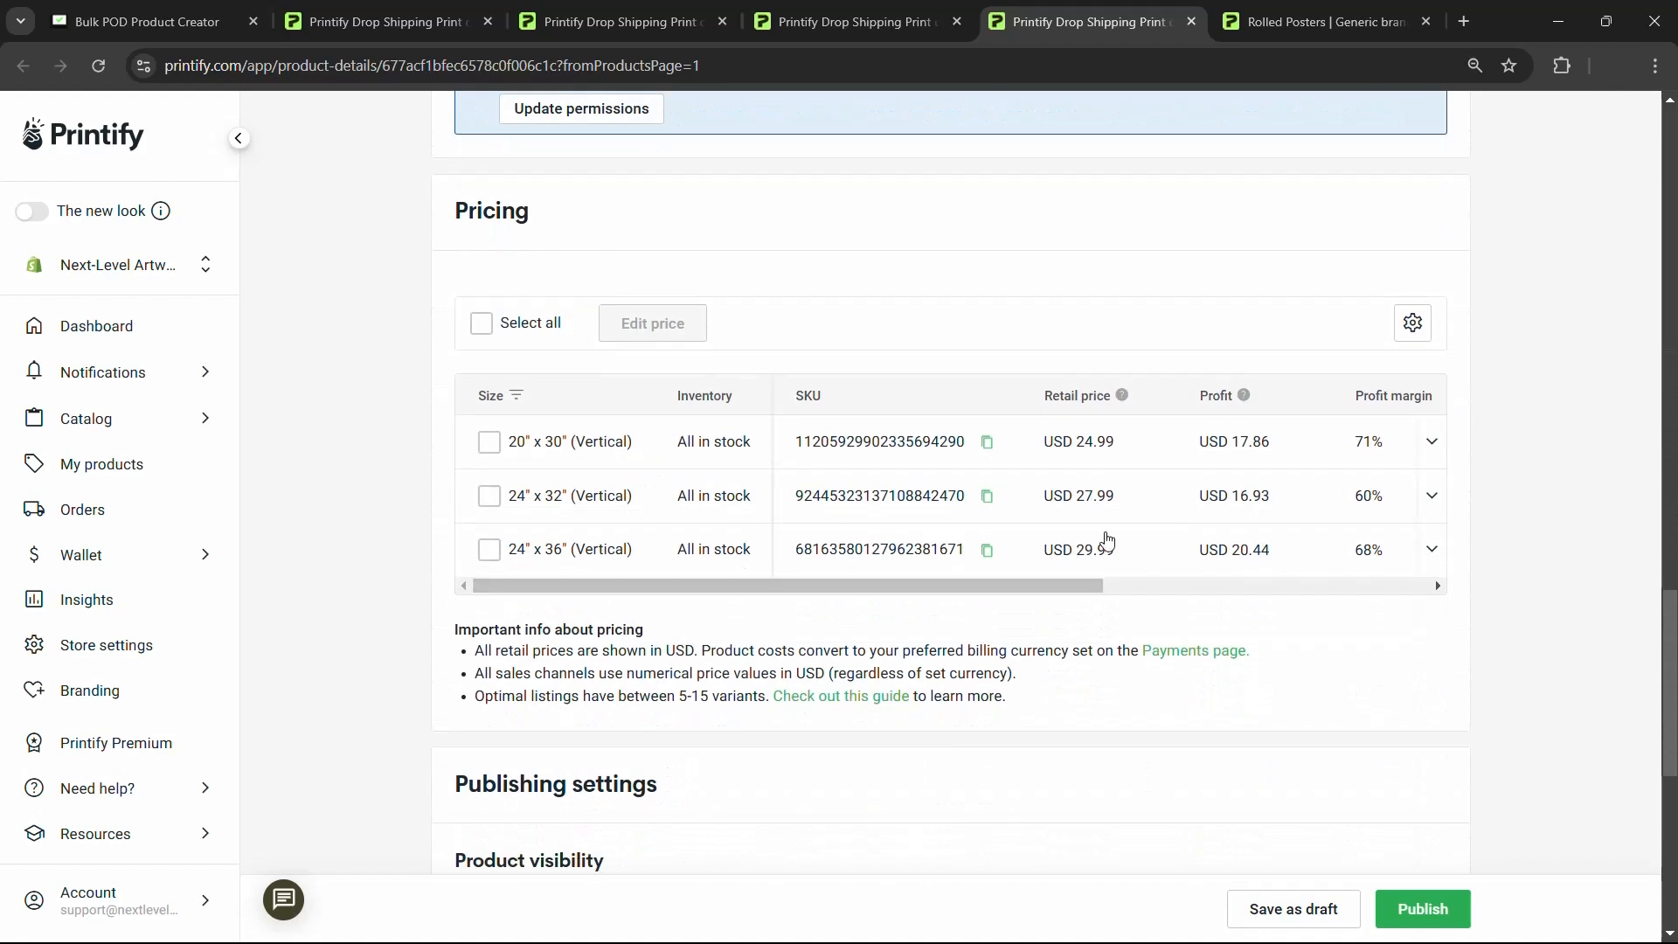
{"action": "left_click", "coordinate": [1101, 495]}
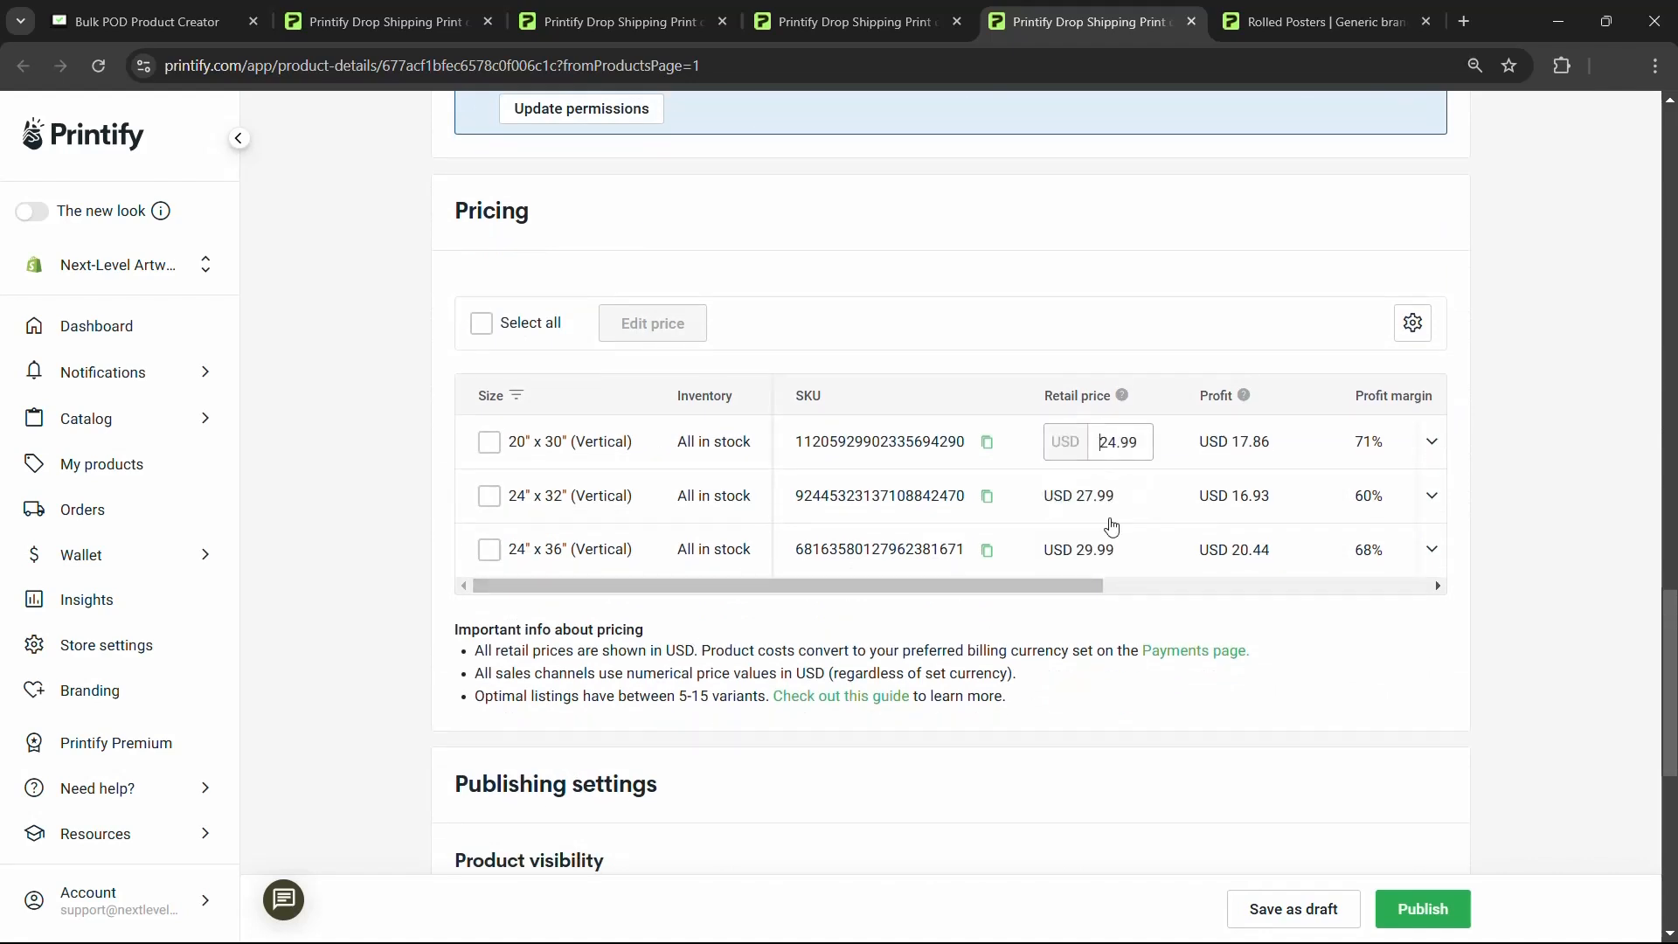
{"action": "left_click", "coordinate": [1100, 541]}
{"action": "left_click", "coordinate": [1110, 498]}
{"action": "left_click", "coordinate": [1108, 440]}
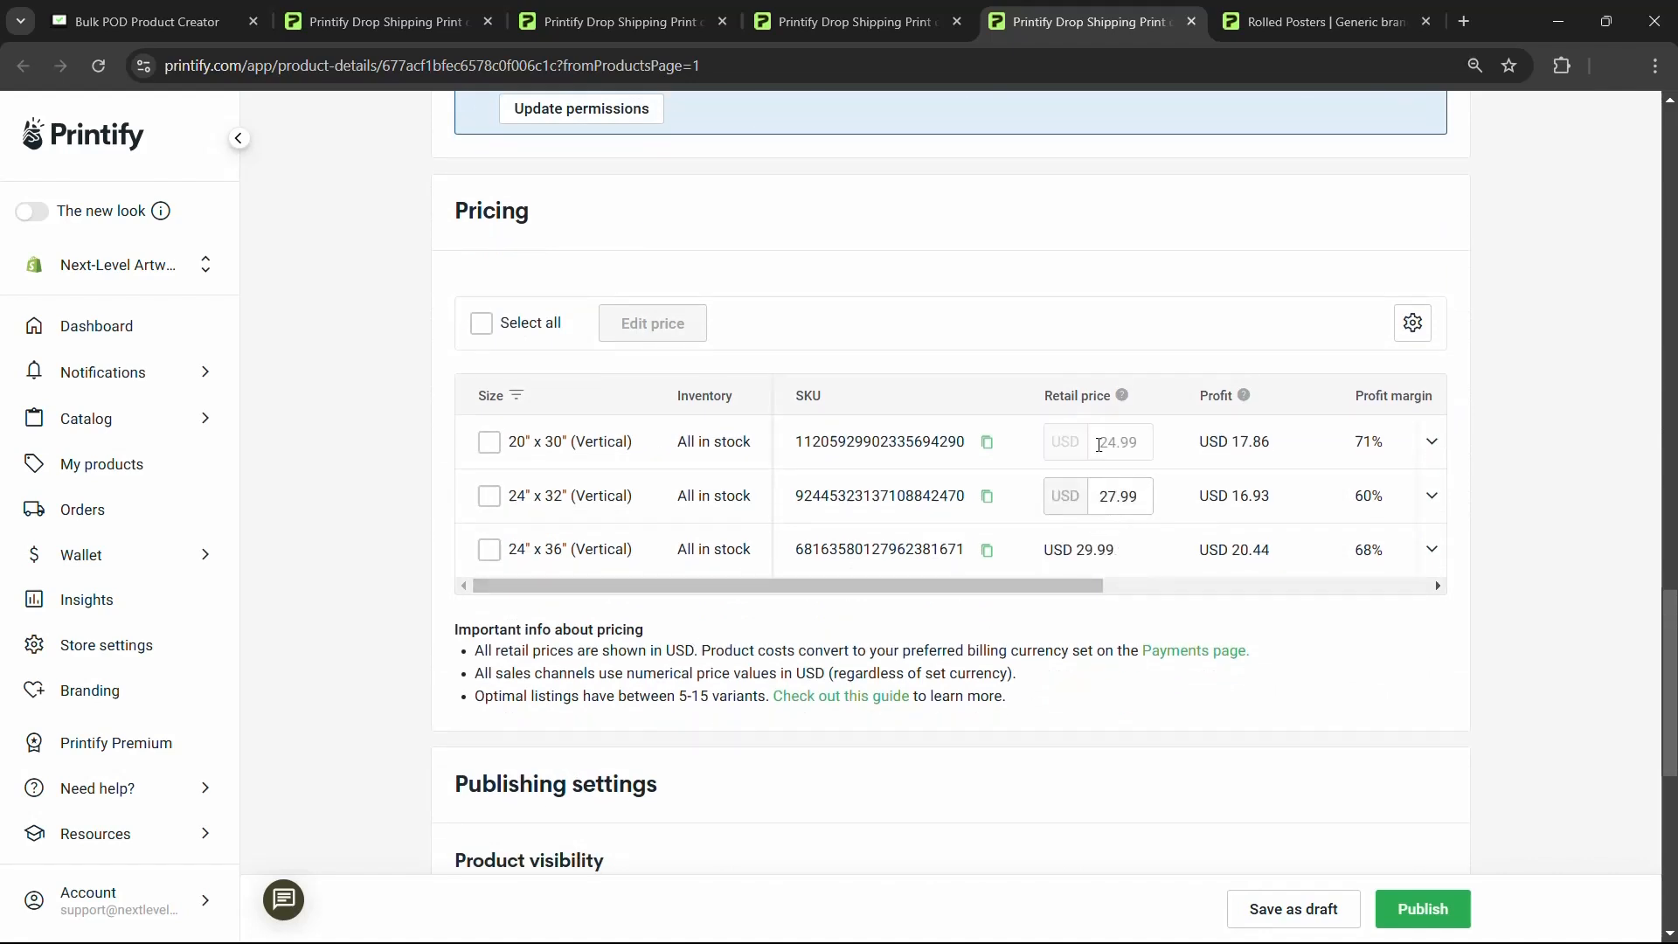
{"action": "left_click", "coordinate": [413, 414]}
{"action": "scroll", "coordinate": [413, 414], "scroll_direction": "up", "scroll_amount": 18}
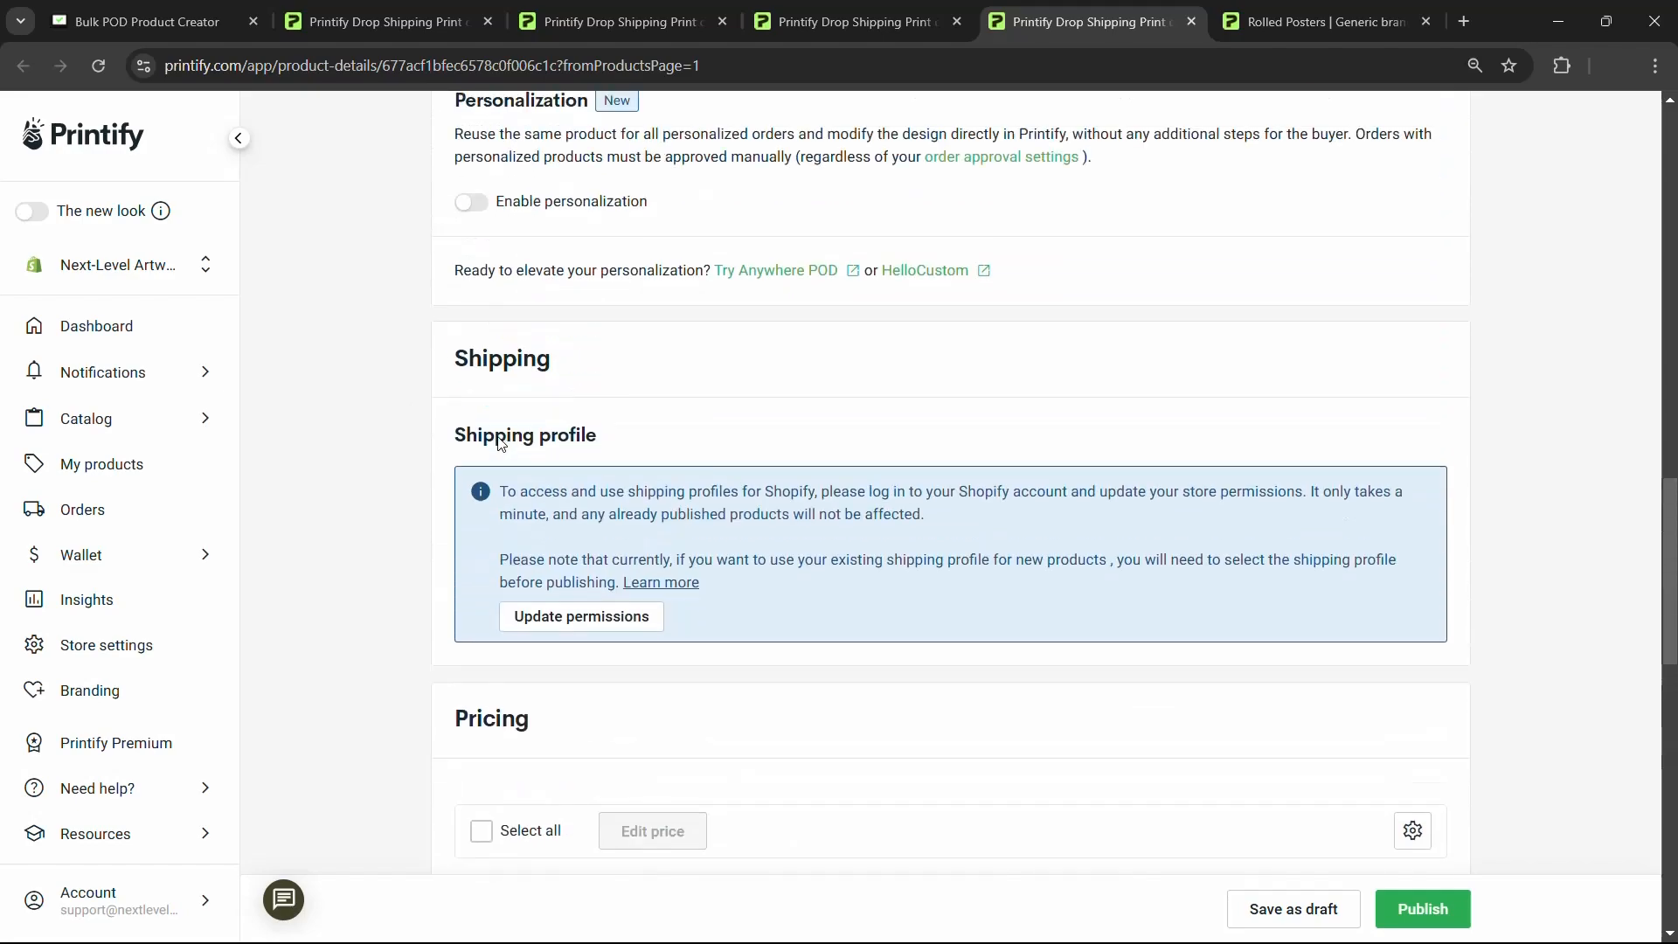
{"action": "scroll", "coordinate": [945, 437], "scroll_direction": "up", "scroll_amount": 6}
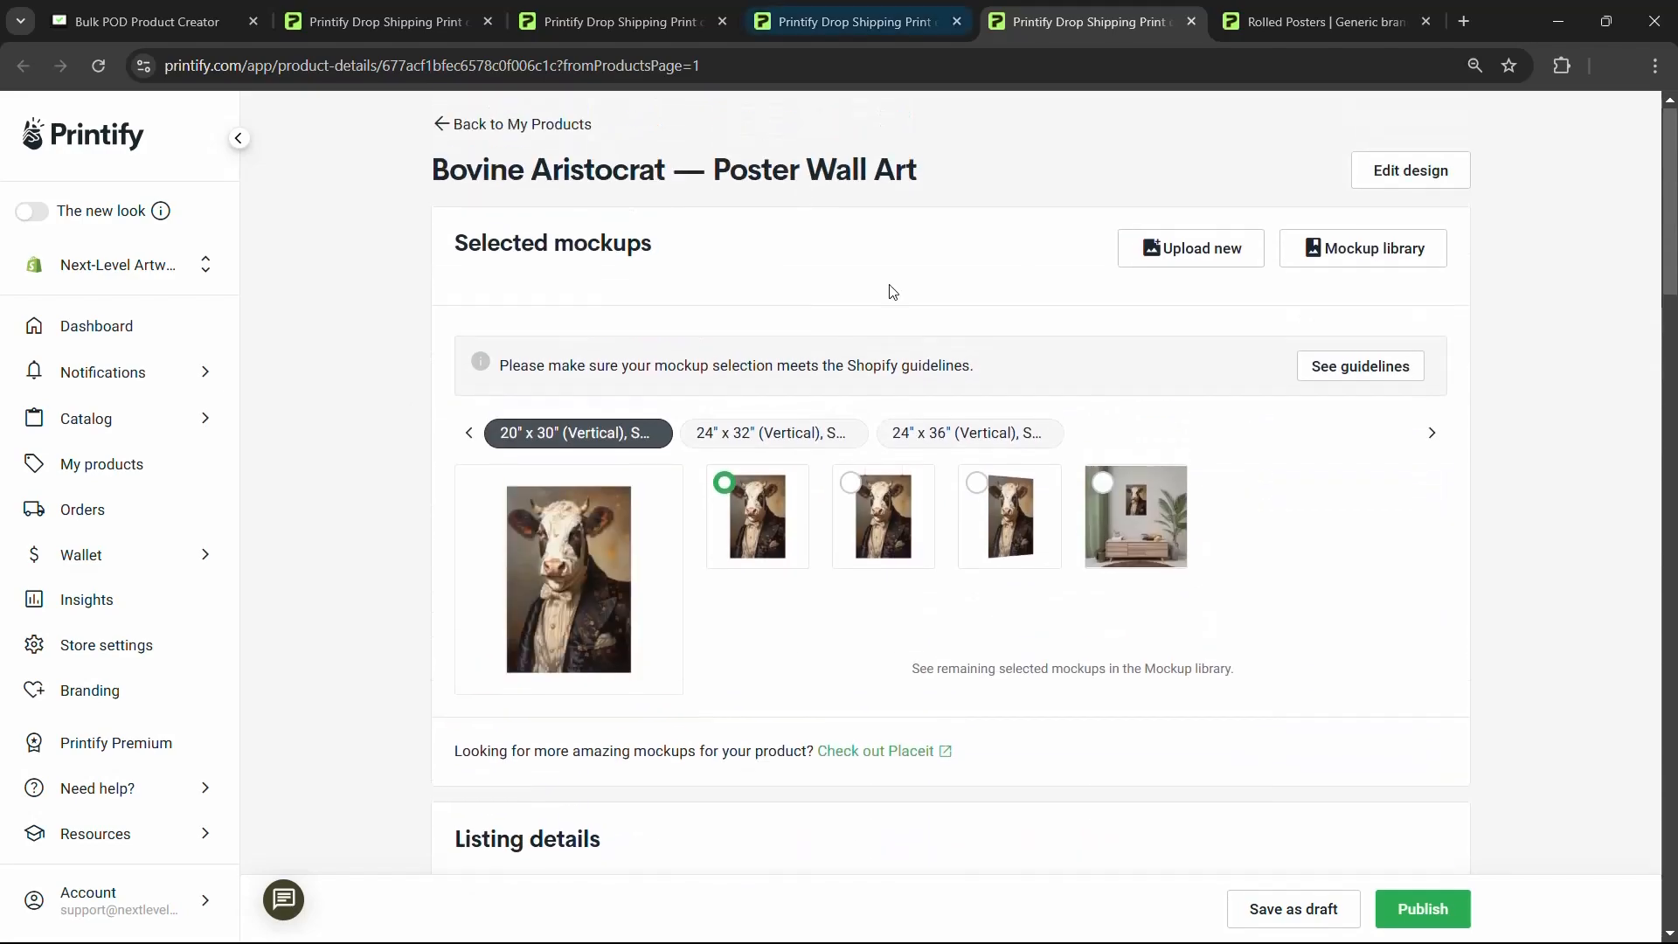
Step: Show the Bovine Aristocrat mockups for the 24" x 32" size, and open that variant's artwork in the design editor
{"action": "left_click", "coordinate": [784, 434]}
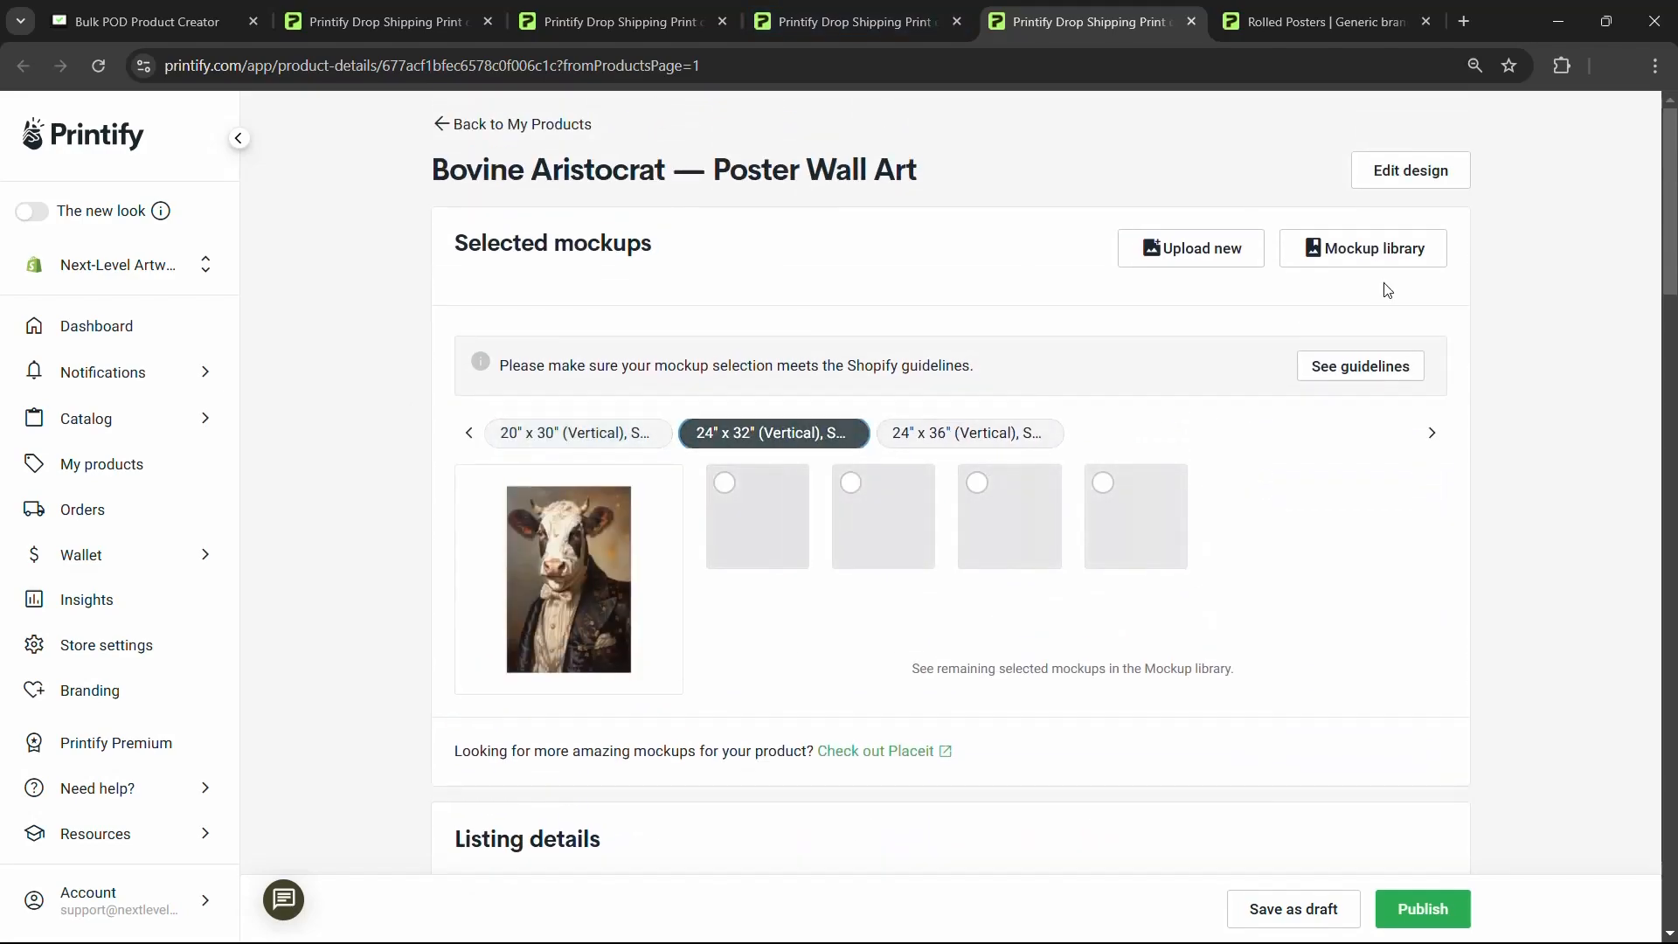
{"action": "left_click", "coordinate": [1413, 177]}
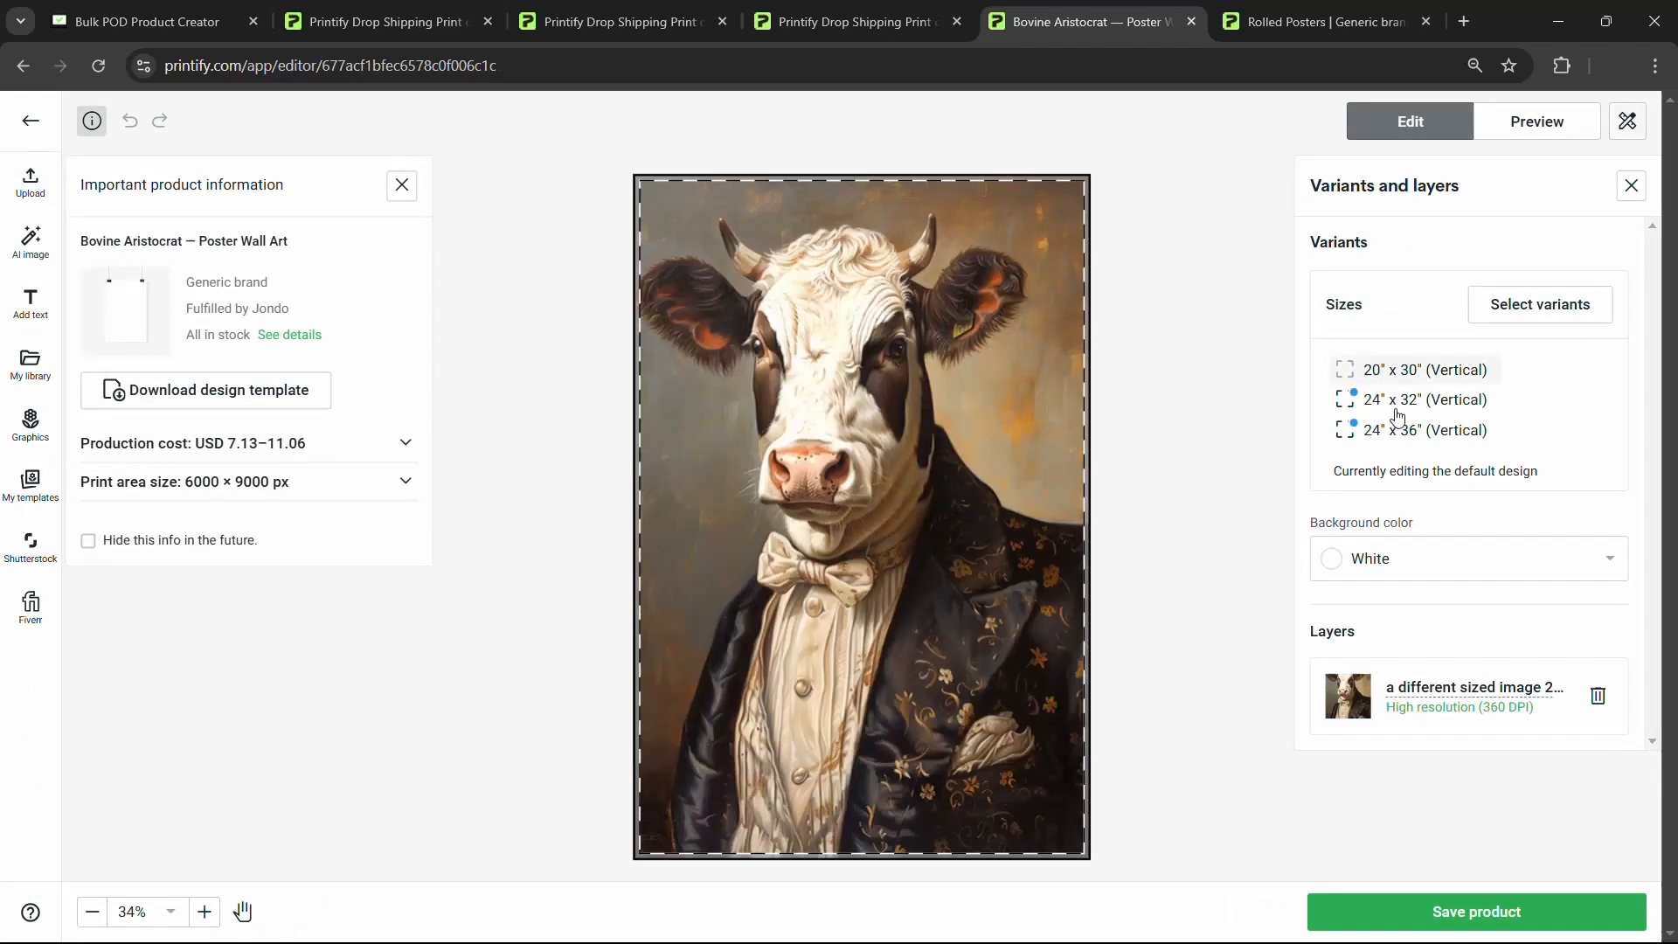
{"action": "left_click", "coordinate": [1396, 409]}
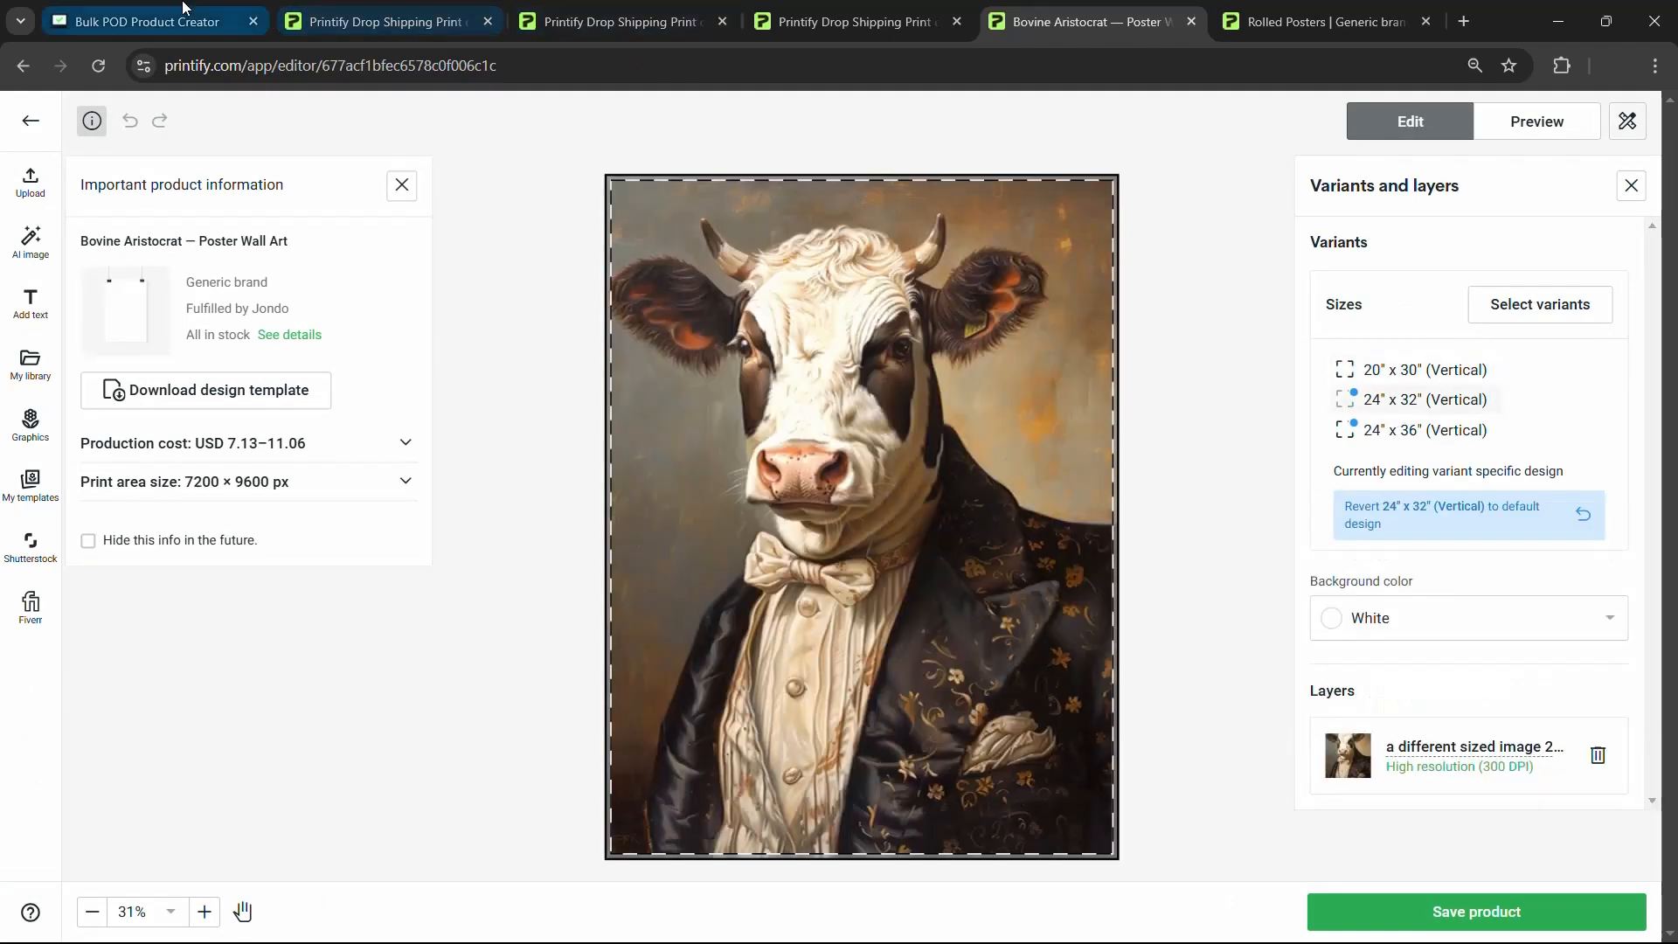
Step: Review the upscale and stretch options for the image files in Bulk POD Product Creator, and return to the Bovine Aristocrat design
{"action": "left_click", "coordinate": [149, 21]}
{"action": "scroll", "coordinate": [706, 306], "scroll_direction": "up", "scroll_amount": 5}
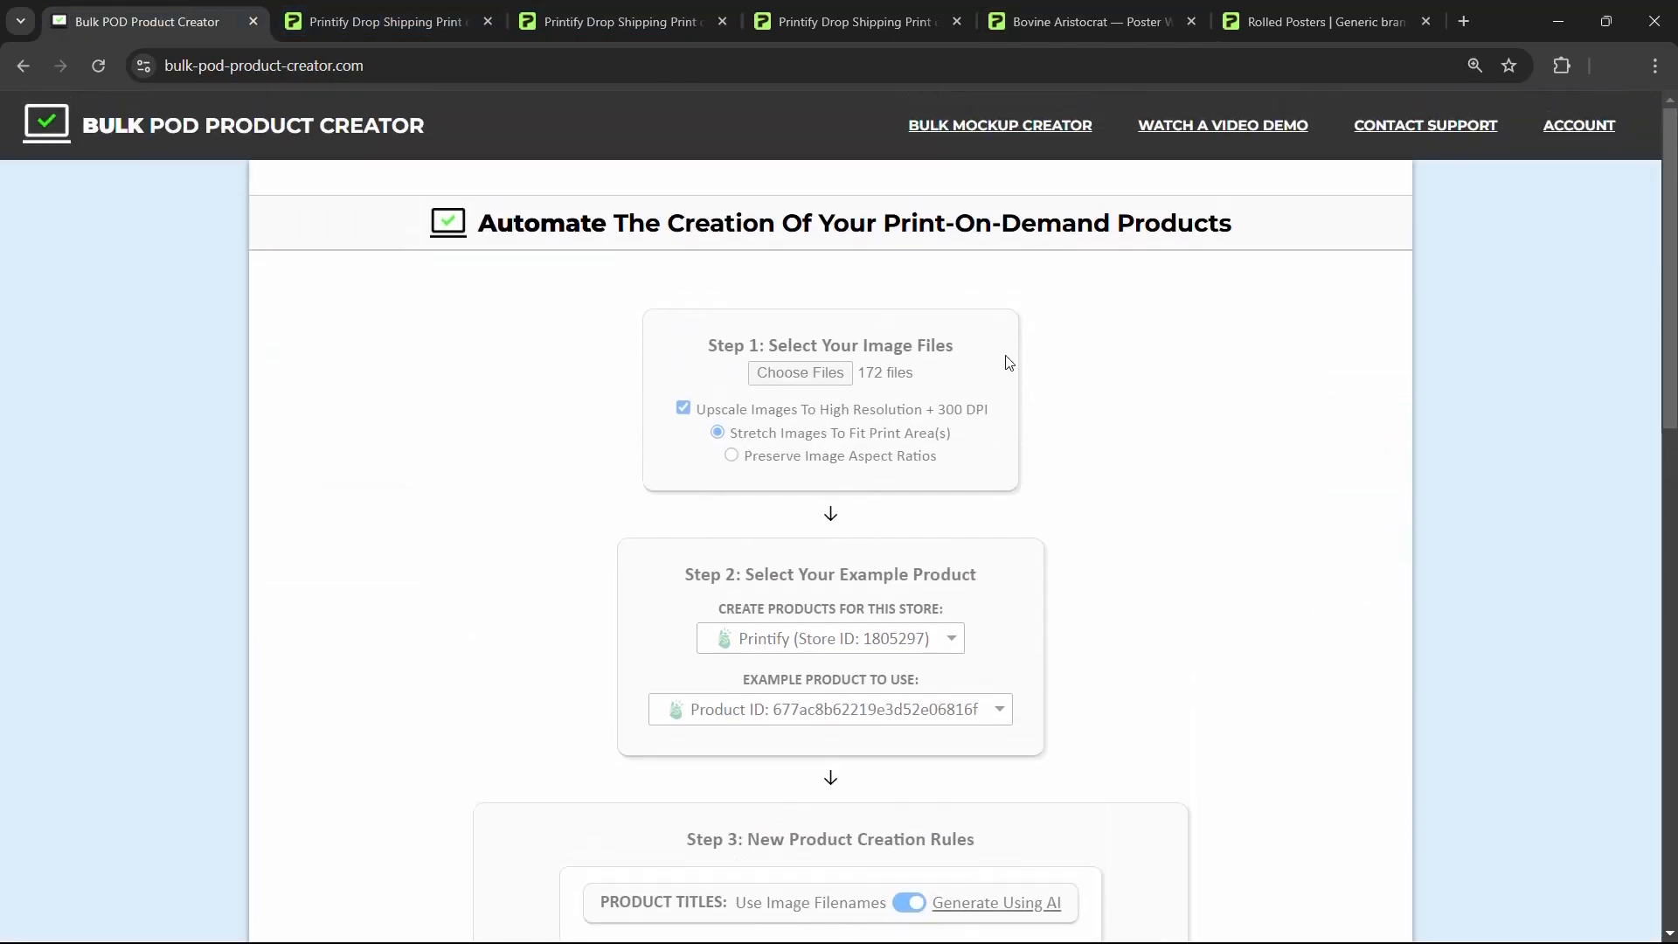
{"action": "left_click", "coordinate": [1051, 38]}
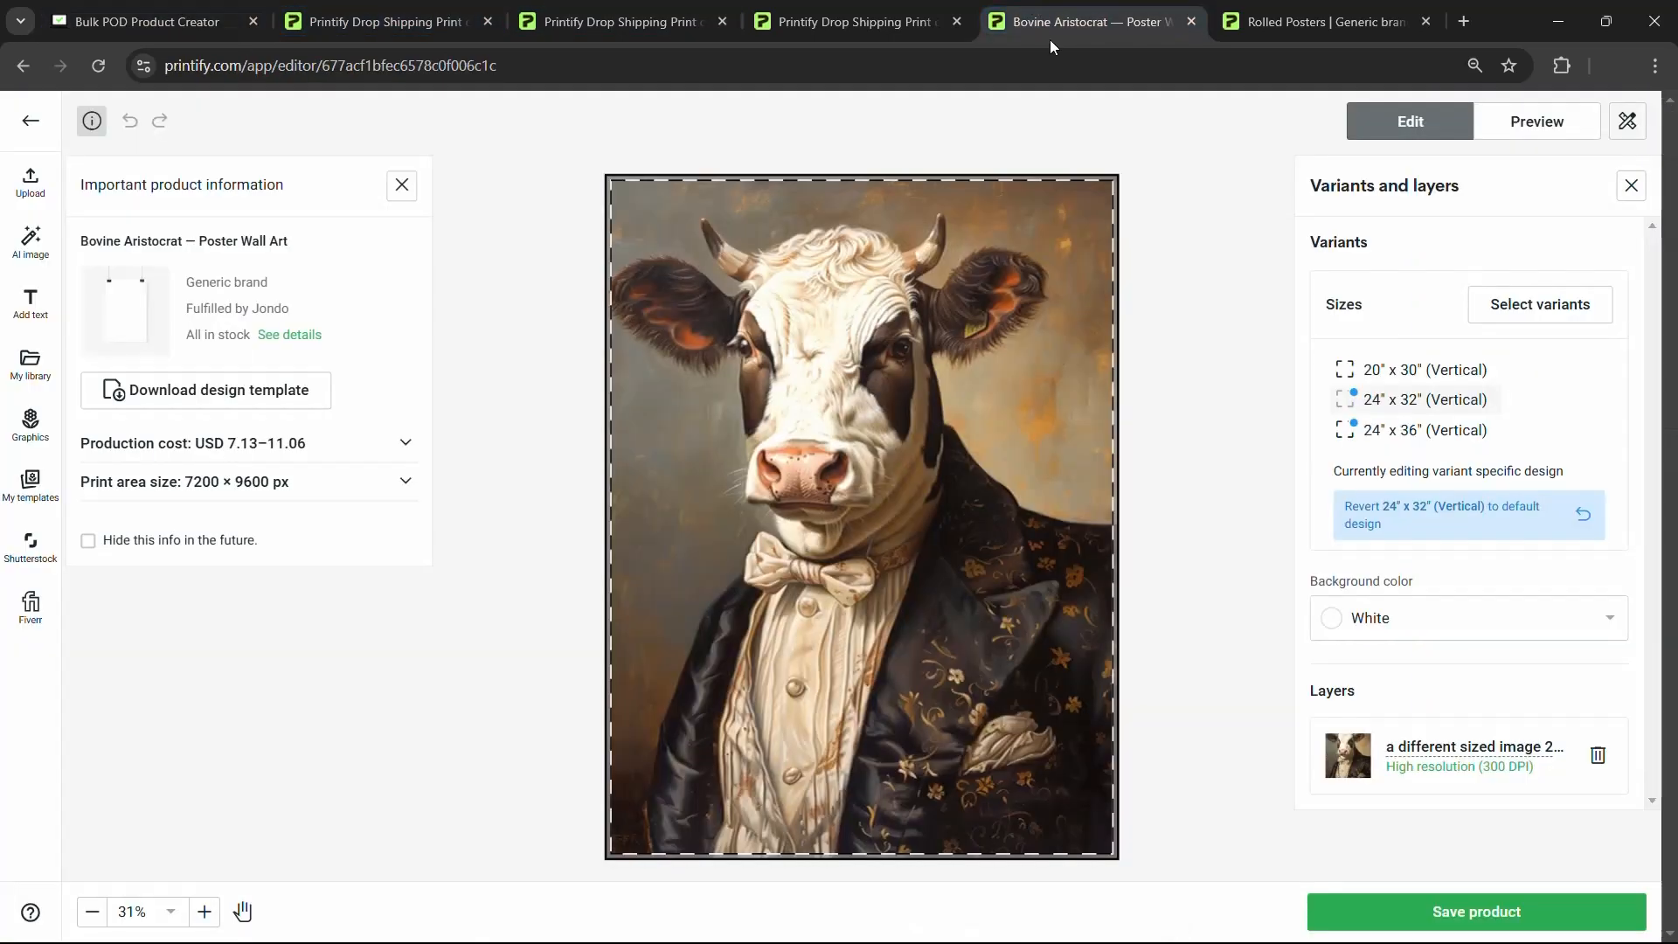
Step: Compare how the artwork fills the 24" x 36" and 24" x 32" print areas, finishing on the 24" x 32" variant
{"action": "left_click", "coordinate": [1413, 430]}
{"action": "left_click", "coordinate": [1413, 401]}
{"action": "left_click", "coordinate": [1421, 433]}
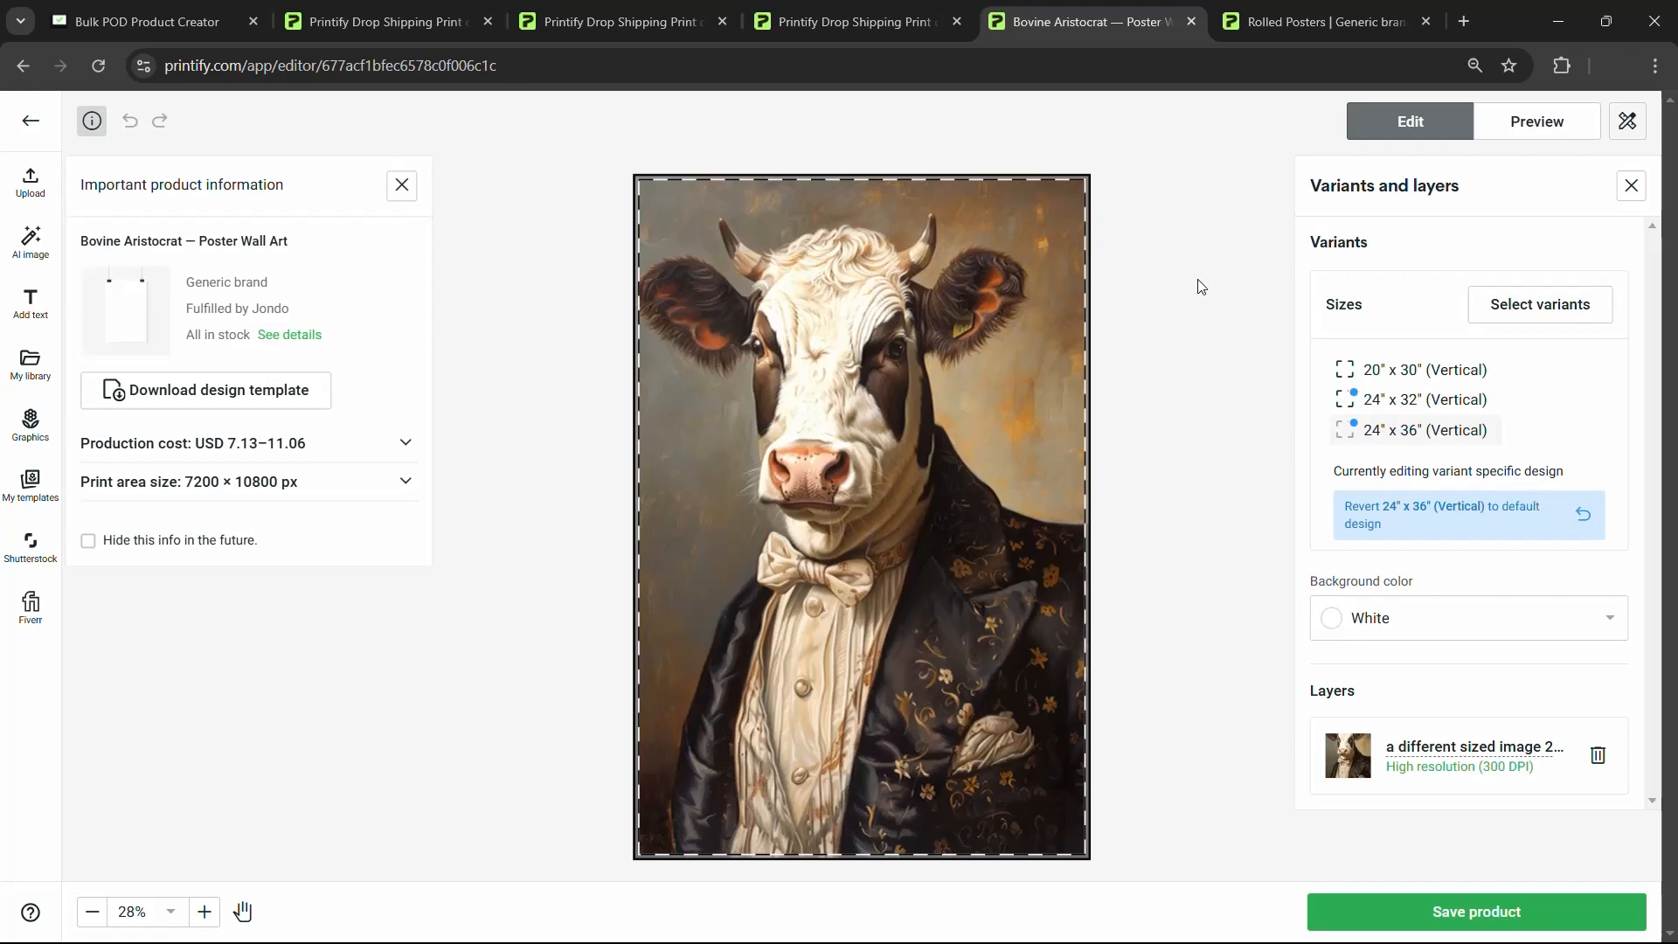
{"action": "left_click", "coordinate": [1407, 400]}
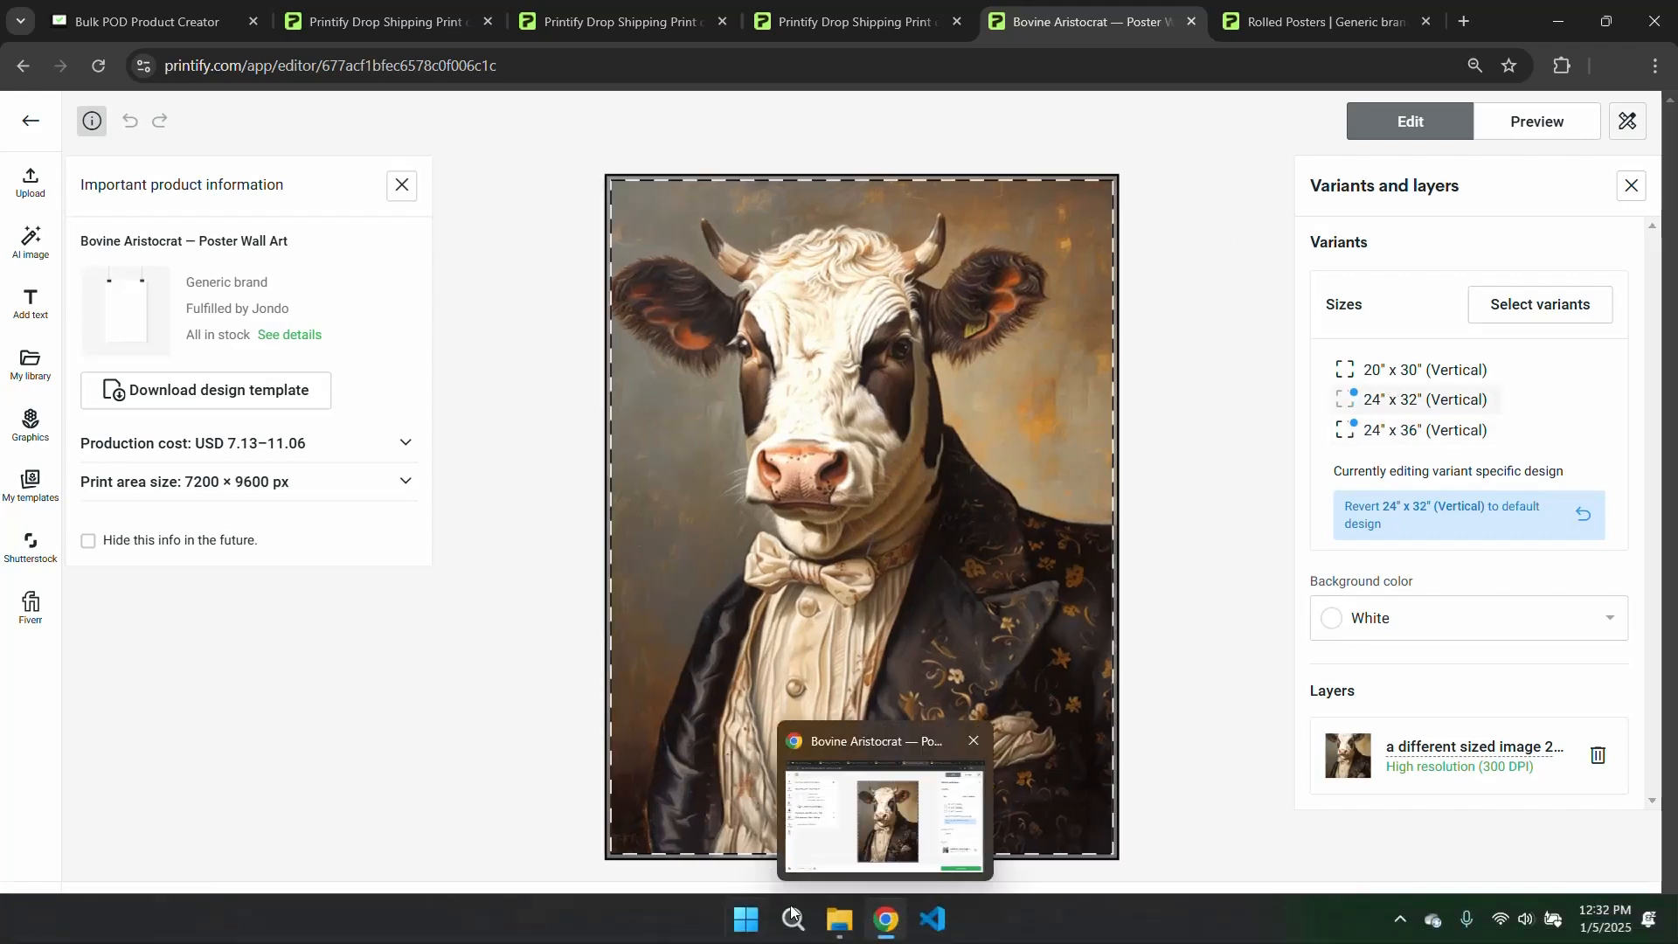
Step: Switch to the ARTWORK IMAGES 3 folder in File Explorer and view the source file "a different sized image 1"
{"action": "left_click", "coordinate": [839, 922]}
{"action": "scroll", "coordinate": [696, 393], "scroll_direction": "up", "scroll_amount": 20}
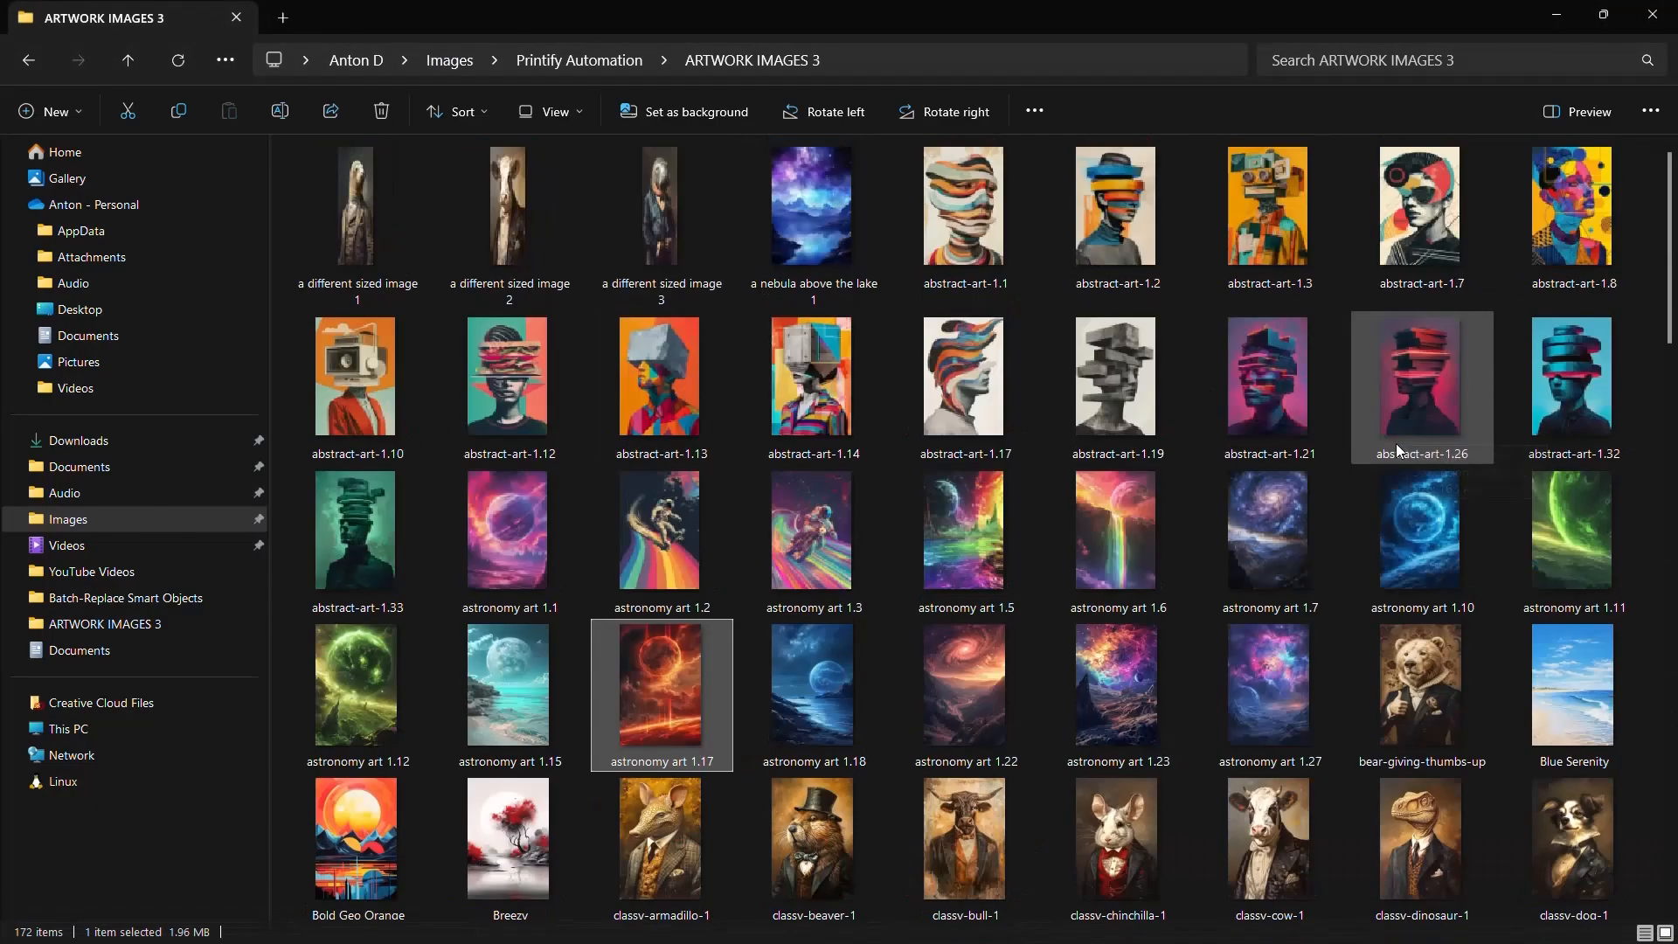
{"action": "double_click", "coordinate": [369, 219]}
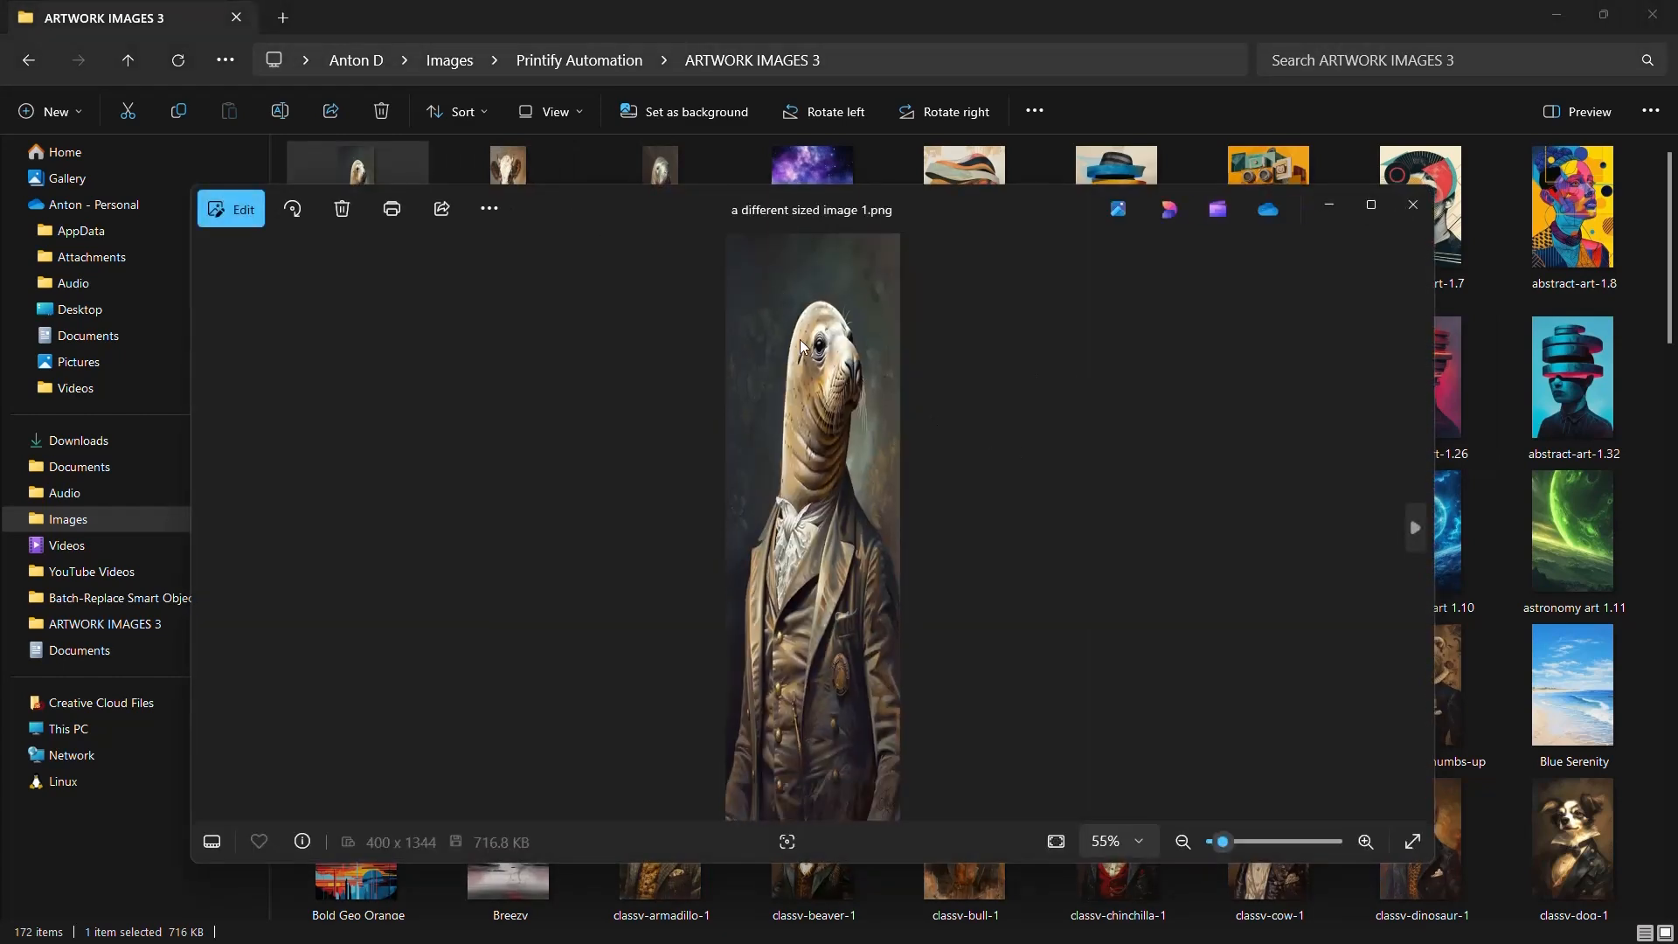
{"action": "scroll", "coordinate": [799, 341], "scroll_direction": "down", "scroll_amount": 1}
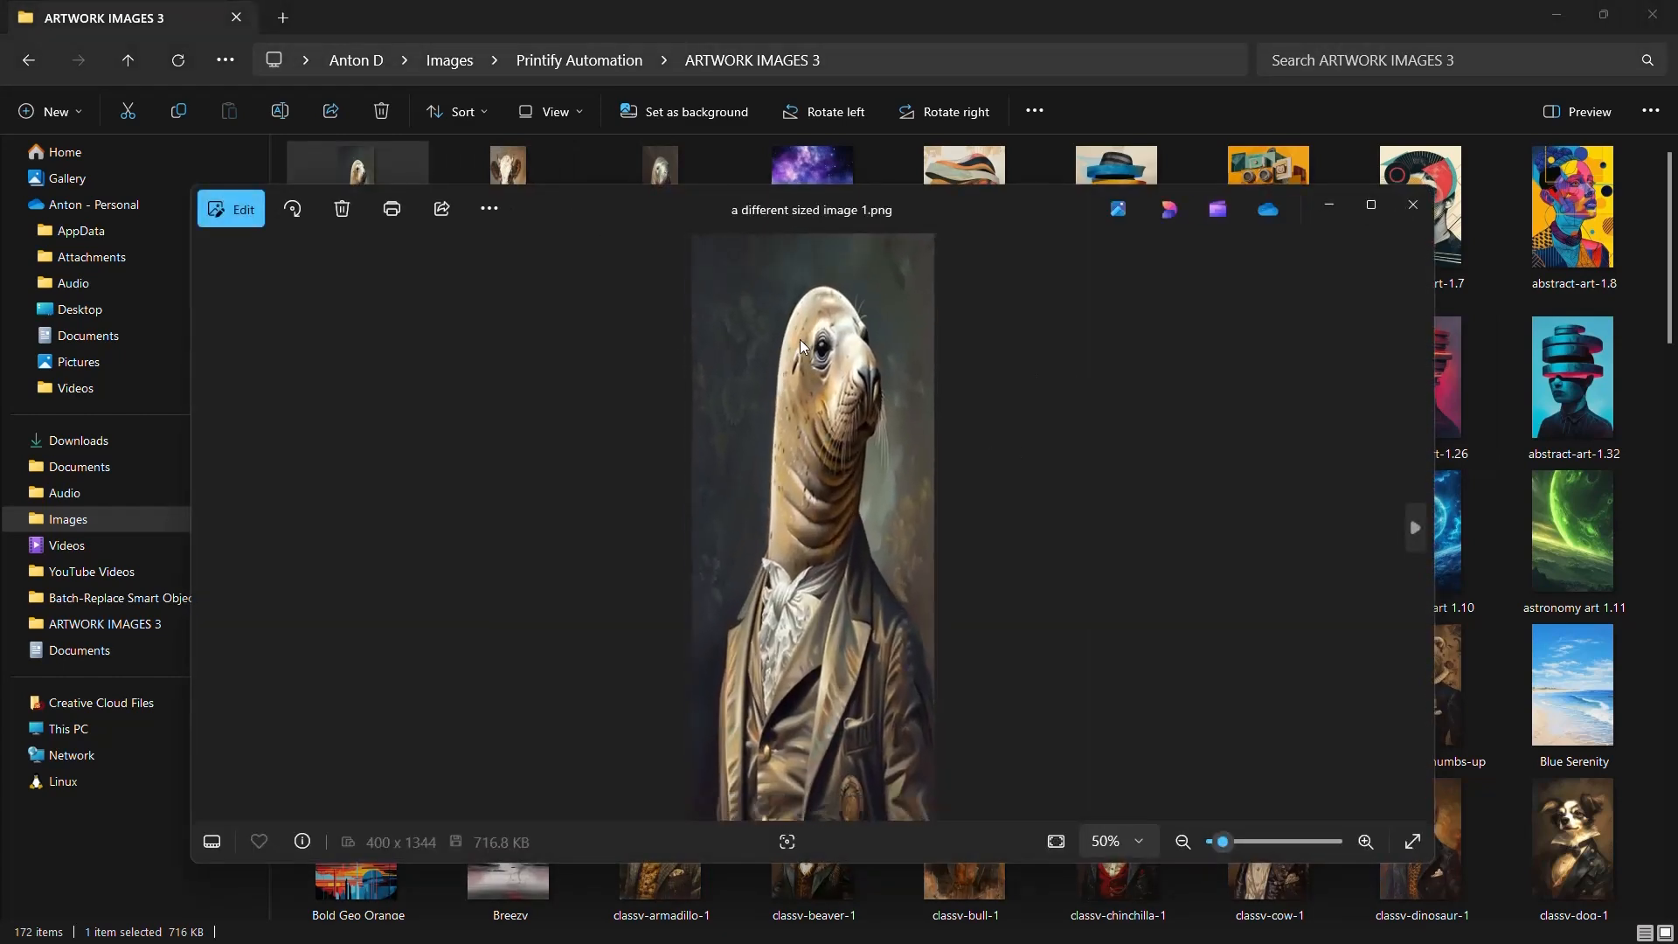
{"action": "left_click", "coordinate": [1328, 206]}
Step: View the source file "a different sized image 2" from the artwork folder, and switch back to the browser
{"action": "key", "text": "alt+Tab"}
{"action": "key", "text": "alt+Tab"}
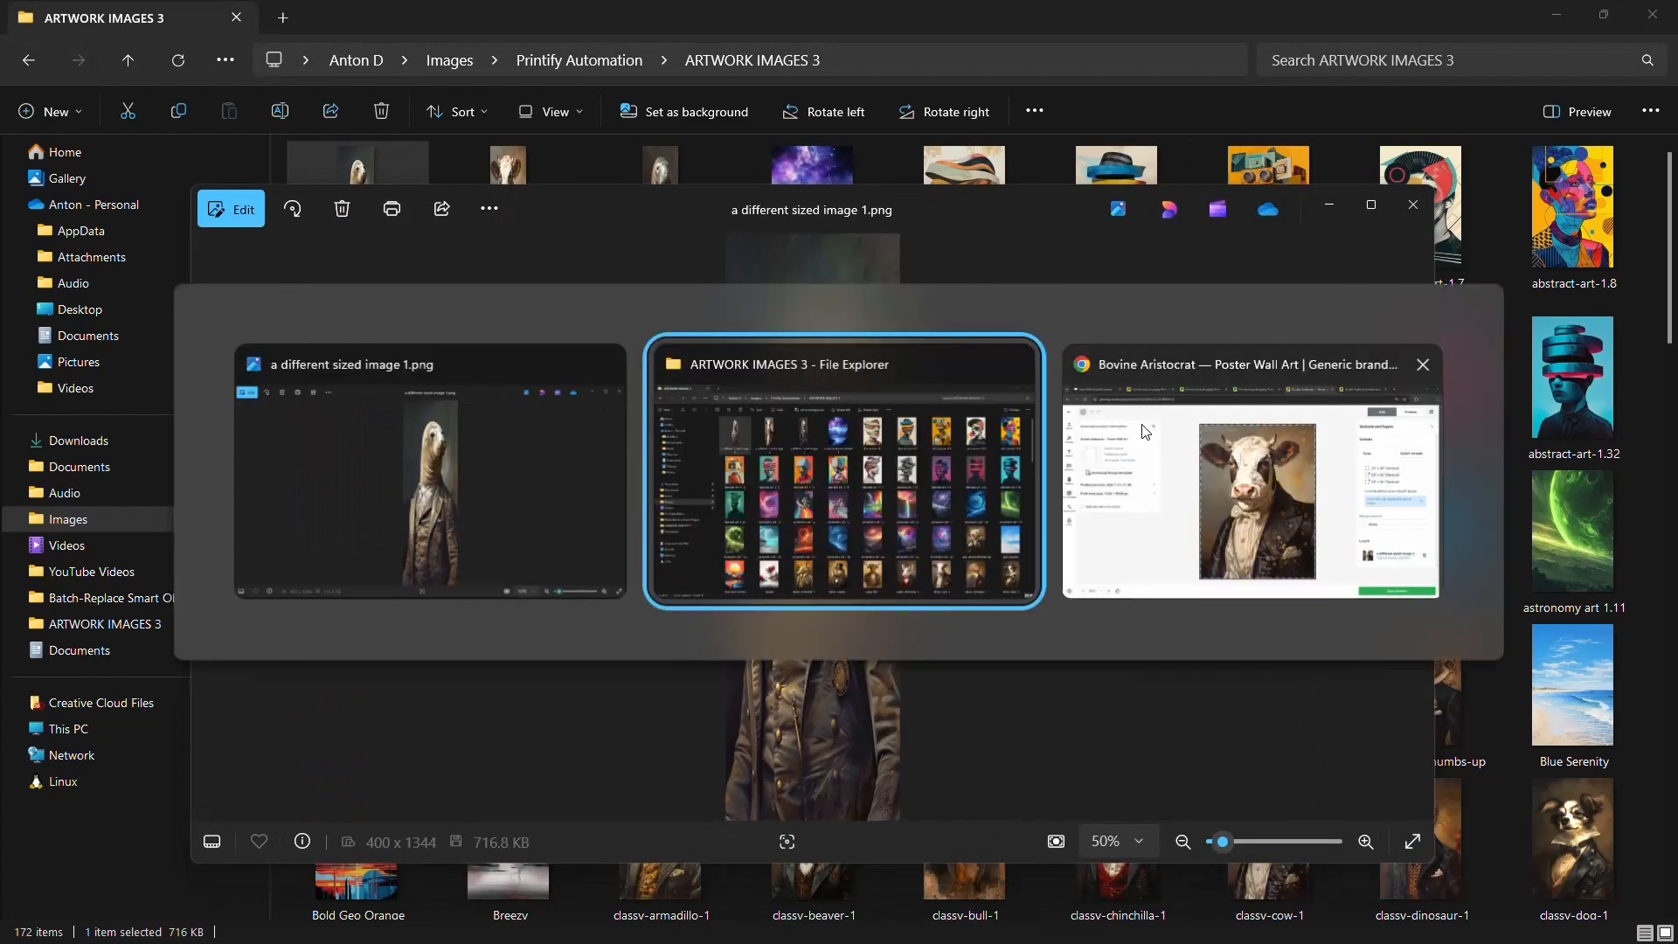
{"action": "key", "text": "Tab"}
{"action": "key", "text": "Escape"}
{"action": "left_click", "coordinate": [513, 175]}
{"action": "double_click", "coordinate": [512, 175]}
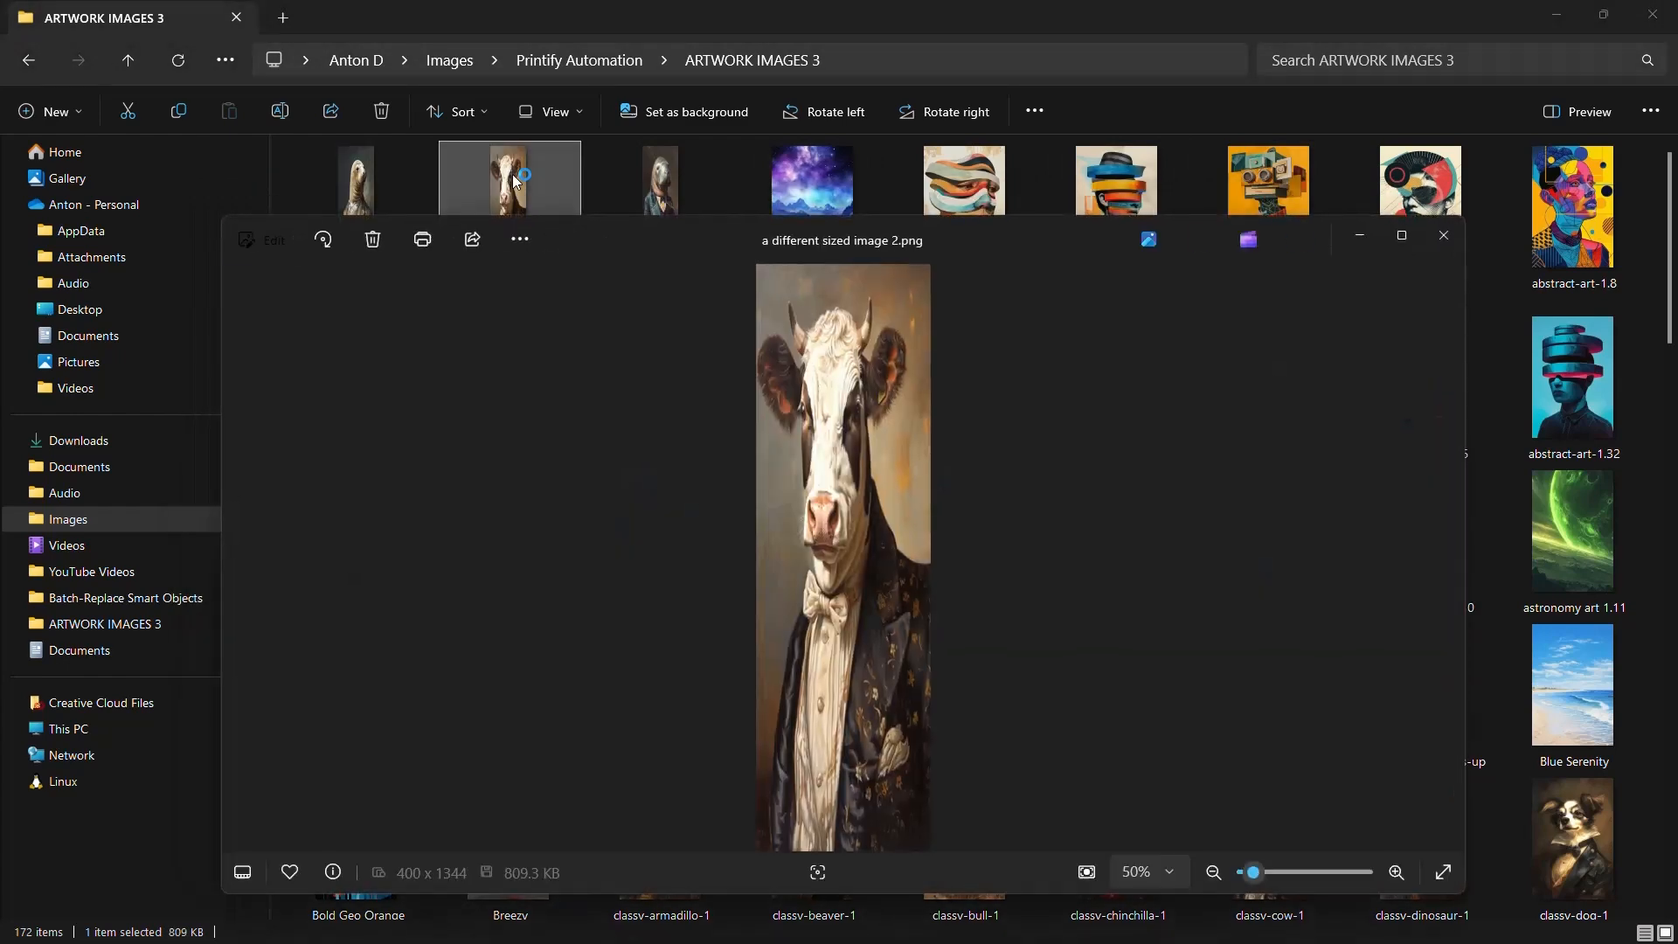
{"action": "key", "text": "alt+Tab"}
{"action": "key", "text": "Tab"}
{"action": "key", "text": "Tab"}
Step: Recheck the stretch option in Bulk POD Product Creator, and compare the Sir Seal's Portrait mockups with the Bovine Aristocrat design
{"action": "left_click", "coordinate": [116, 10]}
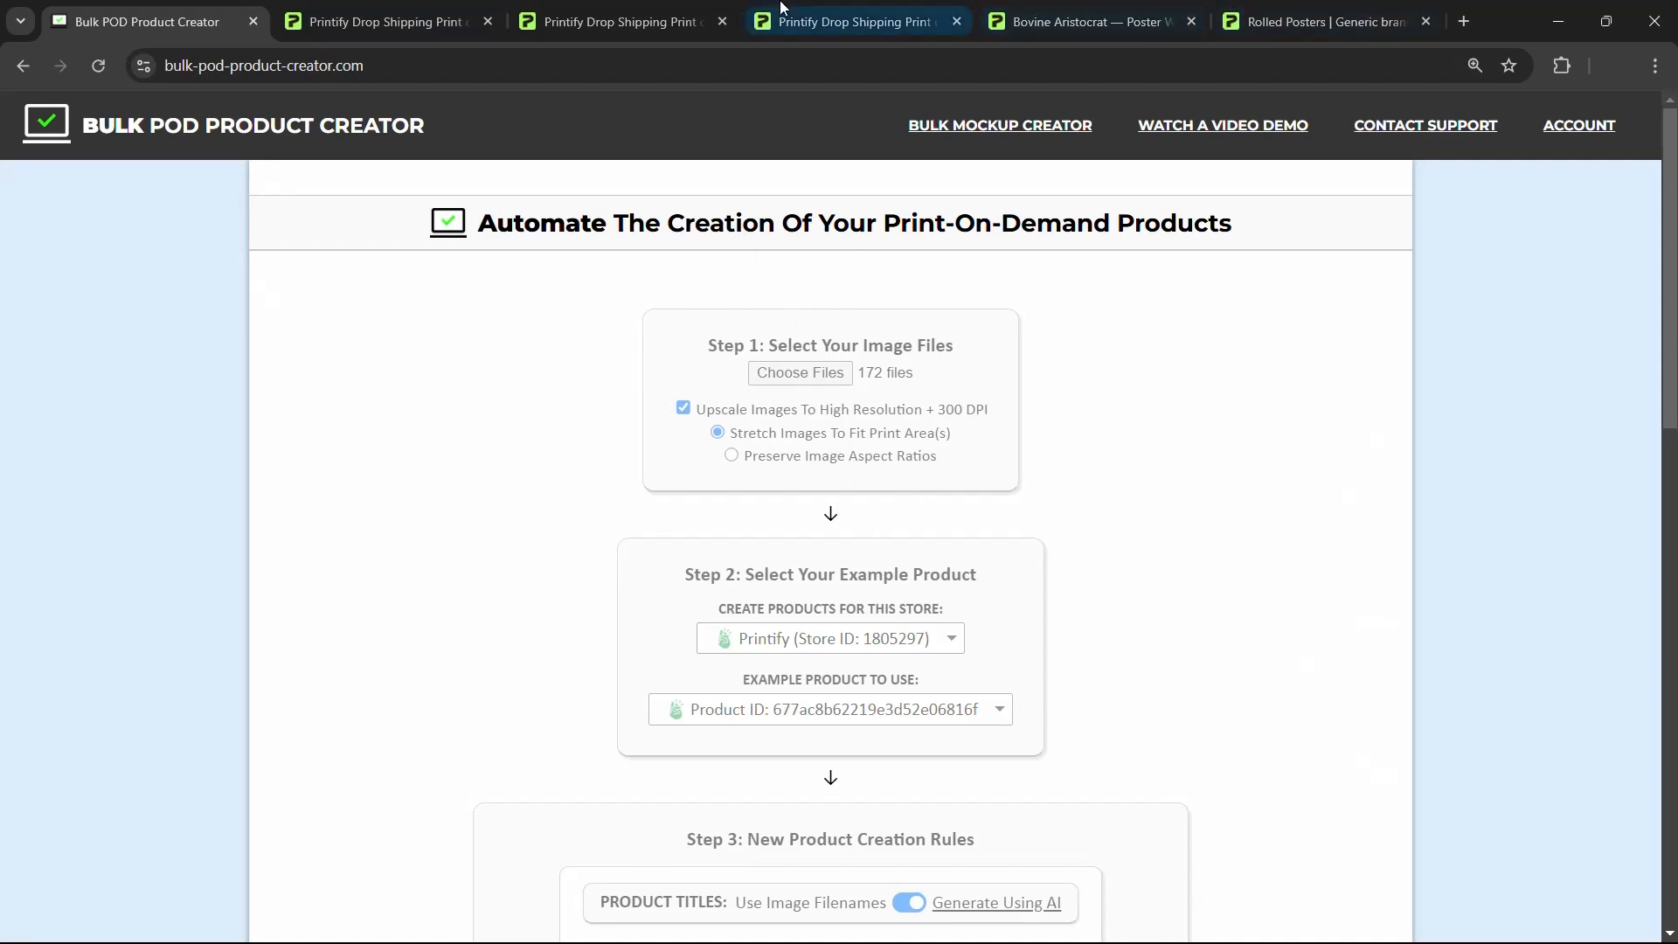
{"action": "left_click", "coordinate": [856, 21]}
{"action": "scroll", "coordinate": [696, 396], "scroll_direction": "up", "scroll_amount": 5}
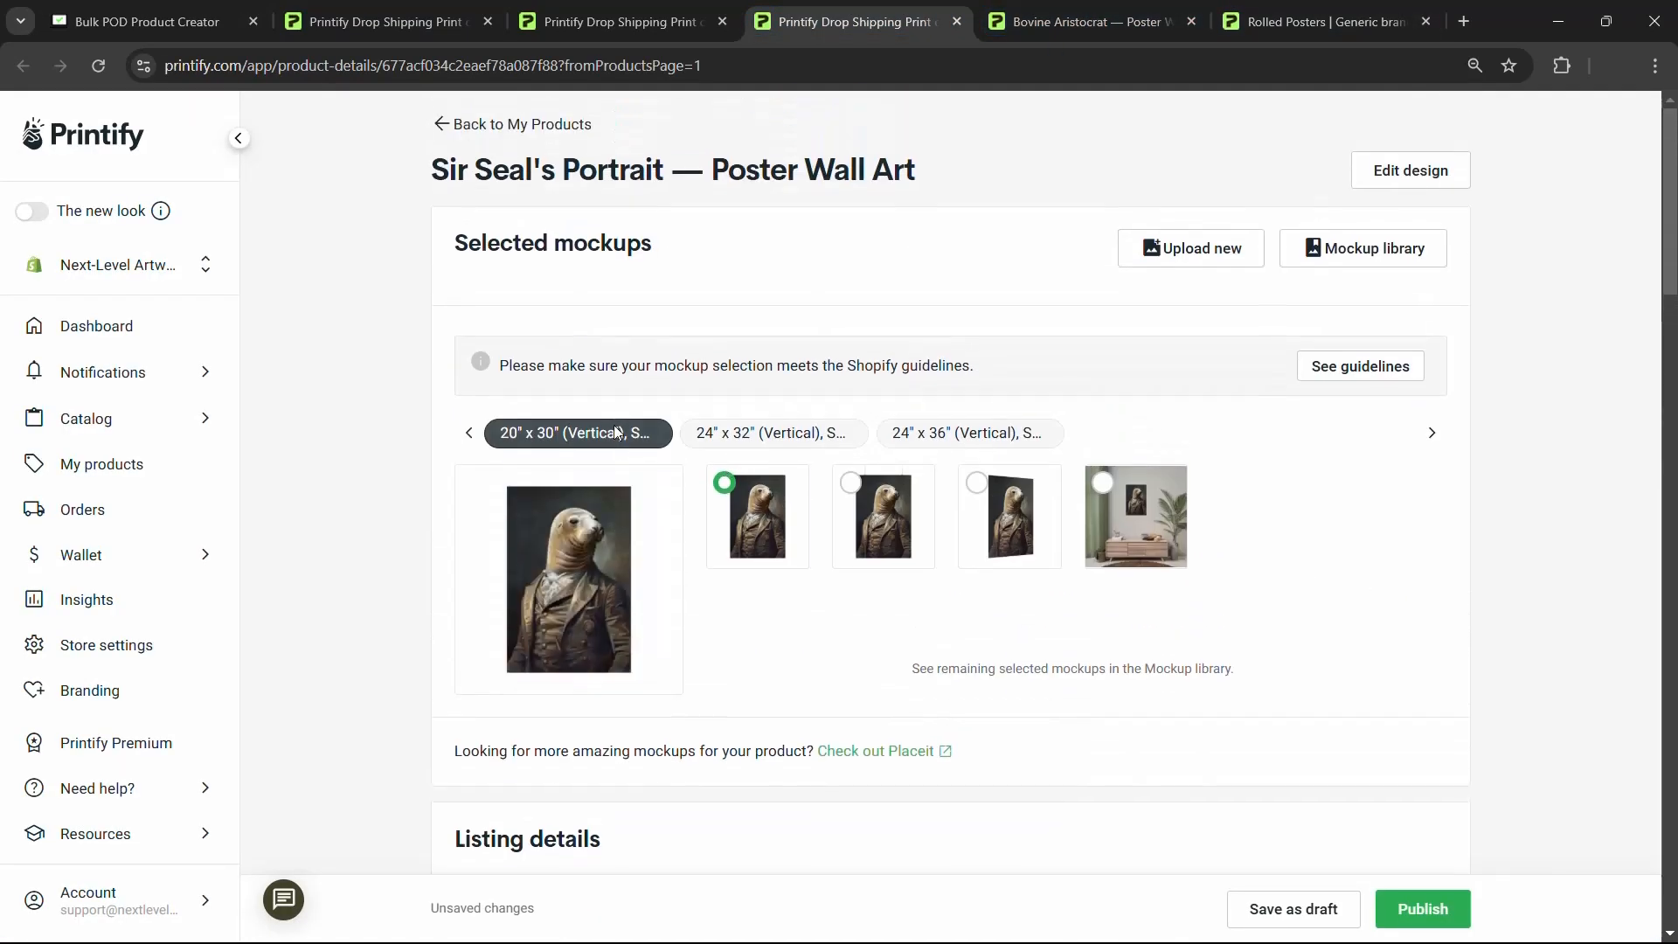
{"action": "key", "text": "ctrl+Tab"}
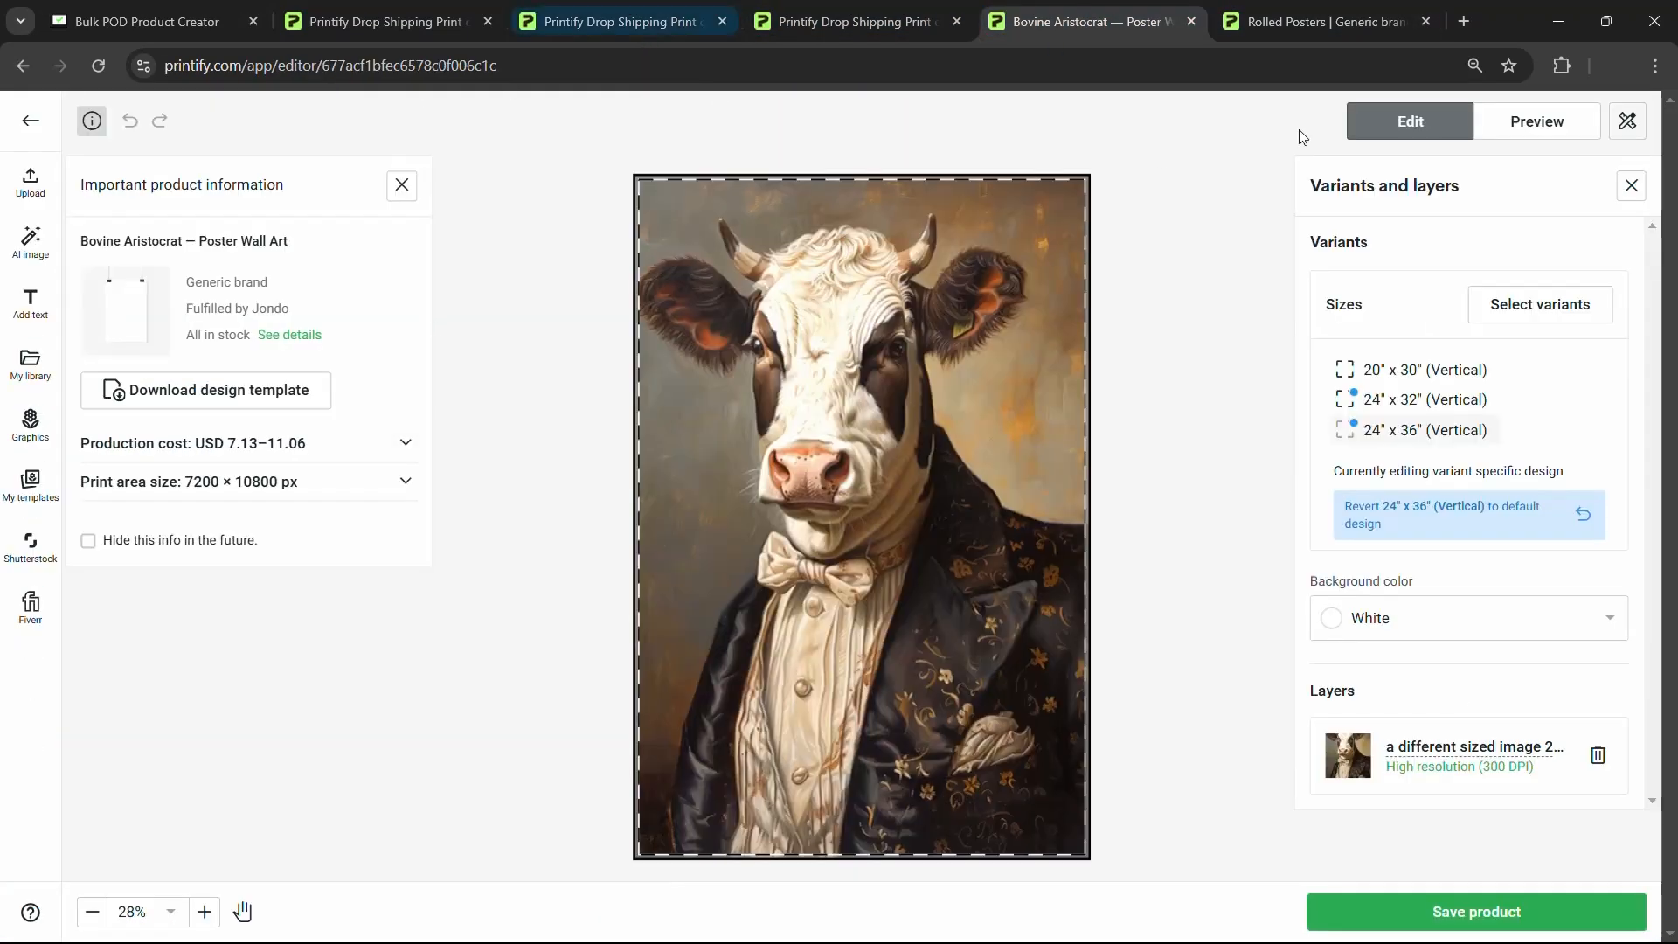
Step: Compare the narrow source images in File Explorer with the image-fitting options in Bulk POD Product Creator, ending on the Bovine Aristocrat design
{"action": "left_click", "coordinate": [816, 938]}
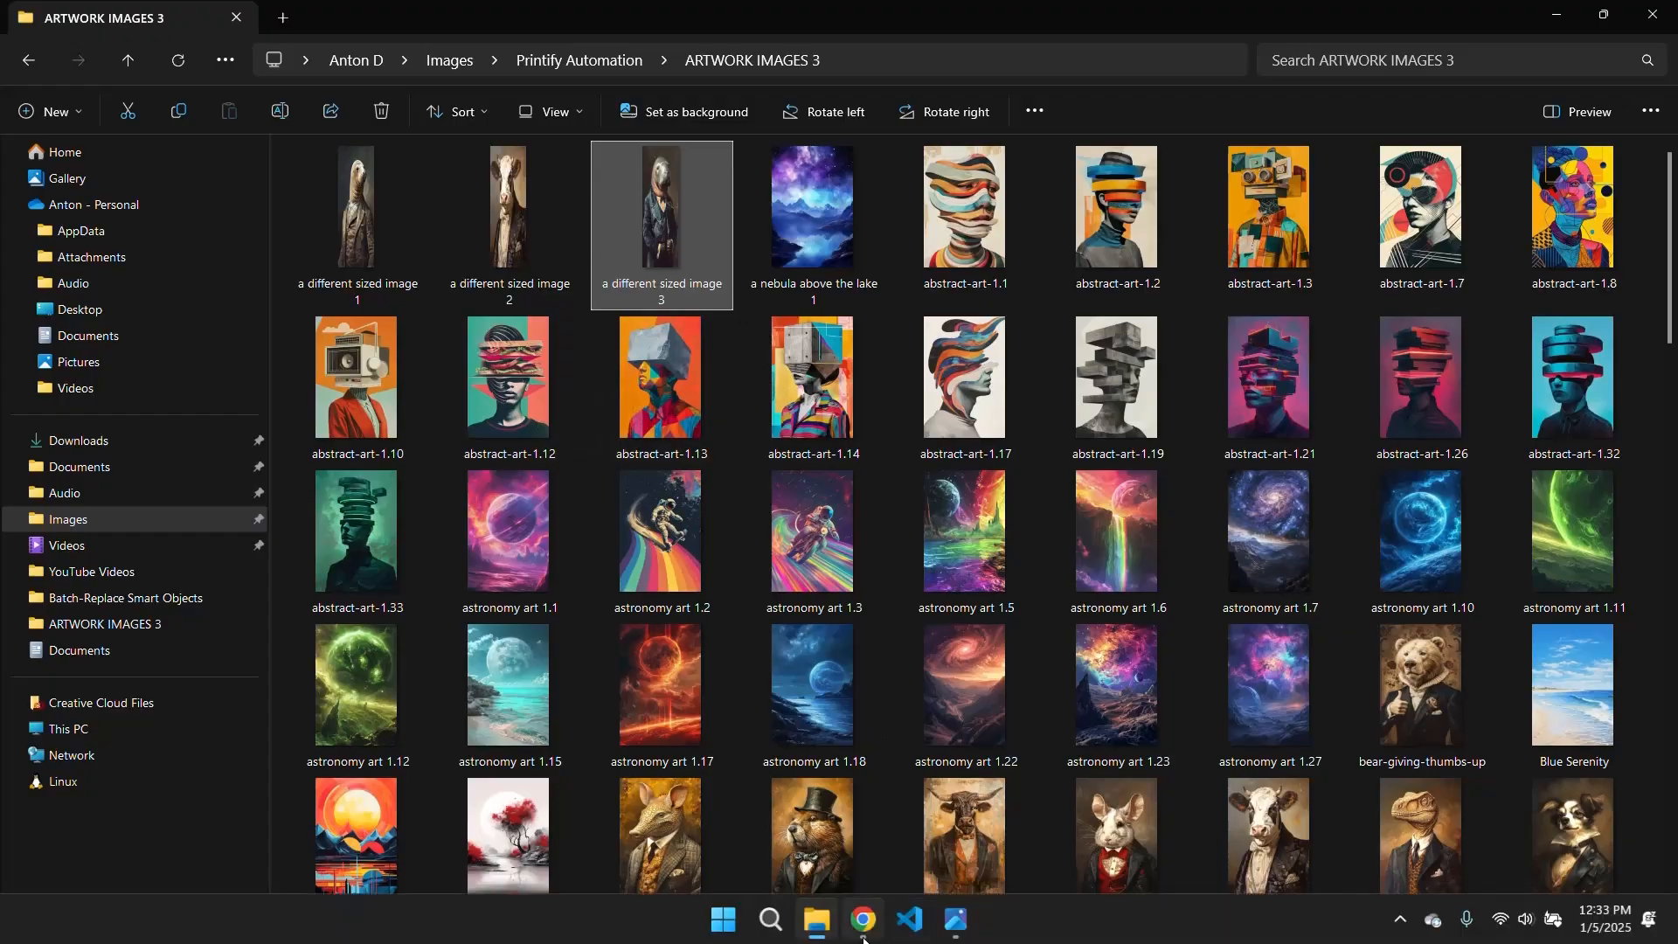
{"action": "left_click", "coordinate": [862, 918]}
{"action": "left_click", "coordinate": [235, 8]}
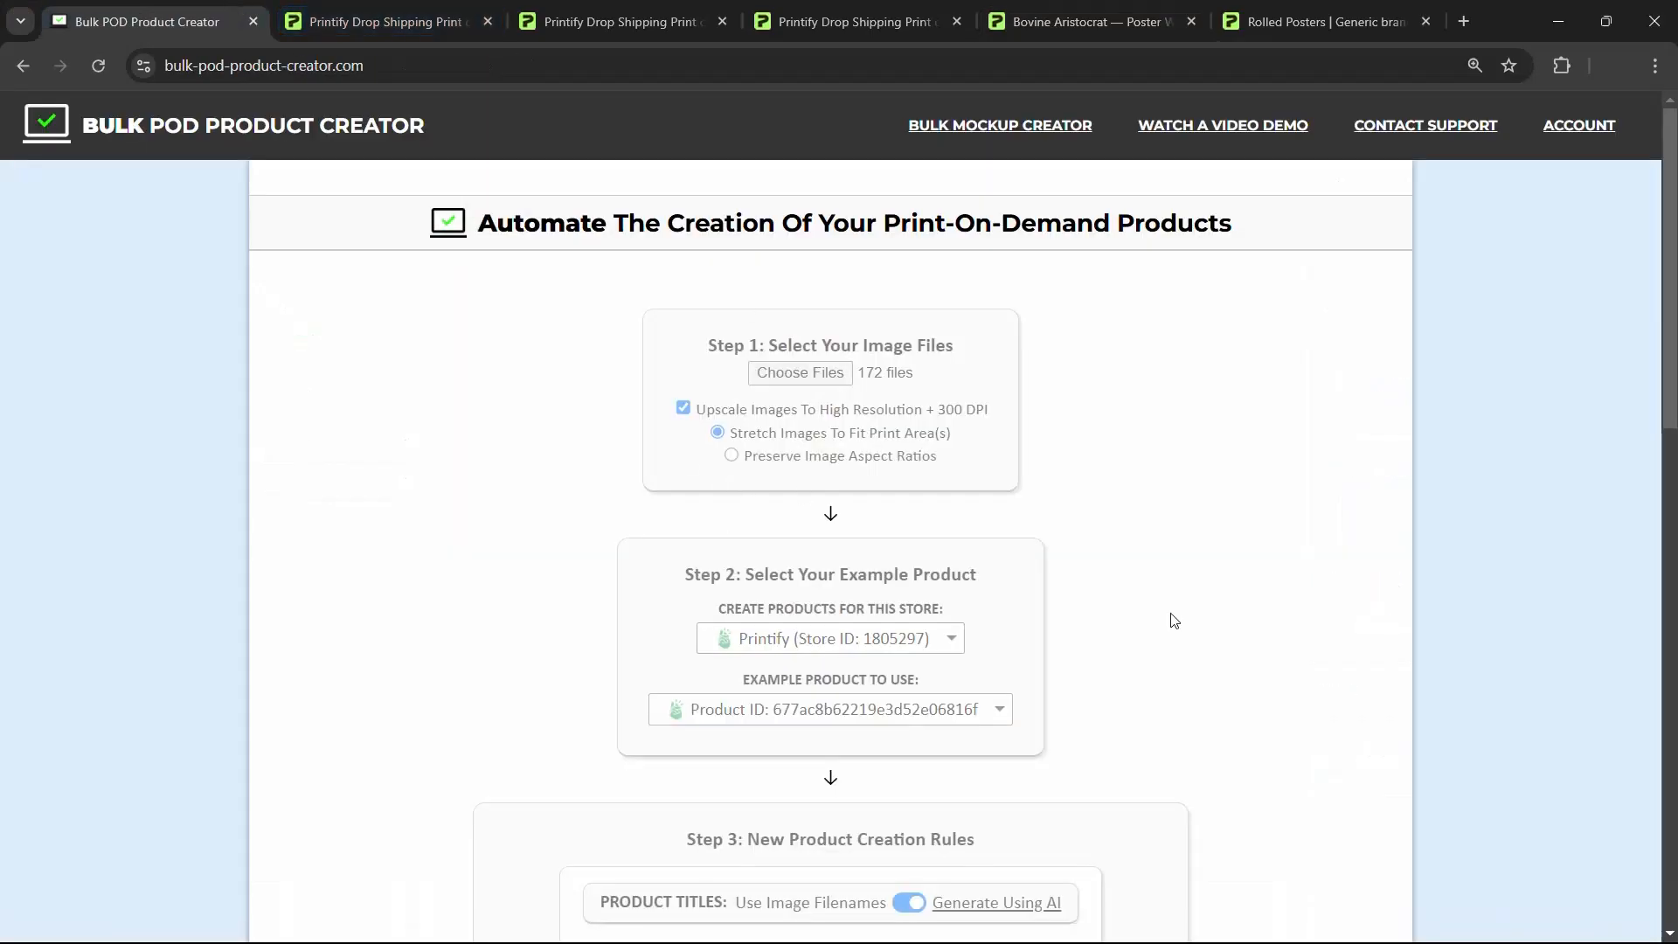
{"action": "left_click", "coordinate": [1064, 11]}
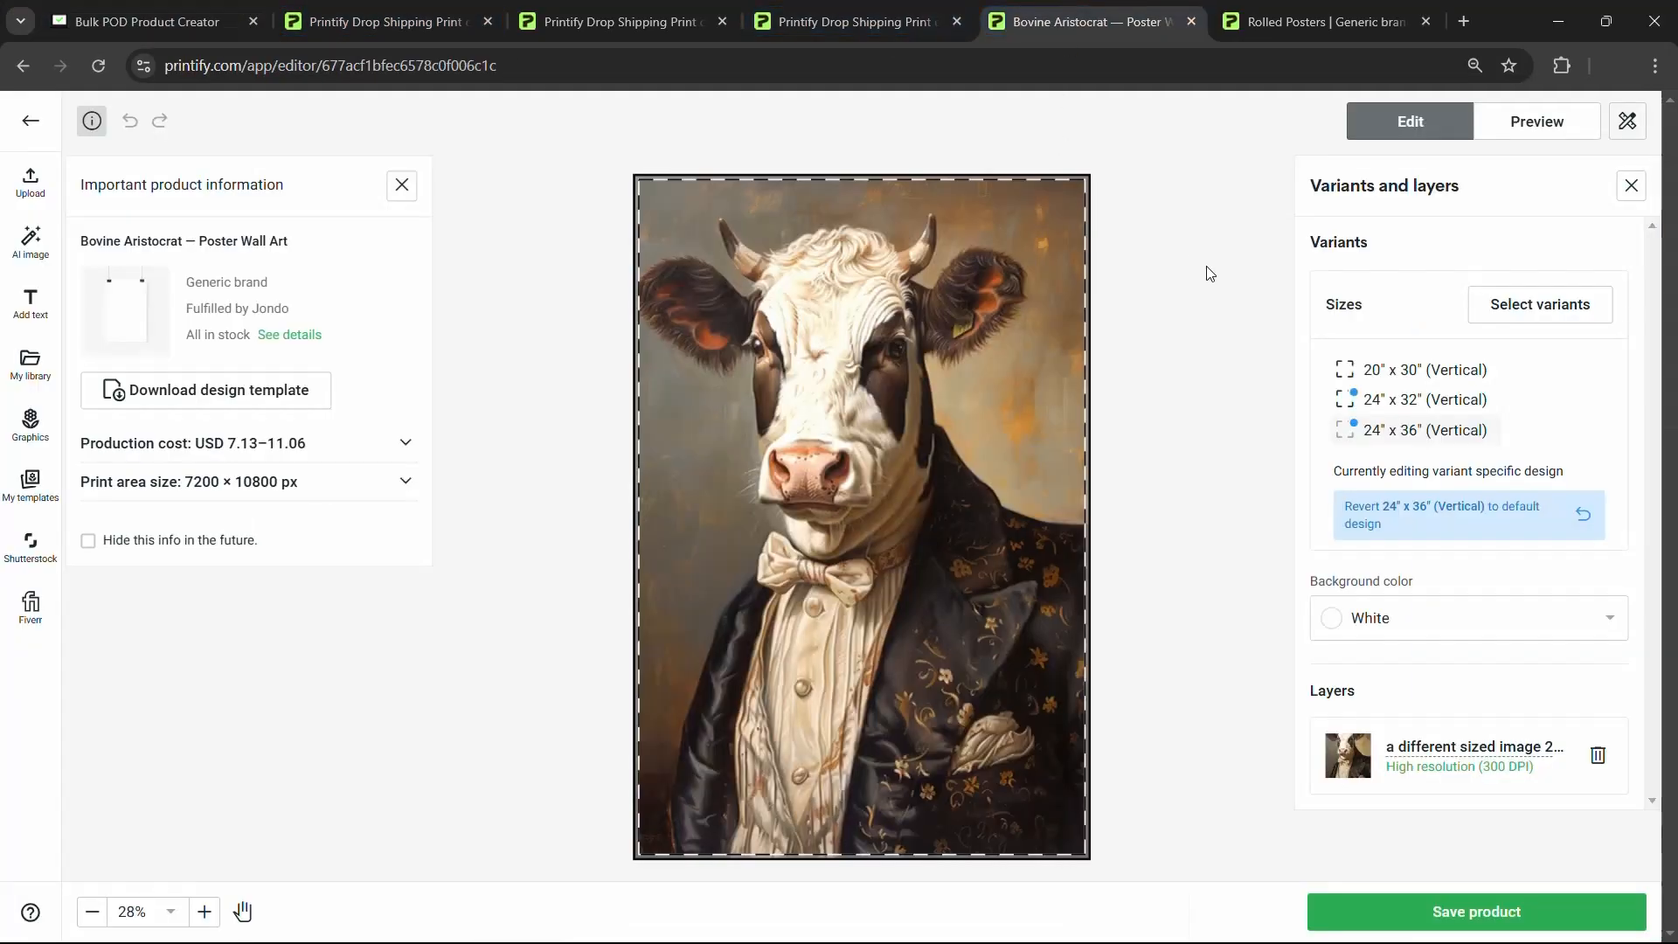
Step: Find the Cosmic Rider poster in the Printify product list and open its listing in a new tab
{"action": "left_click", "coordinate": [621, 21]}
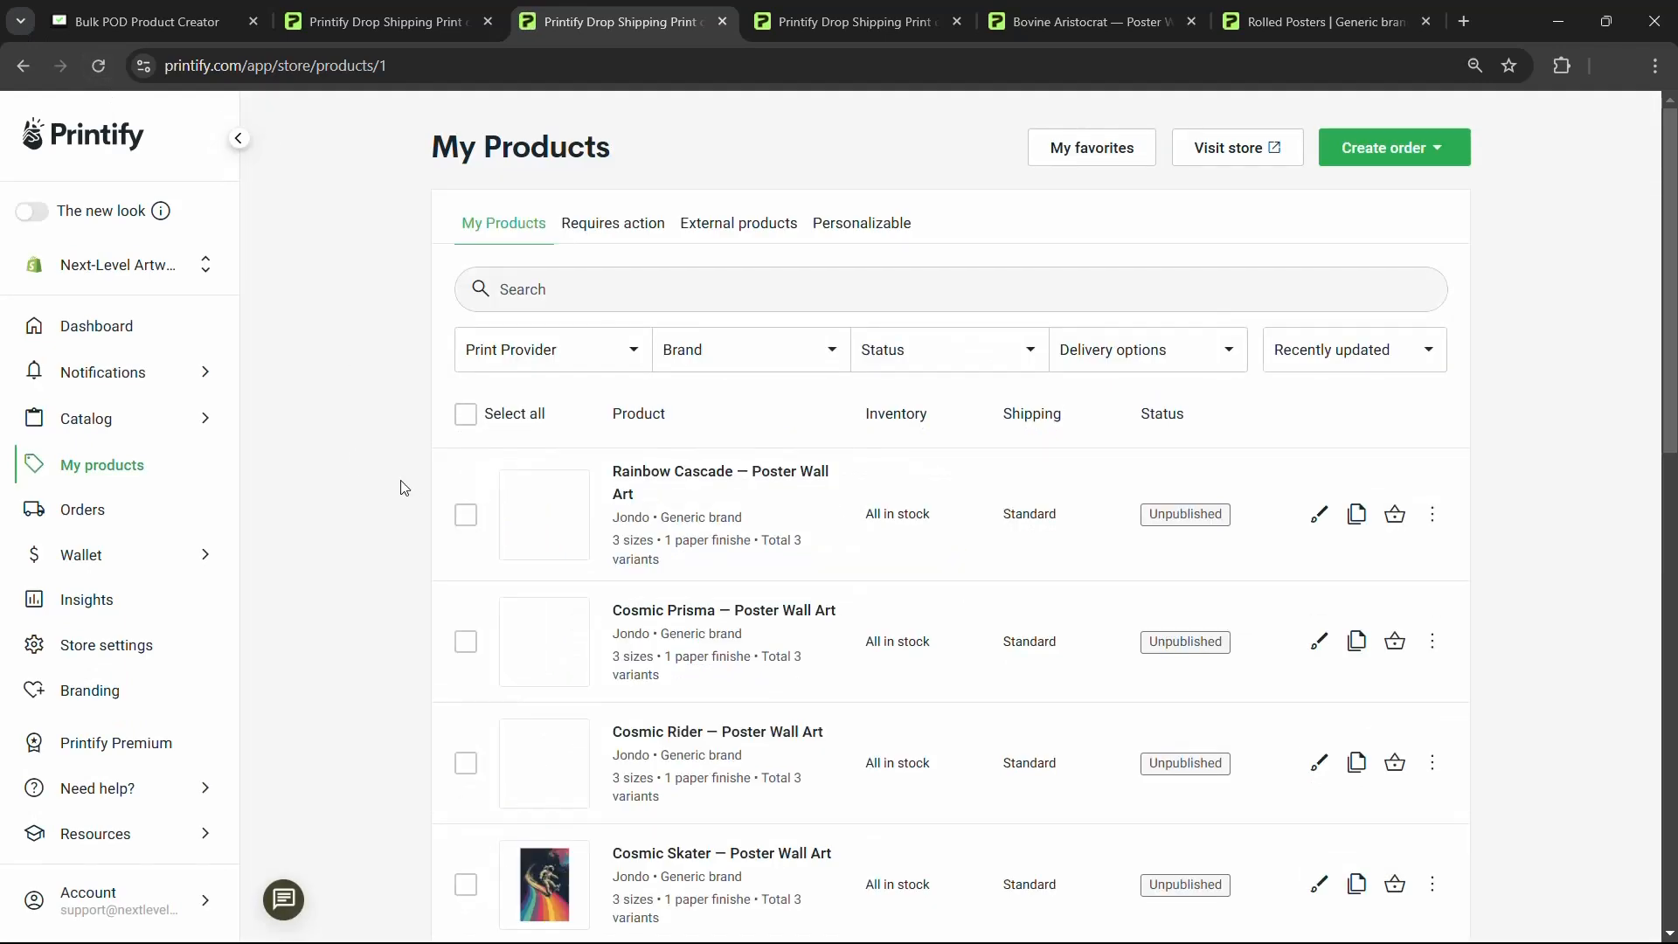
{"action": "scroll", "coordinate": [375, 483], "scroll_direction": "down", "scroll_amount": 2}
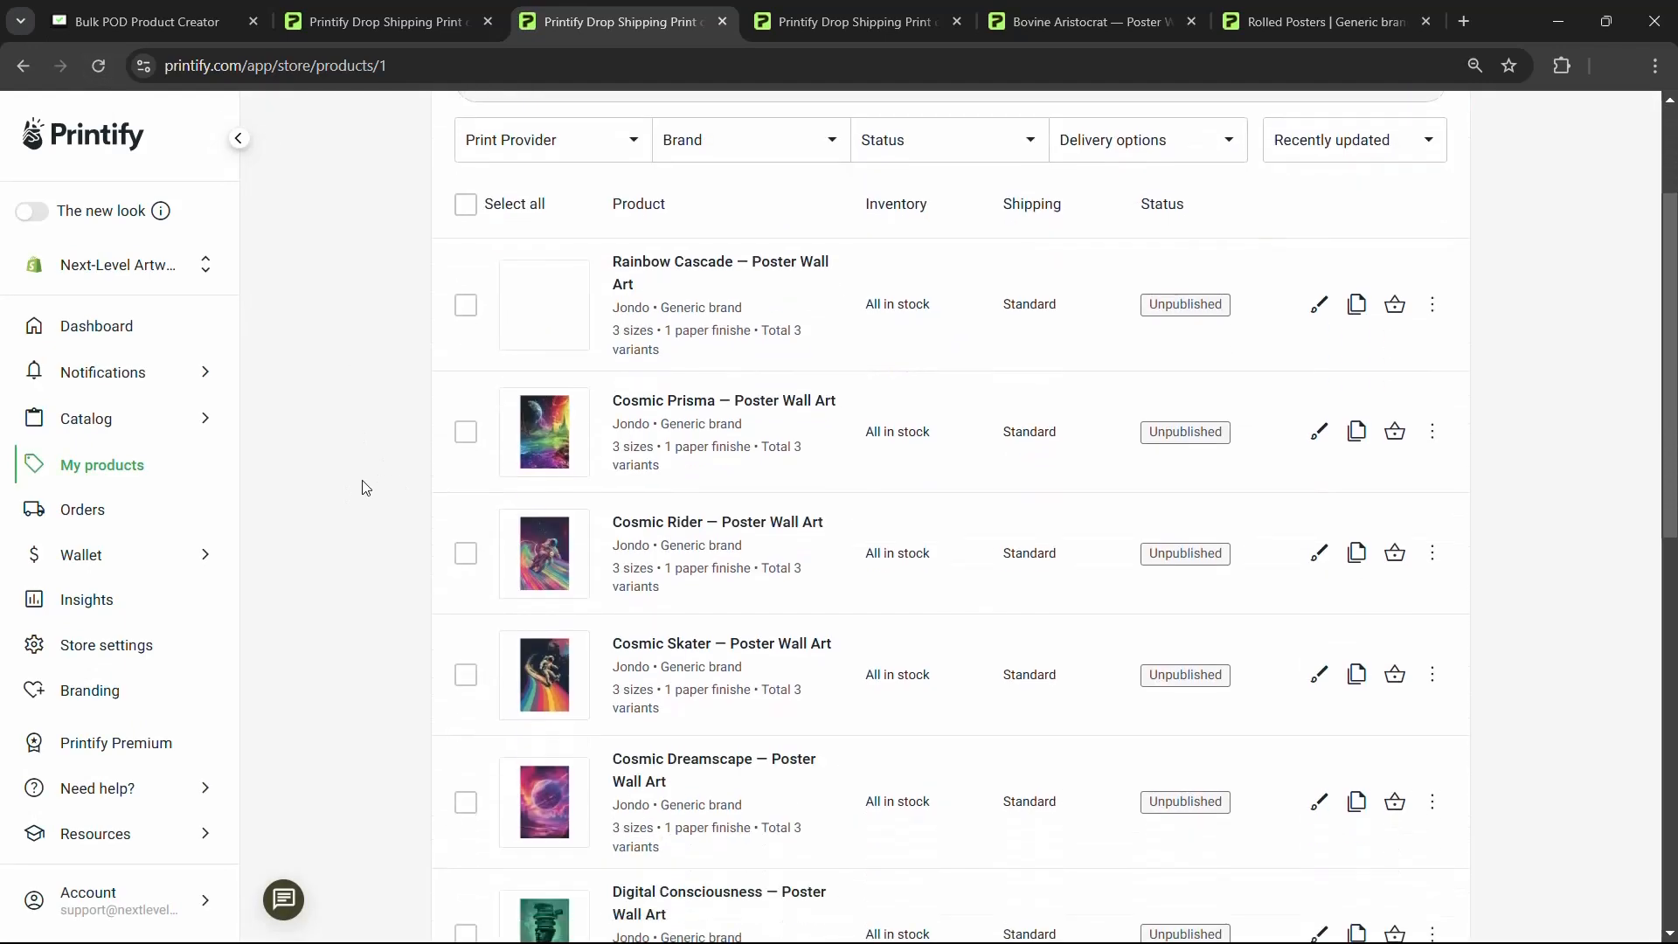
{"action": "scroll", "coordinate": [325, 511], "scroll_direction": "down", "scroll_amount": 1}
{"action": "right_click", "coordinate": [674, 427]}
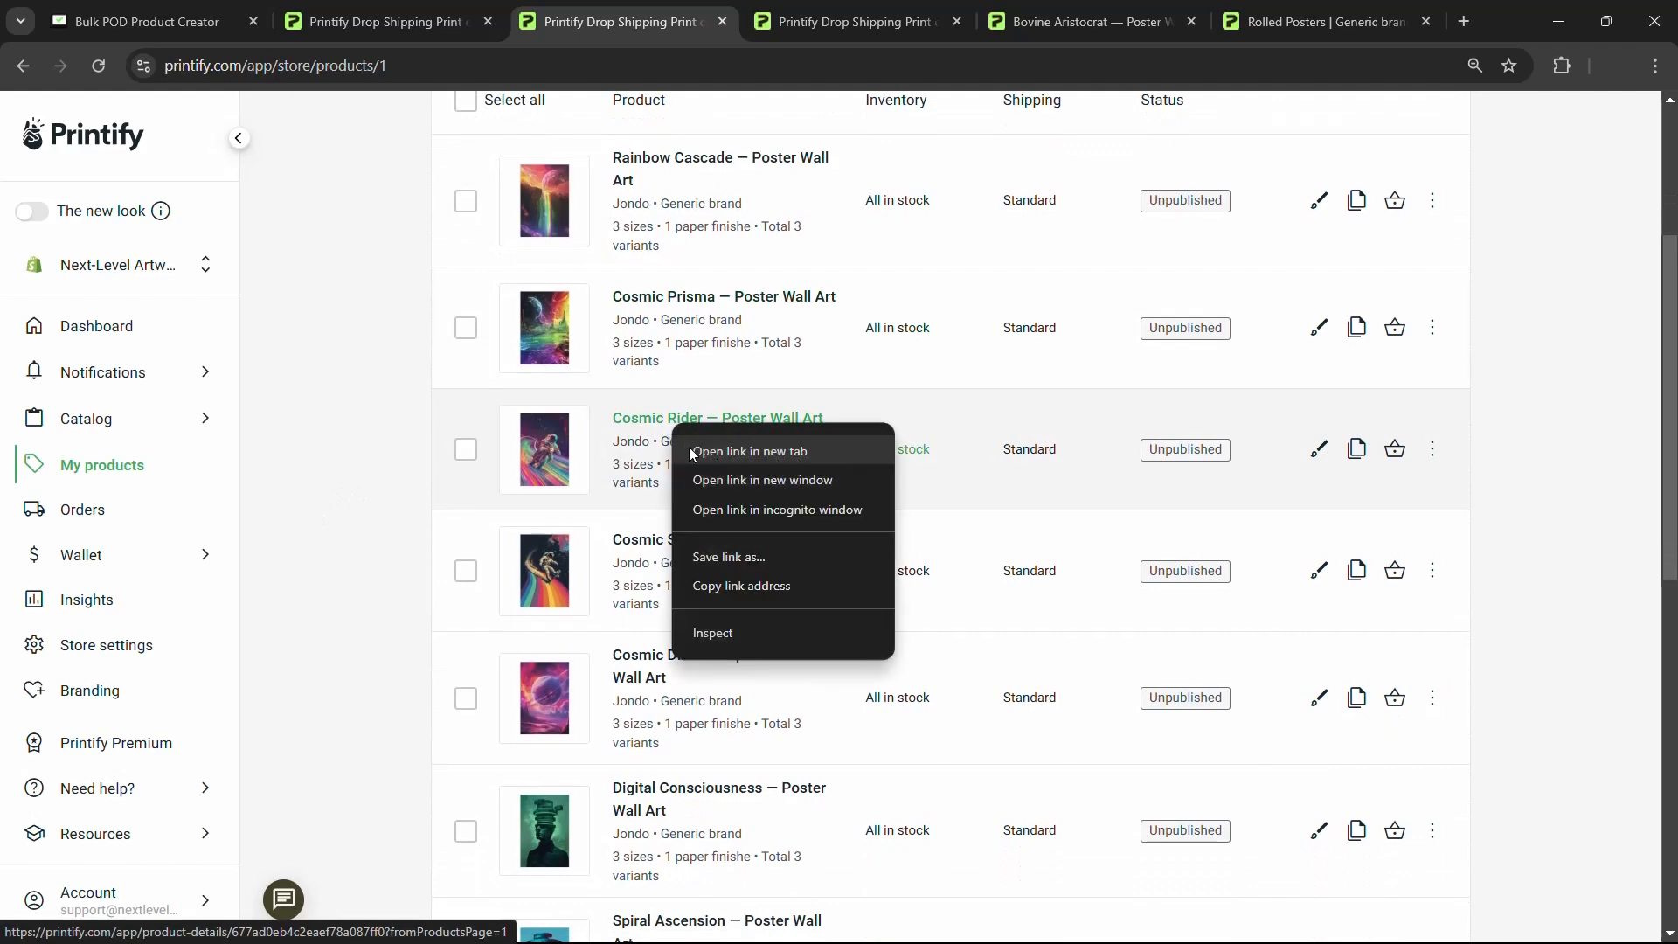
{"action": "left_click", "coordinate": [690, 450]}
{"action": "left_click", "coordinate": [734, 21]}
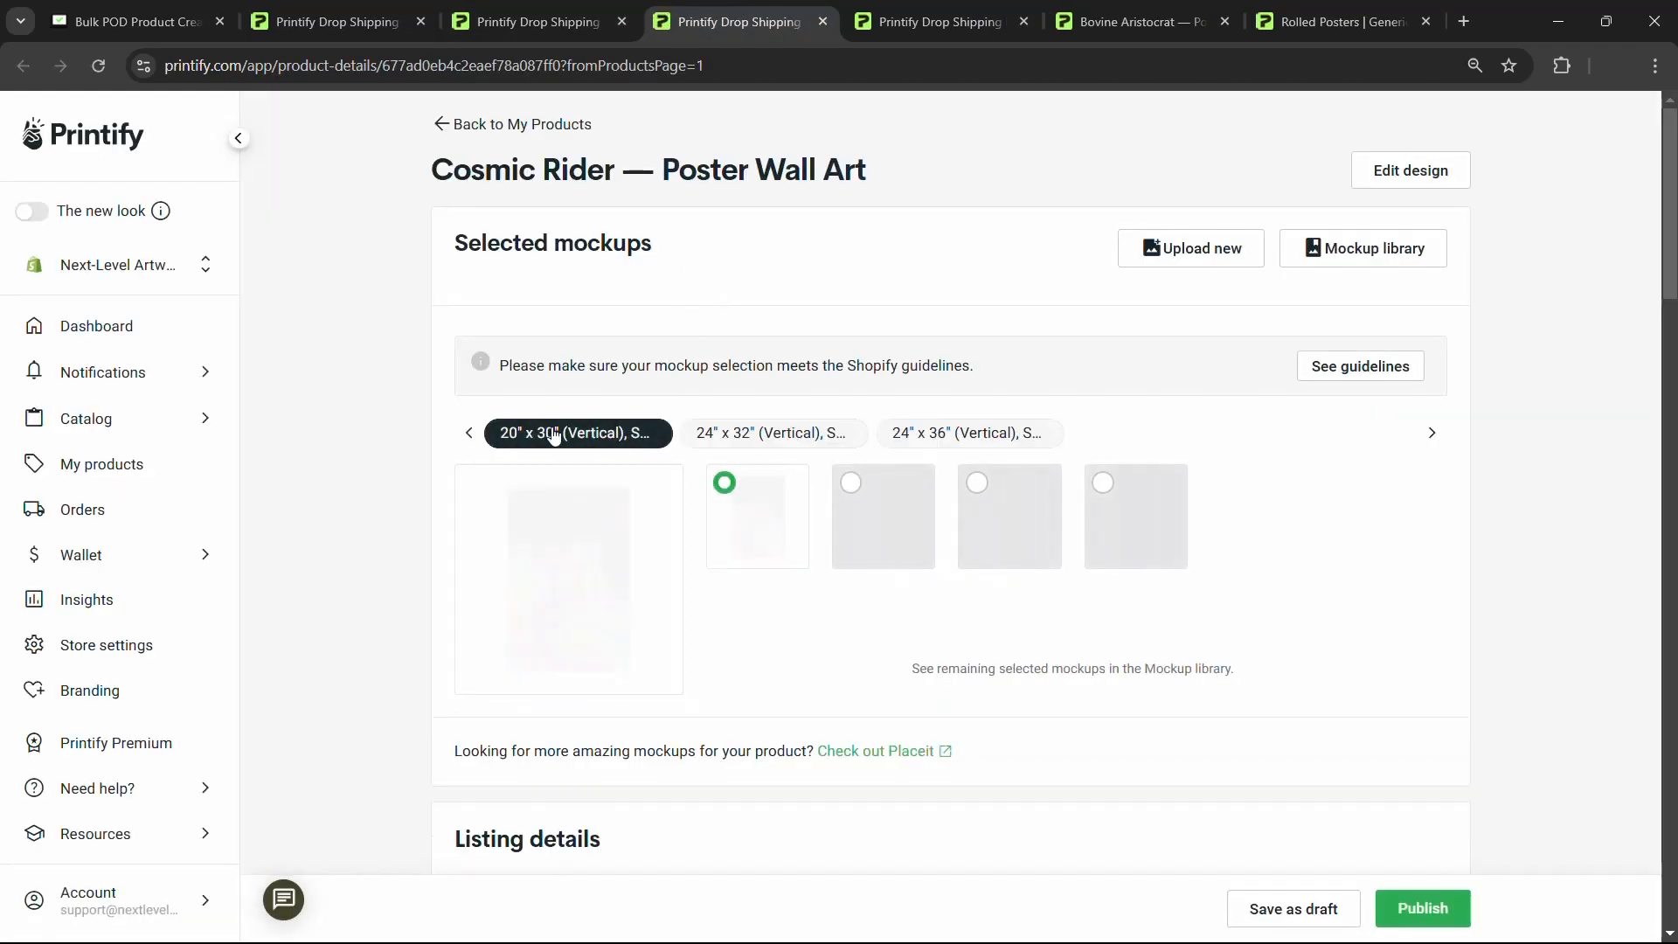
Step: Examine the Cosmic Rider listing's mockups, title and description, and return to its heading
{"action": "scroll", "coordinate": [674, 435], "scroll_direction": "down", "scroll_amount": 2}
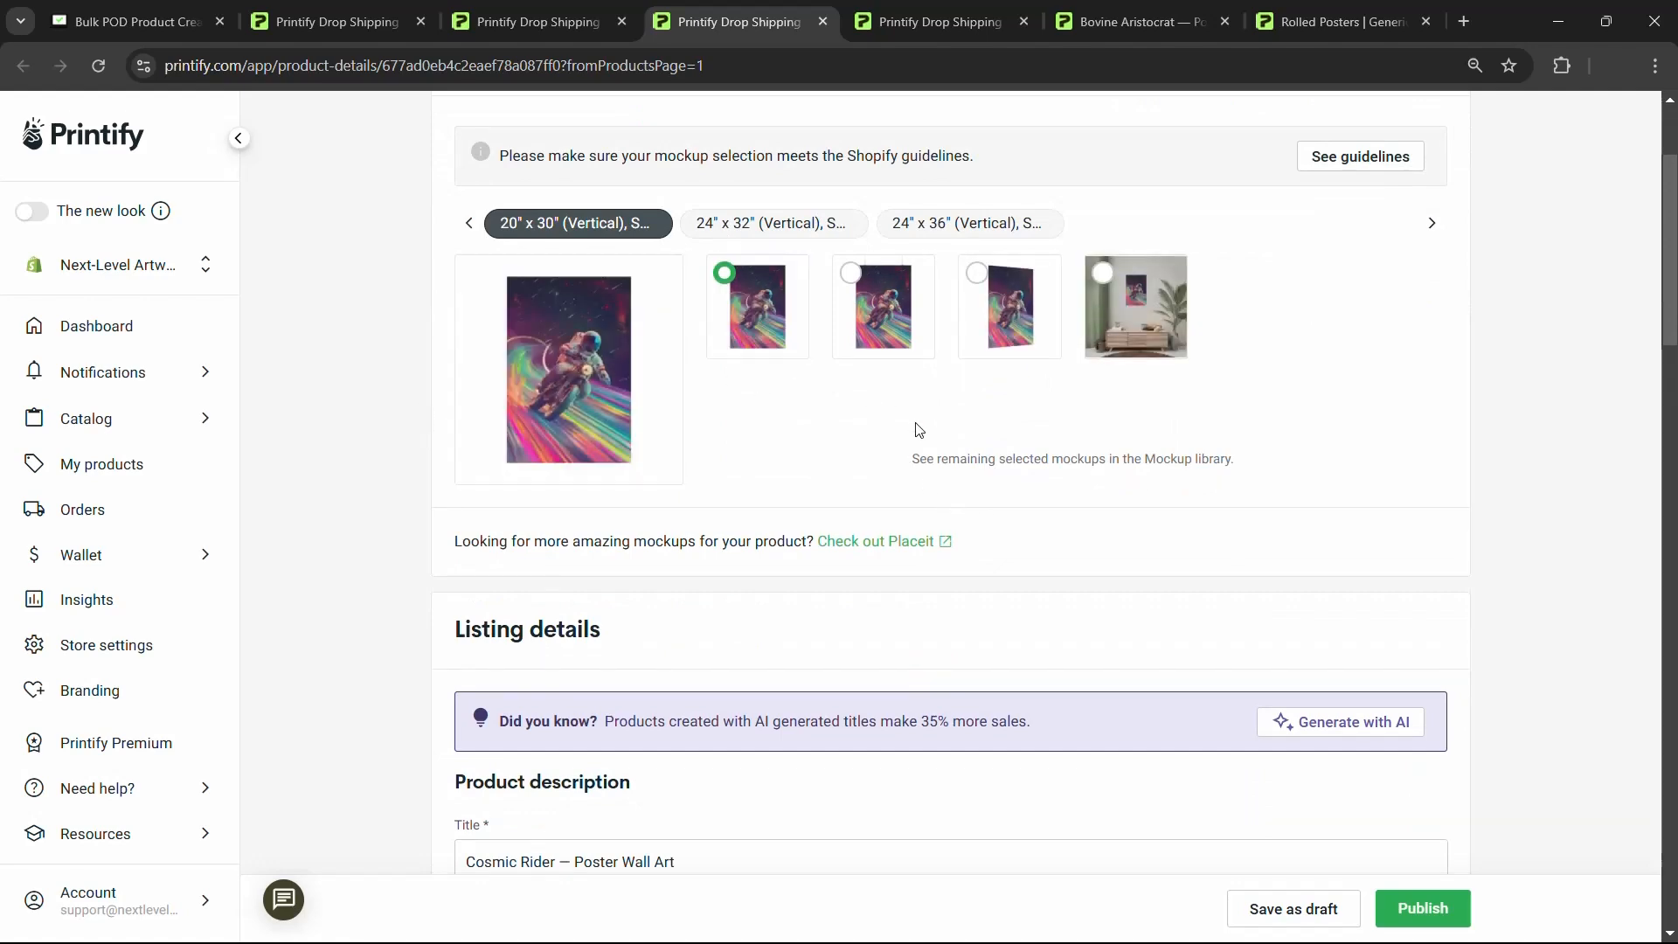
{"action": "scroll", "coordinate": [917, 429], "scroll_direction": "down", "scroll_amount": 5}
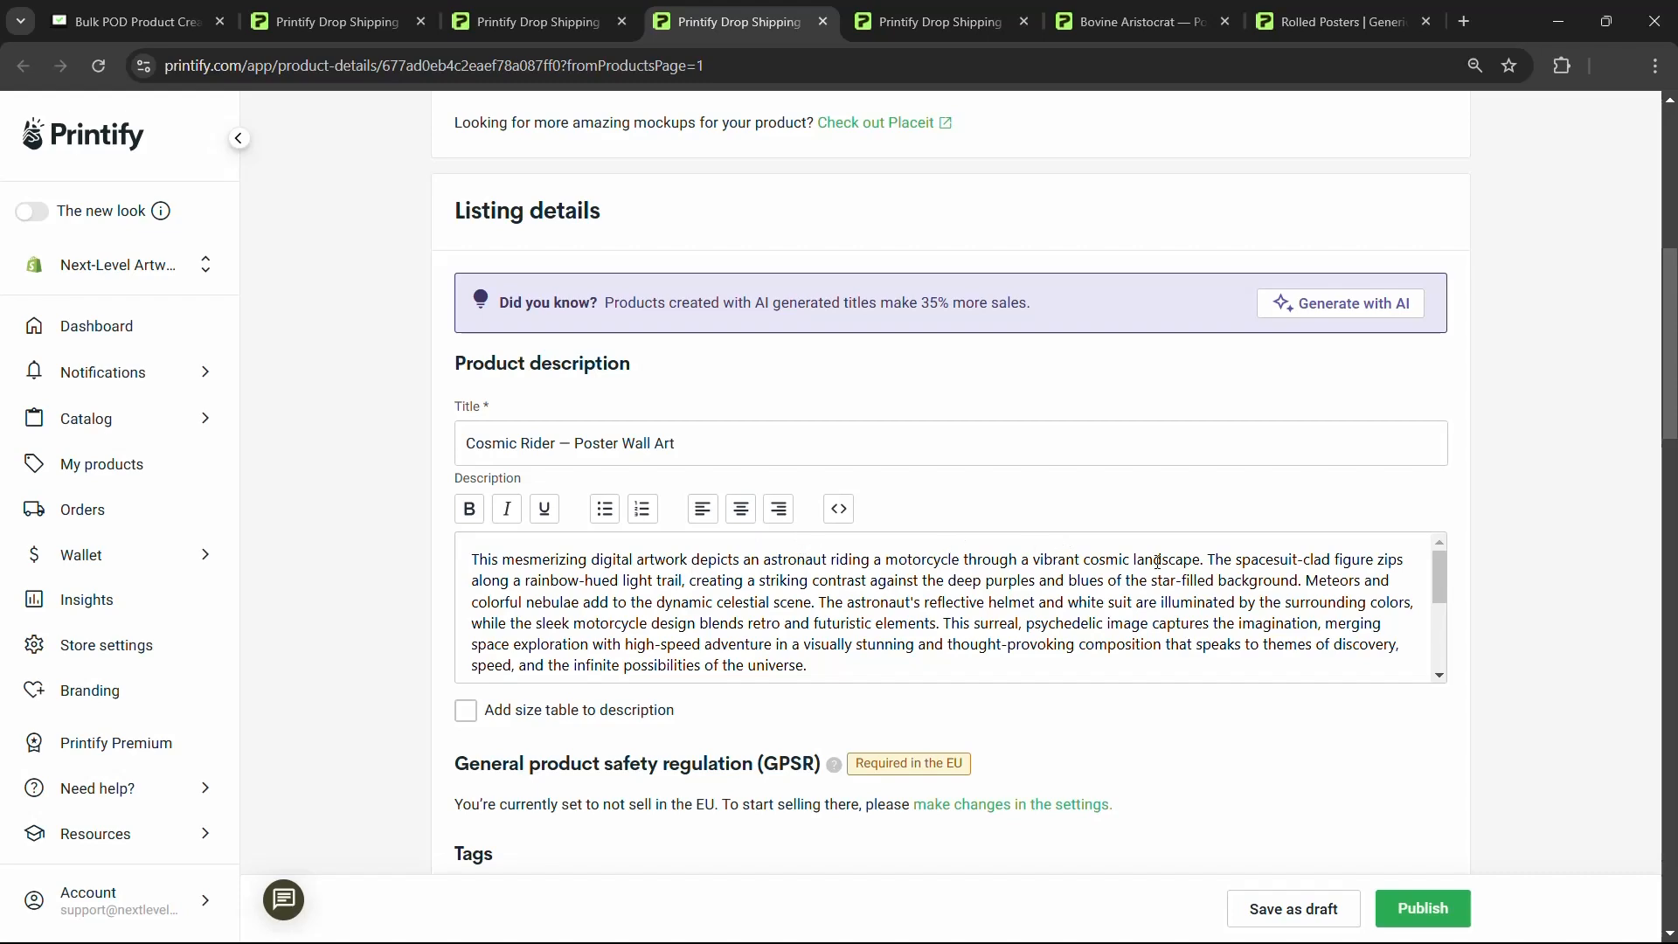
{"action": "scroll", "coordinate": [361, 463], "scroll_direction": "up", "scroll_amount": 7}
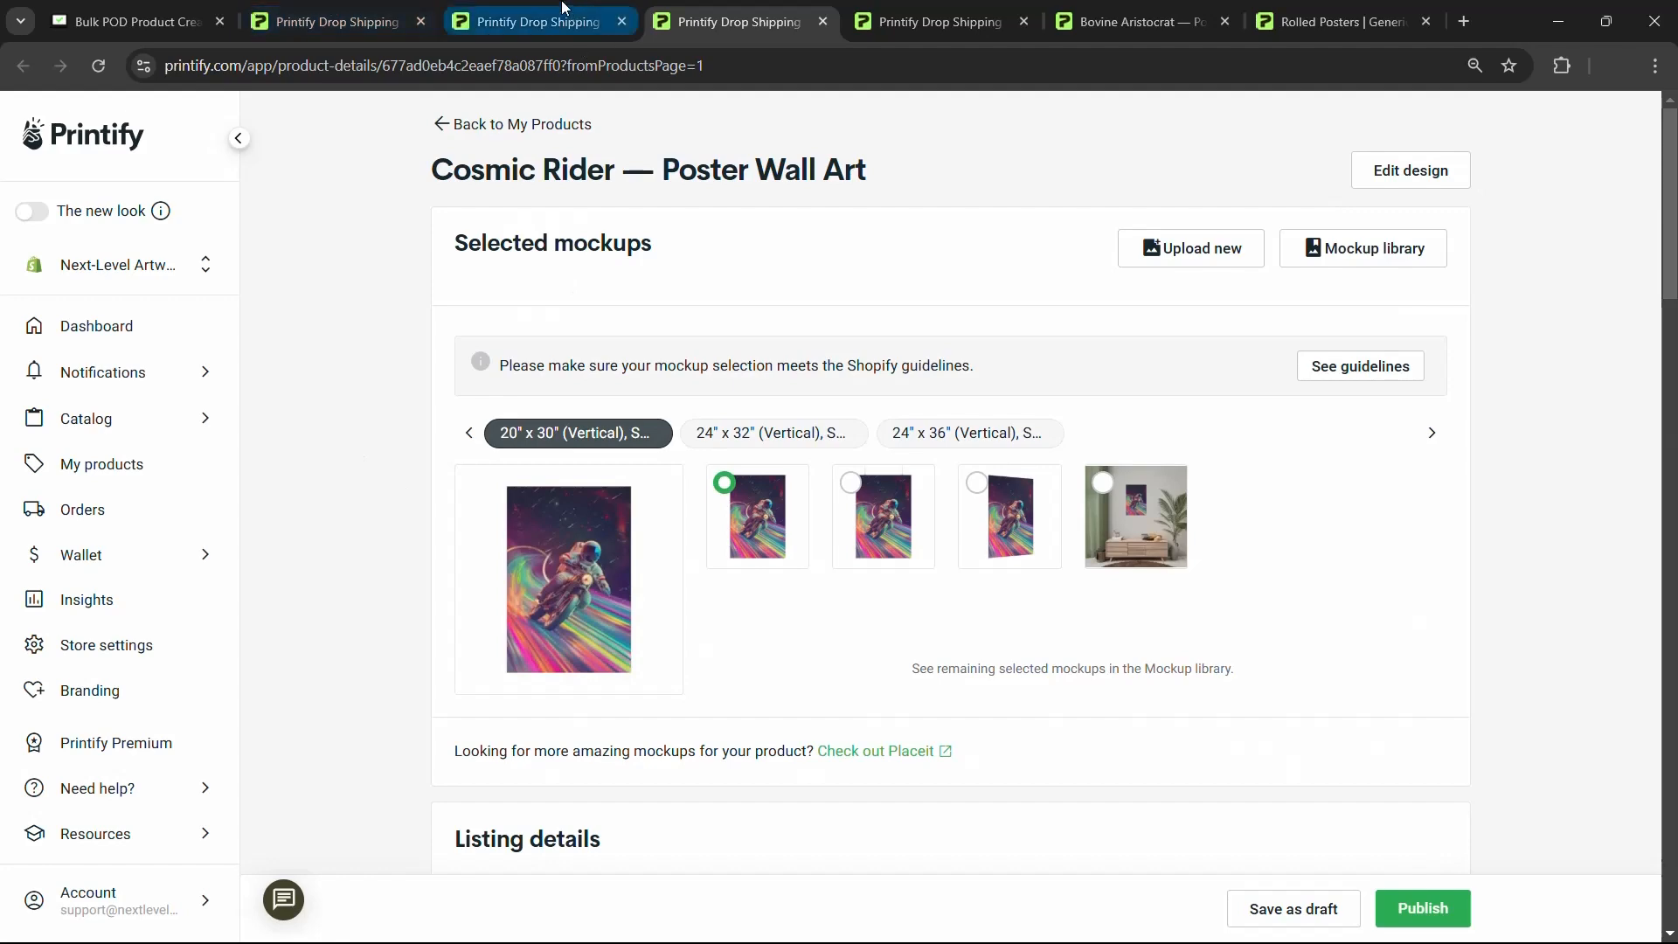
Step: Look through the created posters in the product list and open the Mind Burst listing in a new tab
{"action": "left_click", "coordinate": [524, 21]}
{"action": "scroll", "coordinate": [628, 582], "scroll_direction": "down", "scroll_amount": 3}
{"action": "scroll", "coordinate": [643, 372], "scroll_direction": "down", "scroll_amount": 2}
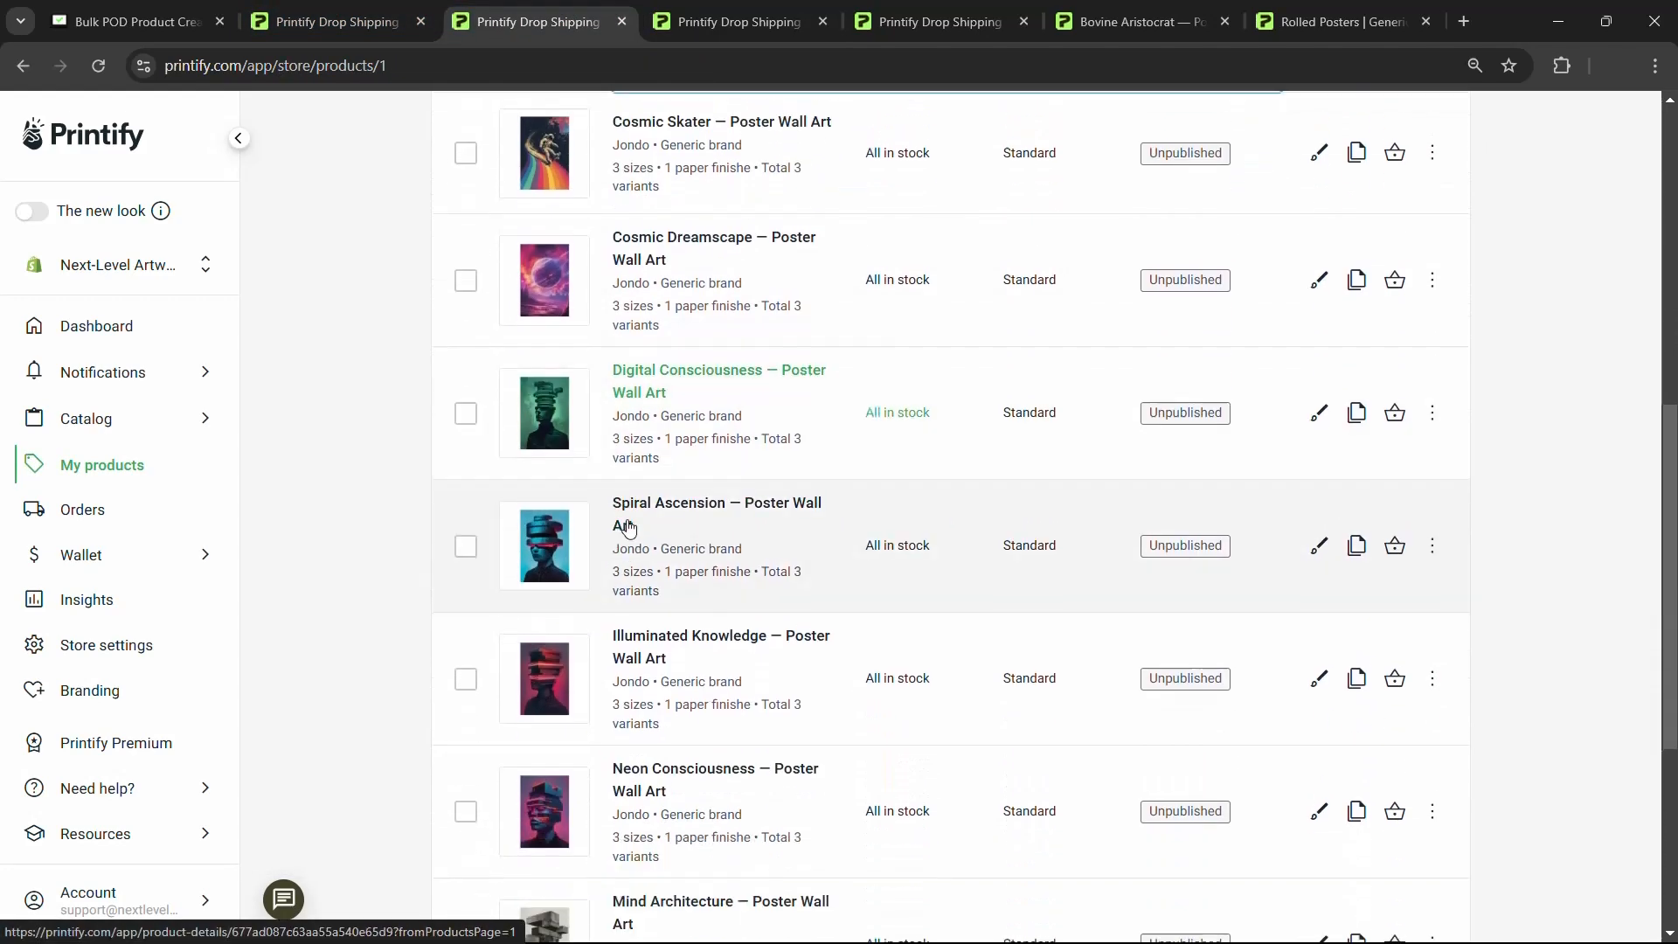
{"action": "scroll", "coordinate": [652, 361], "scroll_direction": "down", "scroll_amount": 5}
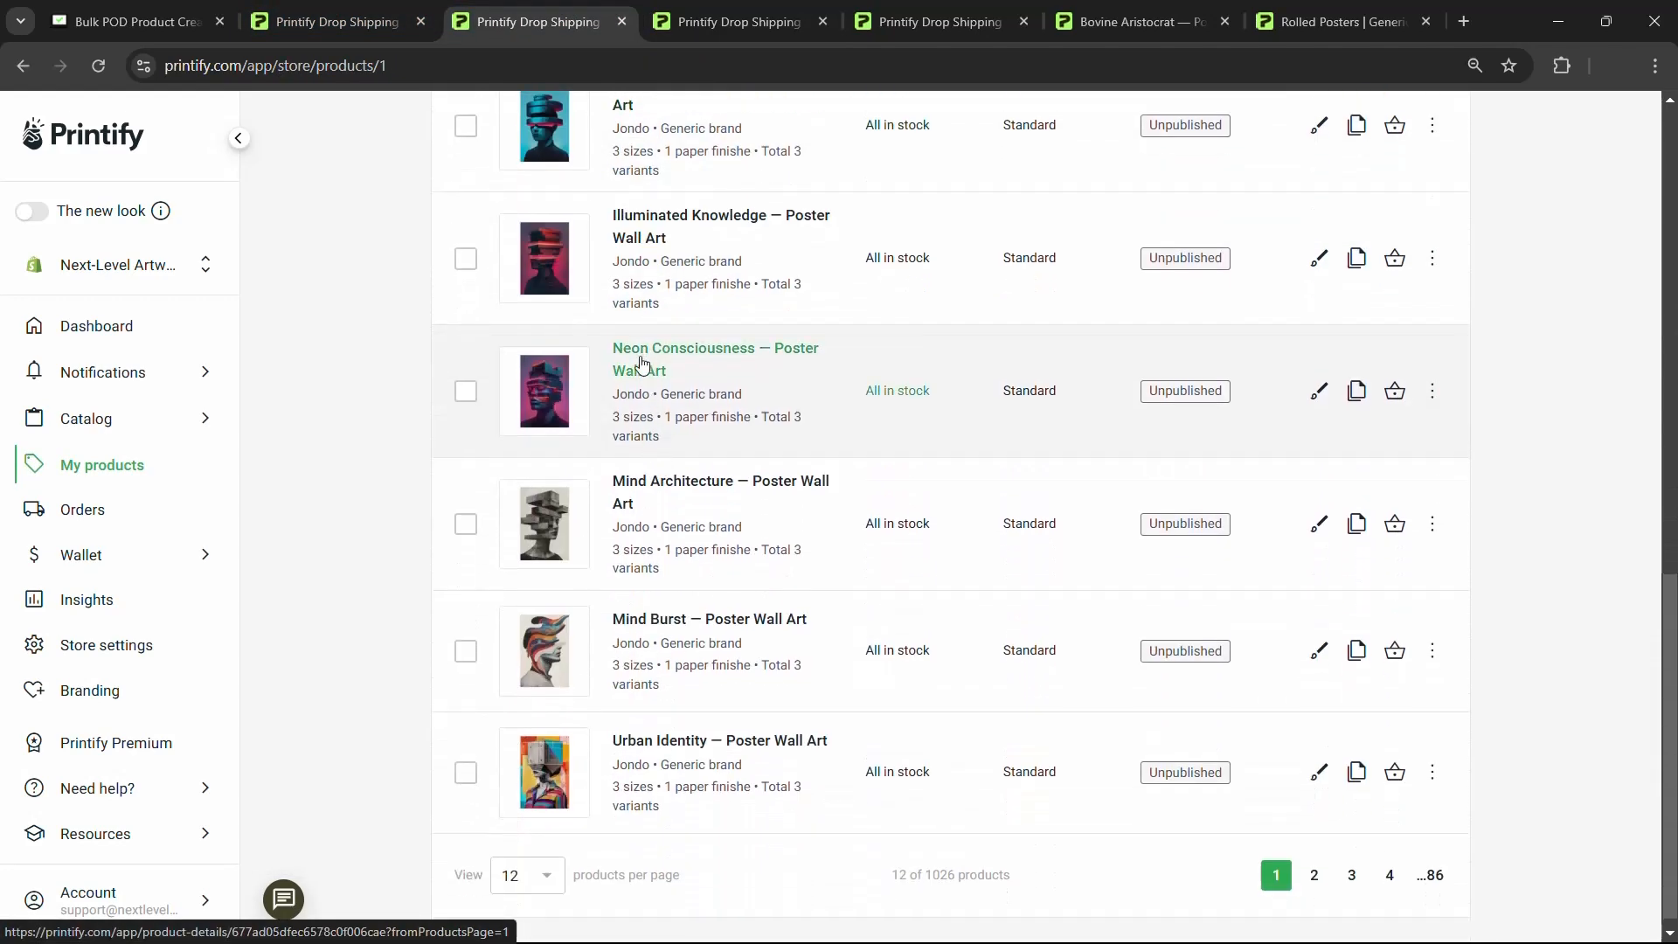
{"action": "right_click", "coordinate": [654, 627]}
{"action": "left_click", "coordinate": [691, 648]}
{"action": "key", "text": "ctrl+Tab"}
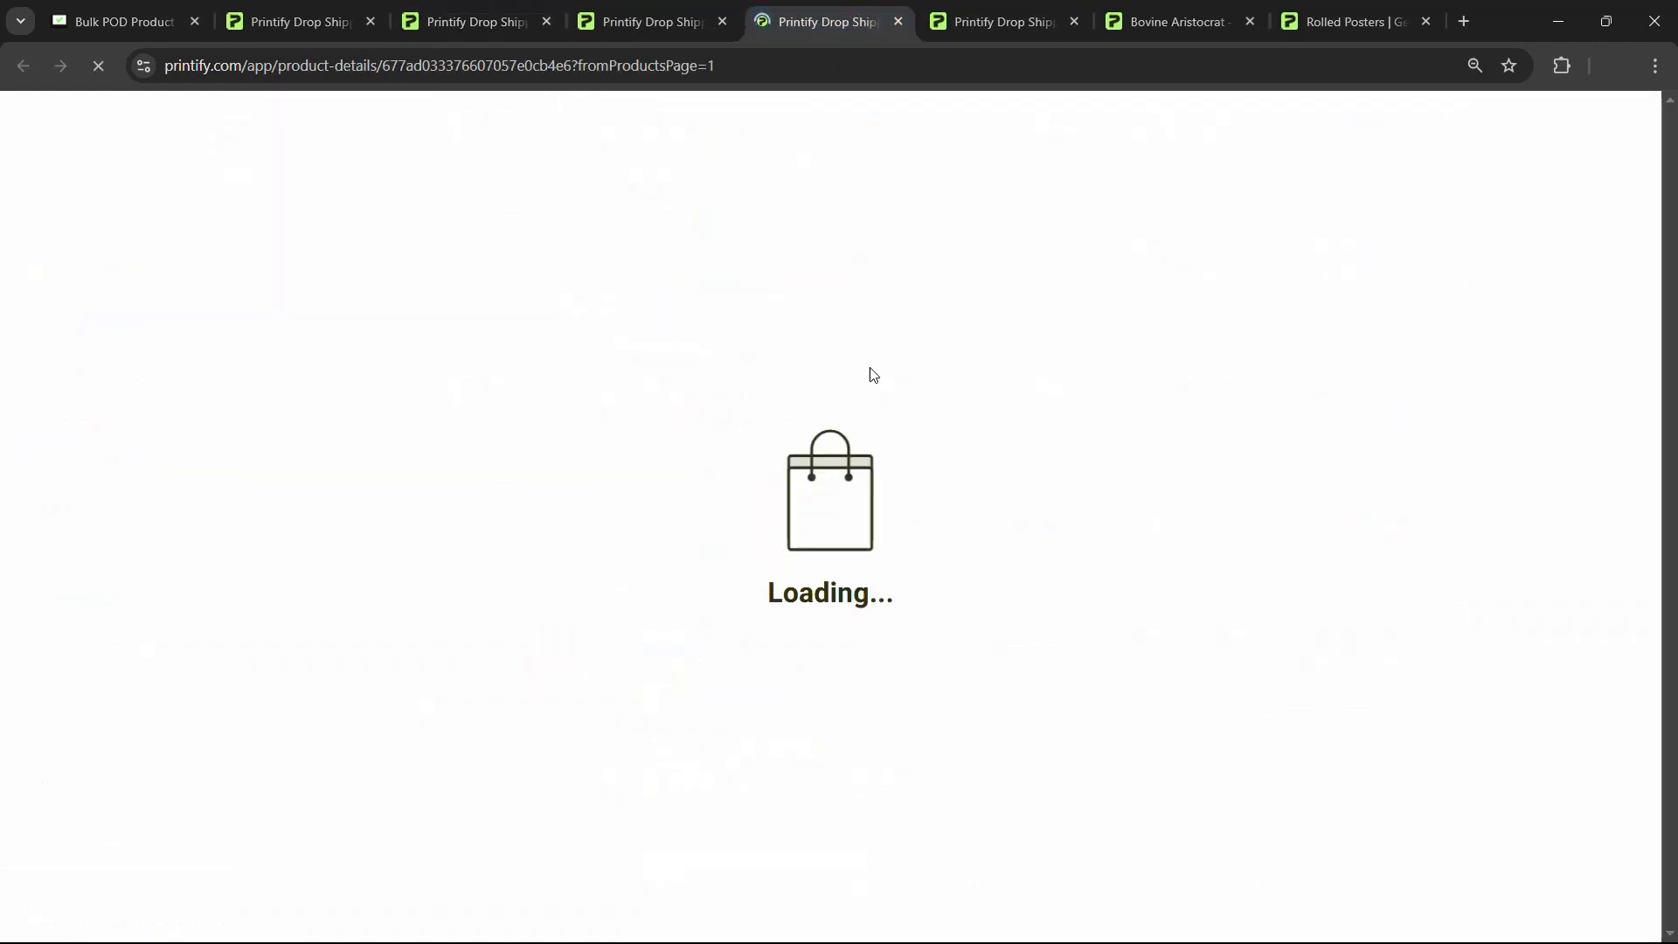
Step: Review the product creation rules and the progress of the running operation in Bulk POD Product Creator
{"action": "key", "text": "ctrl+1"}
{"action": "scroll", "coordinate": [559, 498], "scroll_direction": "down", "scroll_amount": 14}
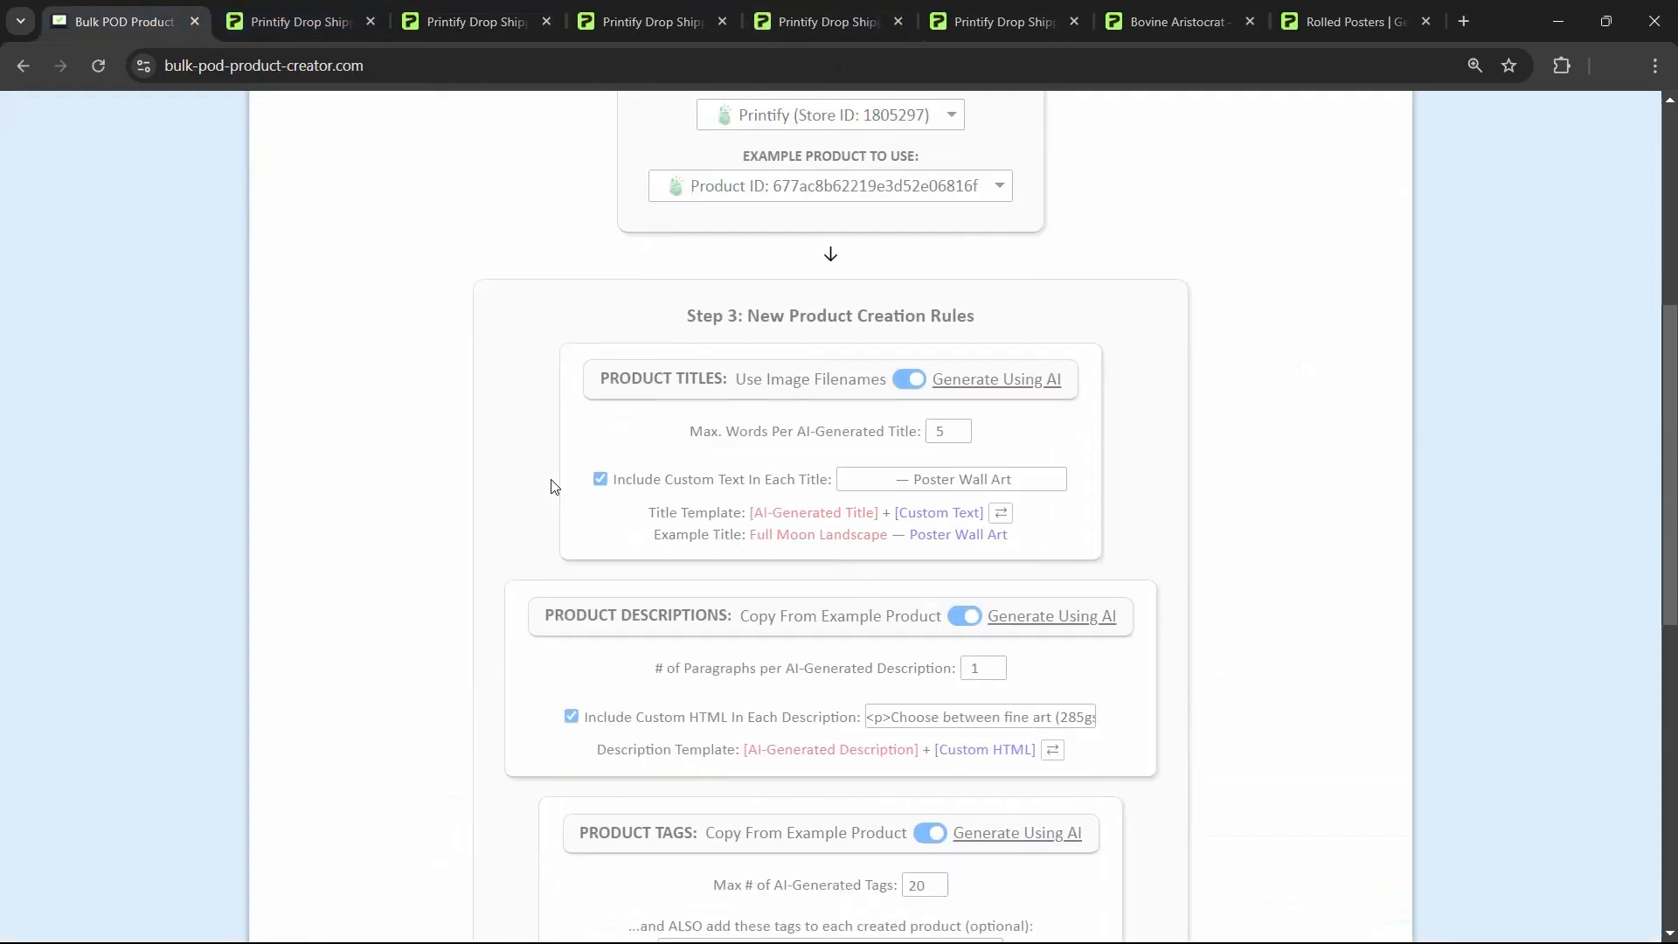
{"action": "scroll", "coordinate": [553, 485], "scroll_direction": "down", "scroll_amount": 2}
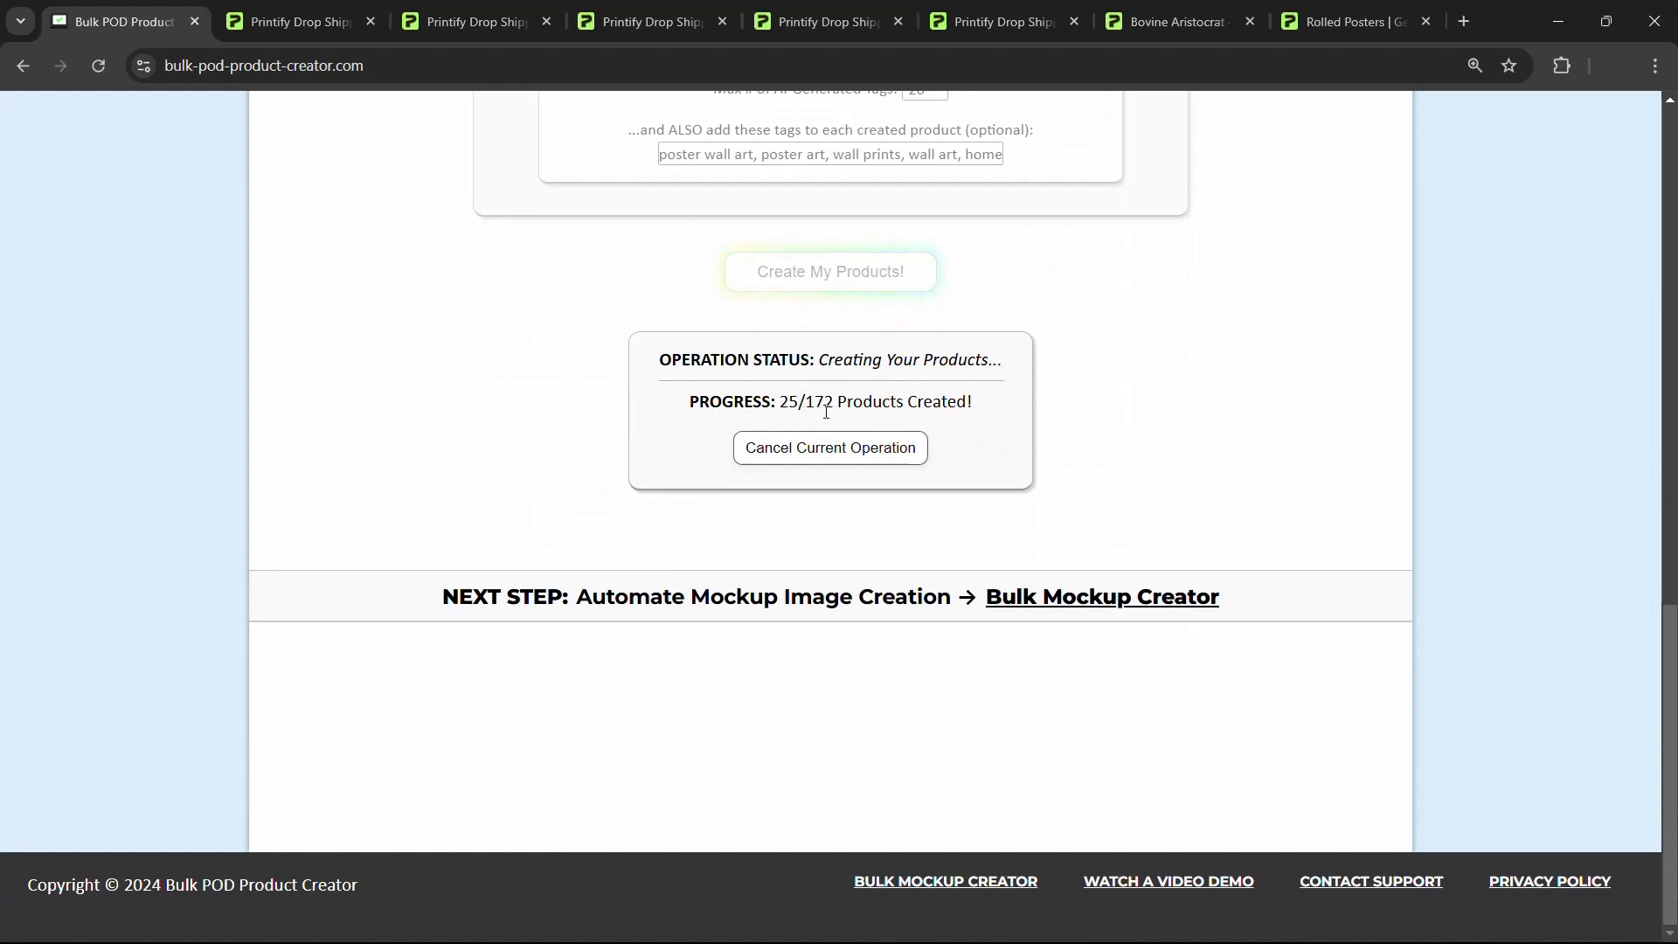
Step: Return to the Printify product list and open the Cosmic Skater listing in a new tab
{"action": "left_click", "coordinate": [996, 21]}
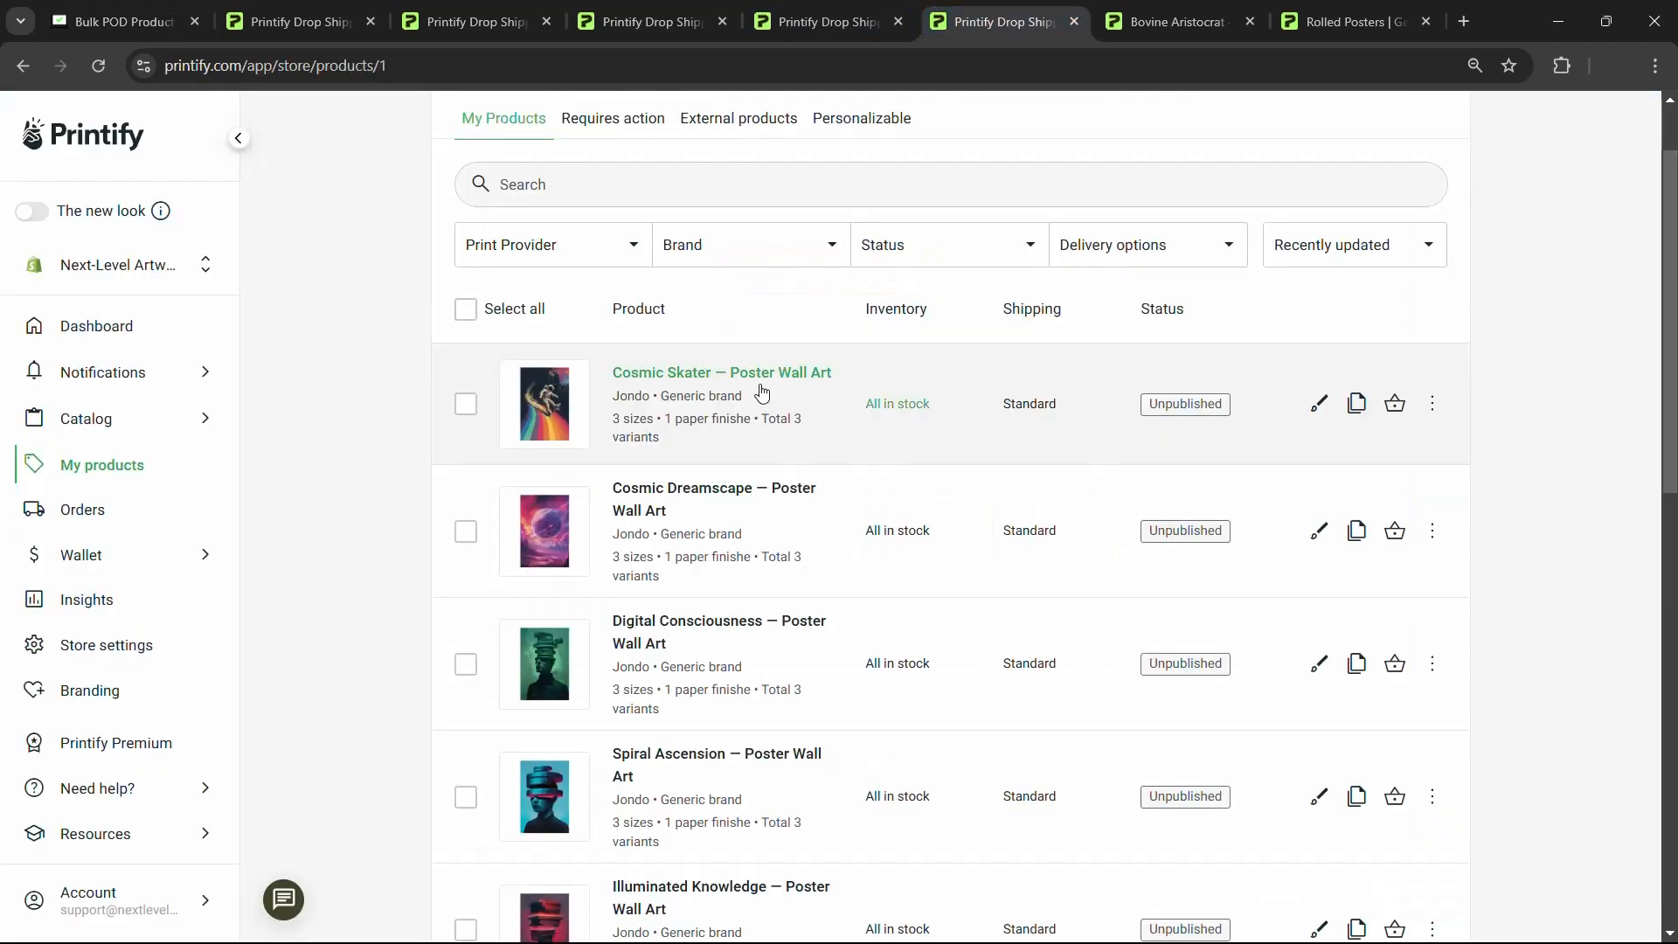
{"action": "right_click", "coordinate": [759, 378]}
{"action": "left_click", "coordinate": [843, 412]}
{"action": "left_click", "coordinate": [1018, 21]}
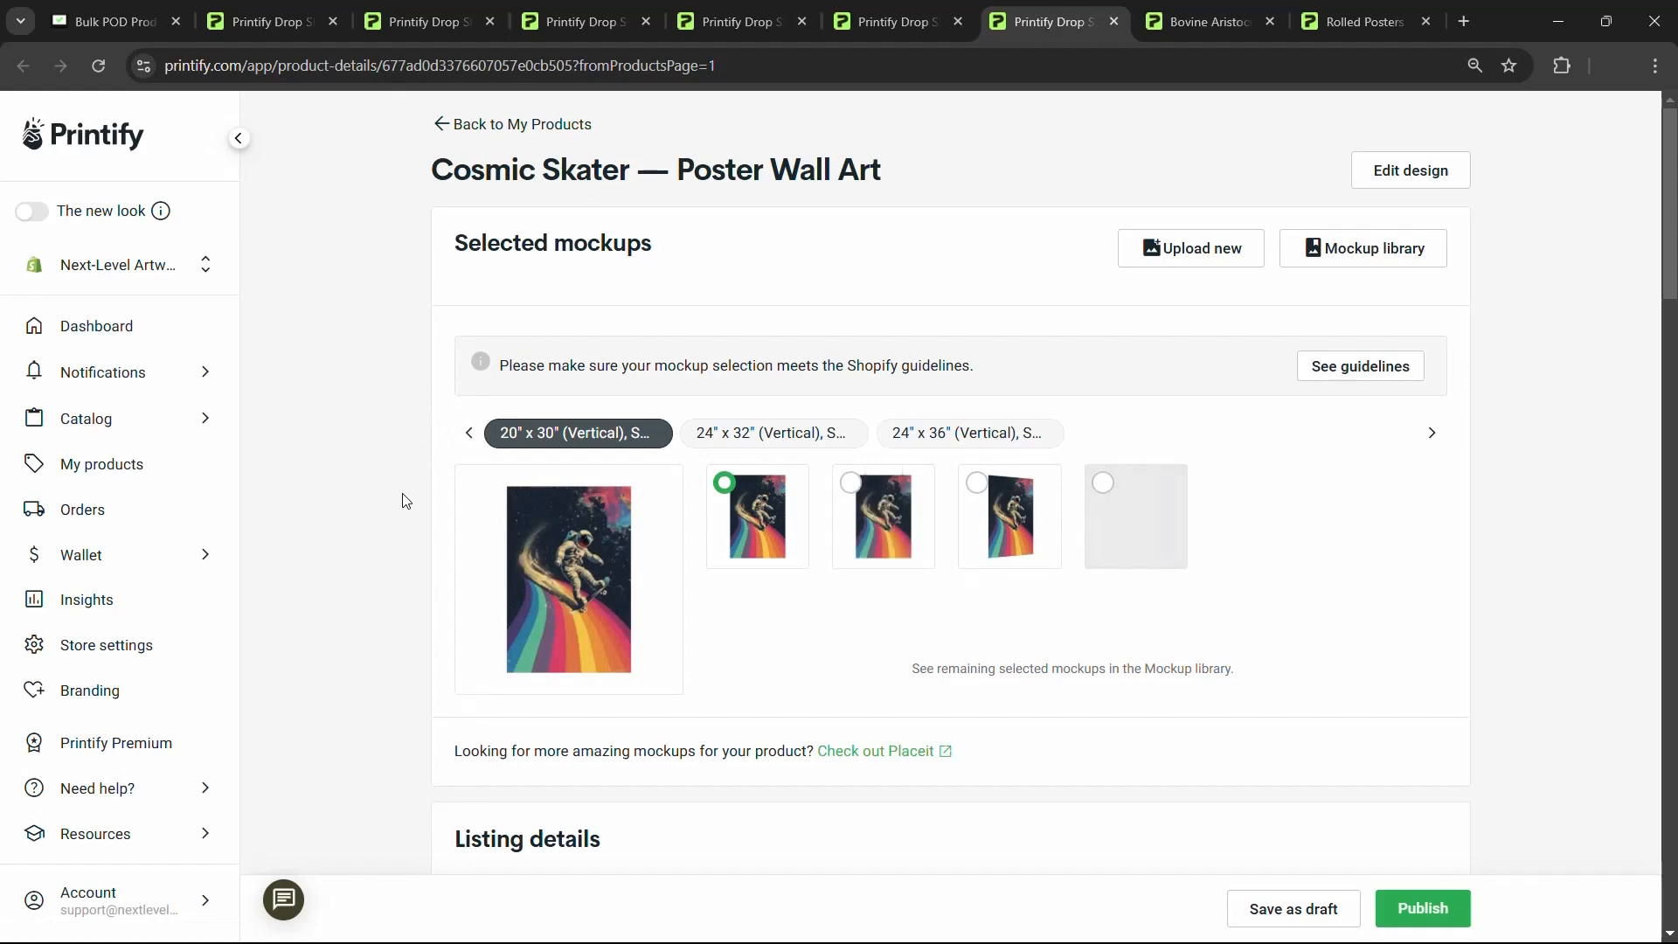
Step: Examine the Cosmic Skater listing's mockups, title and description
{"action": "scroll", "coordinate": [380, 490], "scroll_direction": "down", "scroll_amount": 7}
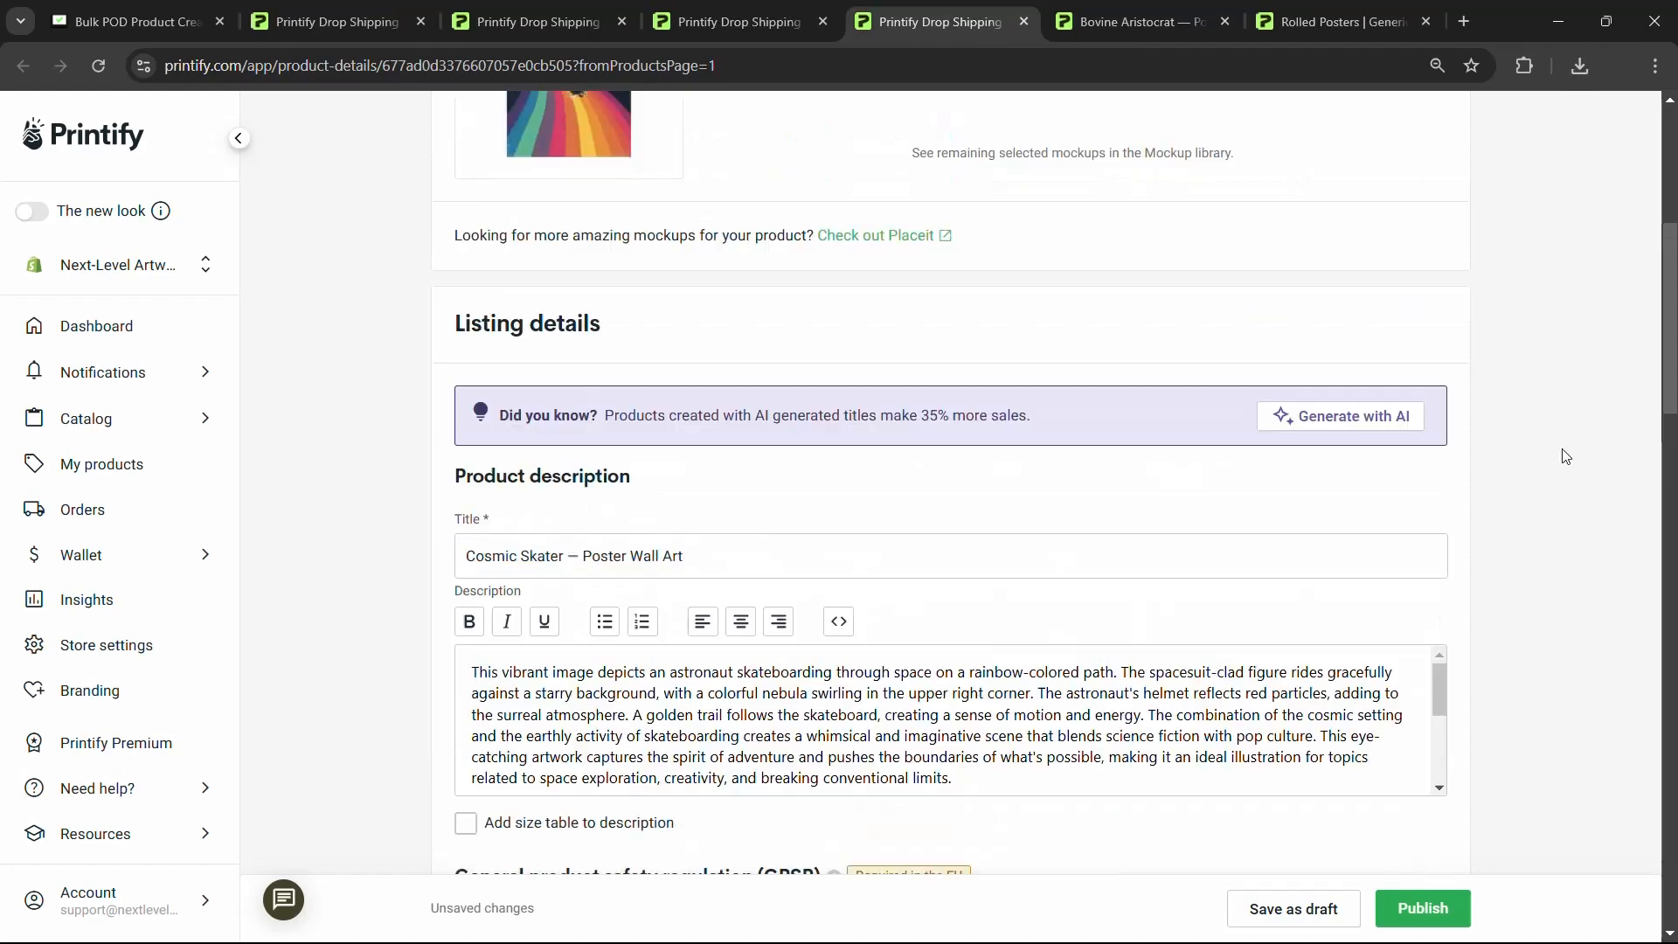
{"action": "scroll", "coordinate": [1547, 457], "scroll_direction": "up", "scroll_amount": 5}
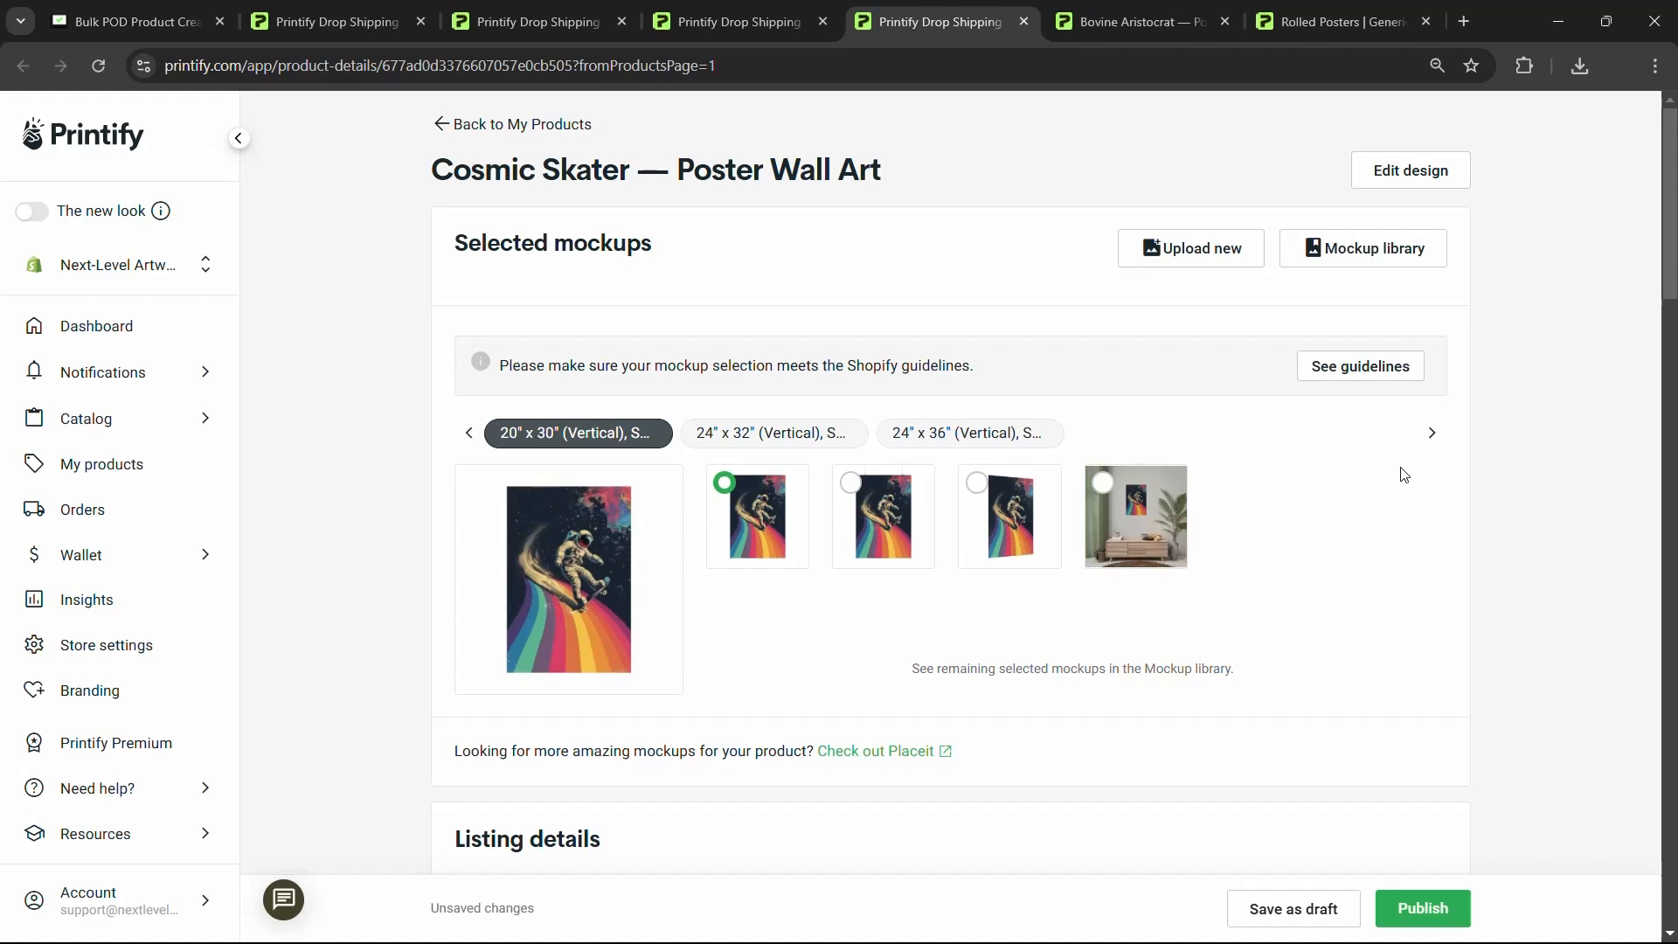
{"action": "scroll", "coordinate": [1359, 805], "scroll_direction": "down", "scroll_amount": 5}
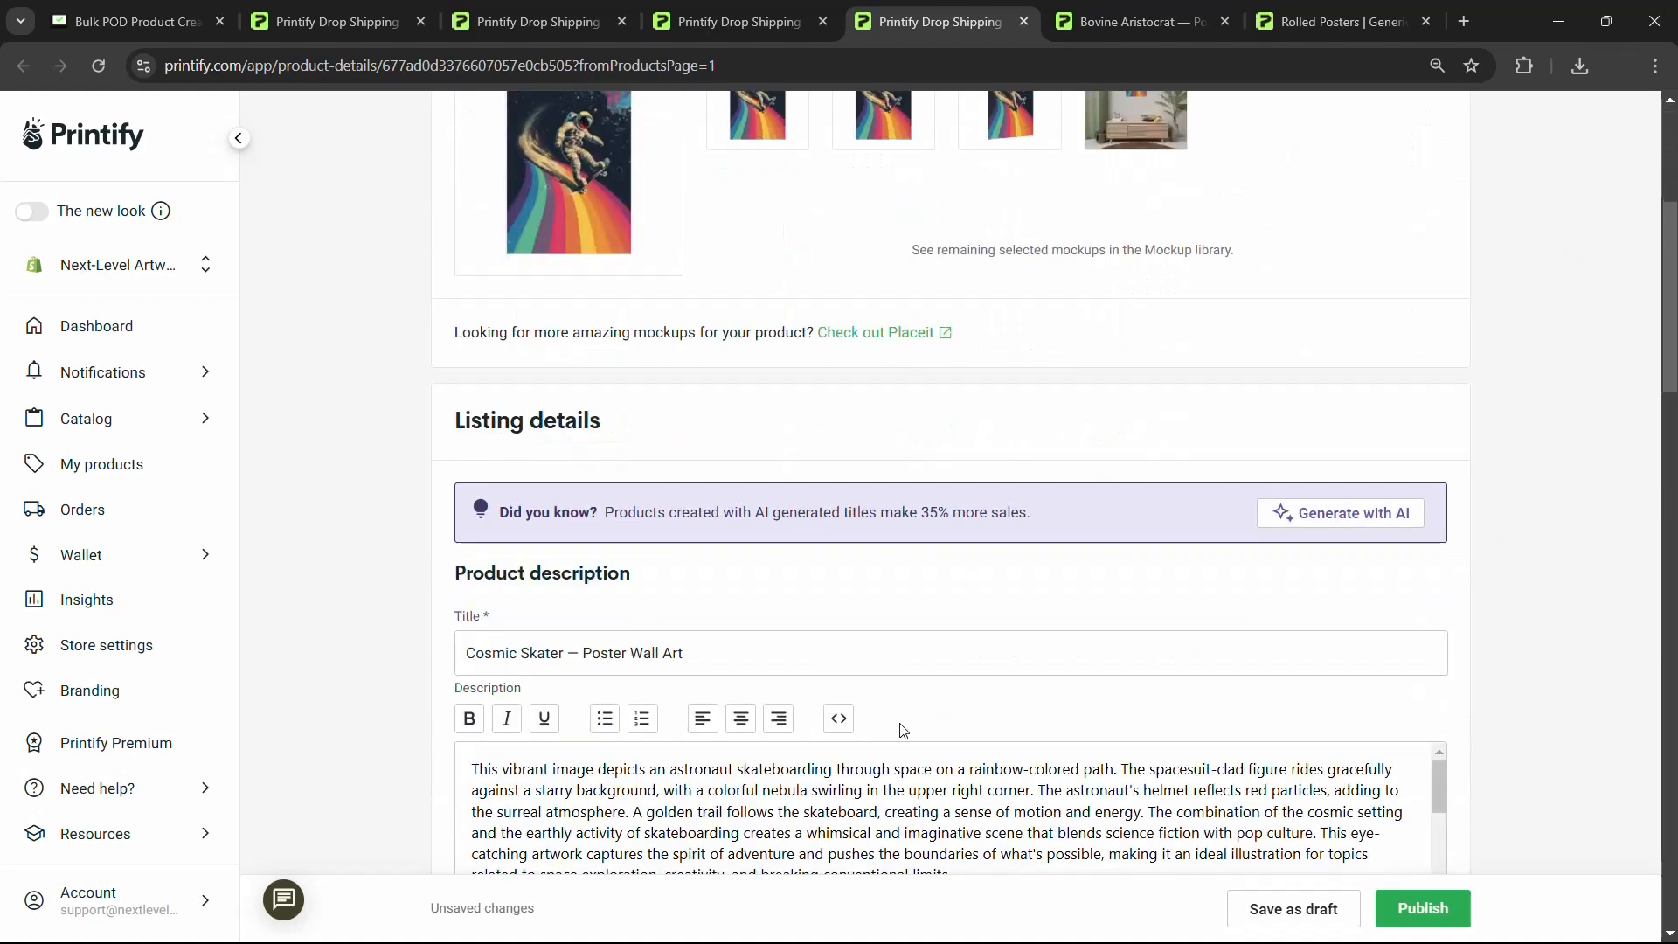
Step: Read the Cosmic Skater listing's full description through to its material and paper options, and recheck the selected mockups
{"action": "scroll", "coordinate": [962, 813], "scroll_direction": "down", "scroll_amount": 5}
{"action": "scroll", "coordinate": [1535, 599], "scroll_direction": "up", "scroll_amount": 3}
{"action": "scroll", "coordinate": [1124, 771], "scroll_direction": "down", "scroll_amount": 4}
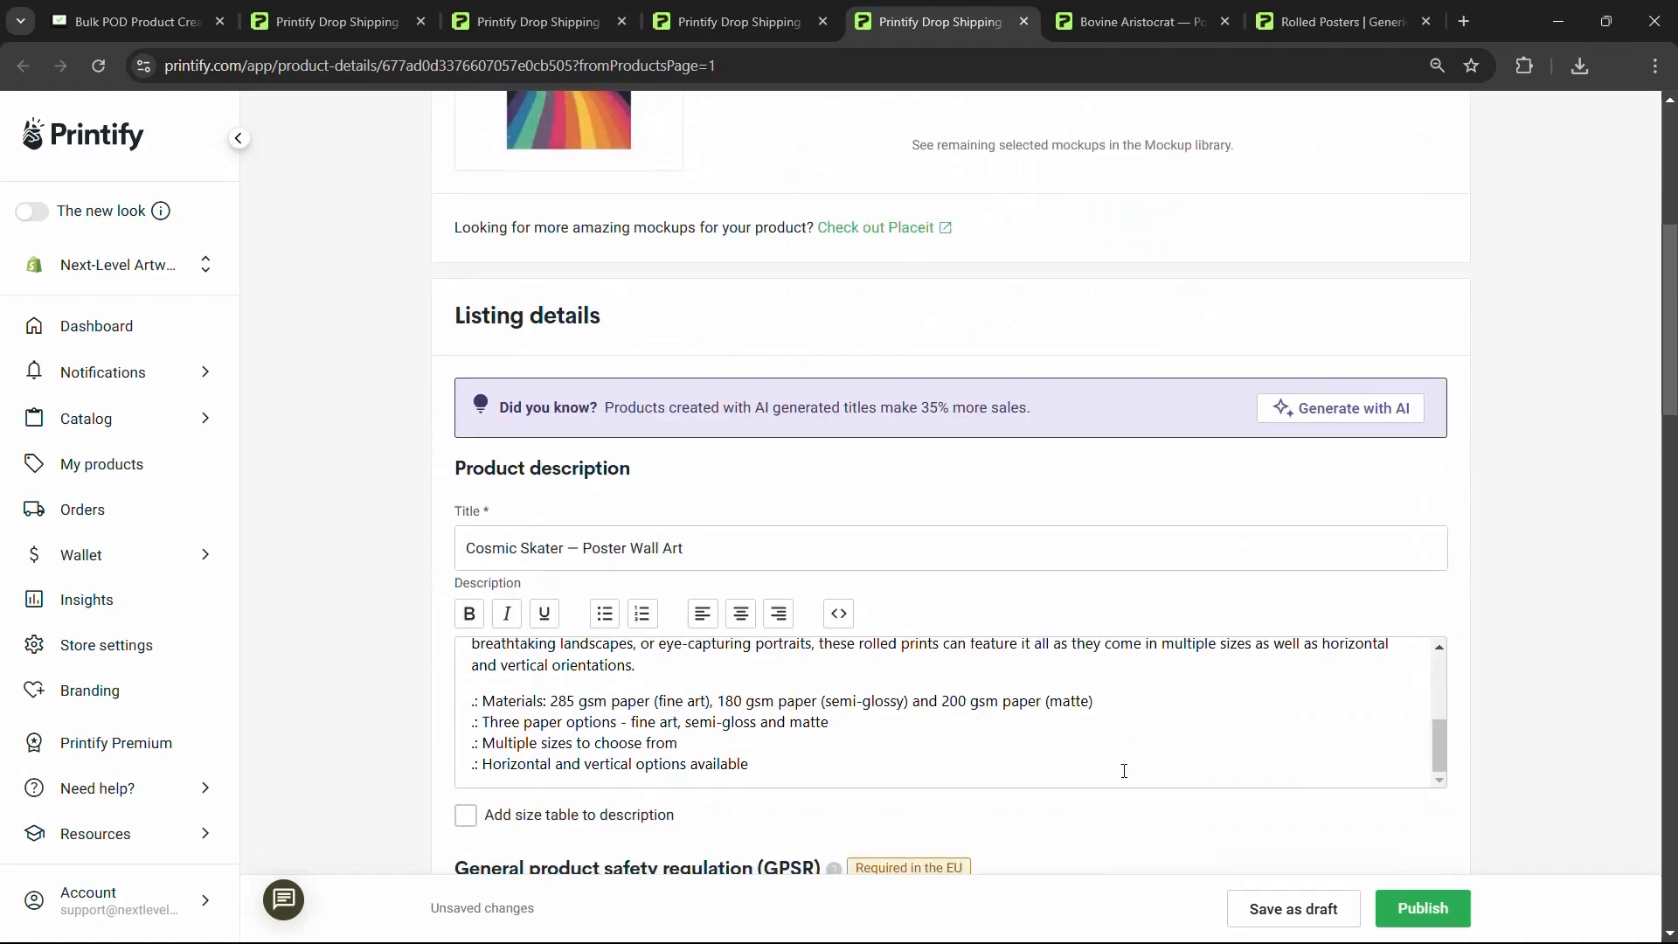
{"action": "scroll", "coordinate": [1124, 771], "scroll_direction": "up", "scroll_amount": 8}
{"action": "scroll", "coordinate": [1541, 365], "scroll_direction": "up", "scroll_amount": 6}
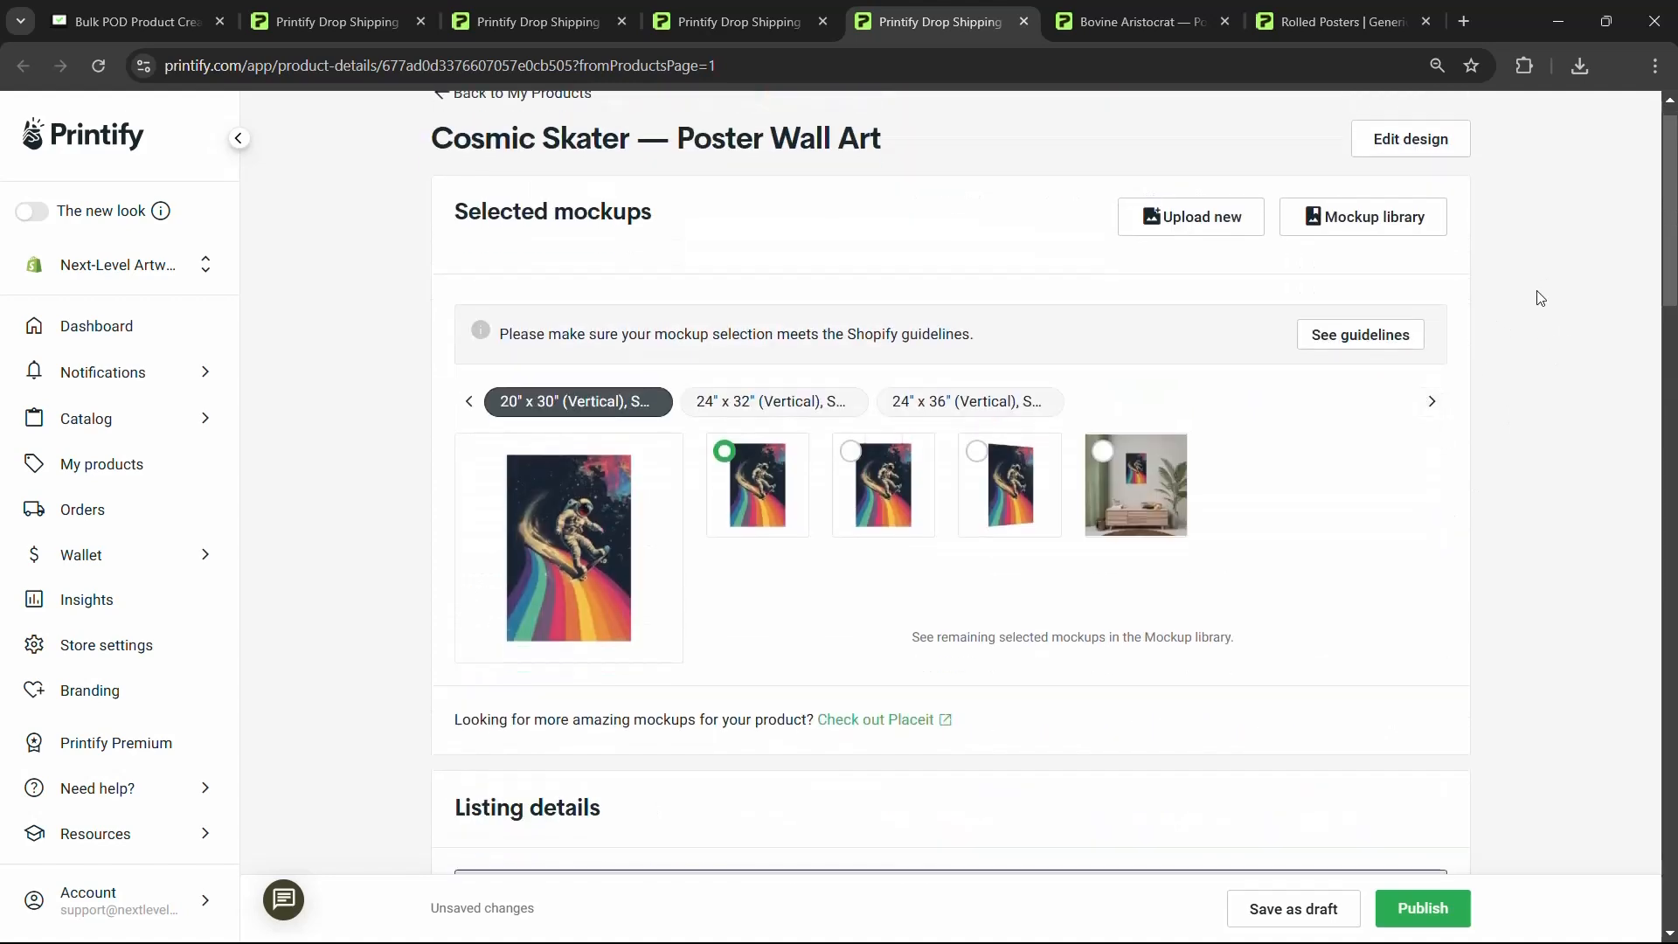
{"action": "scroll", "coordinate": [1502, 307], "scroll_direction": "down", "scroll_amount": 6}
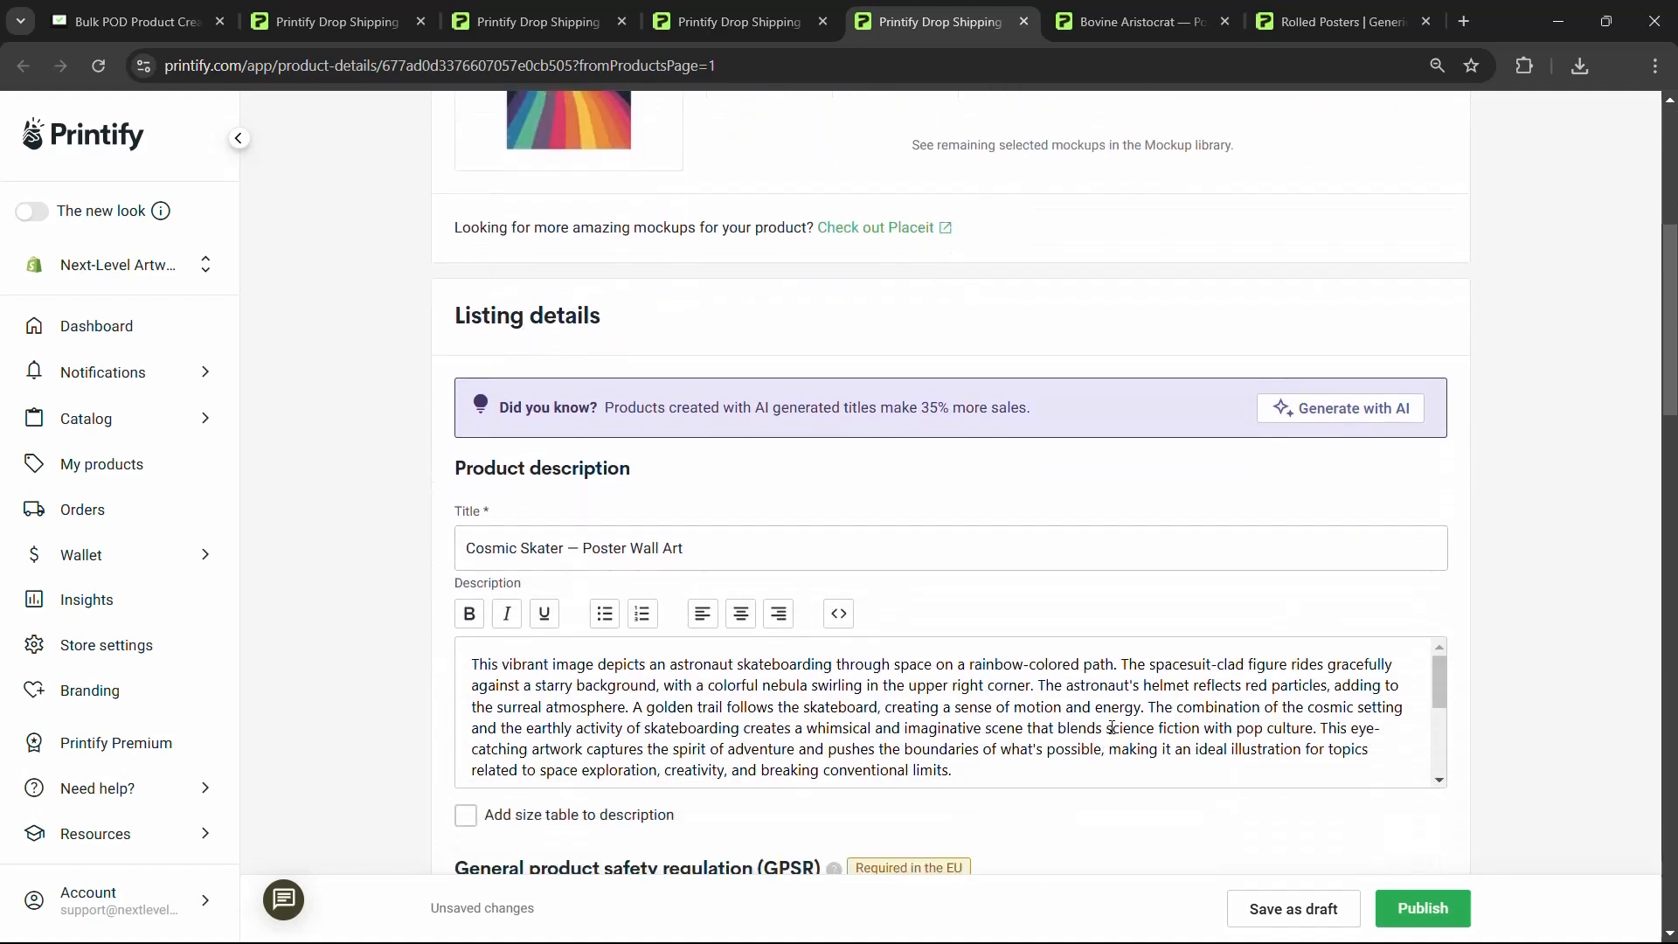
Step: Open the Cosmic Skater design for editing and check the artwork fit on the 24" x 32", 20" x 30" and 24" x 36" vertical variants
{"action": "scroll", "coordinate": [1438, 562], "scroll_direction": "up", "scroll_amount": 6}
{"action": "left_click", "coordinate": [1401, 179]}
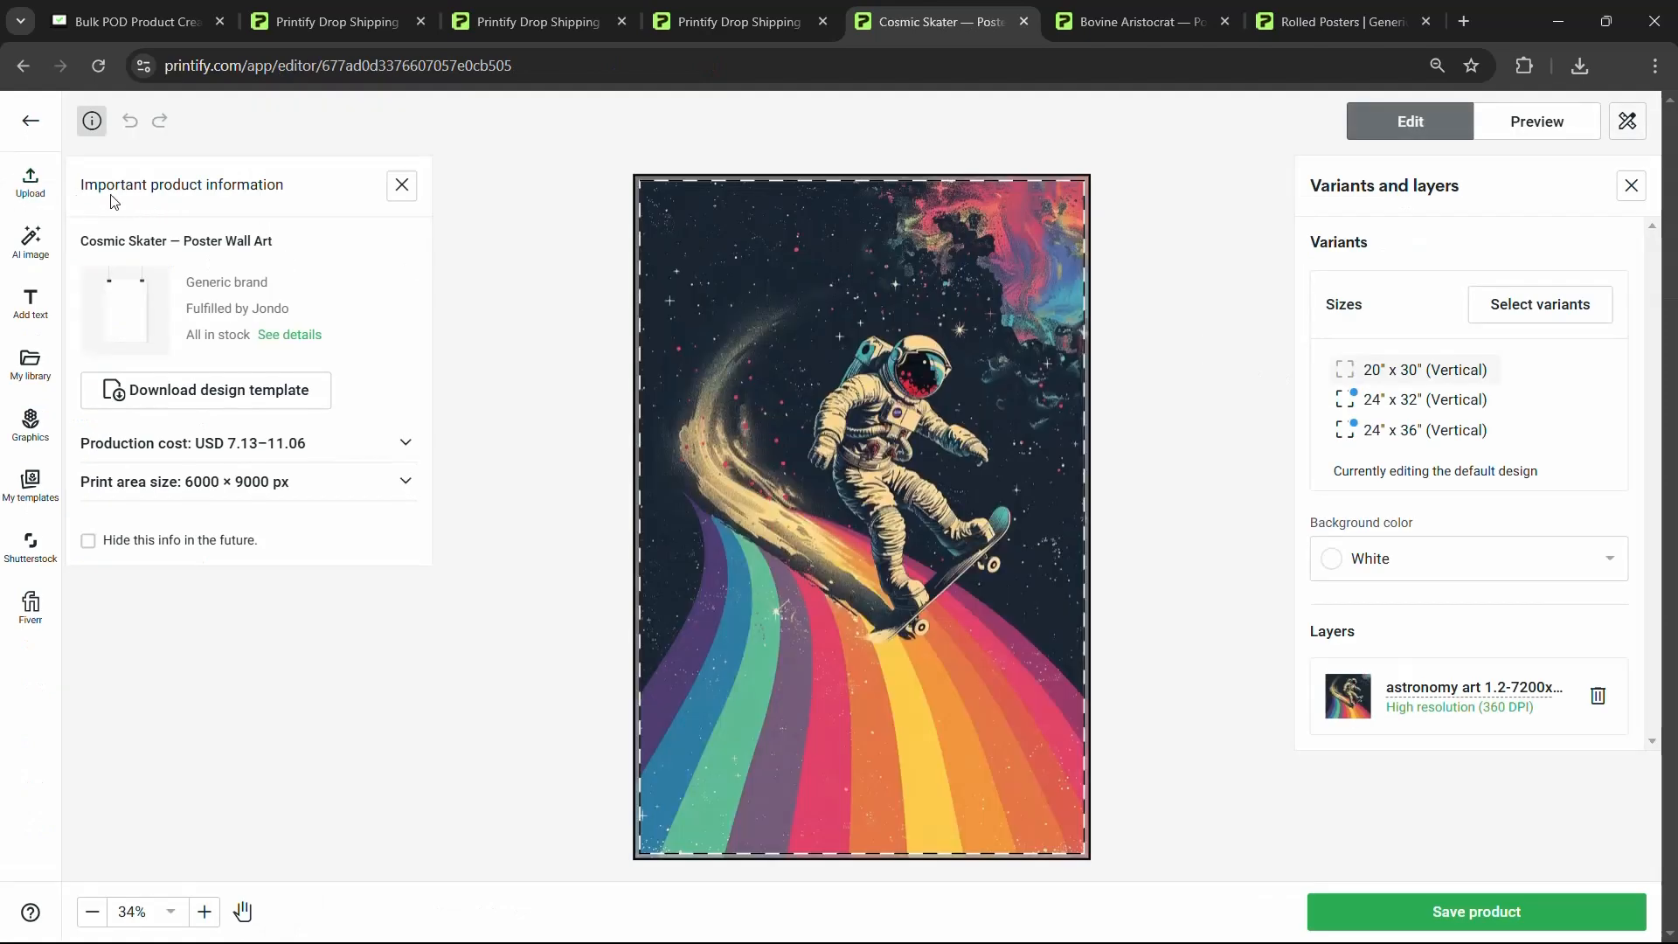
{"action": "left_click", "coordinate": [1391, 400]}
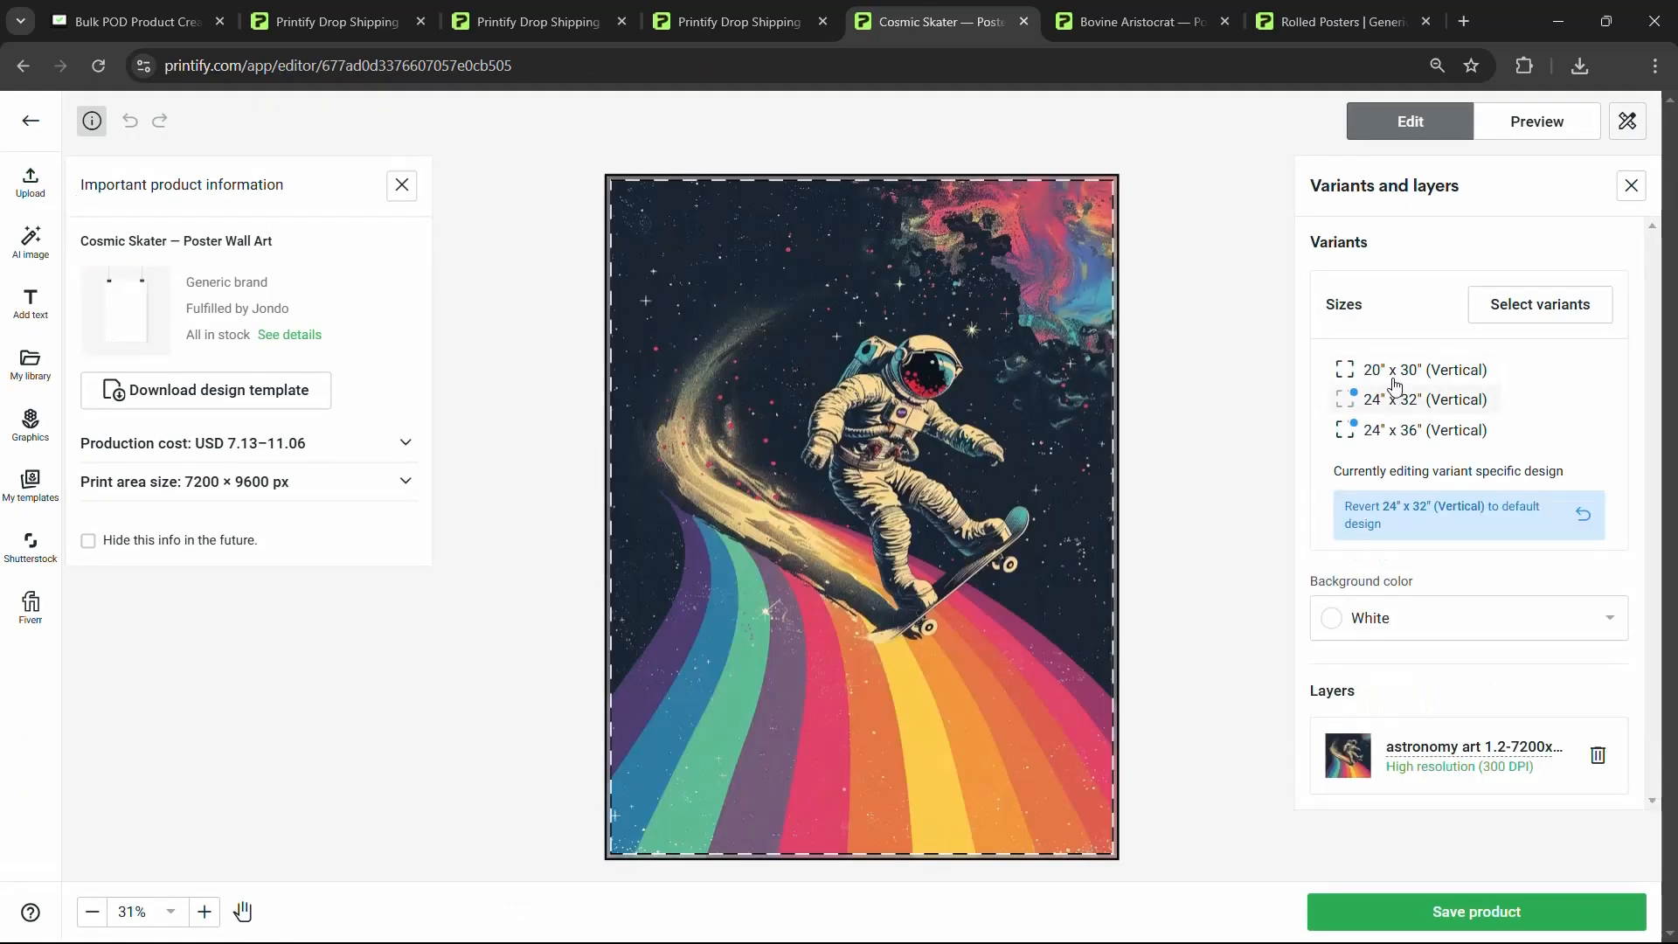
{"action": "left_click", "coordinate": [1394, 381]}
{"action": "left_click", "coordinate": [1415, 430]}
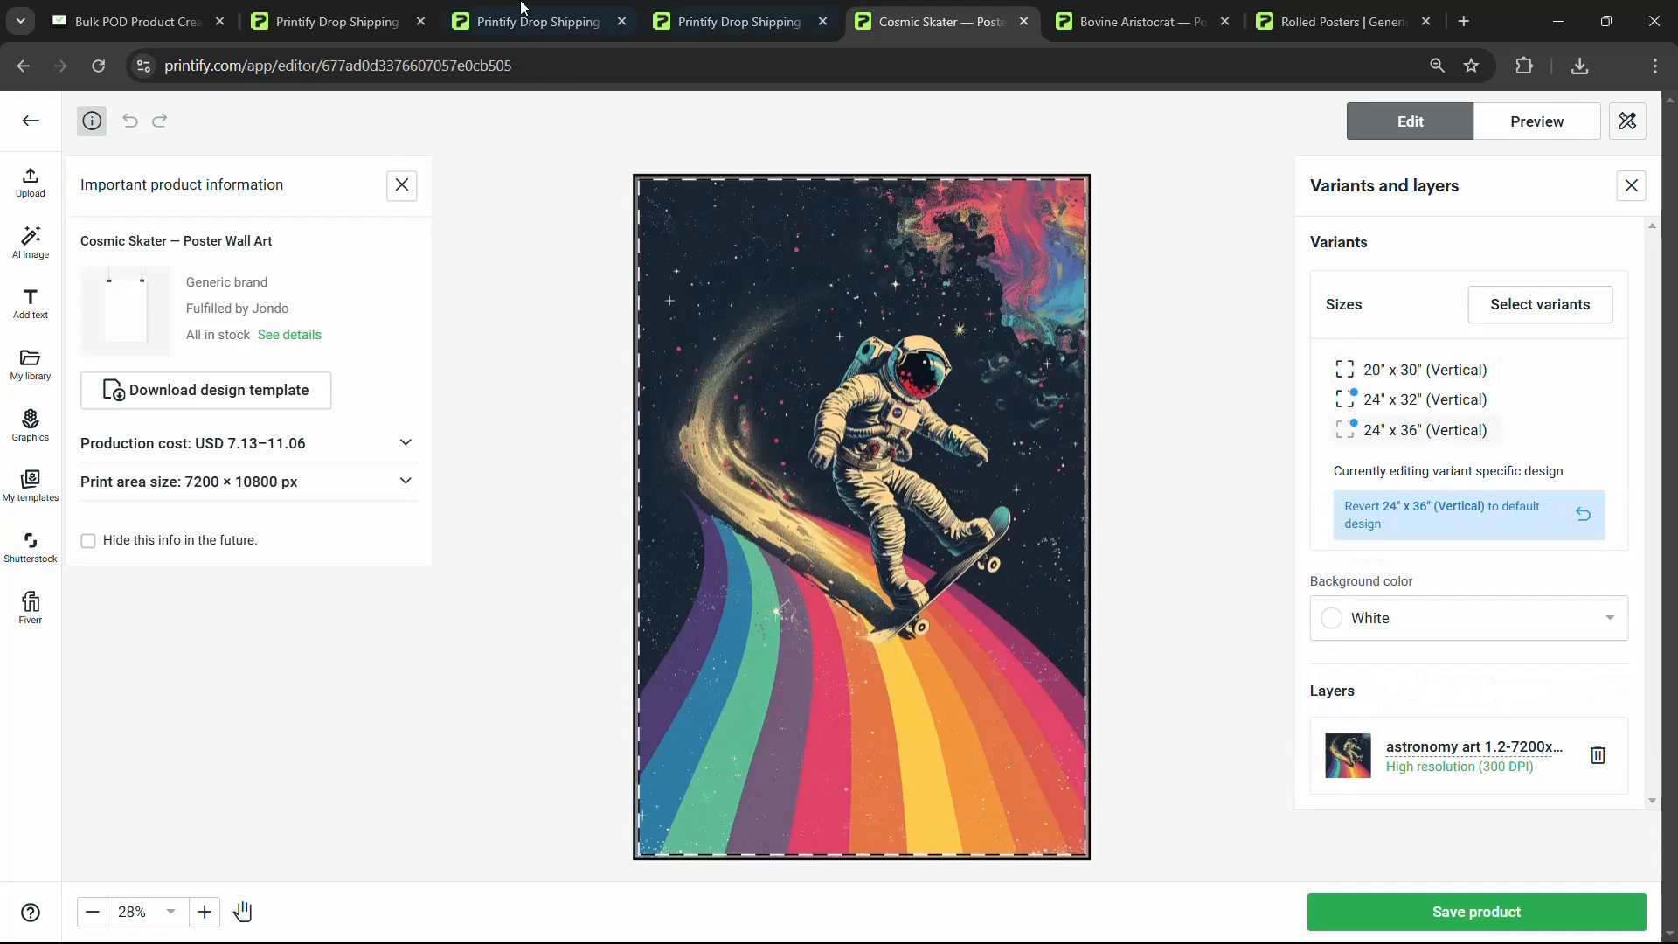
Step: Switch to Bulk POD Product Creator and review the image settings, title, description and tag rules, and the operation's progress
{"action": "left_click", "coordinate": [131, 21]}
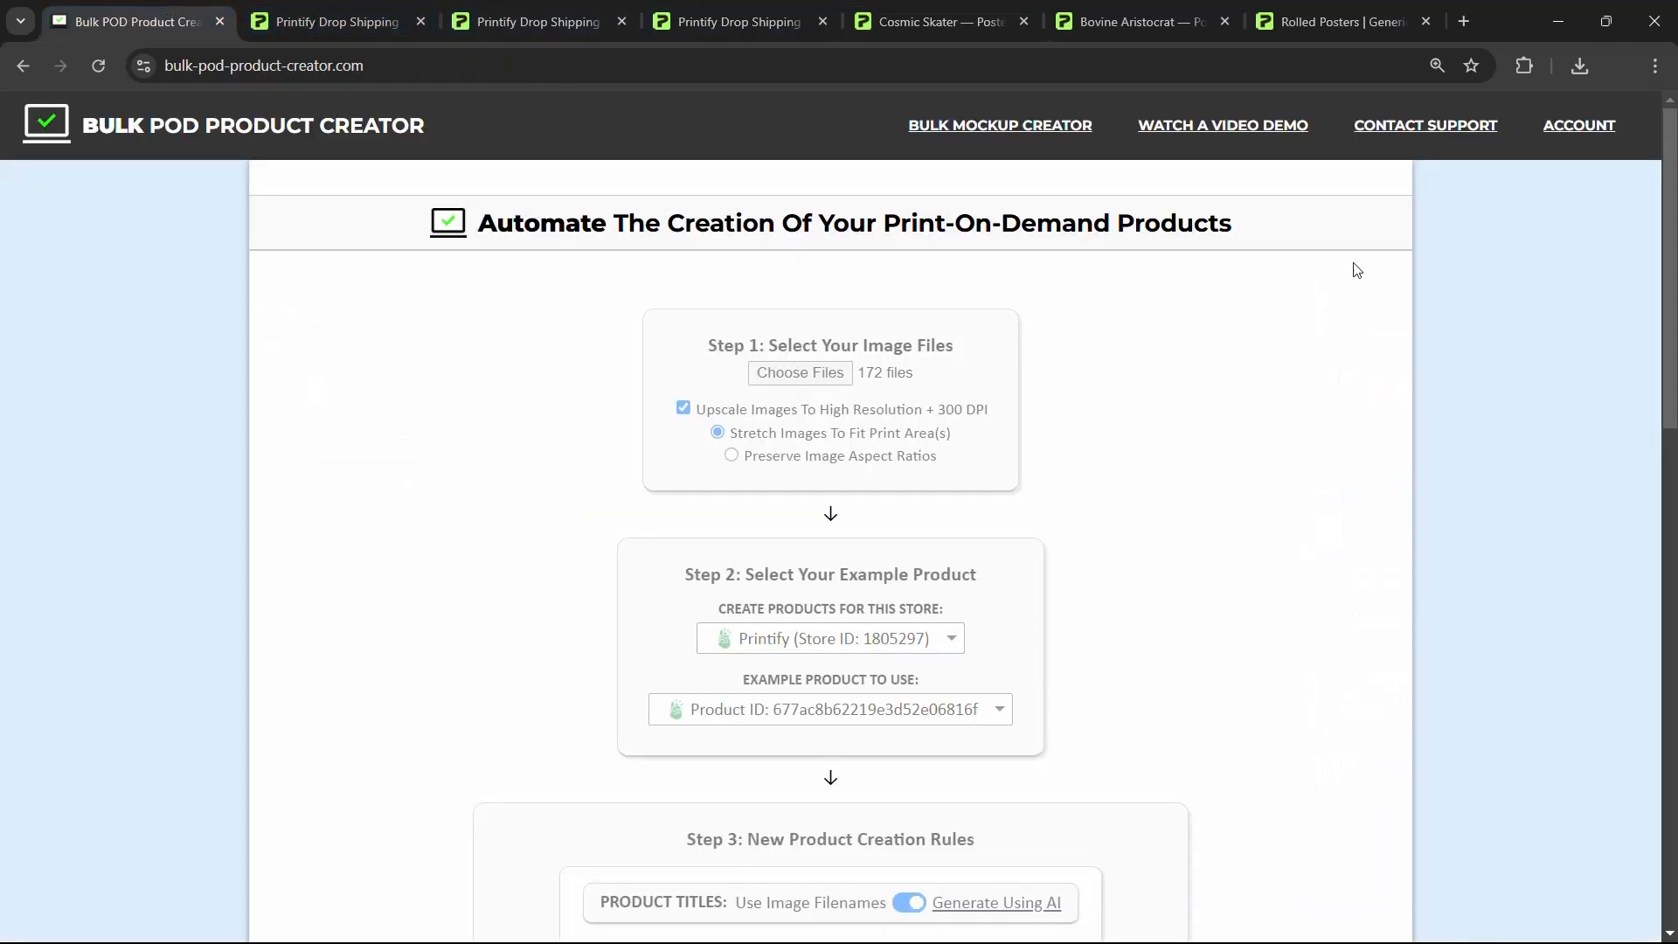
{"action": "scroll", "coordinate": [1112, 416], "scroll_direction": "down", "scroll_amount": 5}
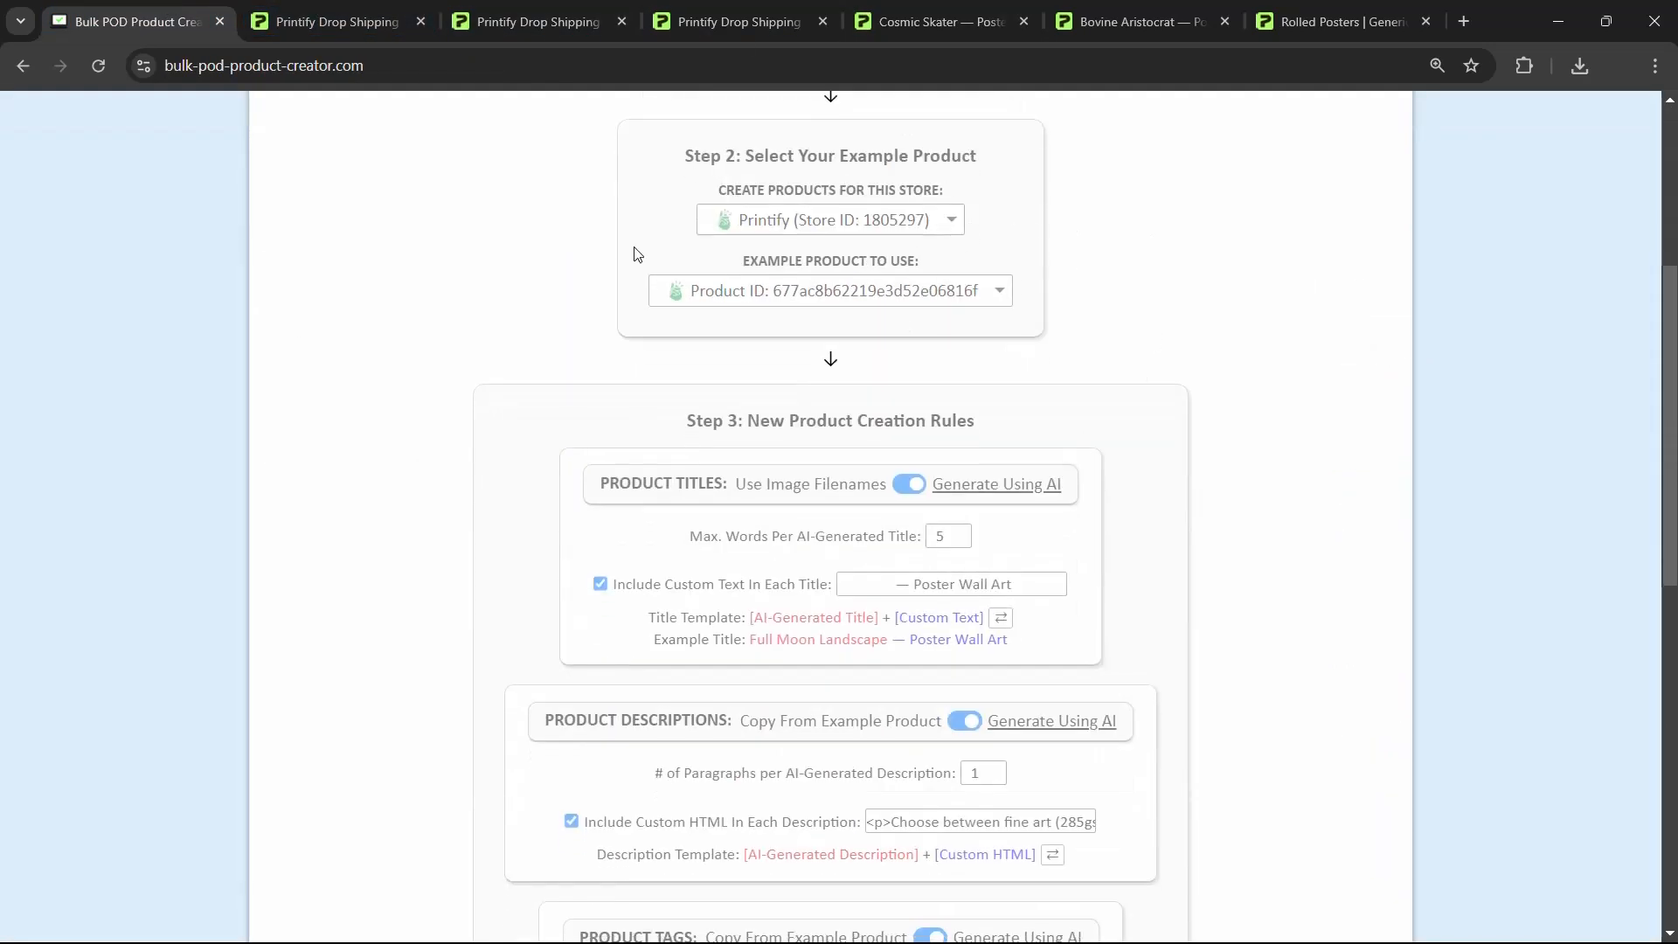
{"action": "scroll", "coordinate": [1306, 314], "scroll_direction": "down", "scroll_amount": 2}
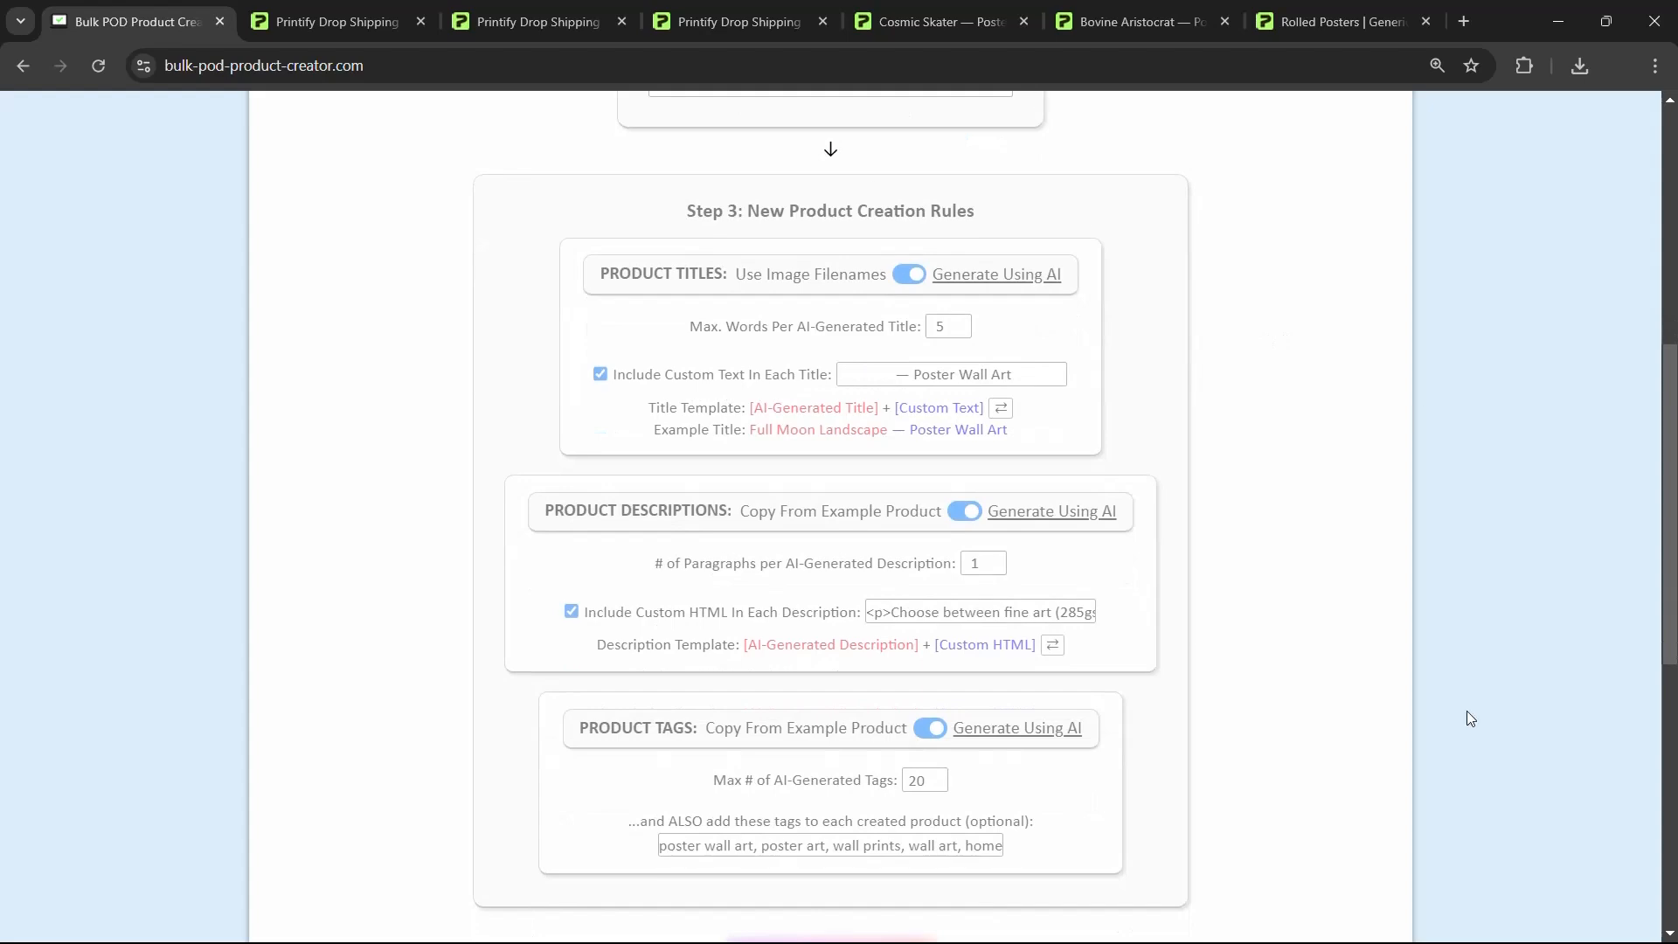
{"action": "scroll", "coordinate": [1491, 509], "scroll_direction": "down", "scroll_amount": 5}
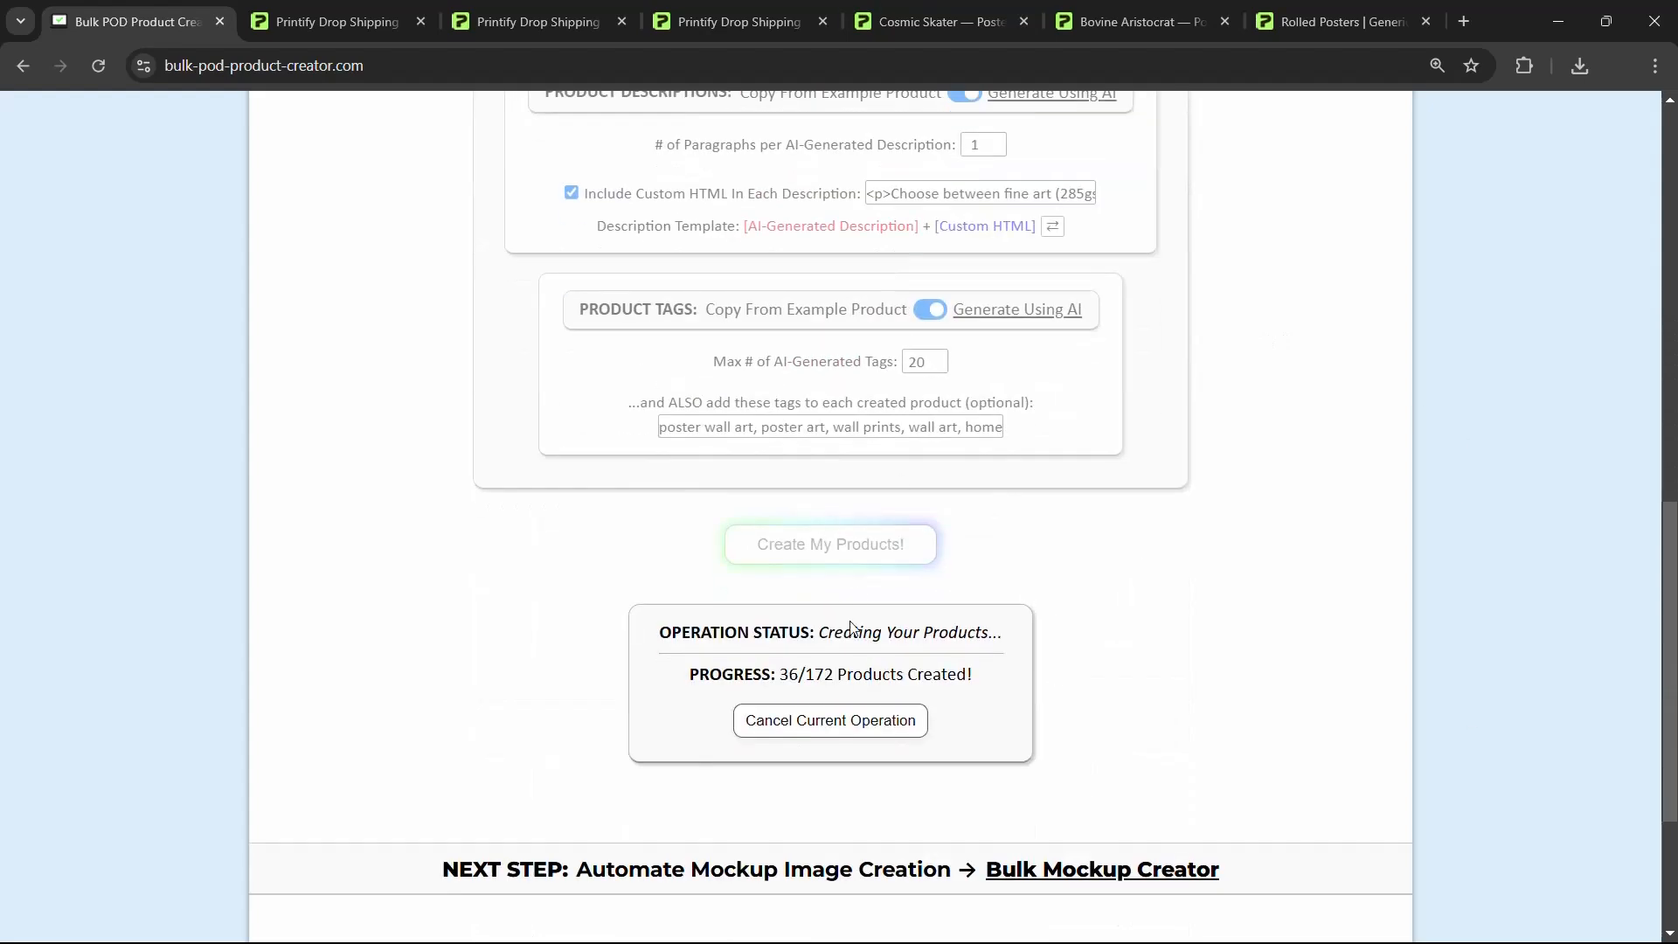
{"action": "scroll", "coordinate": [1060, 464], "scroll_direction": "up", "scroll_amount": 15}
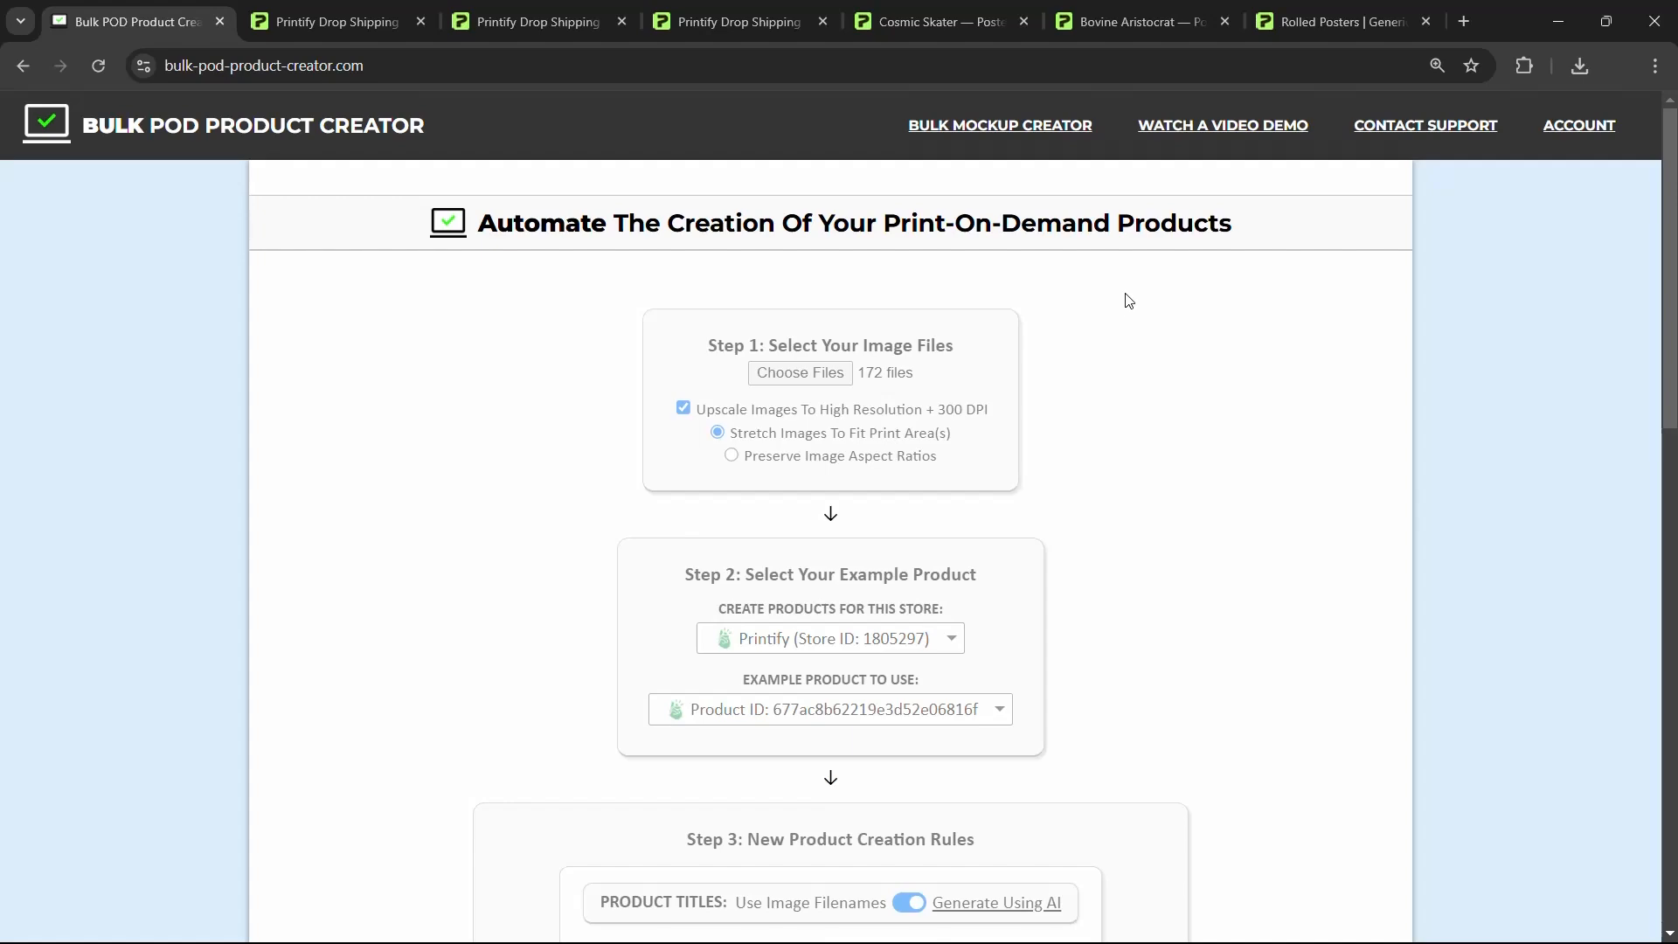
{"action": "left_click", "coordinate": [935, 21]}
{"action": "left_click", "coordinate": [166, 21]}
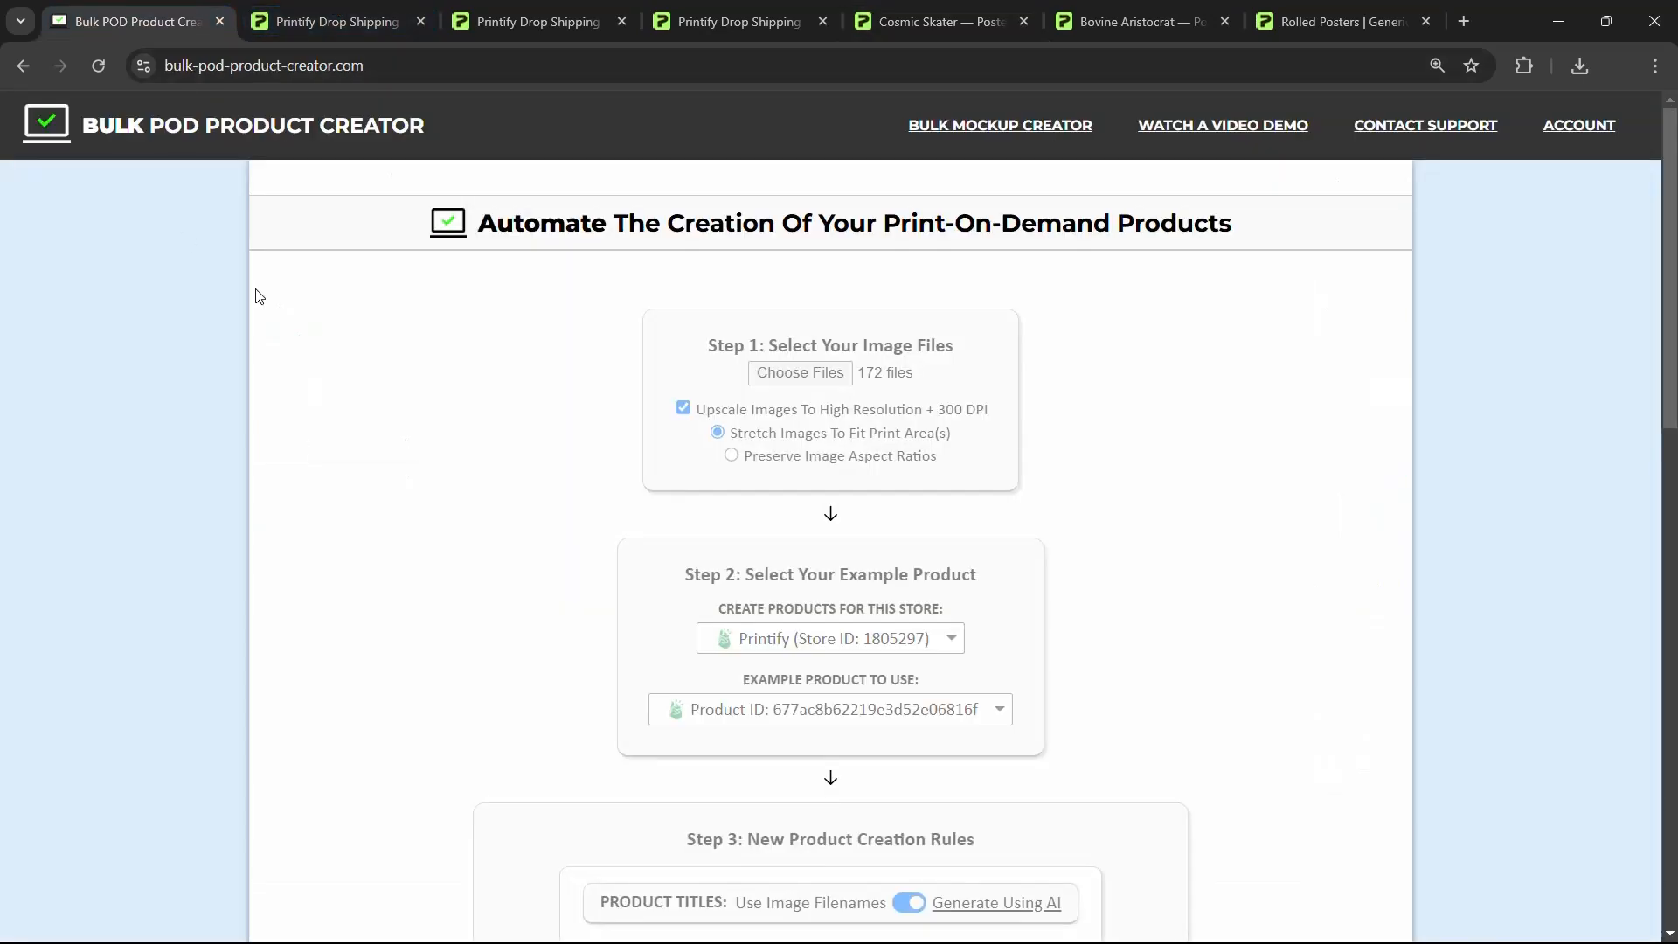